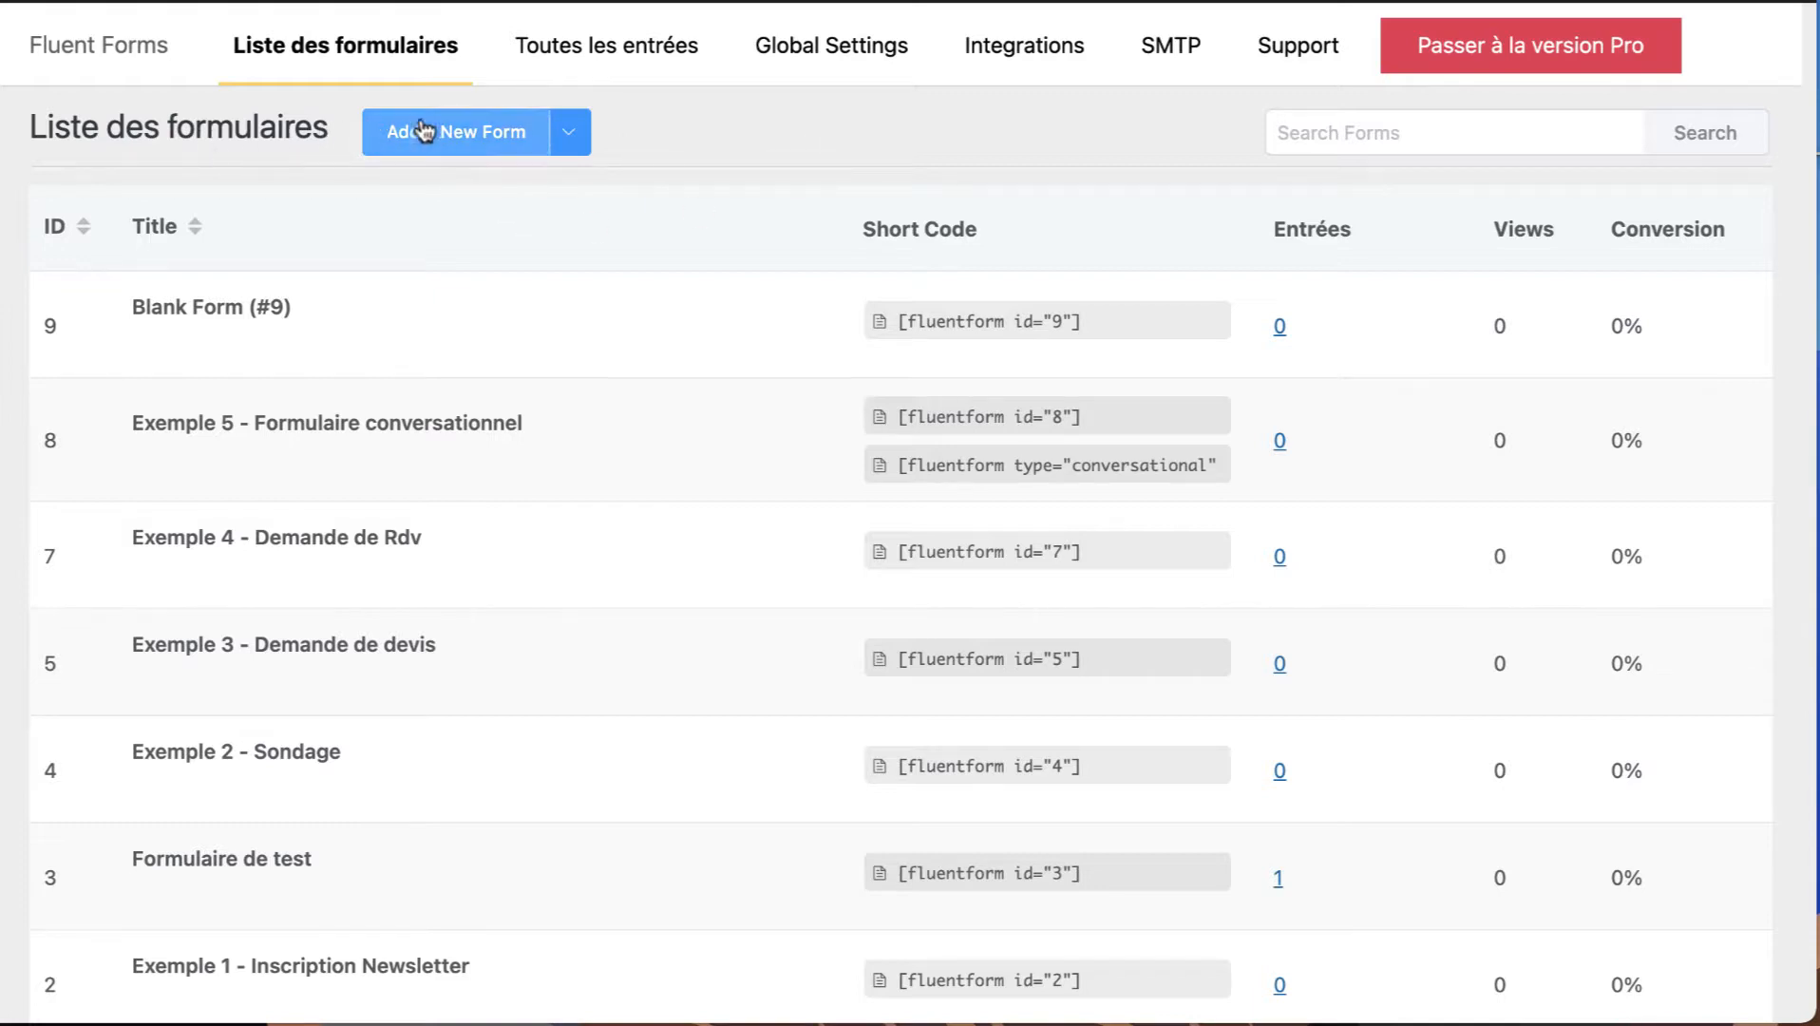
Create a new form from the Blank Form template.
click(447, 139)
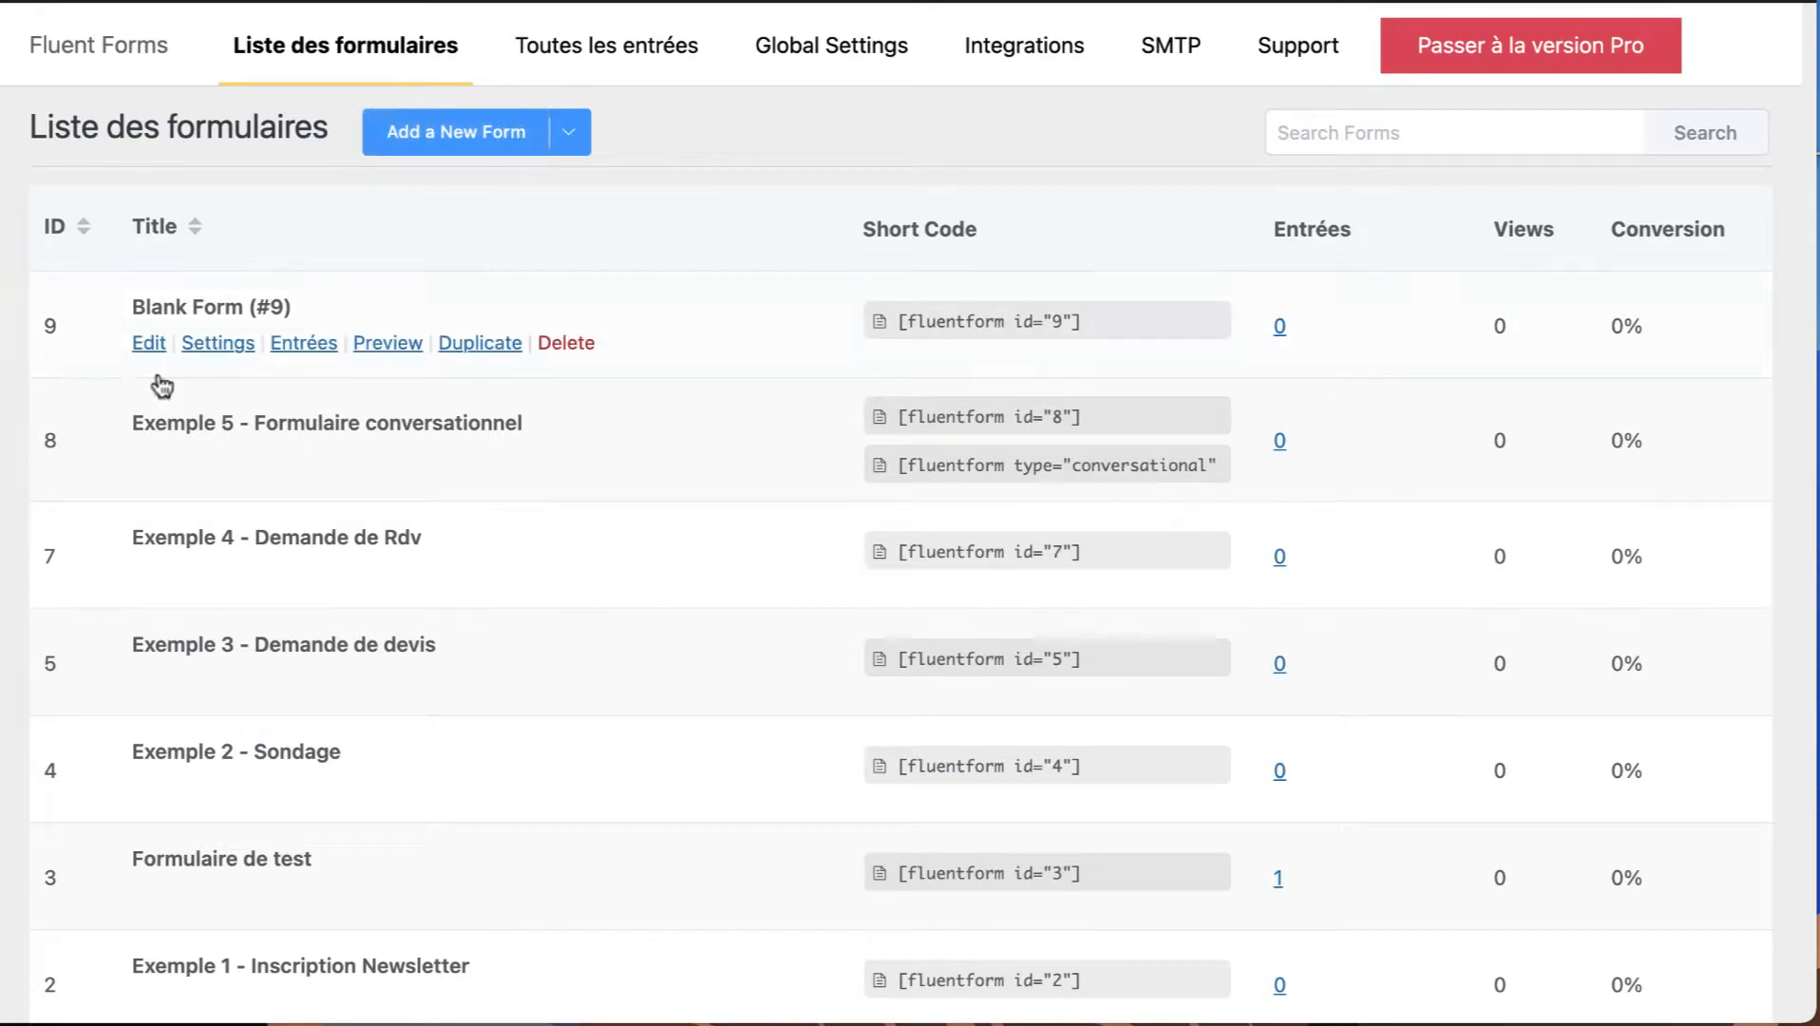
click(444, 147)
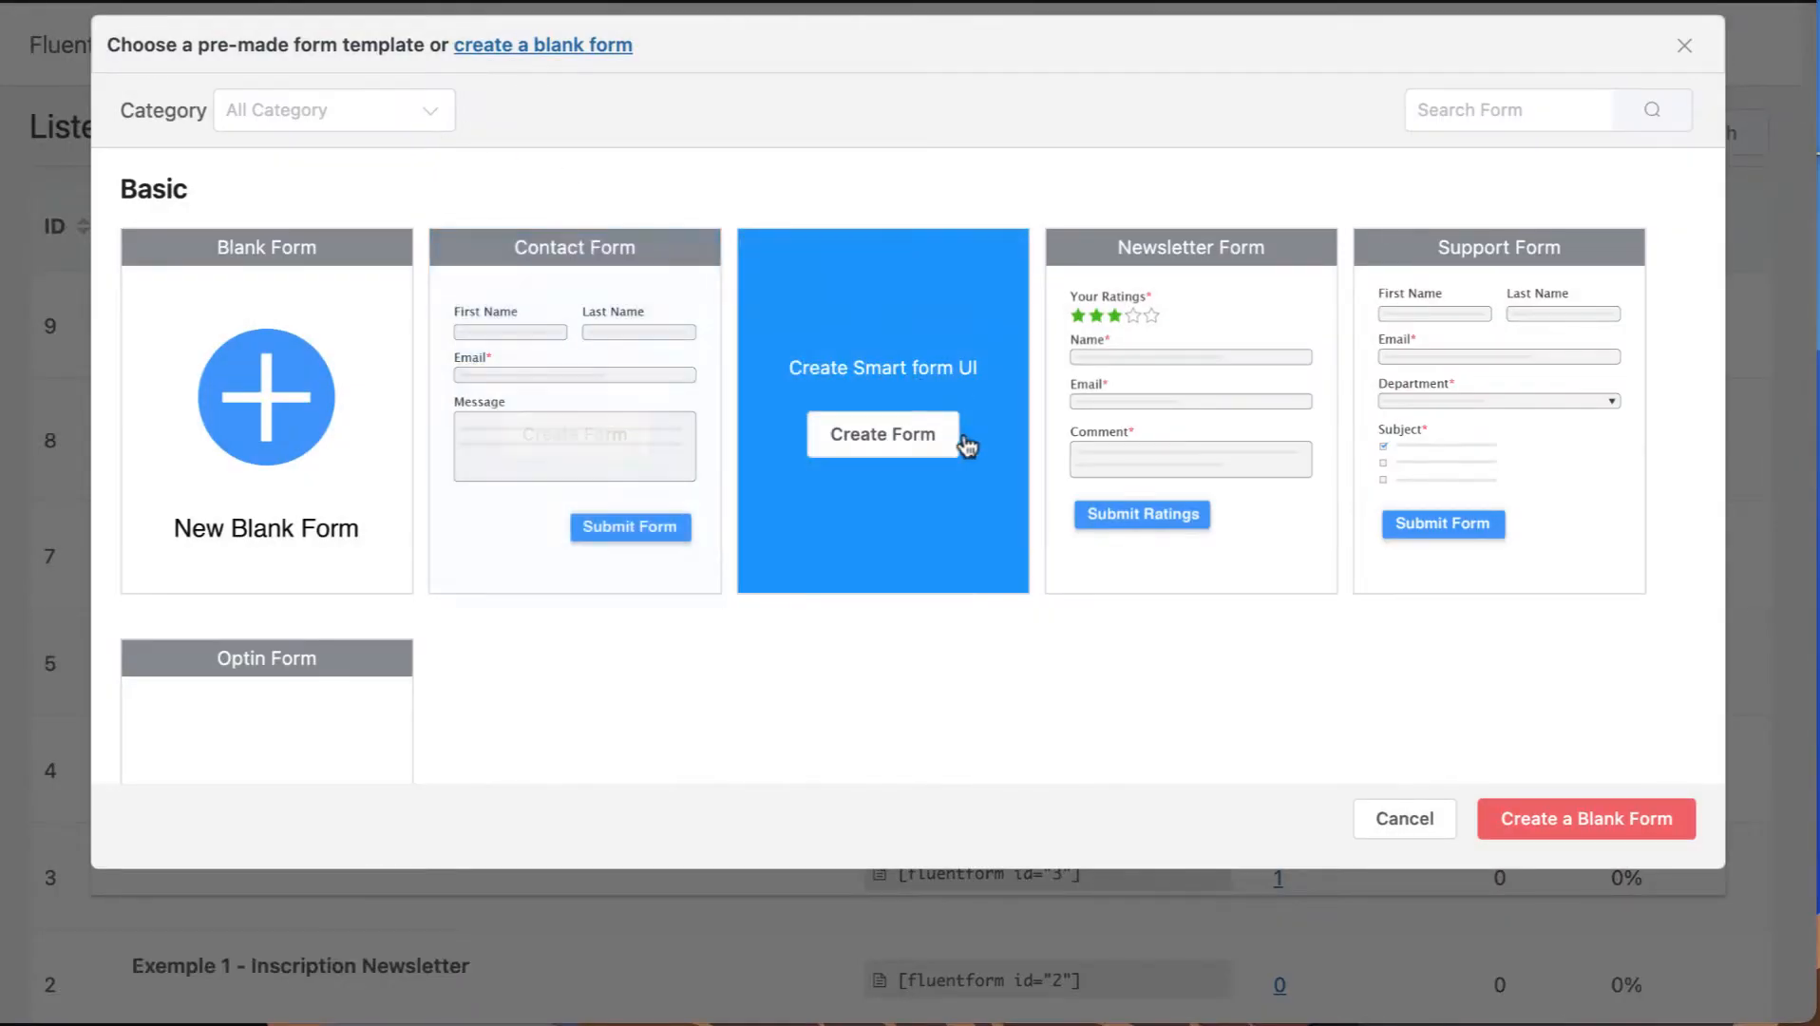
scroll(520, 670, down, 2)
scroll(519, 670, up, 2)
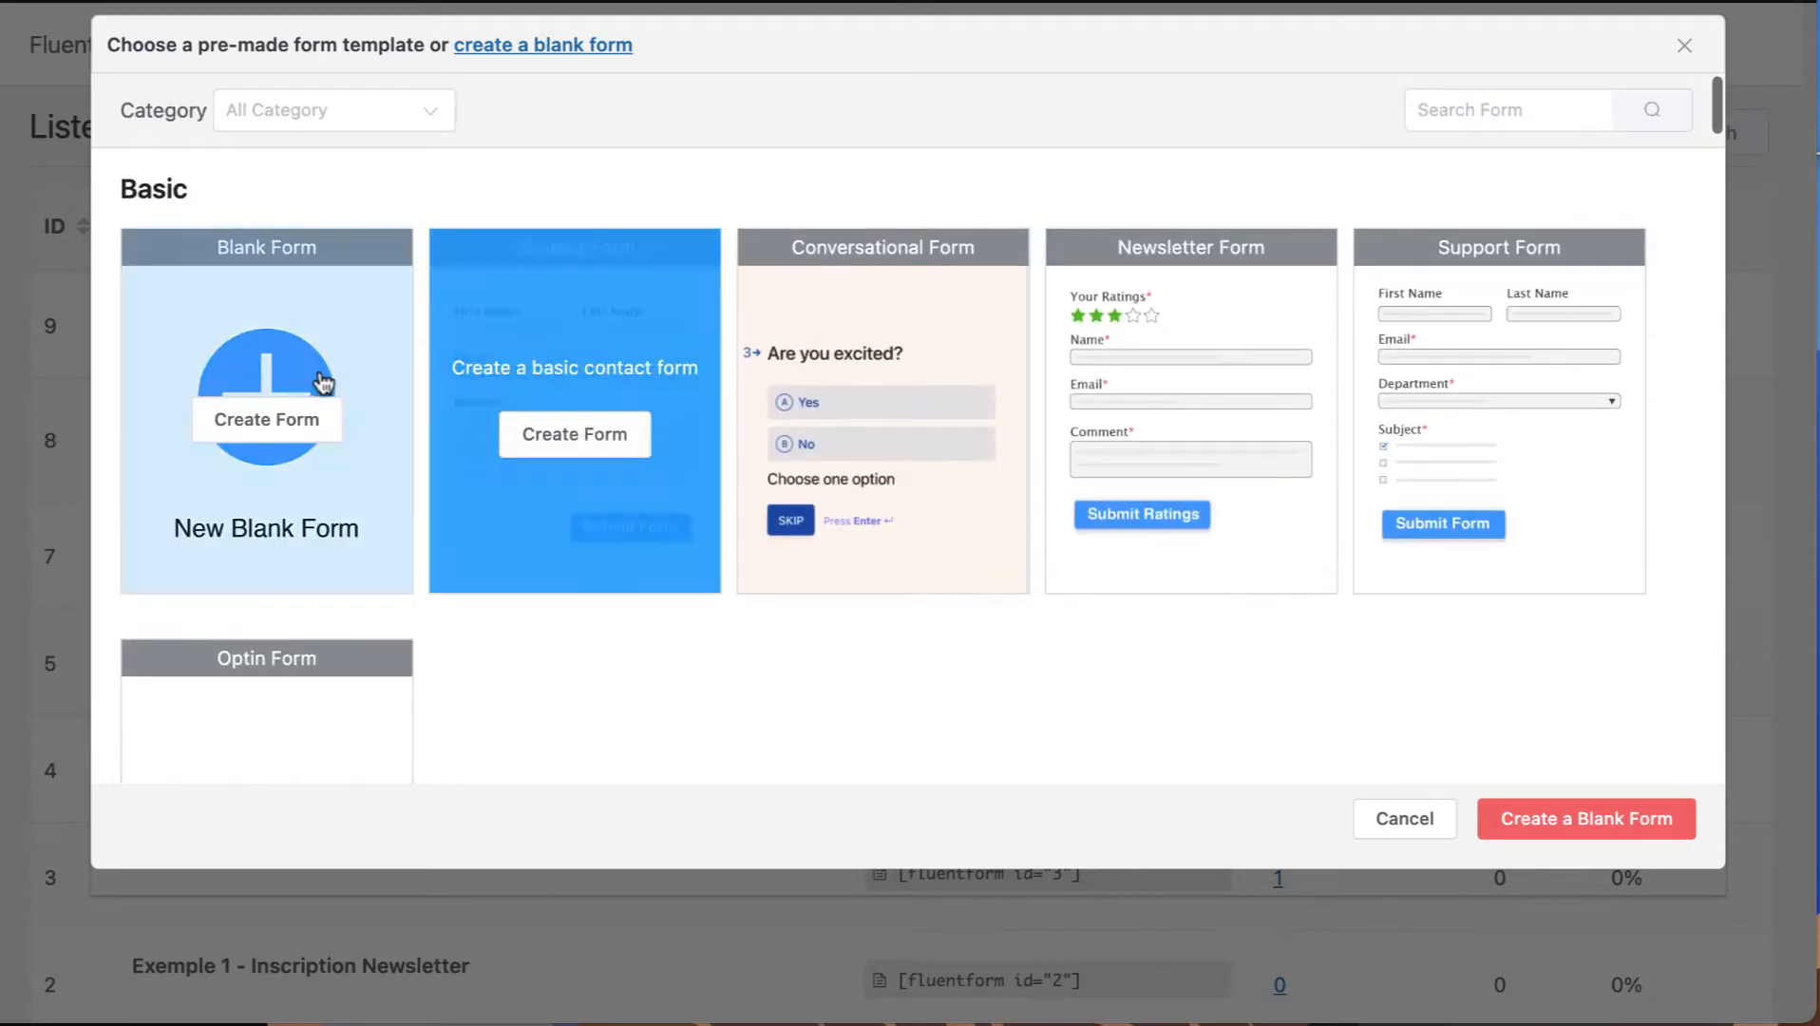
click(258, 424)
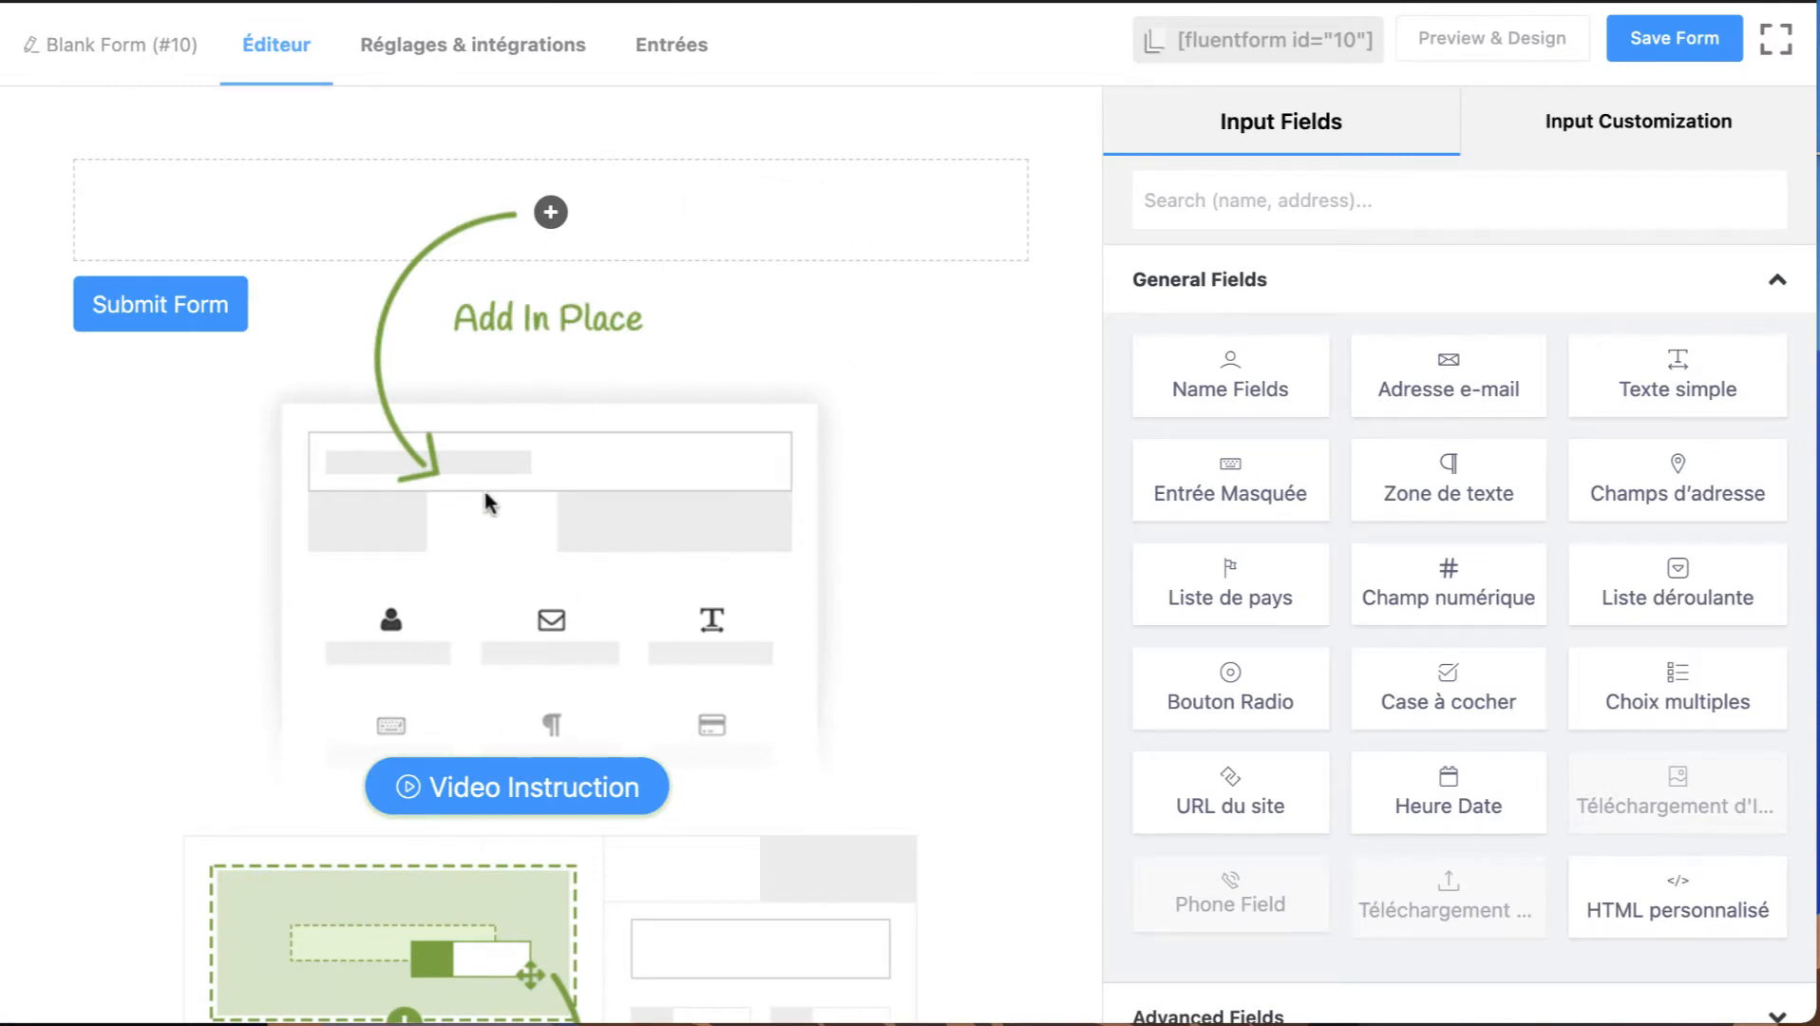
Rename the form as "Formulaire test".
click(145, 57)
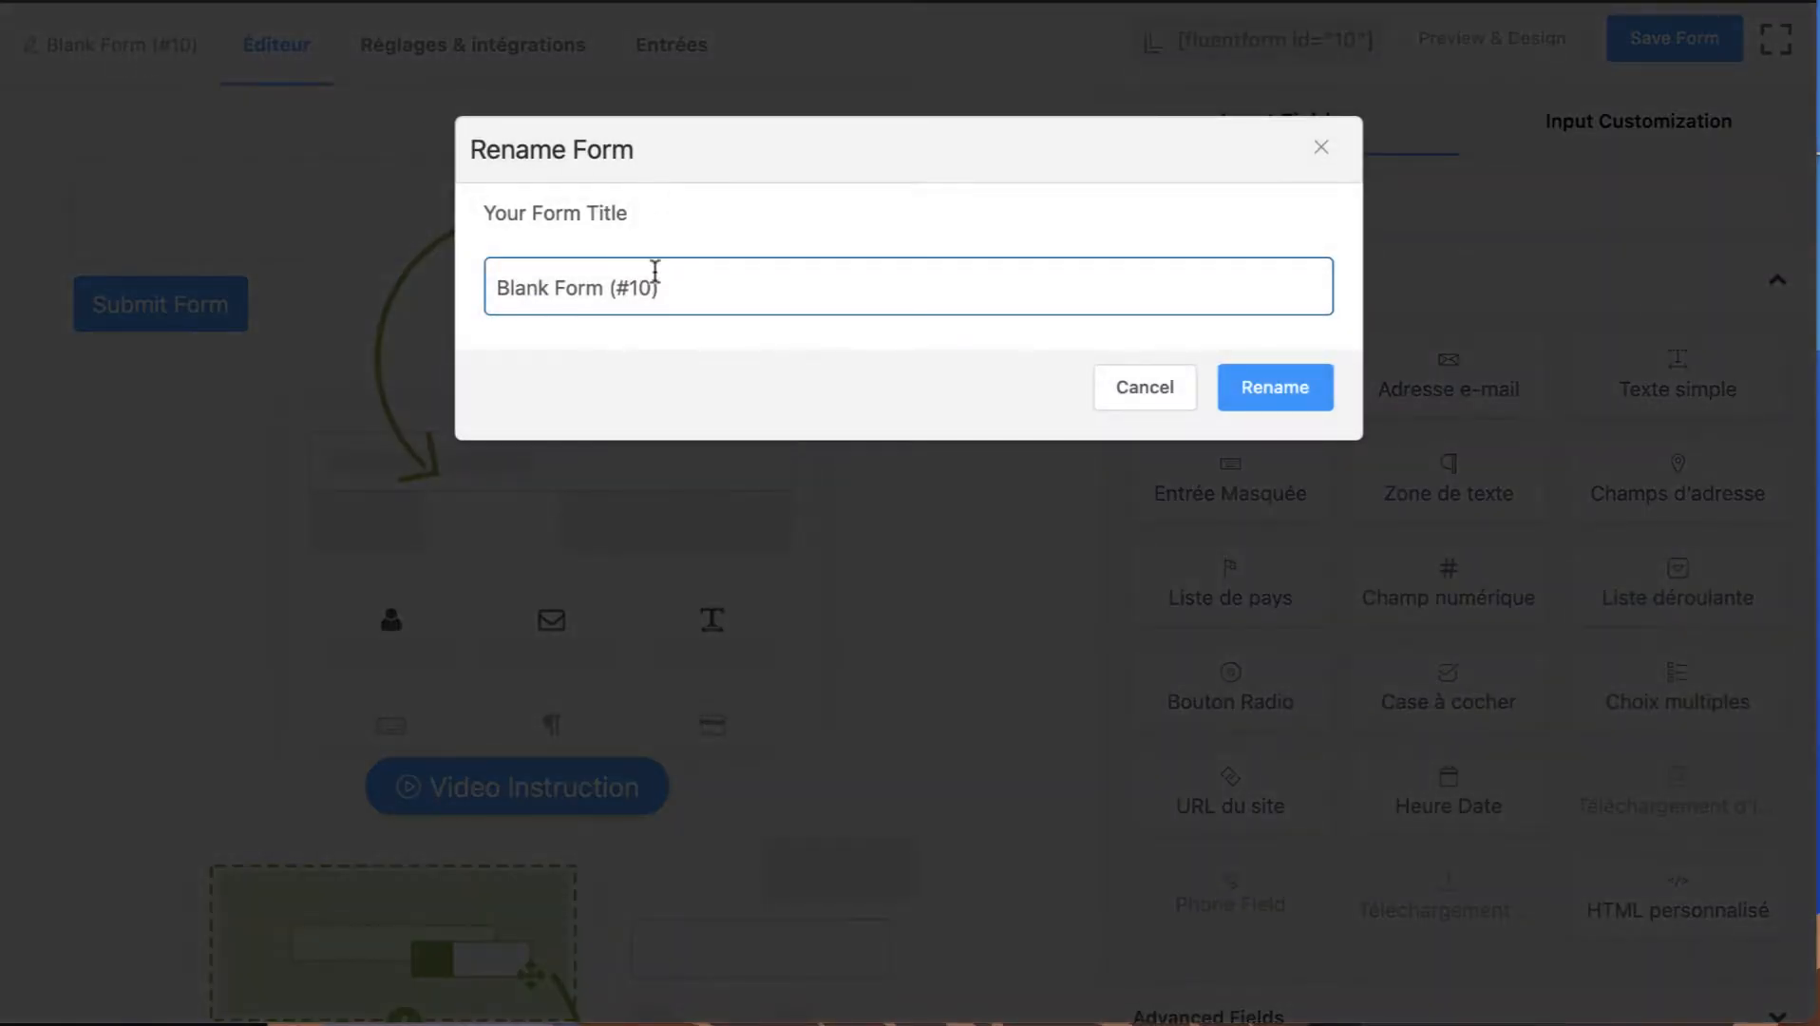
drag(663, 287, 460, 294)
text(Formulaire test)
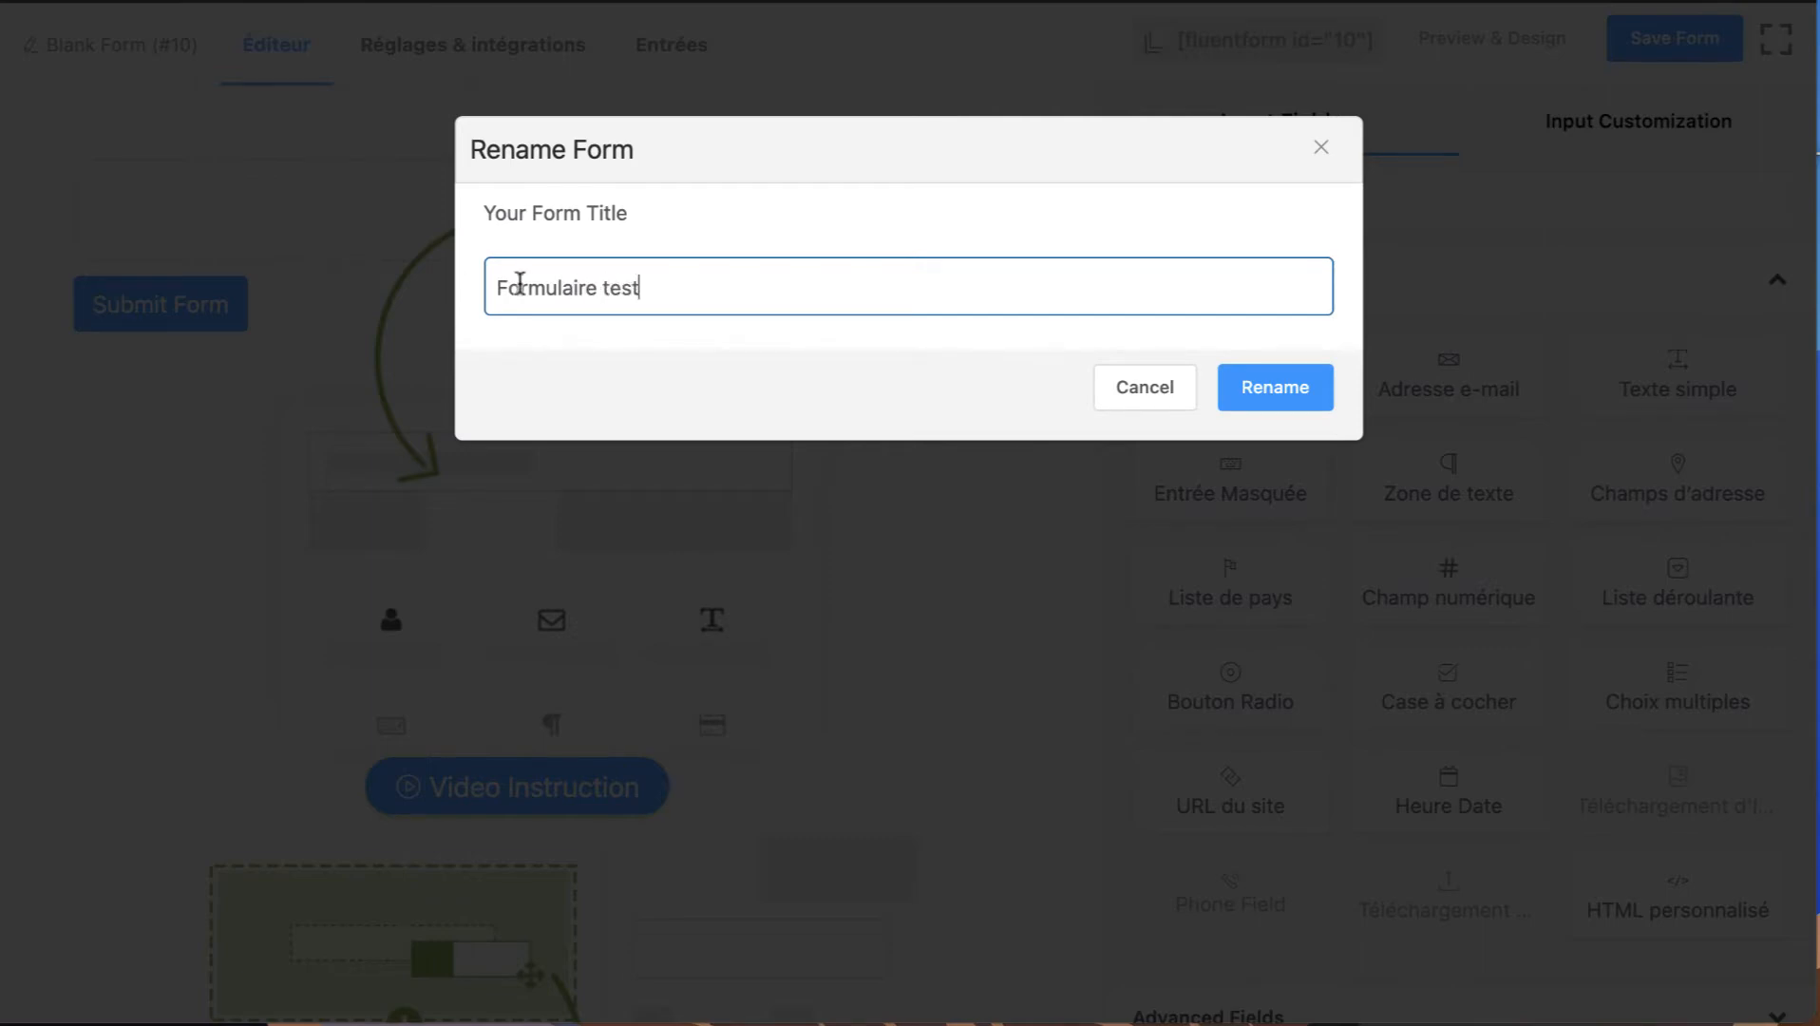
click(1313, 396)
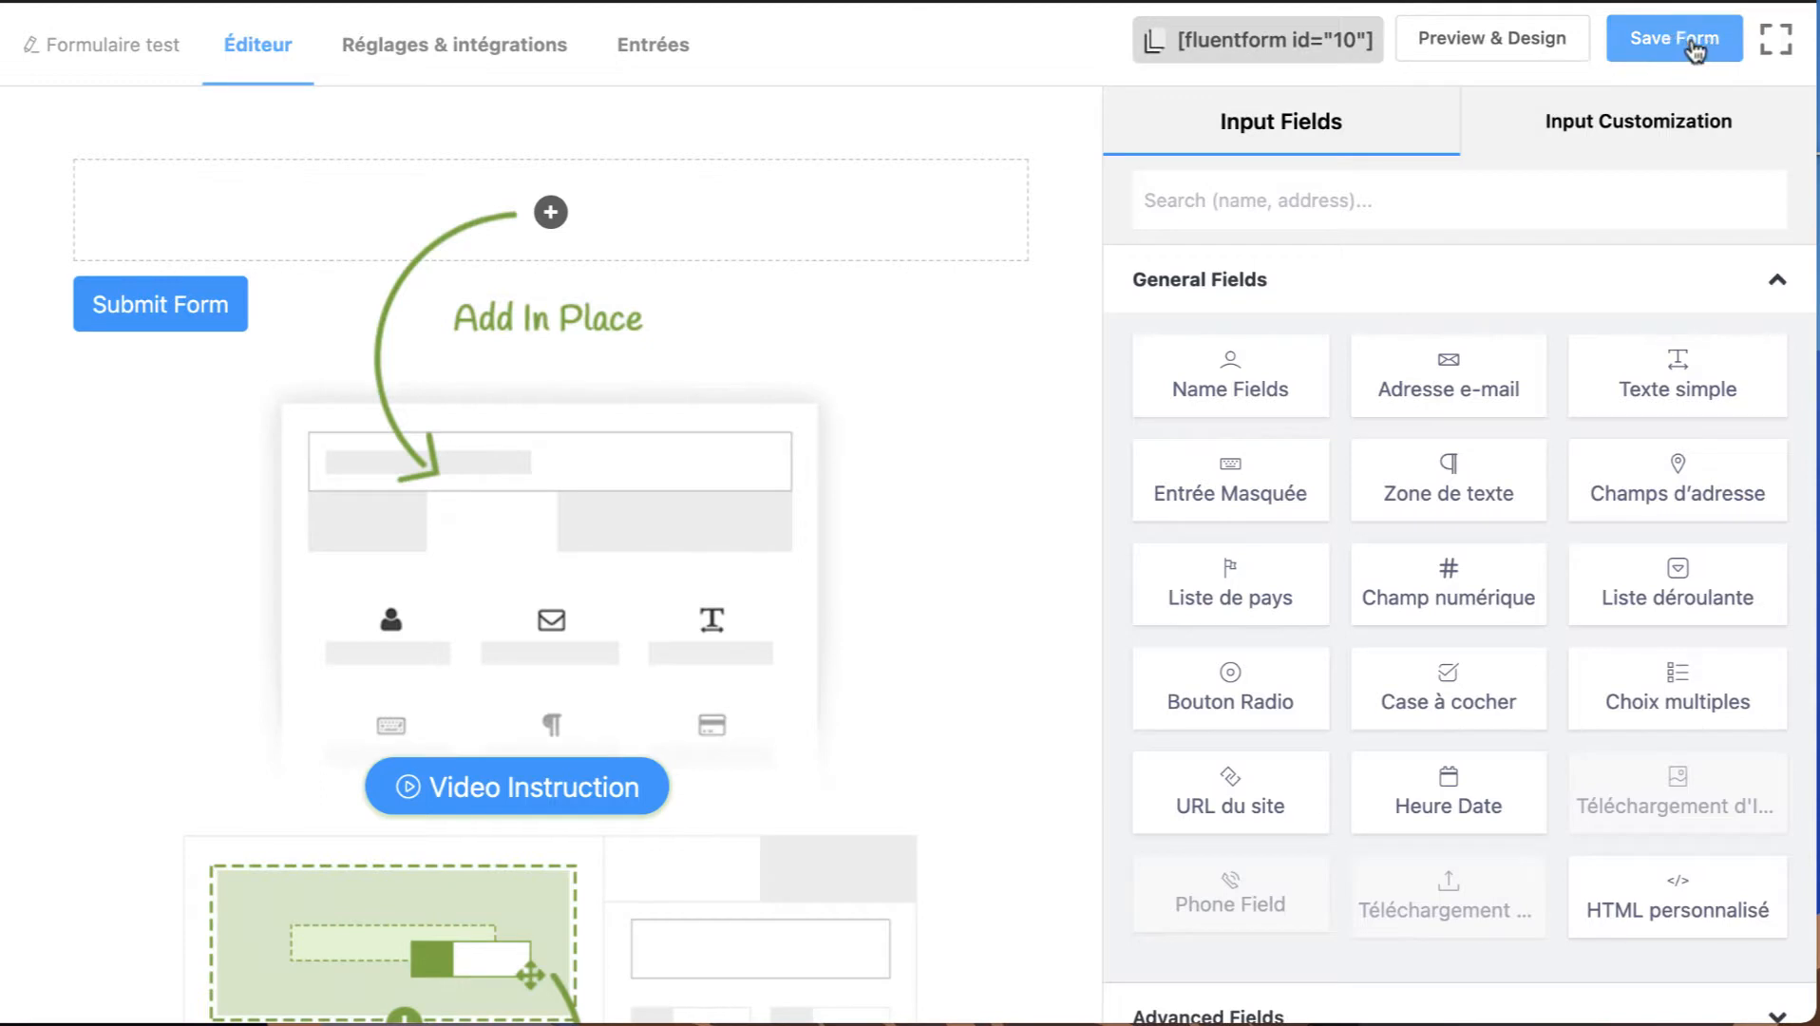
Add a Name Fields row to the form and place a second Name Fields row below it.
drag(1187, 390, 1182, 407)
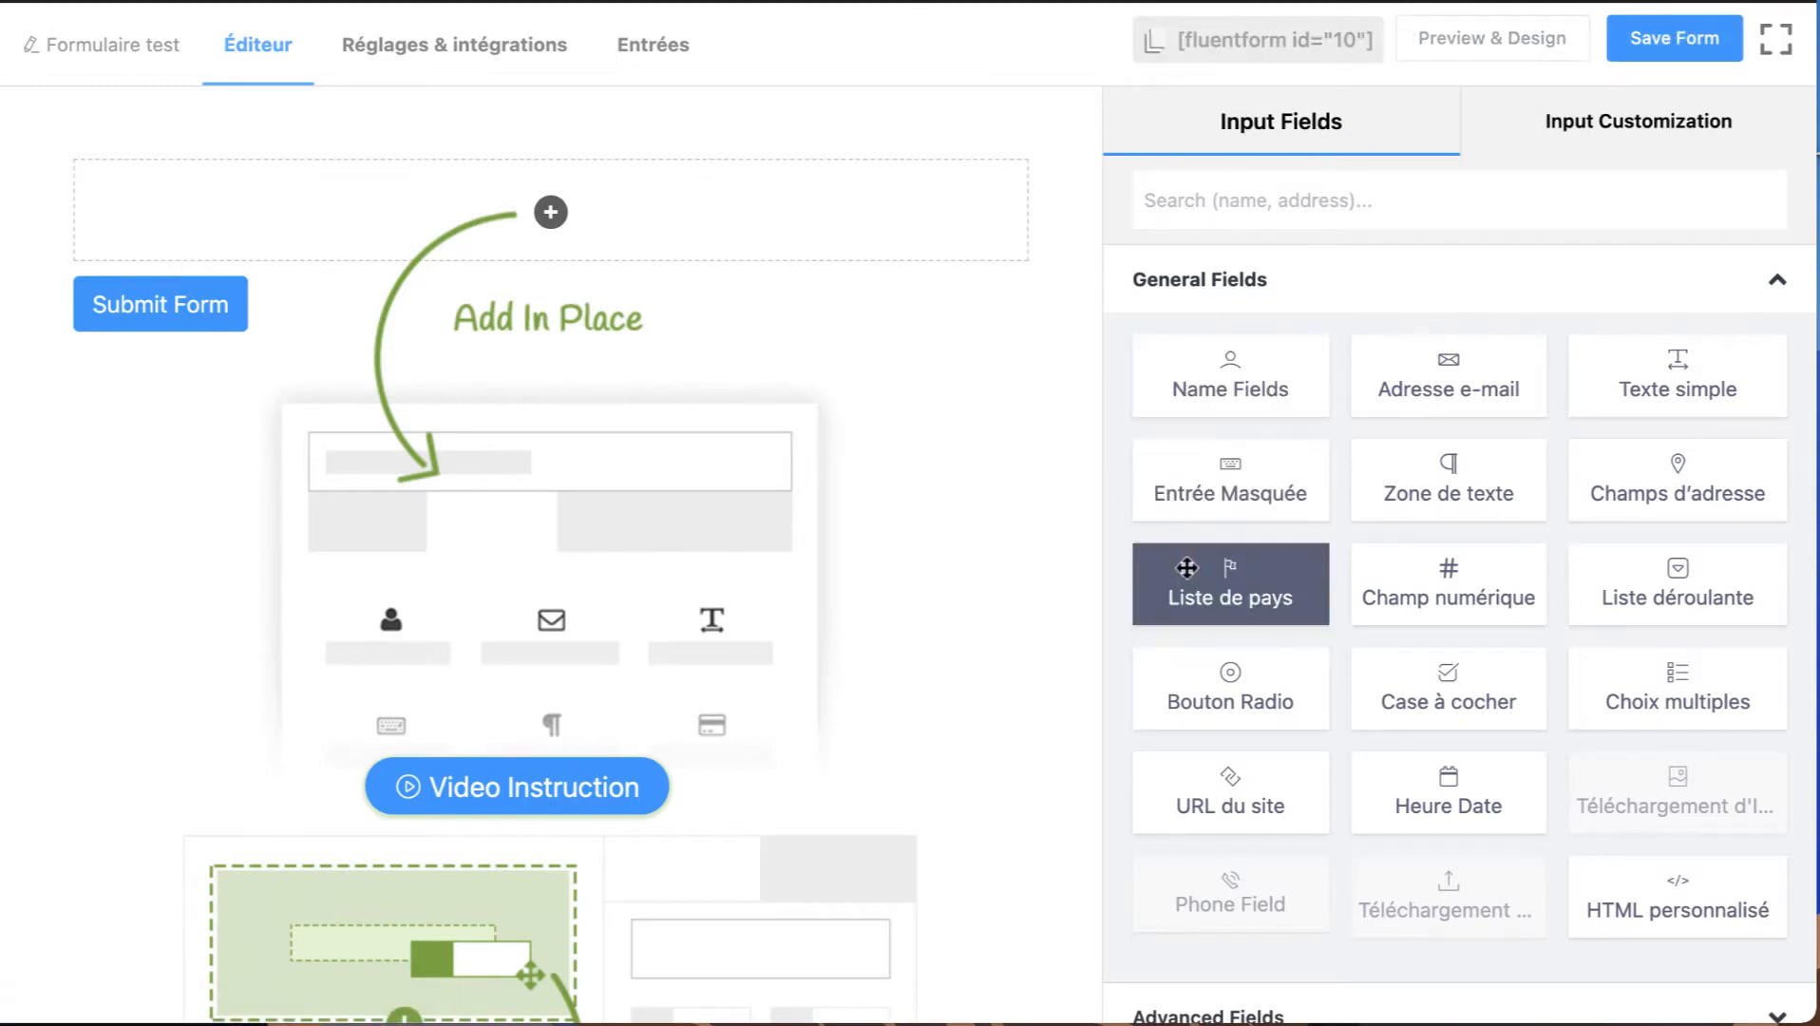
scroll(1178, 480, down, 2)
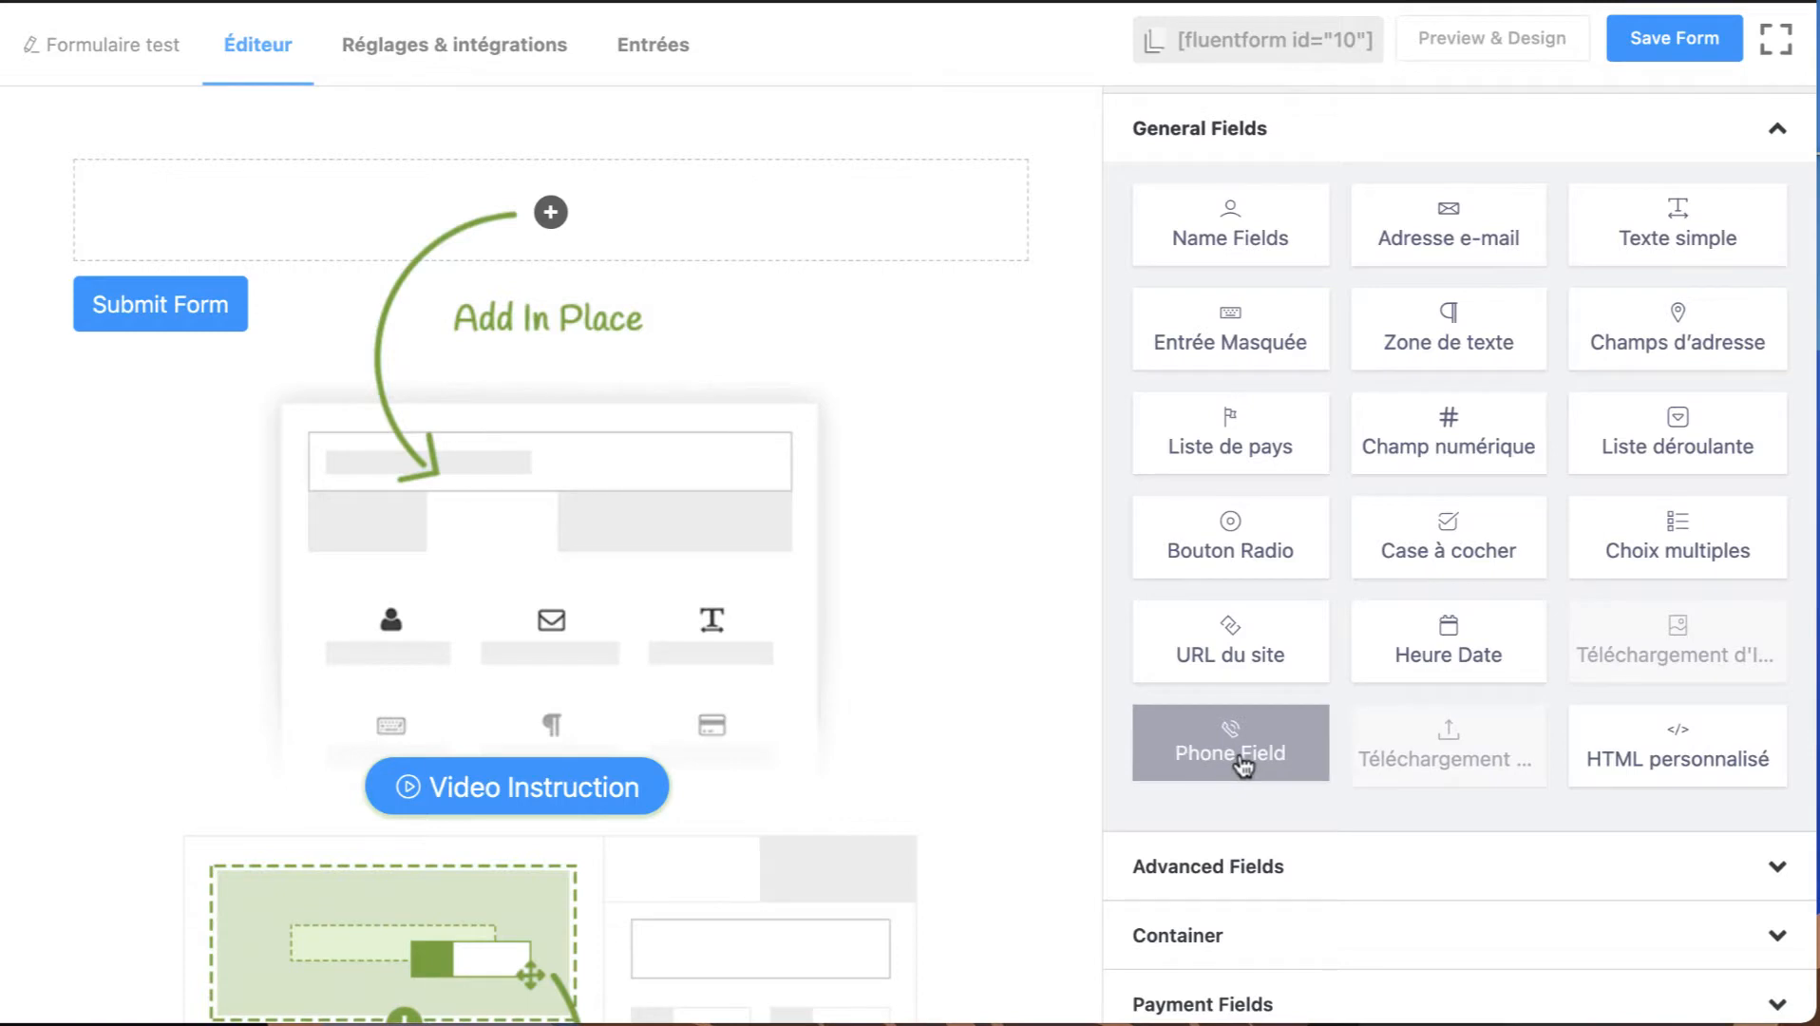
scroll(1279, 456, up, 2)
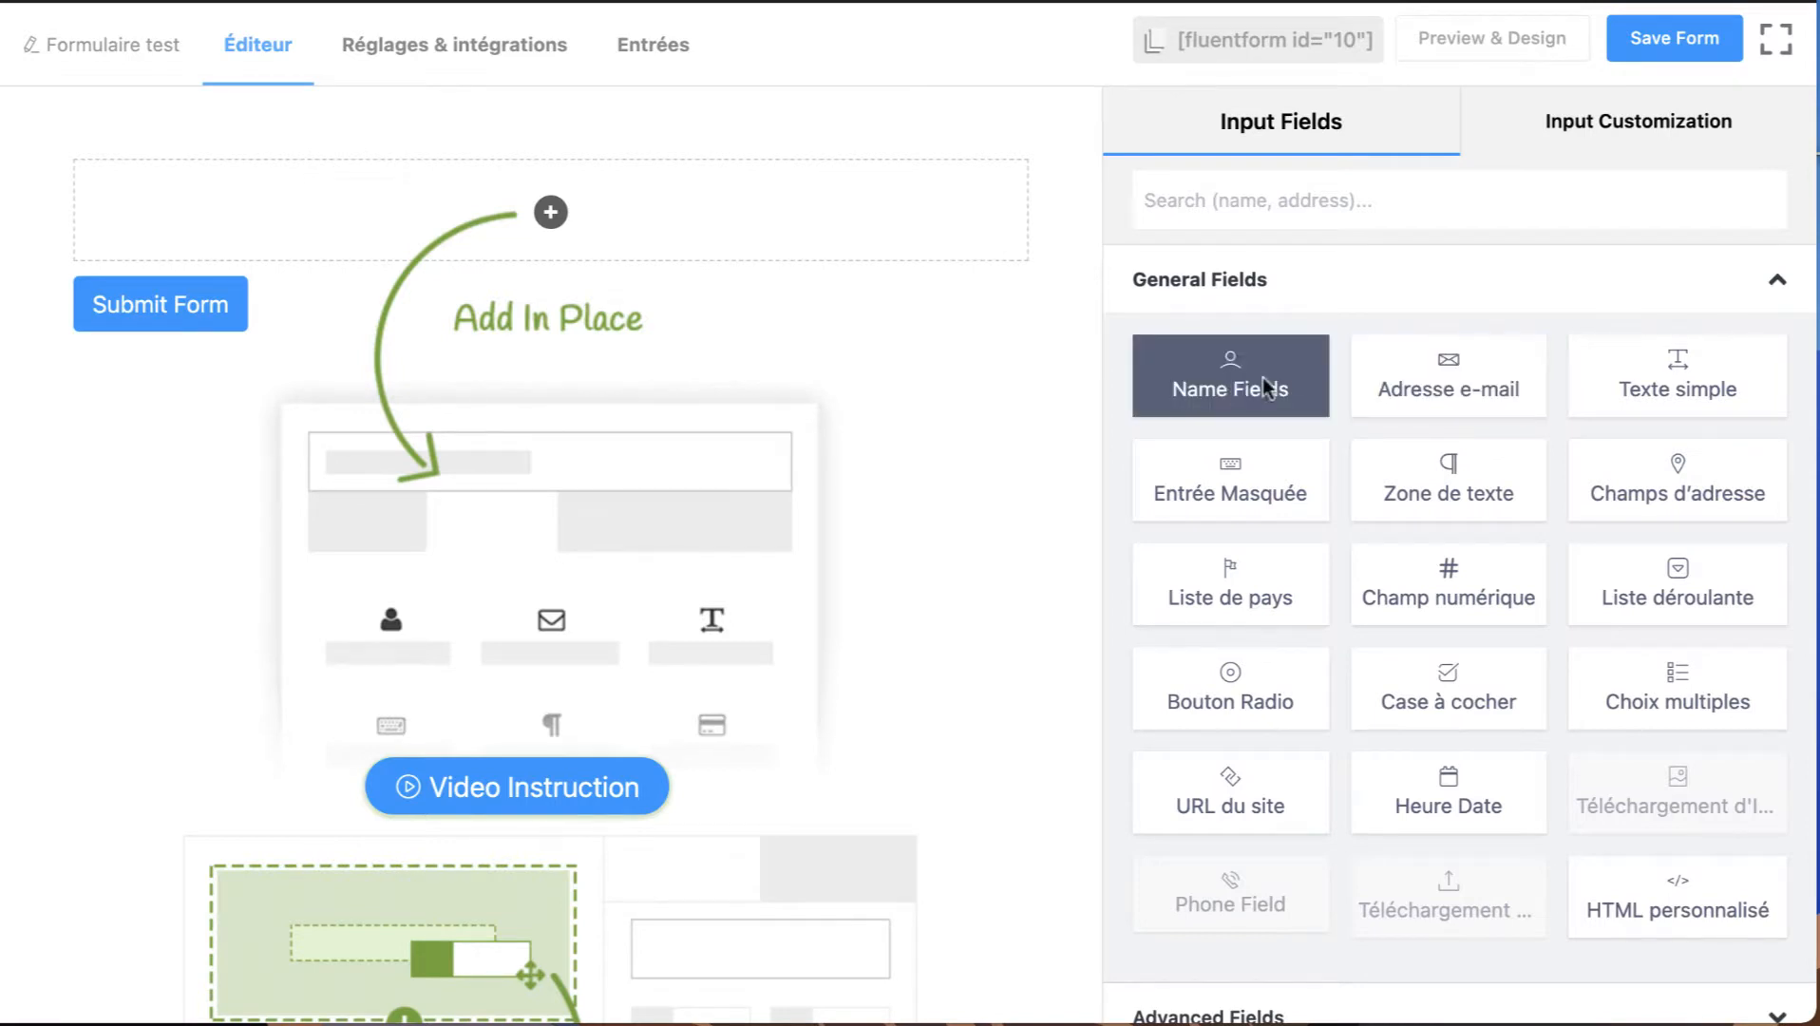
click(1225, 382)
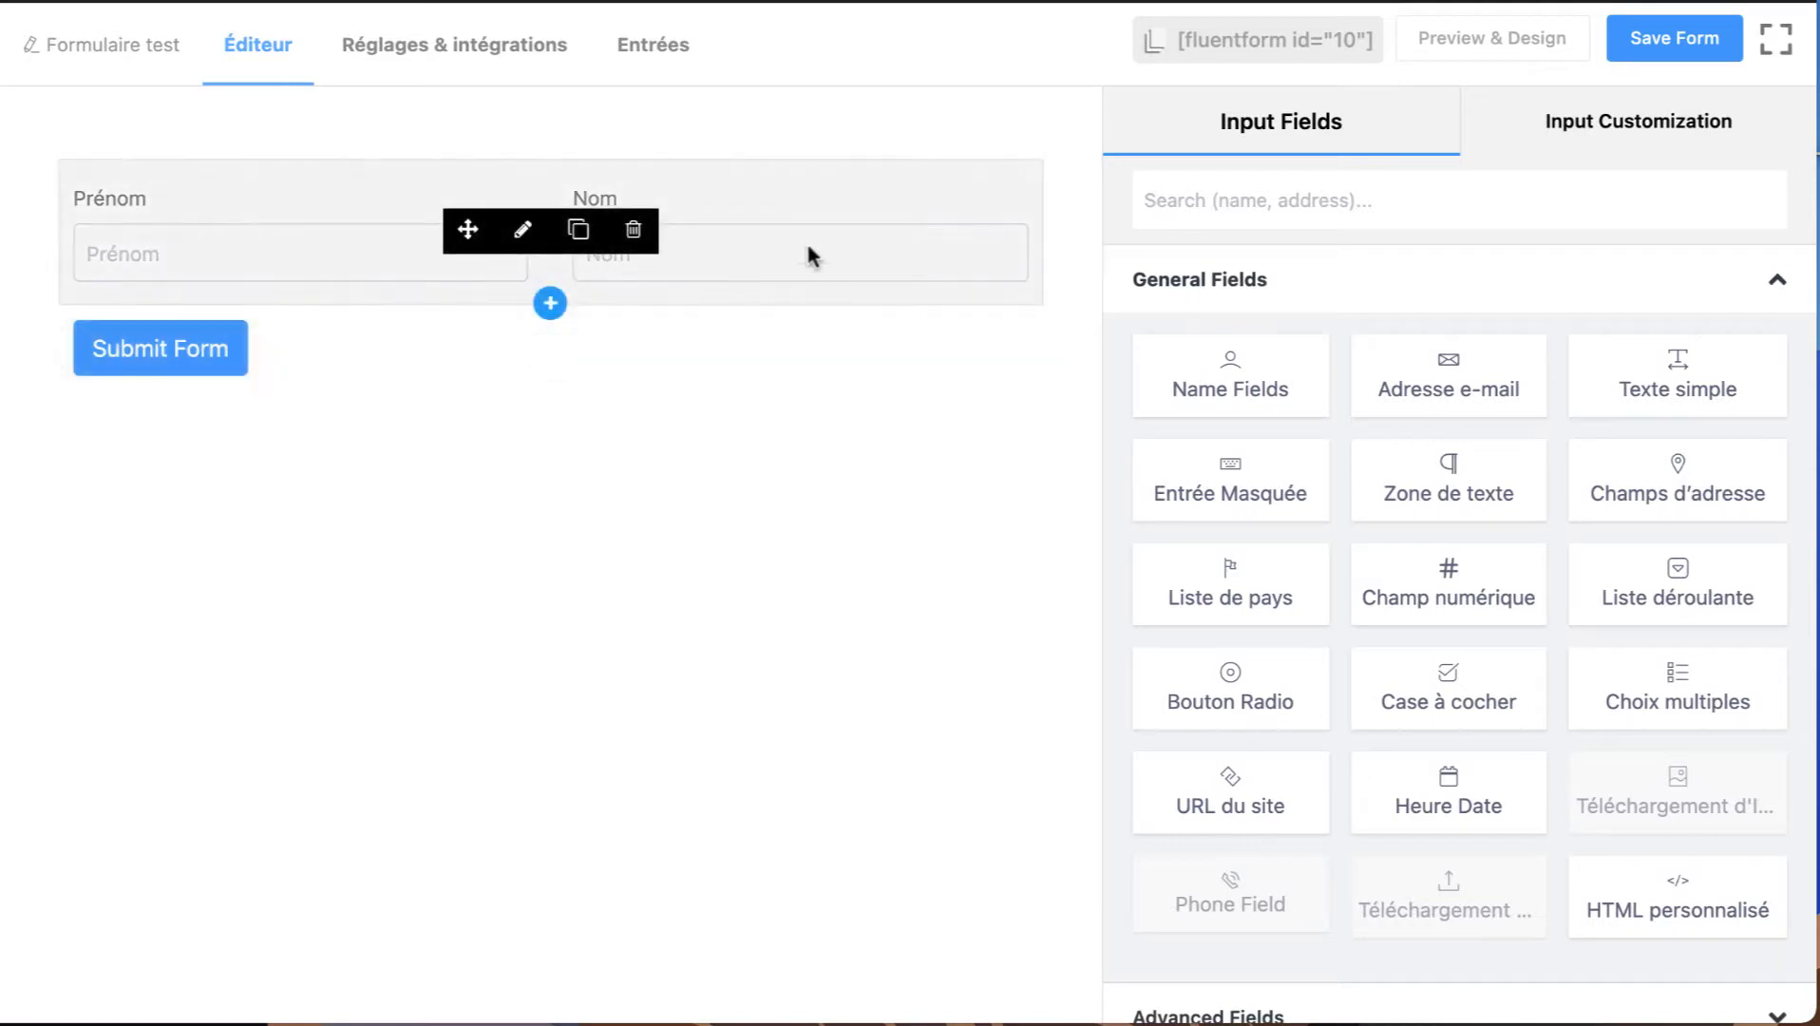
drag(1231, 385, 542, 381)
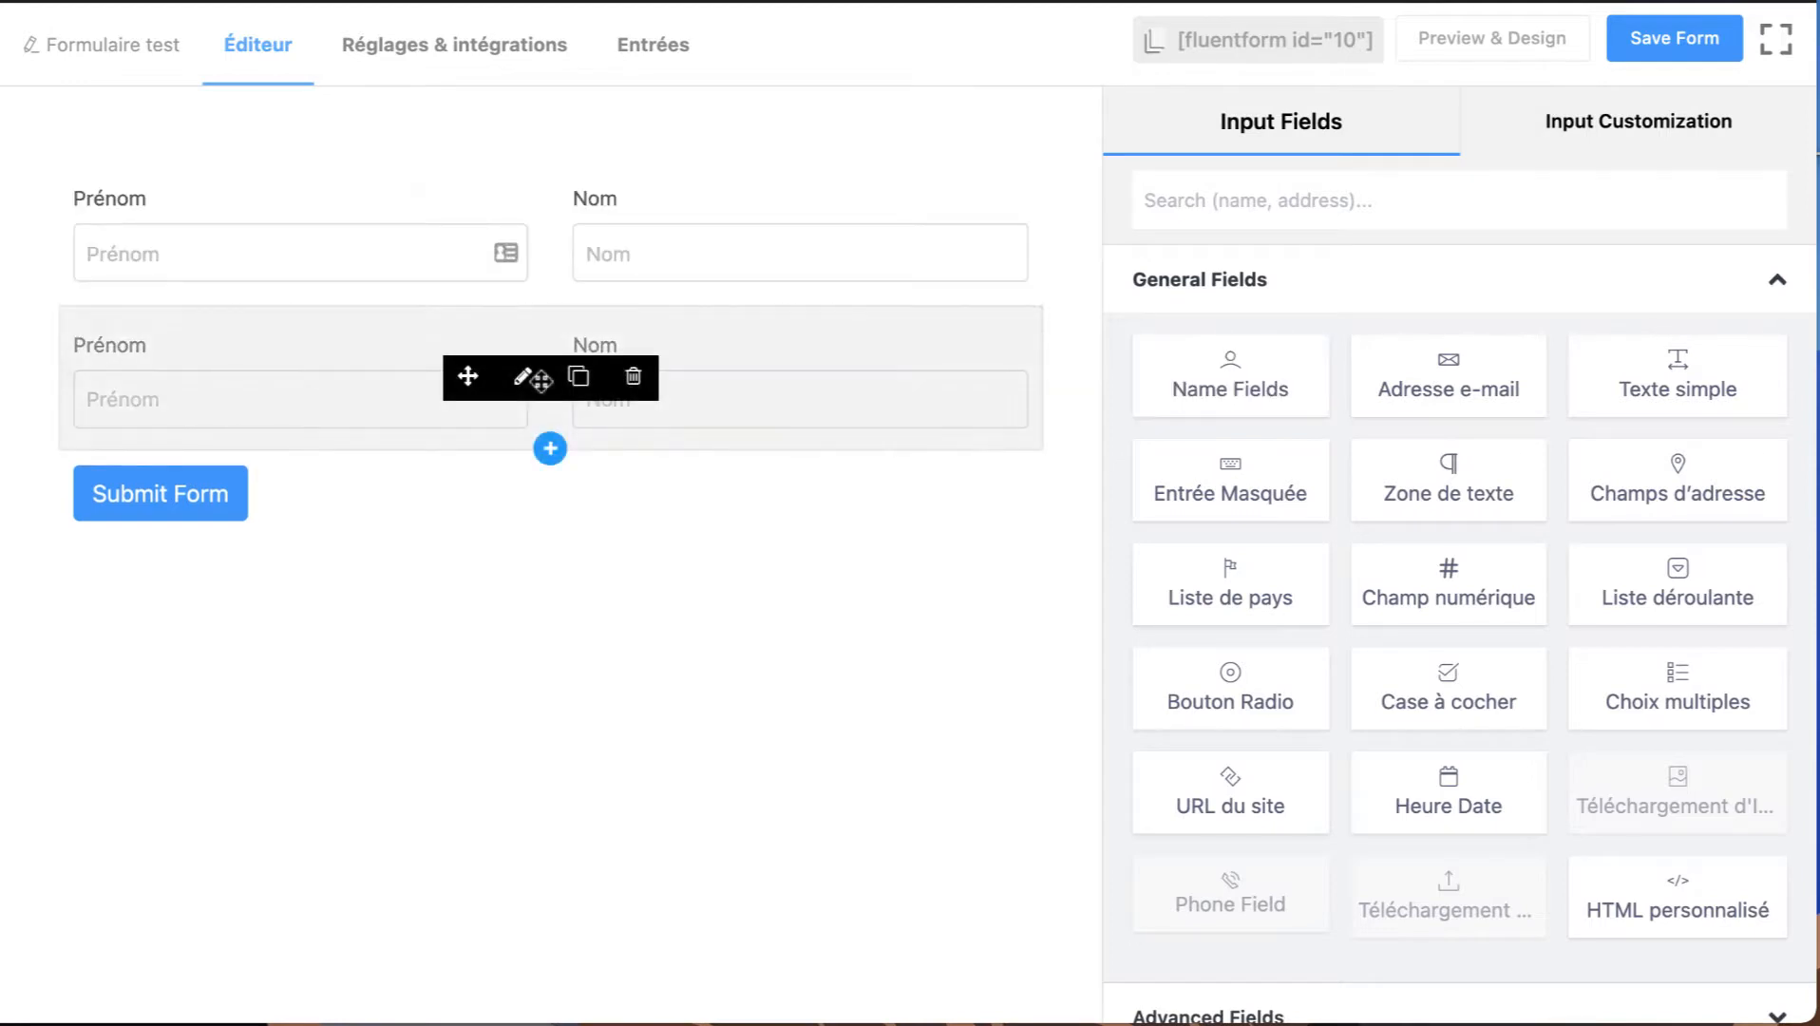
Open the second name row for customization and make its Prénom field required.
click(469, 379)
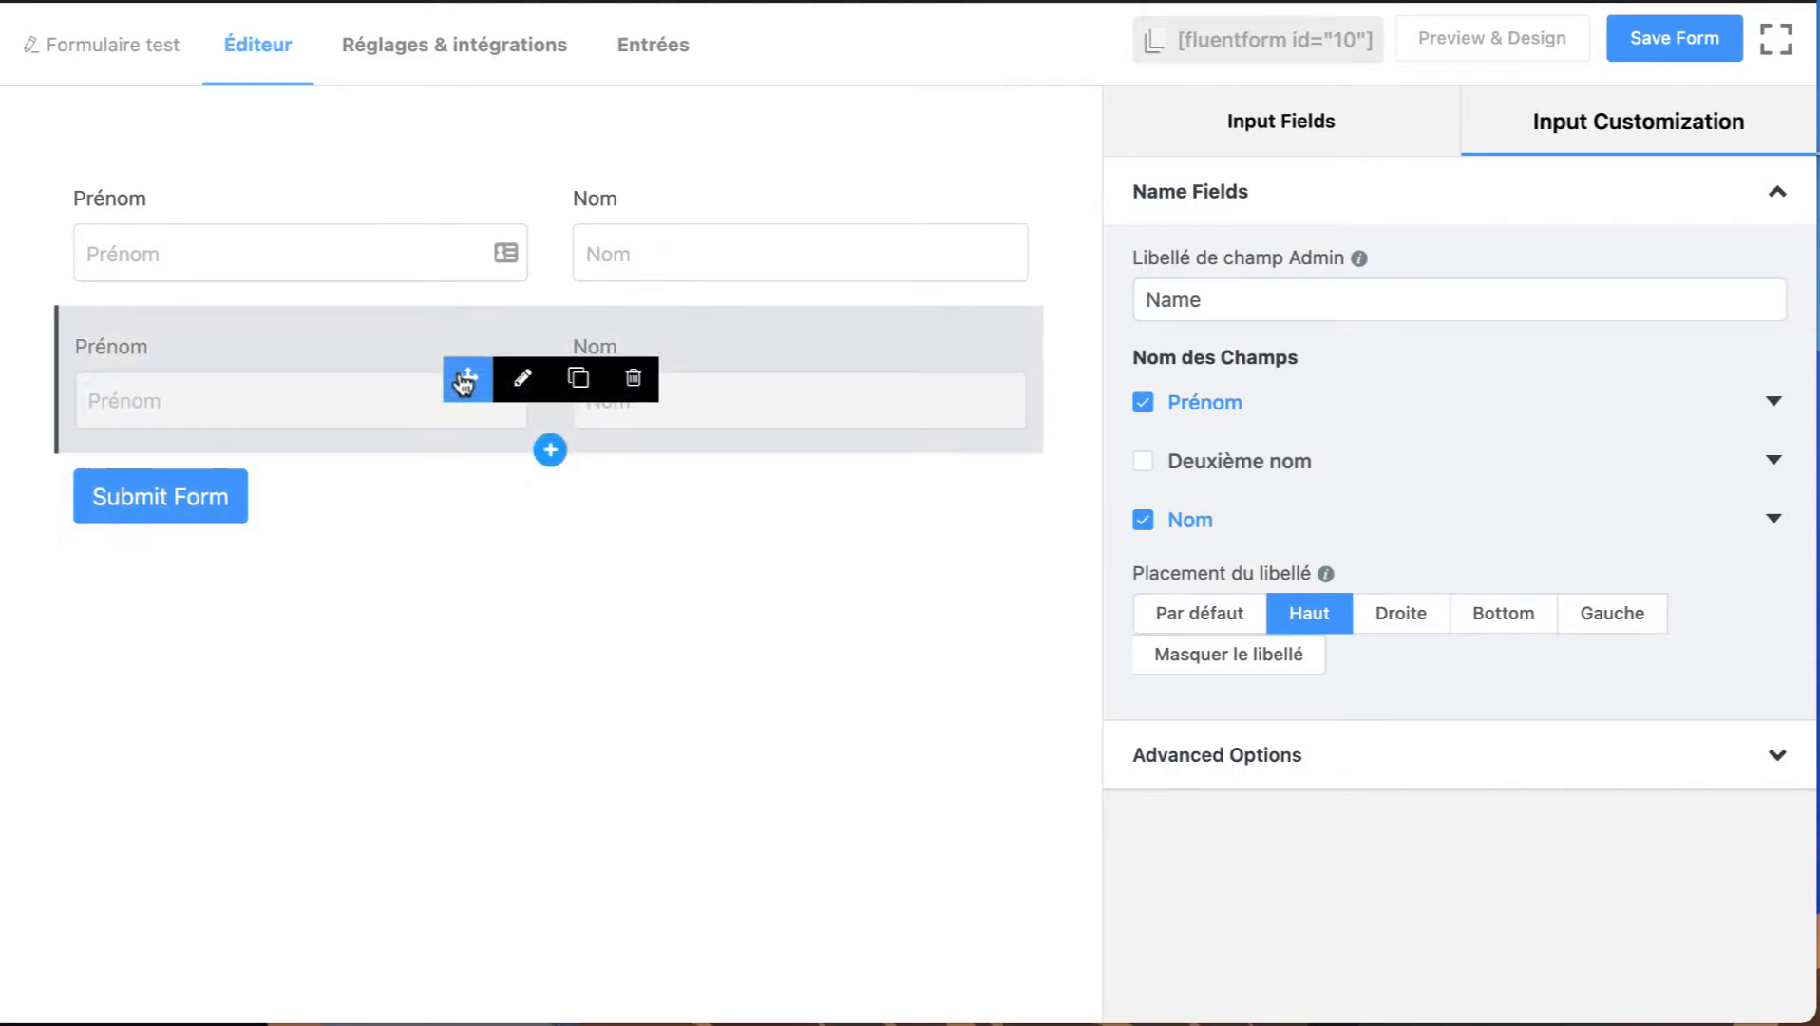
mouse_move(465, 381)
mouse_down()
mouse_move(431, 235)
mouse_move(426, 415)
mouse_up()
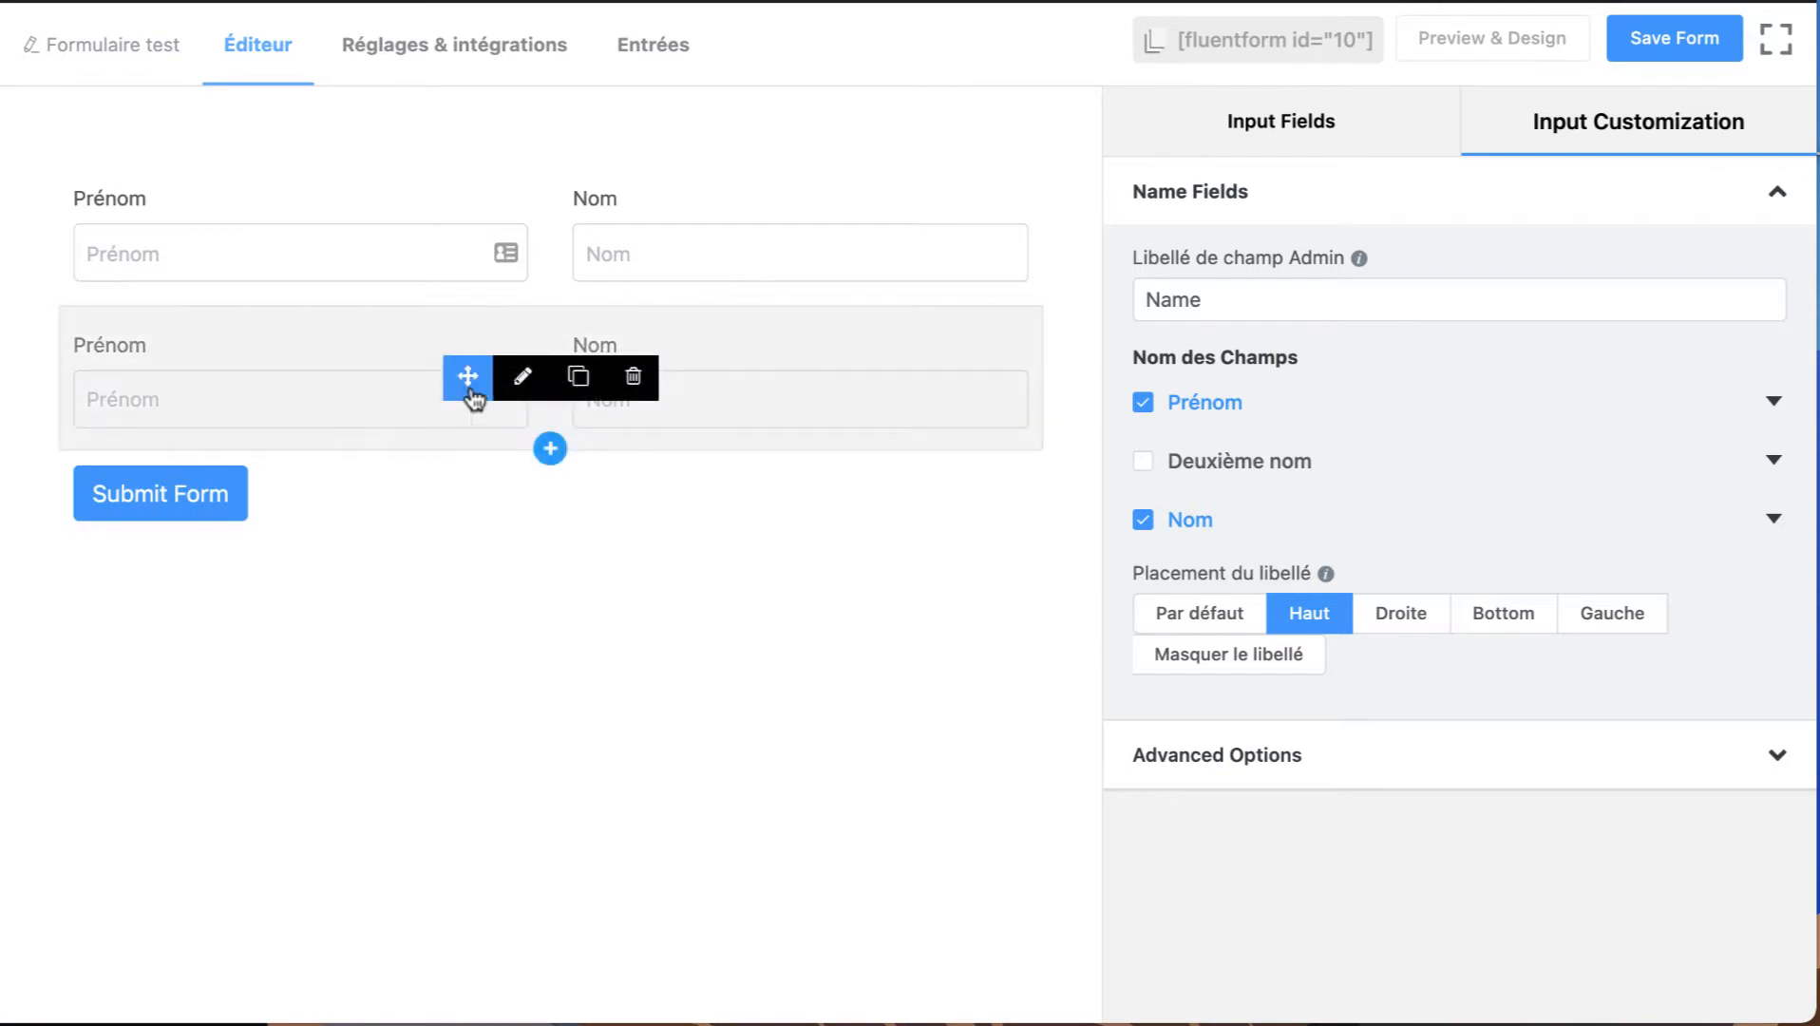
click(525, 395)
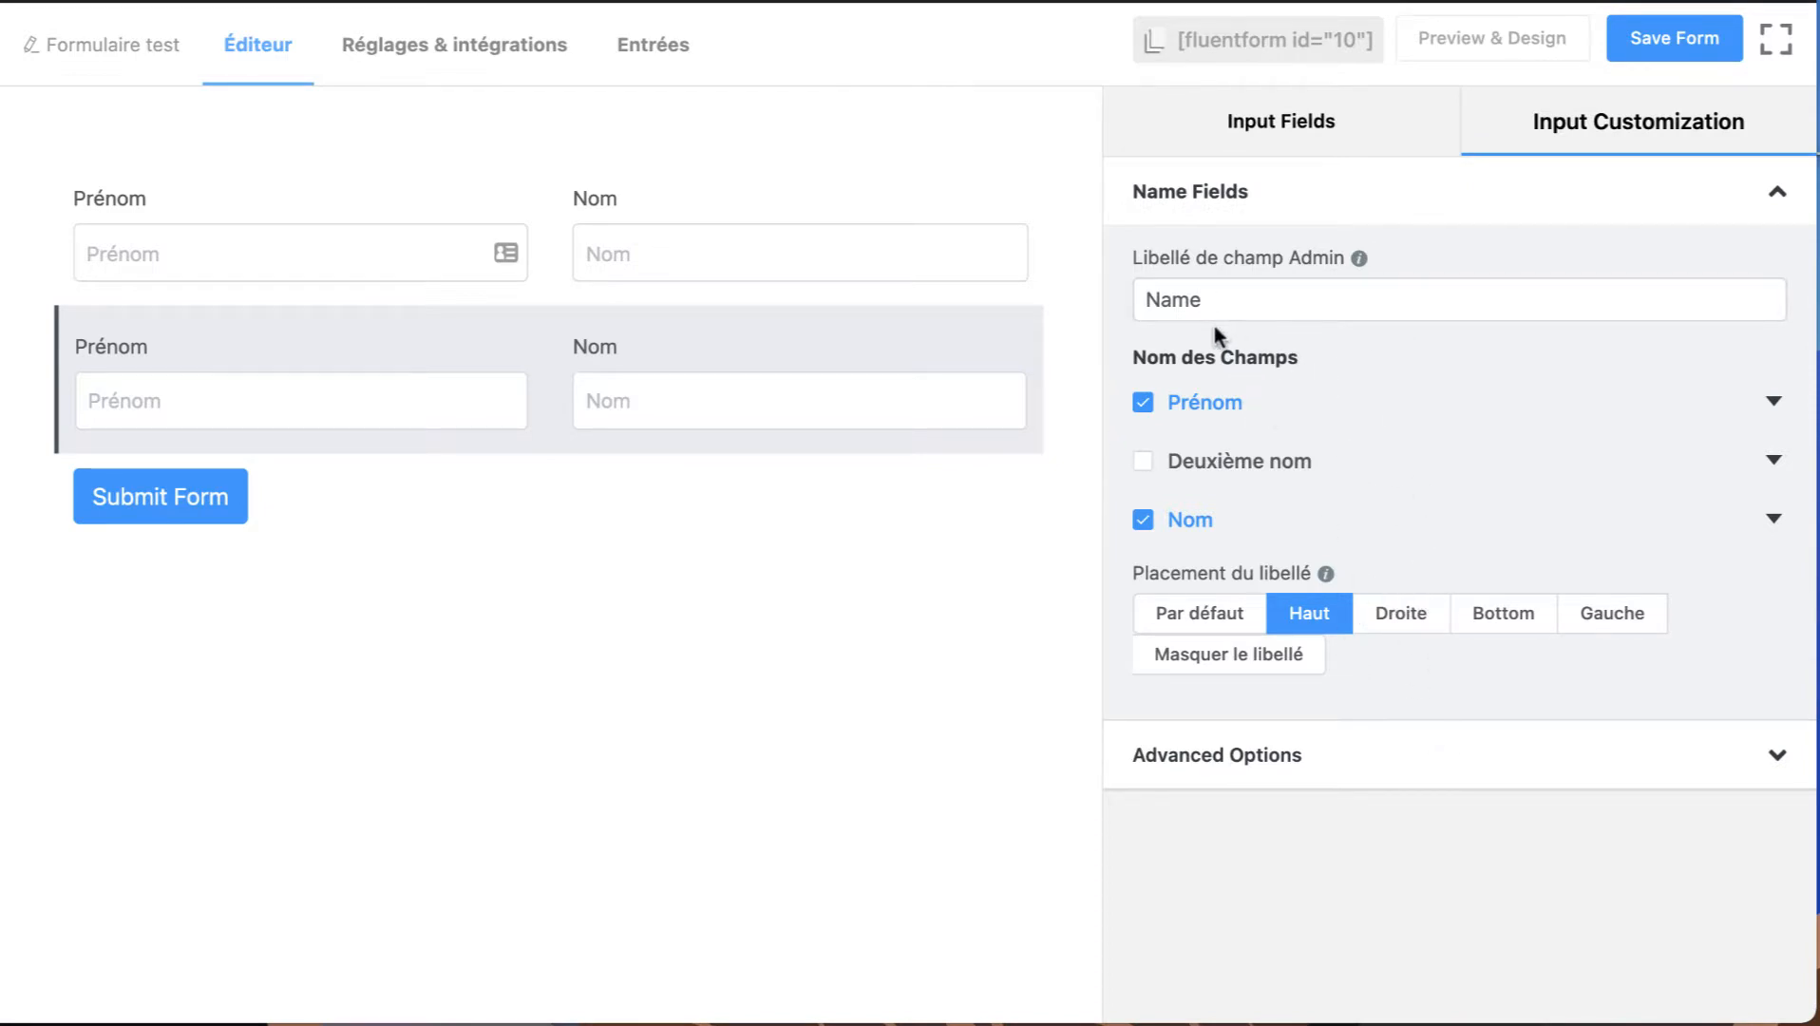
click(1774, 401)
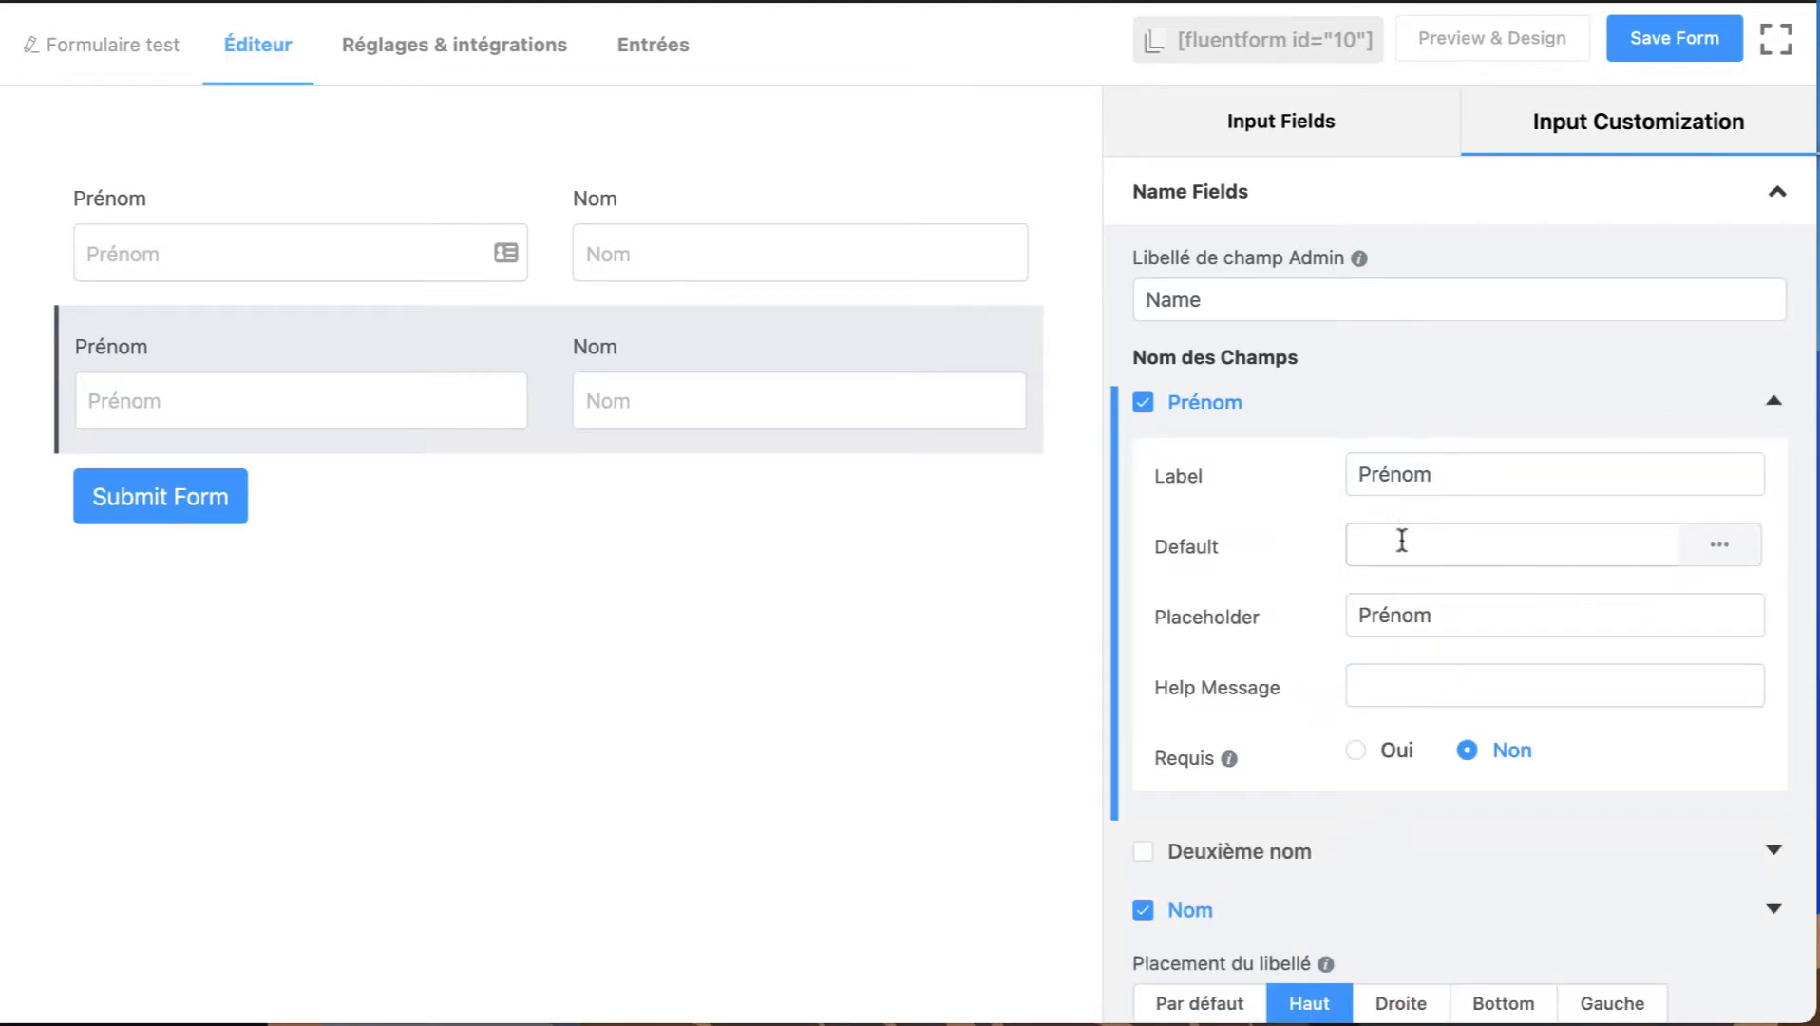
scroll(1285, 708, down, 1)
click(1368, 638)
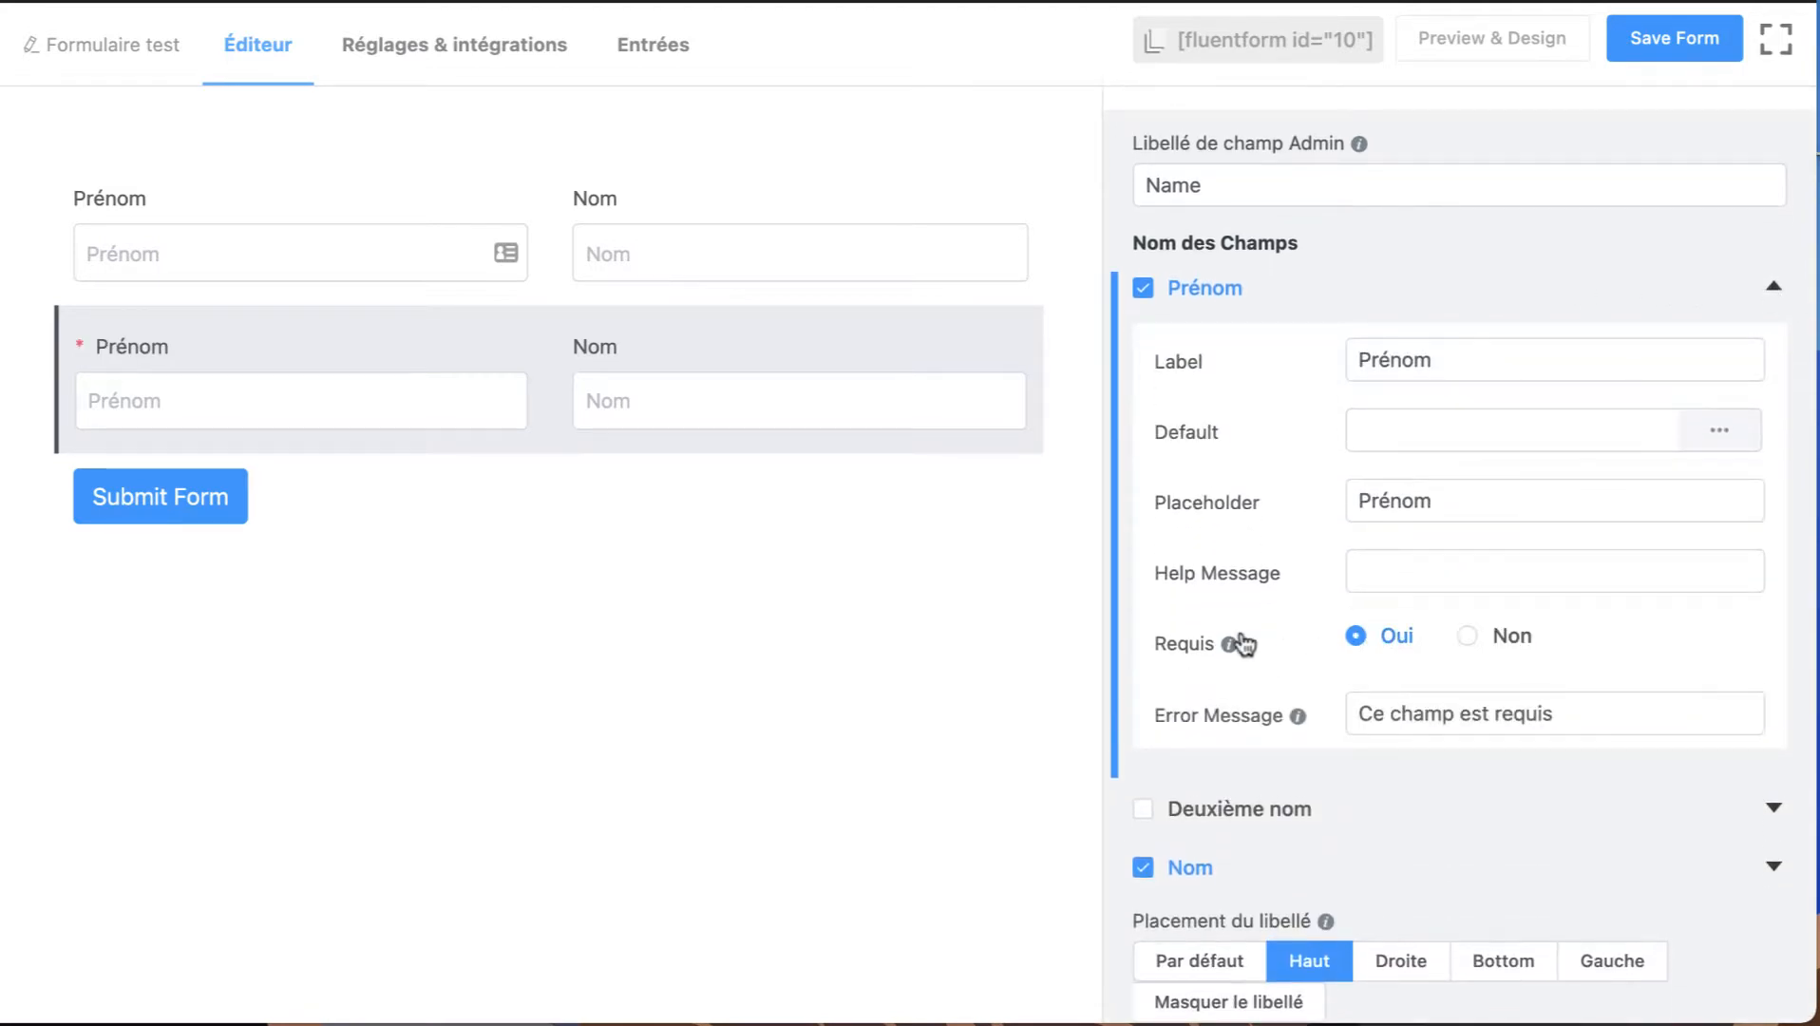
click(1386, 719)
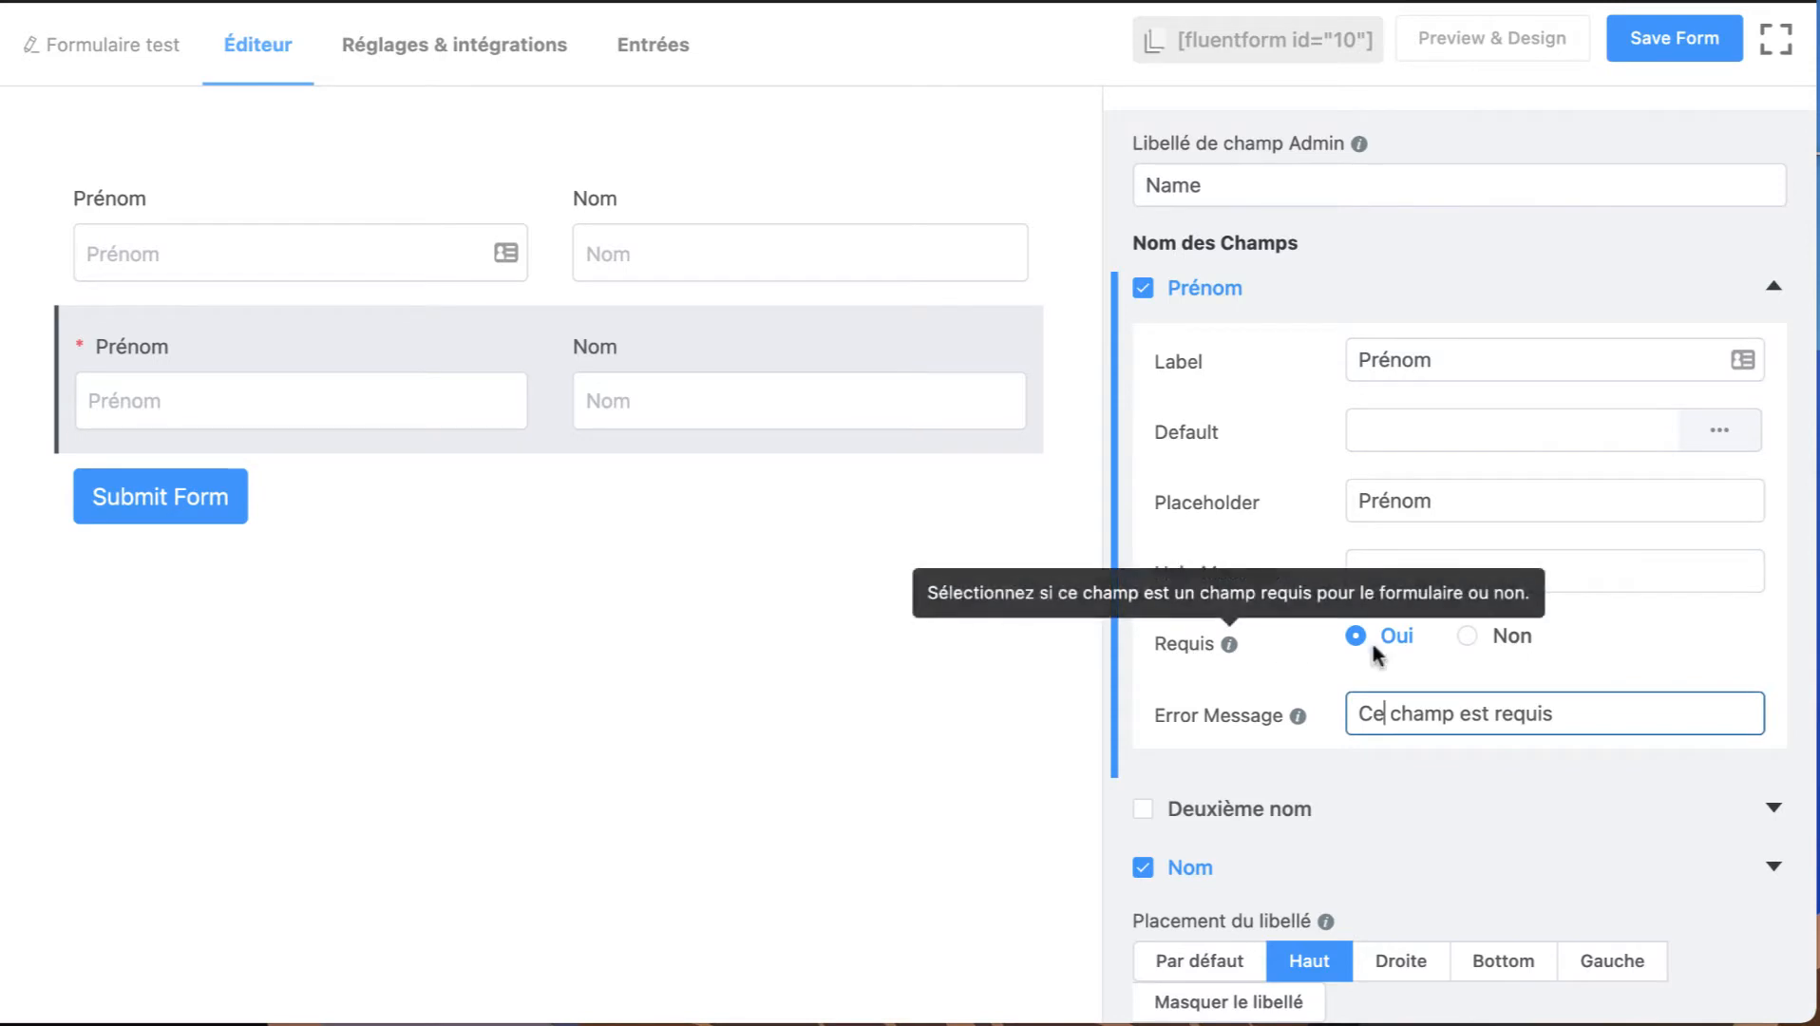
triple_click(1429, 719)
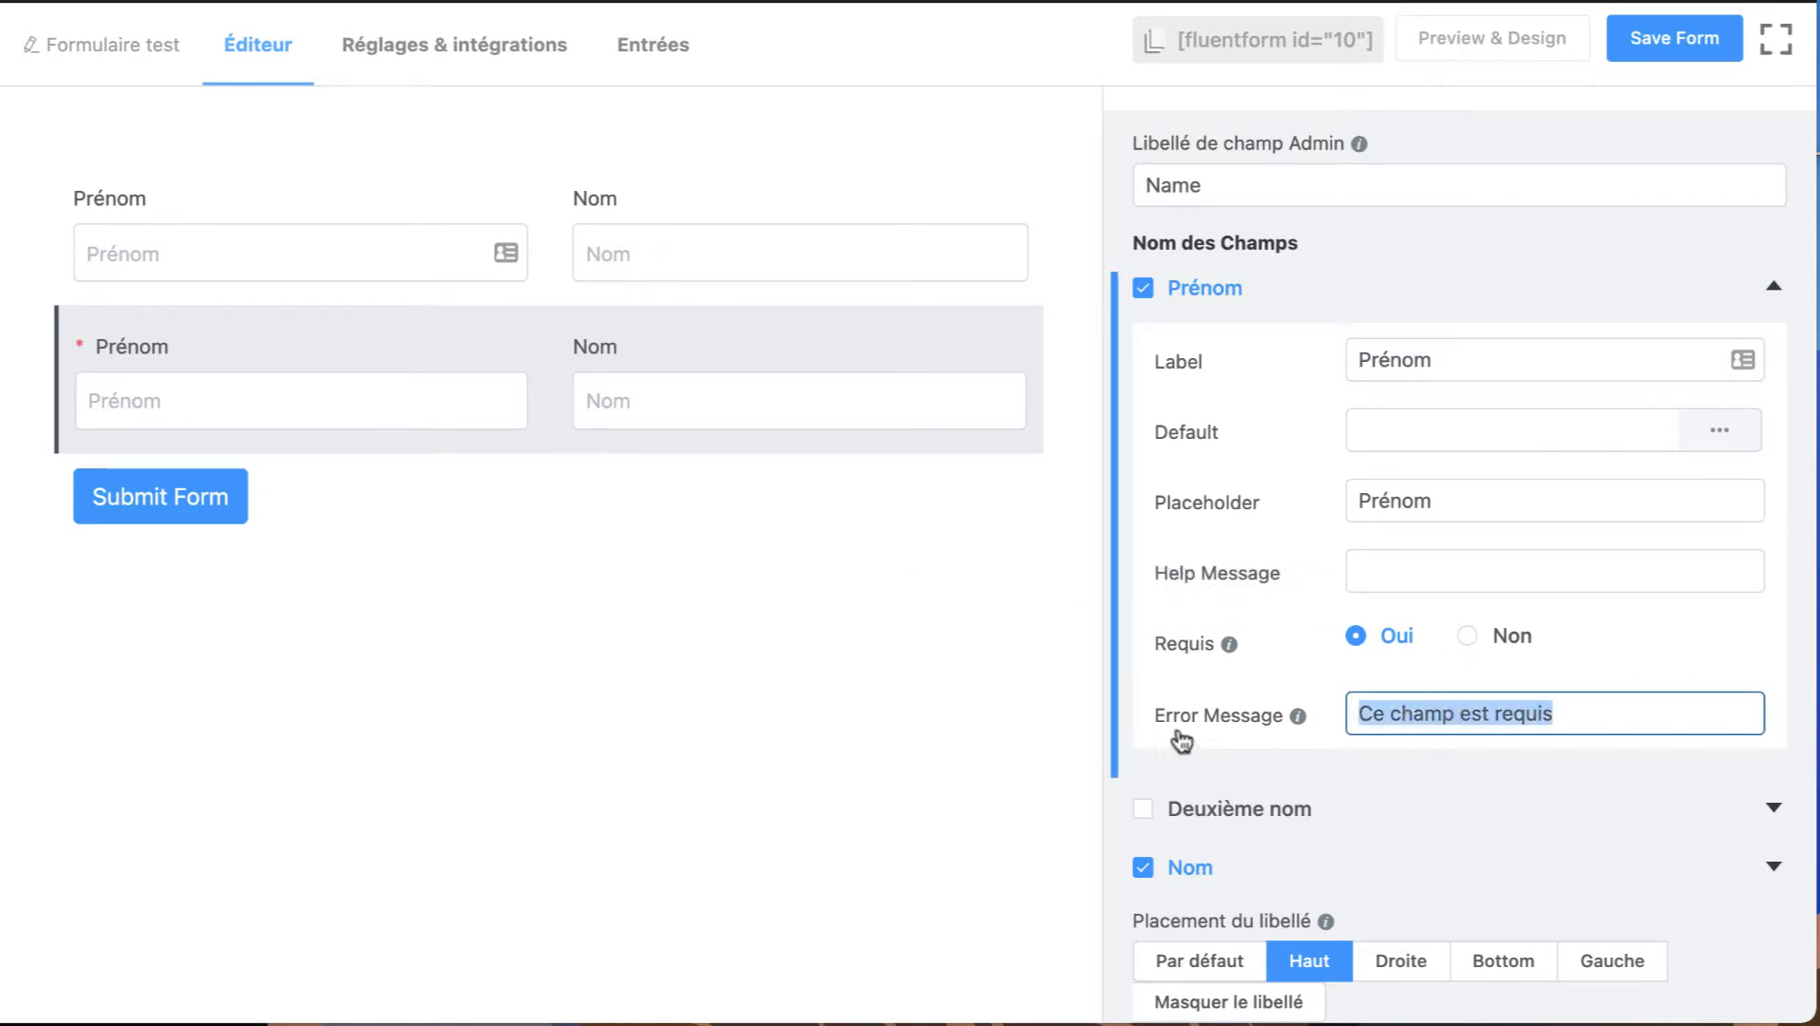
Try the Par défaut, Droite and Bottom label placements on the second name row and return it to Haut.
scroll(1327, 722, down, 2)
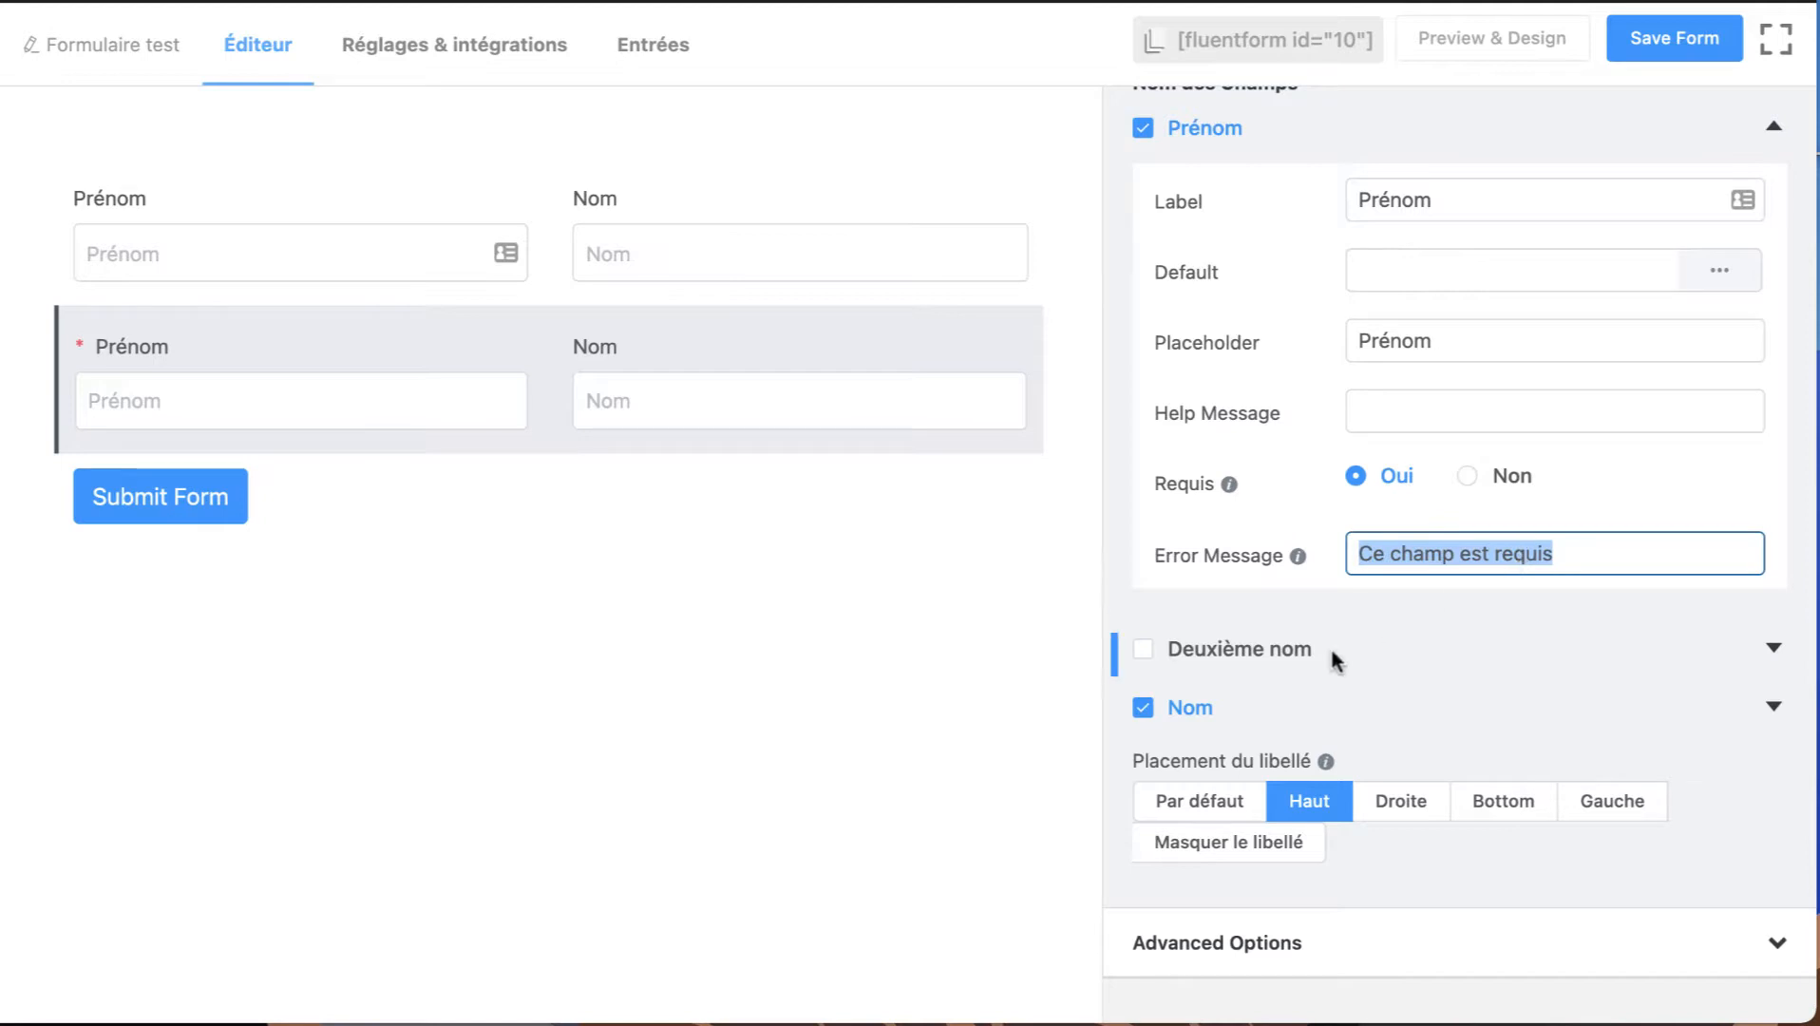
click(1201, 808)
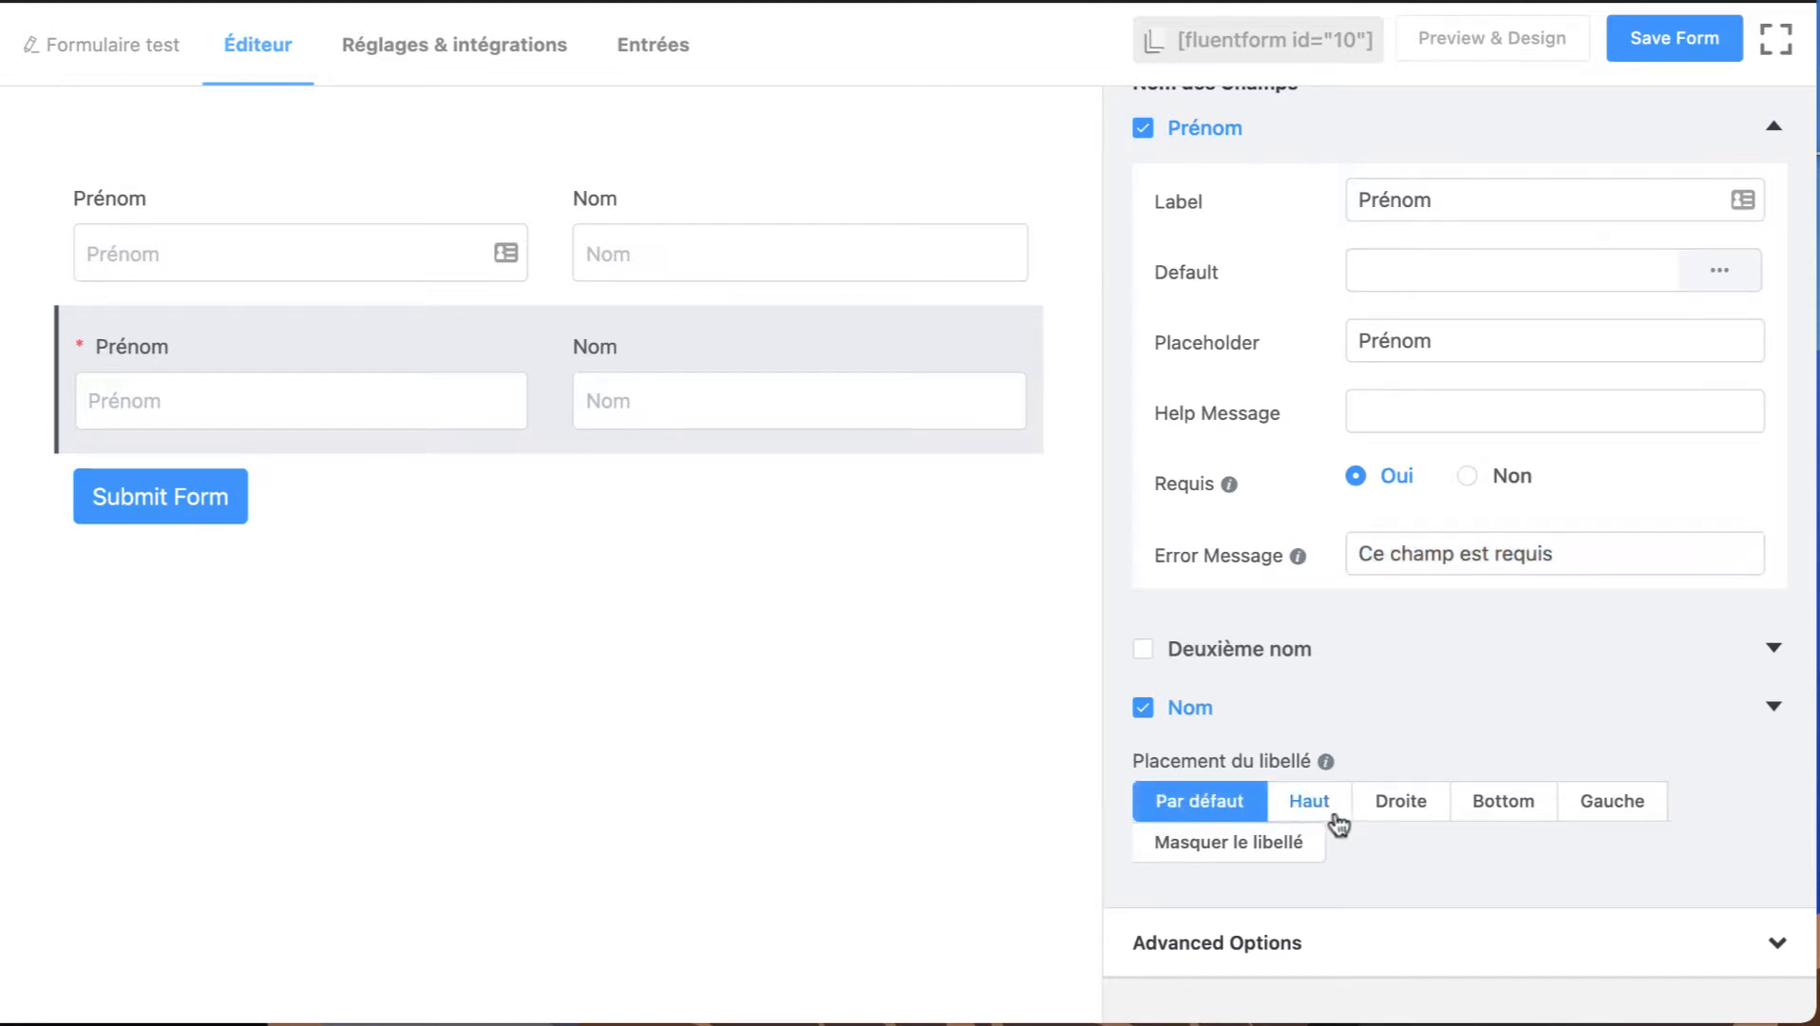
click(1309, 806)
click(1413, 805)
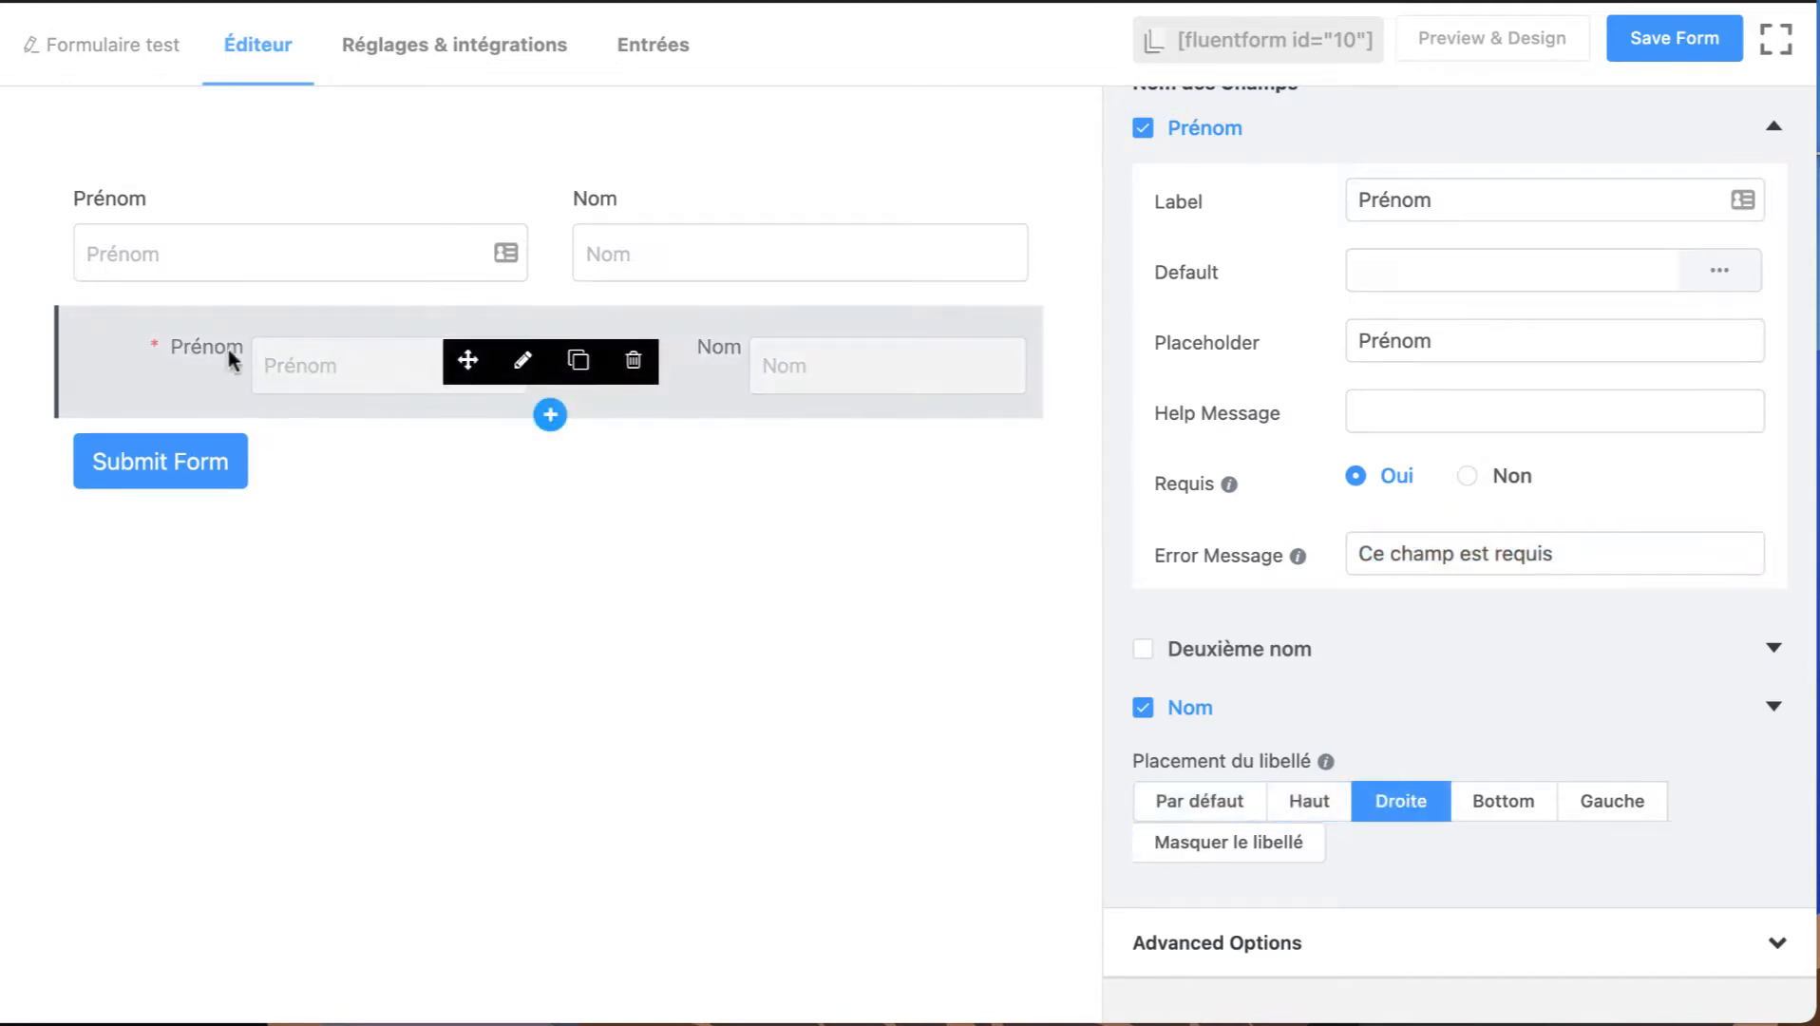
click(1509, 809)
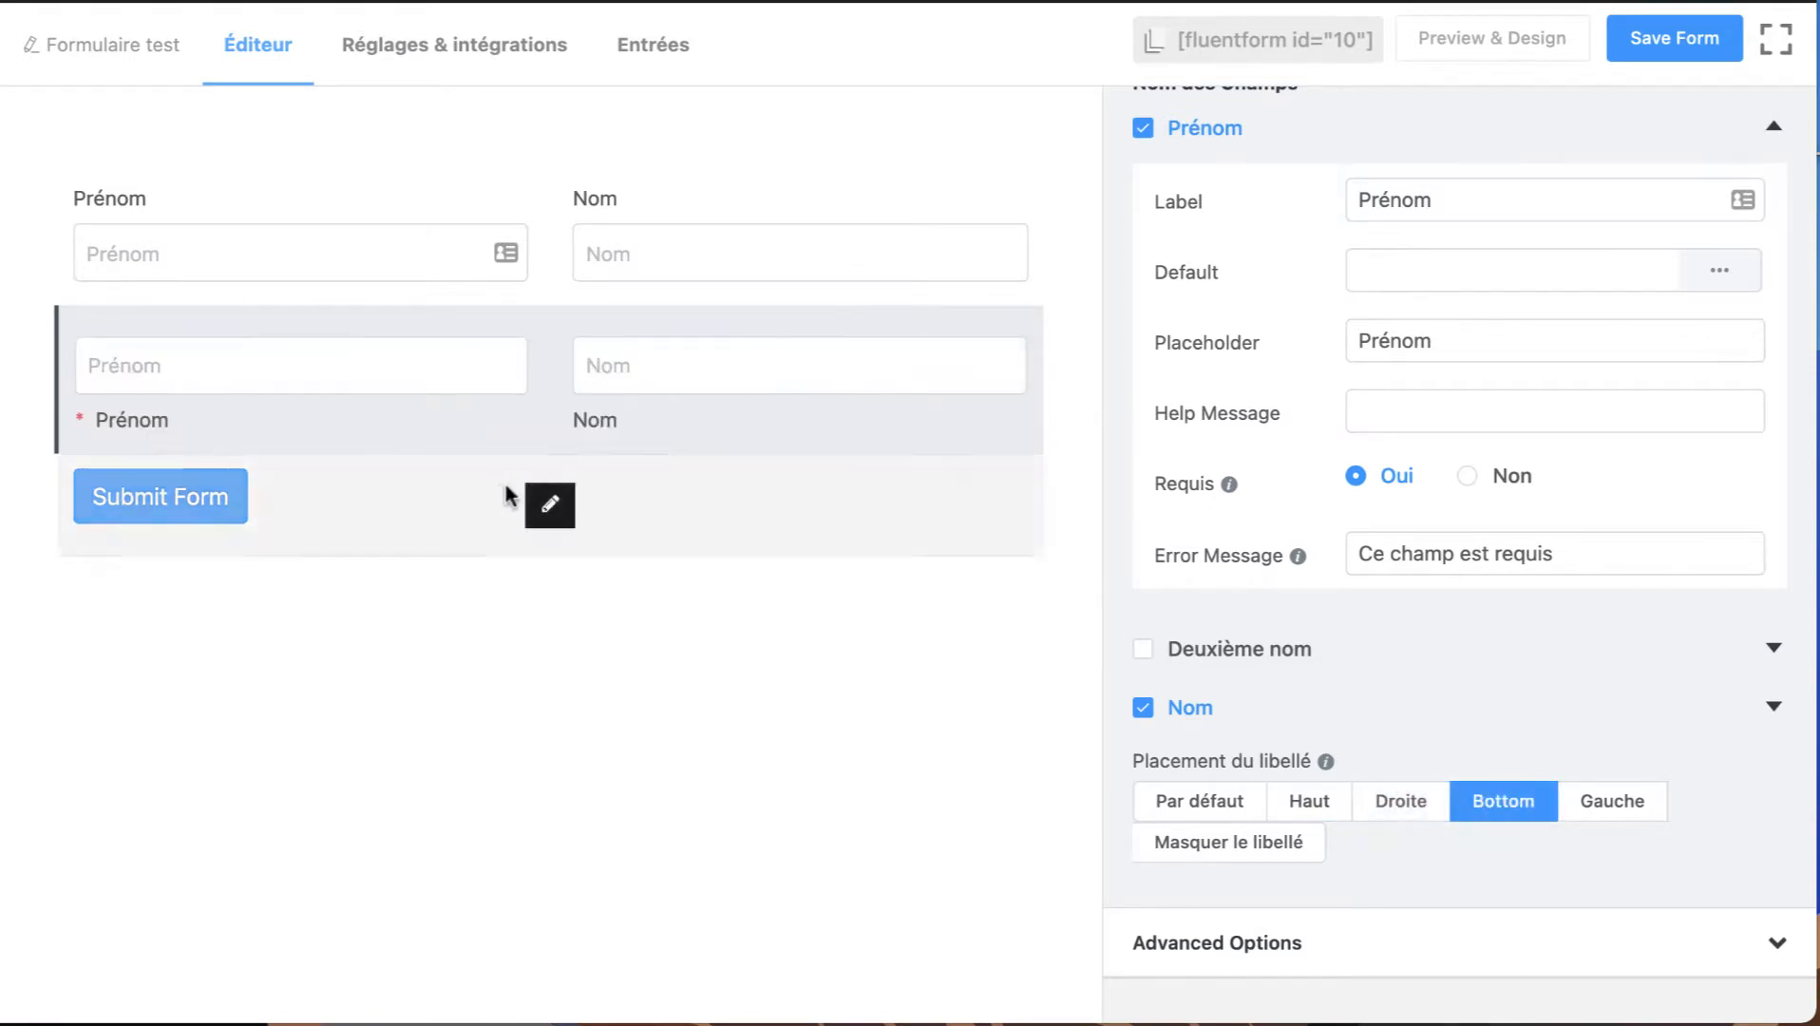
click(1330, 805)
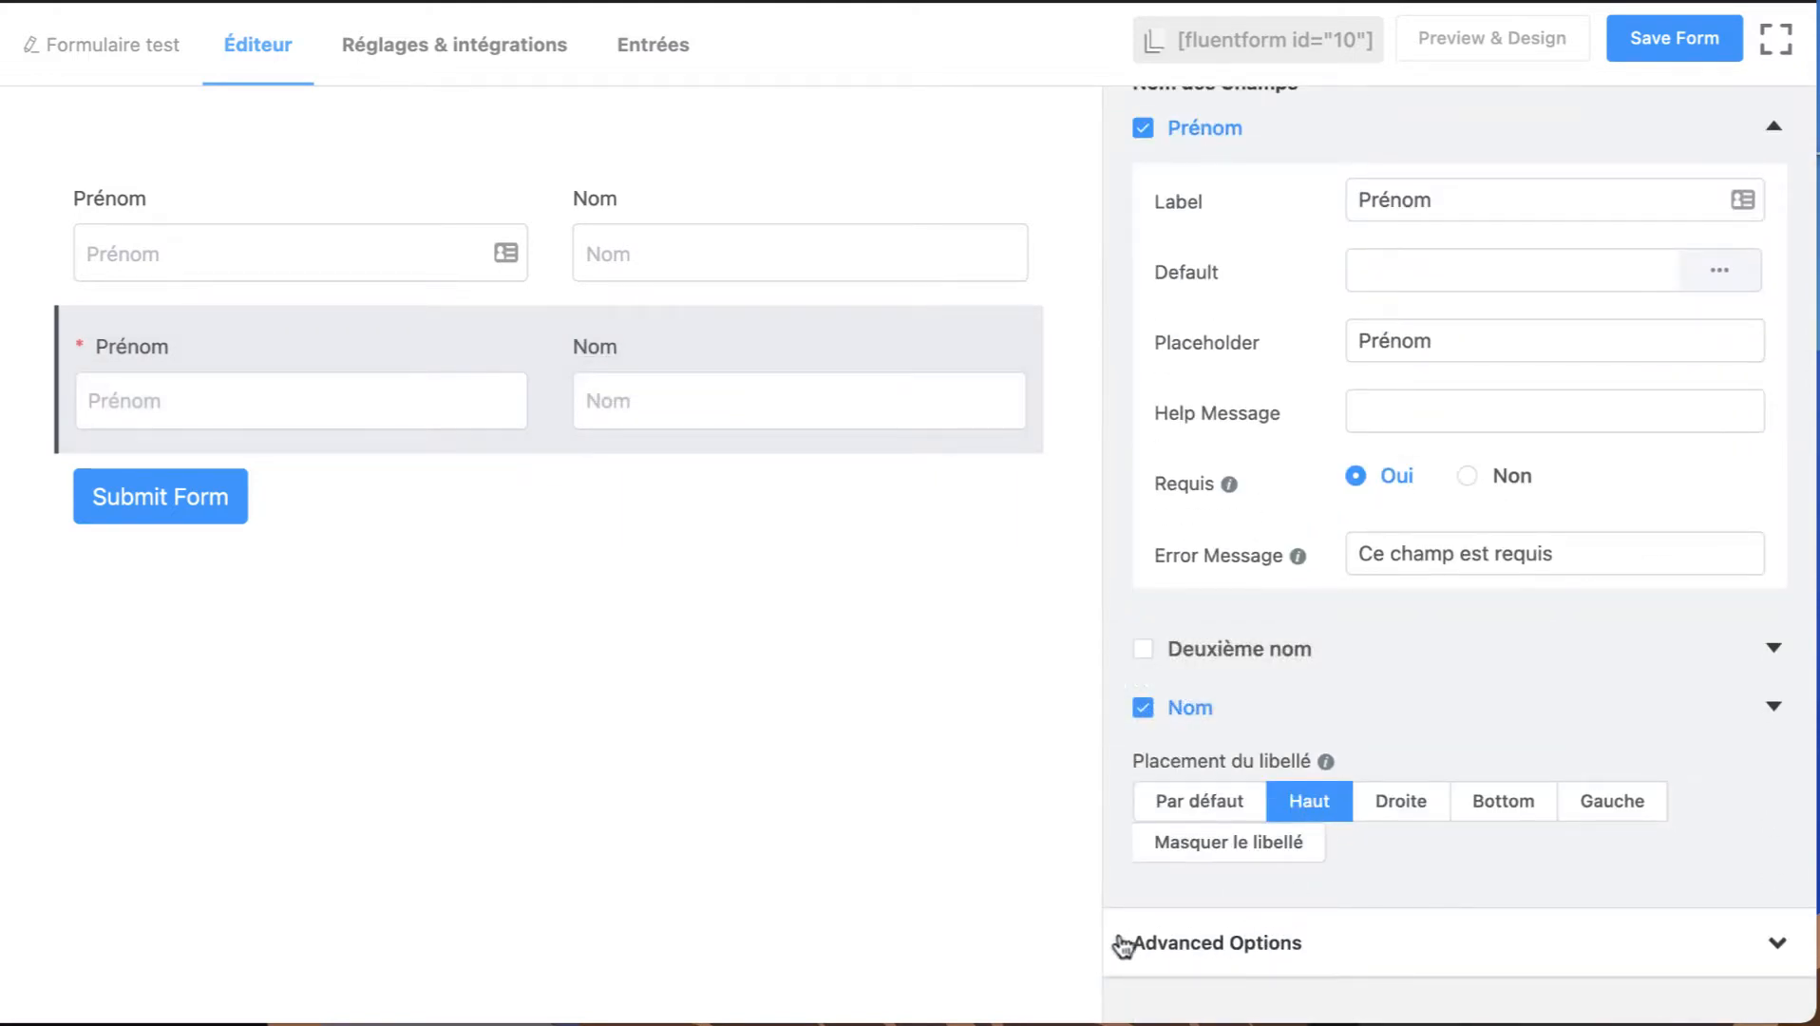
Enable conditional logic for the second name row in its advanced options and return to its Name Fields settings.
click(1267, 948)
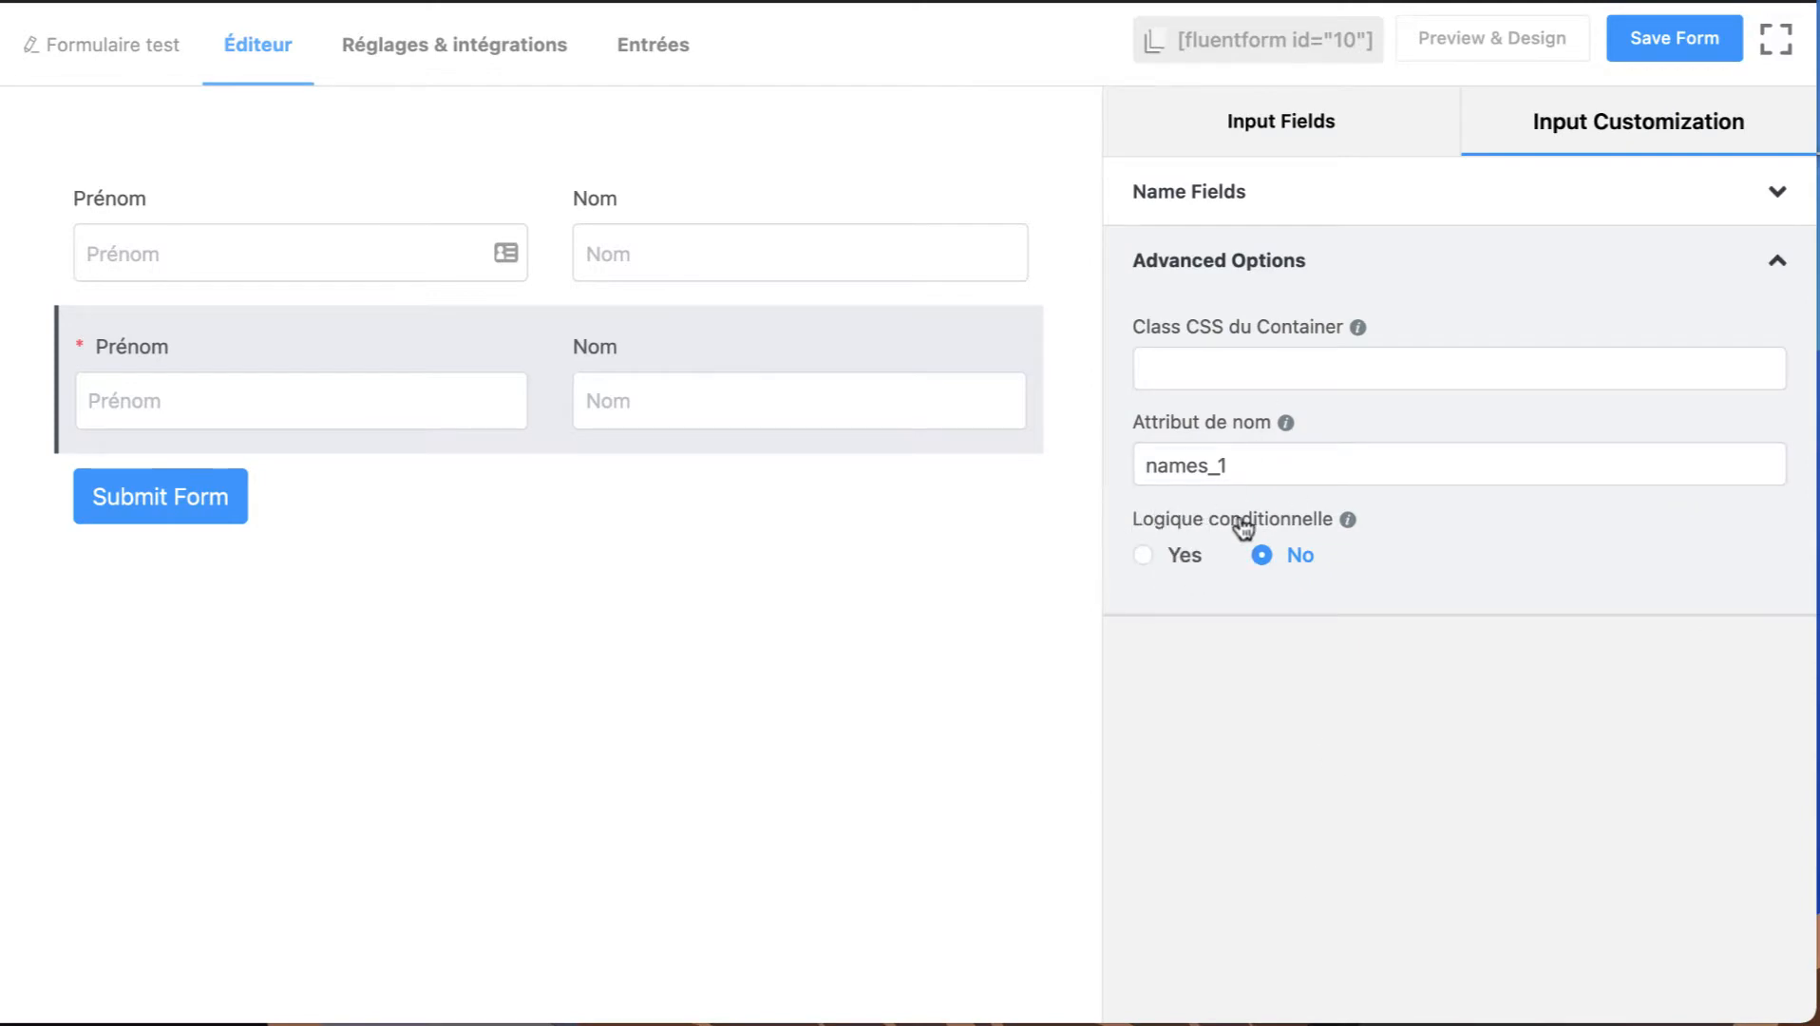
click(1174, 558)
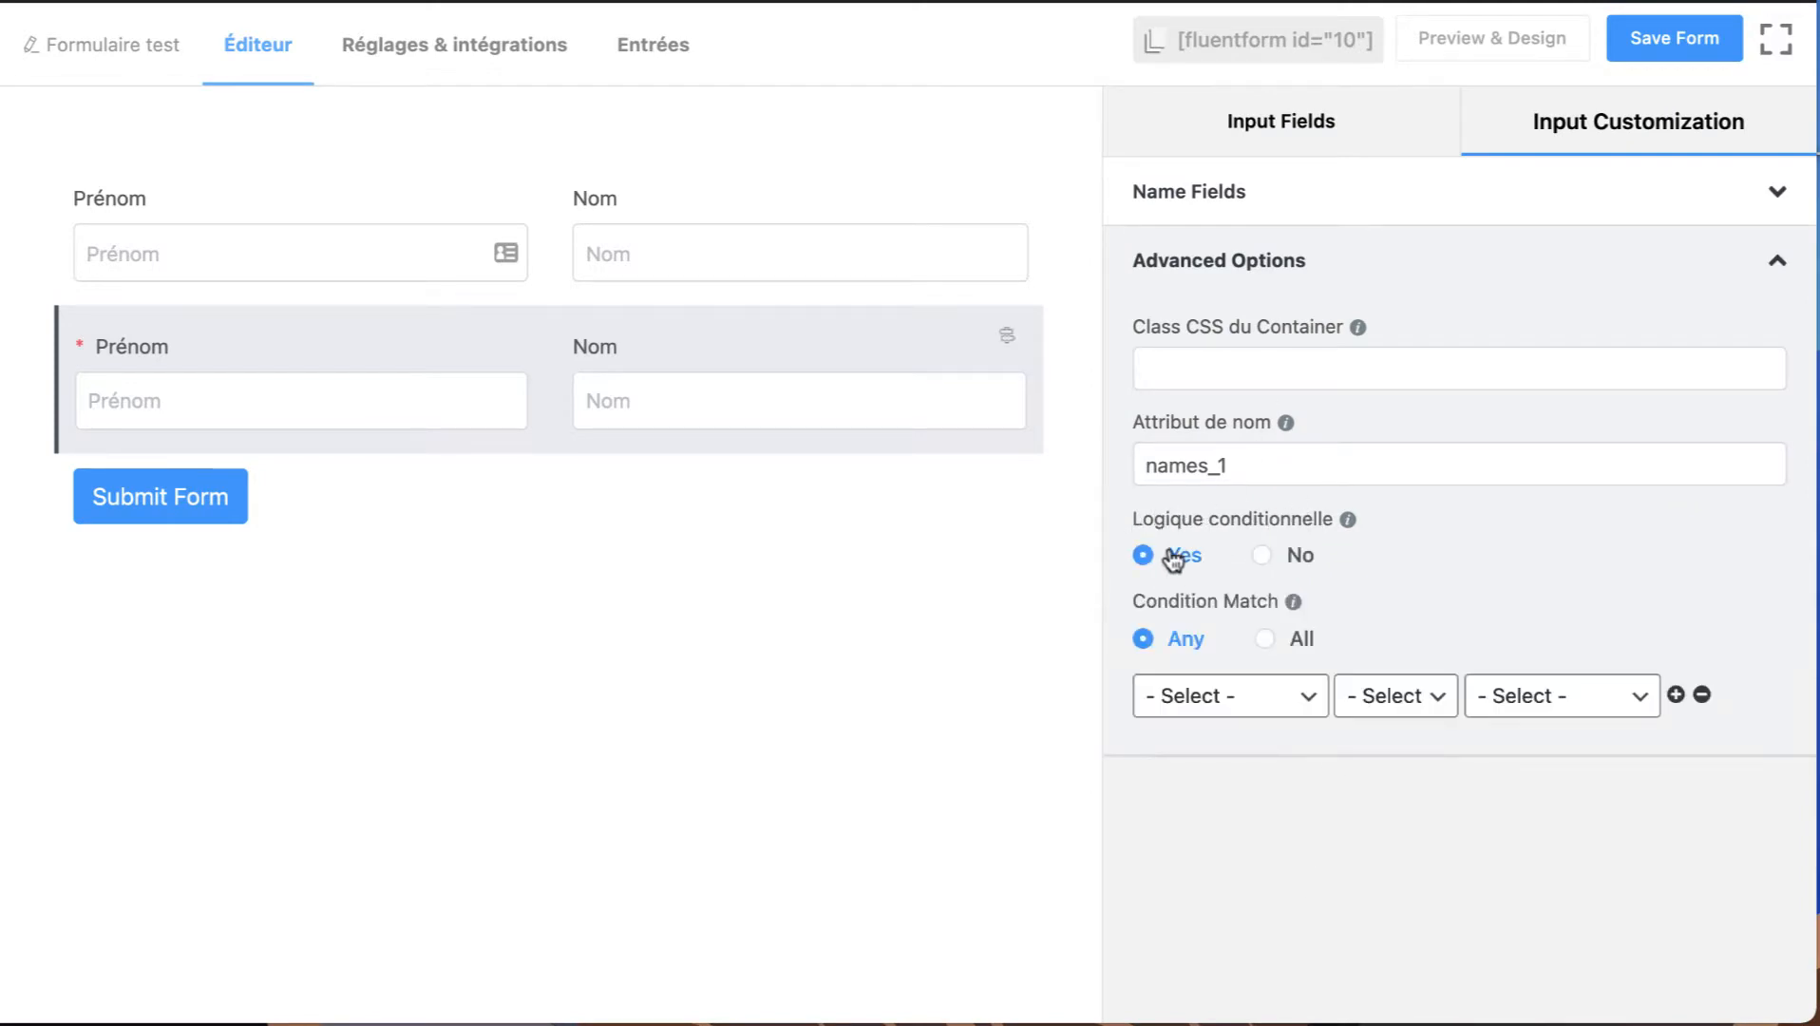
mouse_move(503, 419)
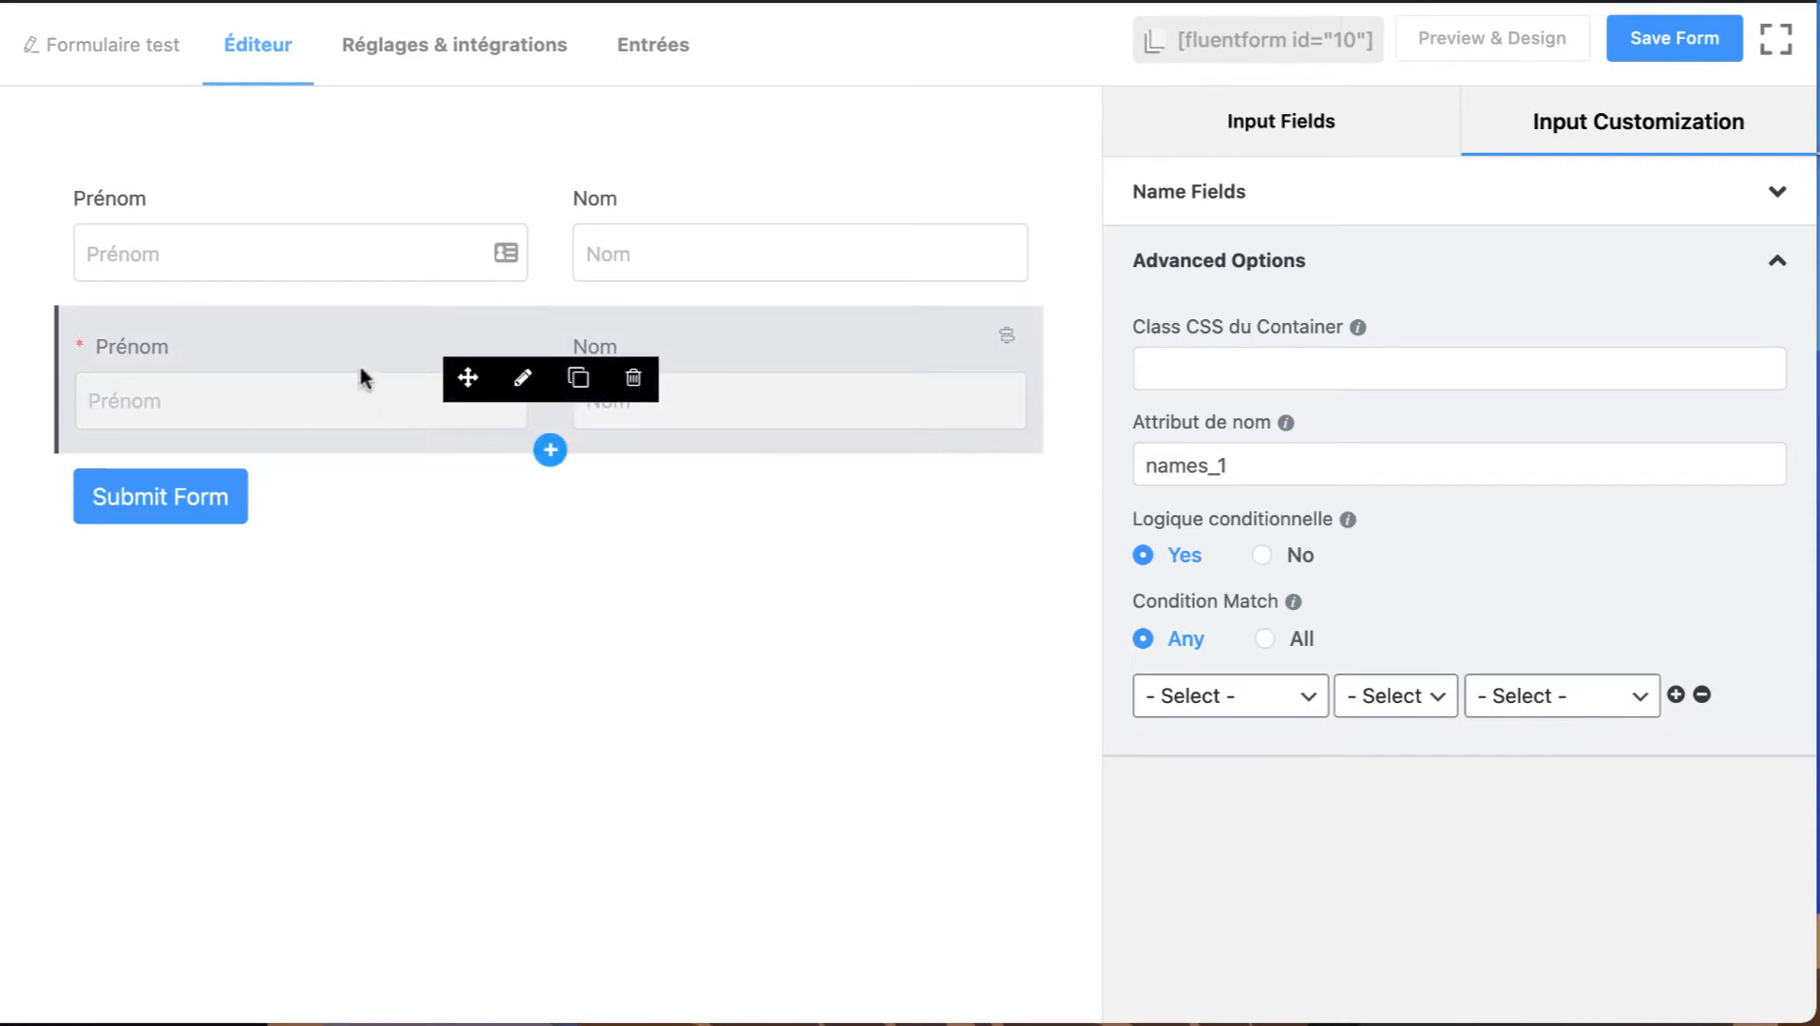
mouse_move(300, 243)
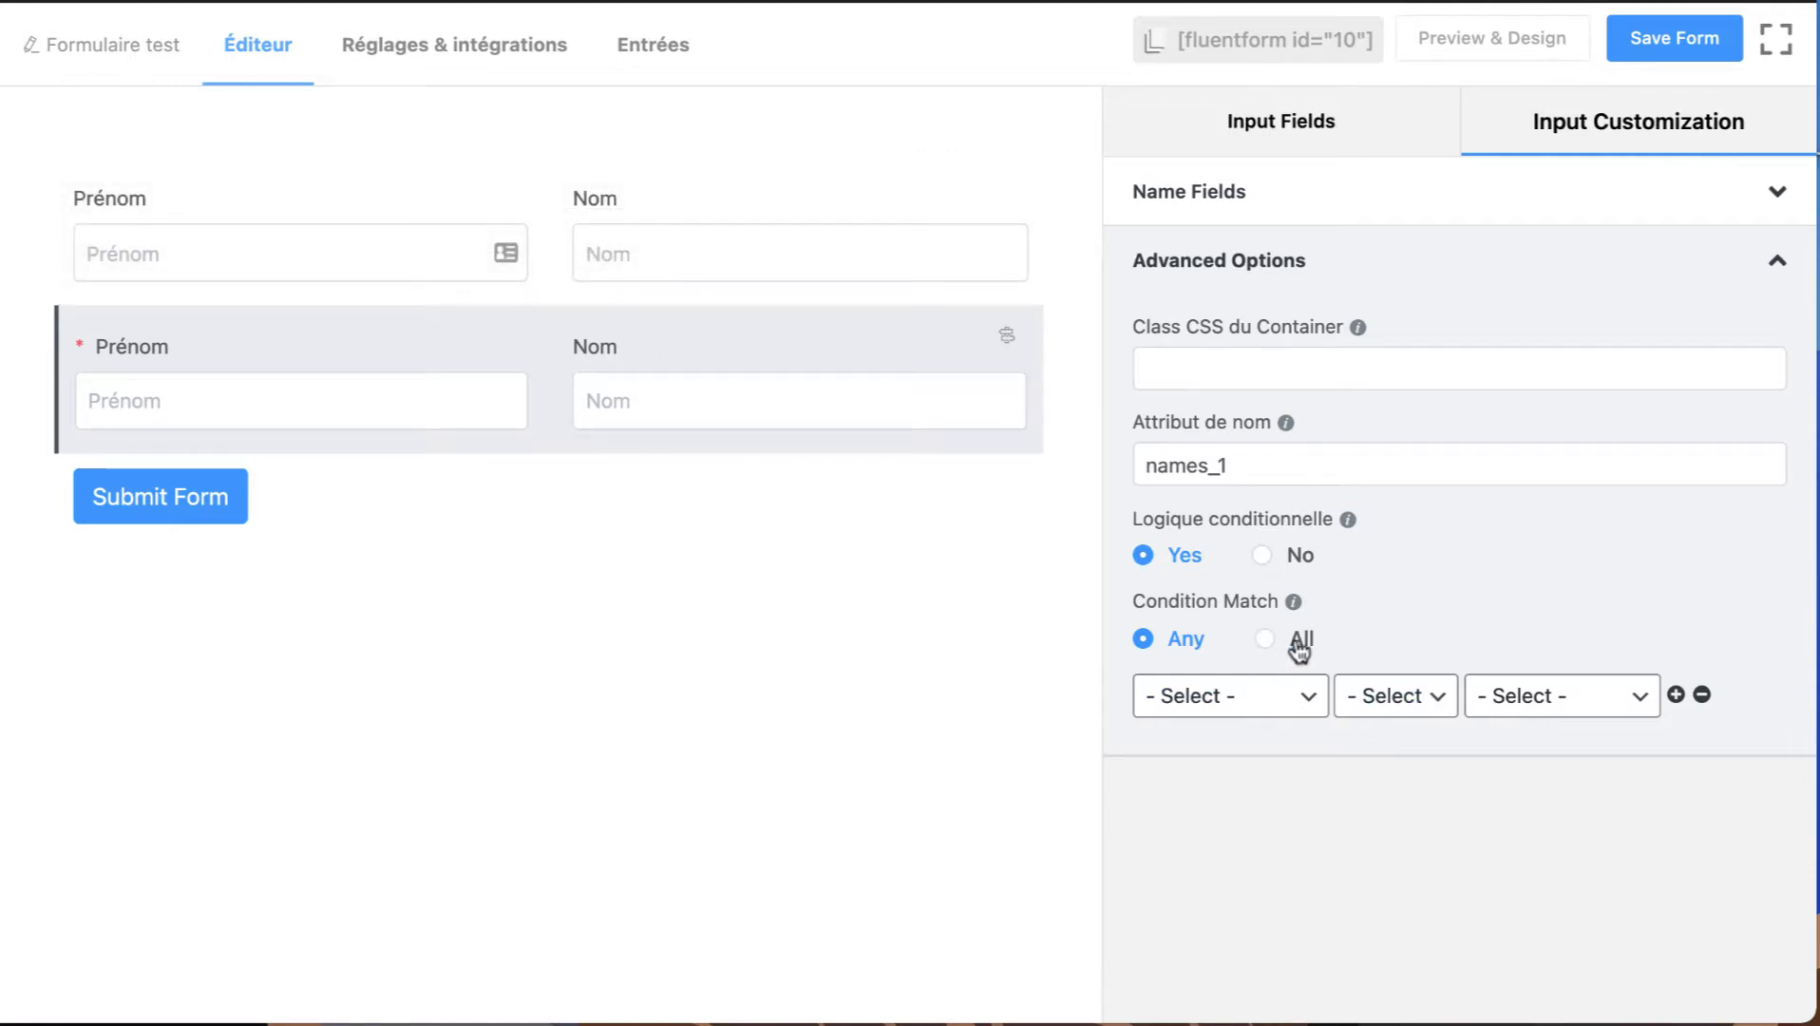
click(1498, 267)
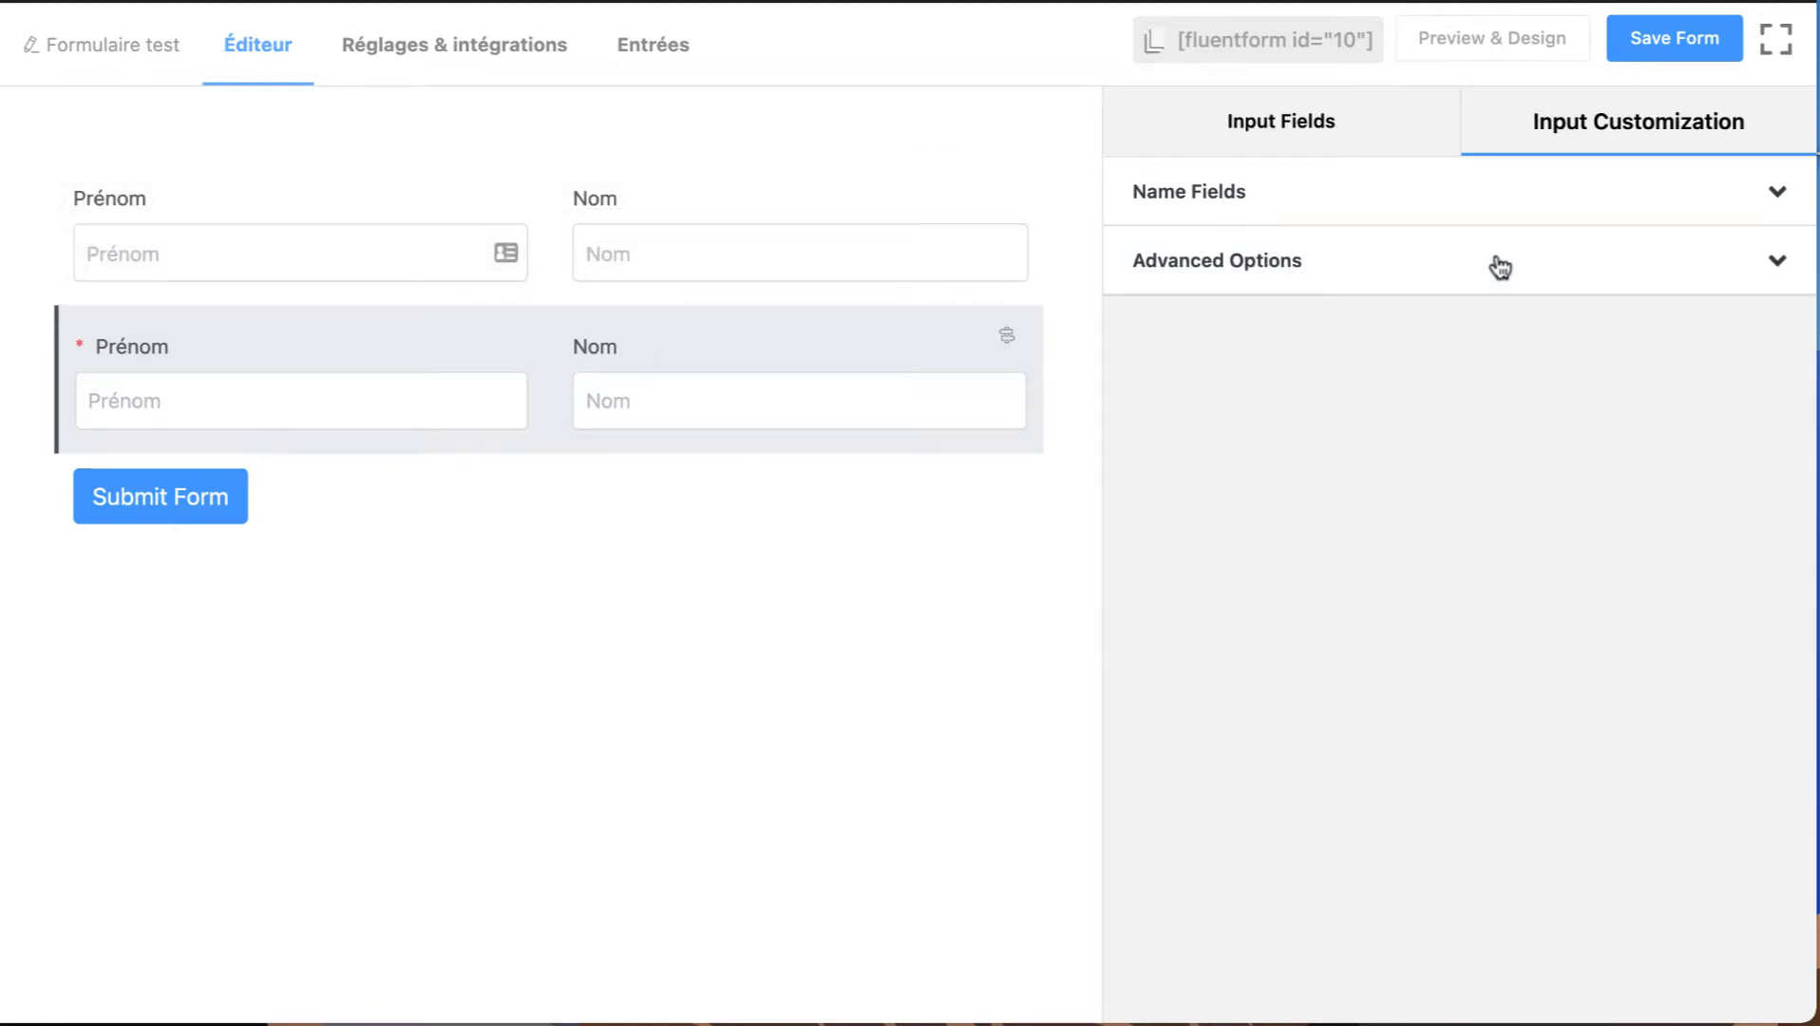
click(1280, 291)
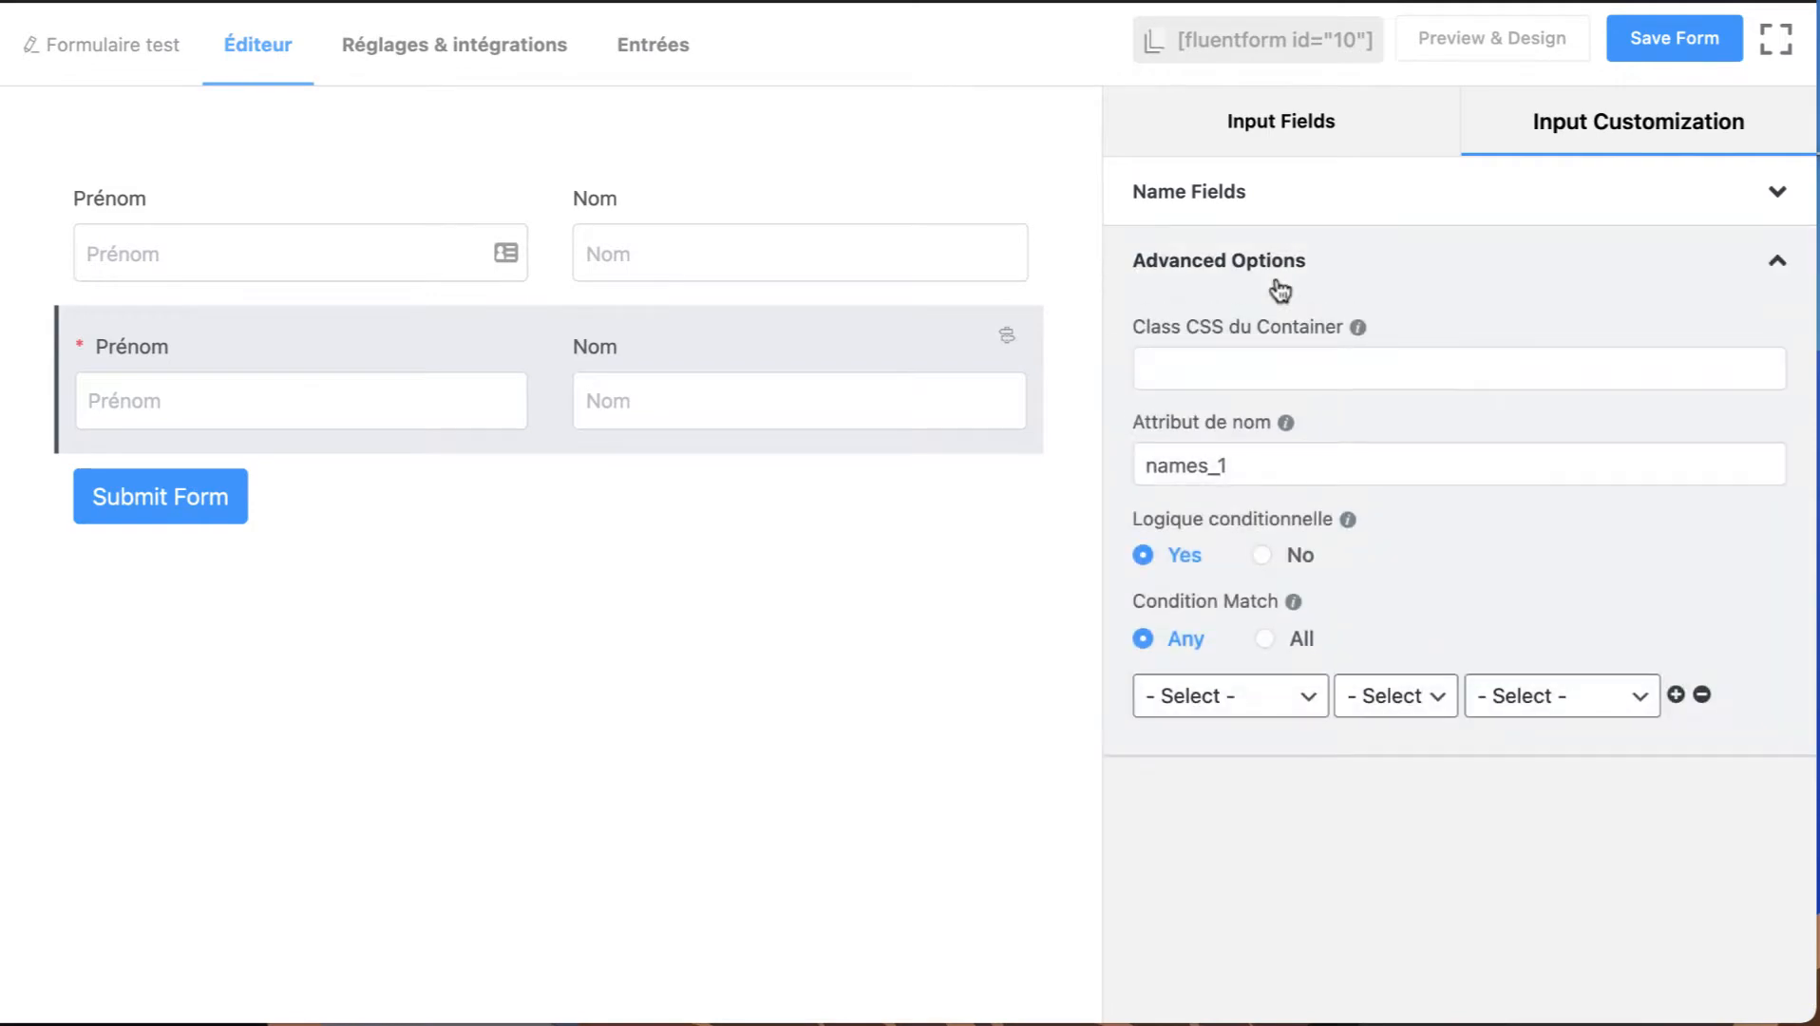
click(1349, 270)
click(1260, 191)
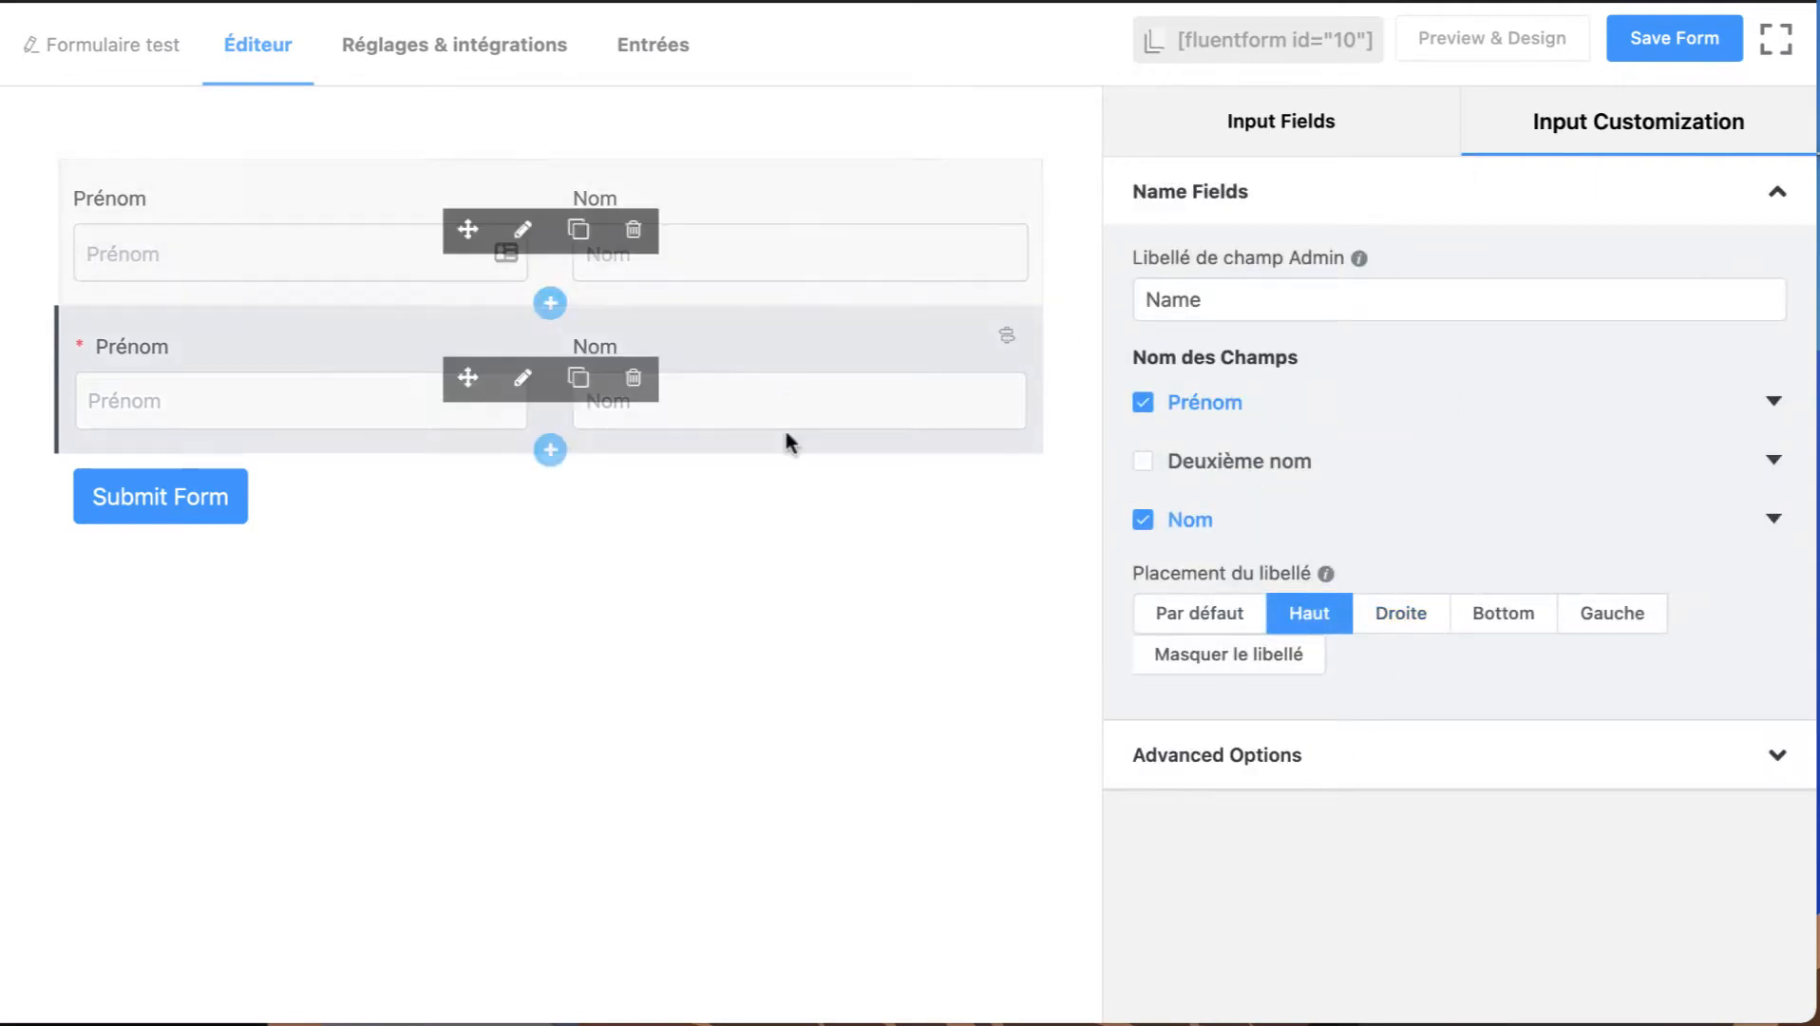
Reopen the second name row for customization and duplicate it.
click(1304, 129)
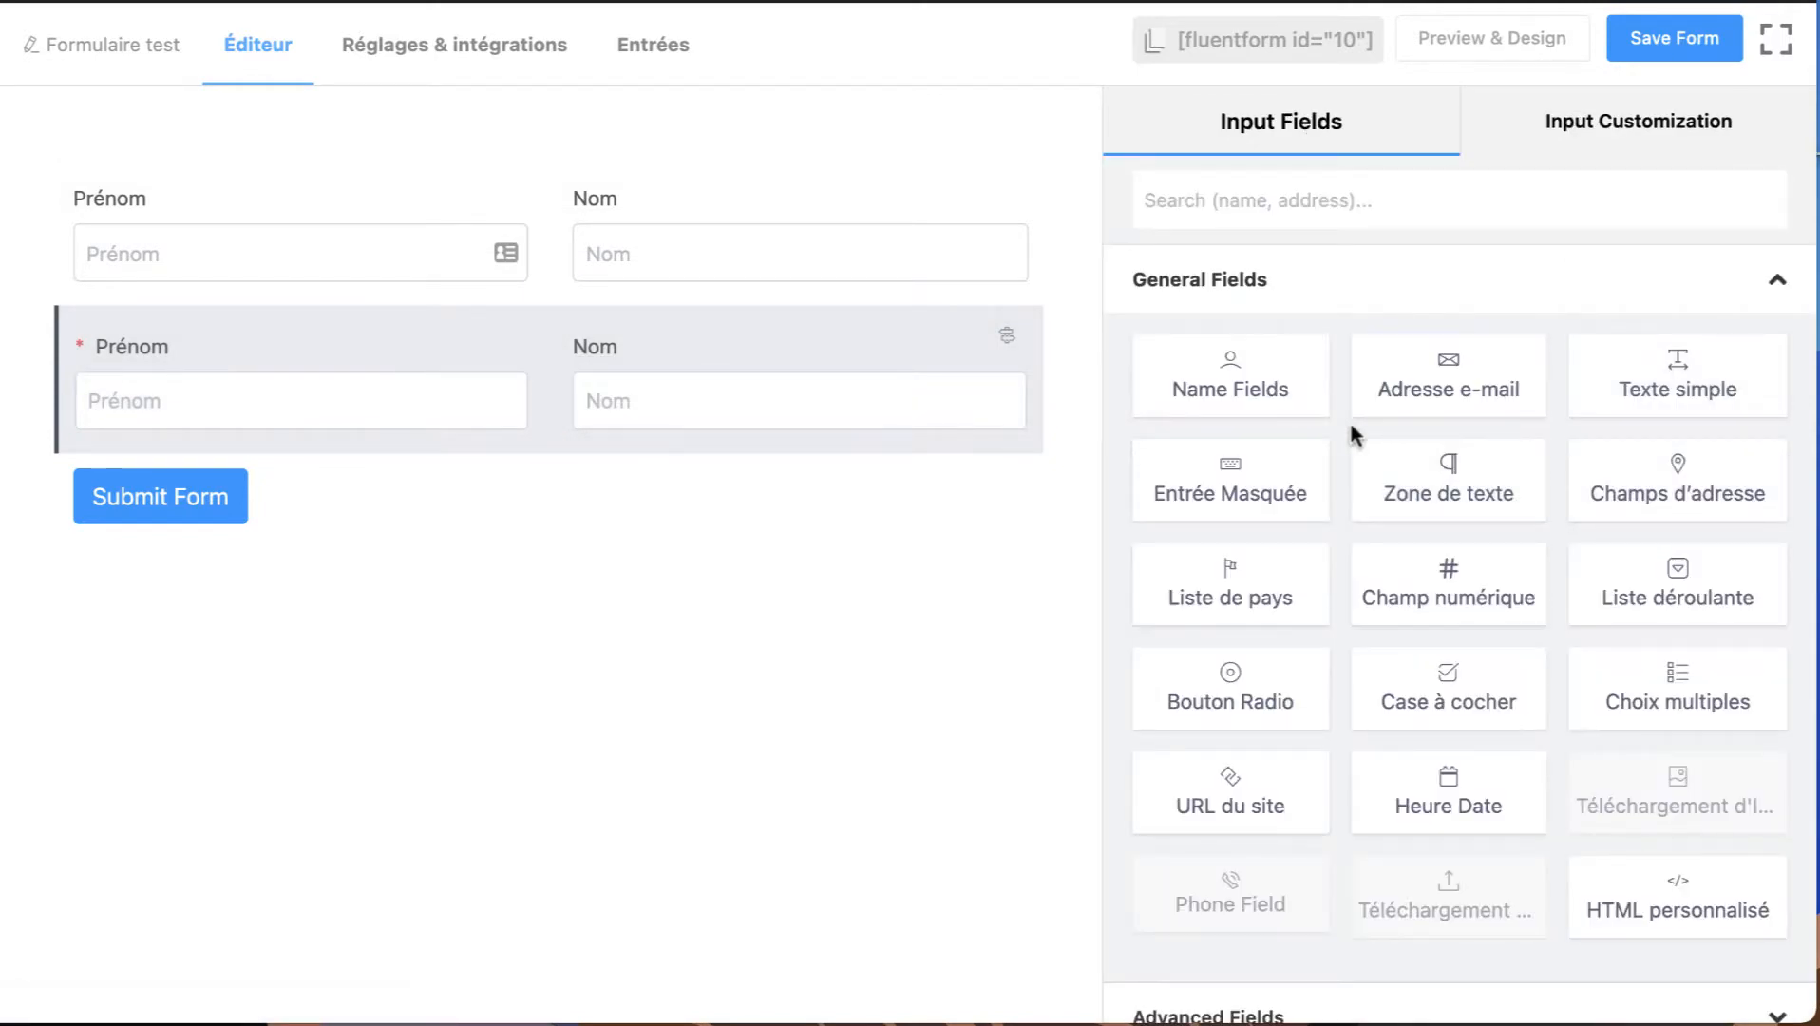
mouse_move(803, 369)
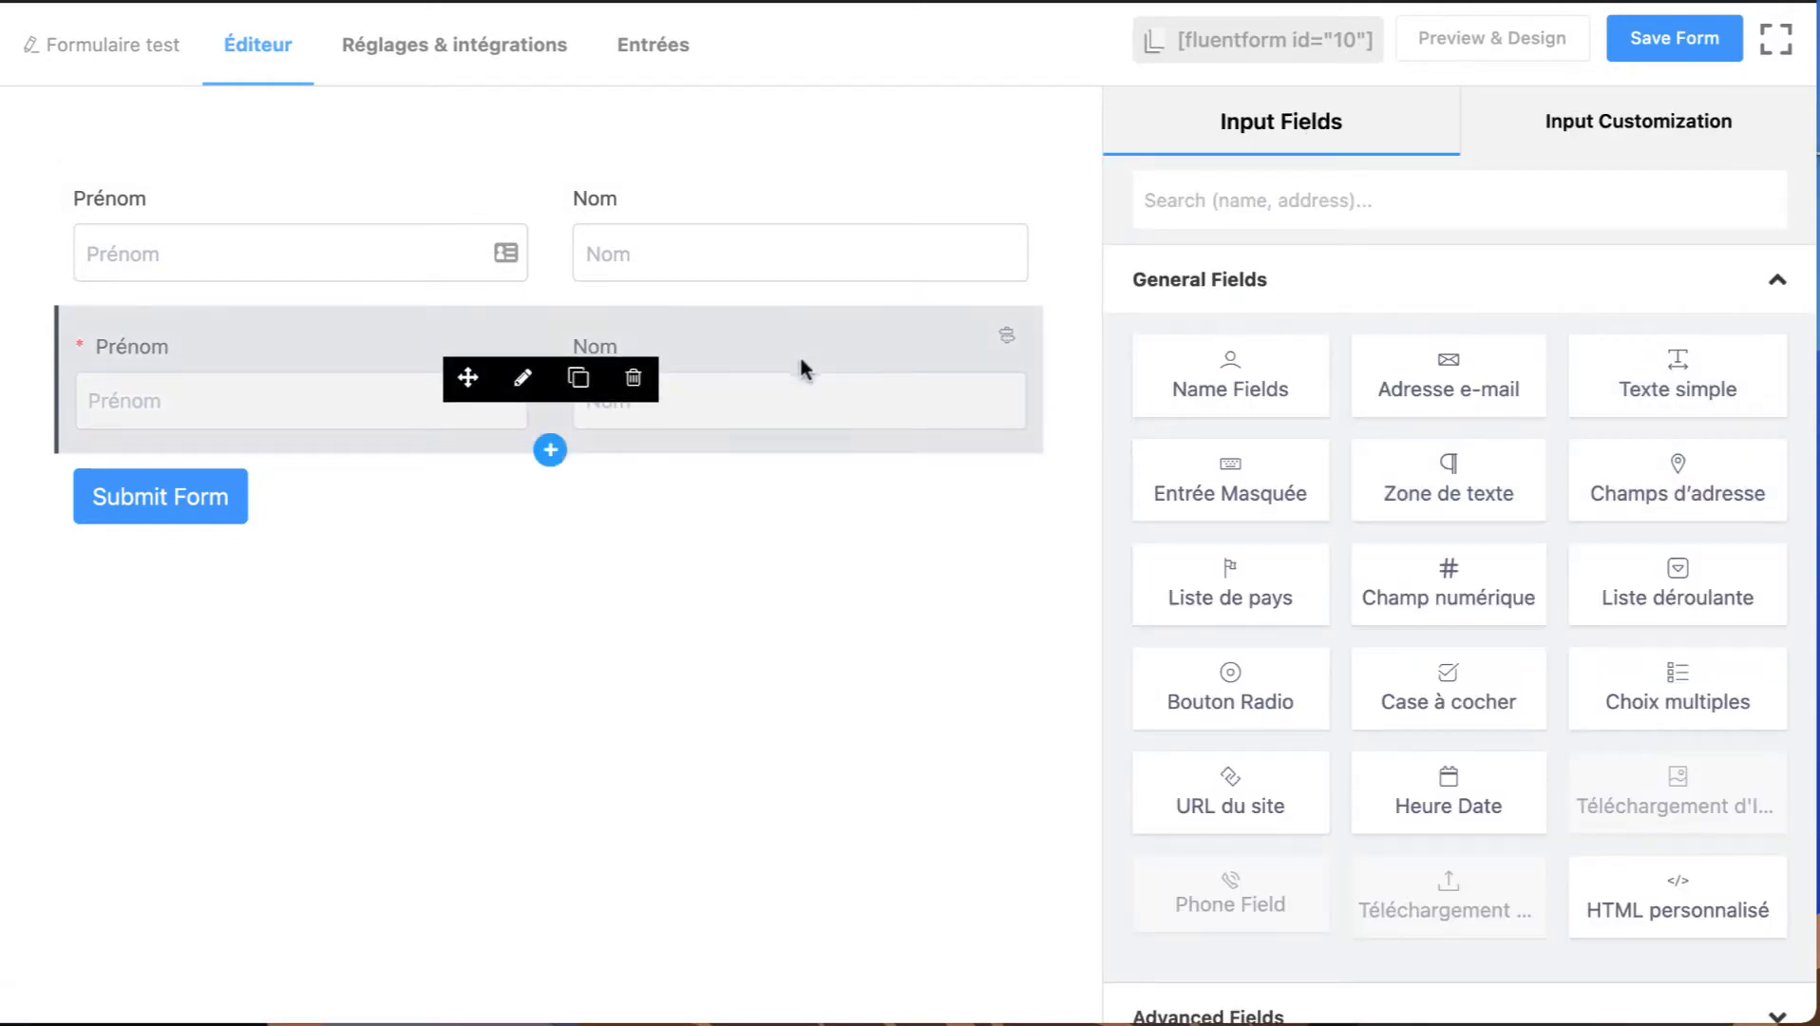
click(524, 390)
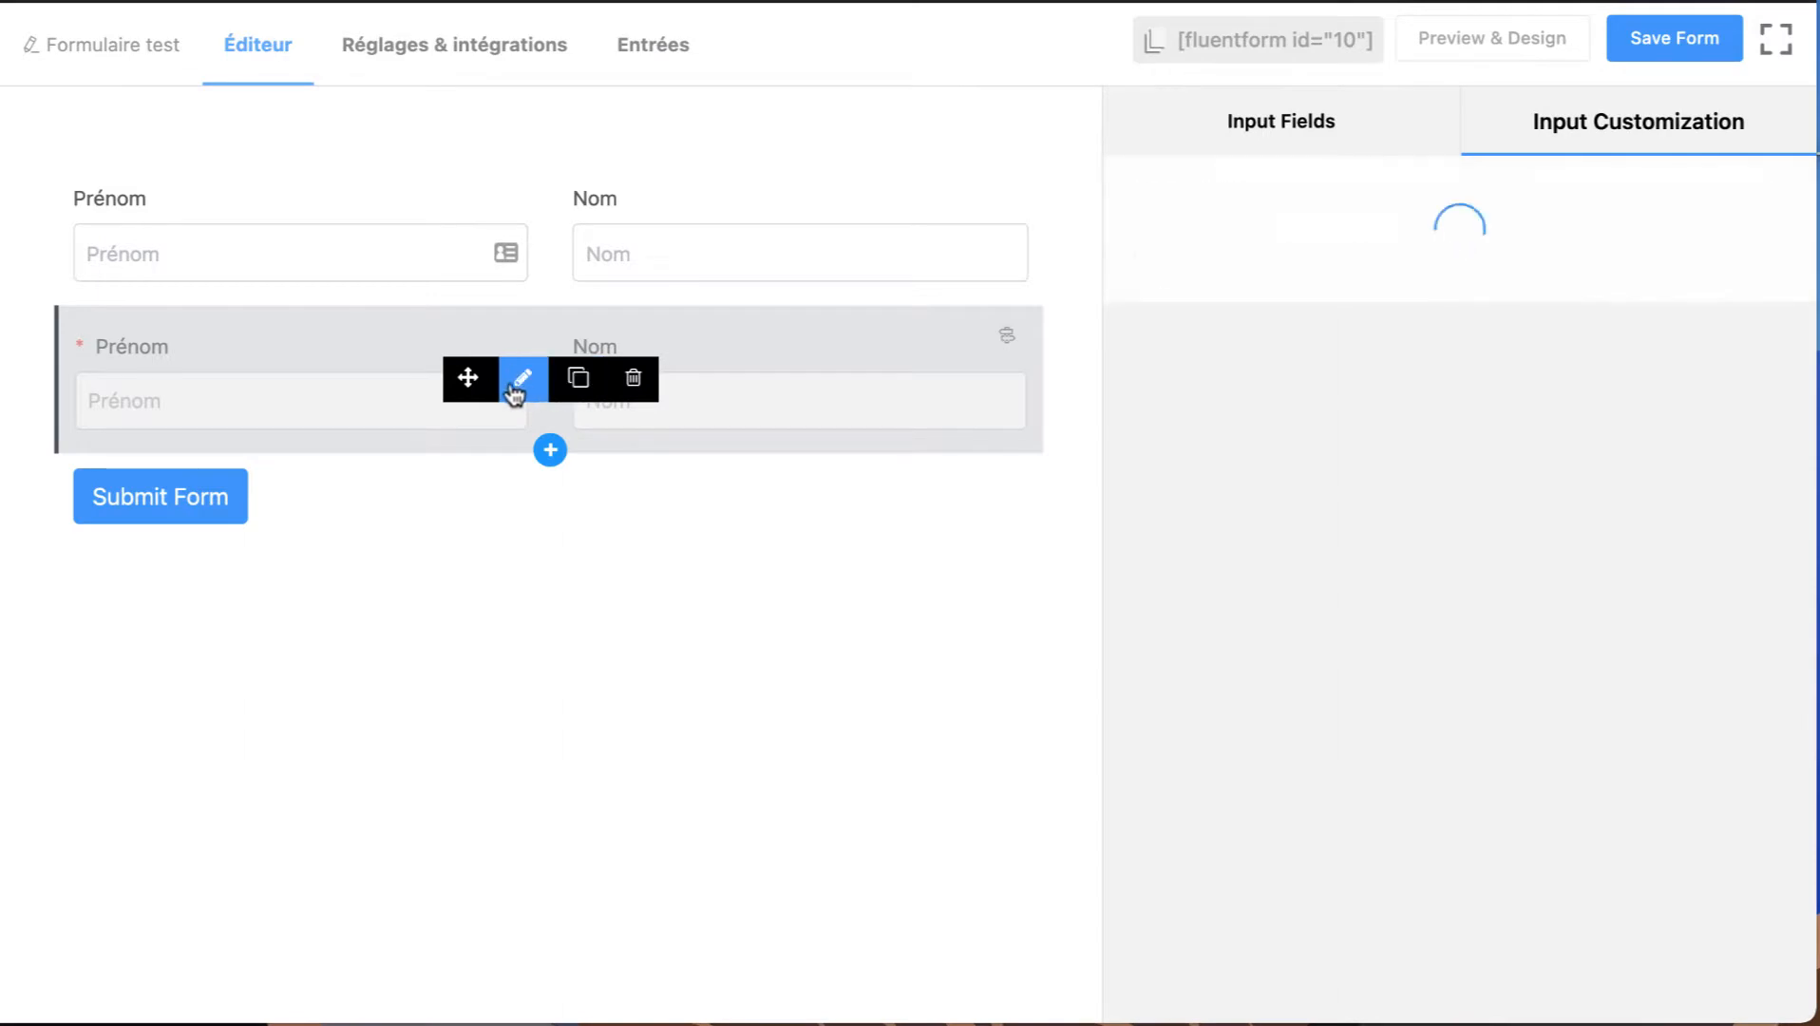
click(576, 380)
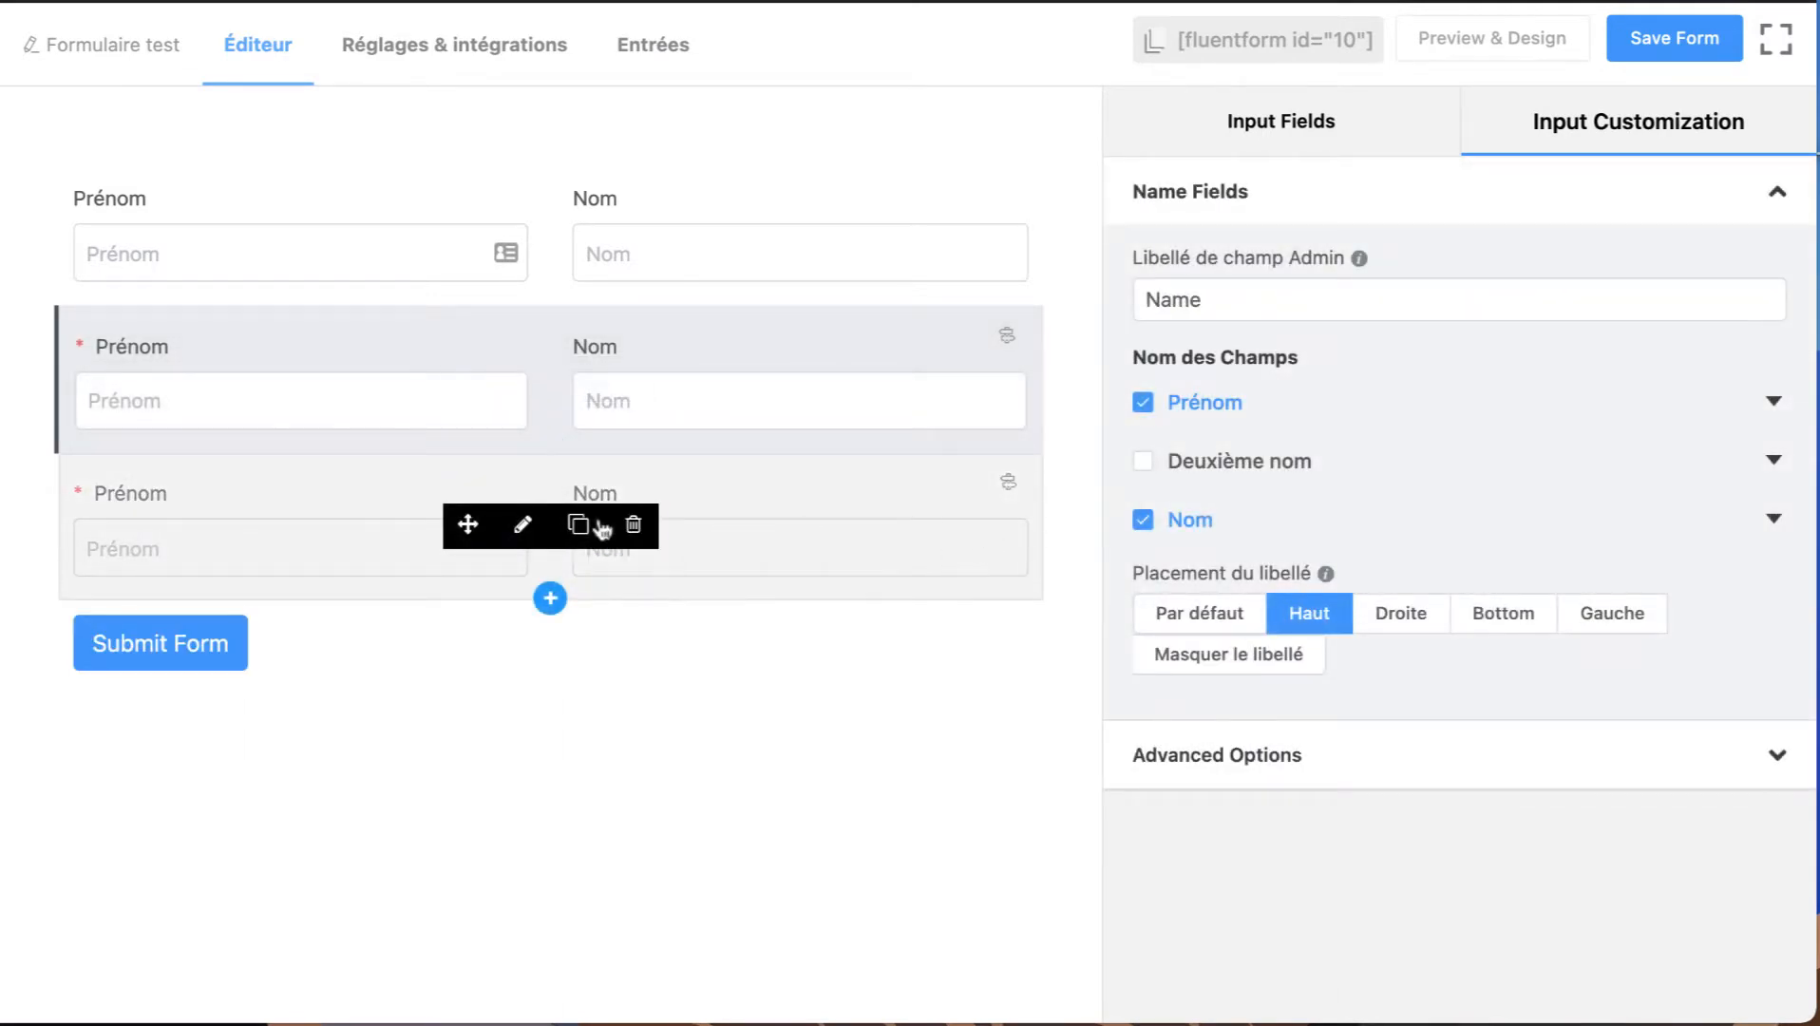
Delete the extra name rows from the form, keeping only the first Prénom and Nom row.
click(632, 530)
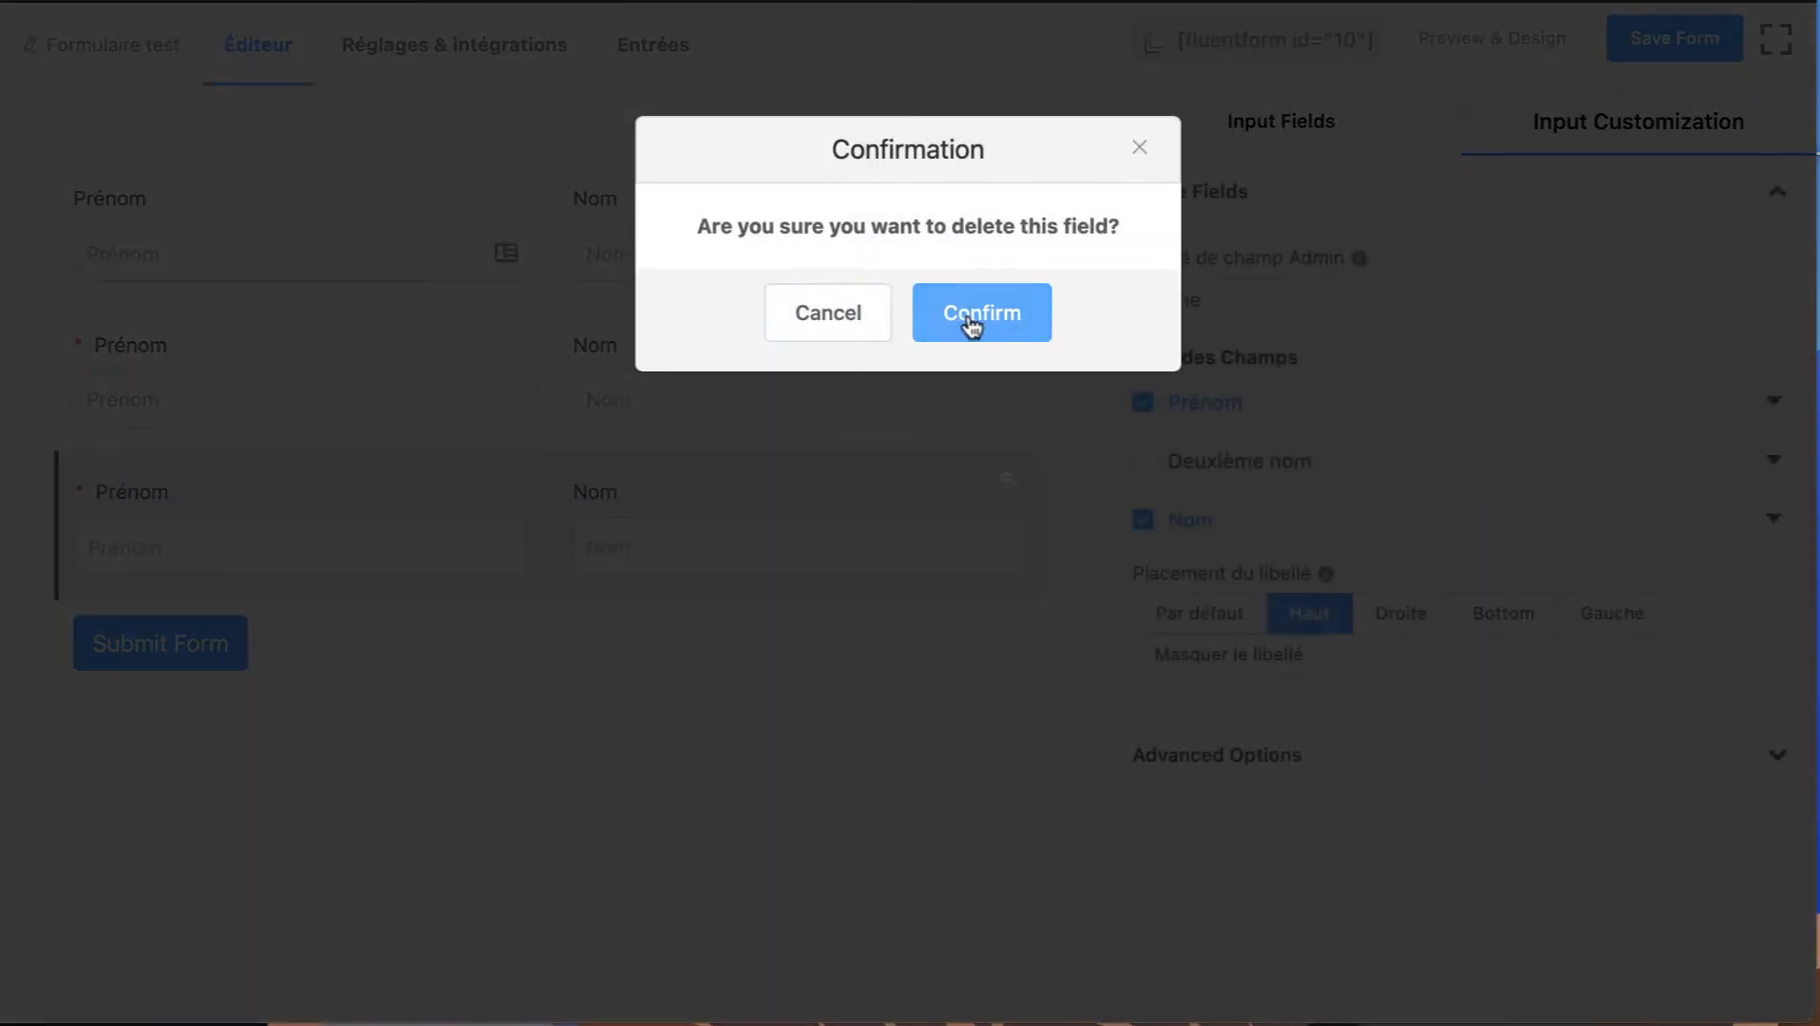
click(971, 315)
Add an Adresse e-mail field below the name row and examine its customization settings and advanced options.
click(1471, 384)
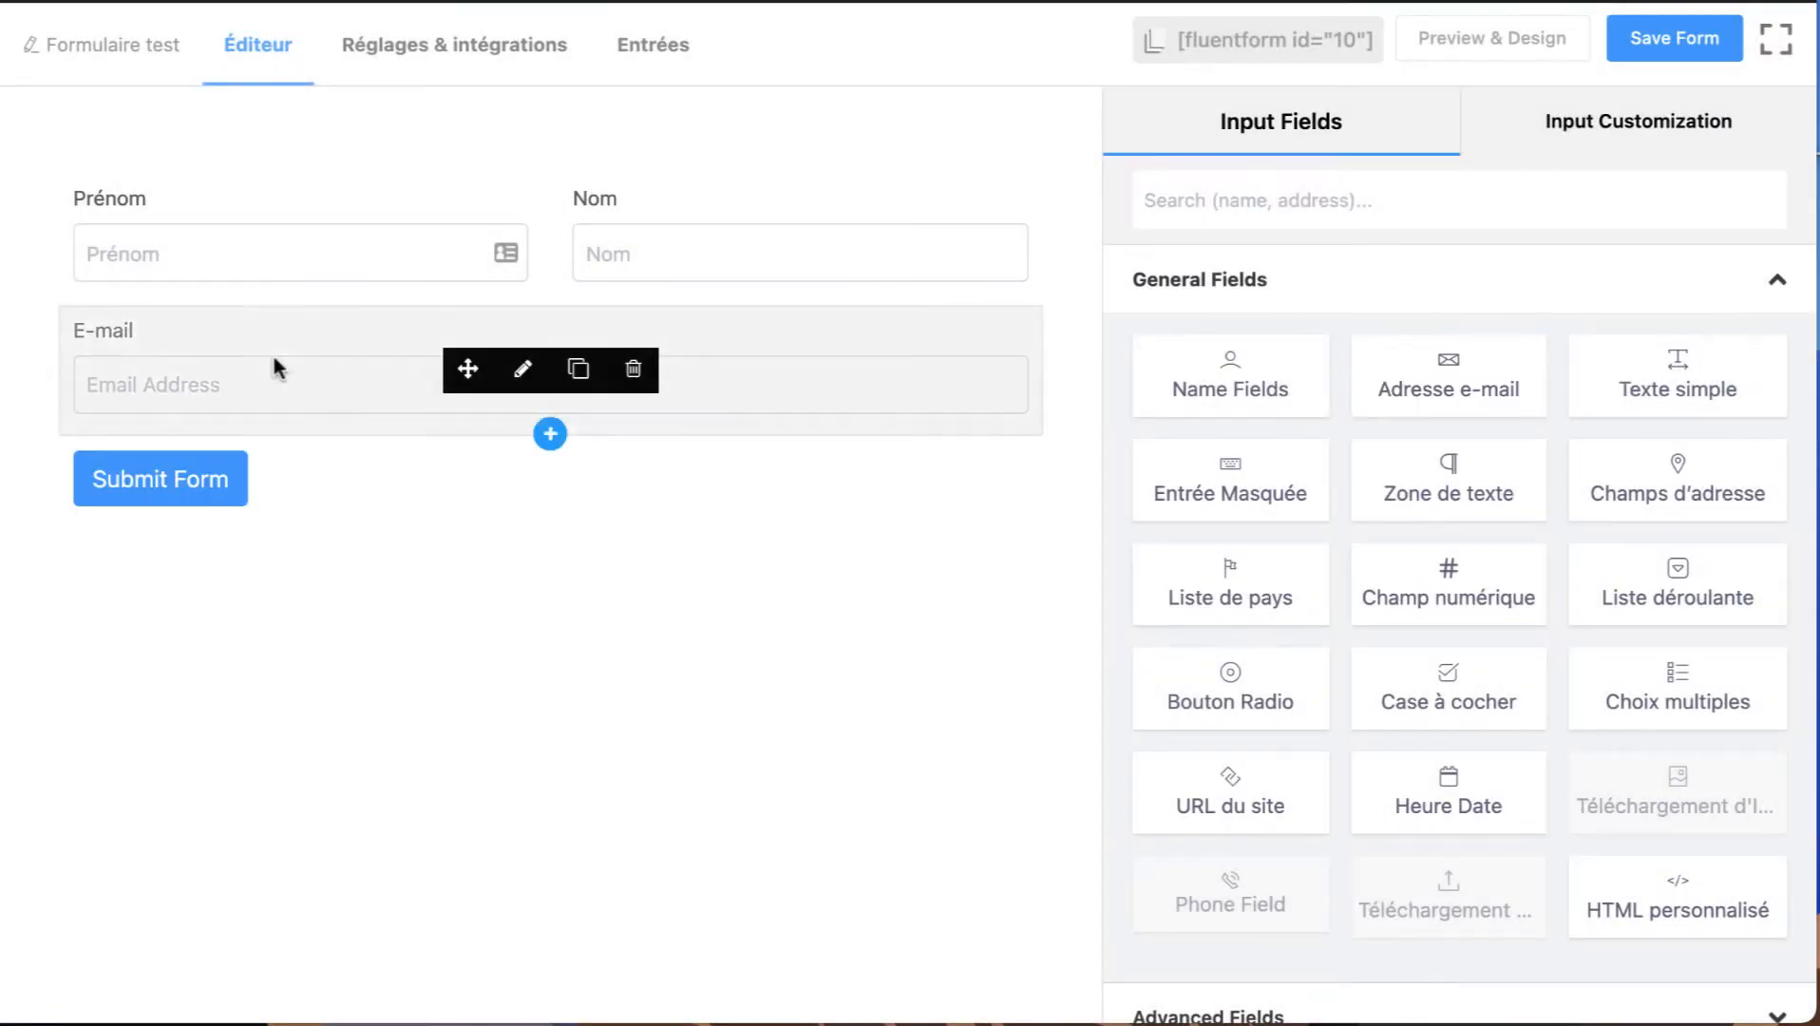
click(518, 375)
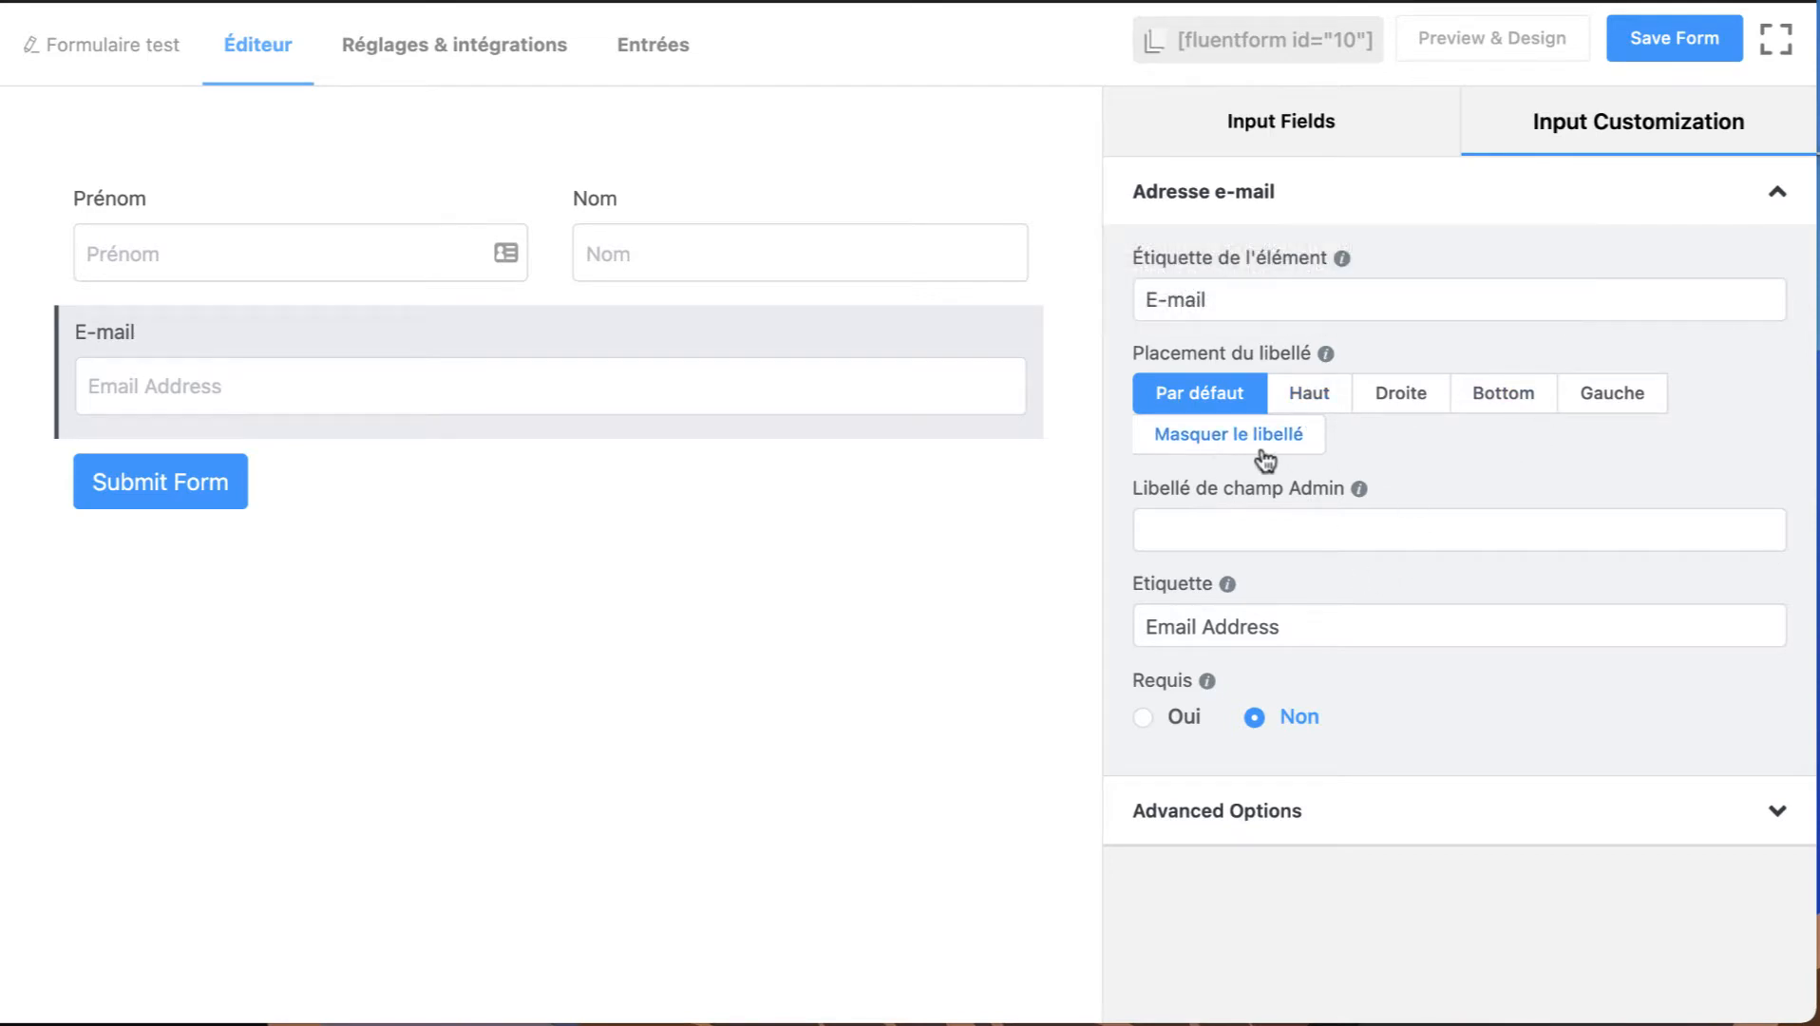
click(1178, 812)
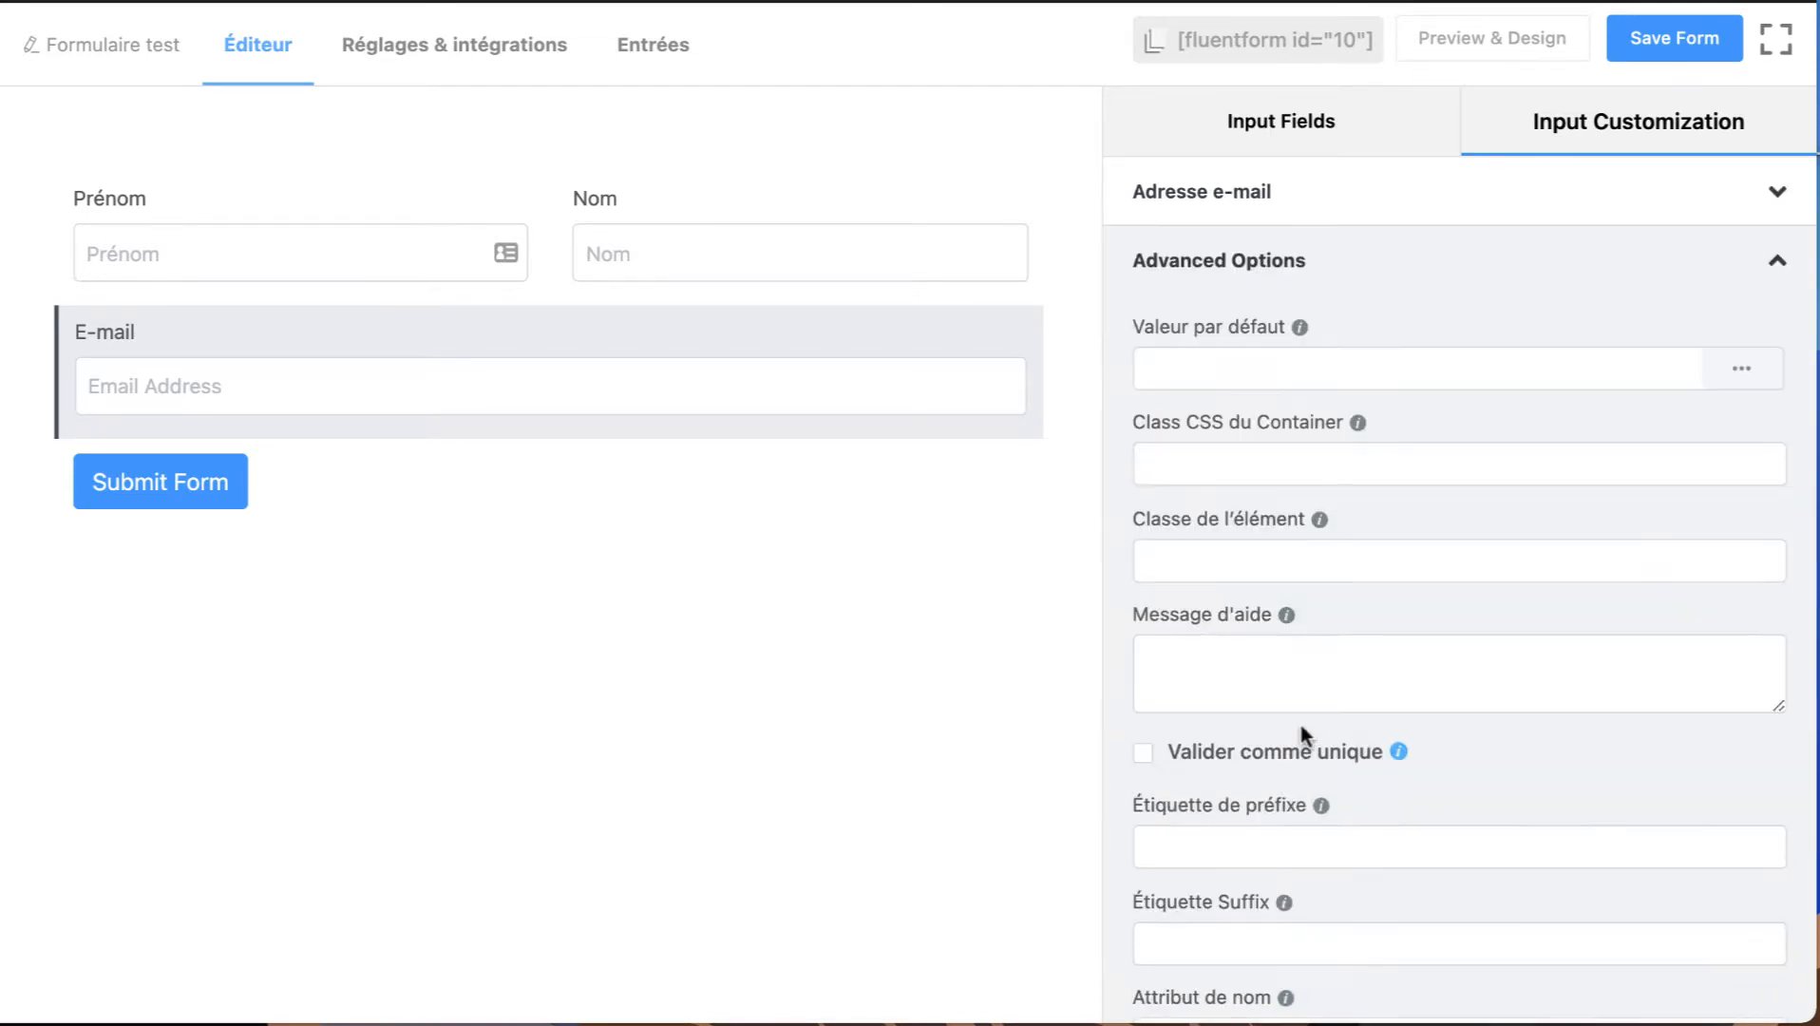
scroll(1302, 725, down, 3)
scroll(1288, 569, up, 3)
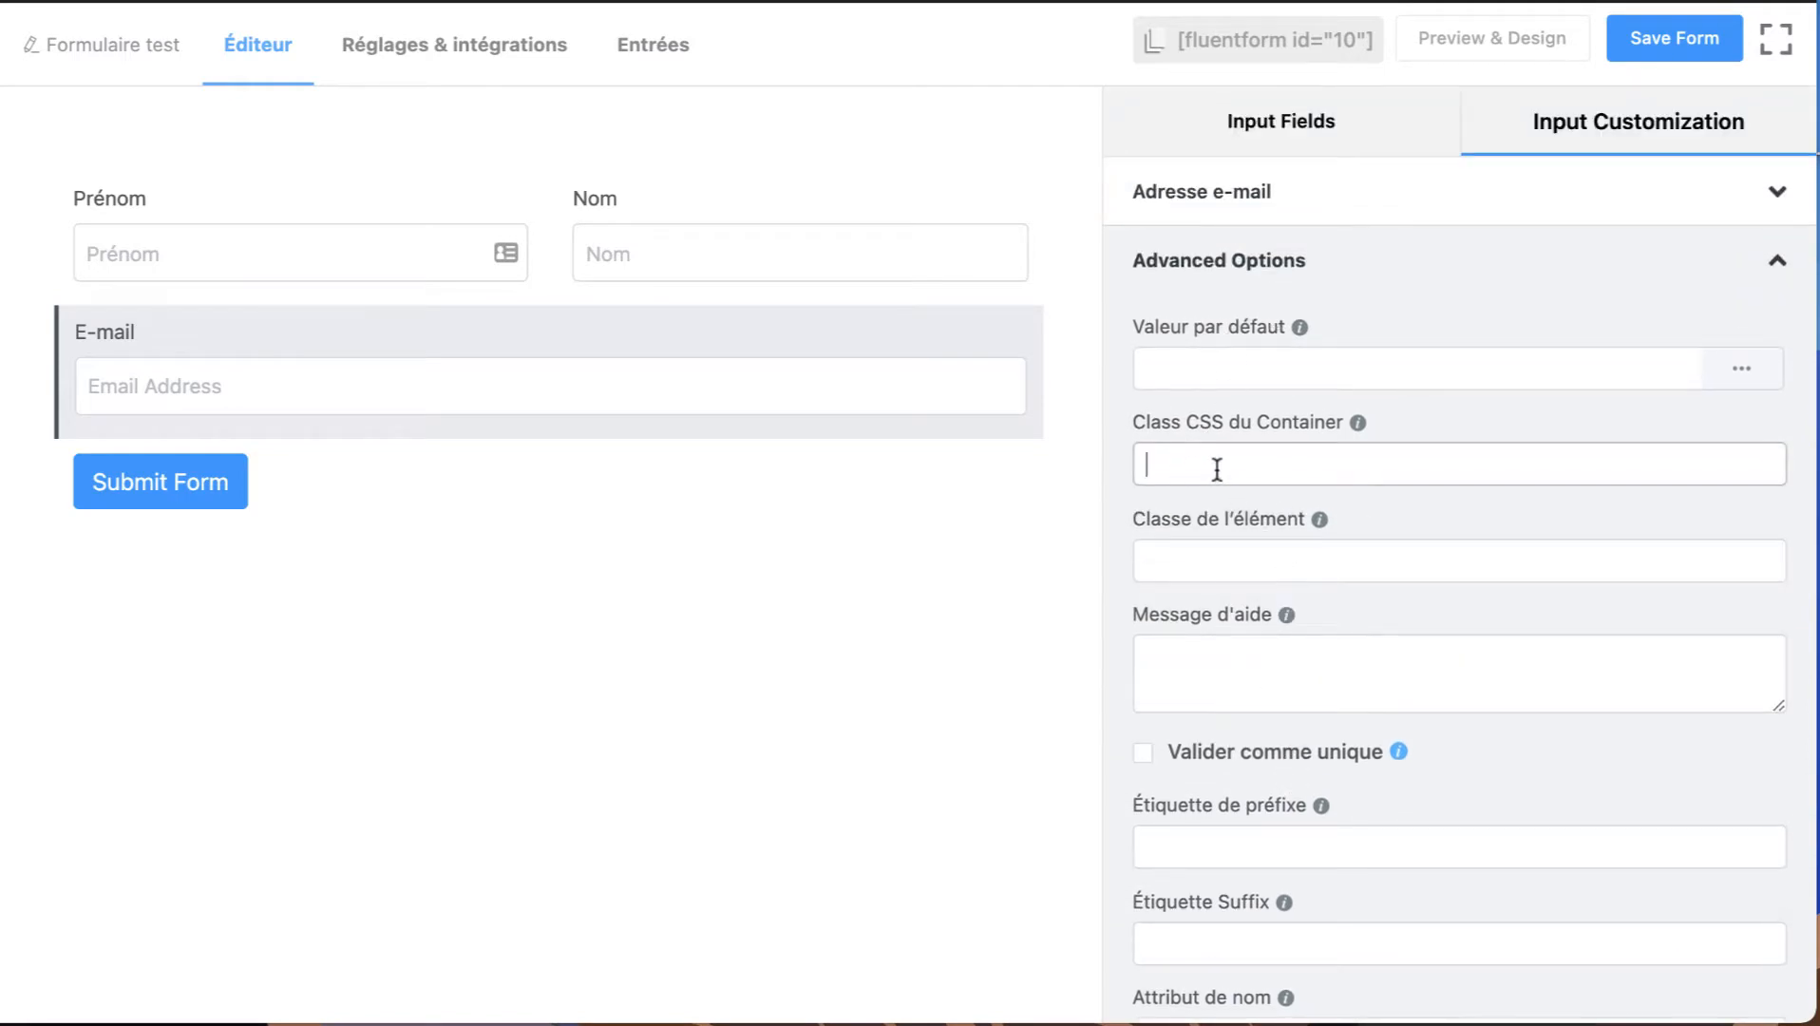
mouse_move(386, 356)
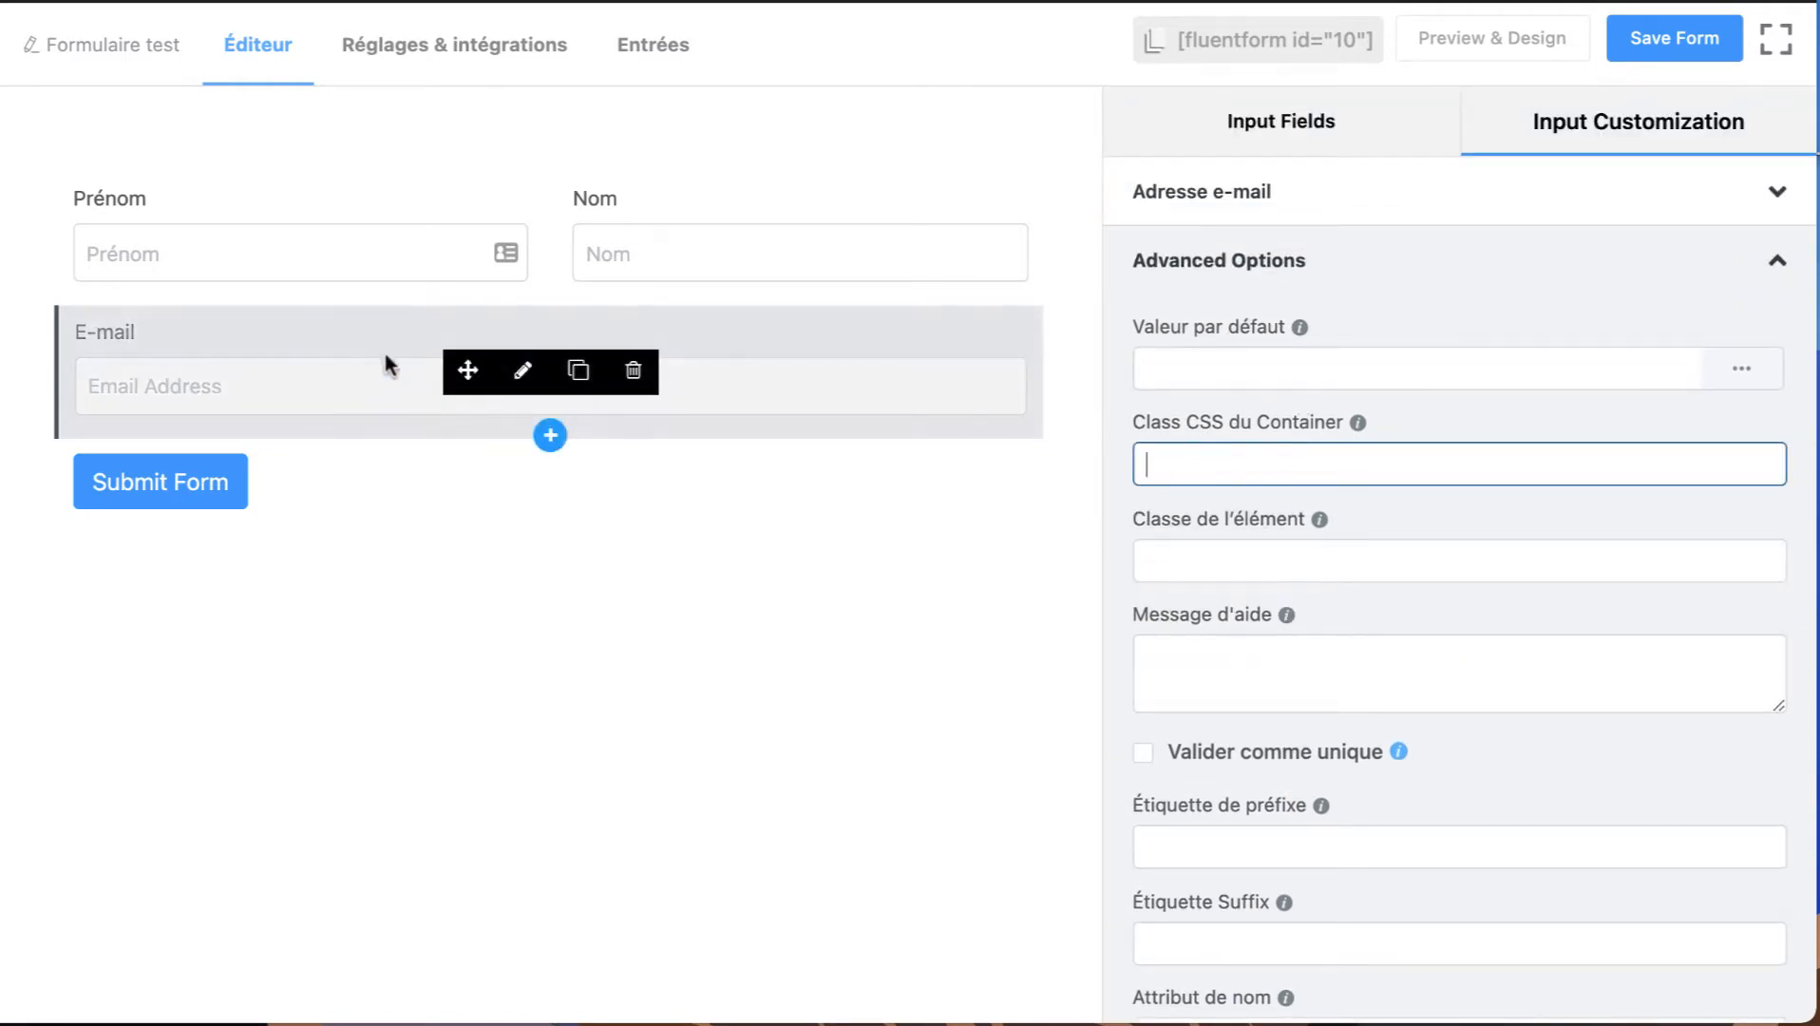
click(1252, 198)
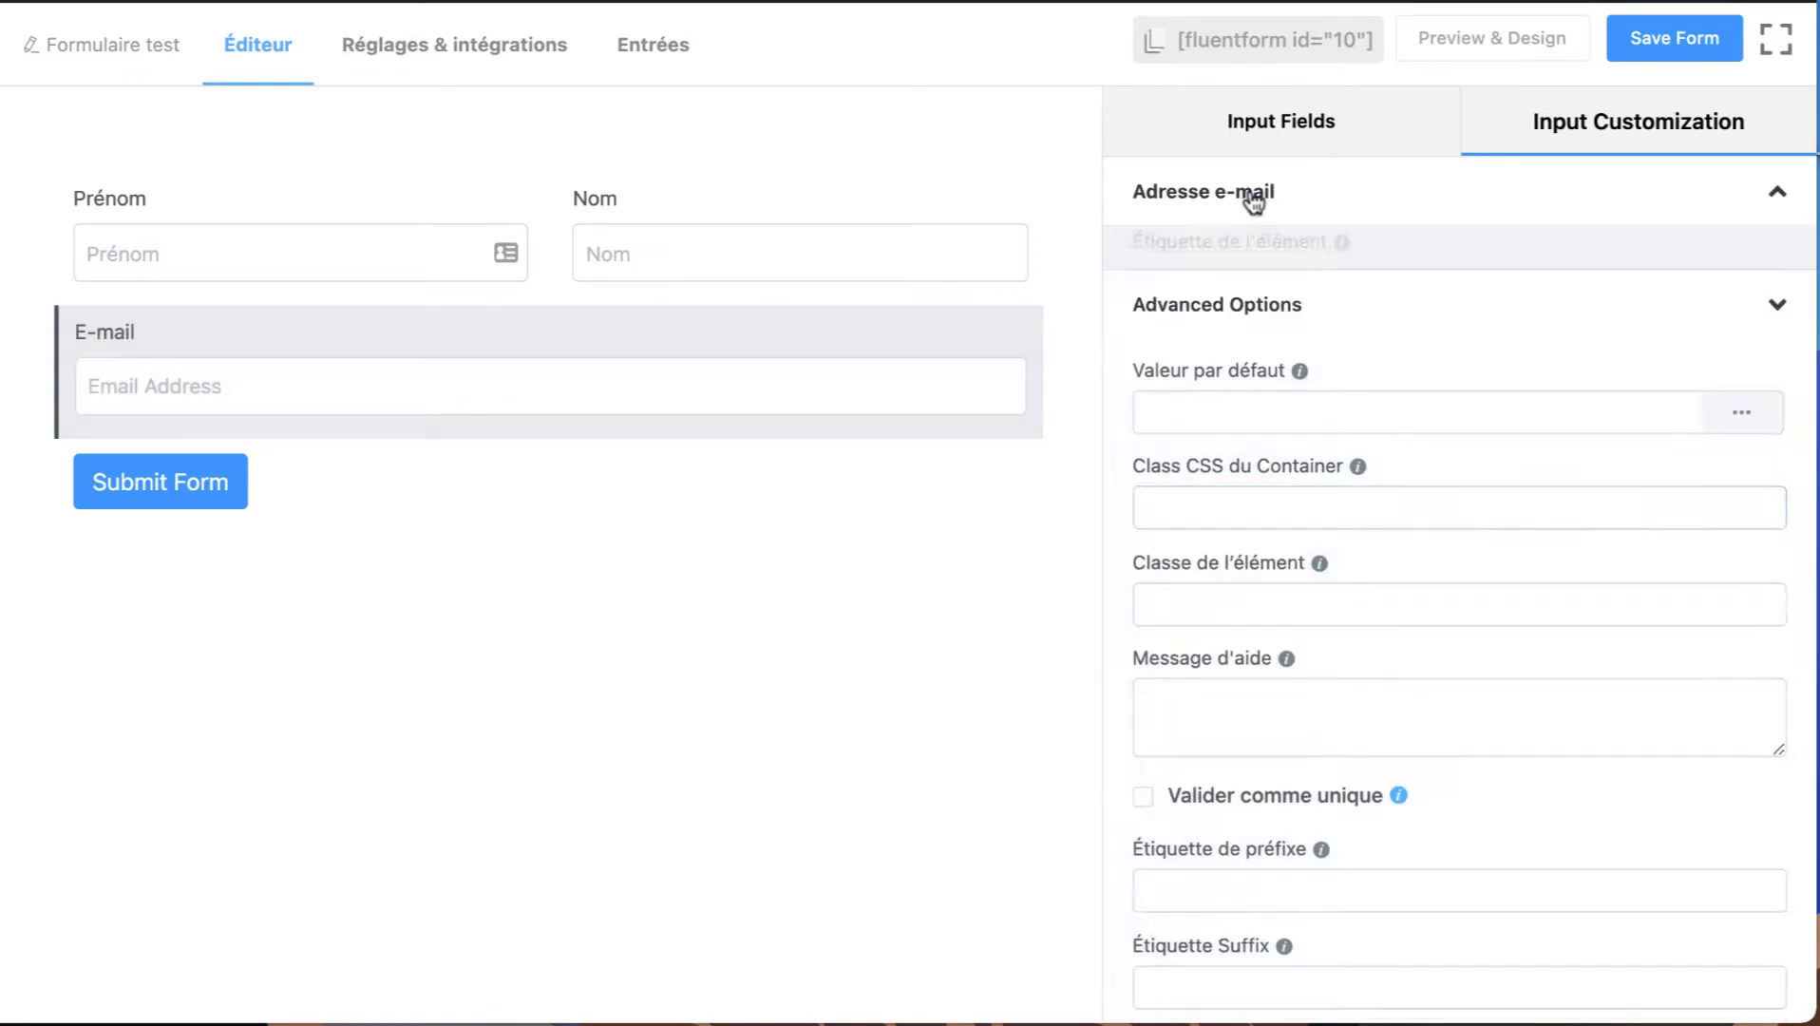
Add a Texte simple field below the E-mail field and set its label to "Sujet".
click(1321, 126)
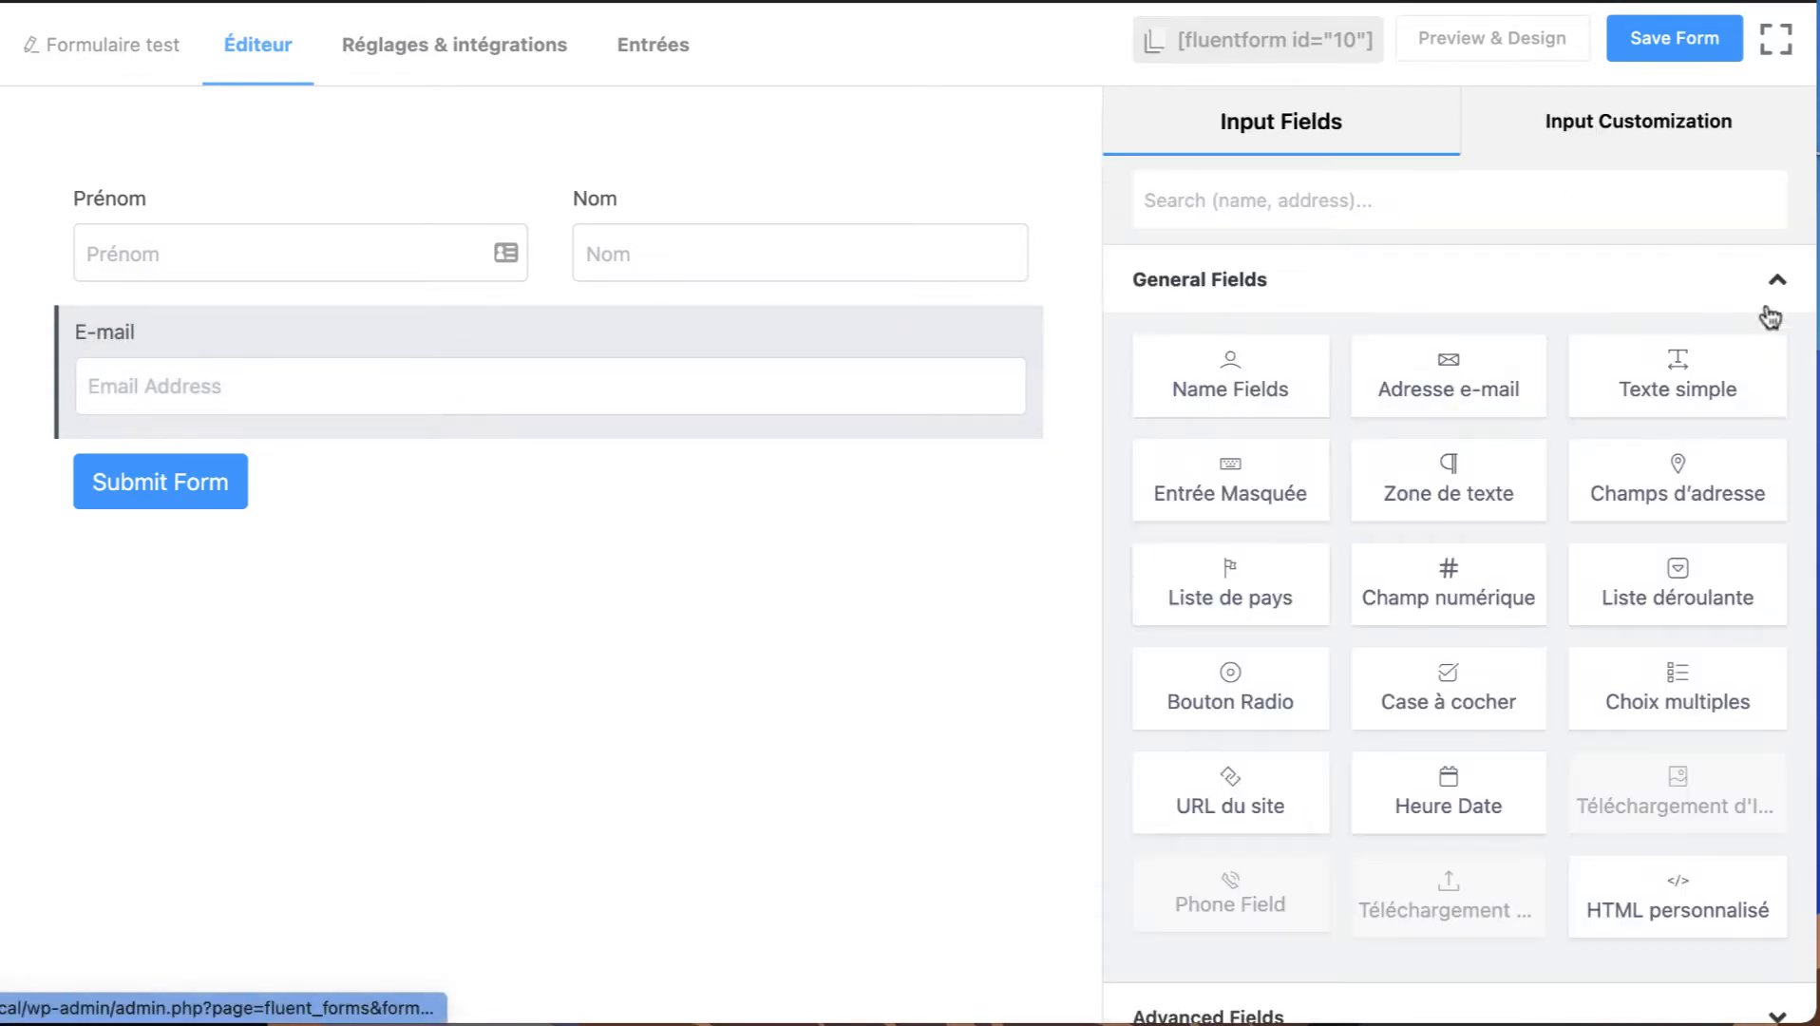
click(1671, 380)
mouse_move(239, 503)
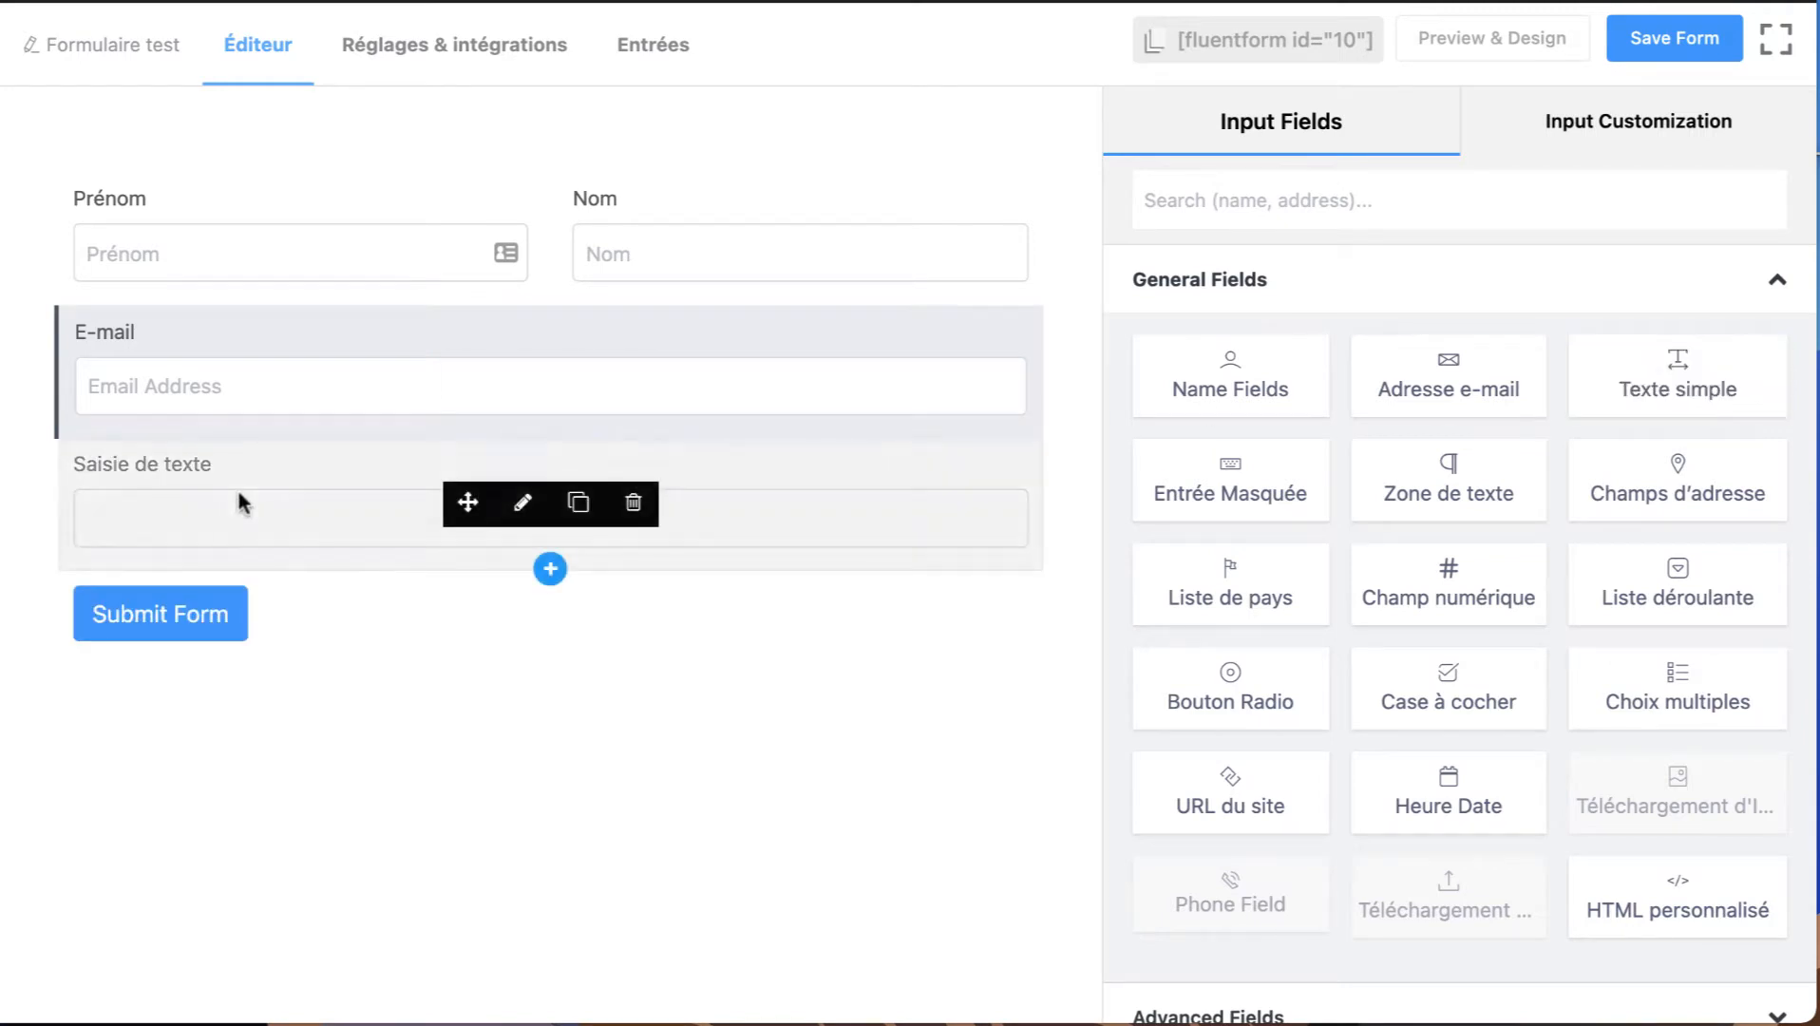
click(521, 506)
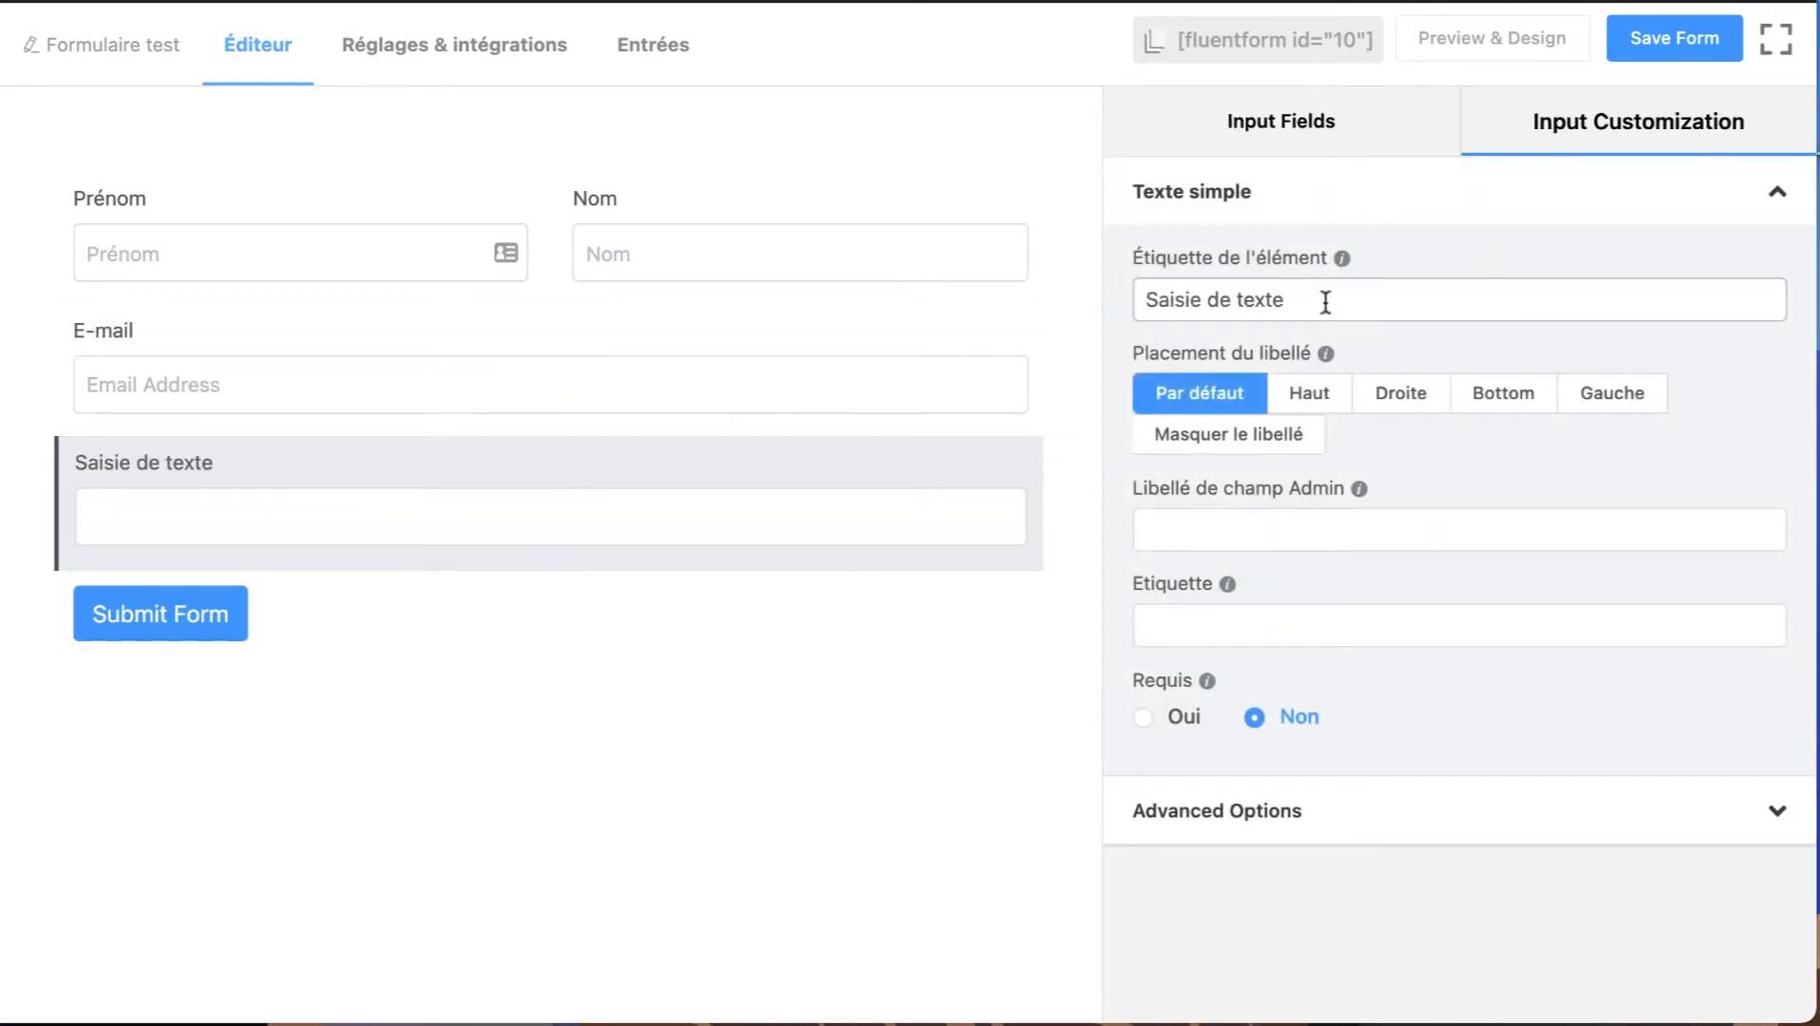
triple_click(1325, 302)
text(Sujet)
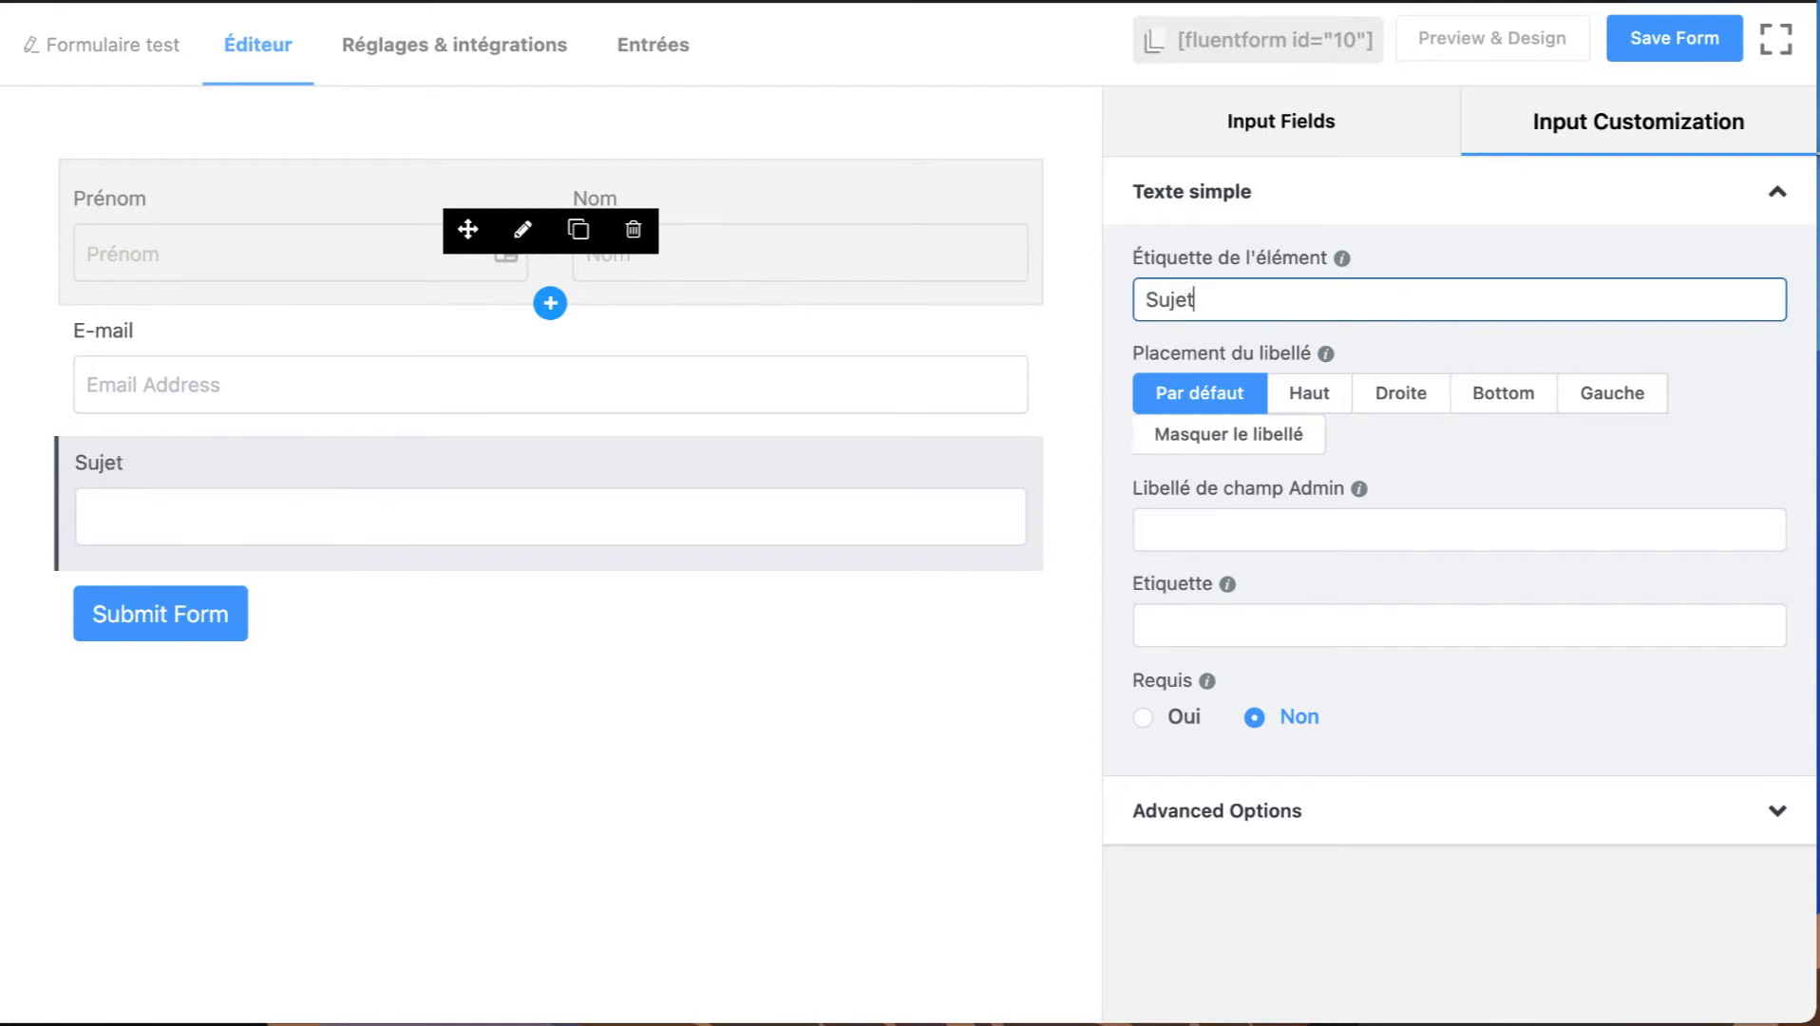
click(518, 506)
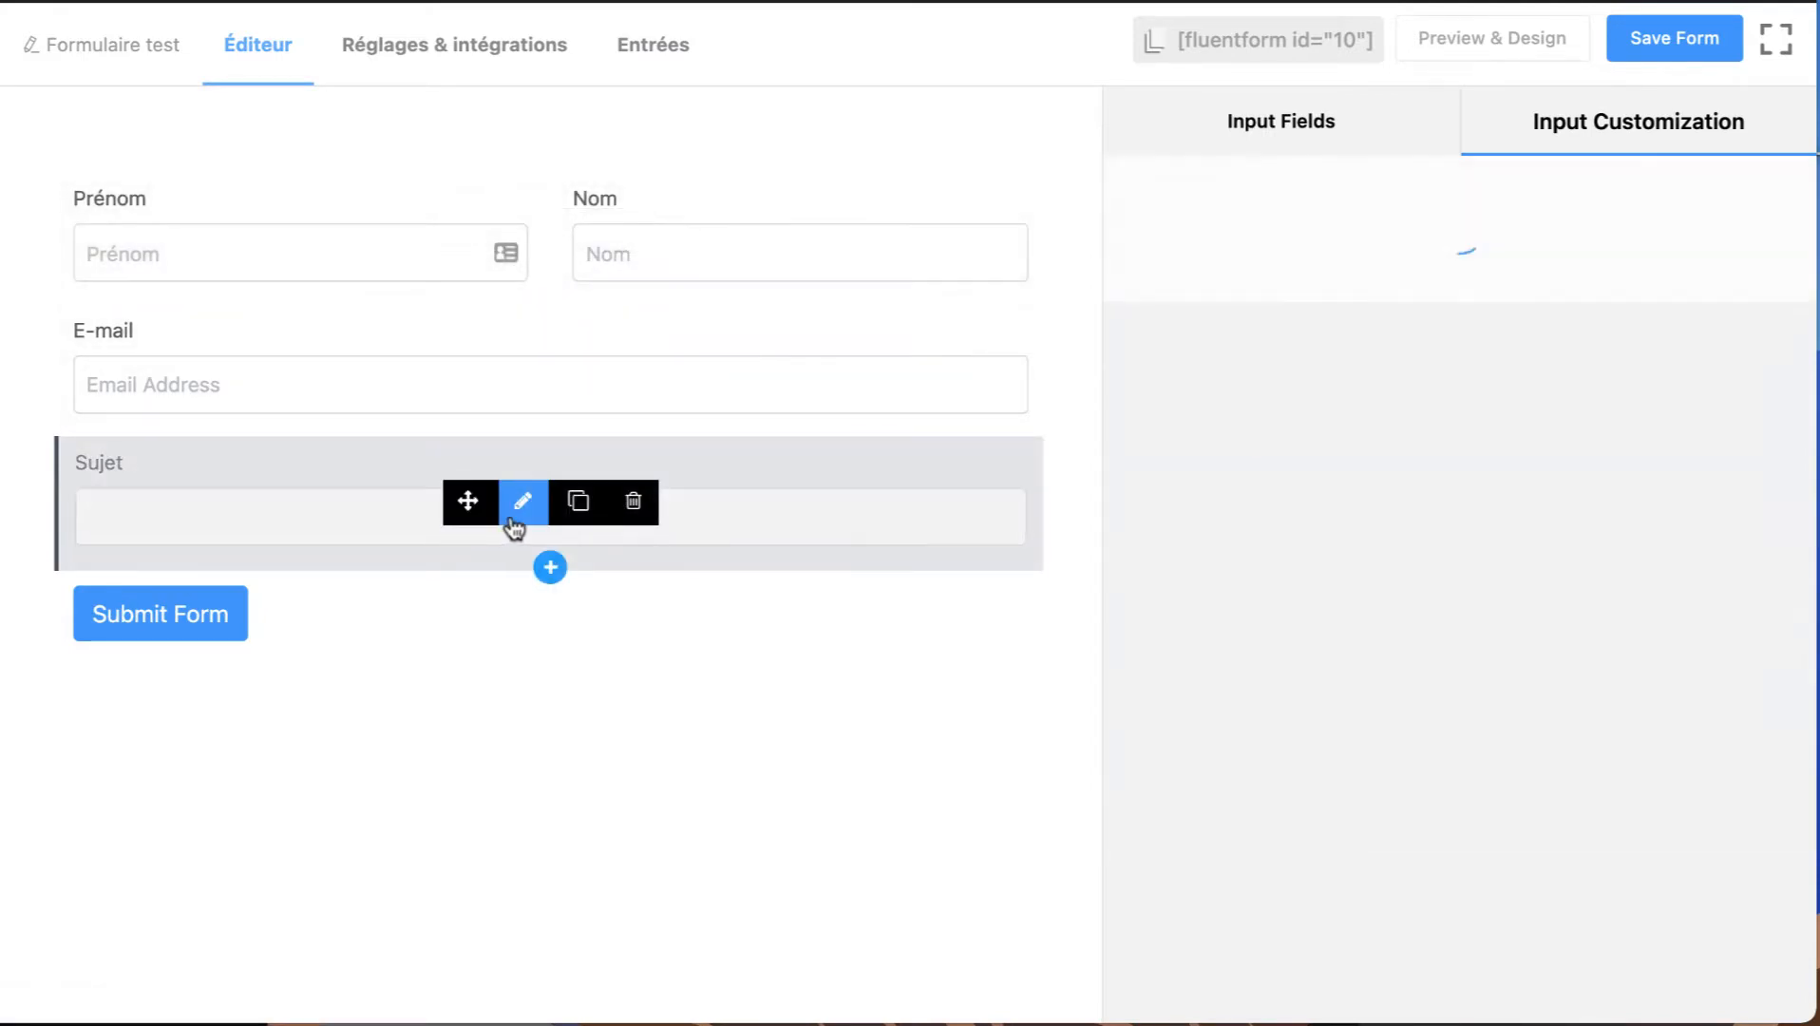
Try an Entrée Masquée field below the Sujet field and delete it from the form.
click(1280, 122)
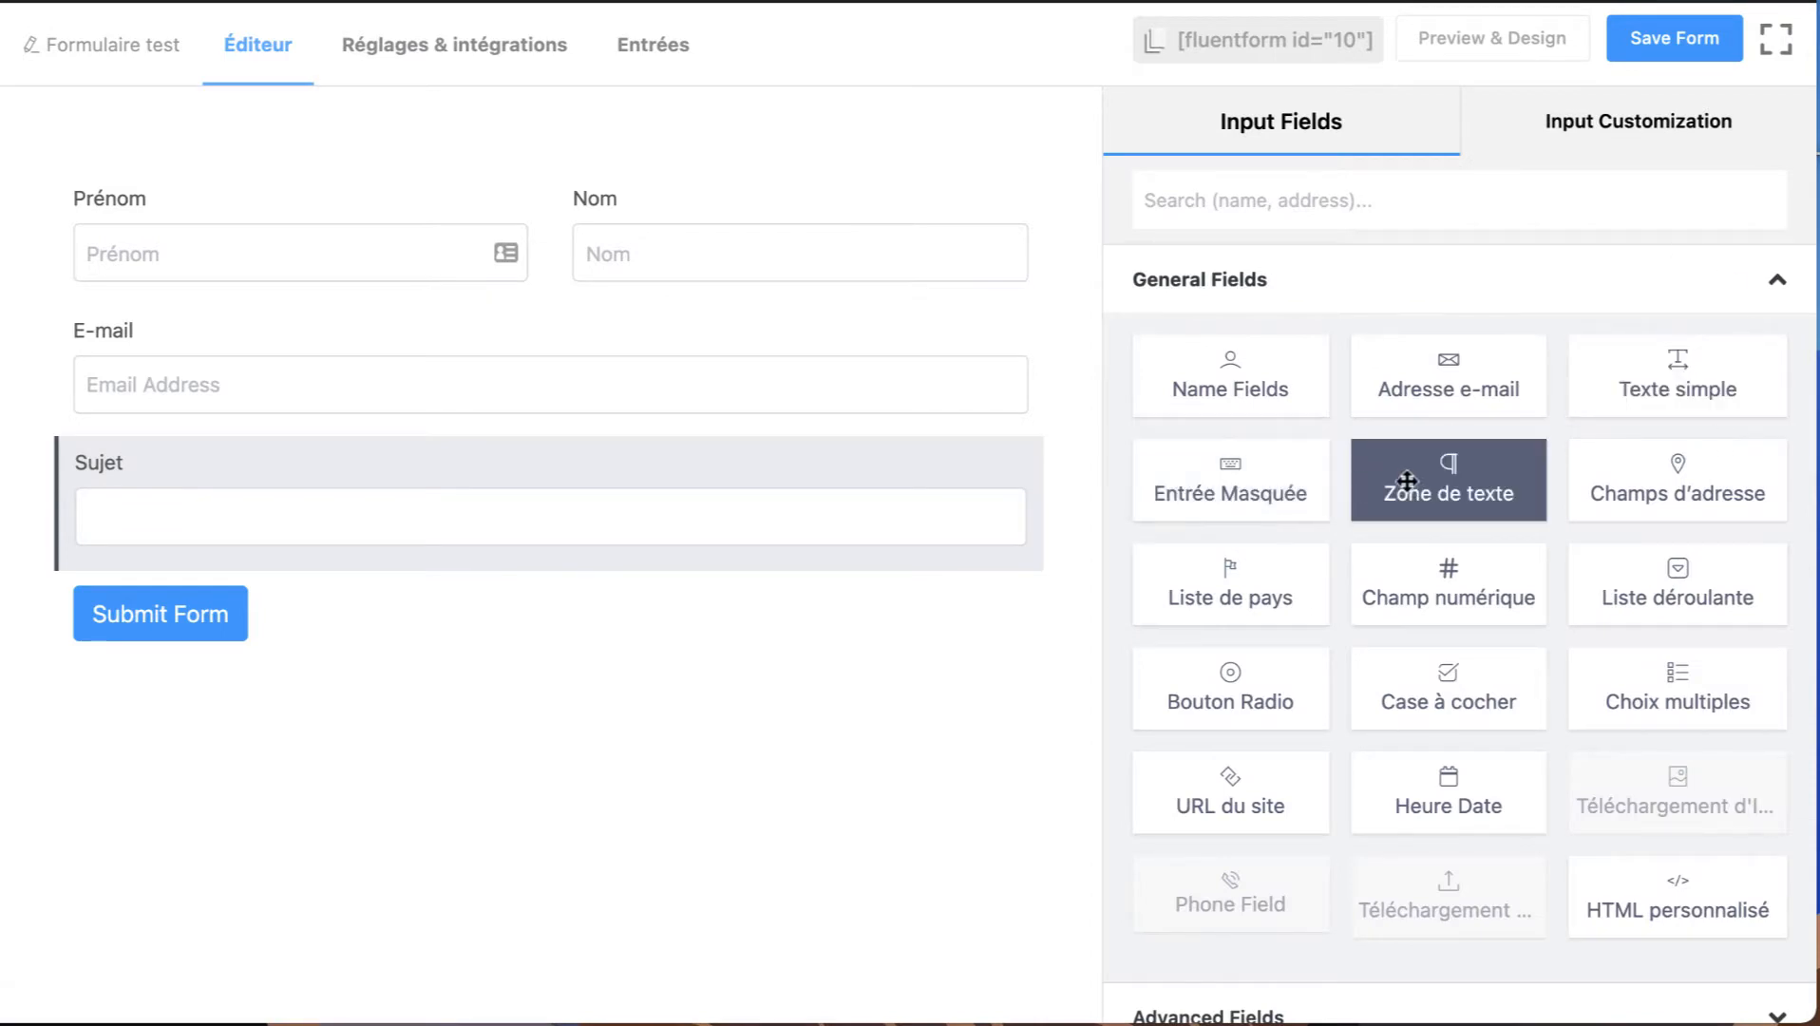
click(1235, 489)
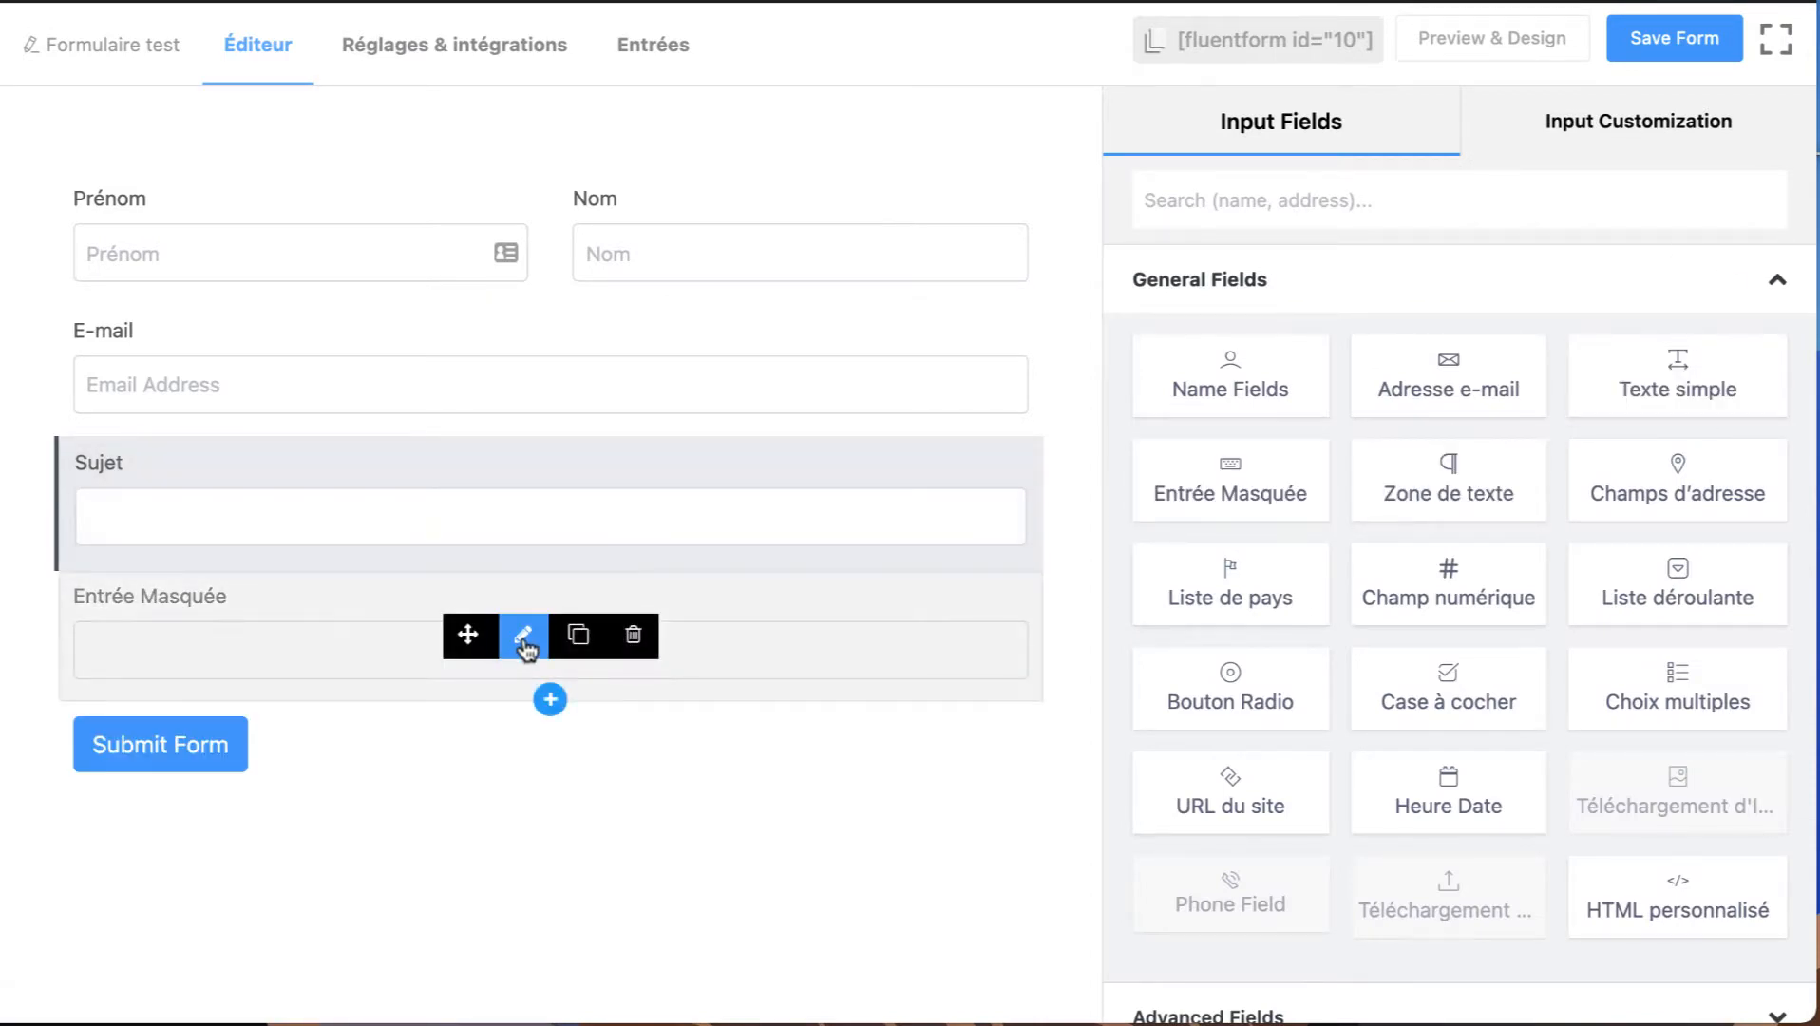
click(635, 649)
click(979, 313)
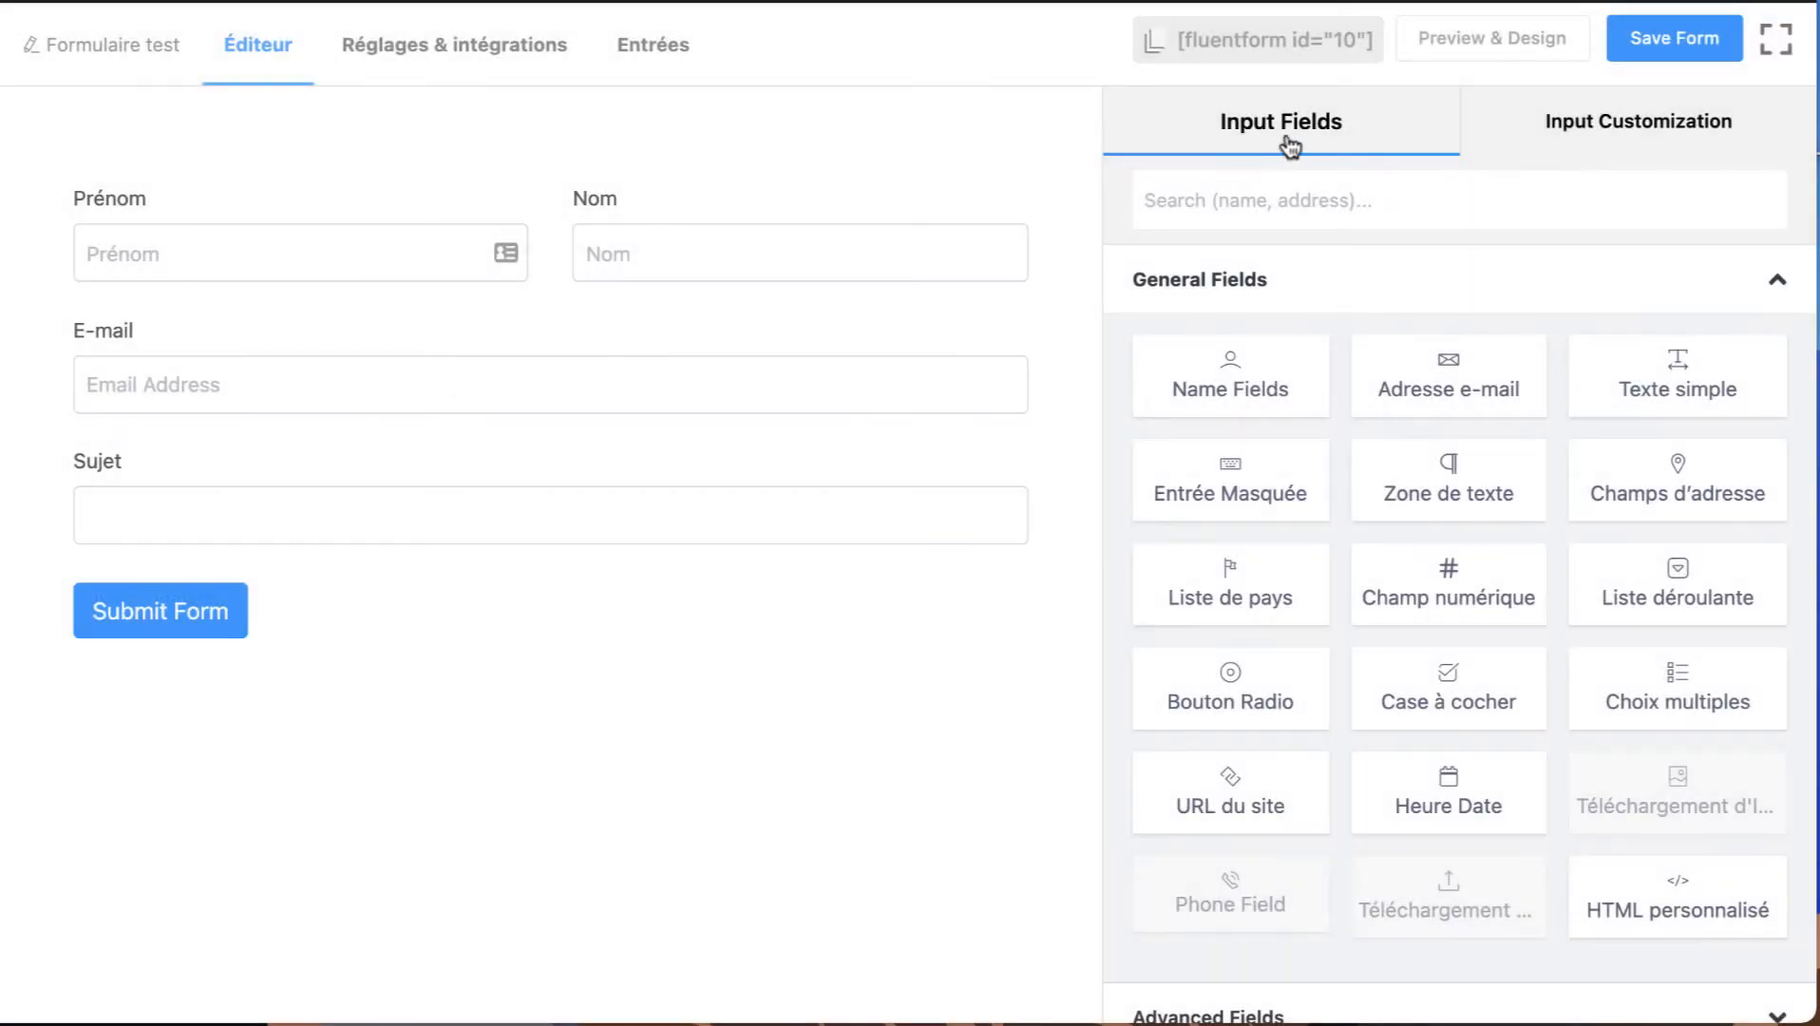
Add a Zone de texte field below the Sujet field and set its label to "Votre message".
scroll(1248, 576, down, 1)
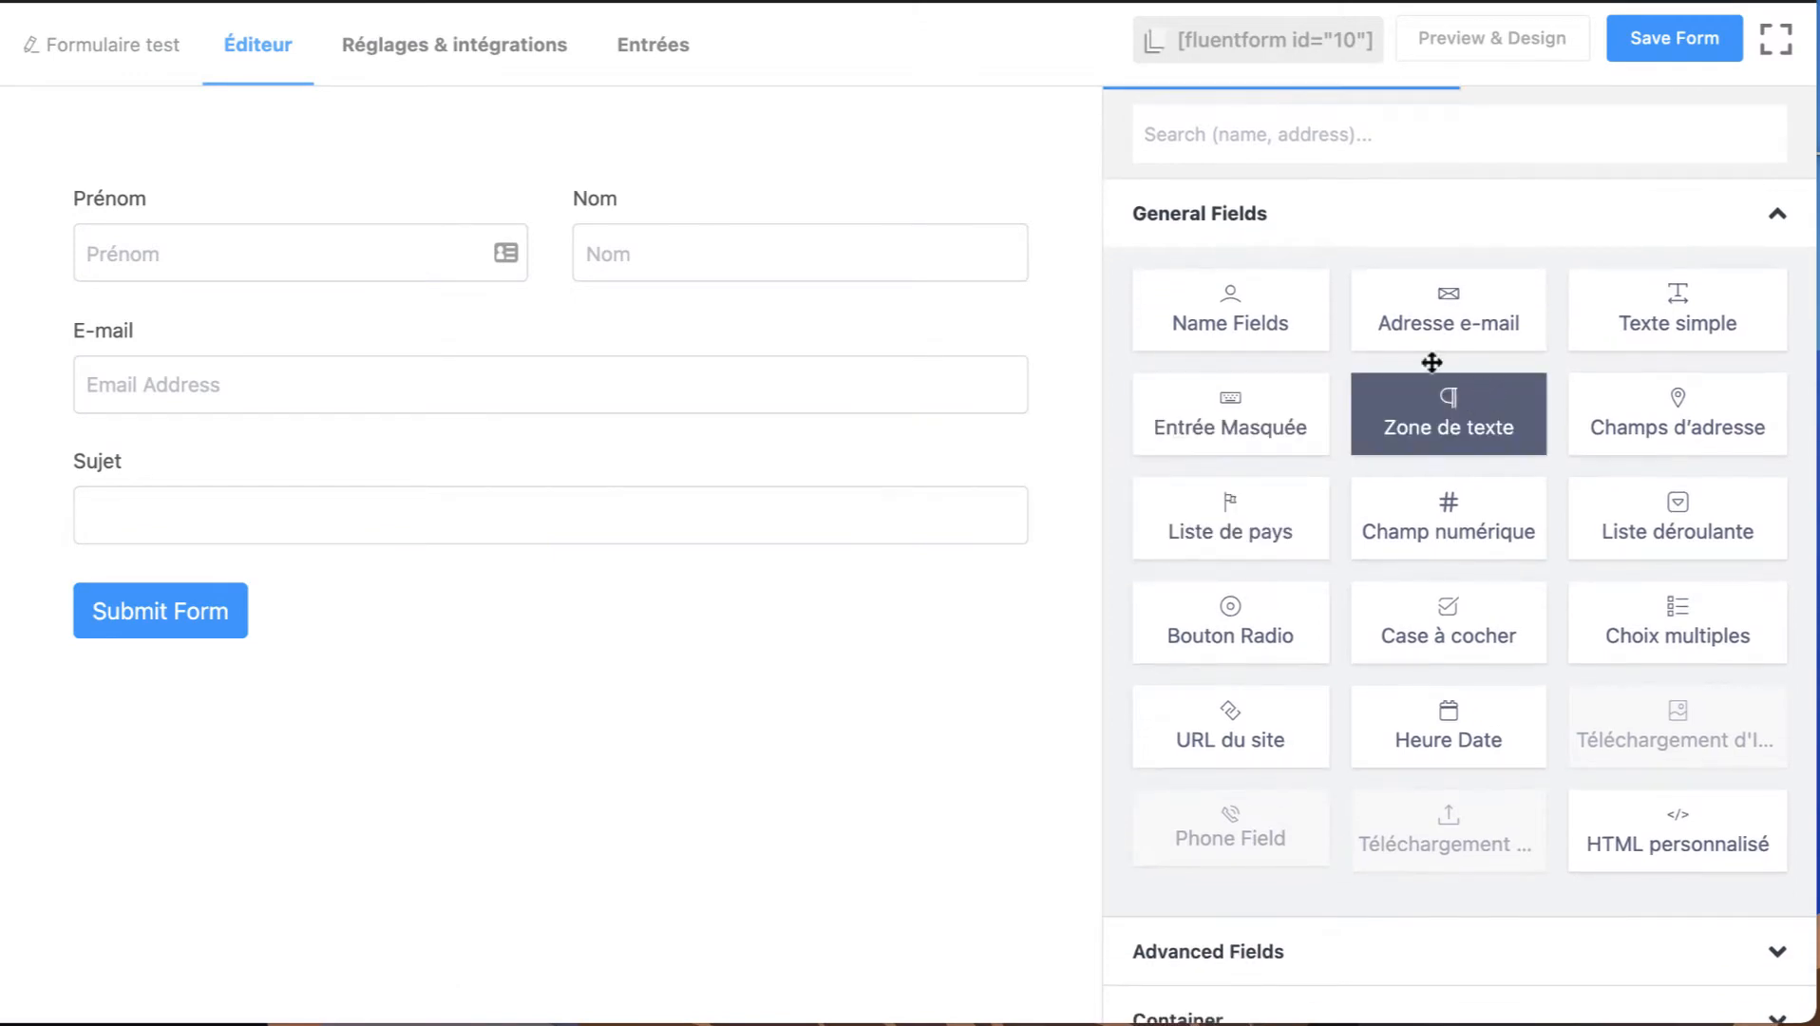
click(1447, 415)
click(522, 658)
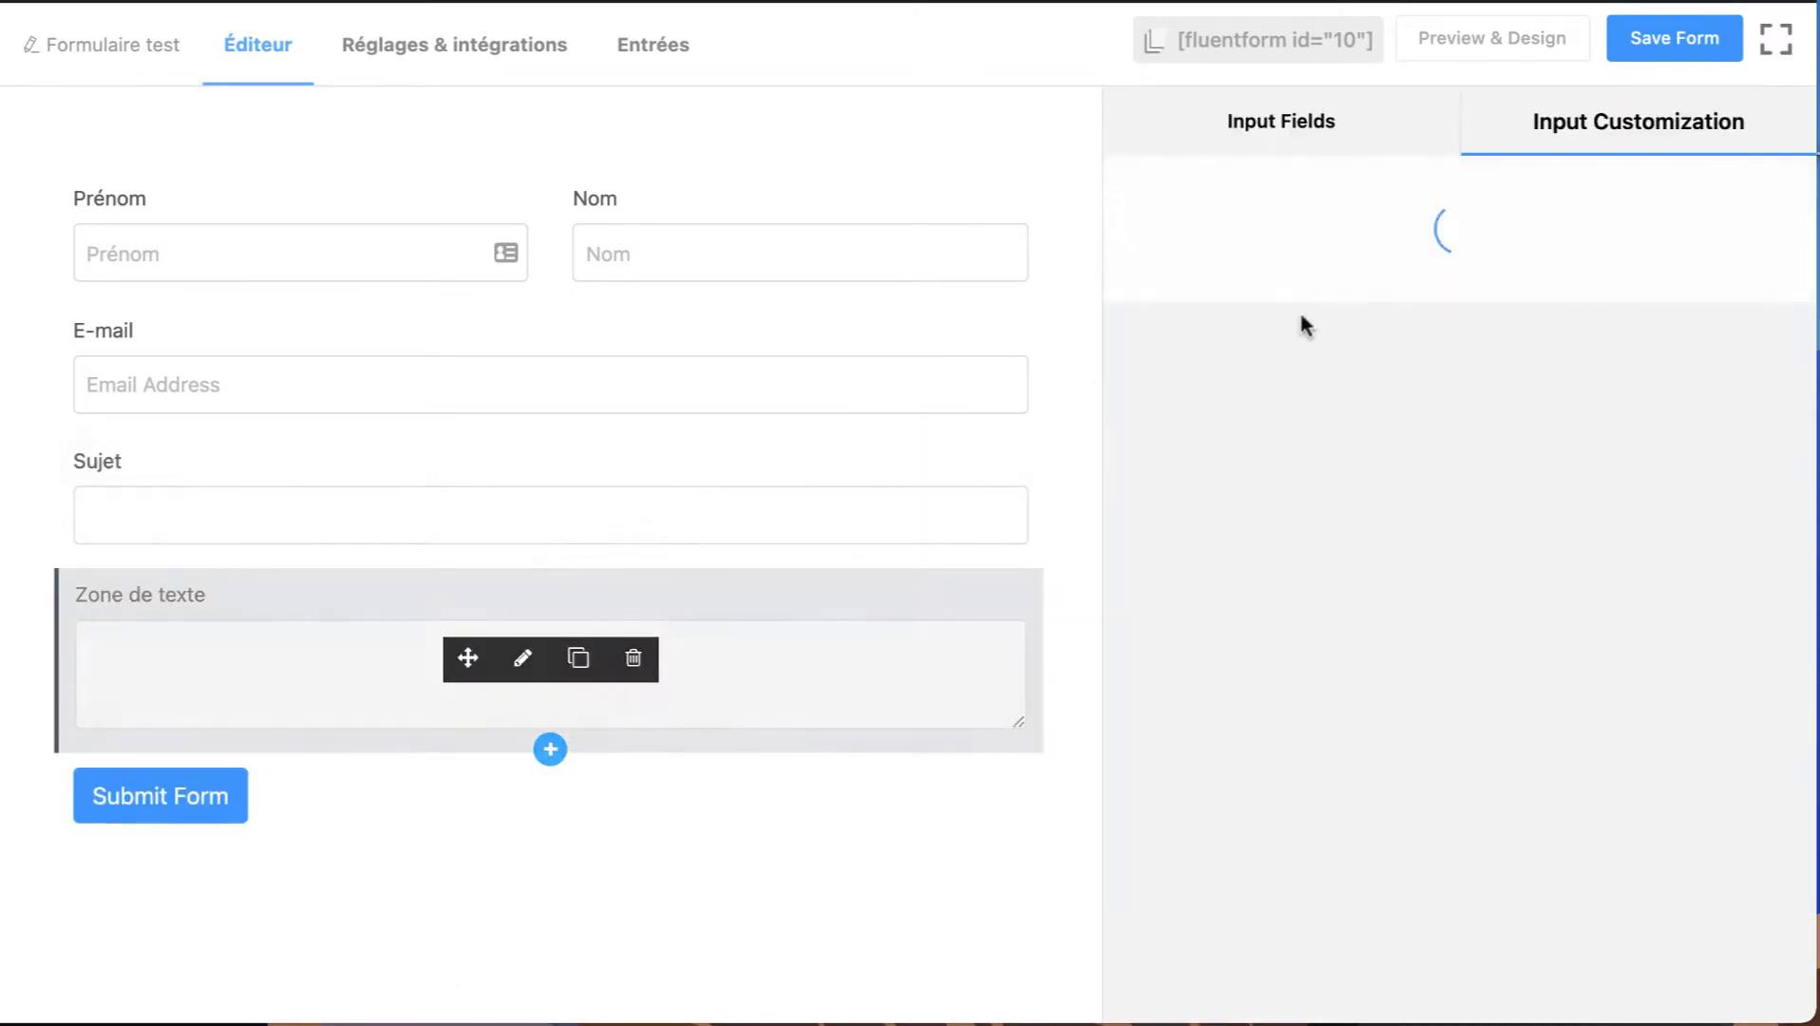
click(1313, 306)
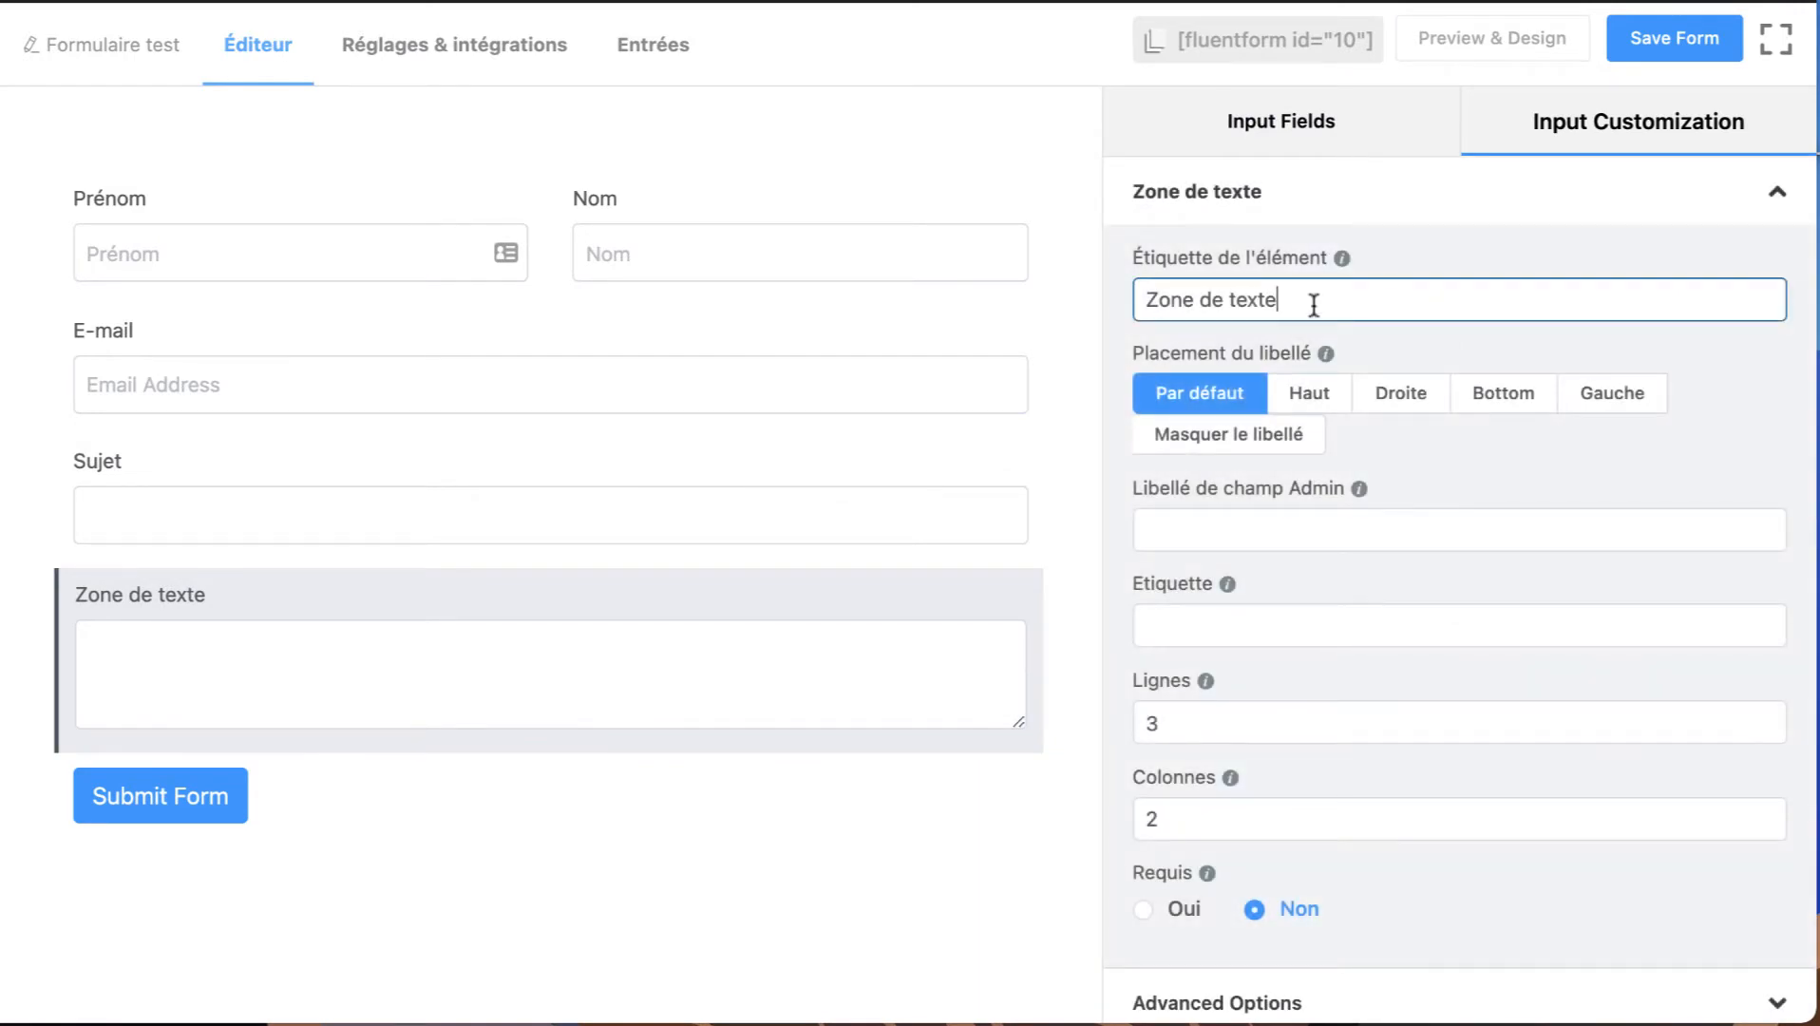
triple_click(1314, 304)
text(Votre message)
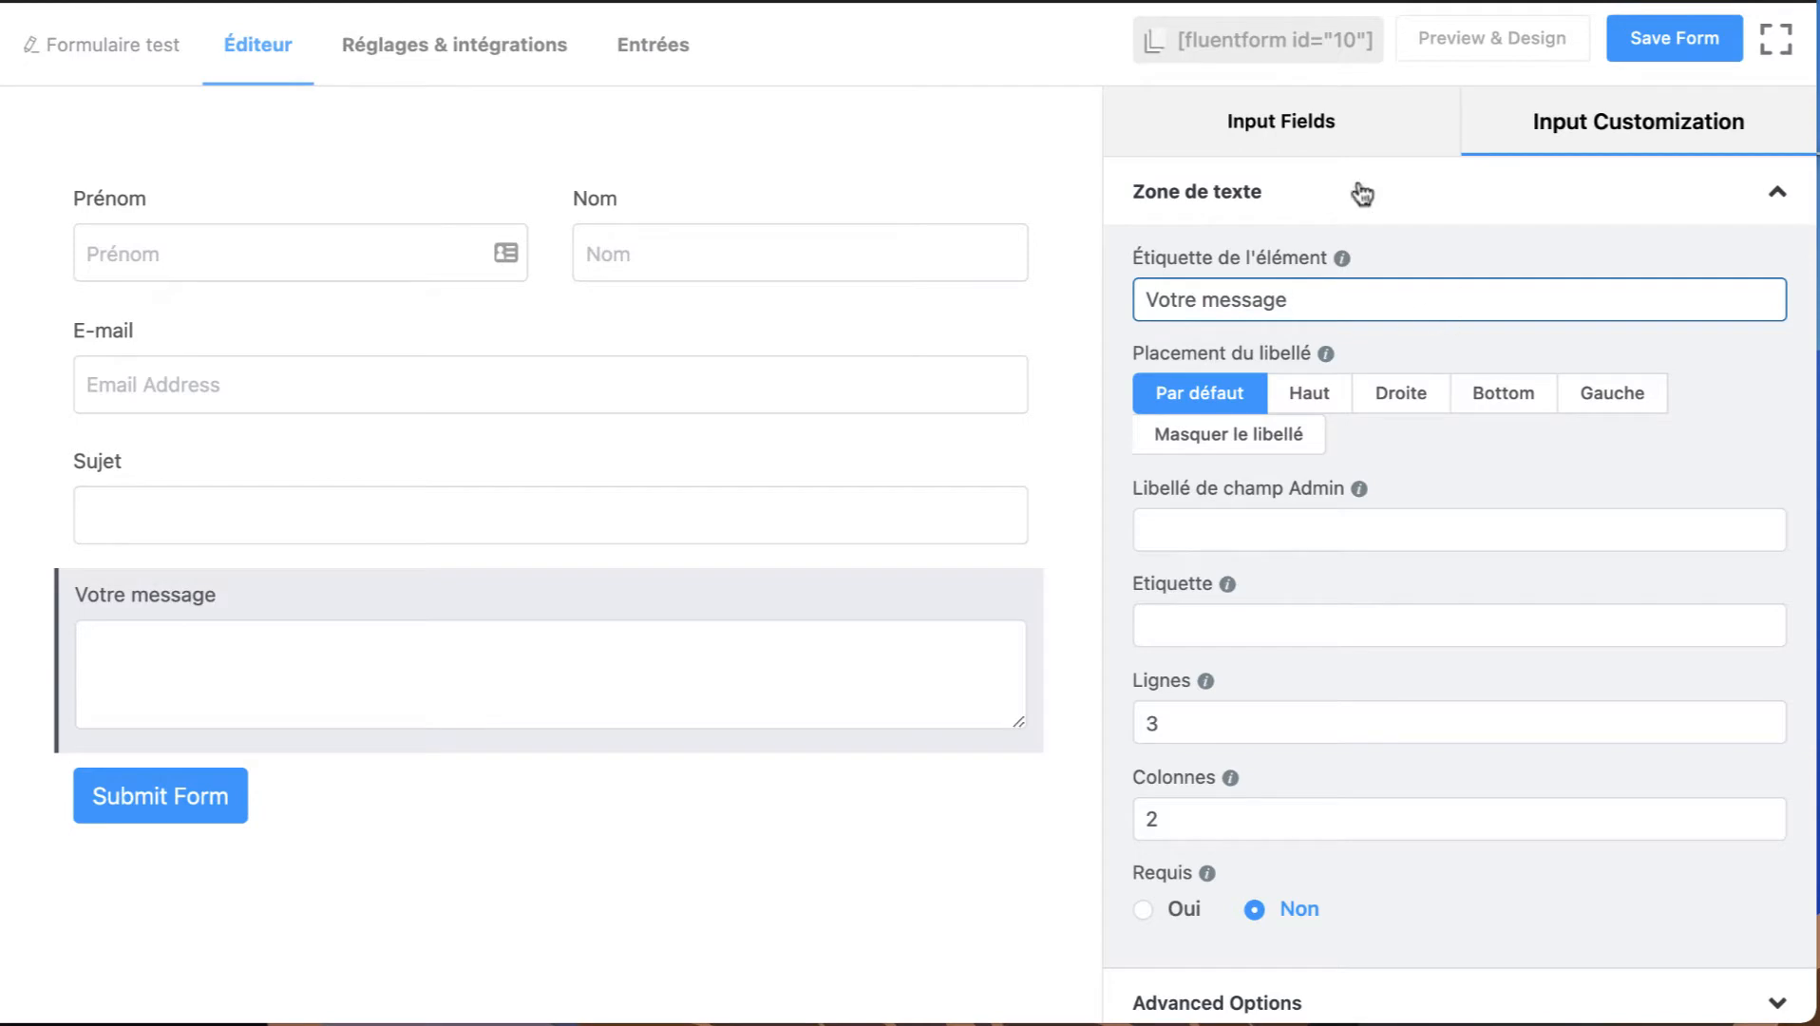
Add a Champs d'adresse field below the message field and disable its Adresse ligne 2 subfield.
click(1280, 120)
click(1678, 314)
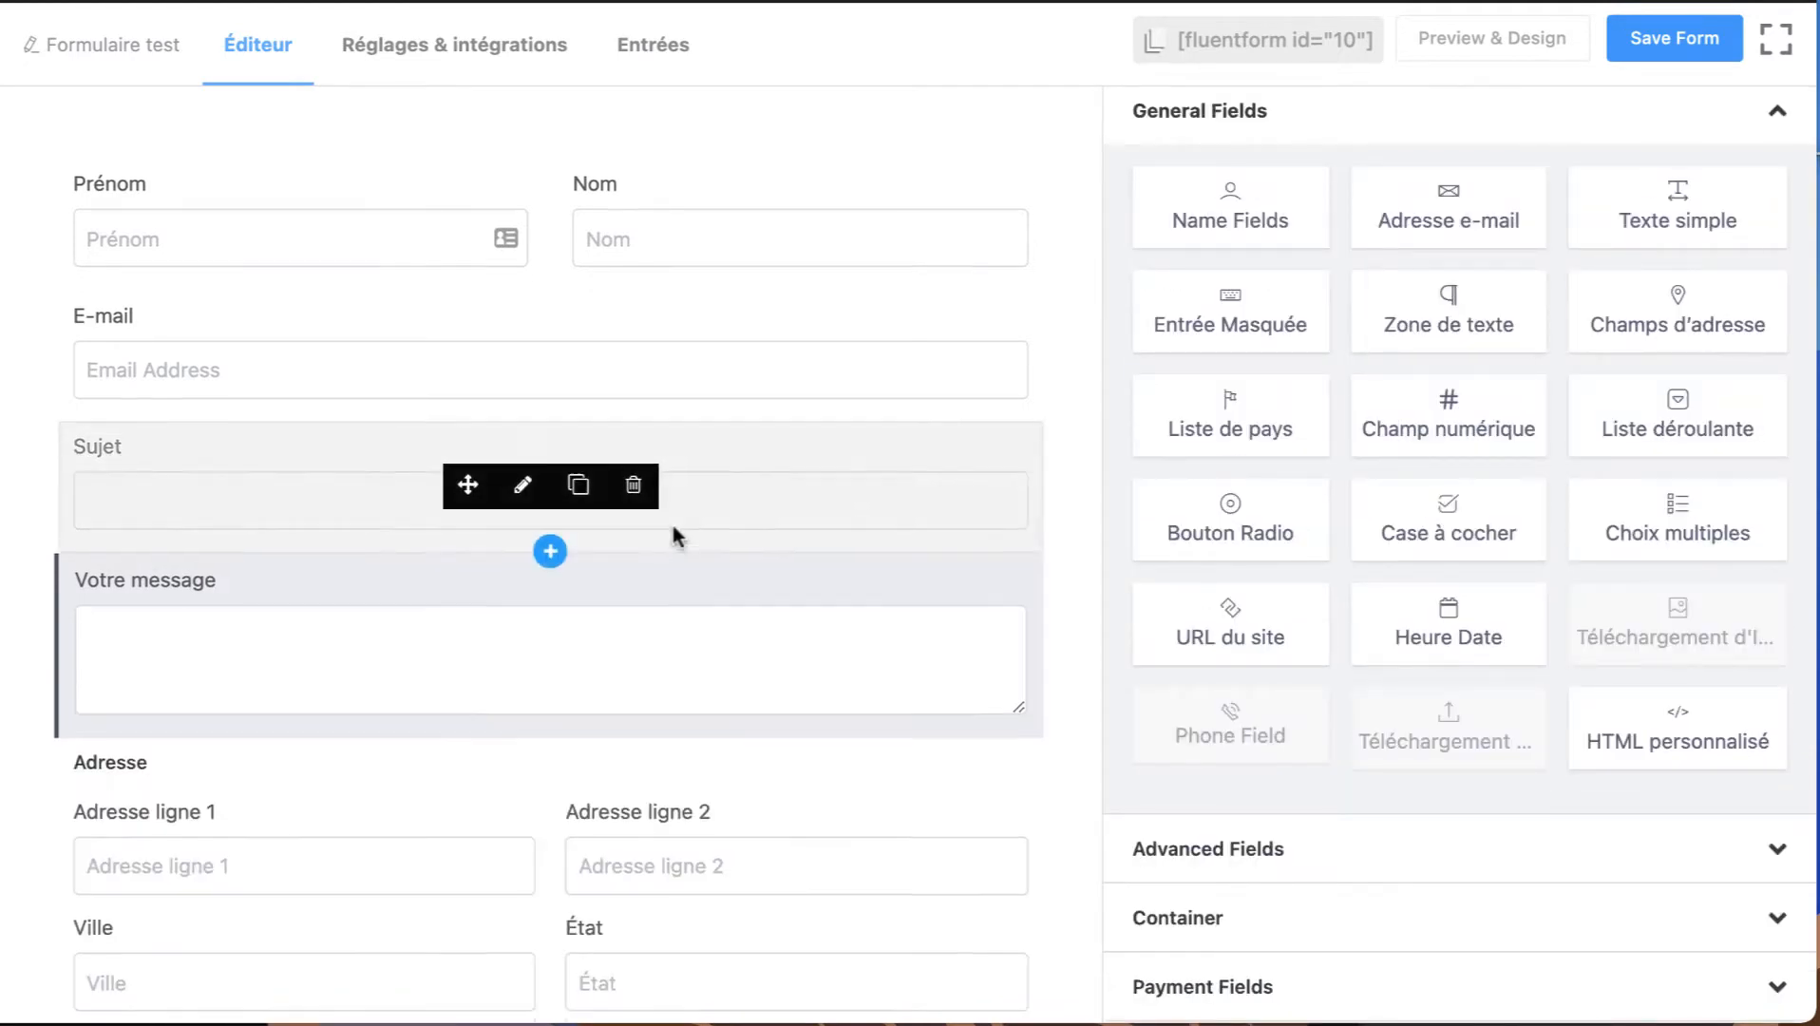
scroll(673, 532, down, 3)
click(525, 544)
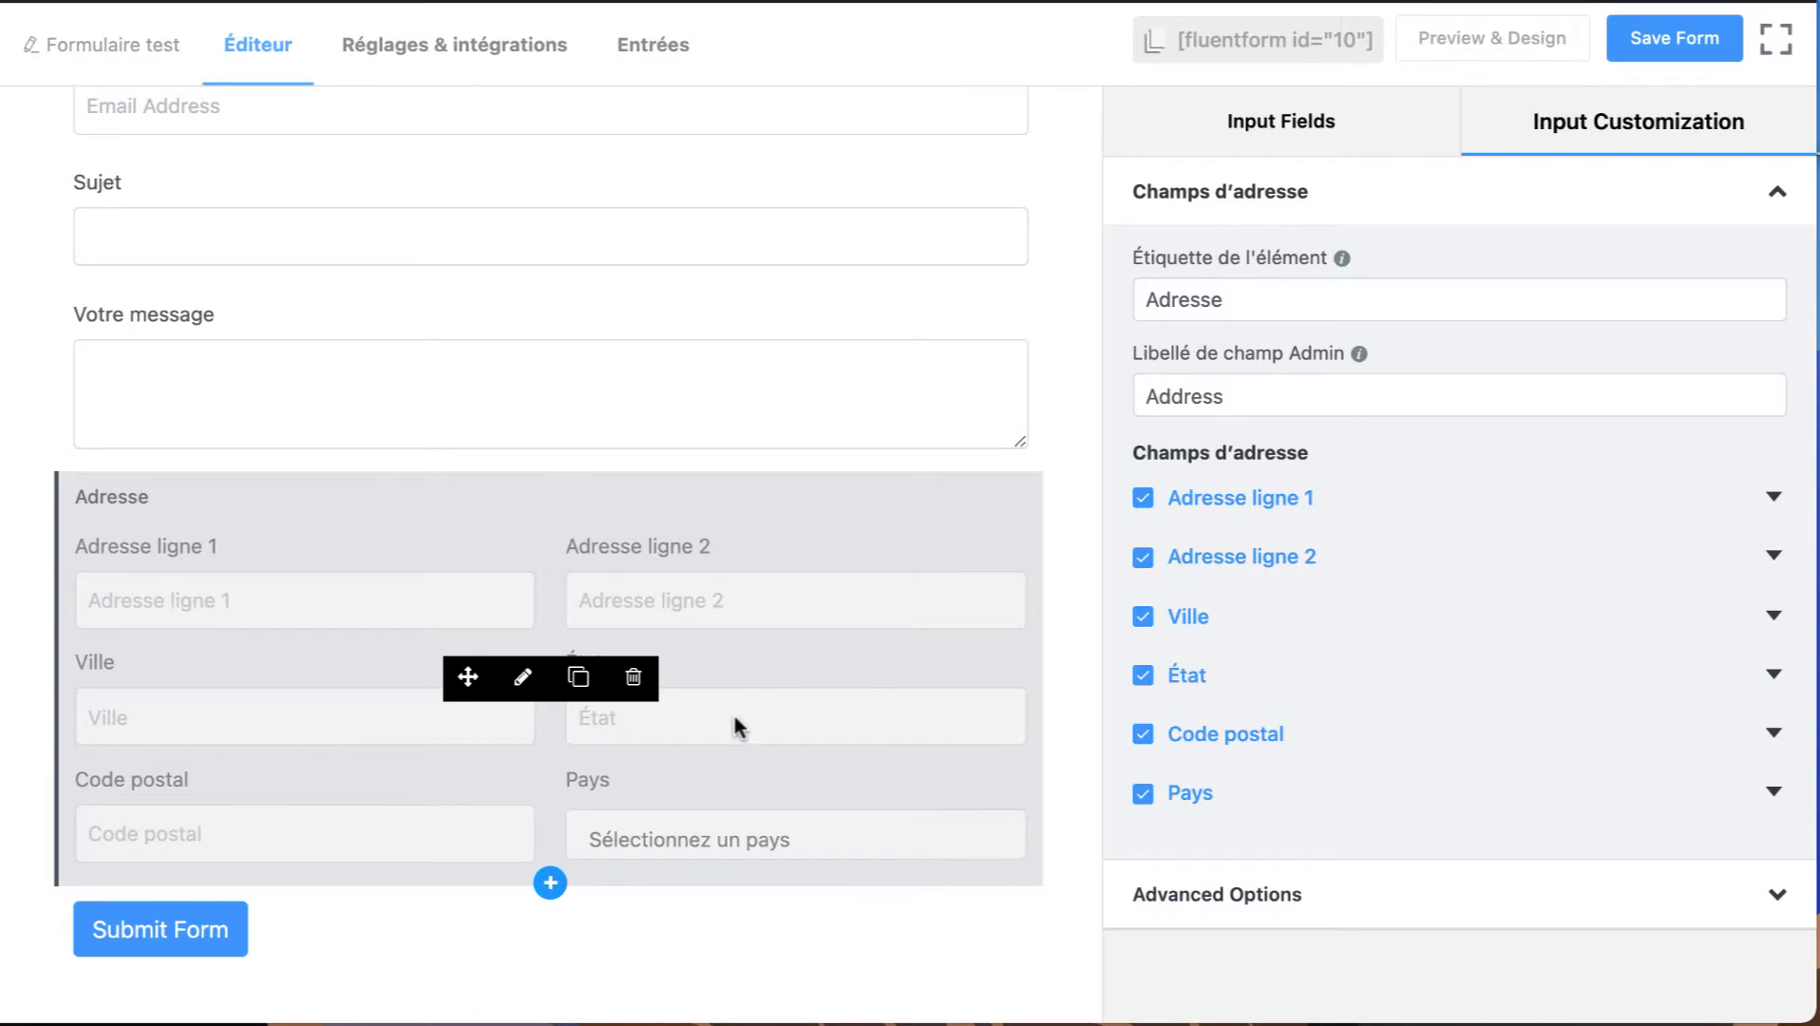
click(1144, 560)
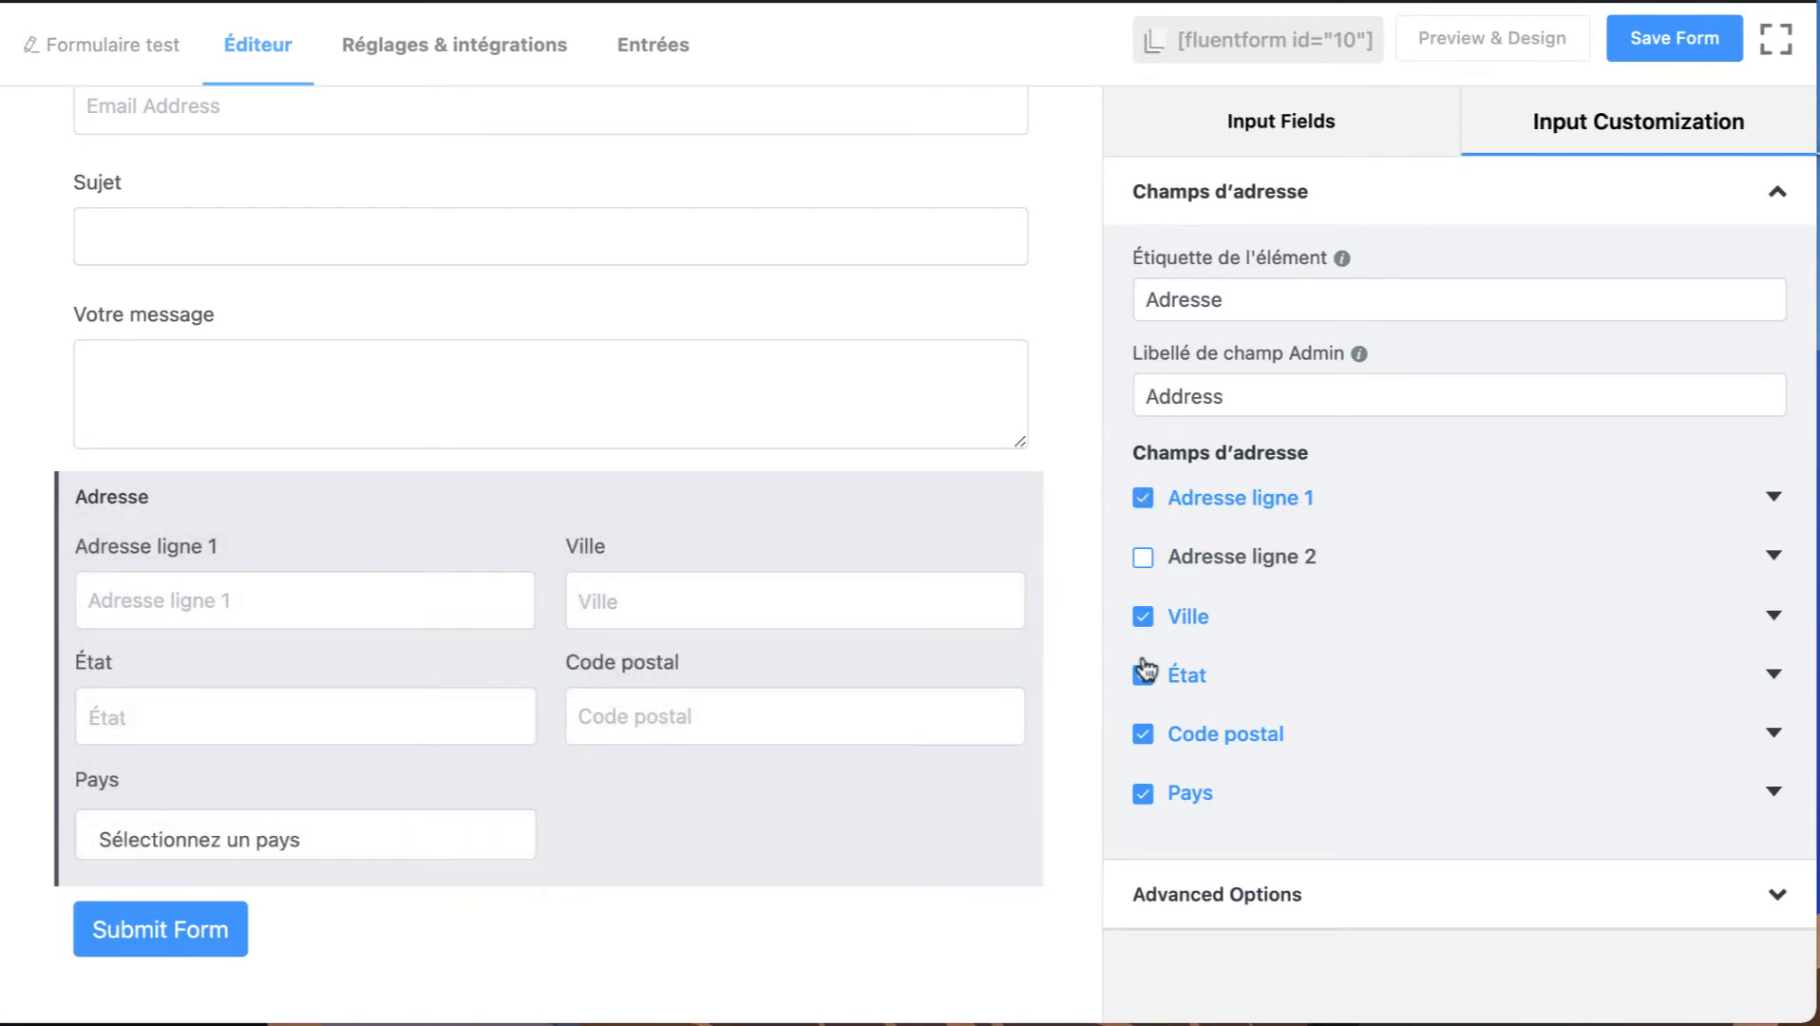
Try disabling the Ville and Code postal subfields of the address field and enable them again.
click(1140, 625)
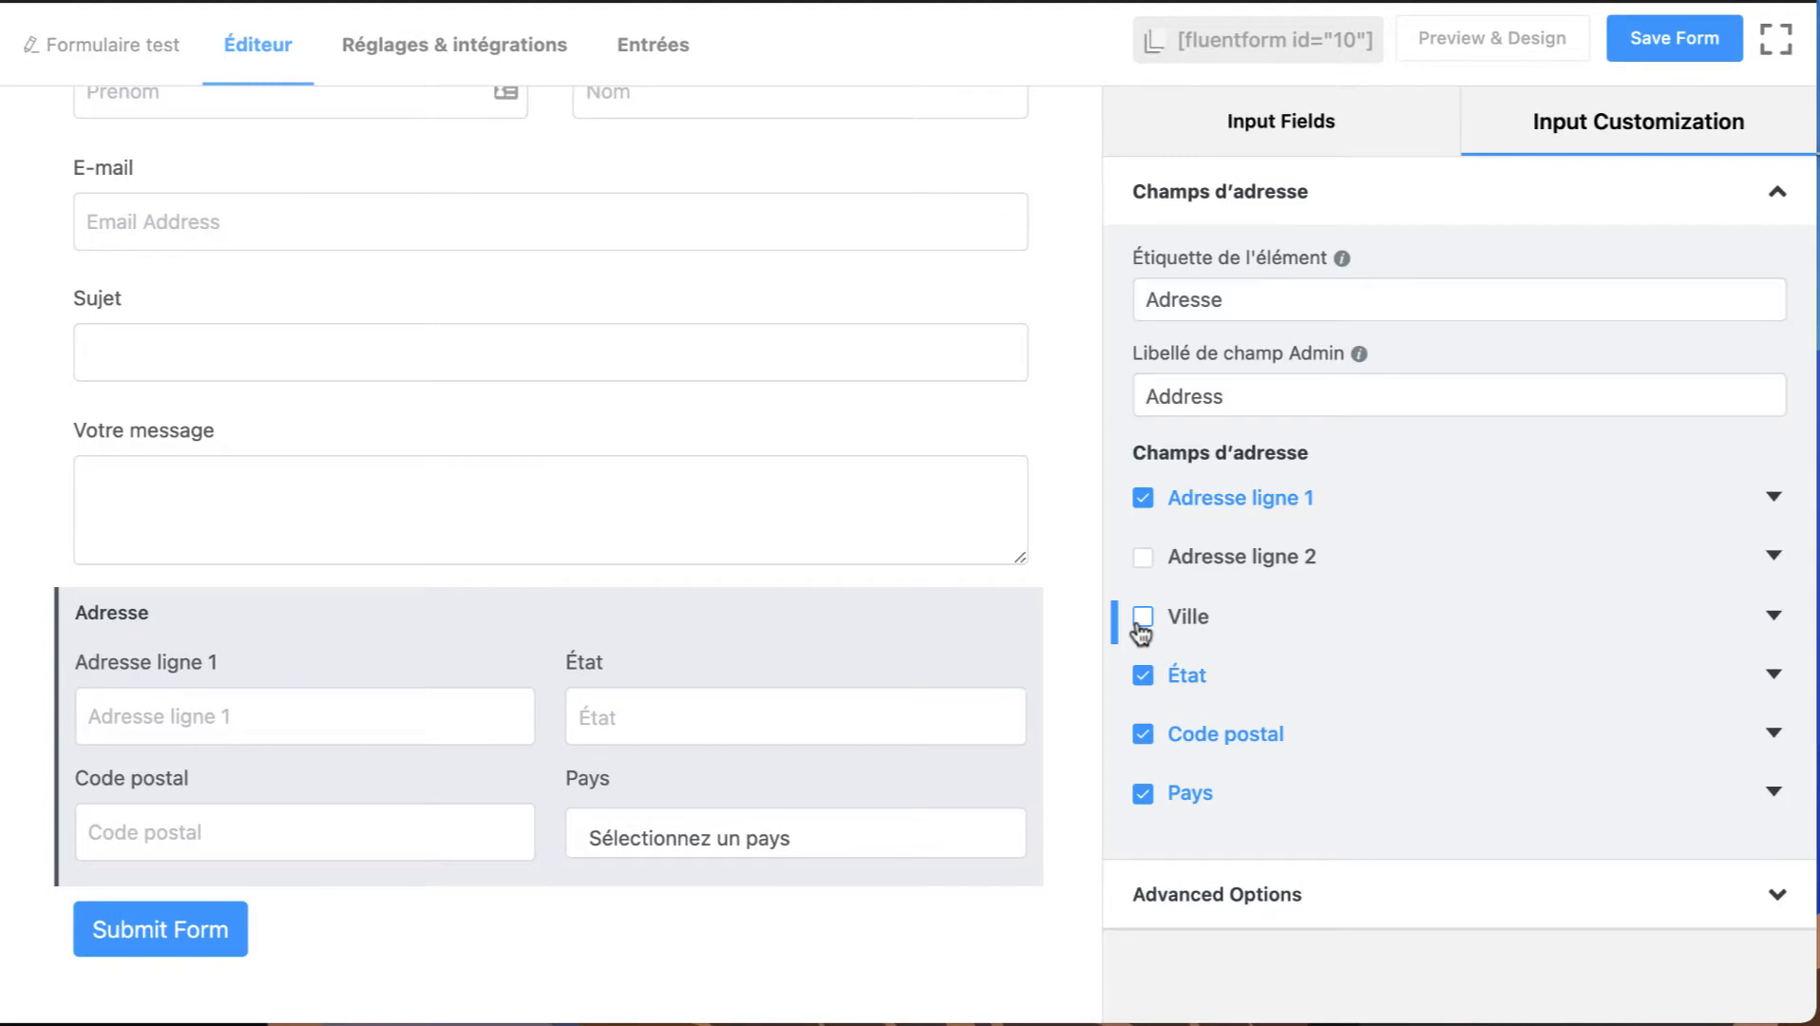
click(1141, 622)
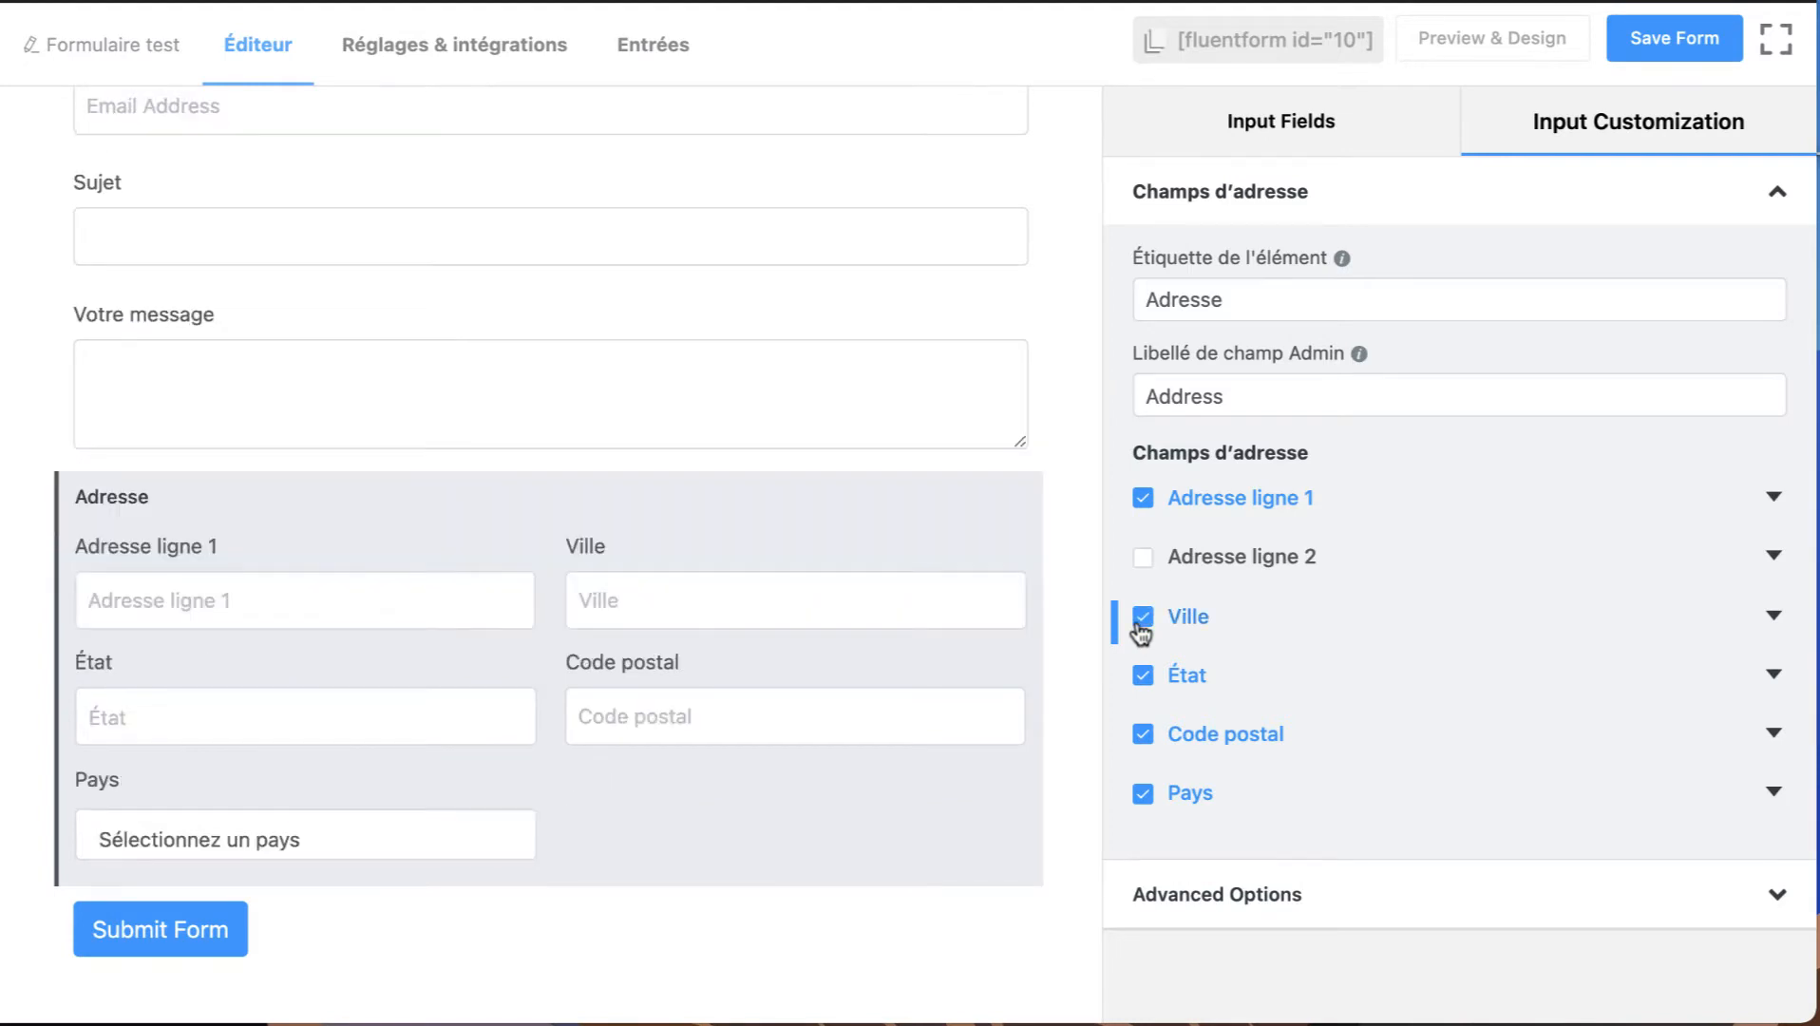
click(1143, 737)
click(1146, 740)
Set both the placeholder and the label of the Adresse ligne 1 subfield to "Adresse ligne 3".
click(1773, 501)
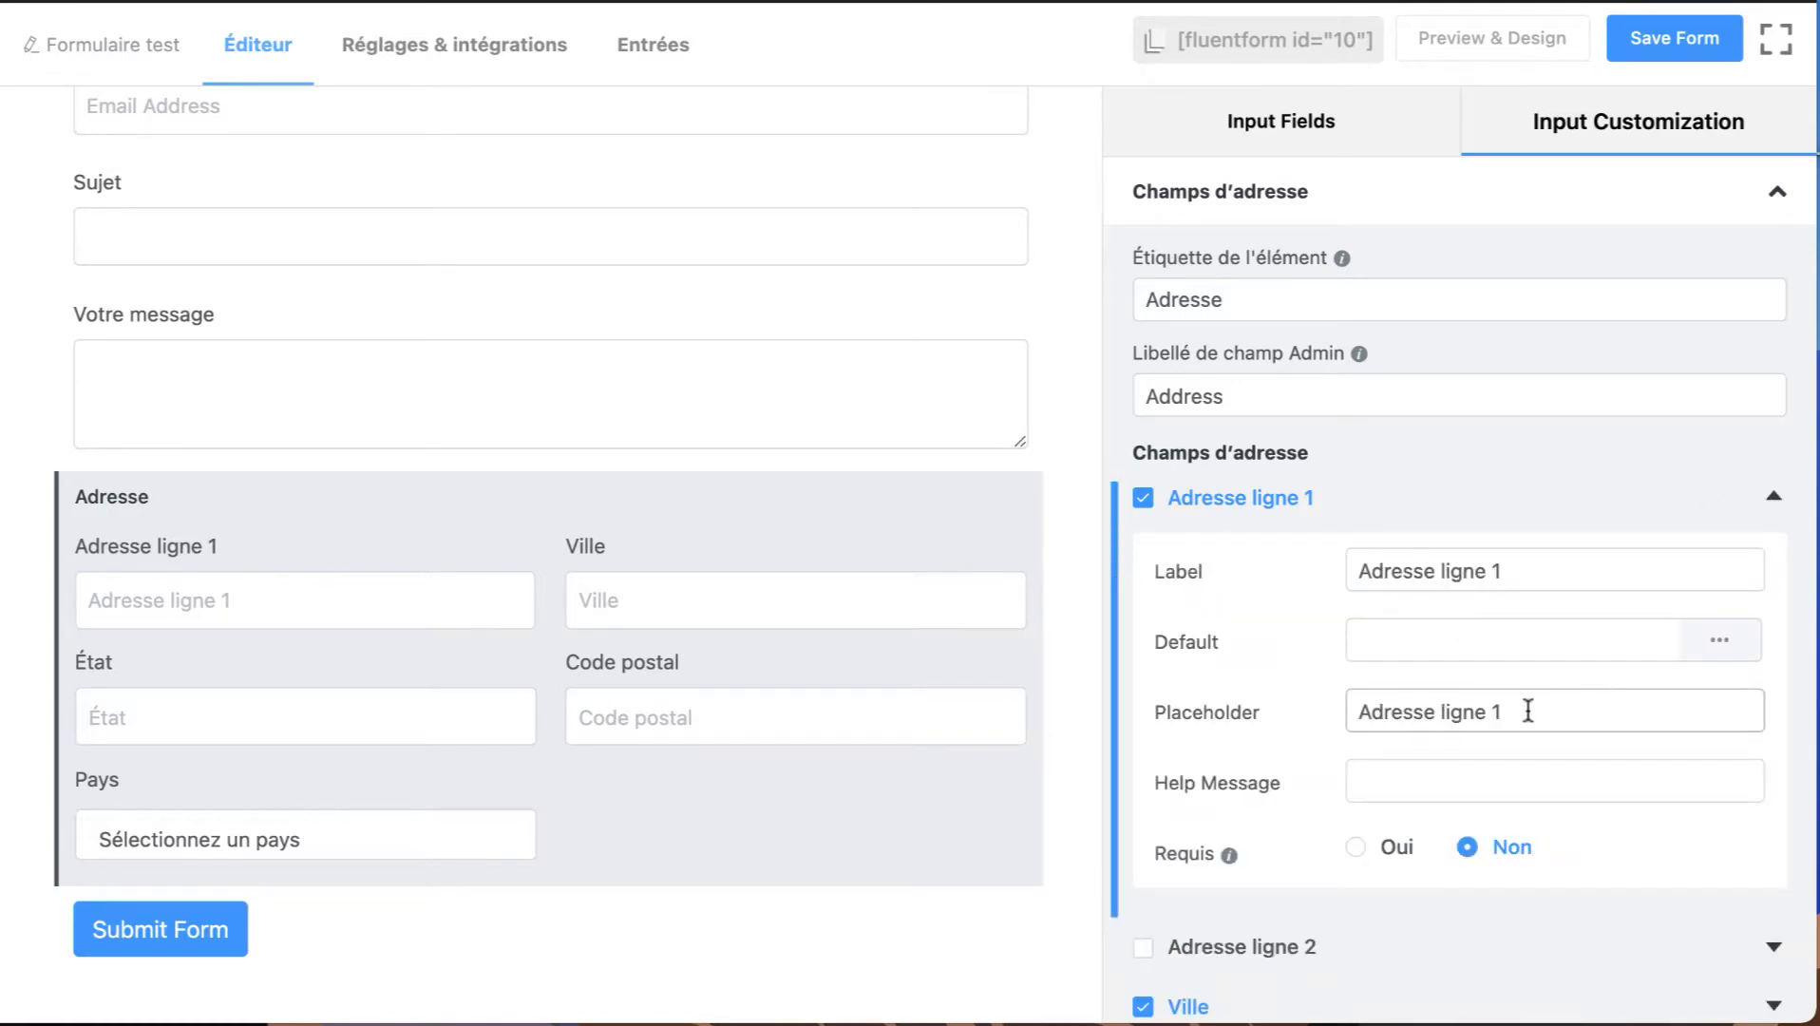
mouse_move(1527, 710)
mouse_down()
mouse_move(1430, 711)
mouse_move(1493, 712)
mouse_up()
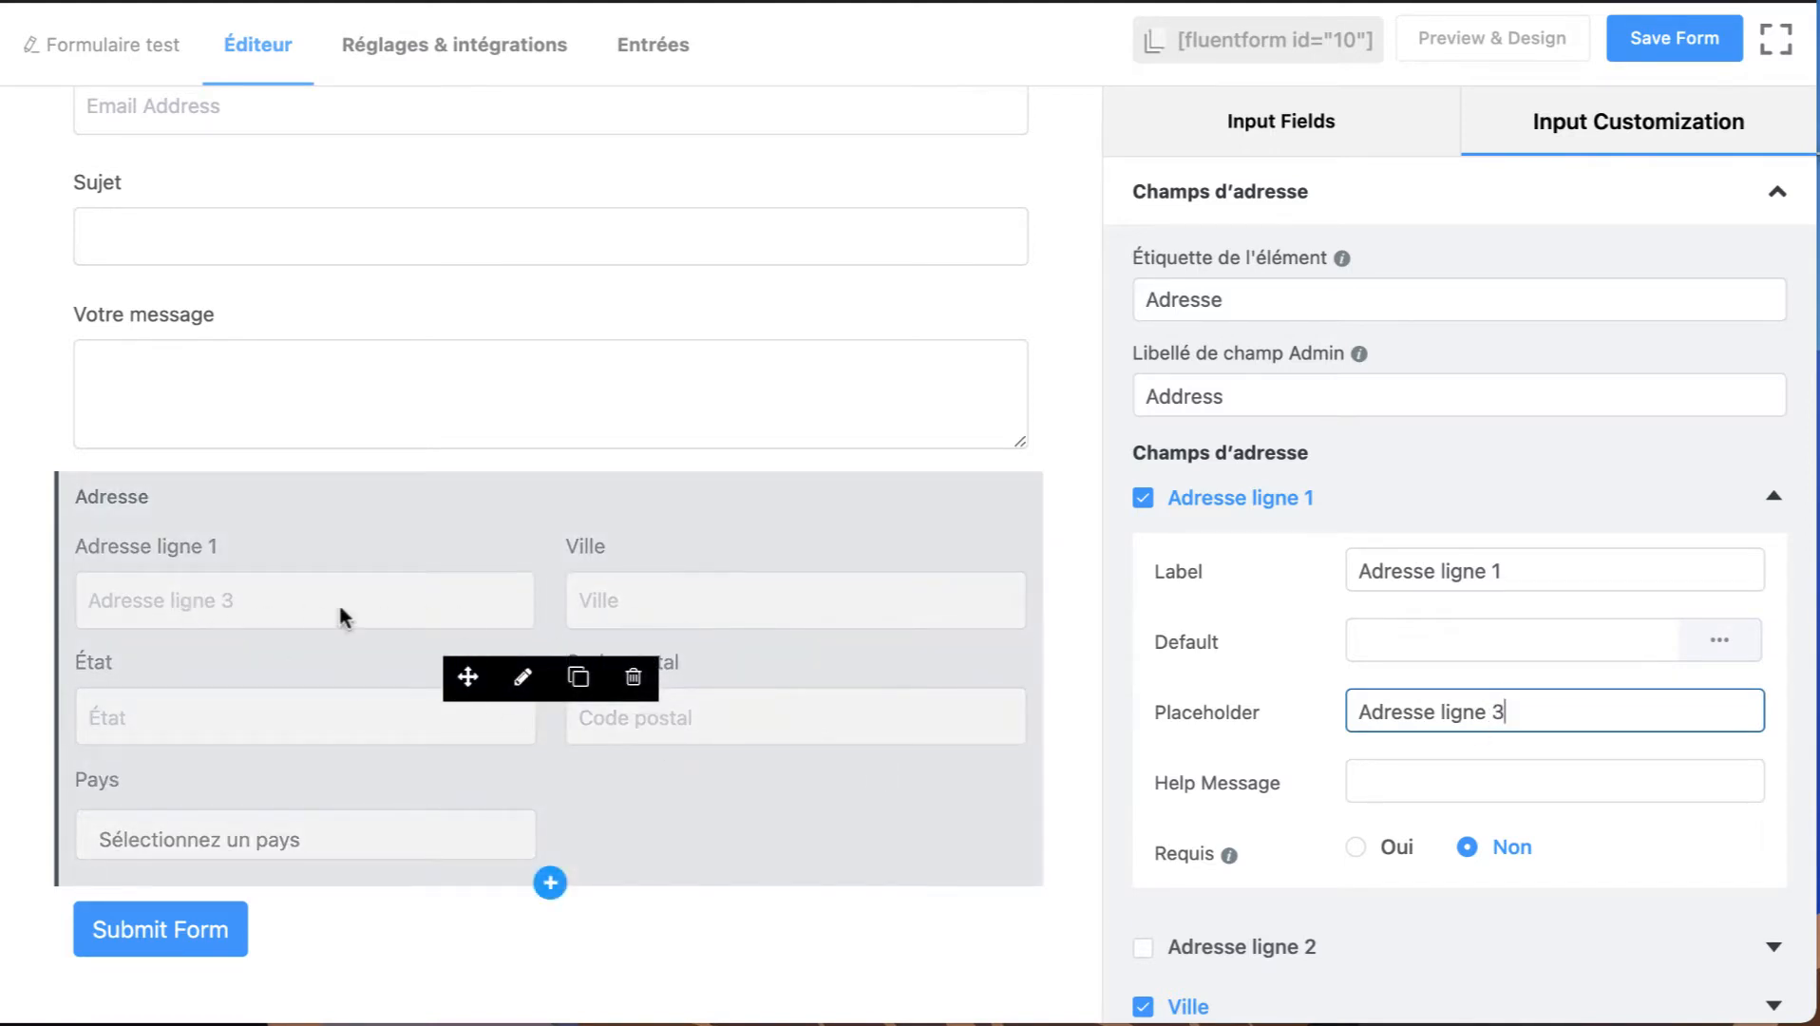
click(1545, 572)
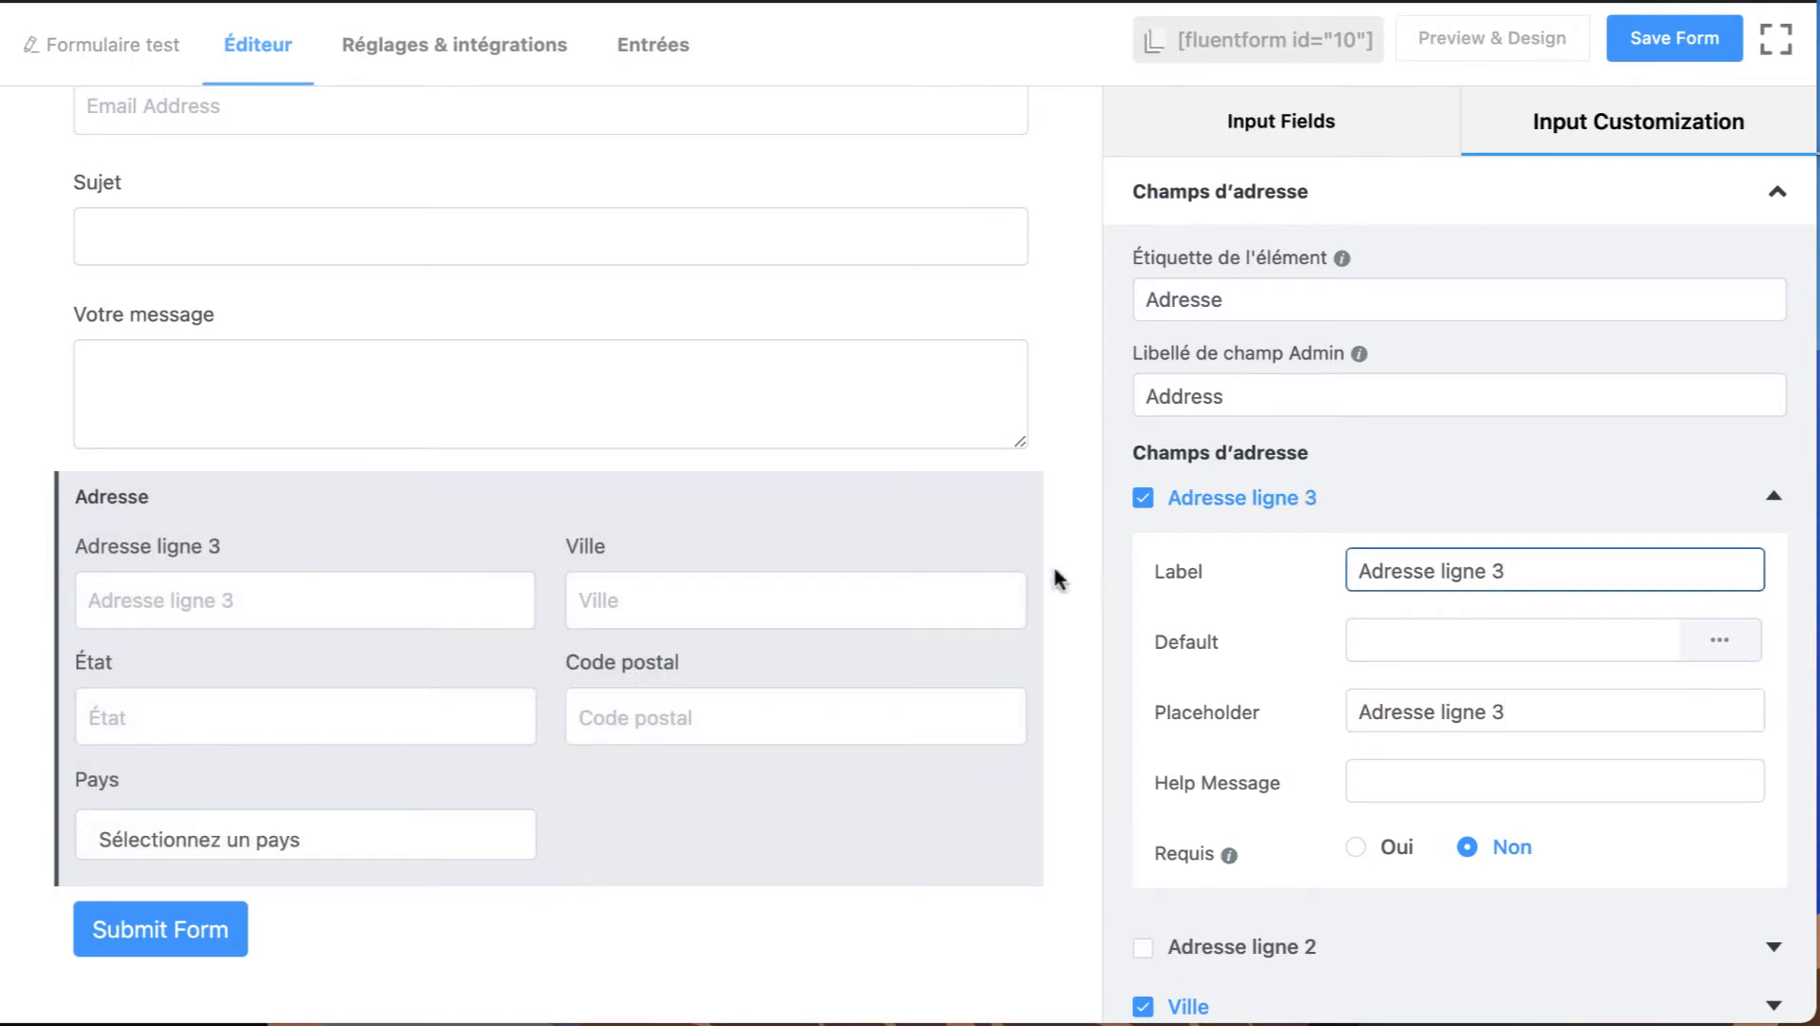
scroll(1422, 760, down, 4)
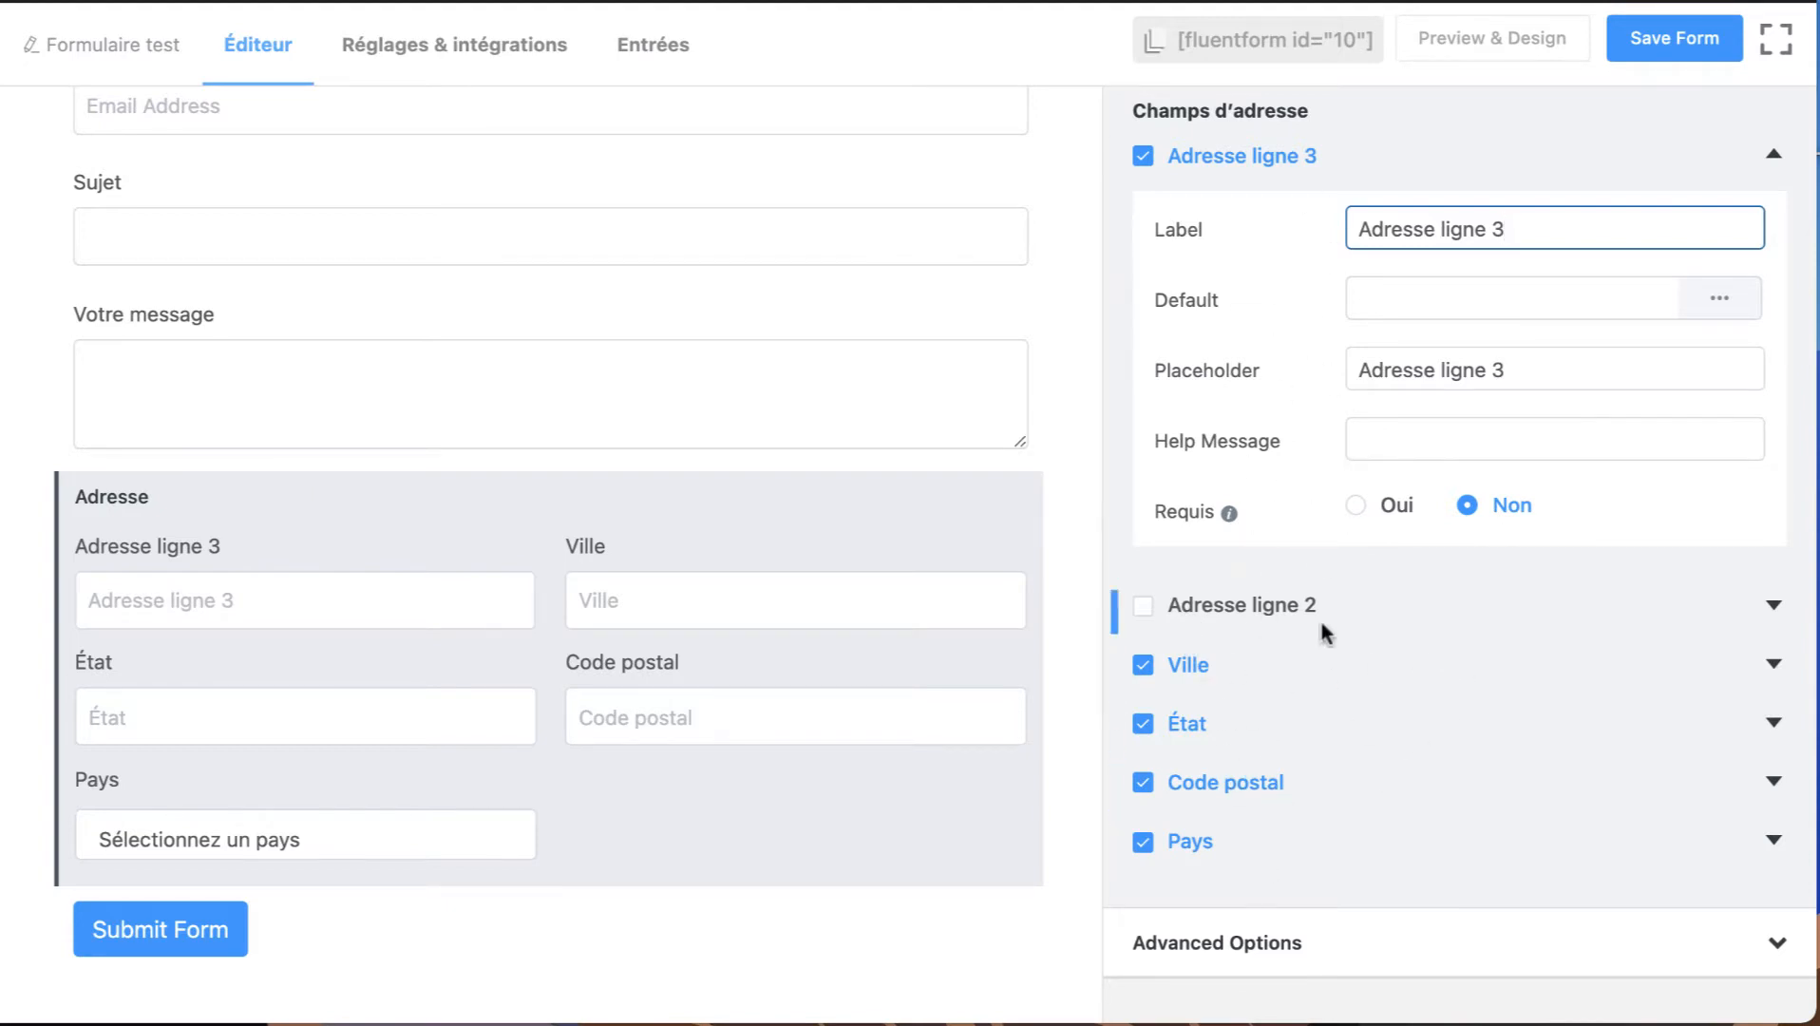
scroll(1455, 785, up, 4)
Add a Liste de pays field below the address field and open it for customization.
click(1300, 149)
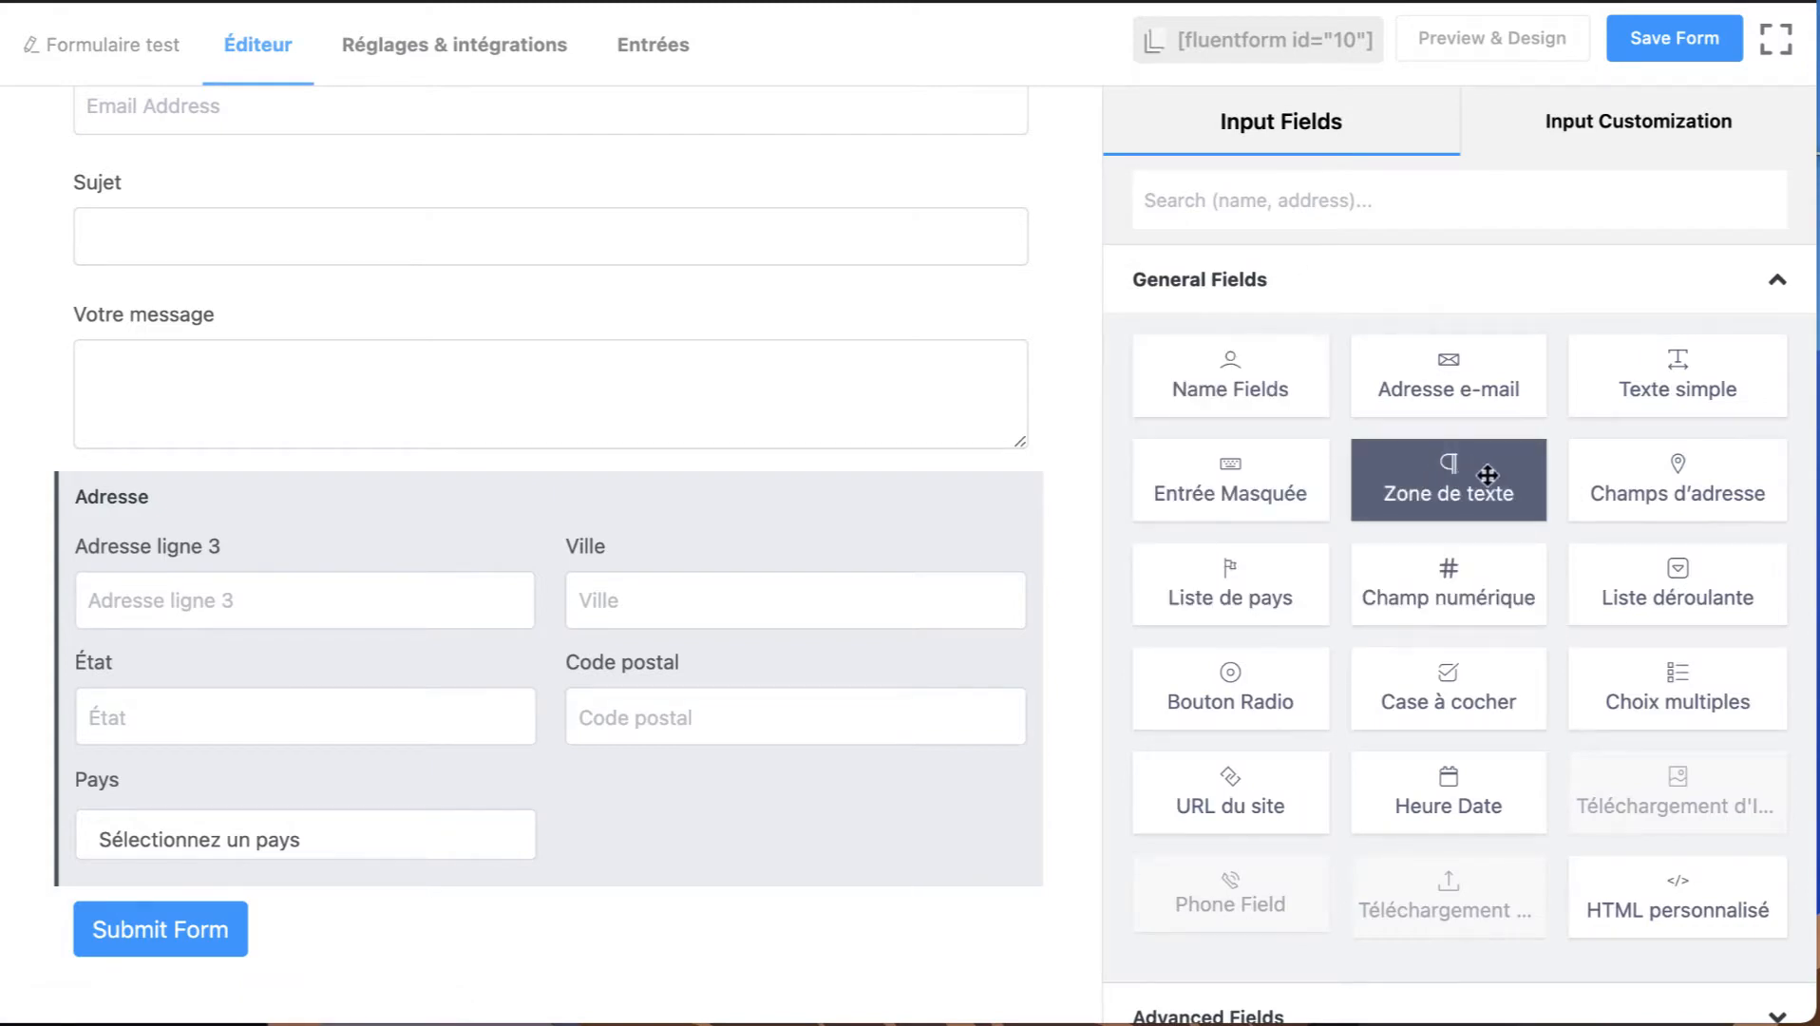
click(1216, 590)
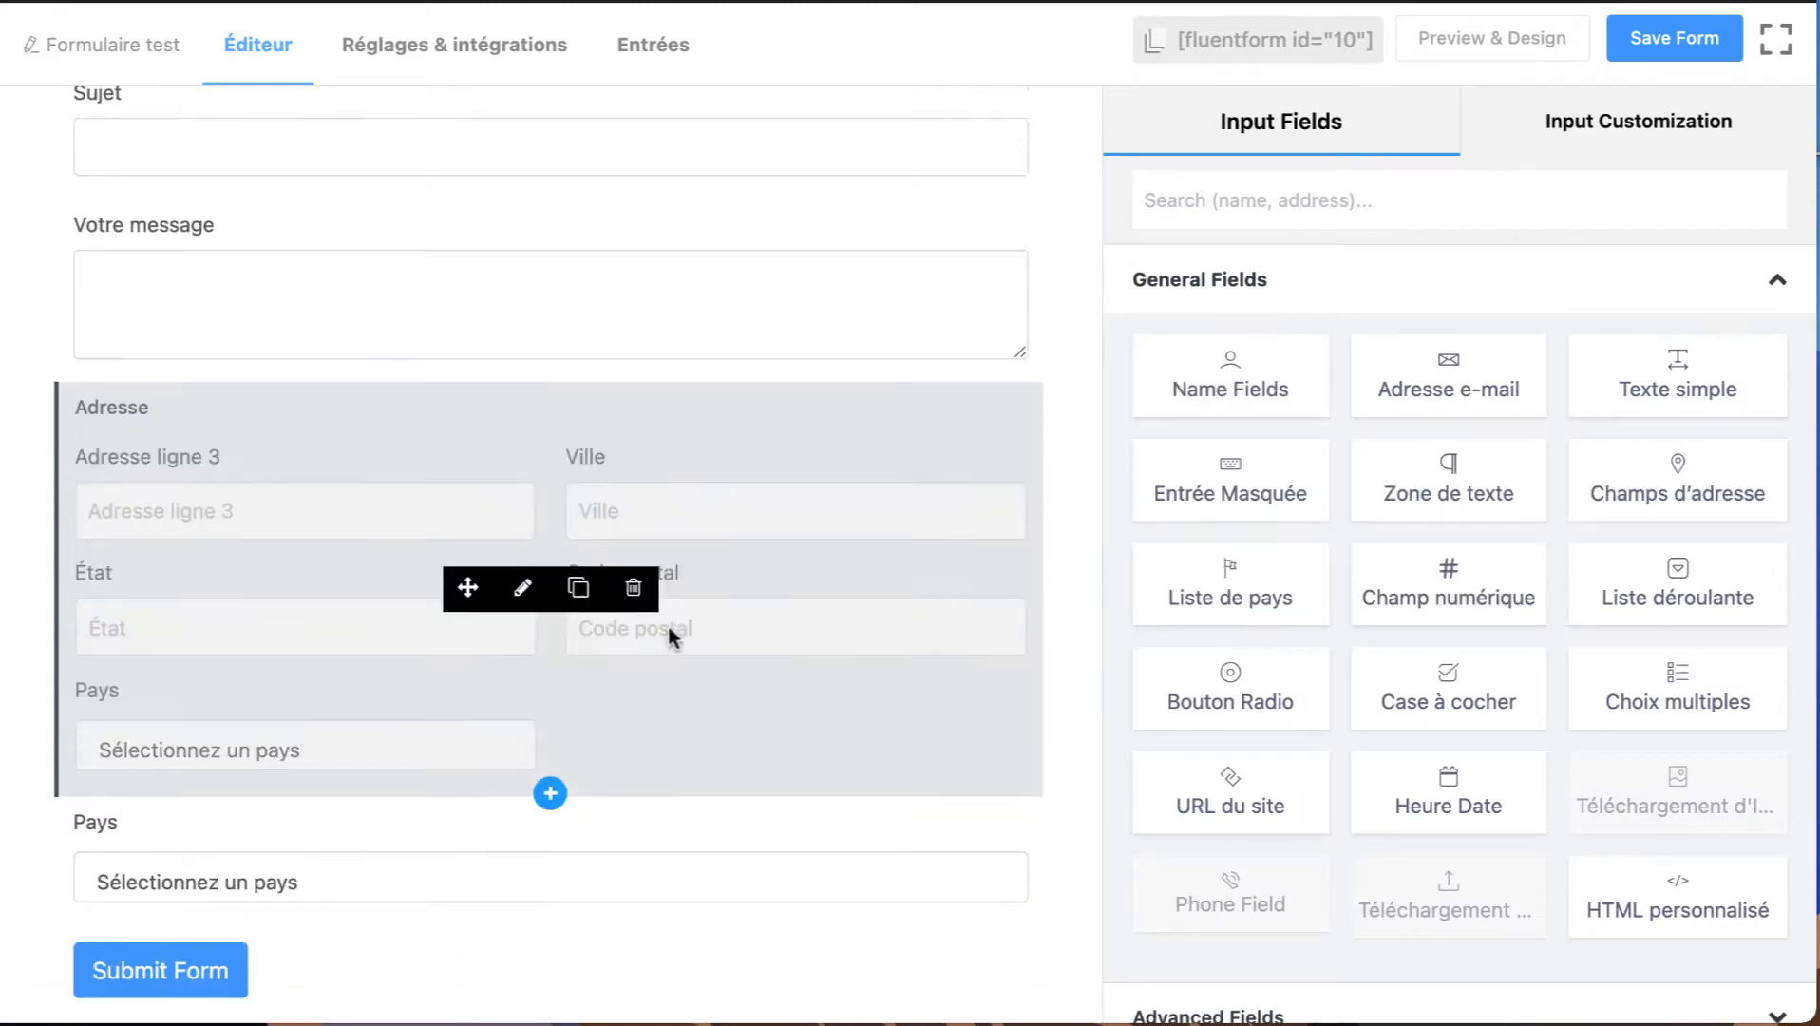
click(510, 836)
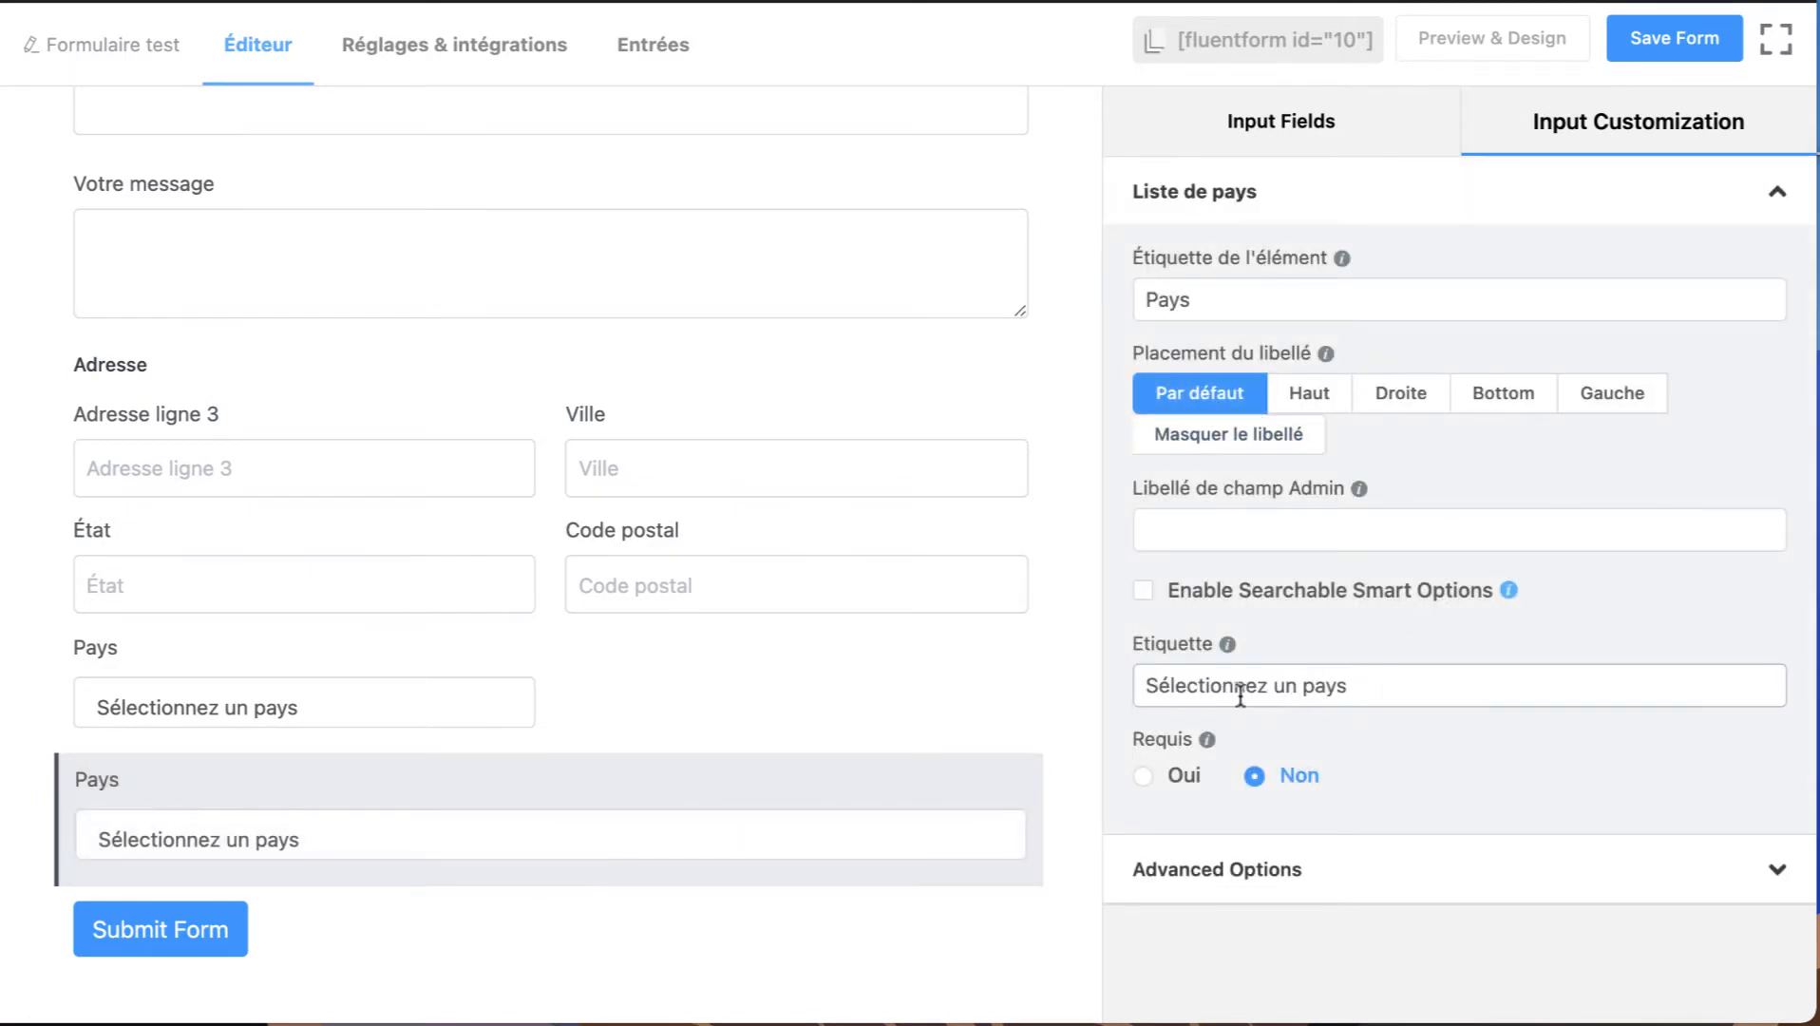
Set the Country List of the Liste de pays field to Only show these and add Belgique to it.
click(1235, 869)
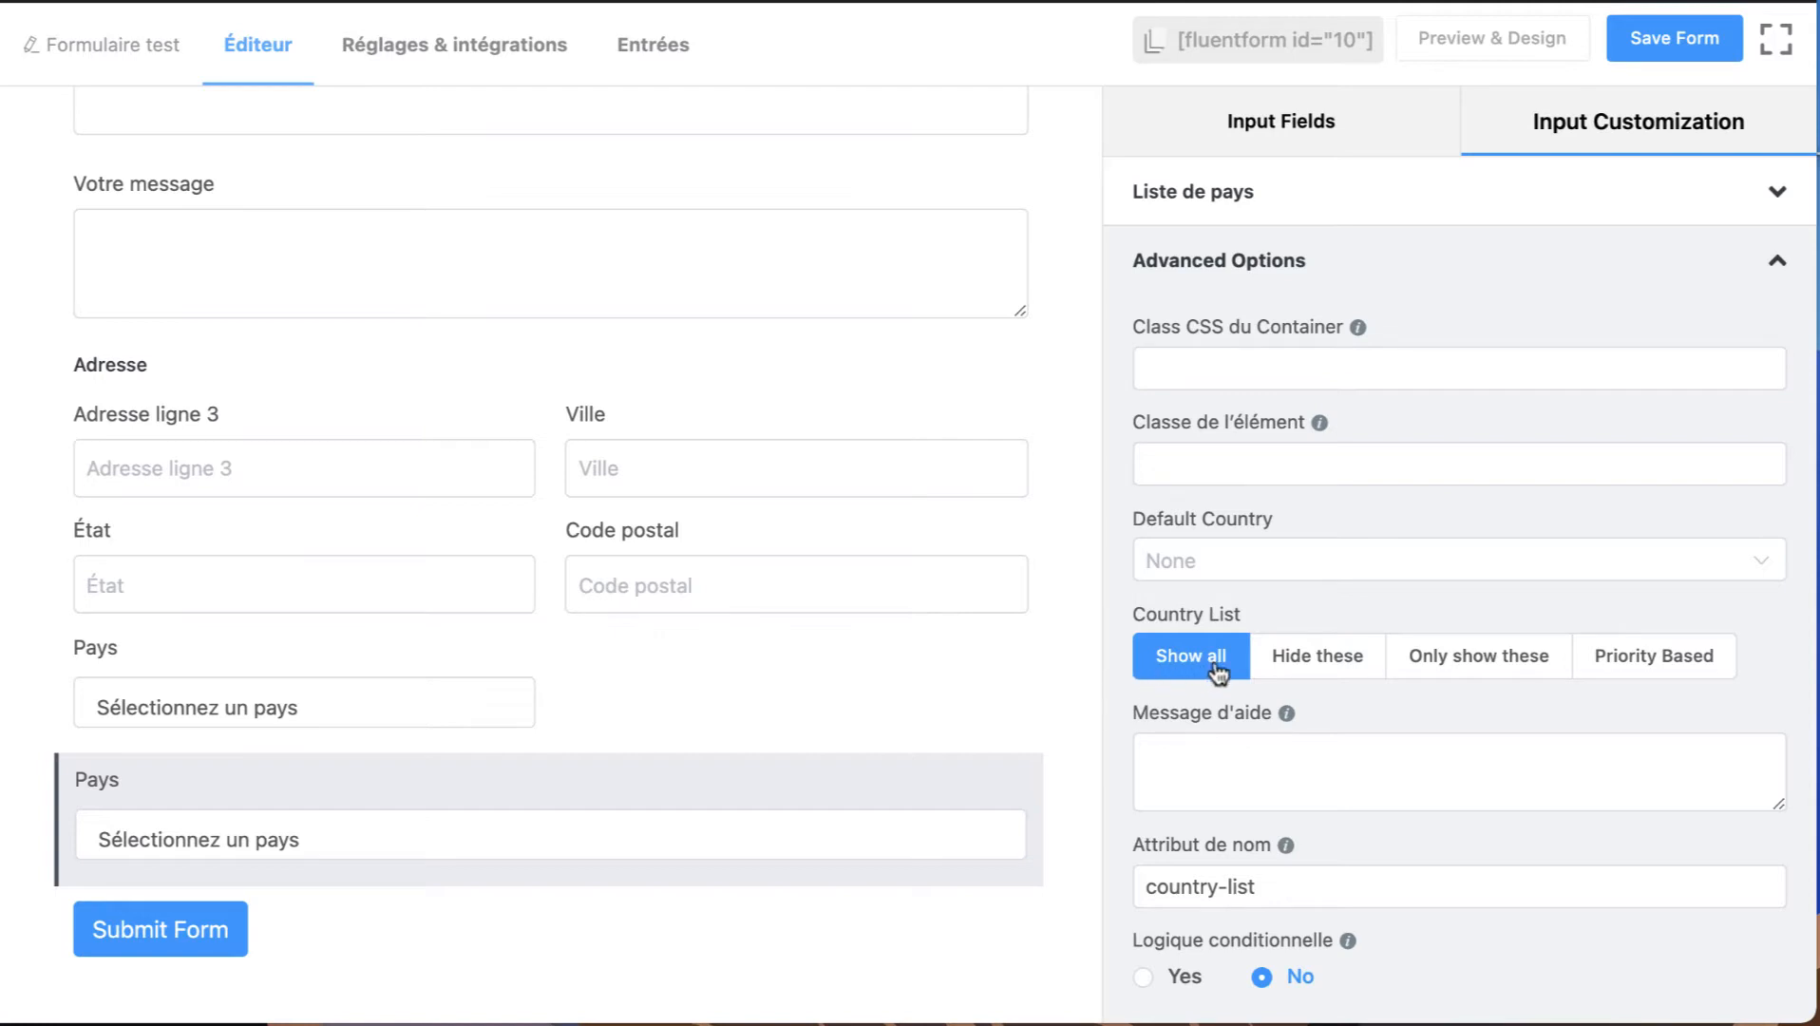
click(1320, 664)
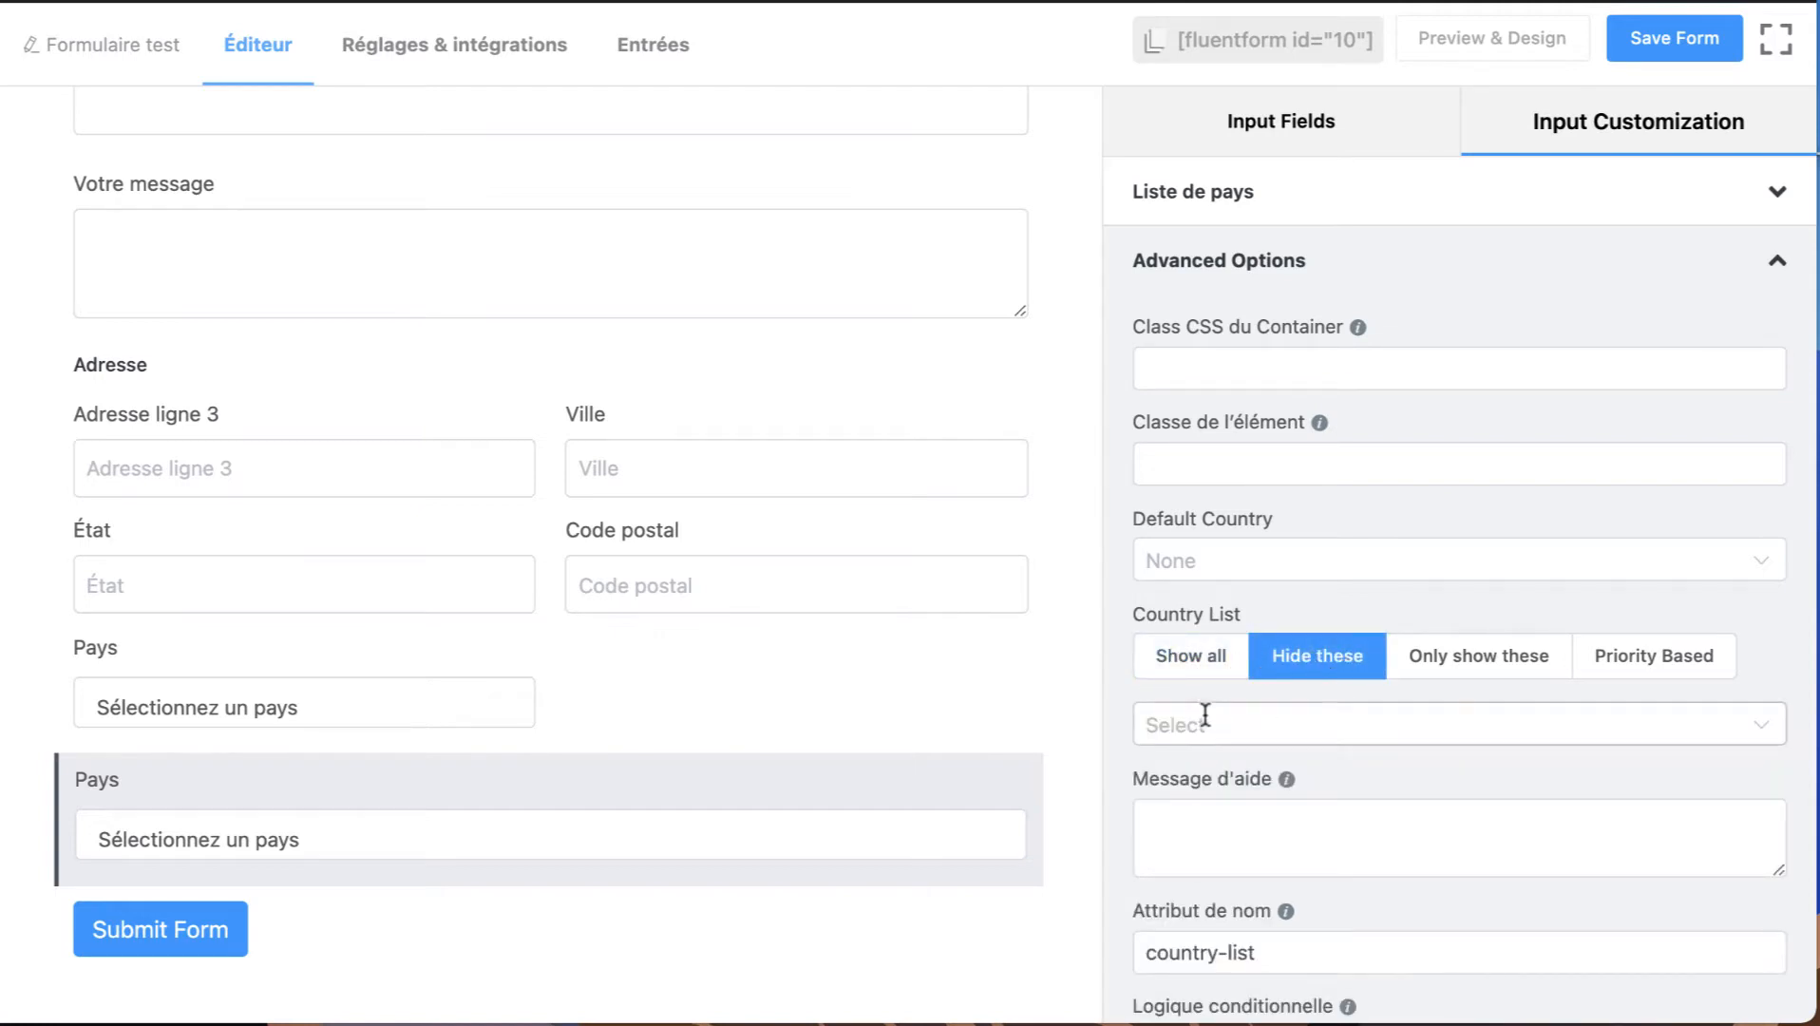
click(1480, 653)
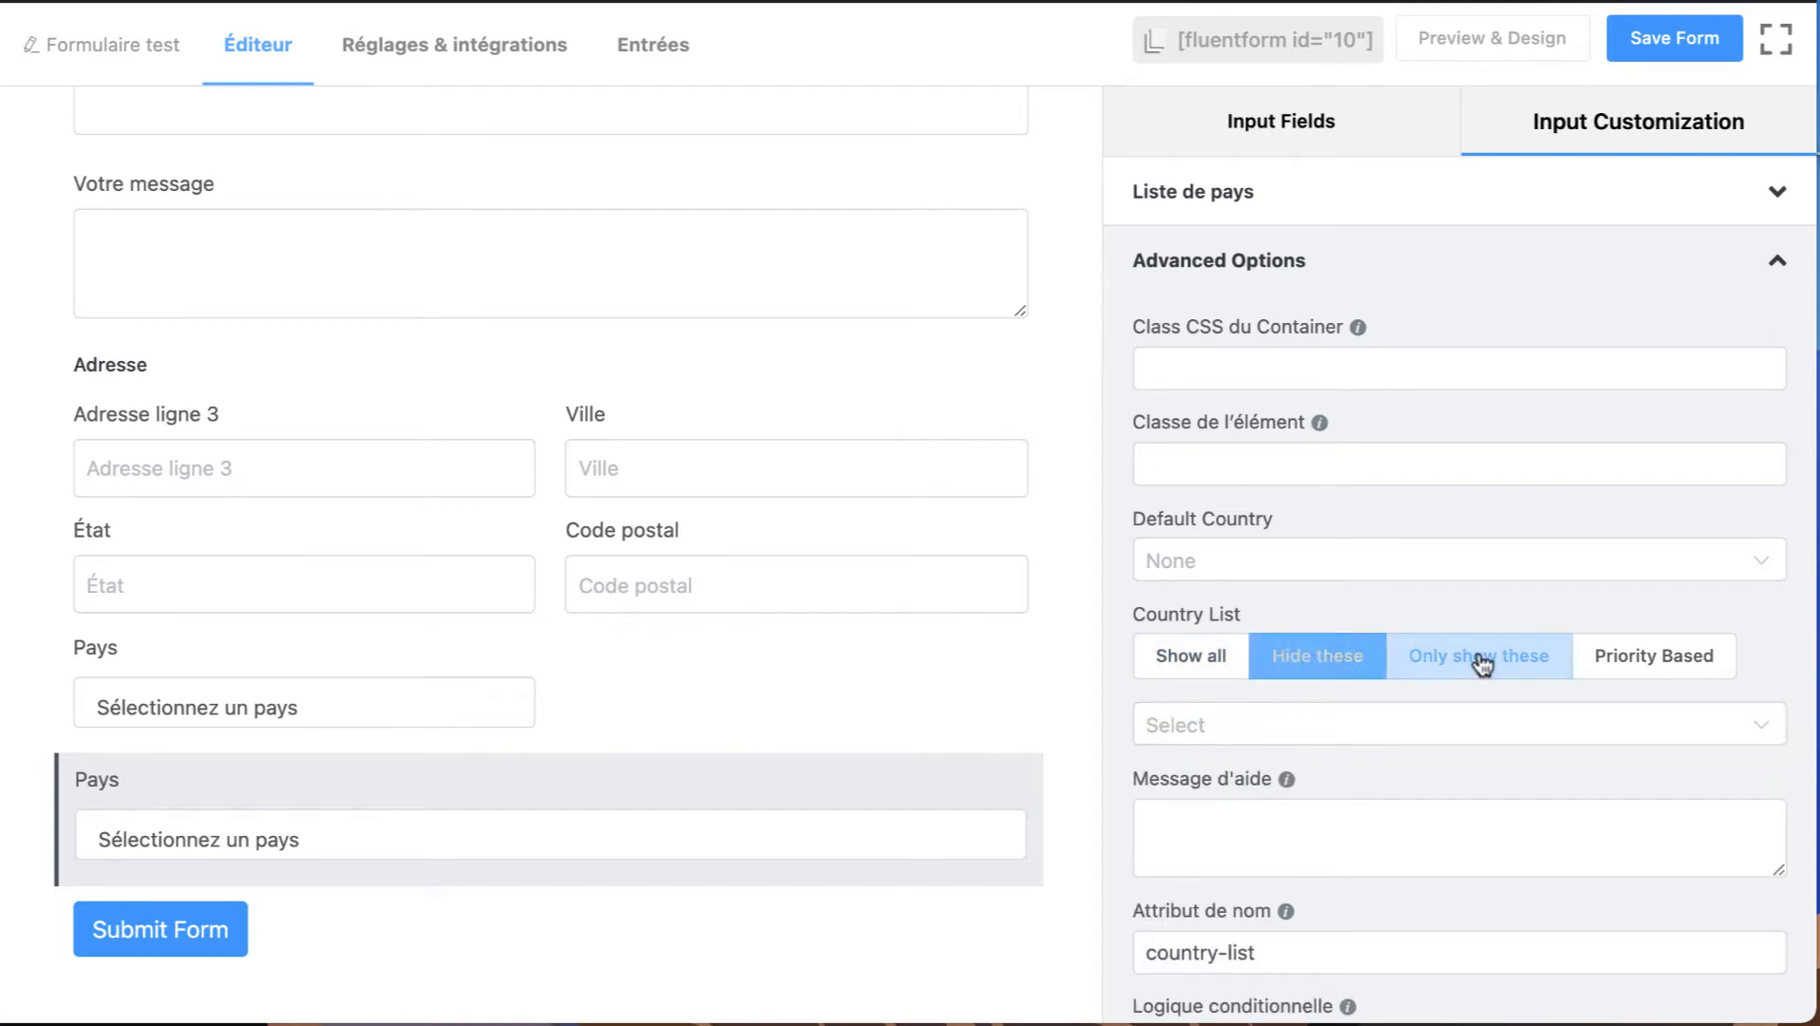
click(1199, 722)
text(bels)
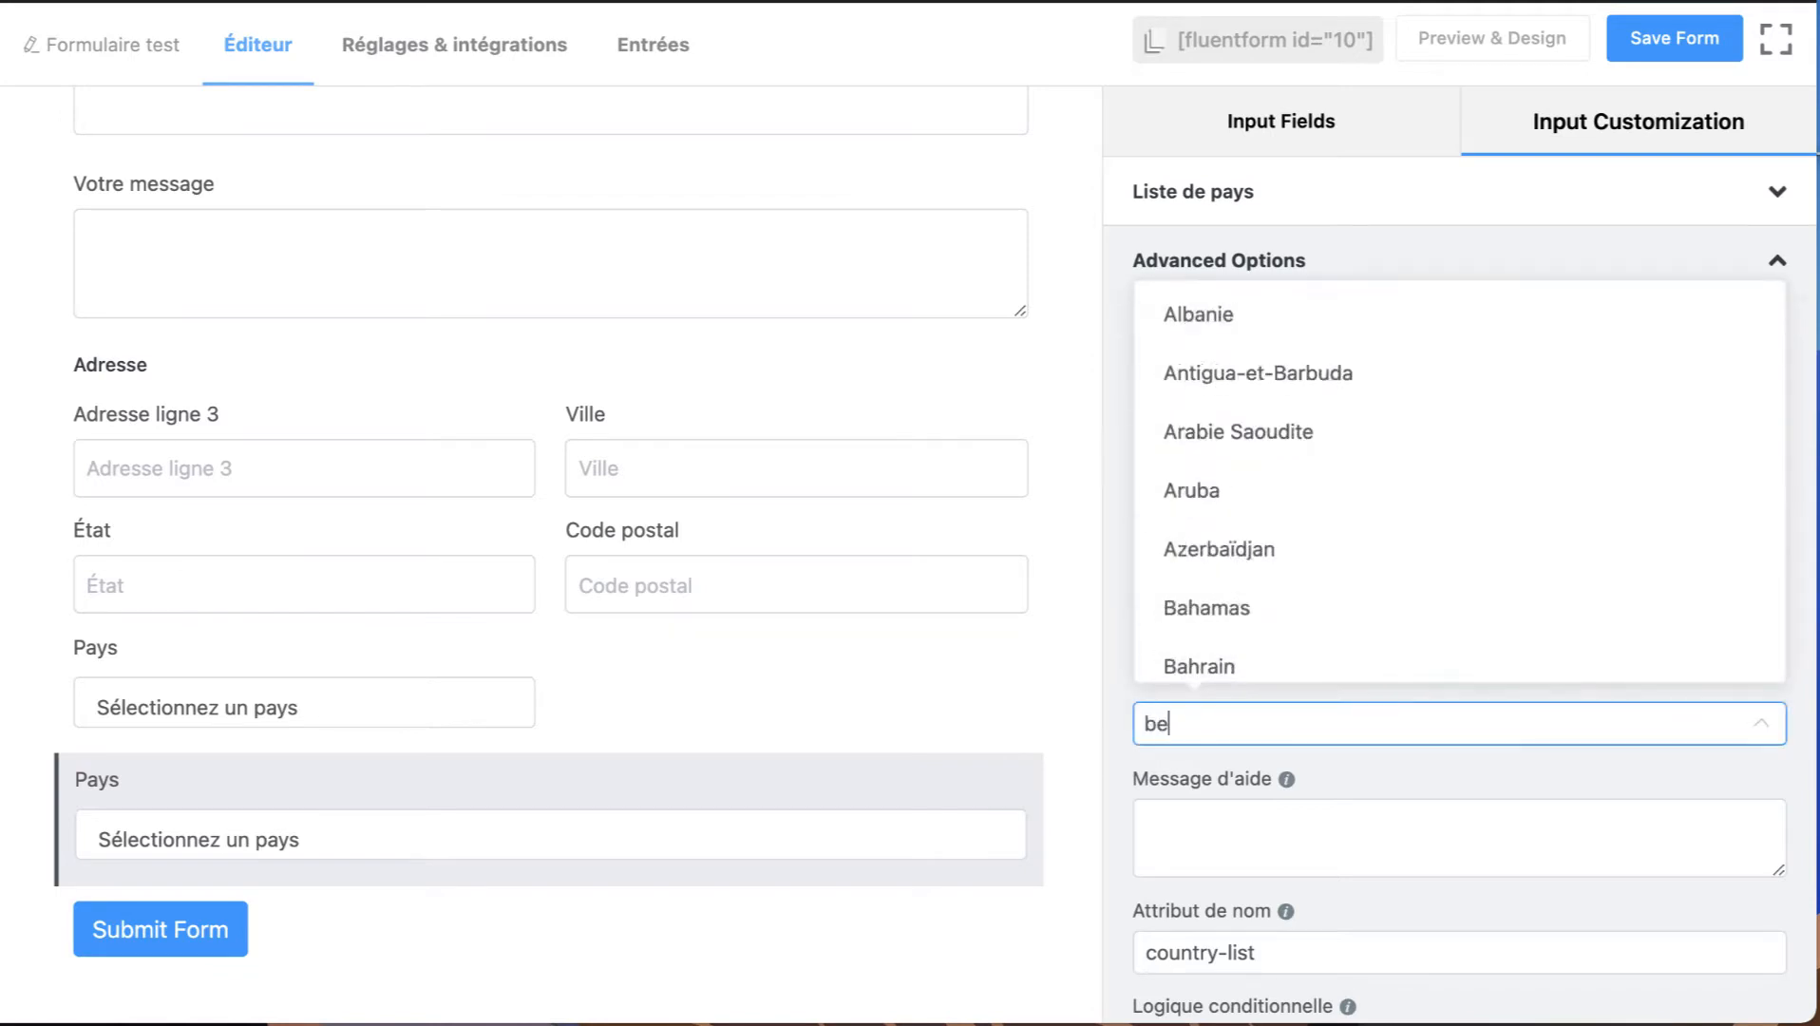
key(BackSpace)
key(BackSpace)
text(lg)
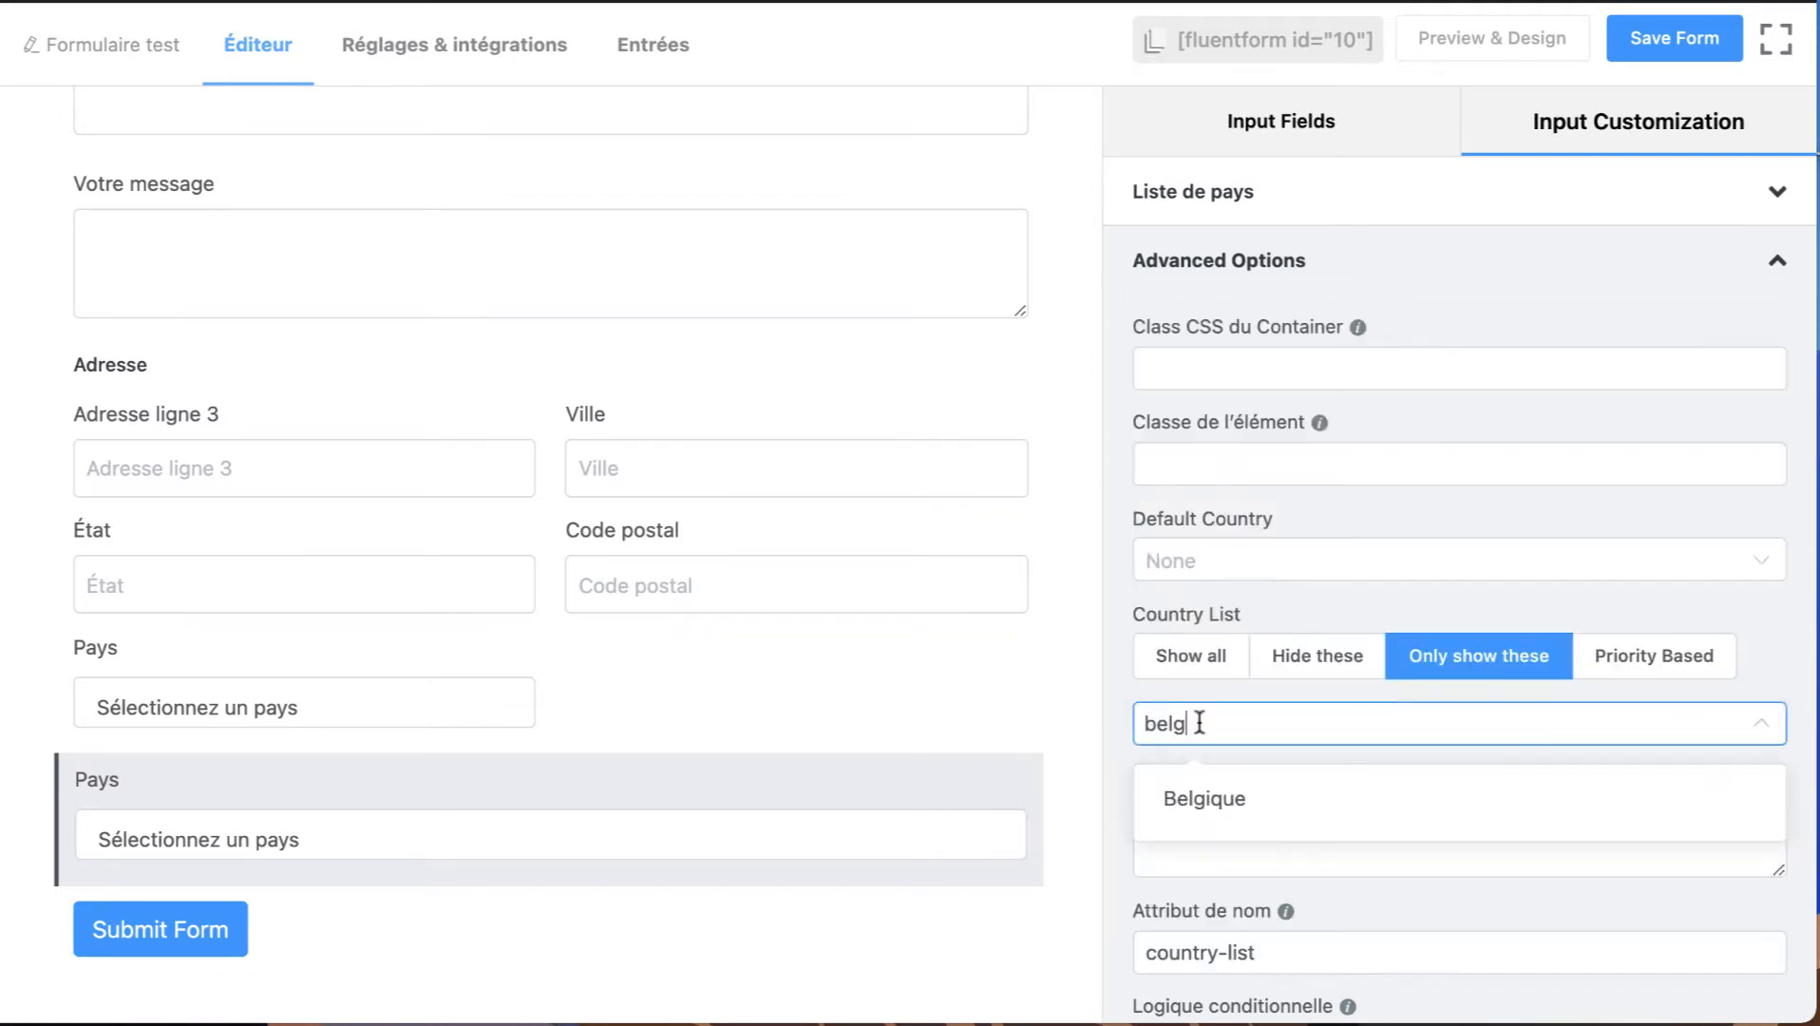
click(1272, 805)
Add France and Allemagne to the countries shown in the Liste de pays field.
text(france)
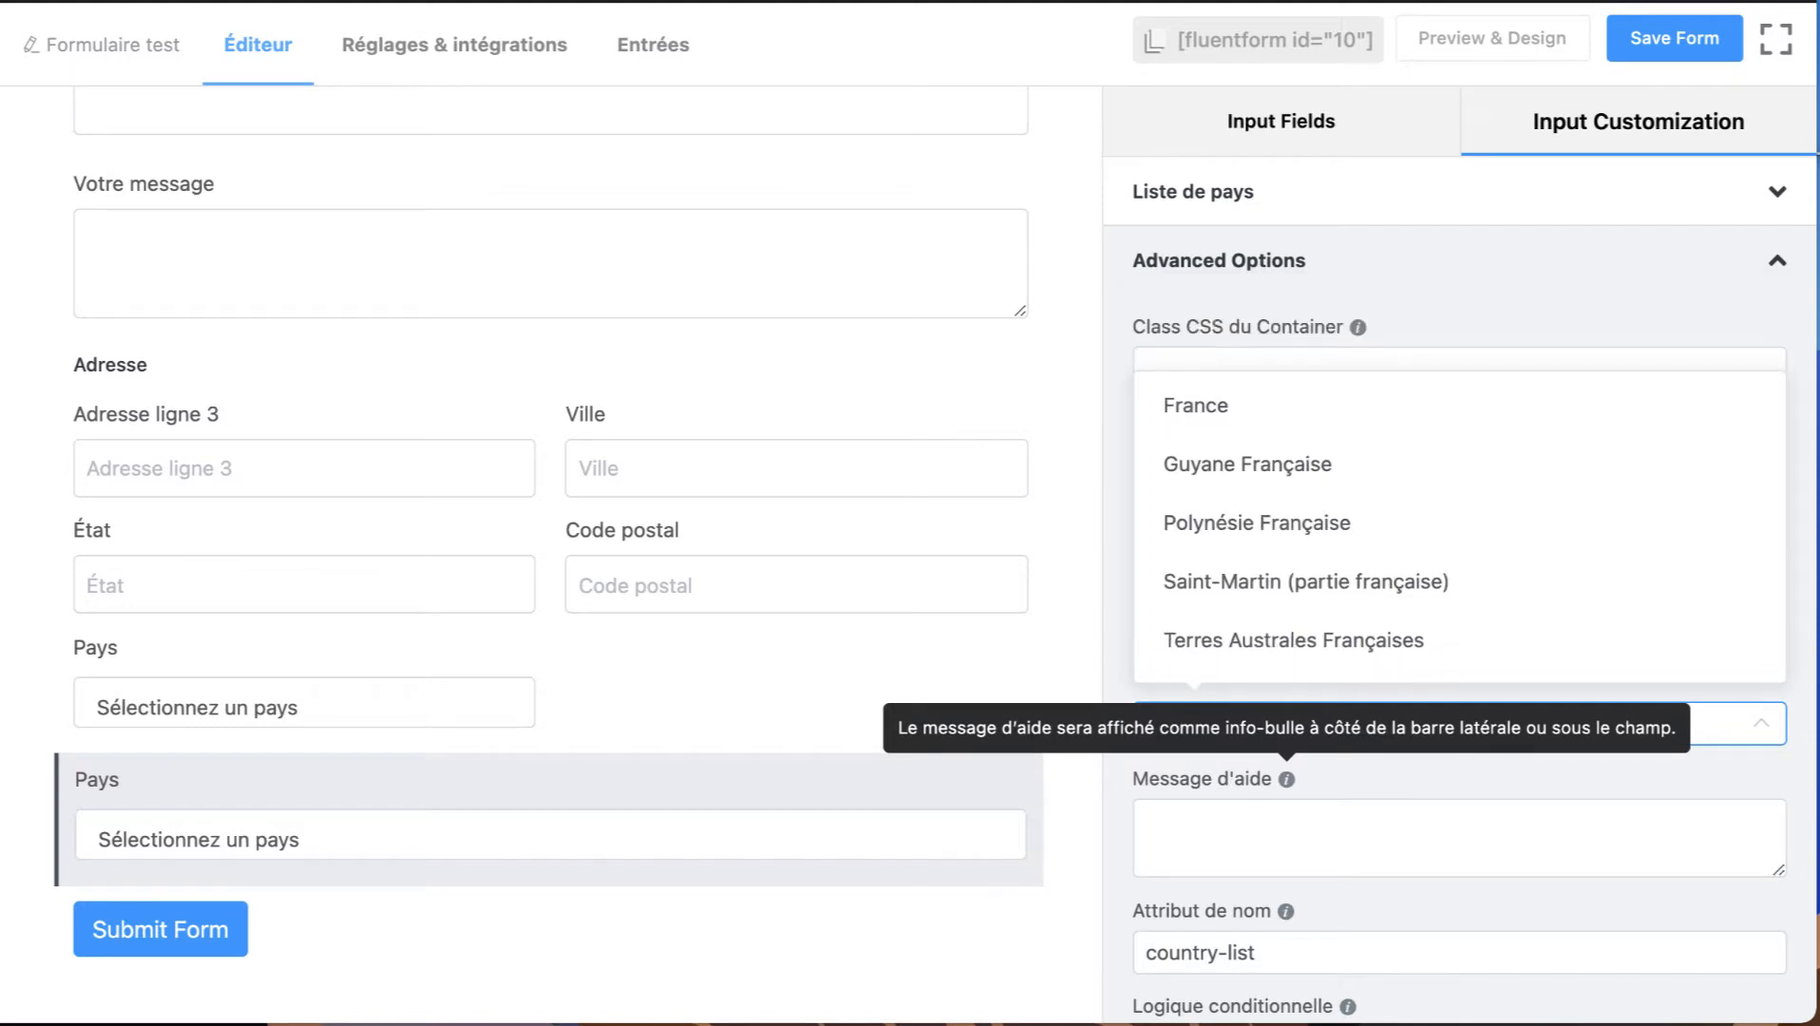
click(1207, 807)
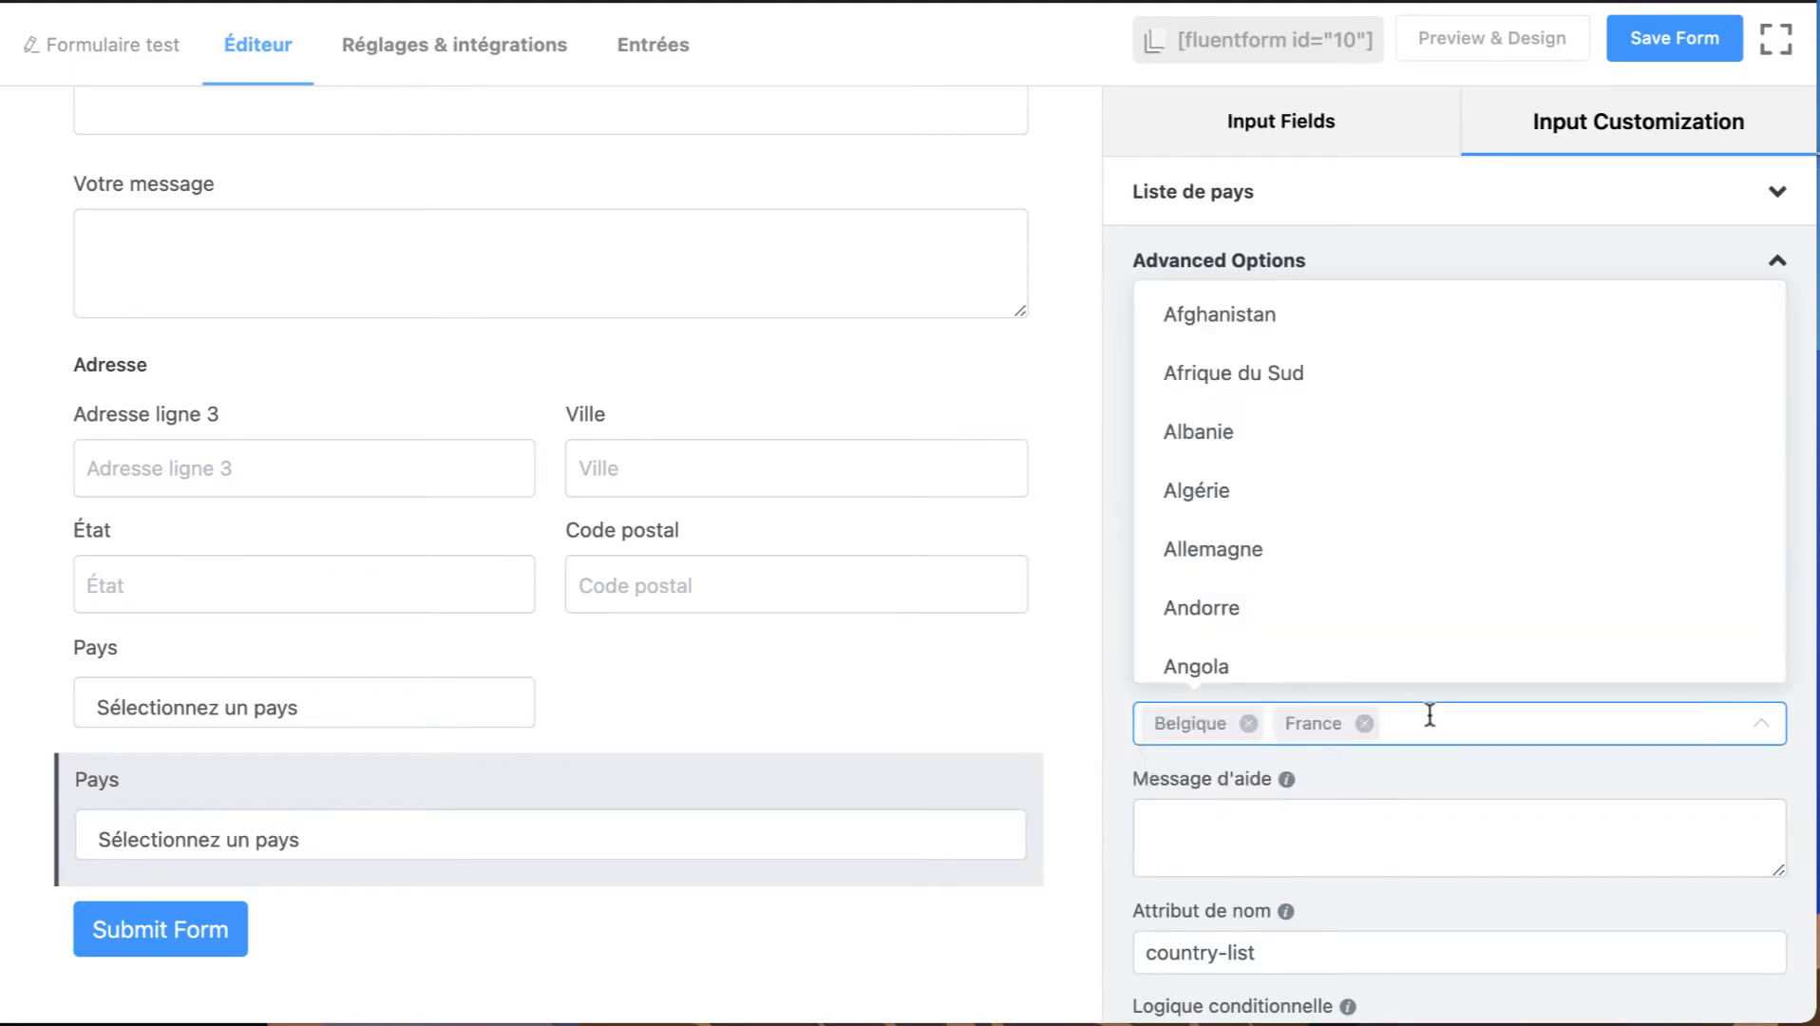
text(alle)
click(1409, 796)
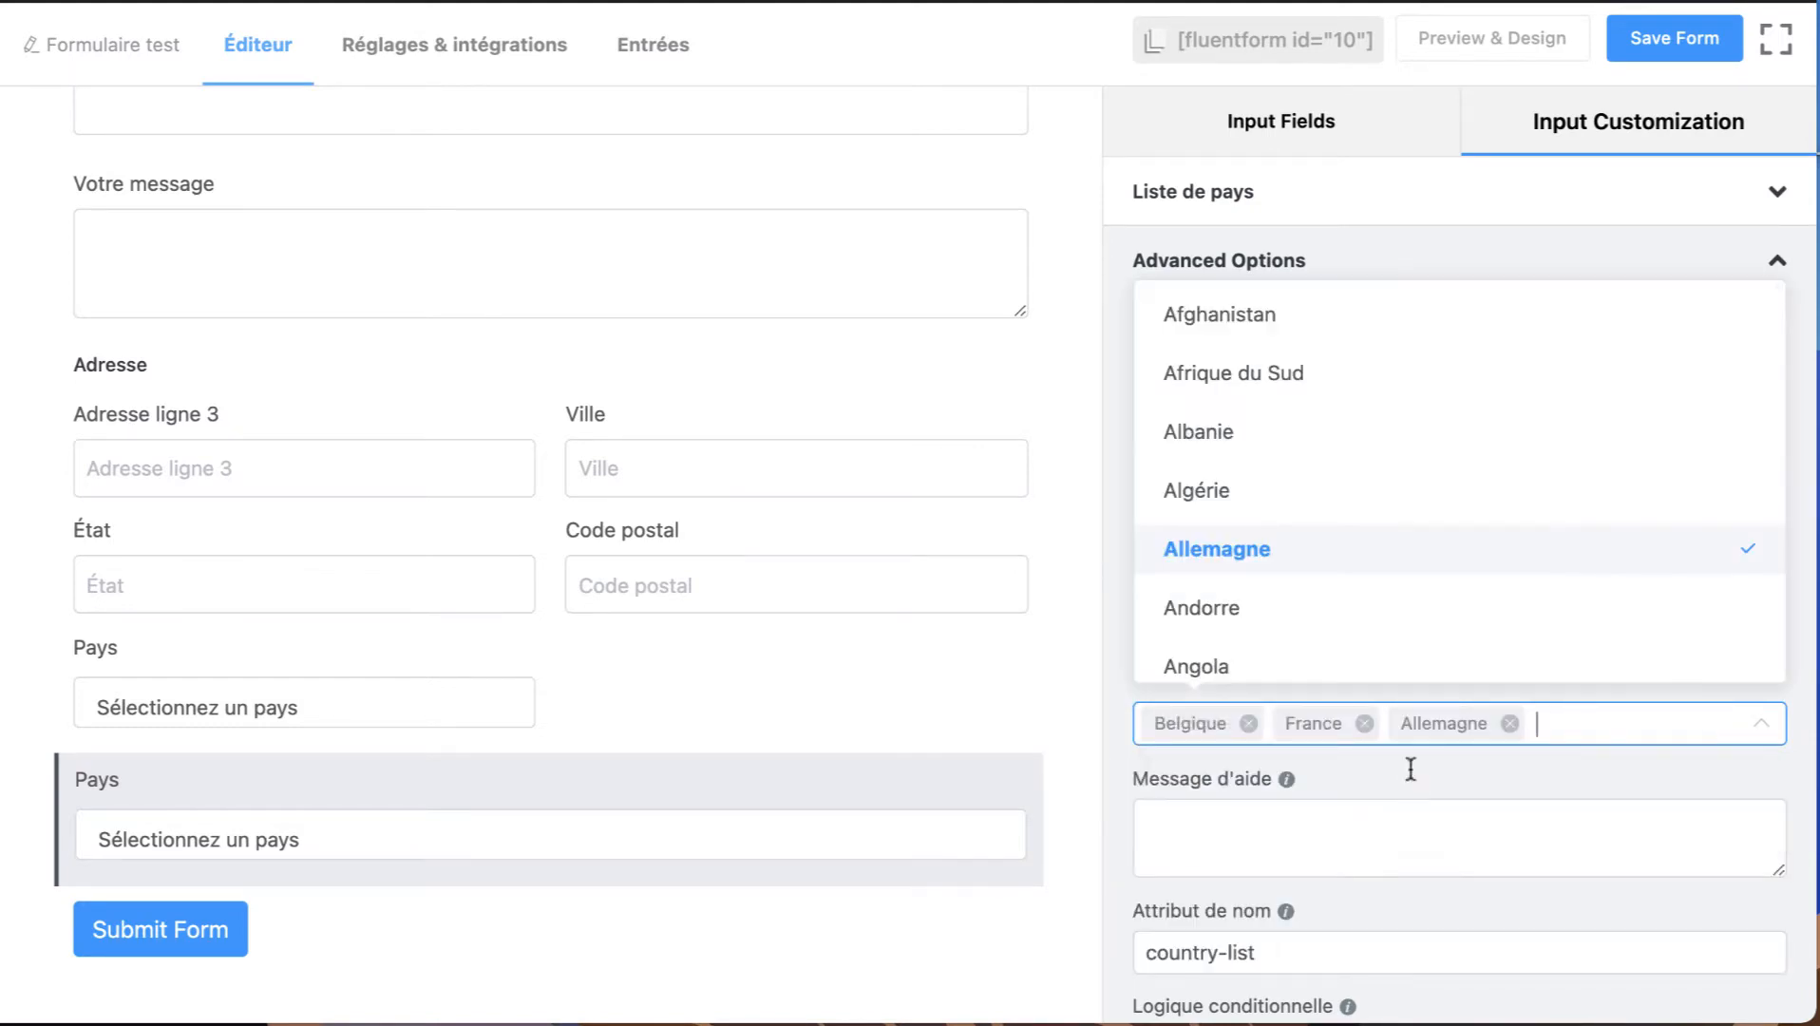
click(1435, 786)
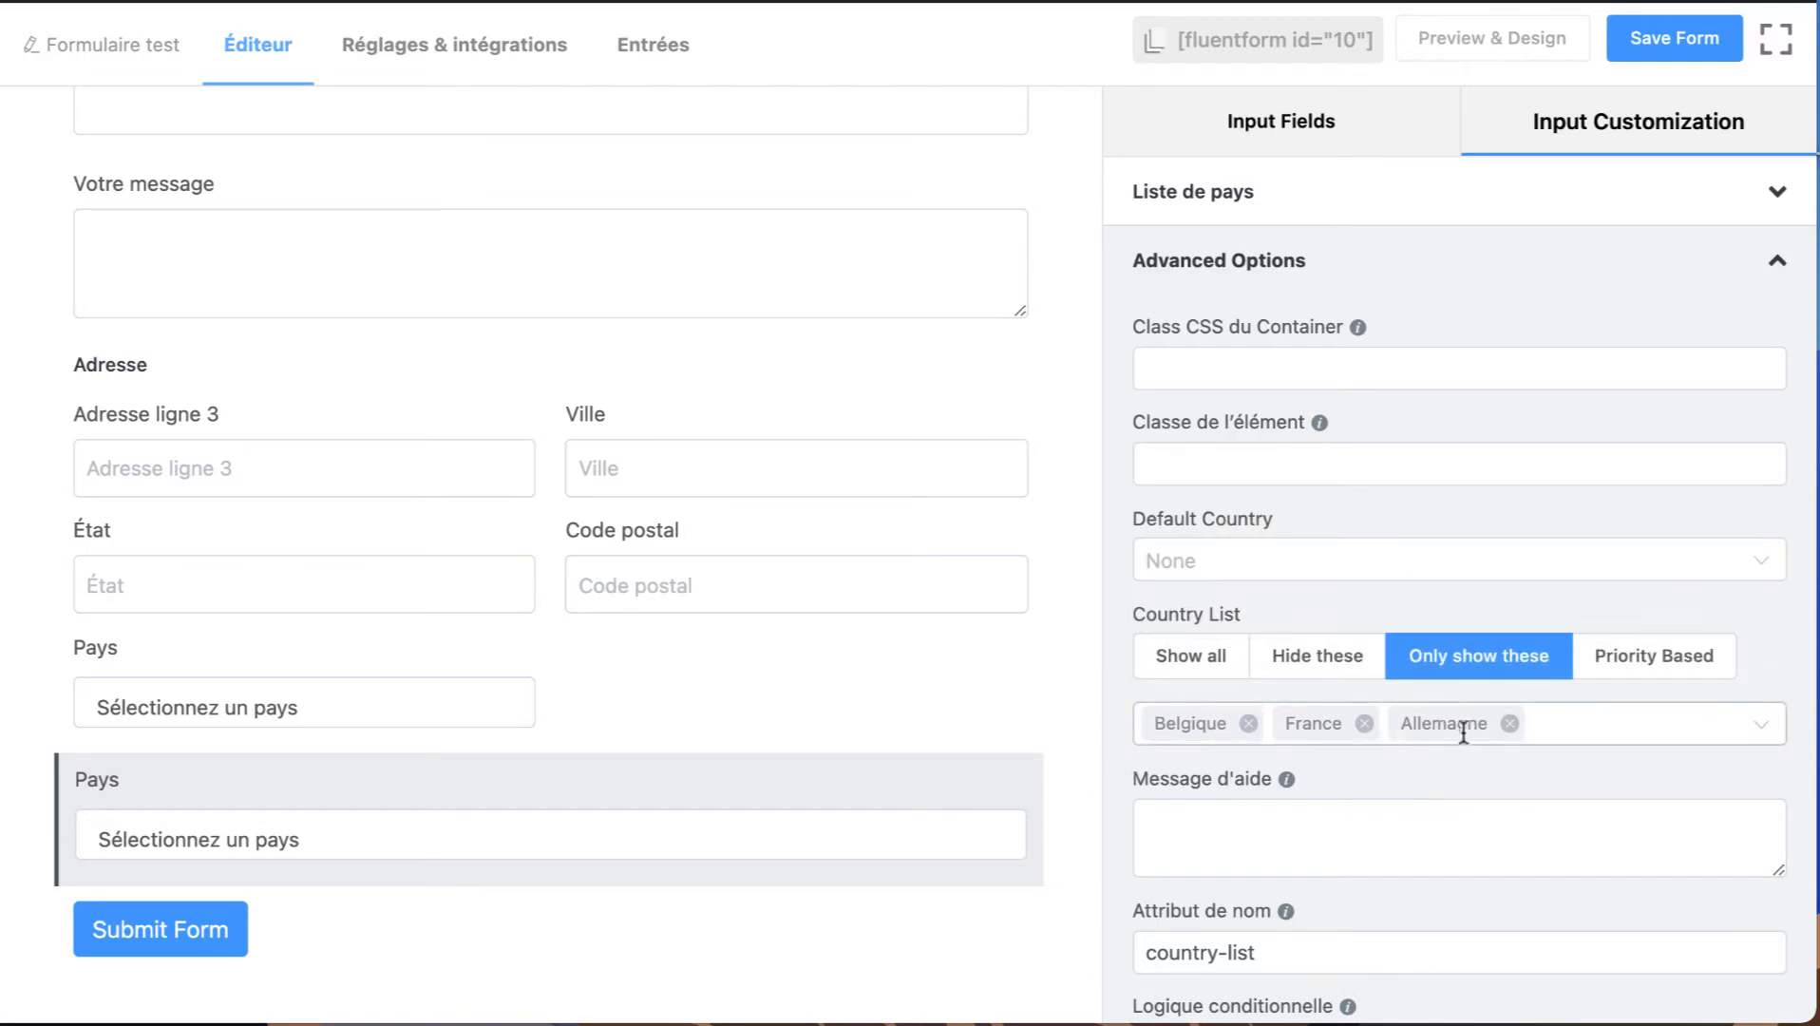
Set the help message of the Liste de pays field to "Pour faciliter l'inscription".
mouse_move(351, 790)
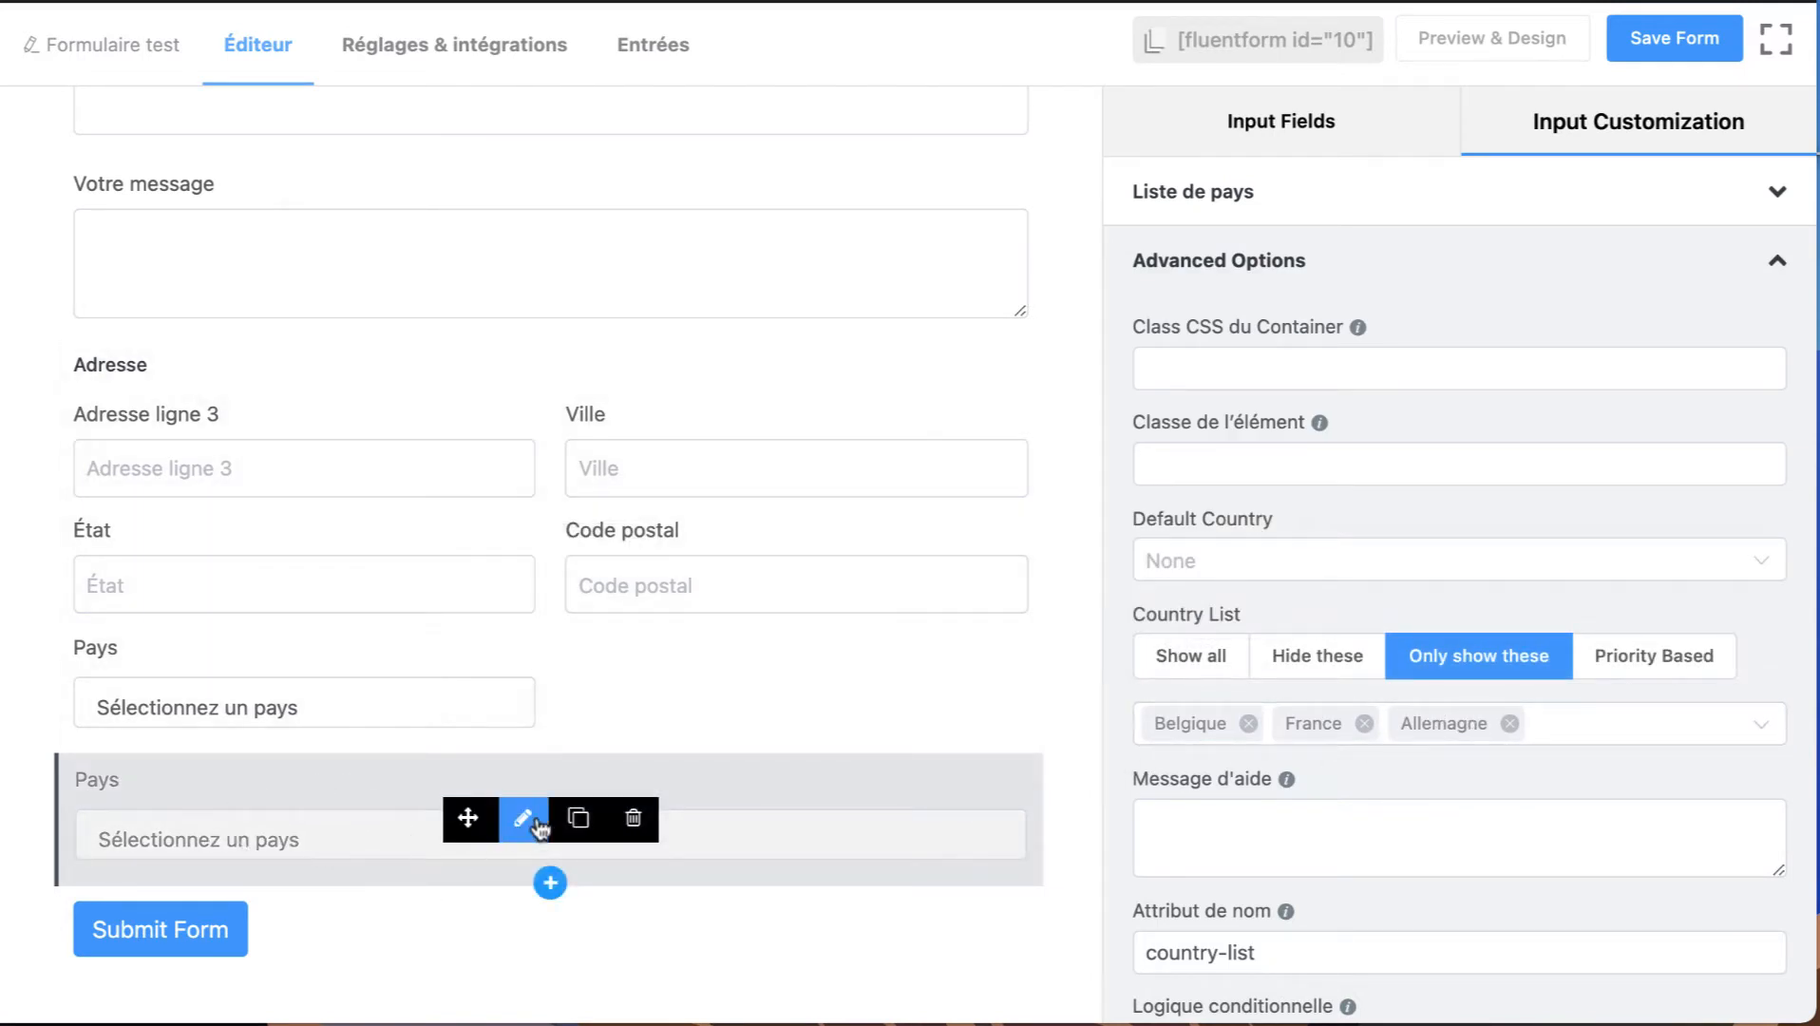
scroll(1336, 849, down, 2)
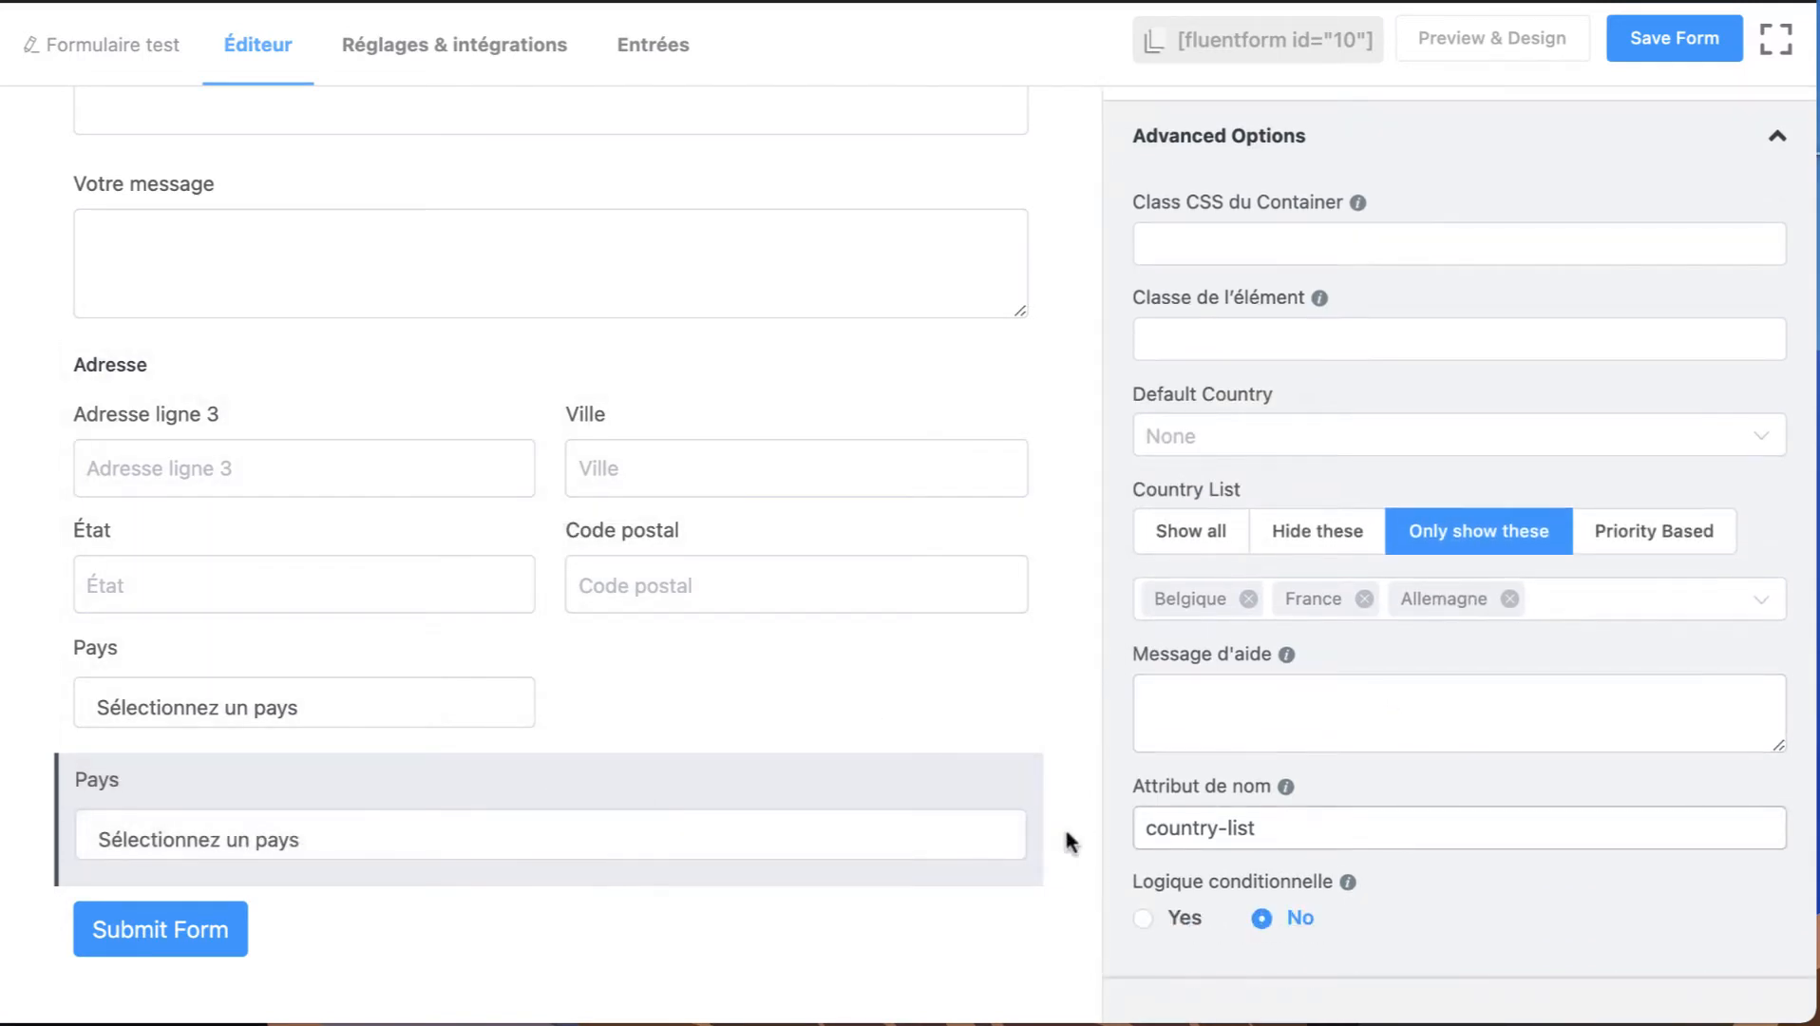
scroll(1277, 674, up, 1)
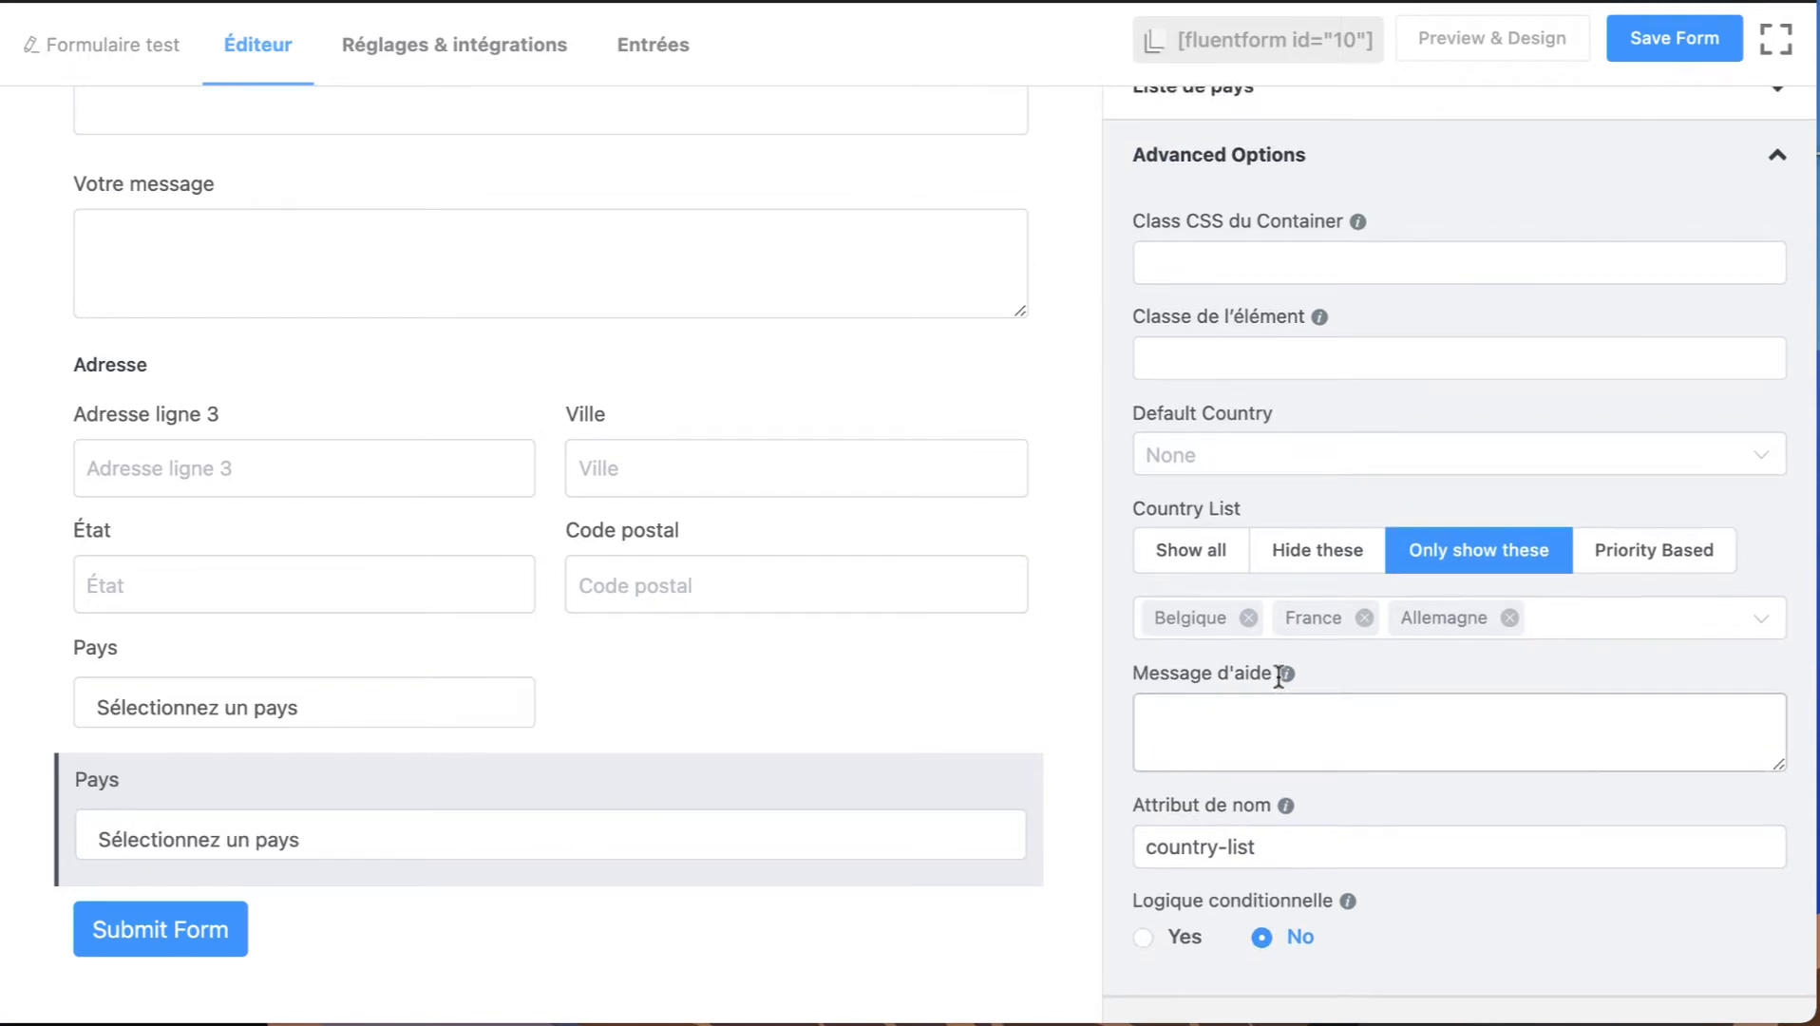
click(1238, 731)
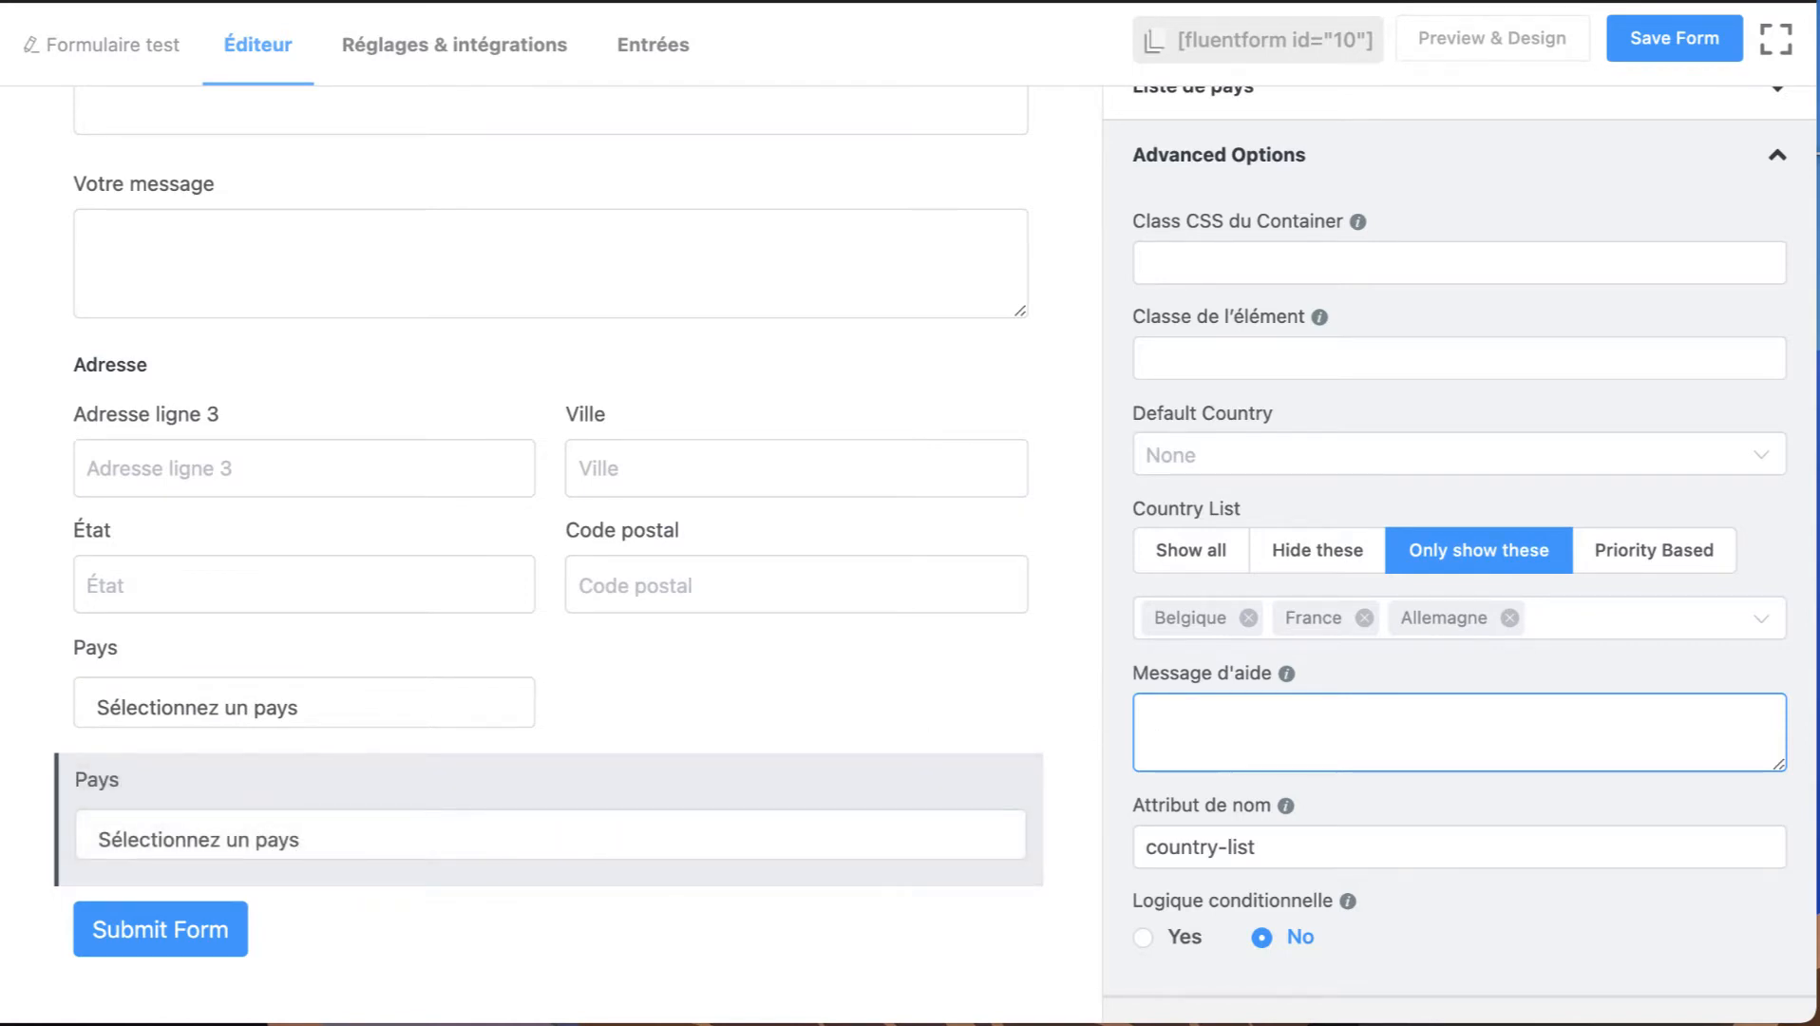
text(Pour faciliter l'inscription)
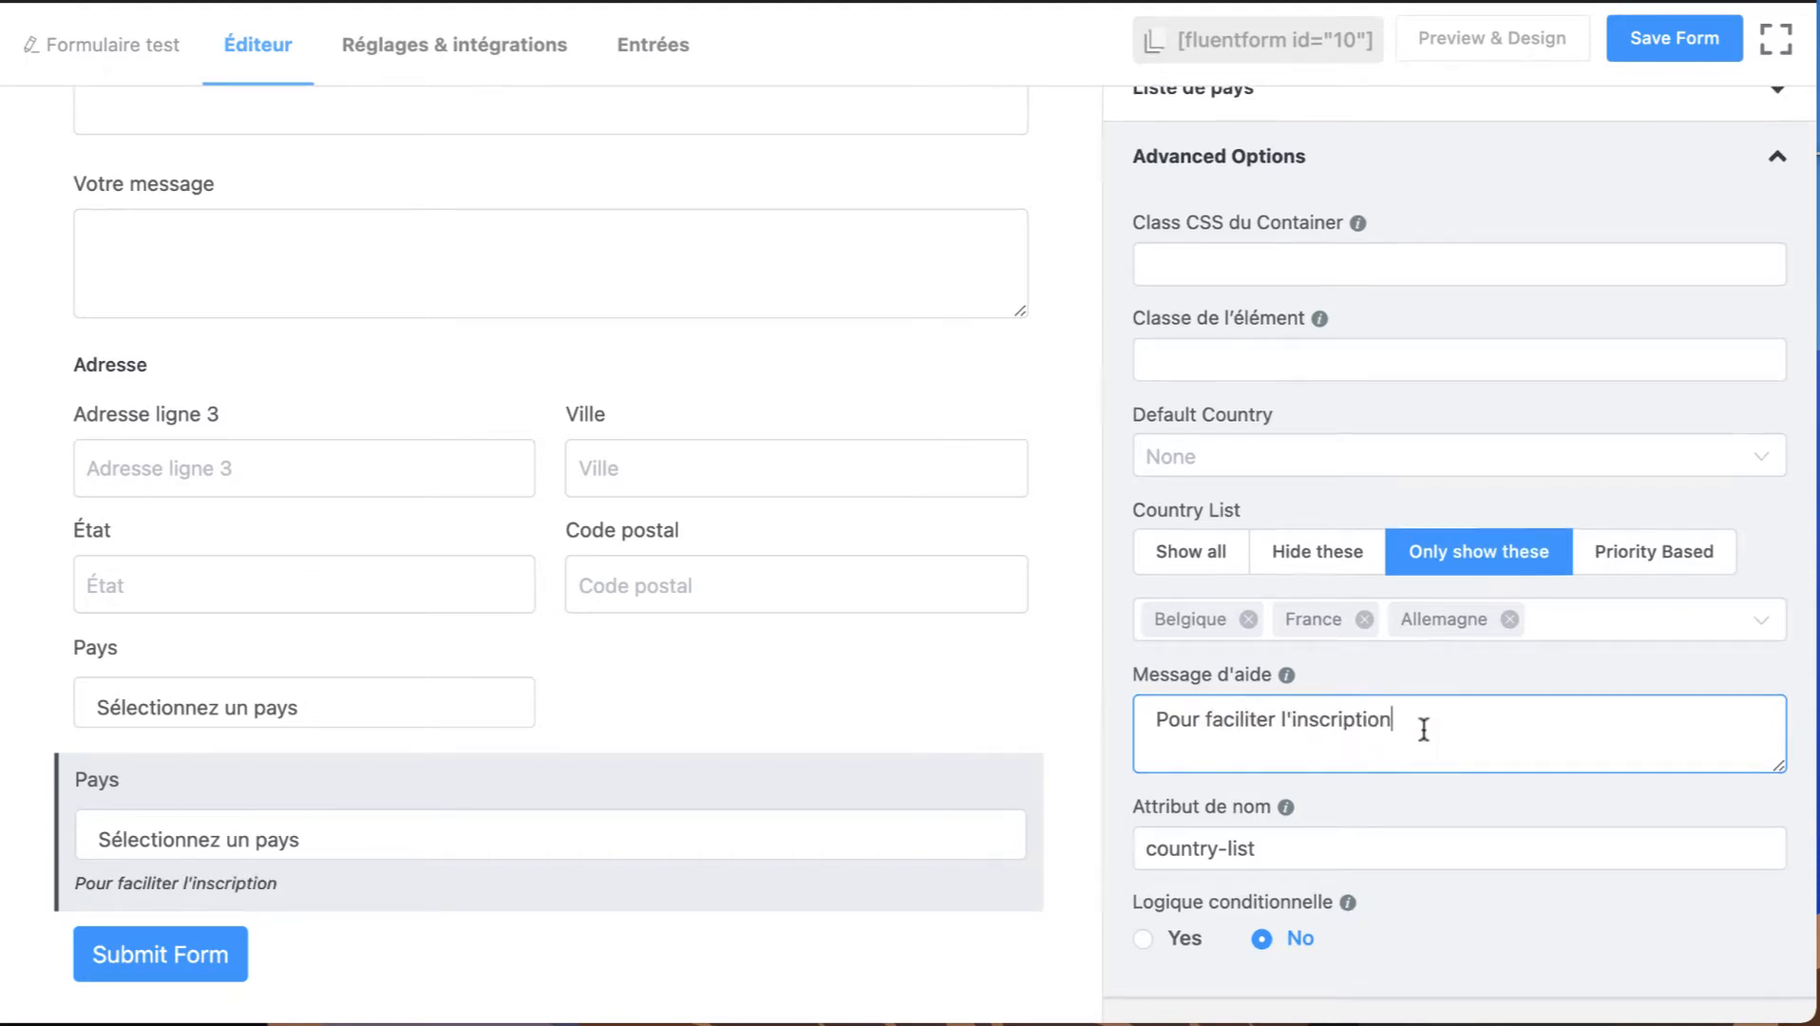
Add a Champ numérique field below the Liste de pays field and open it to review its customization settings.
scroll(1422, 731, up, 2)
click(1279, 123)
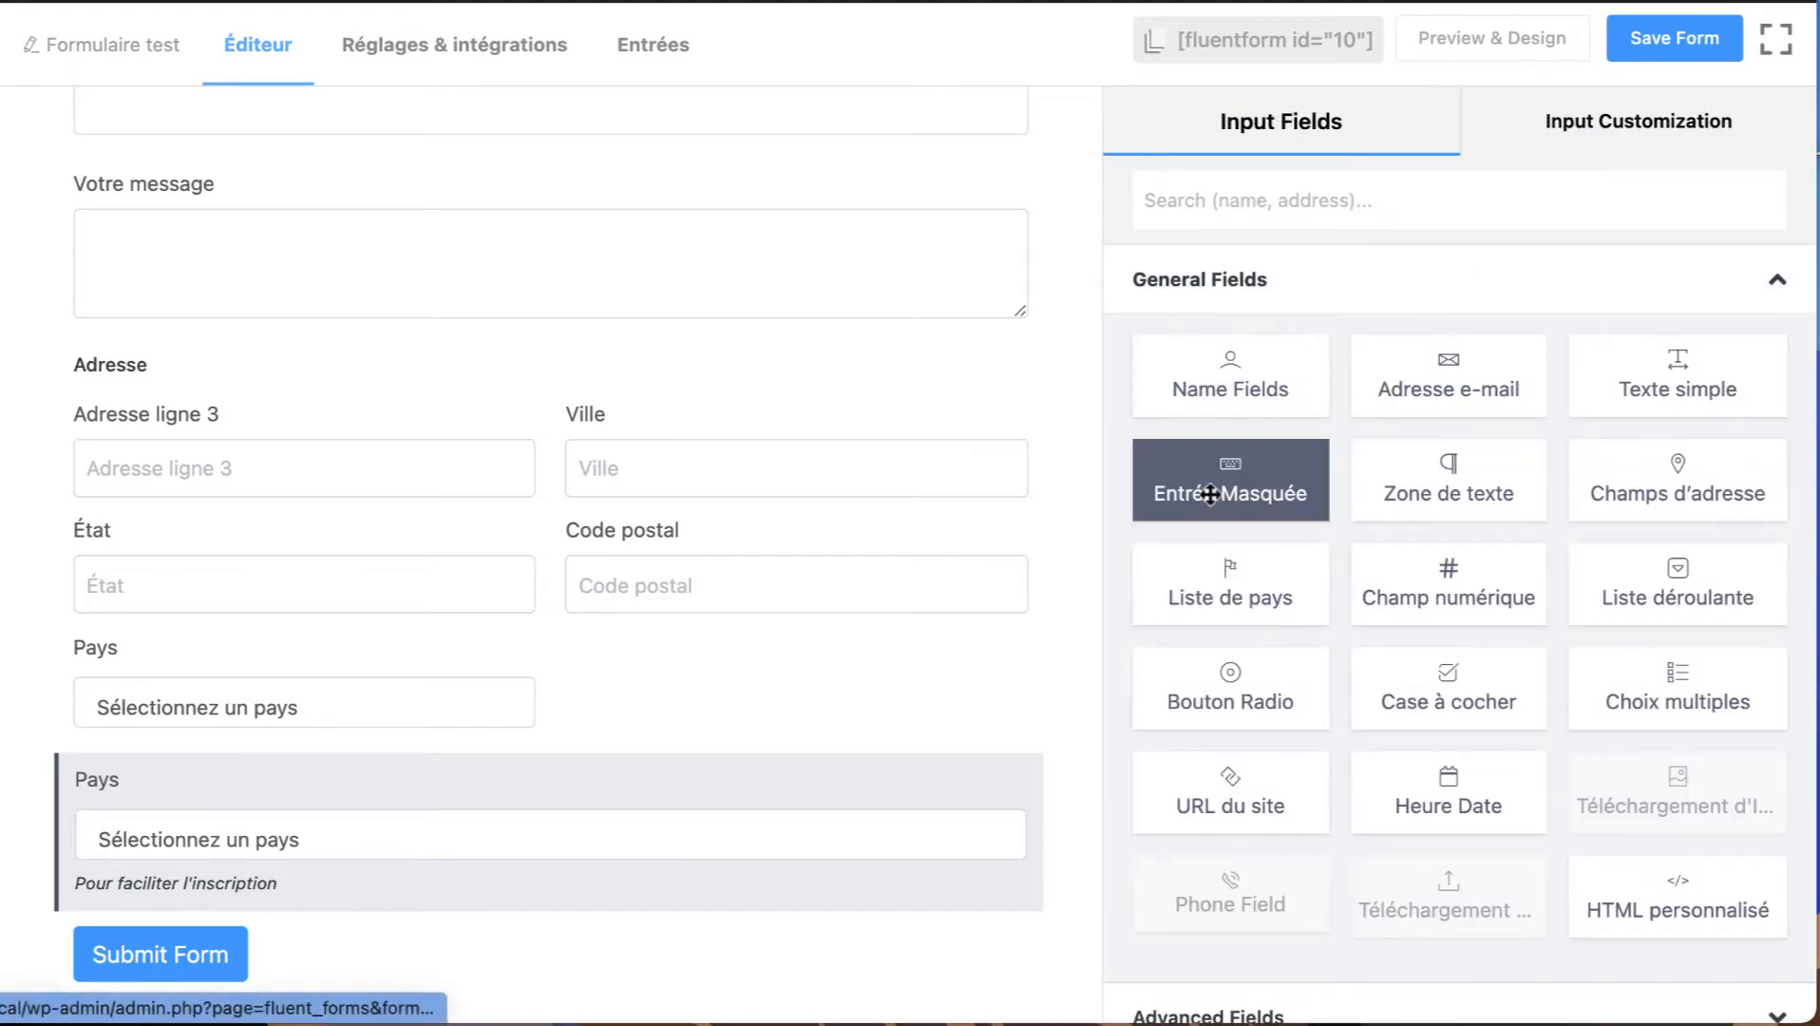
drag(1472, 583, 589, 603)
click(522, 836)
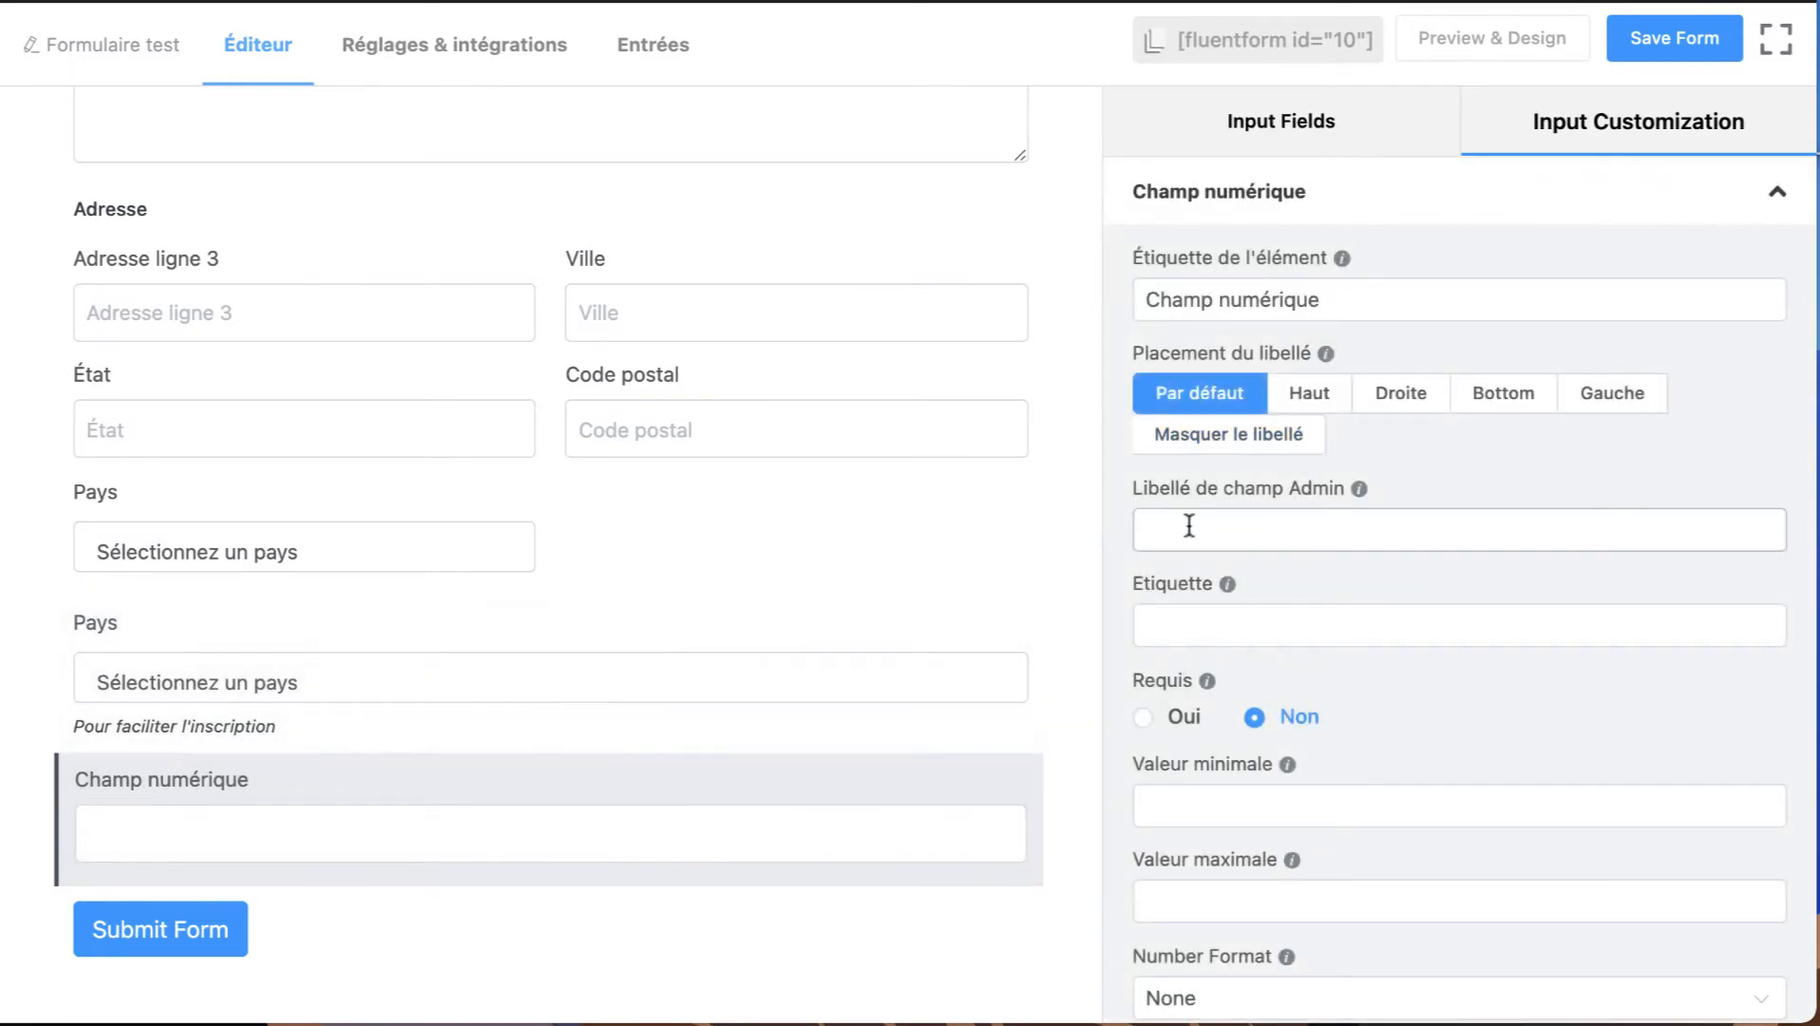
scroll(1324, 685, down, 3)
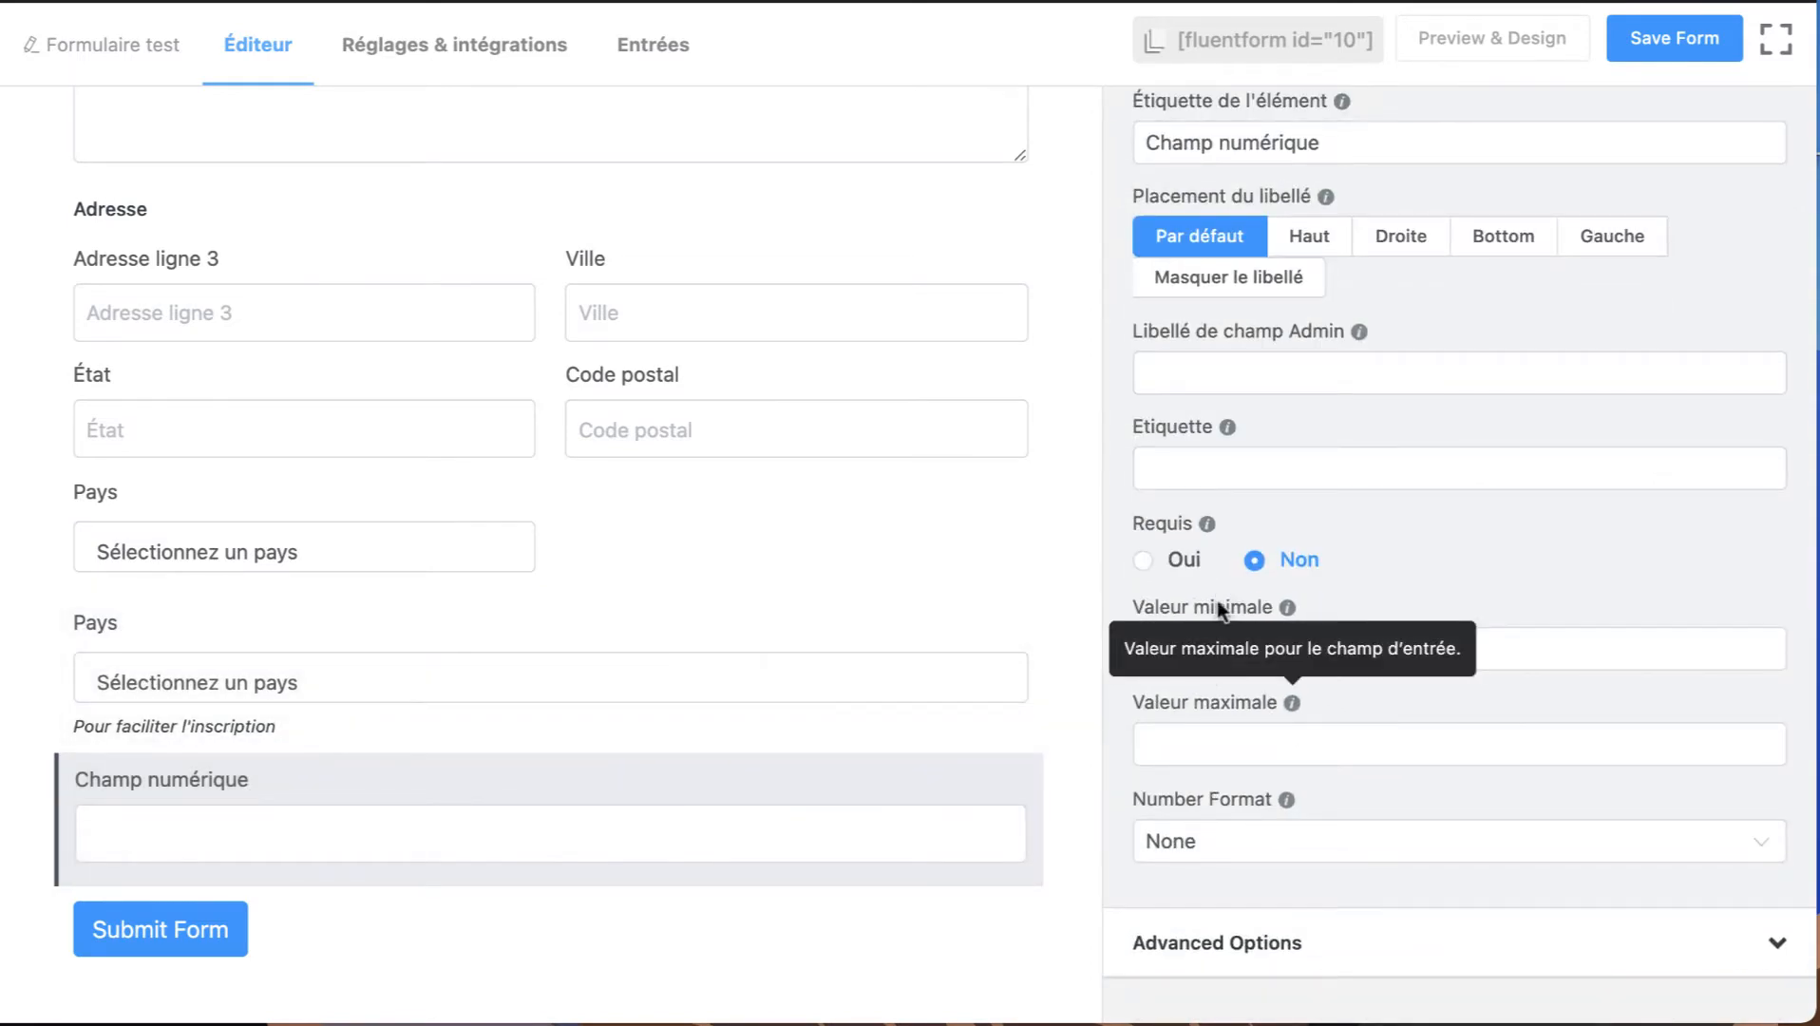
scroll(1347, 328, up, 3)
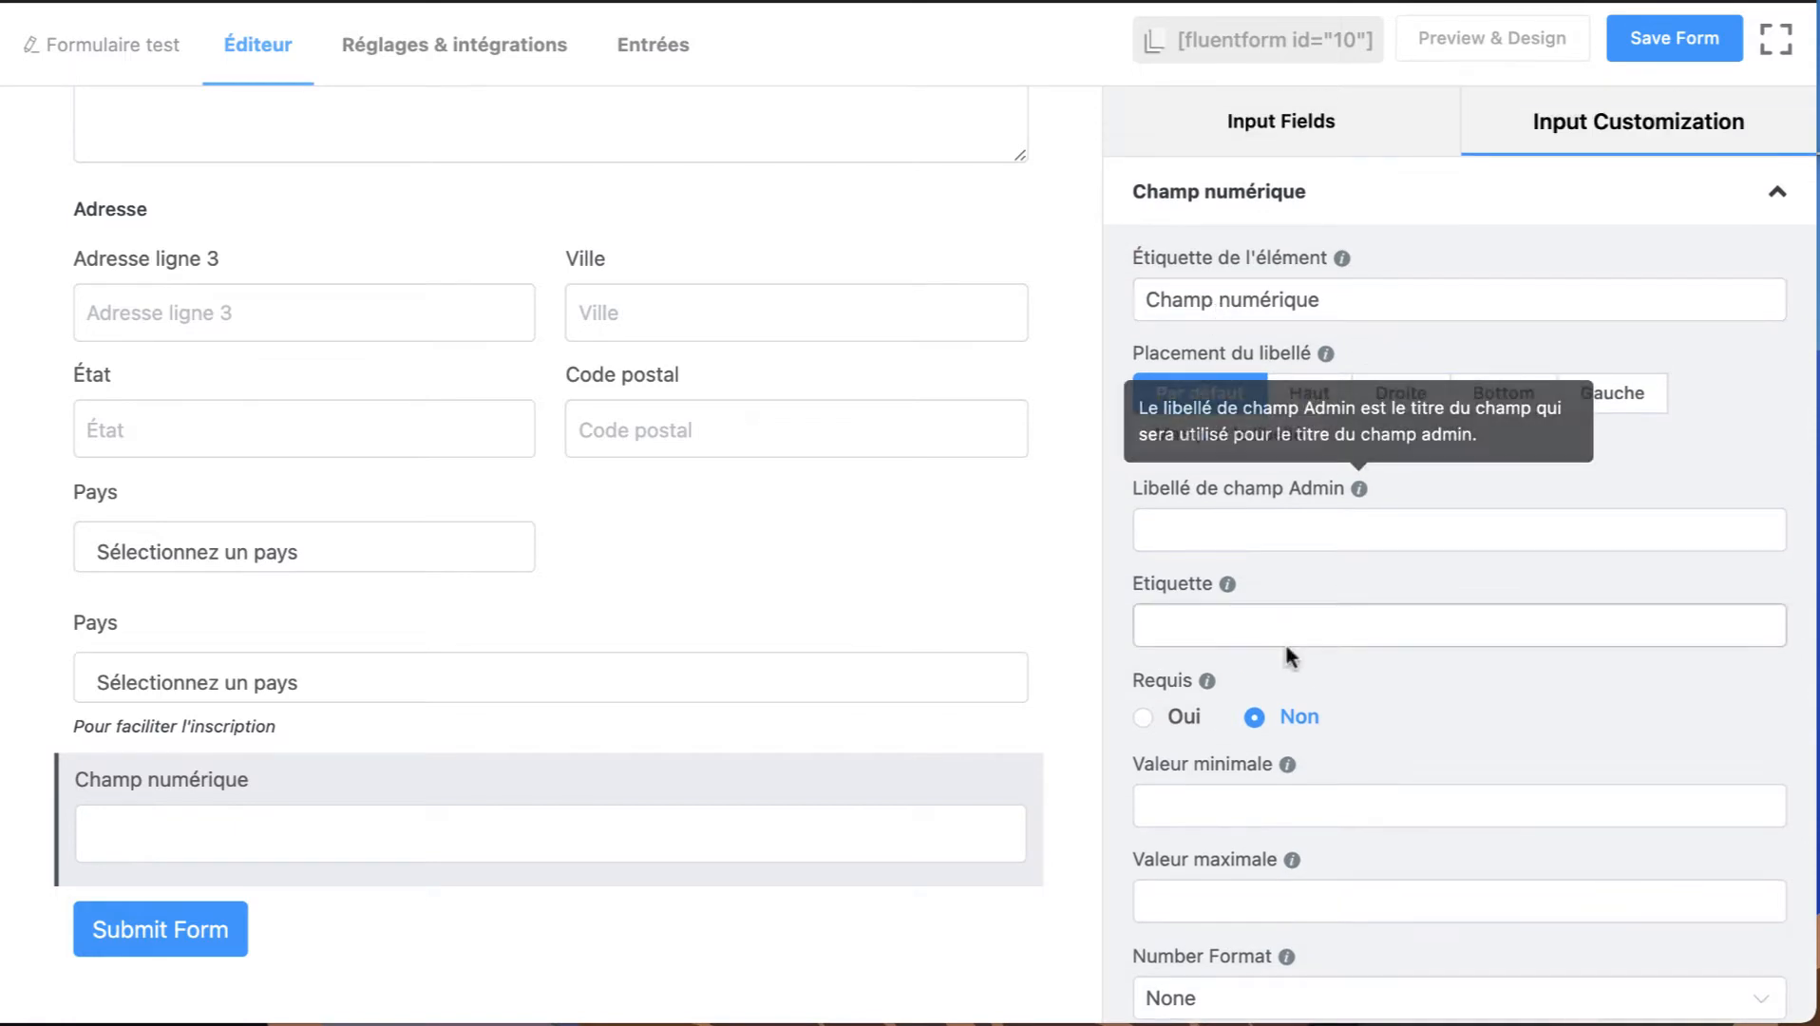
scroll(1286, 648, down, 3)
mouse_move(447, 833)
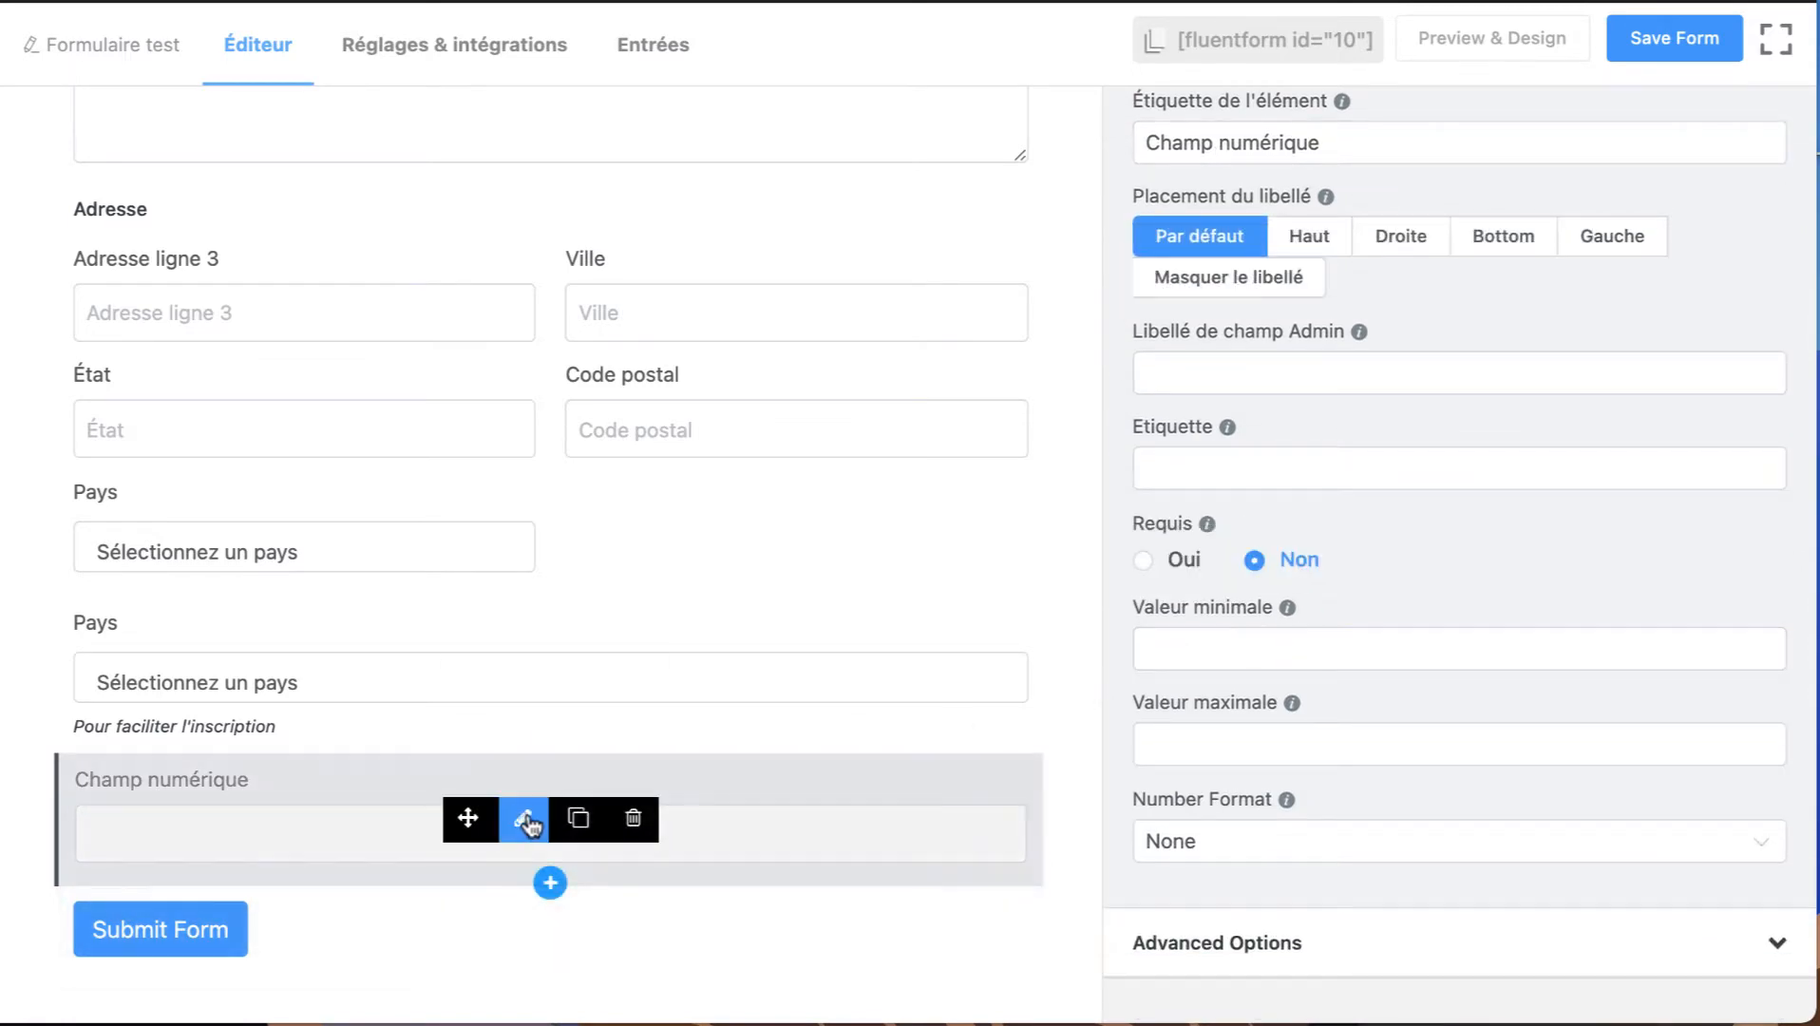
Add a Liste déroulante field below the numeric field and open it for customization.
click(1273, 137)
scroll(1386, 832, down, 2)
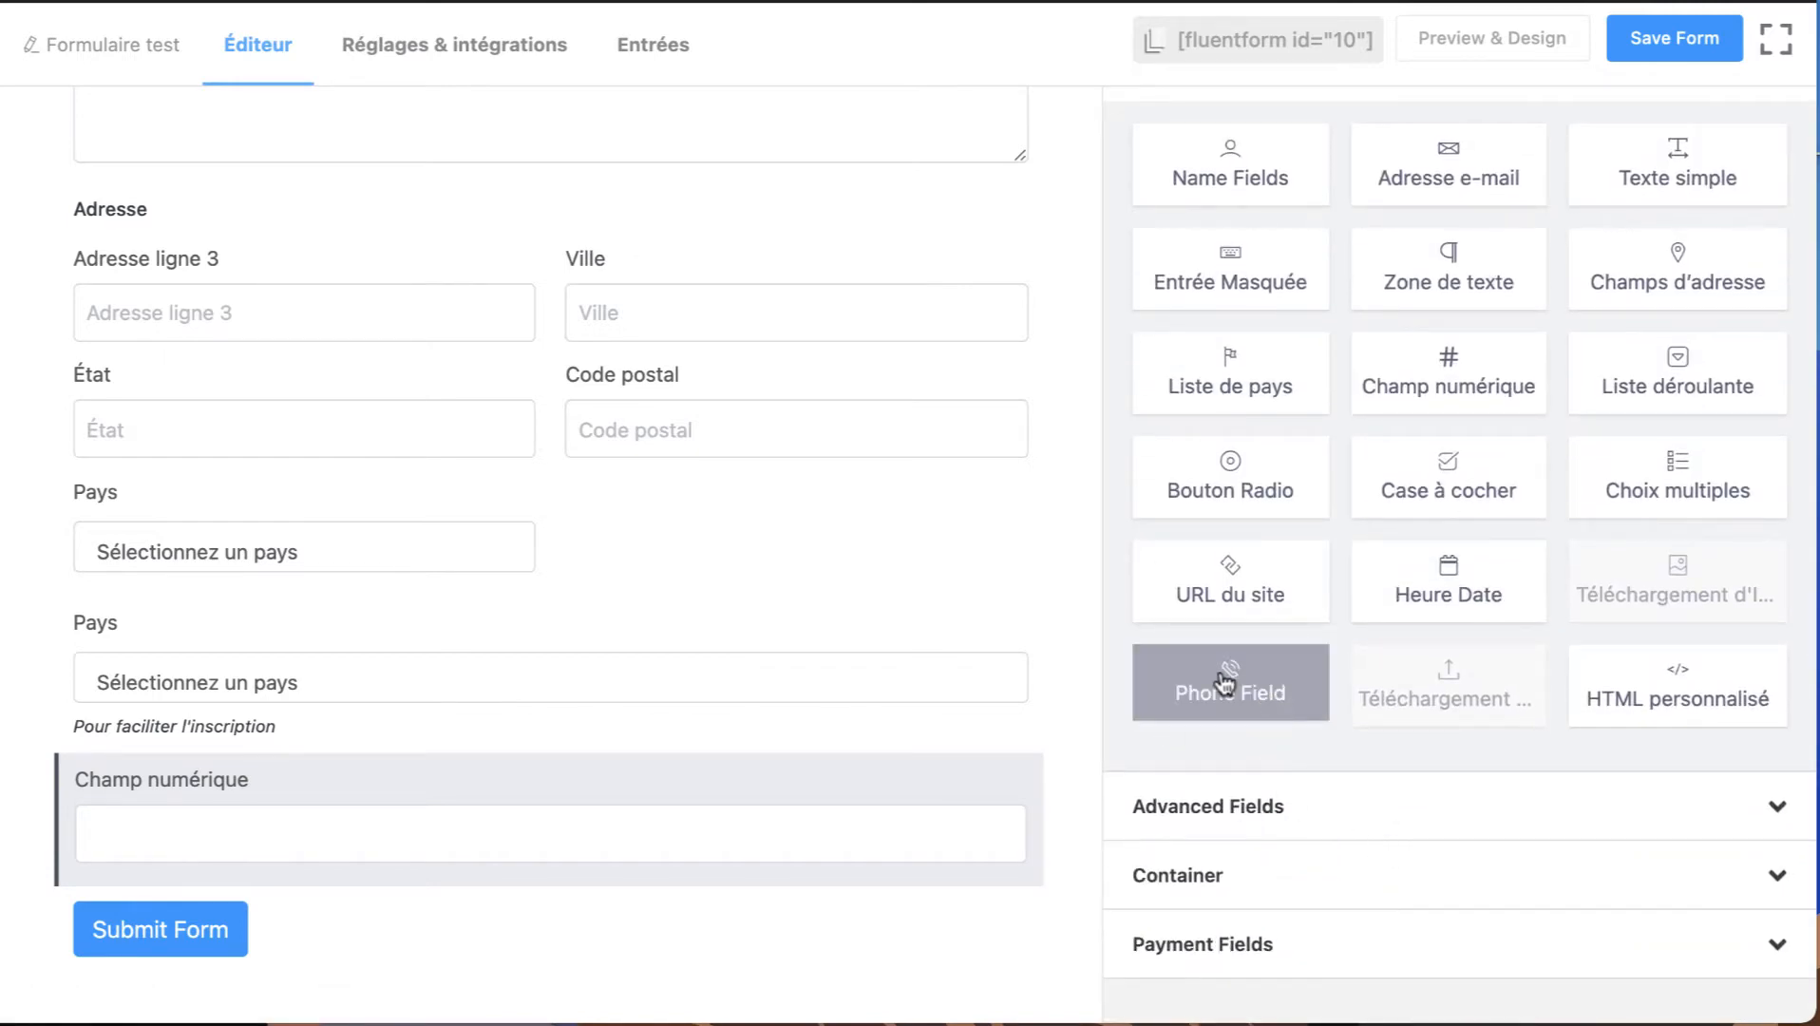
mouse_move(264, 844)
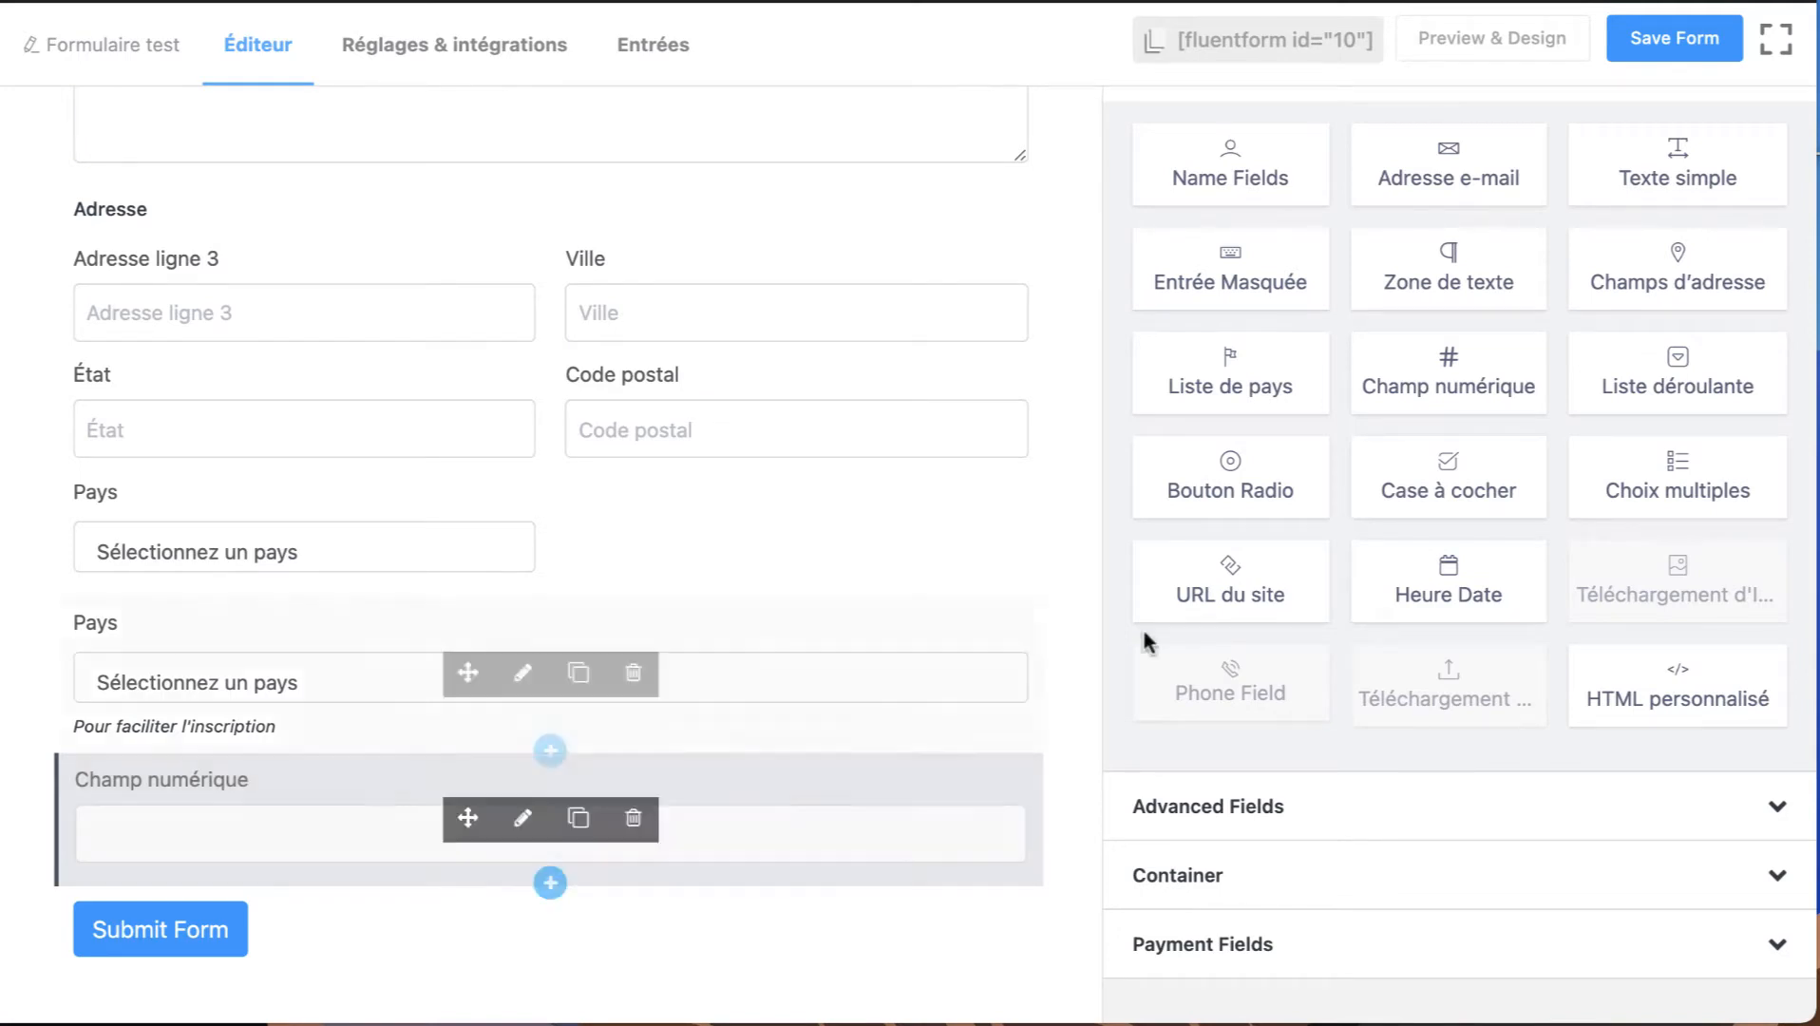
click(1705, 377)
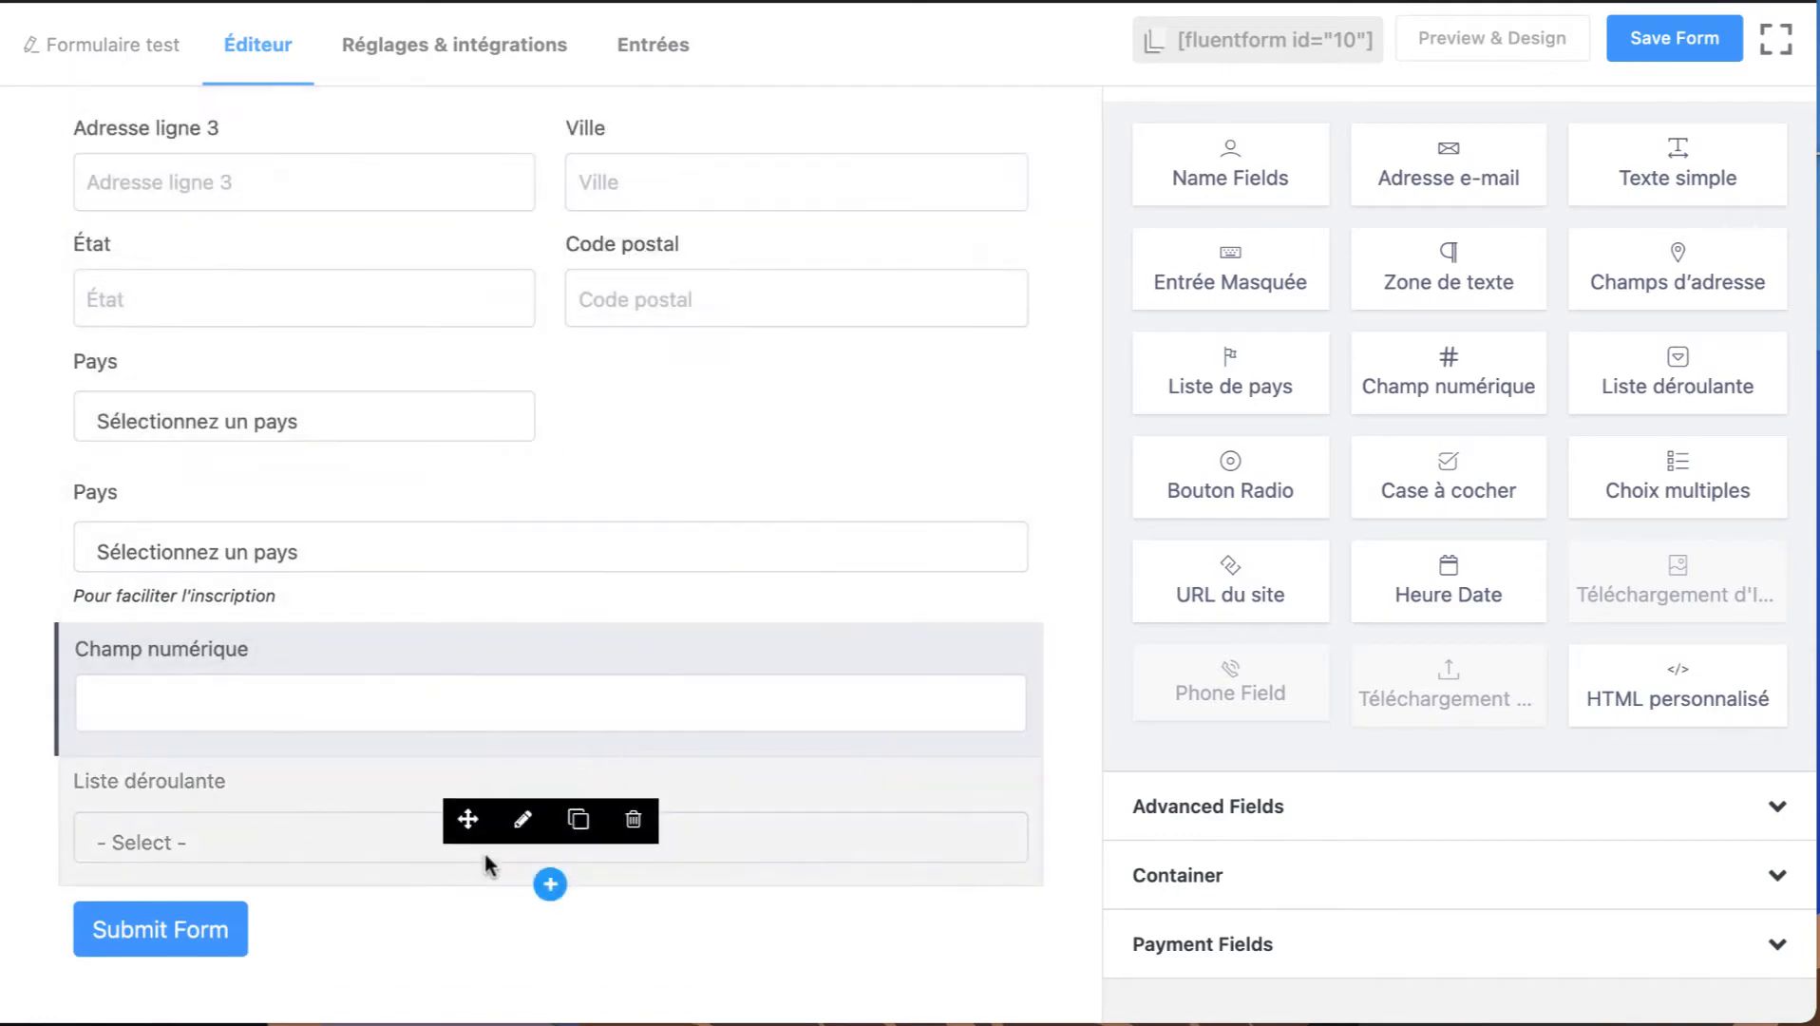
click(523, 822)
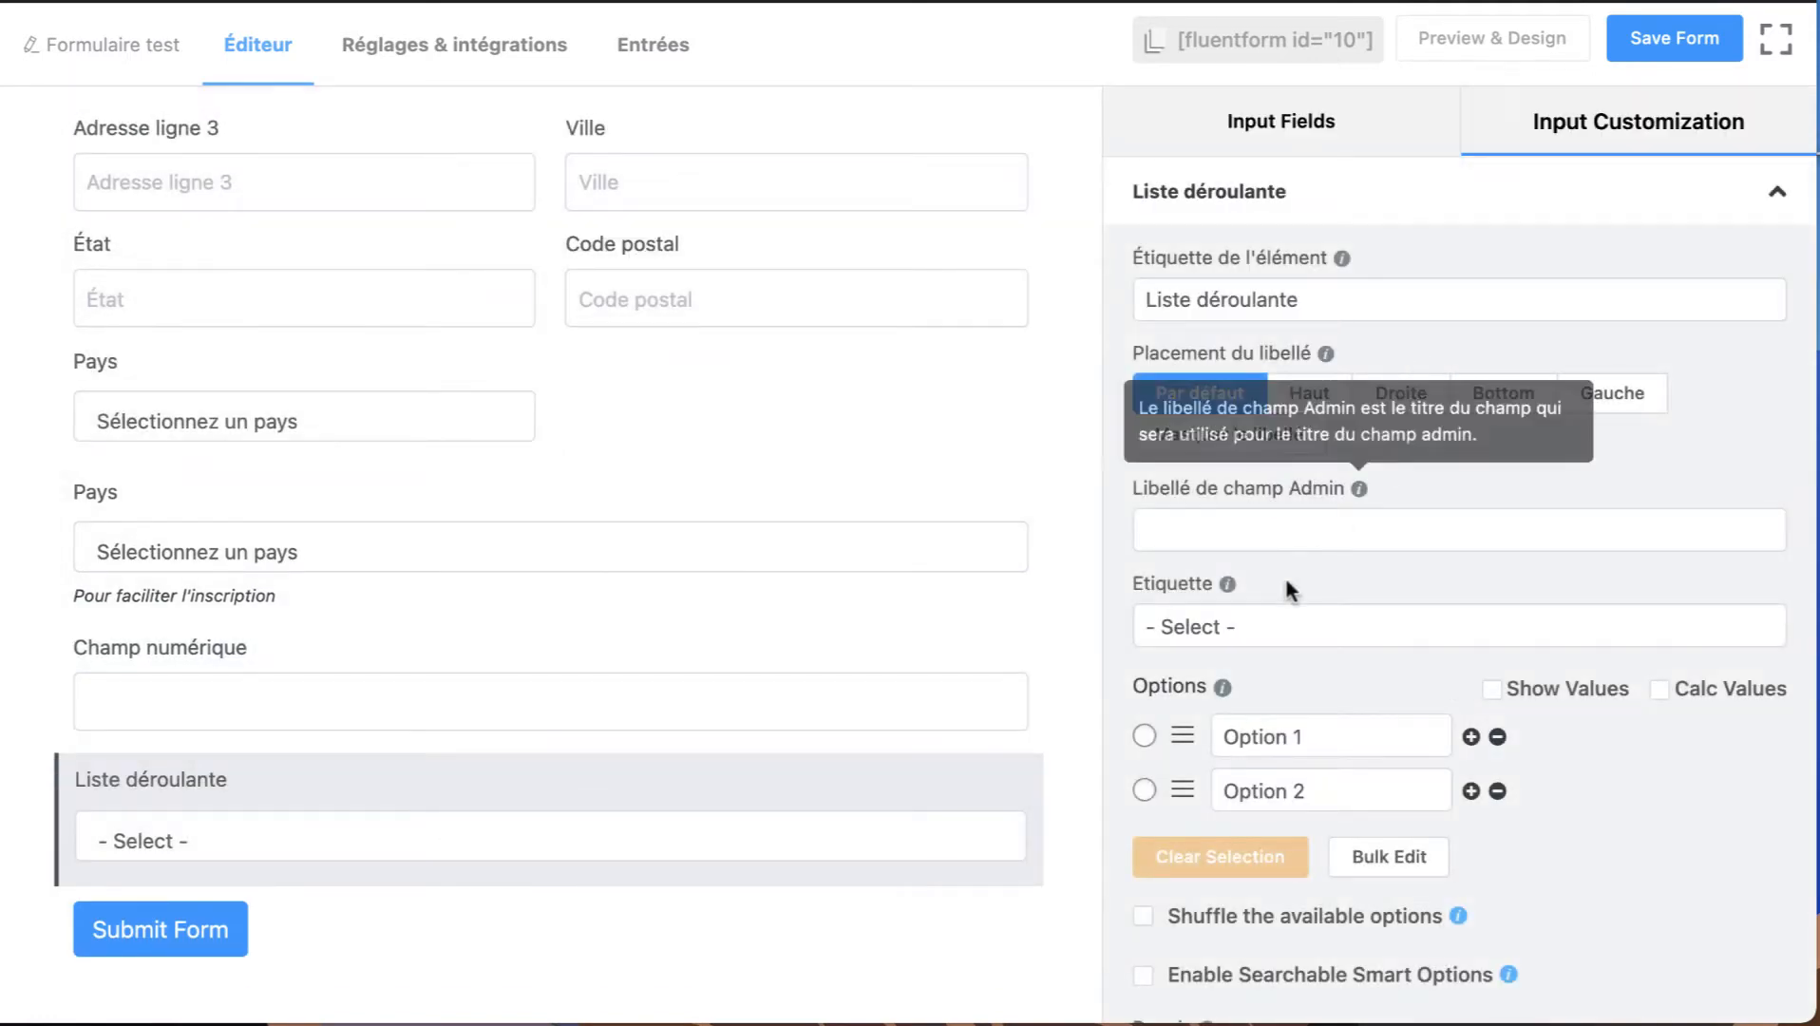
Set the dropdown's placeholder to "- Selectionner -" and add two more items after Option 2.
scroll(1284, 570, down, 3)
click(1220, 410)
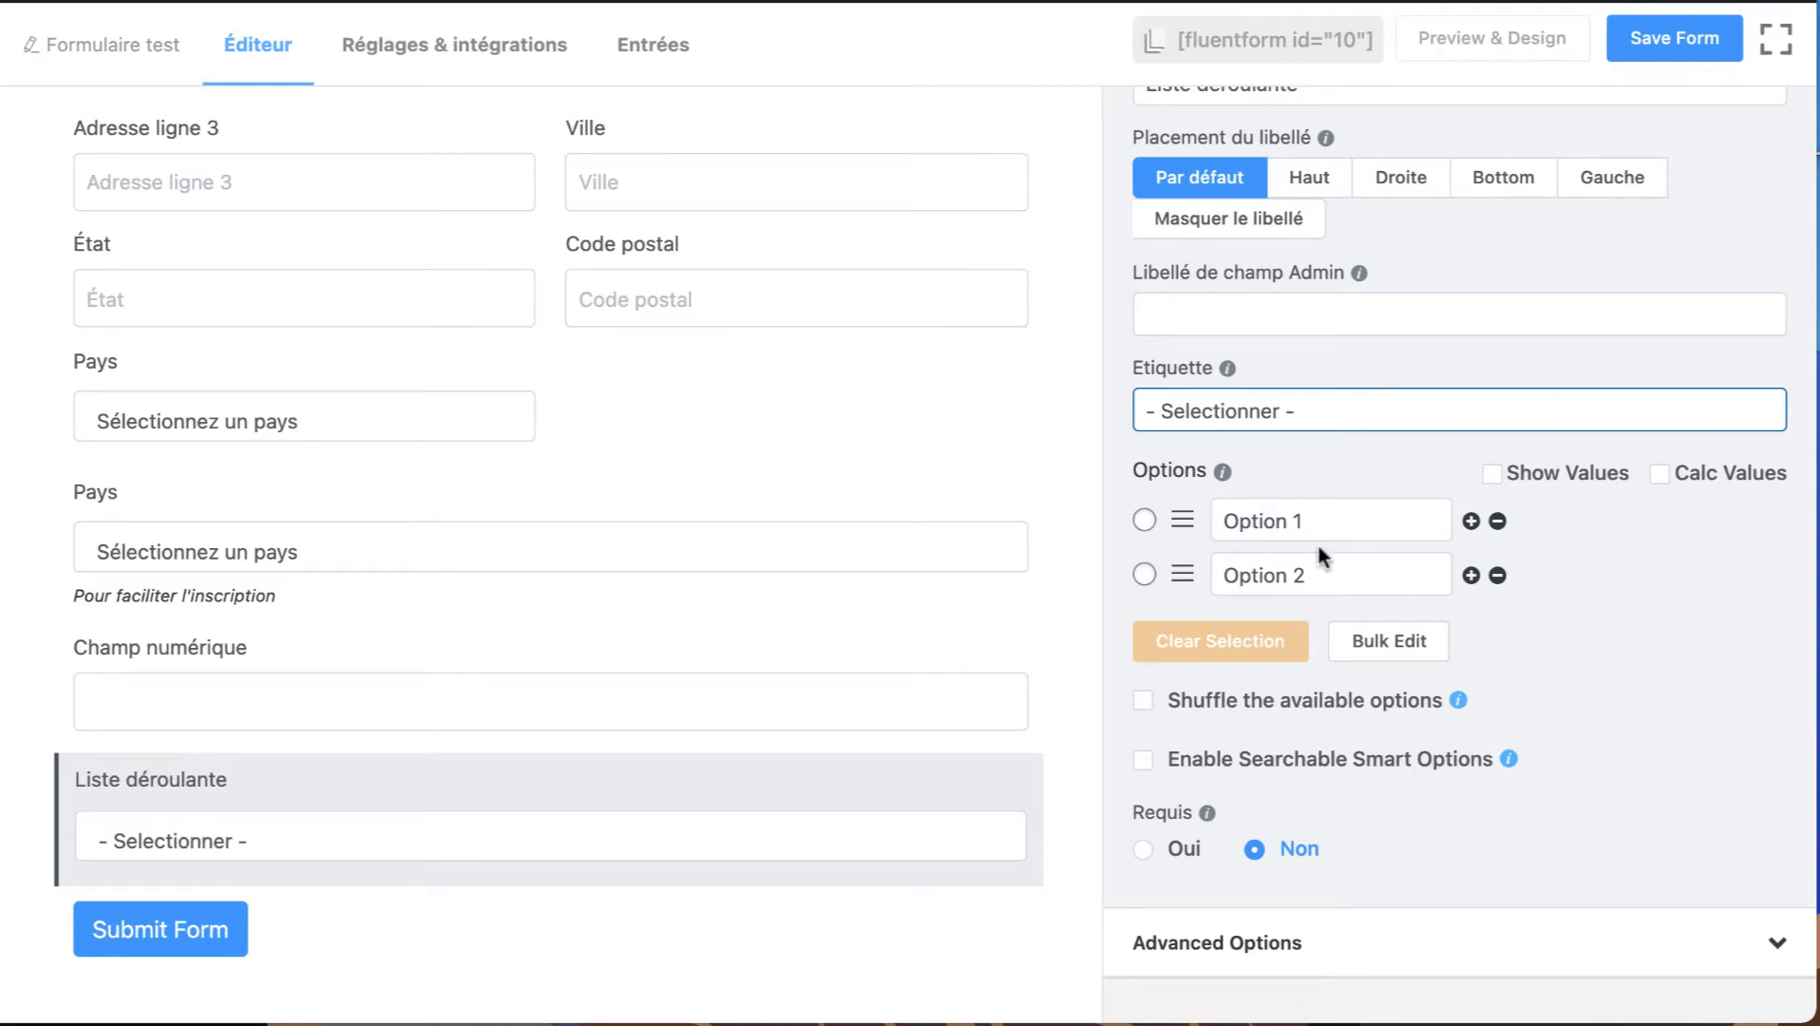
click(1472, 574)
click(1472, 574)
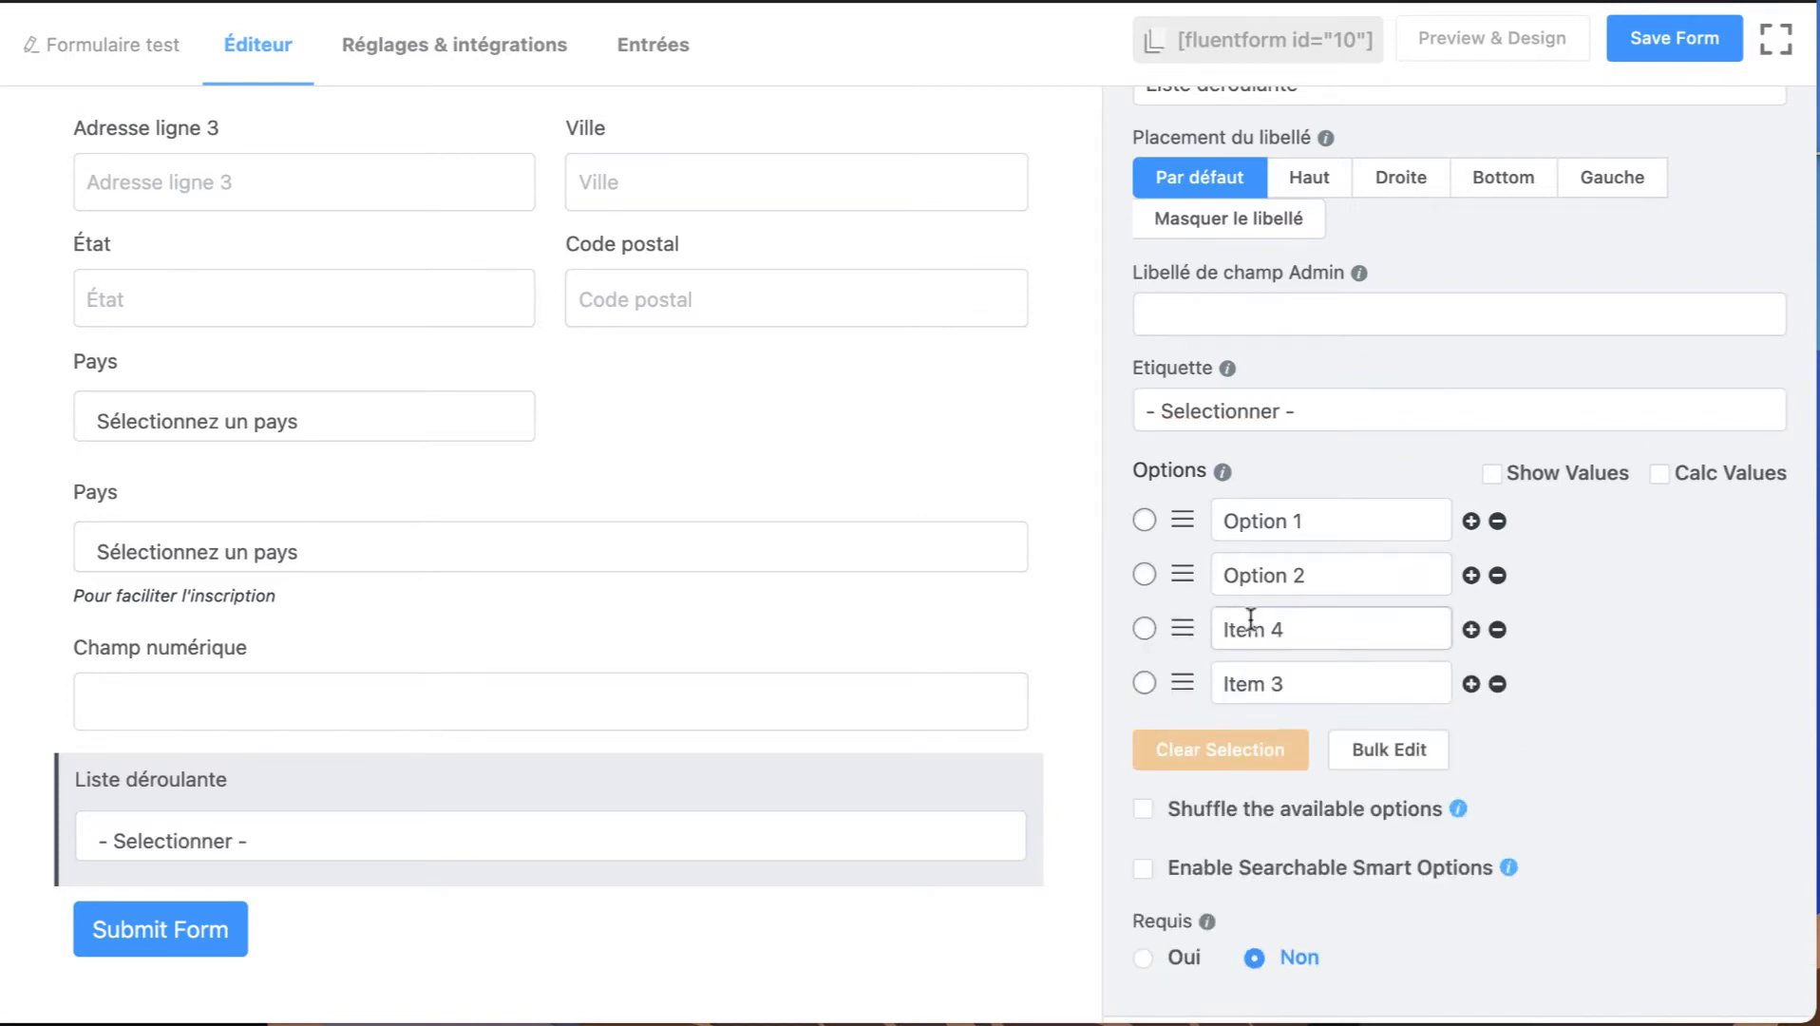
mouse_move(338, 781)
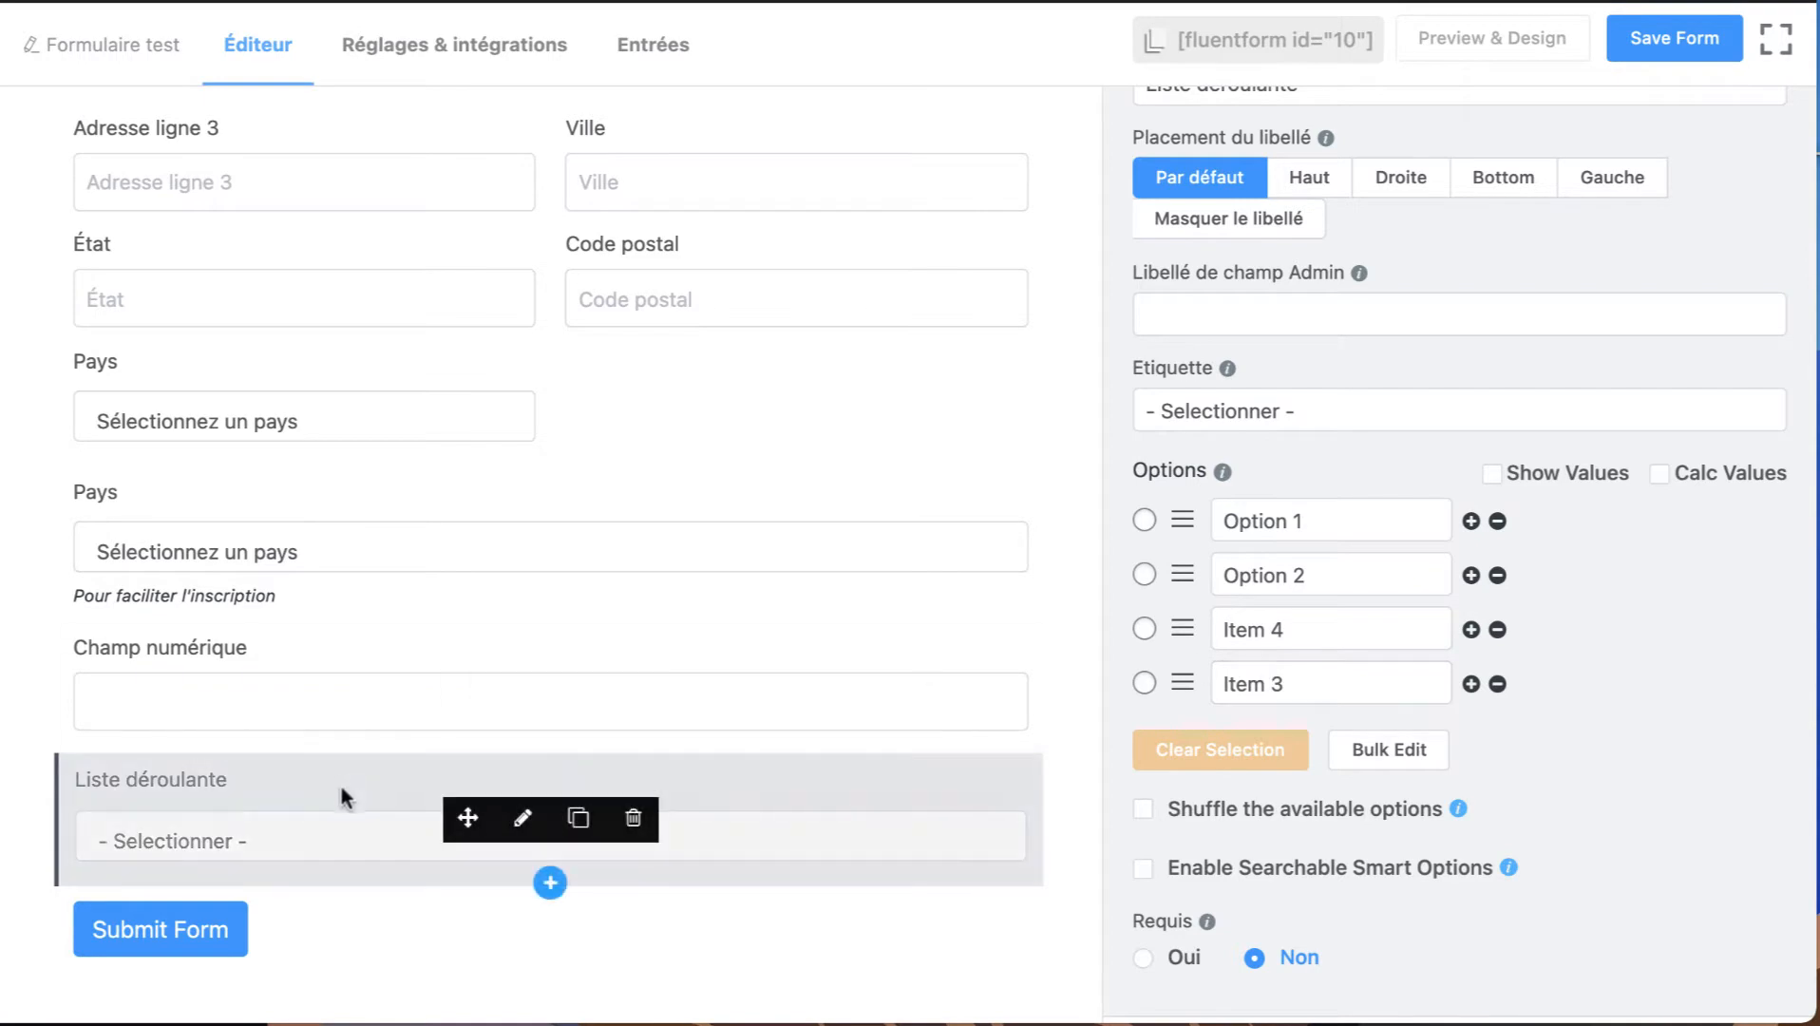
Bulk edit the dropdown's options, replacing the two added items with Option 3 and Option 4.
scroll(1330, 380, up, 3)
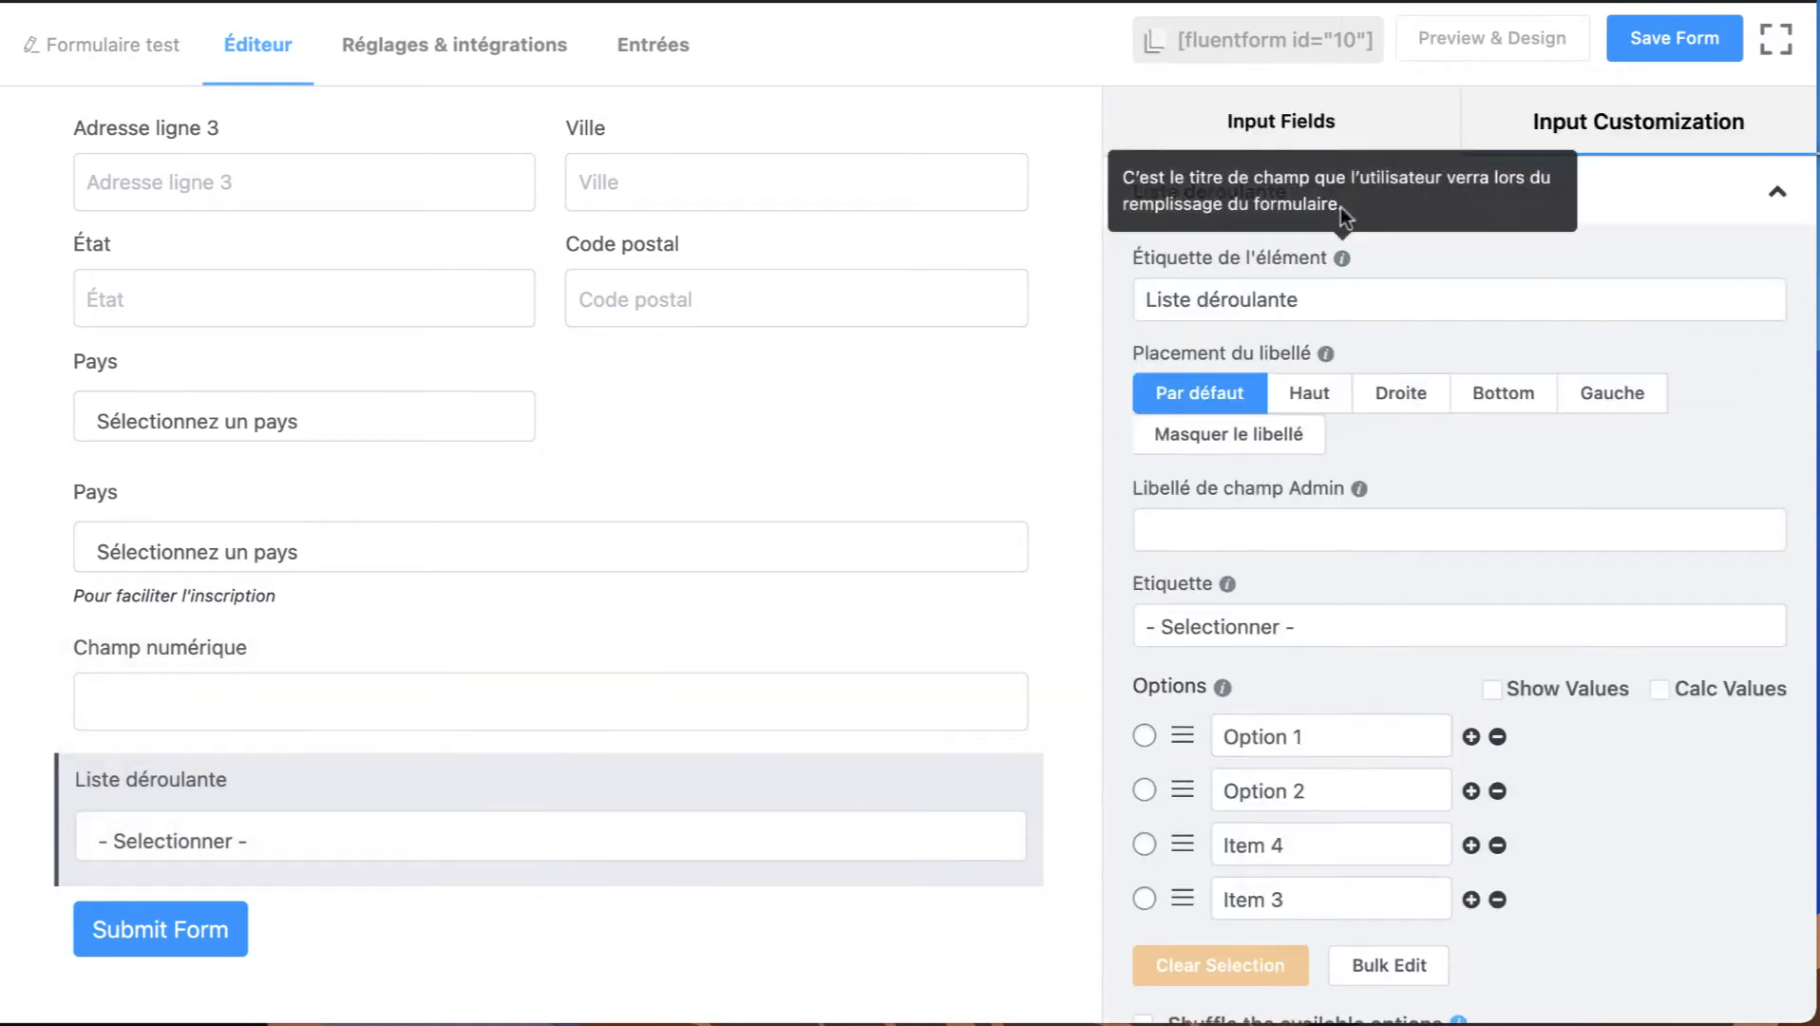
scroll(1193, 646, down, 4)
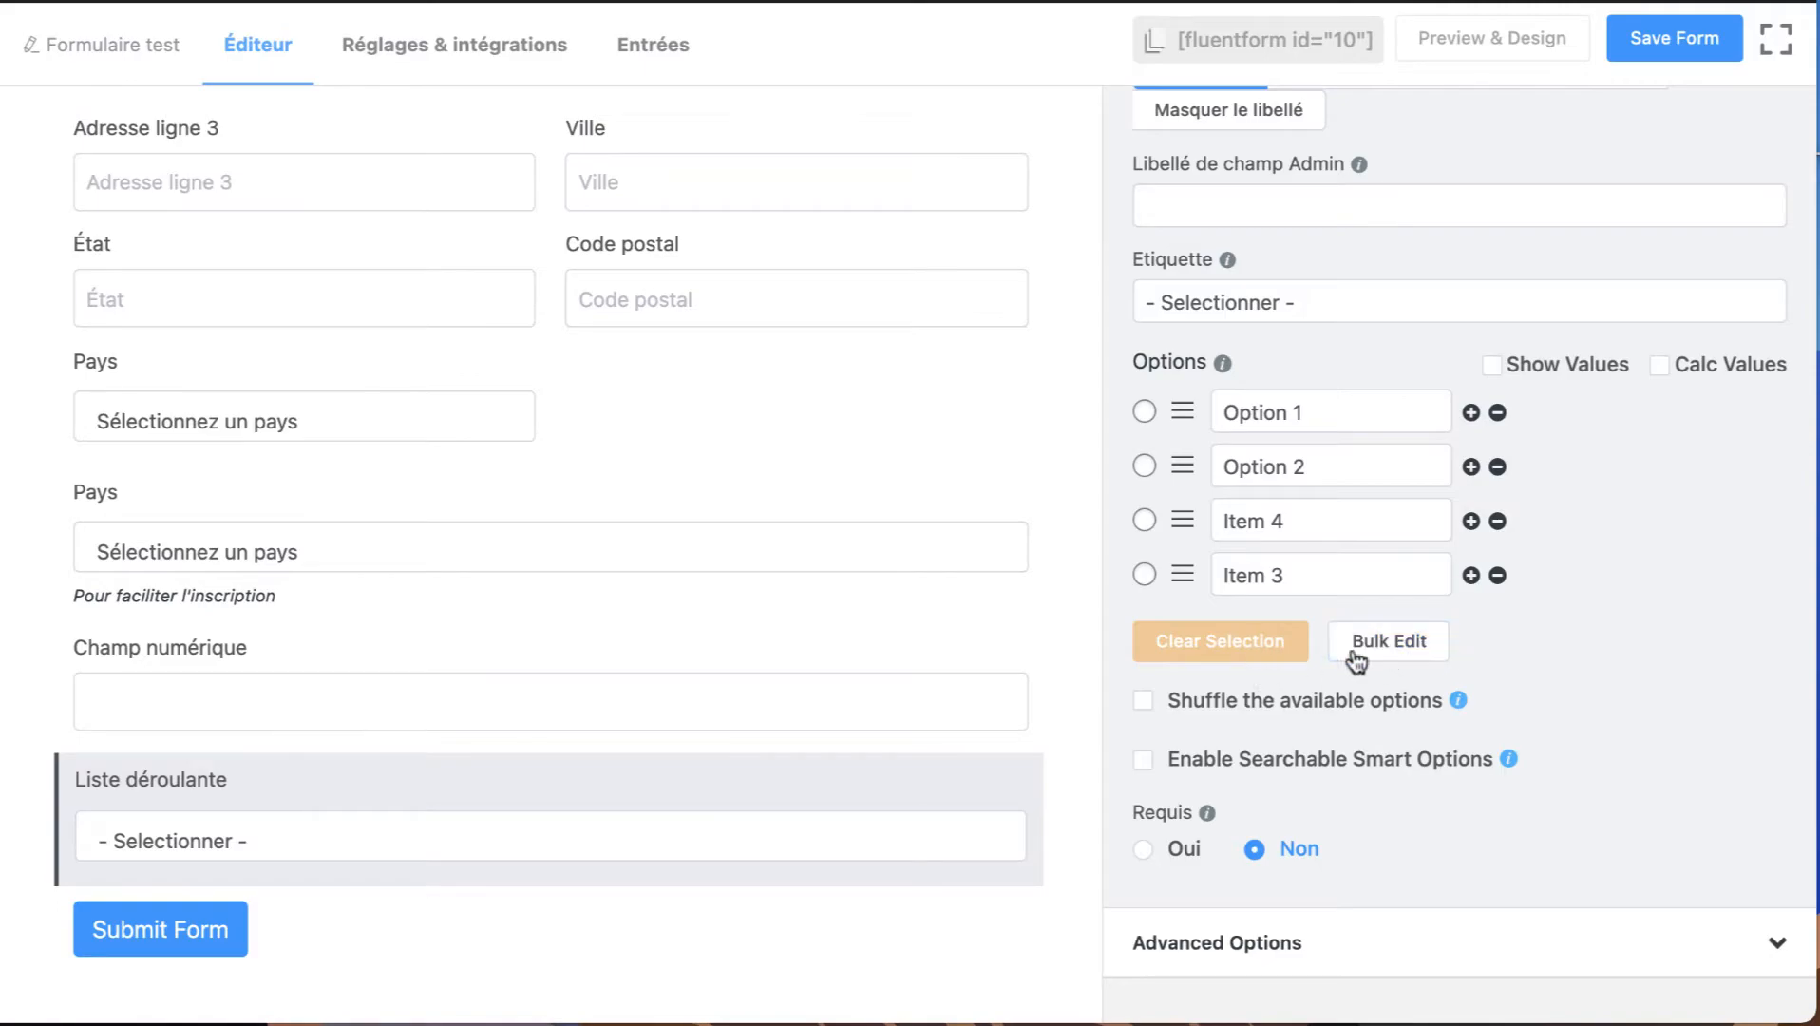
click(1396, 646)
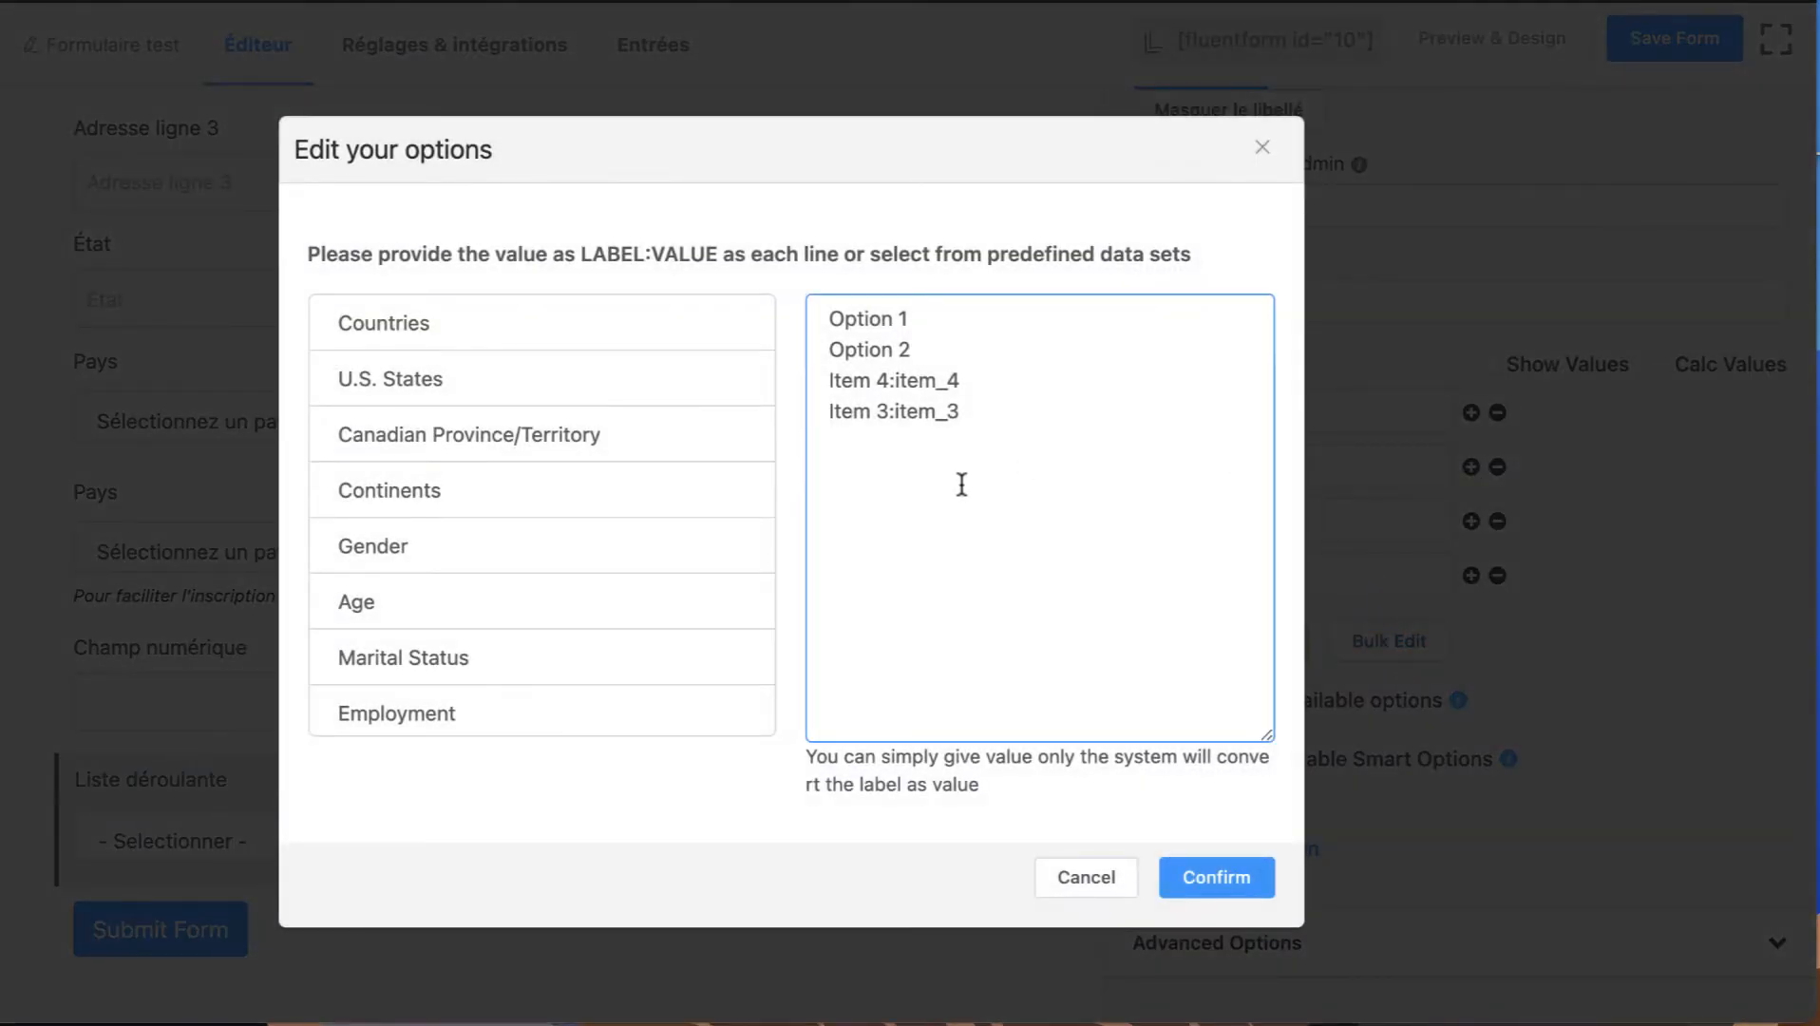
drag(985, 410, 828, 385)
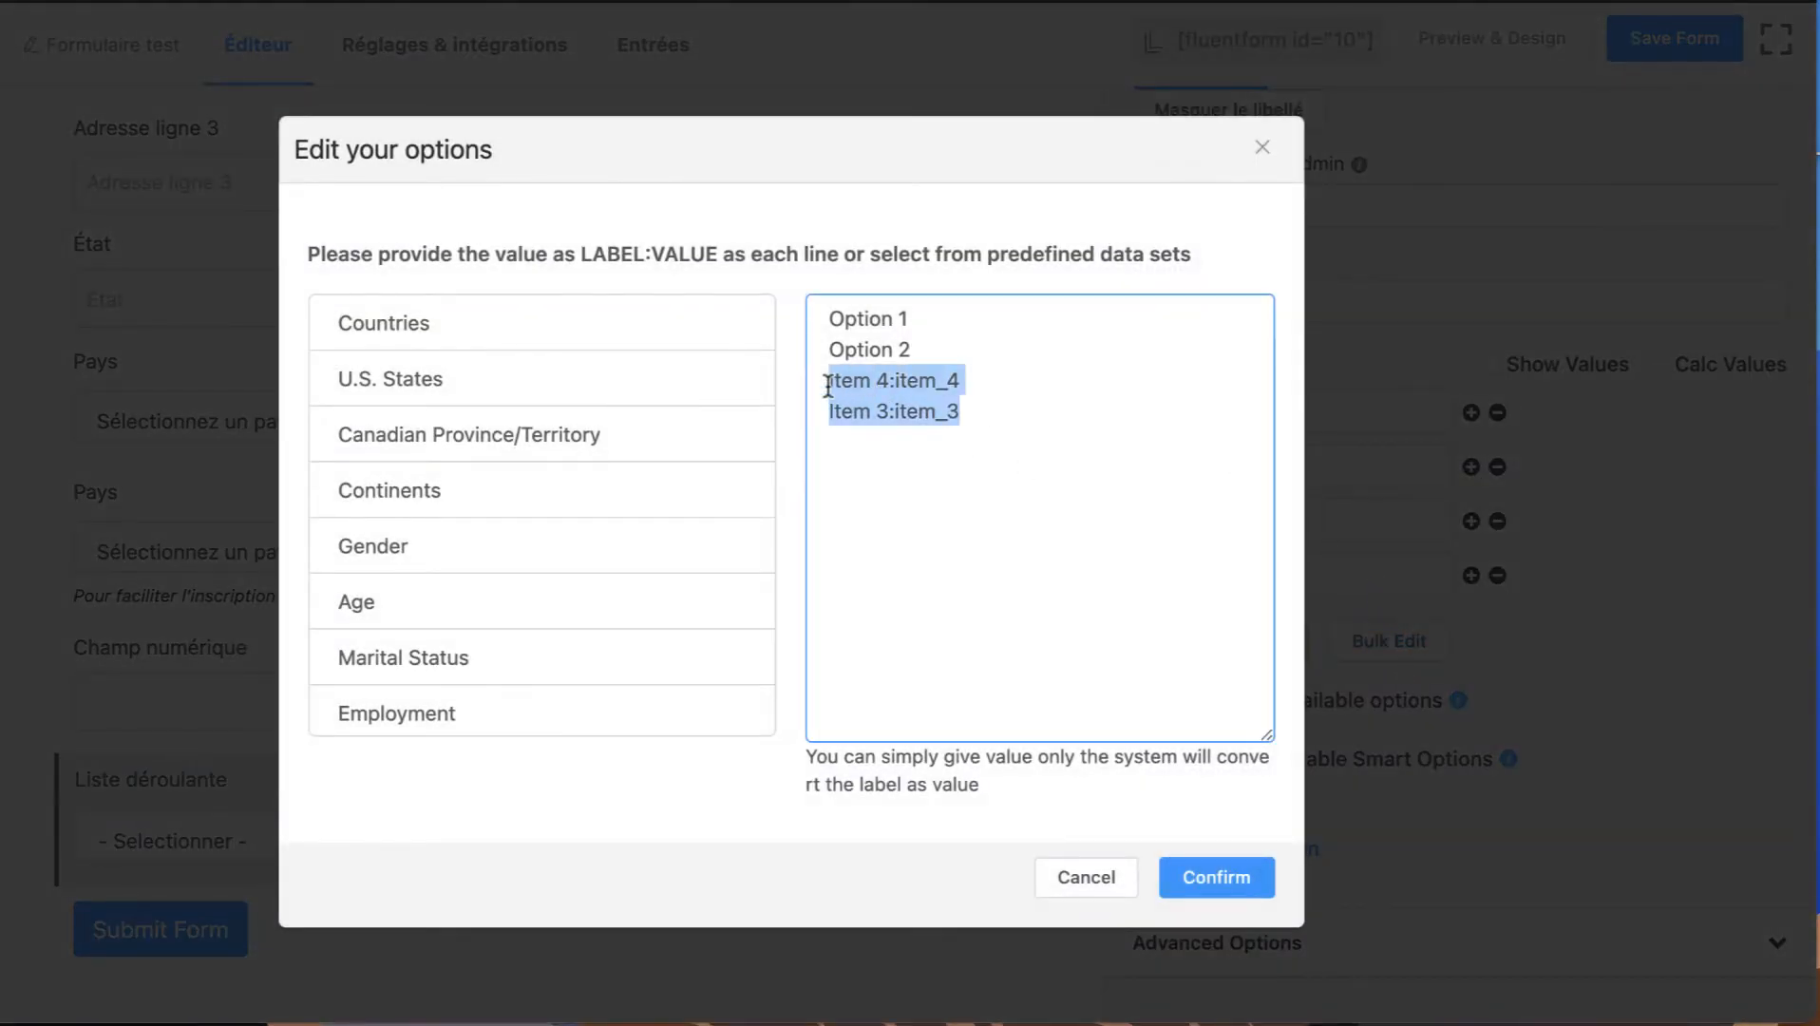
text(Option 3)
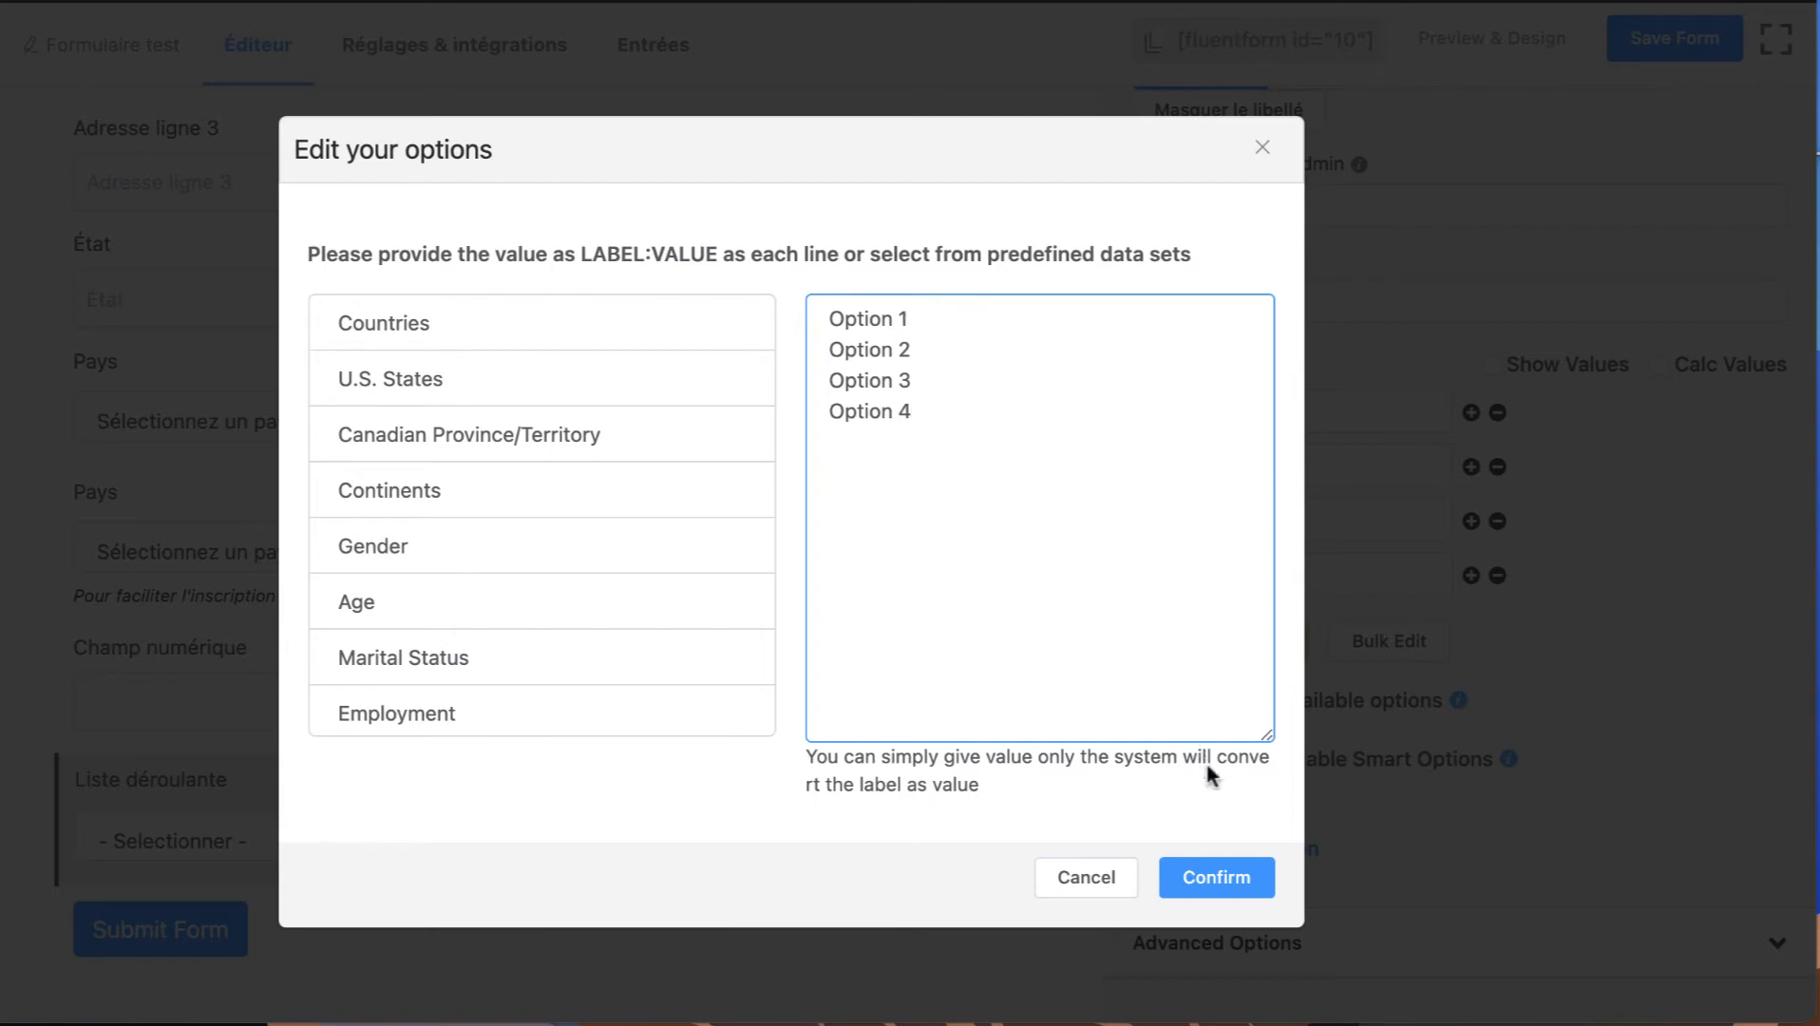
click(1216, 878)
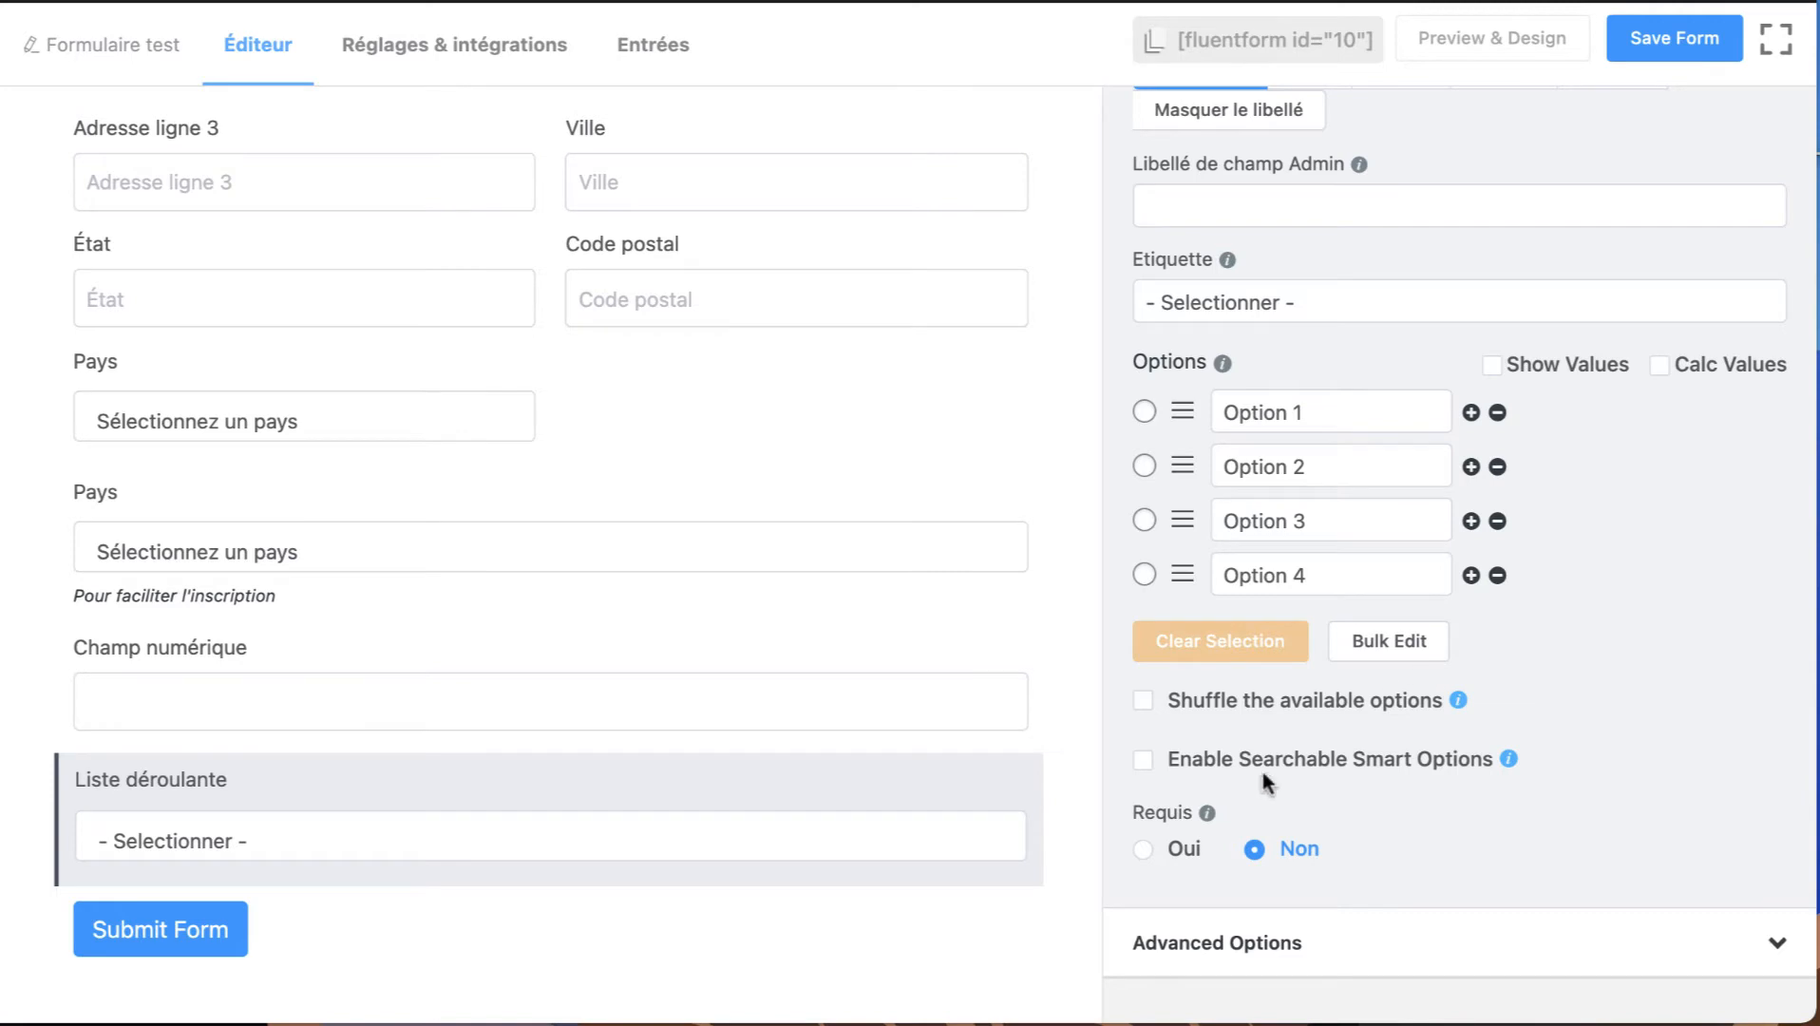
Add a Bouton Radio field below the dropdown field.
scroll(1310, 660, up, 5)
click(1292, 156)
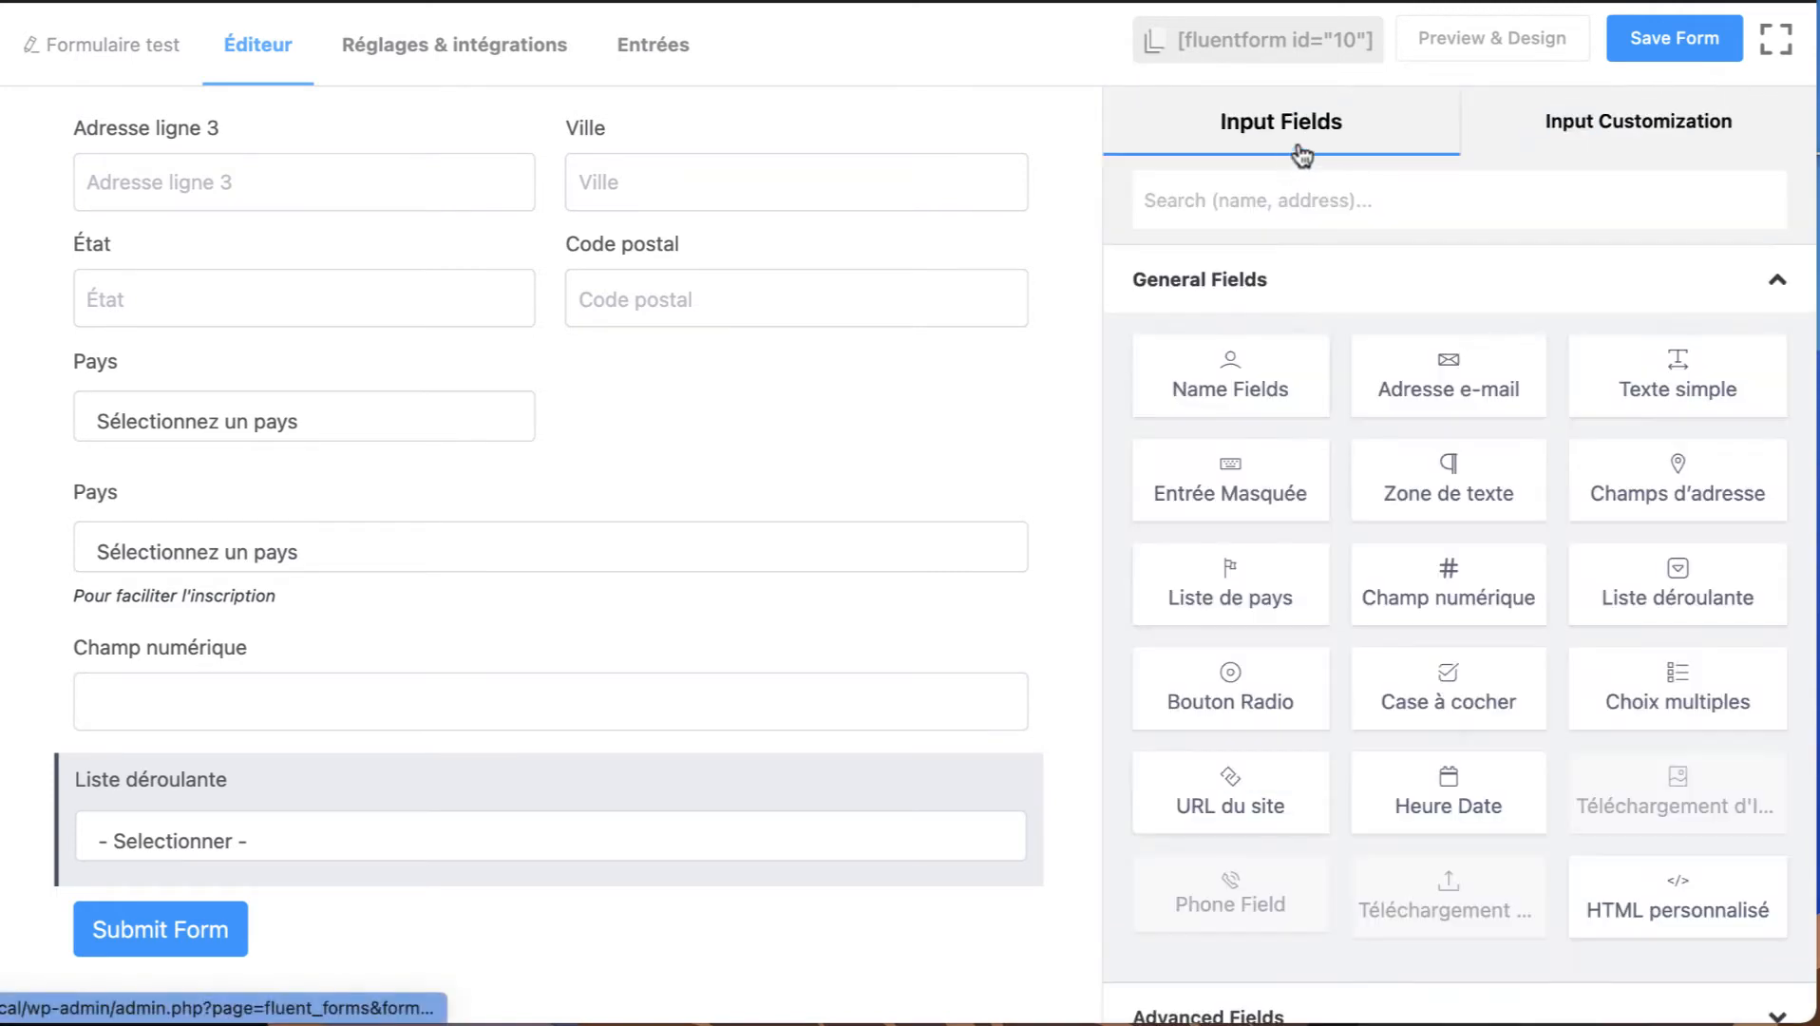
drag(1449, 480, 1584, 473)
scroll(1633, 619, down, 3)
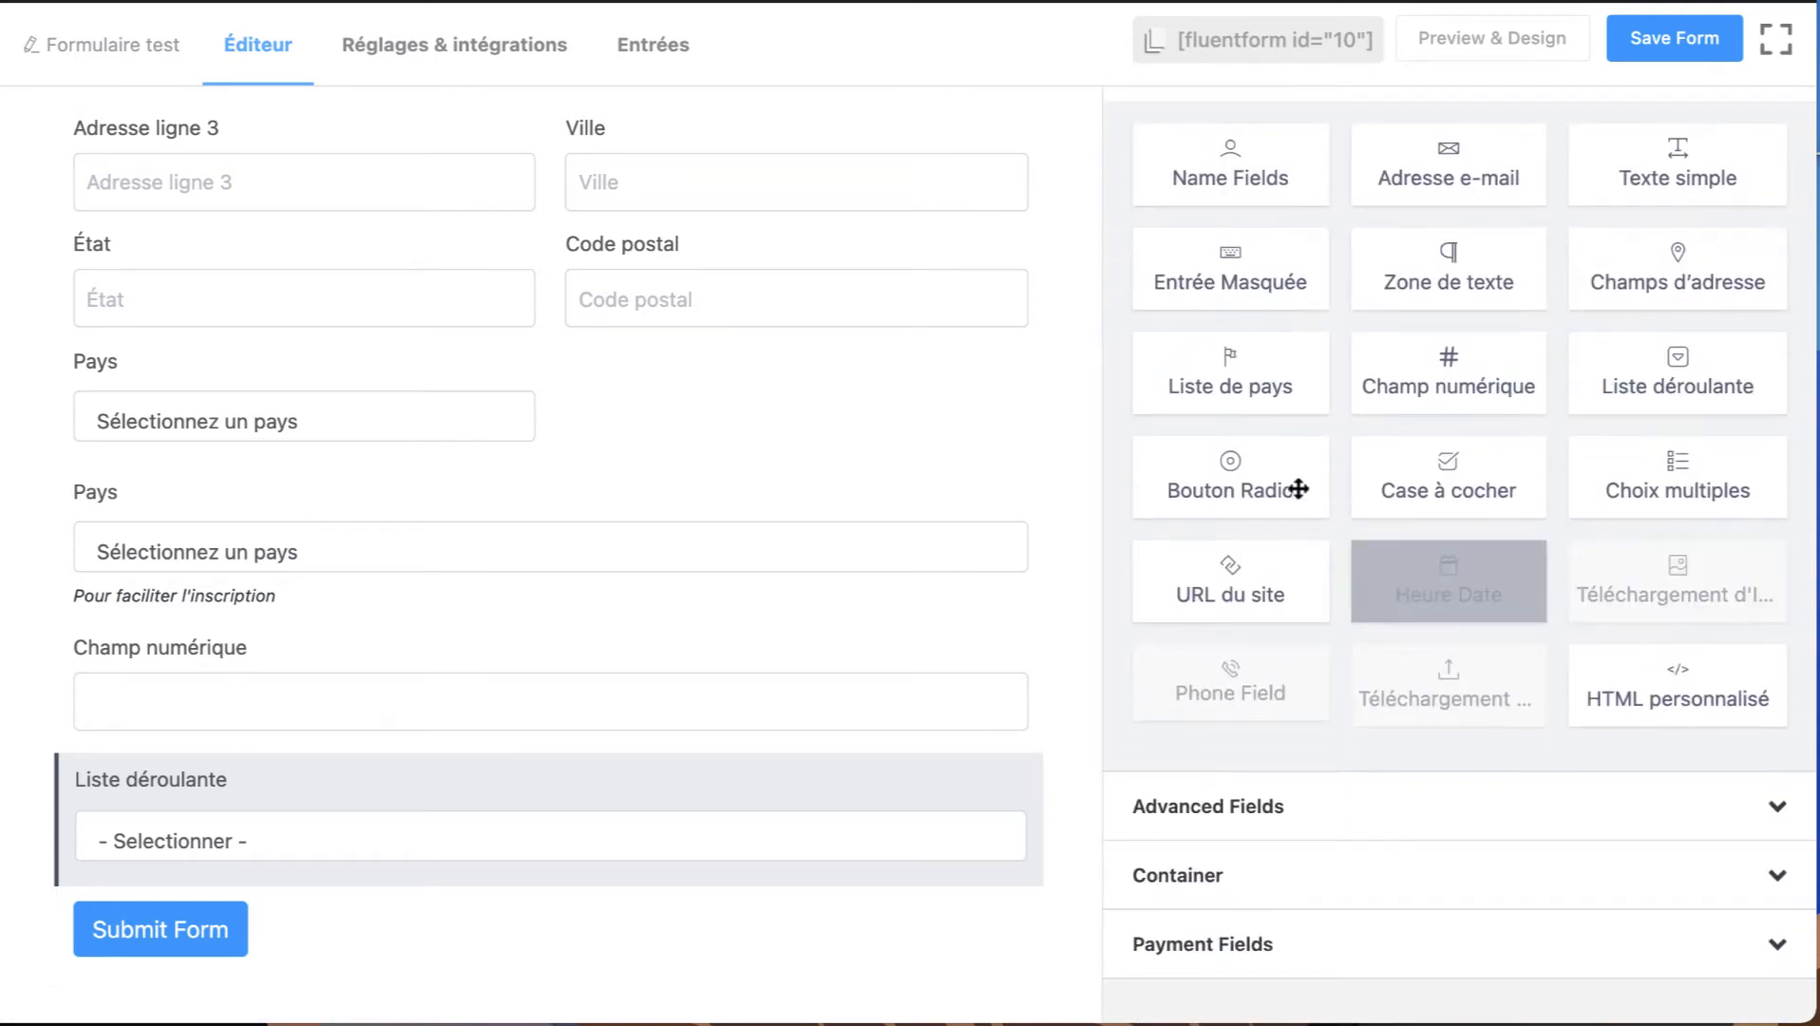
click(1240, 493)
scroll(625, 587, down, 2)
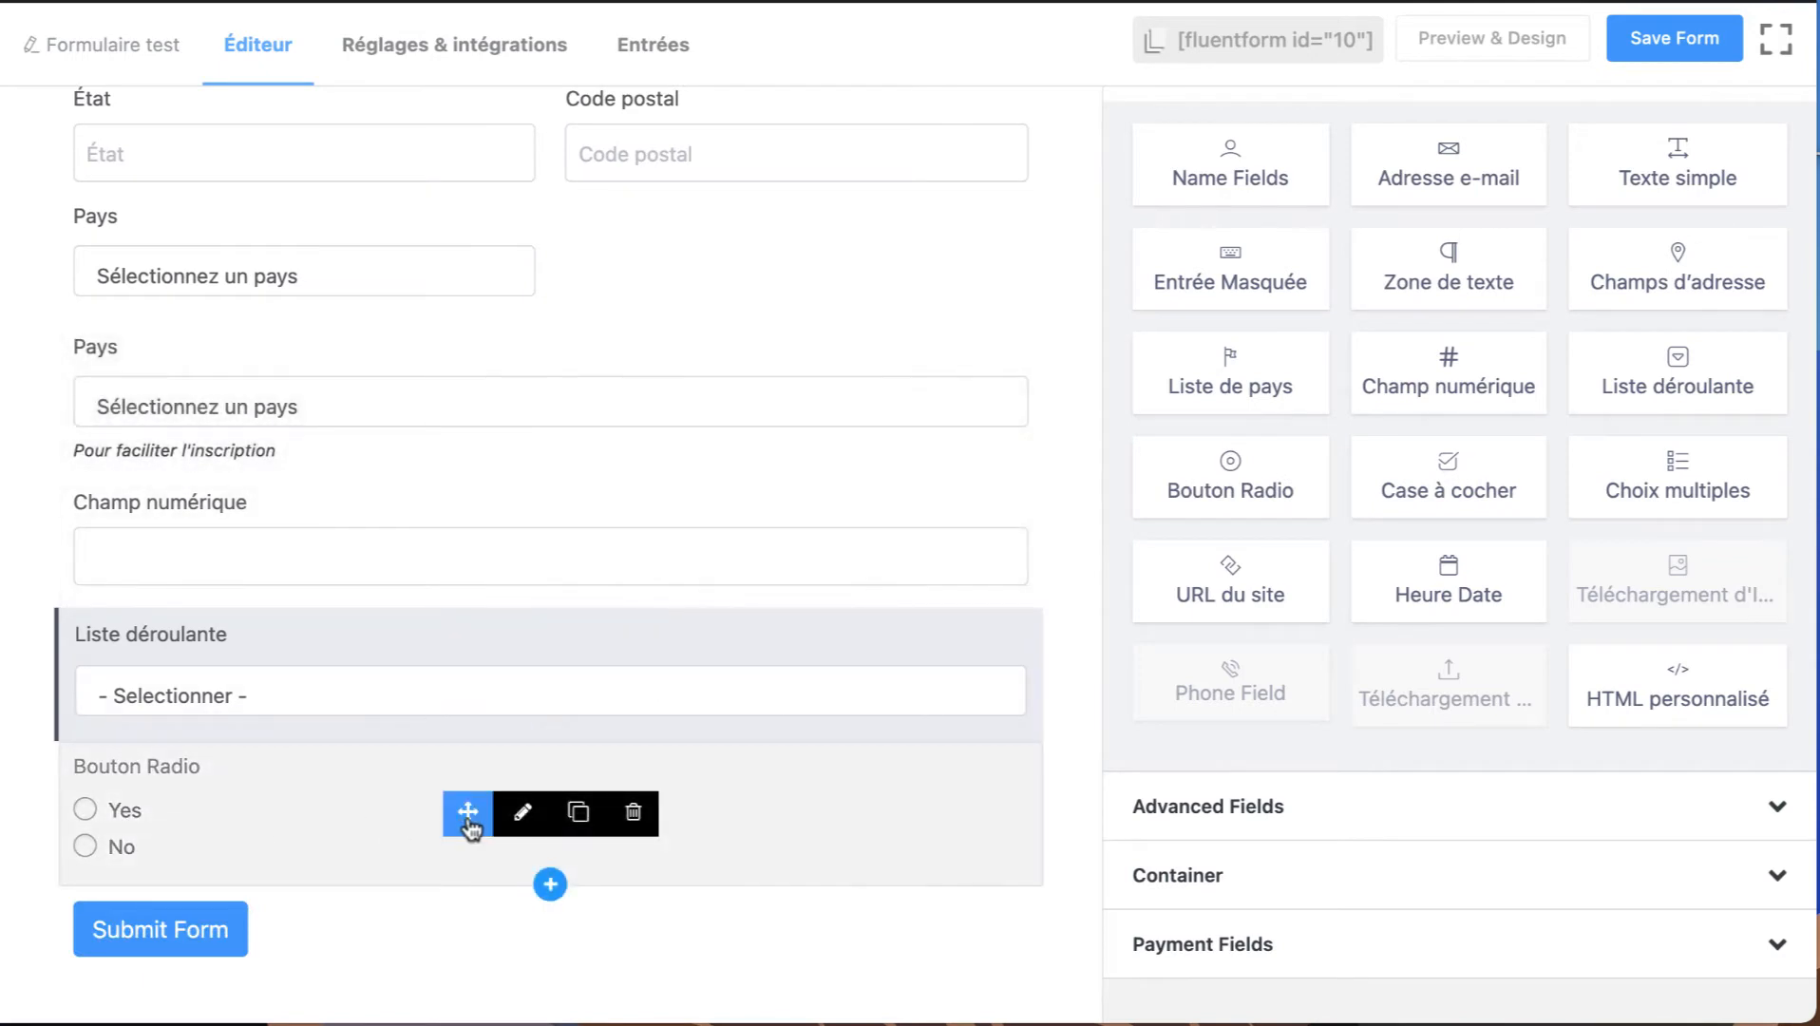
Add a third option named "Autre" after No in the Bouton Radio field.
click(521, 812)
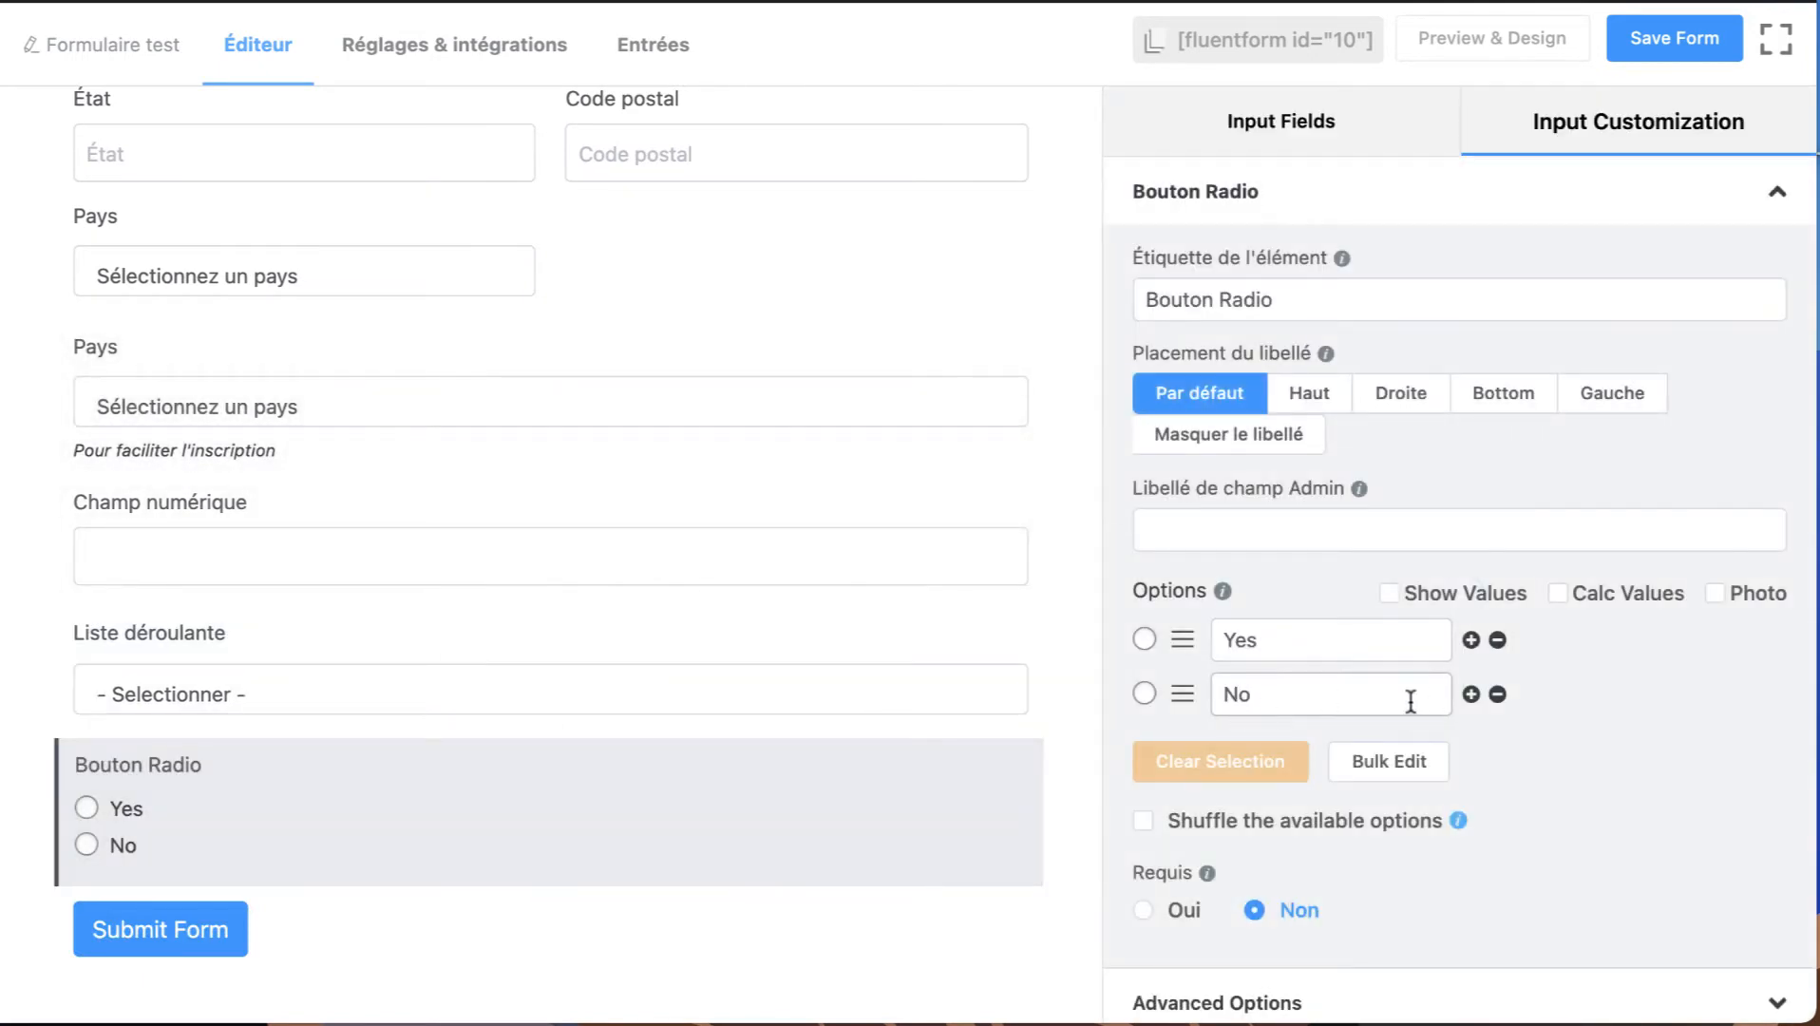
click(1472, 695)
triple_click(1285, 740)
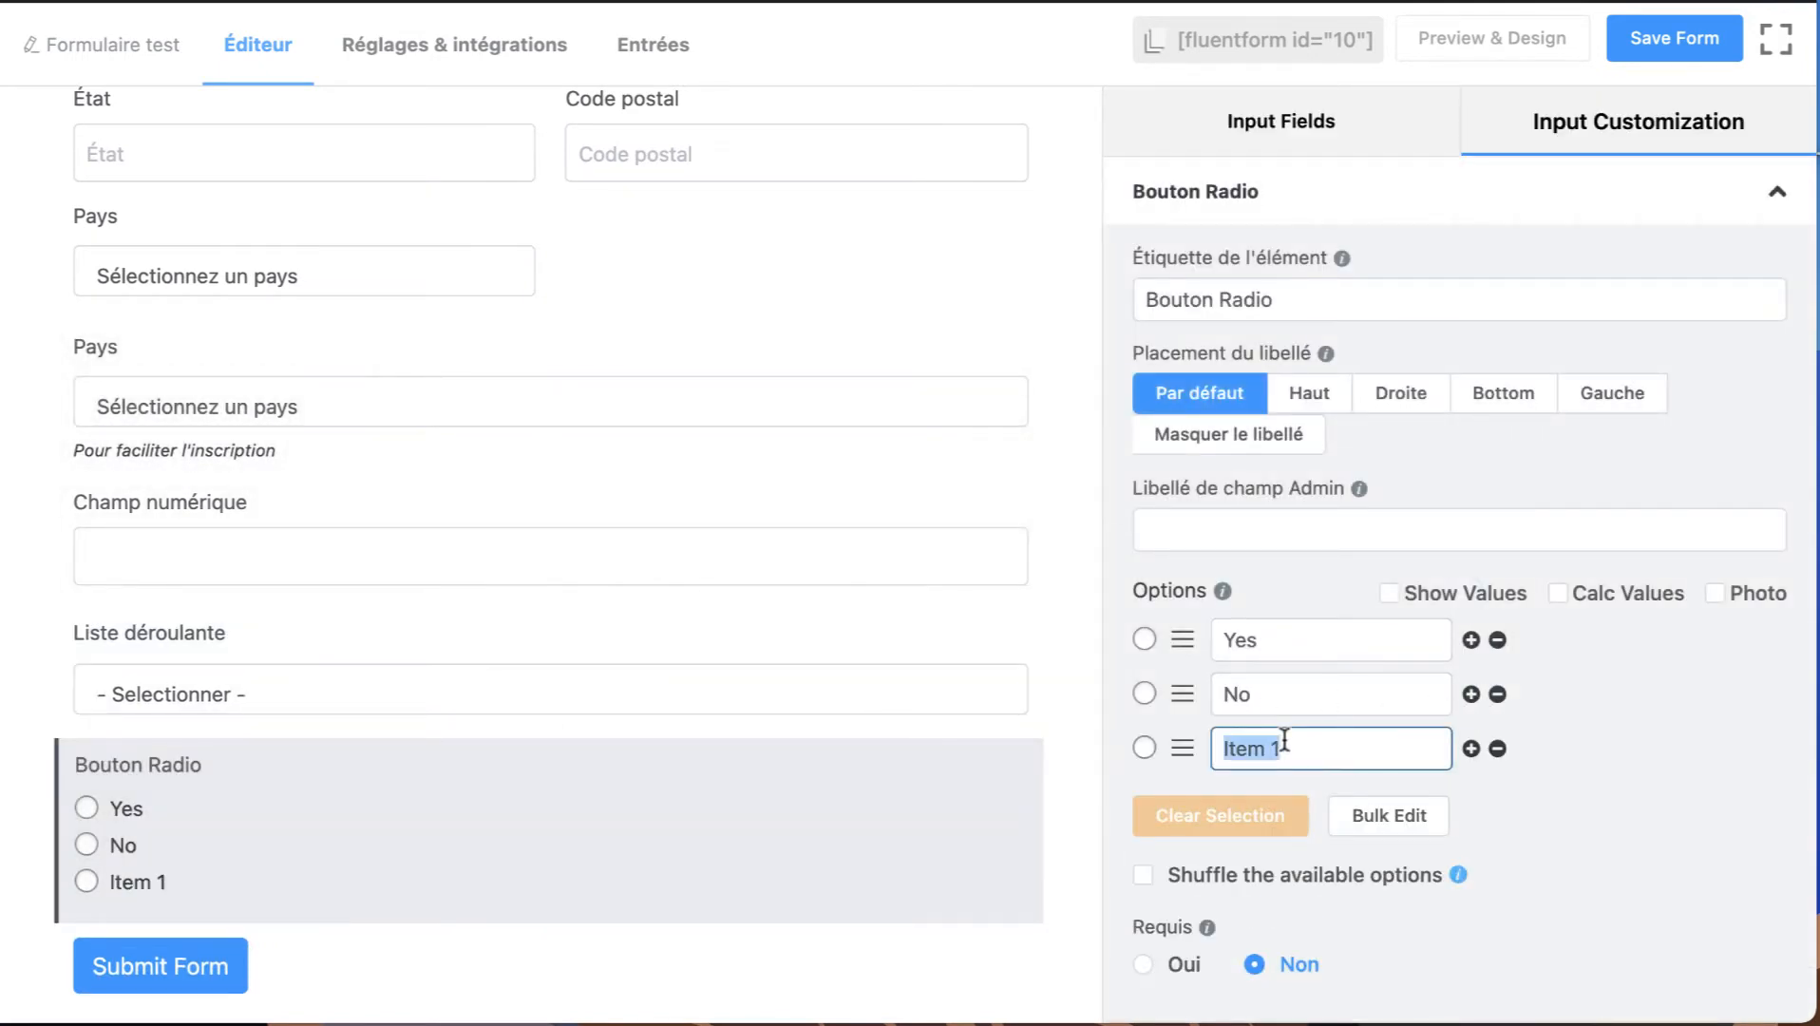
text(Autre)
mouse_move(287, 804)
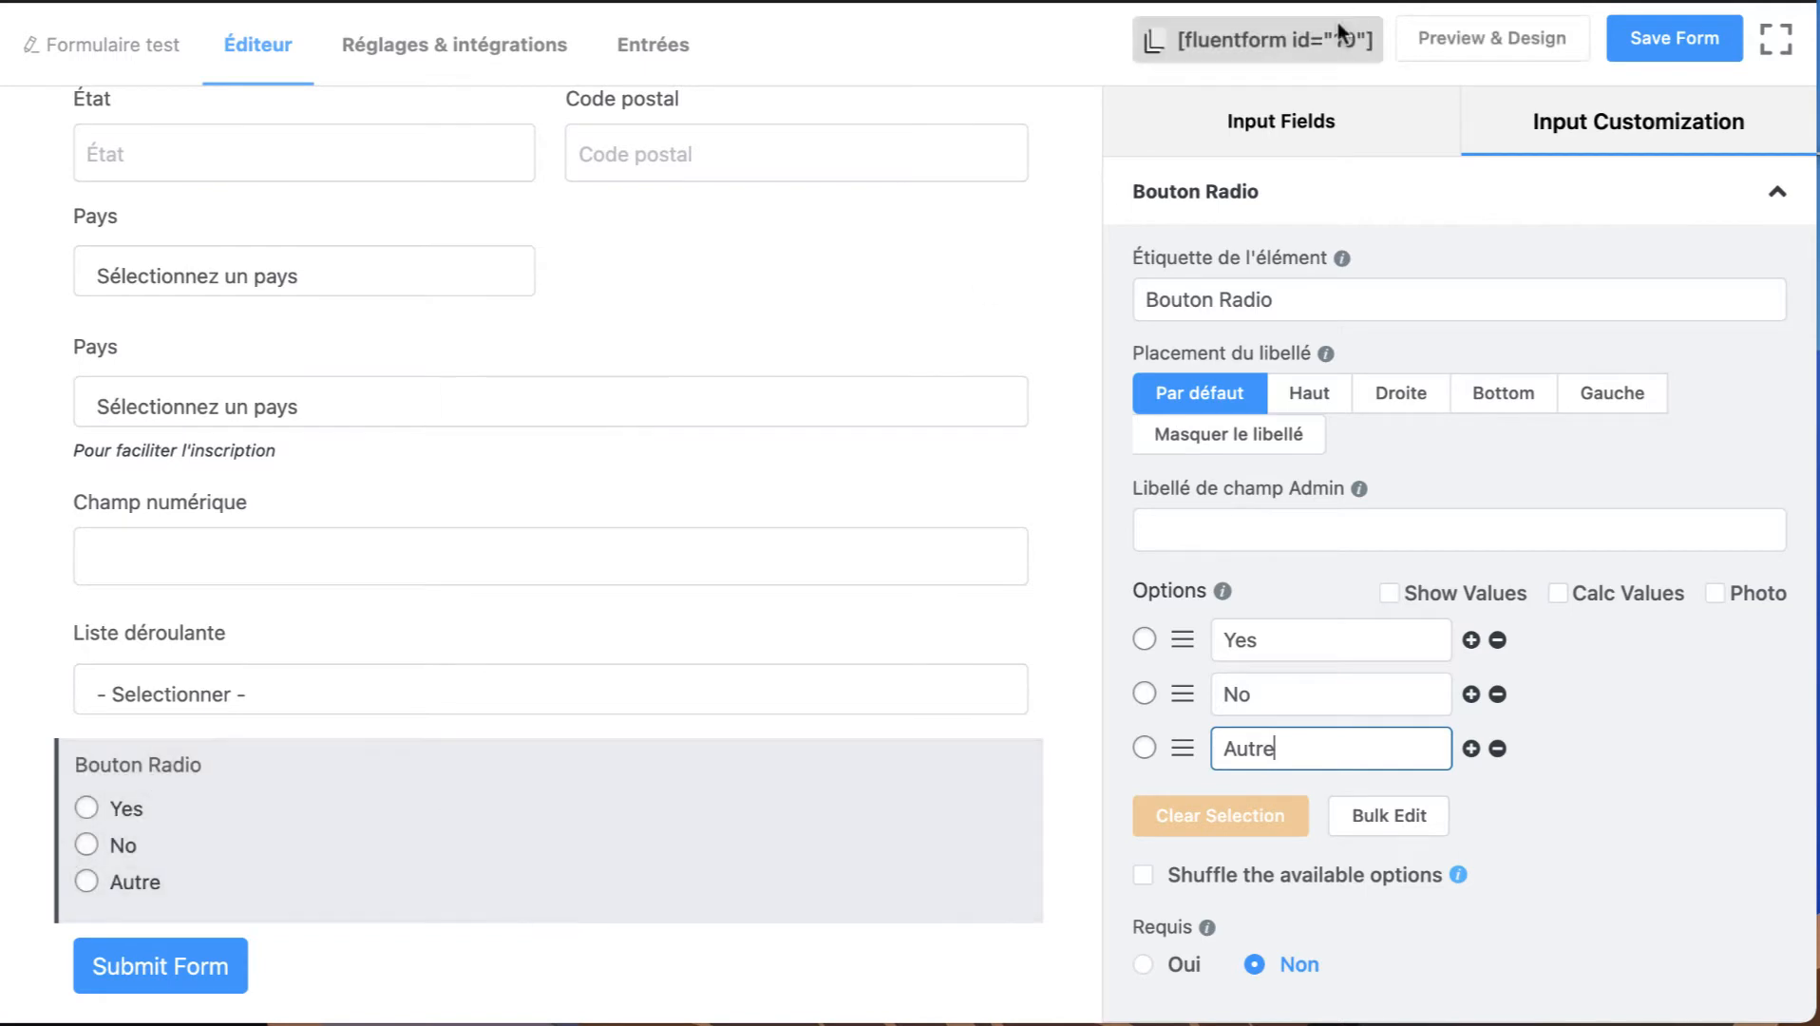
Add a Case à cocher field and a Choix multiples field below the radio field.
click(1282, 122)
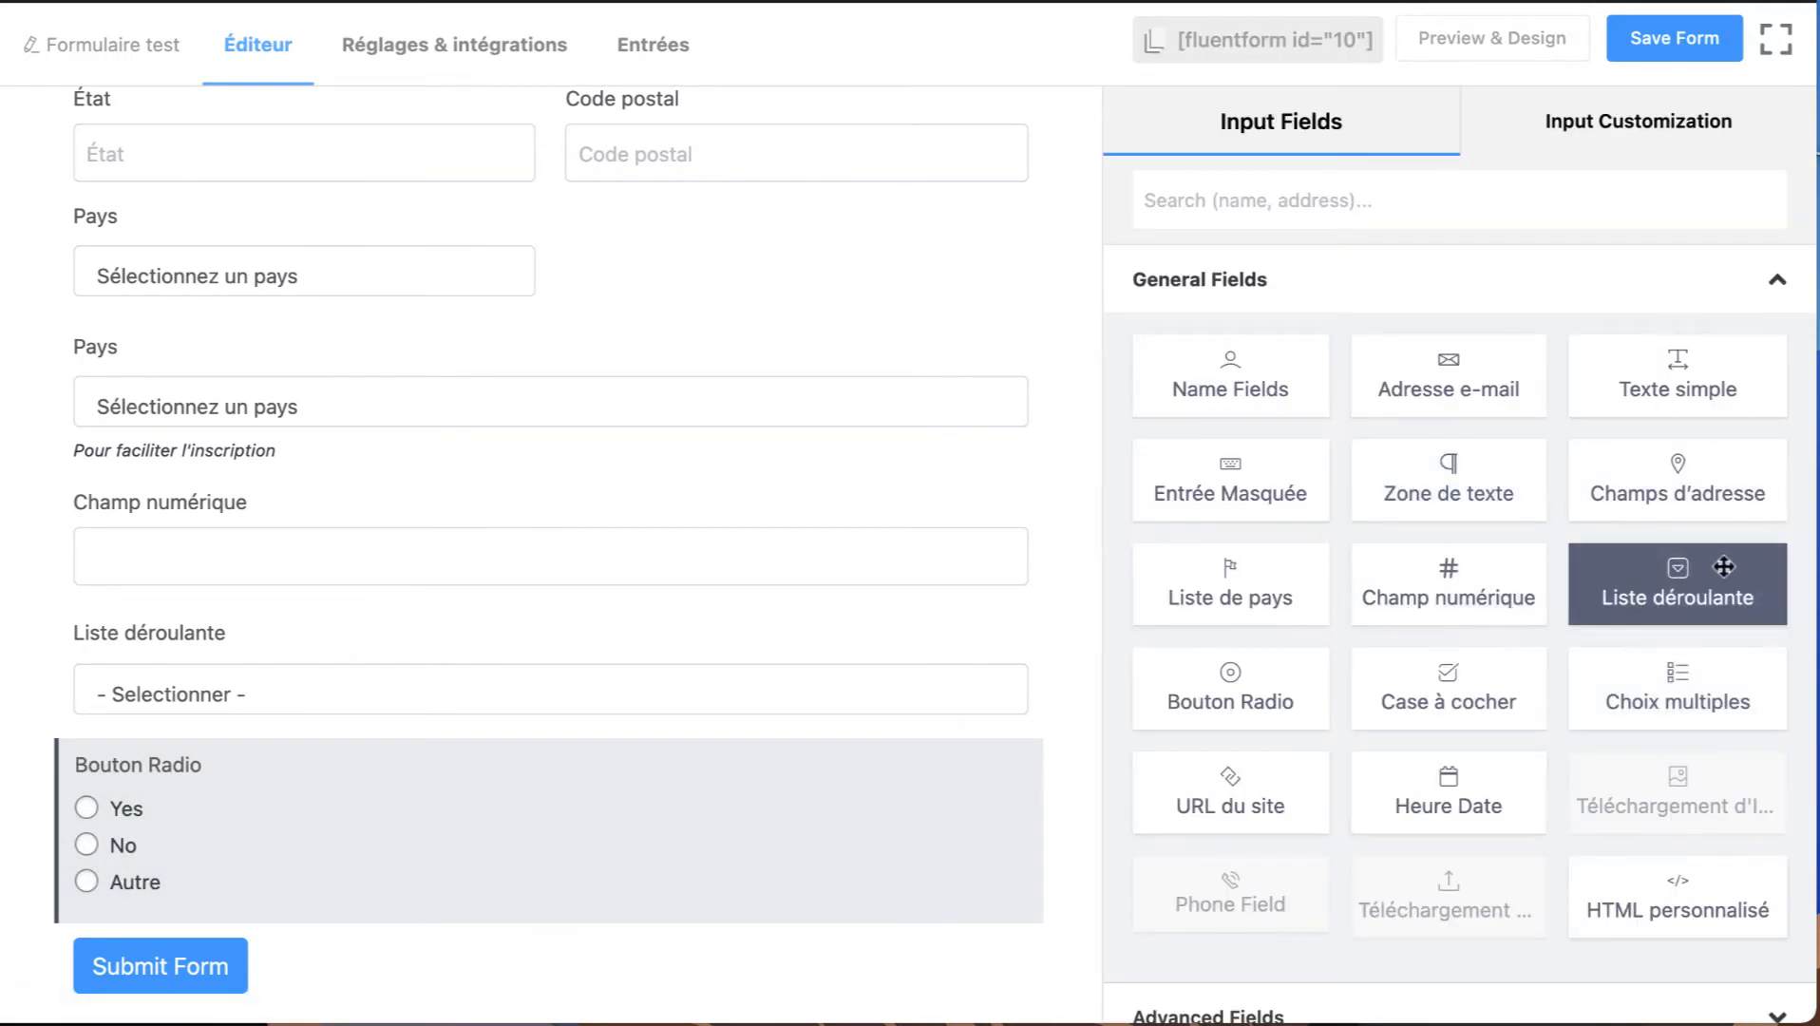
click(1453, 693)
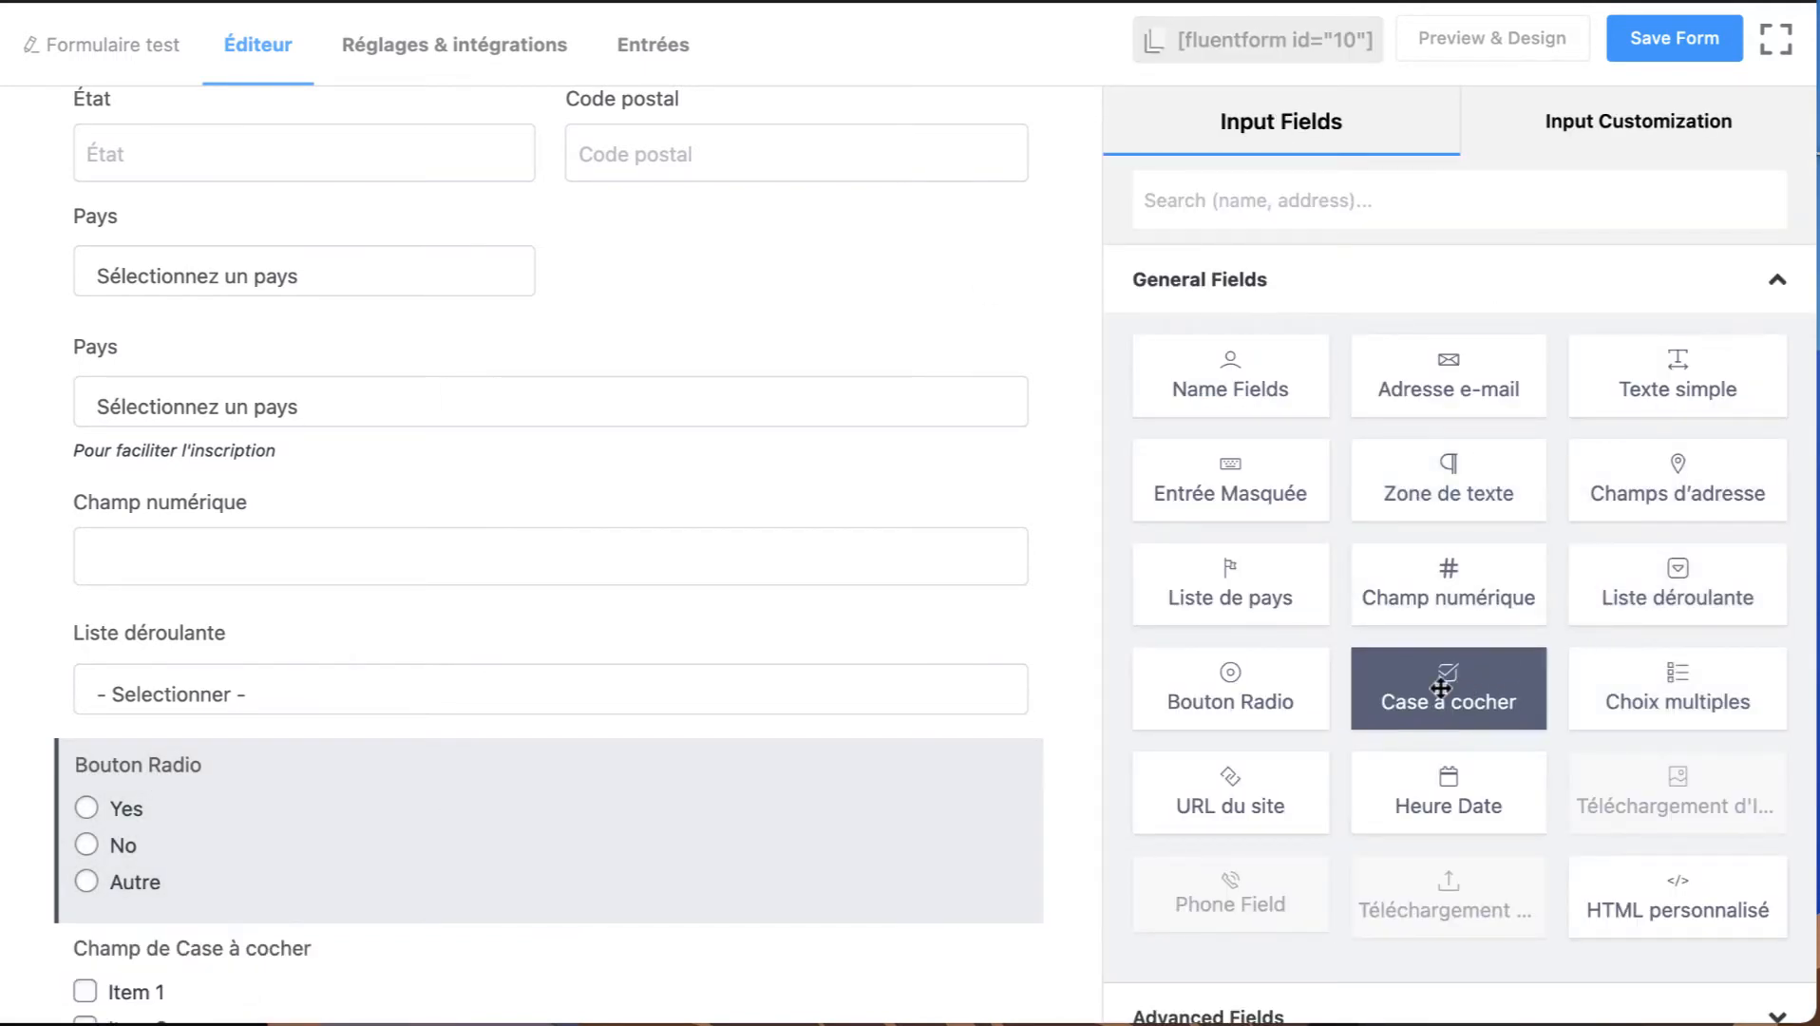
click(1678, 696)
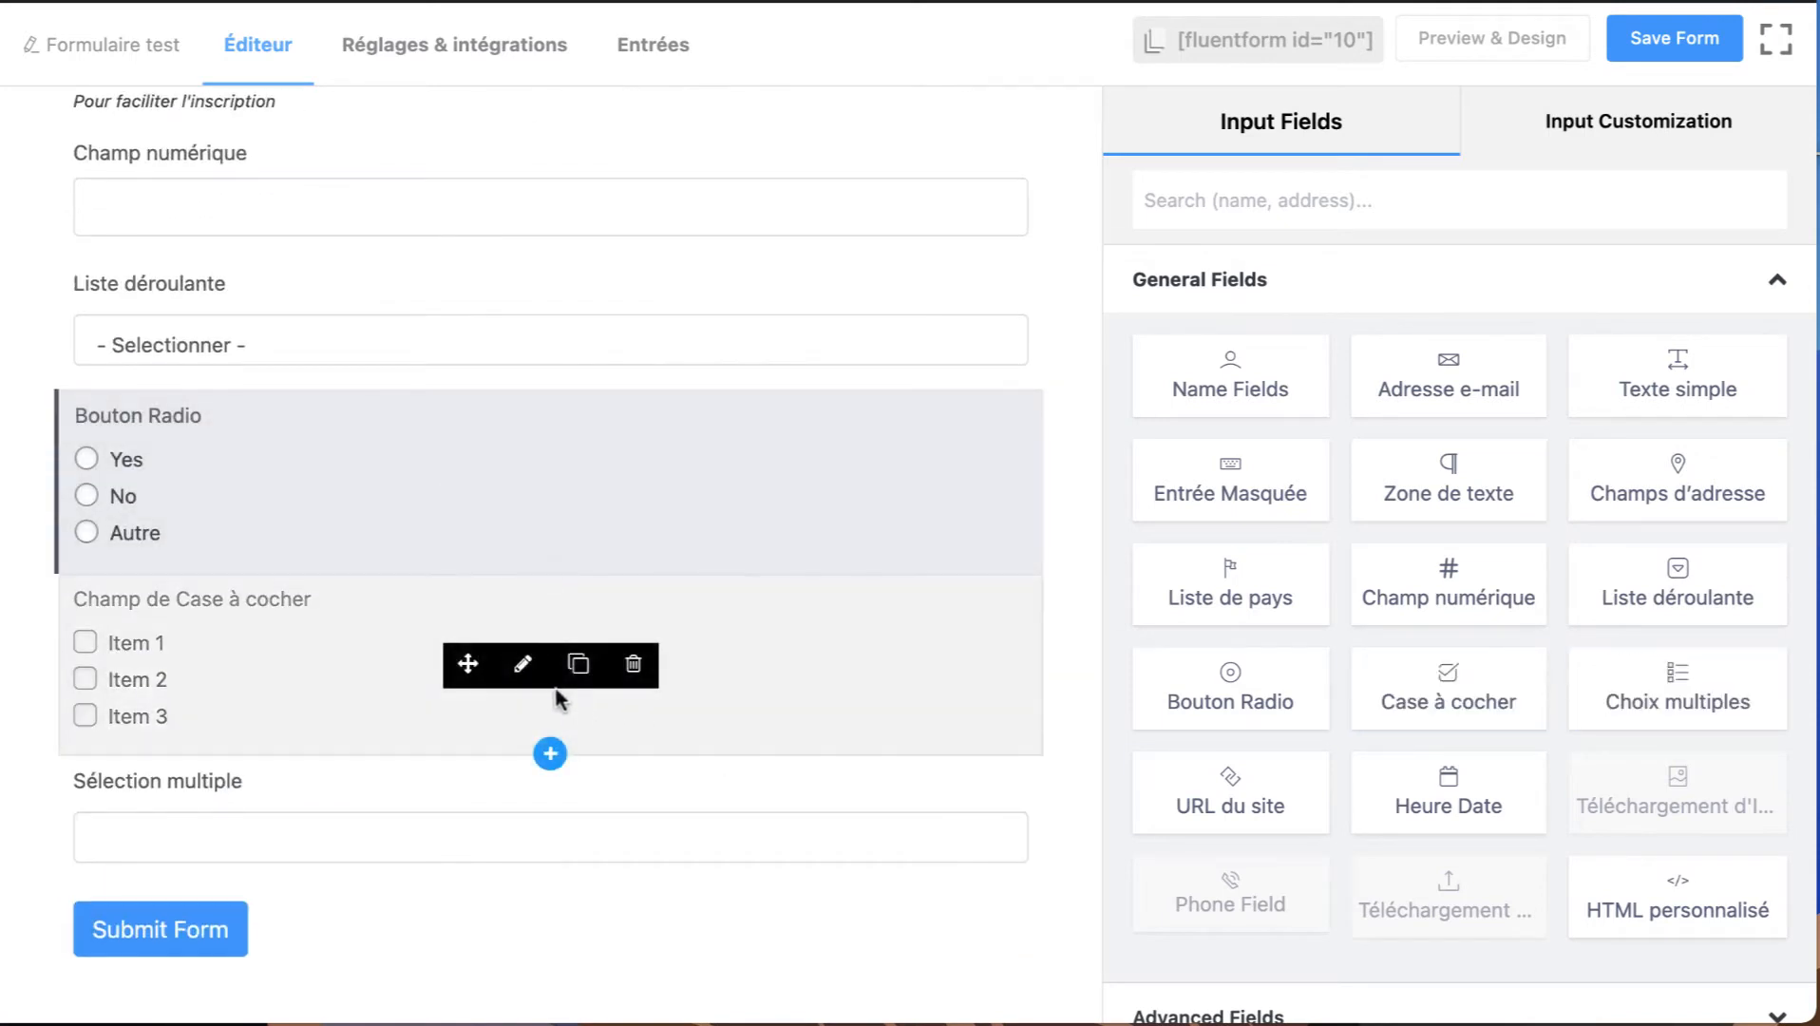
Open the checkbox field for customization and add a fourth item after Item 3.
click(521, 673)
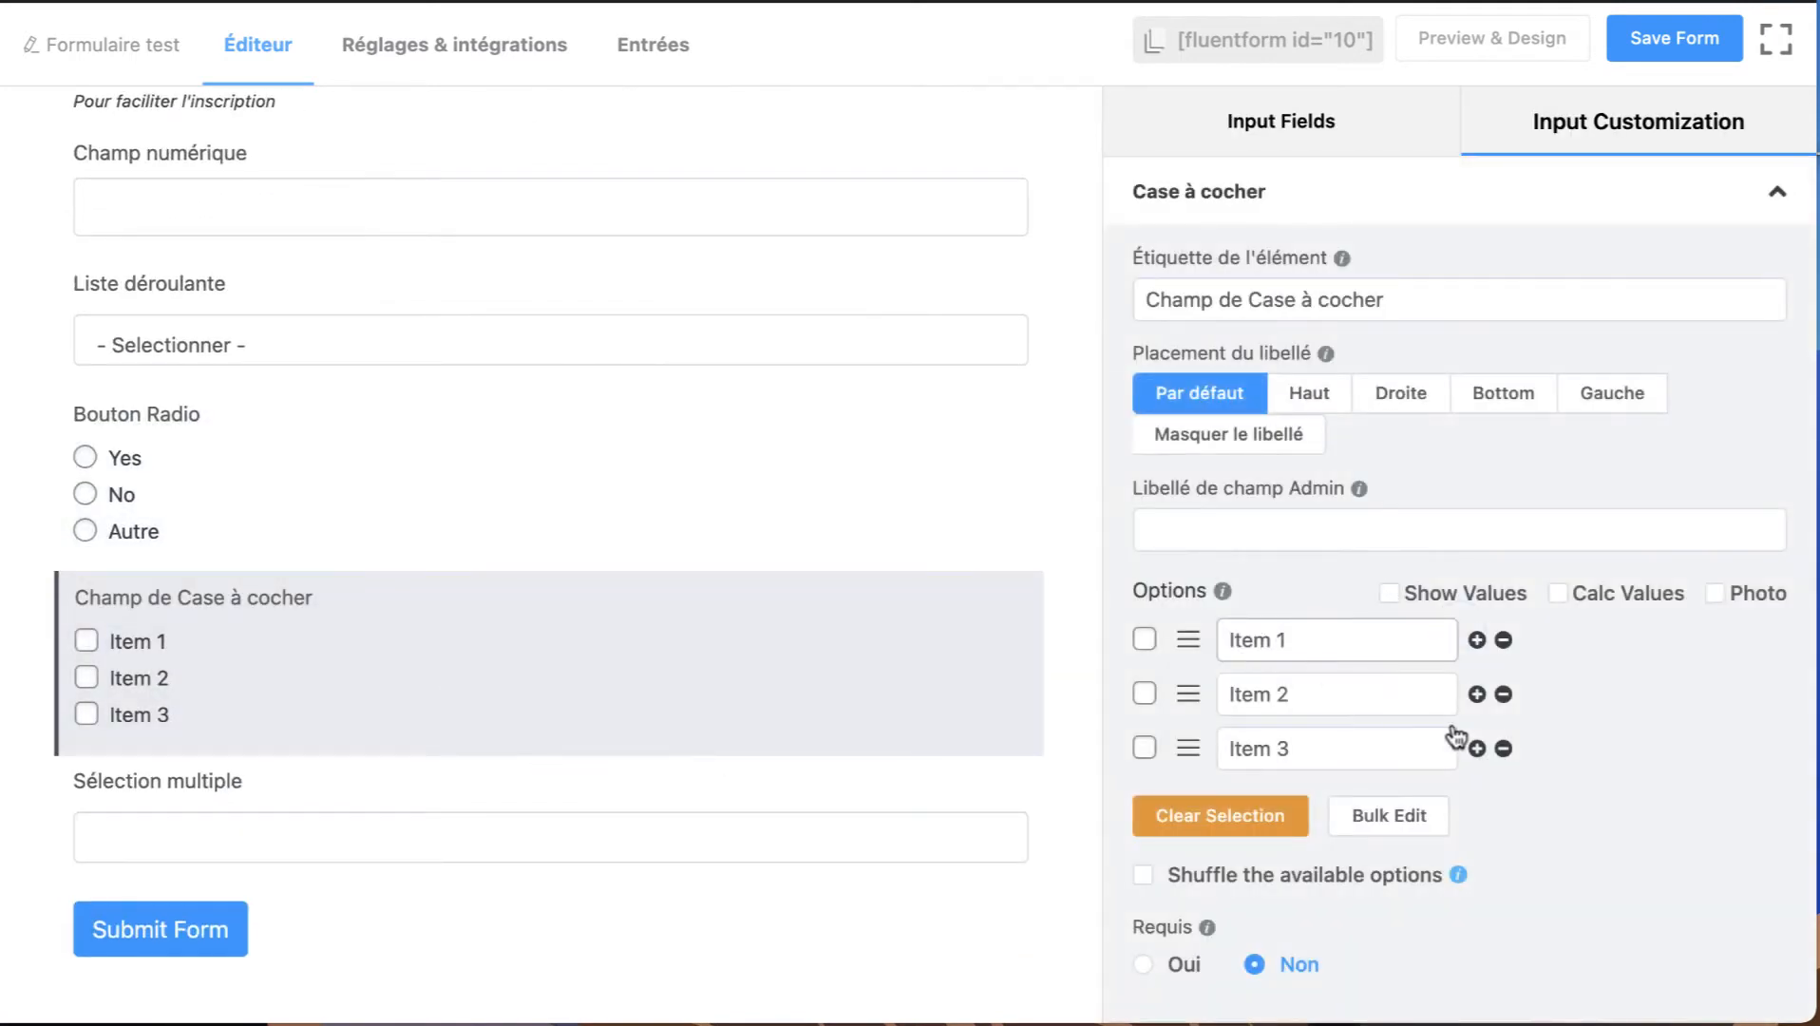
click(1477, 750)
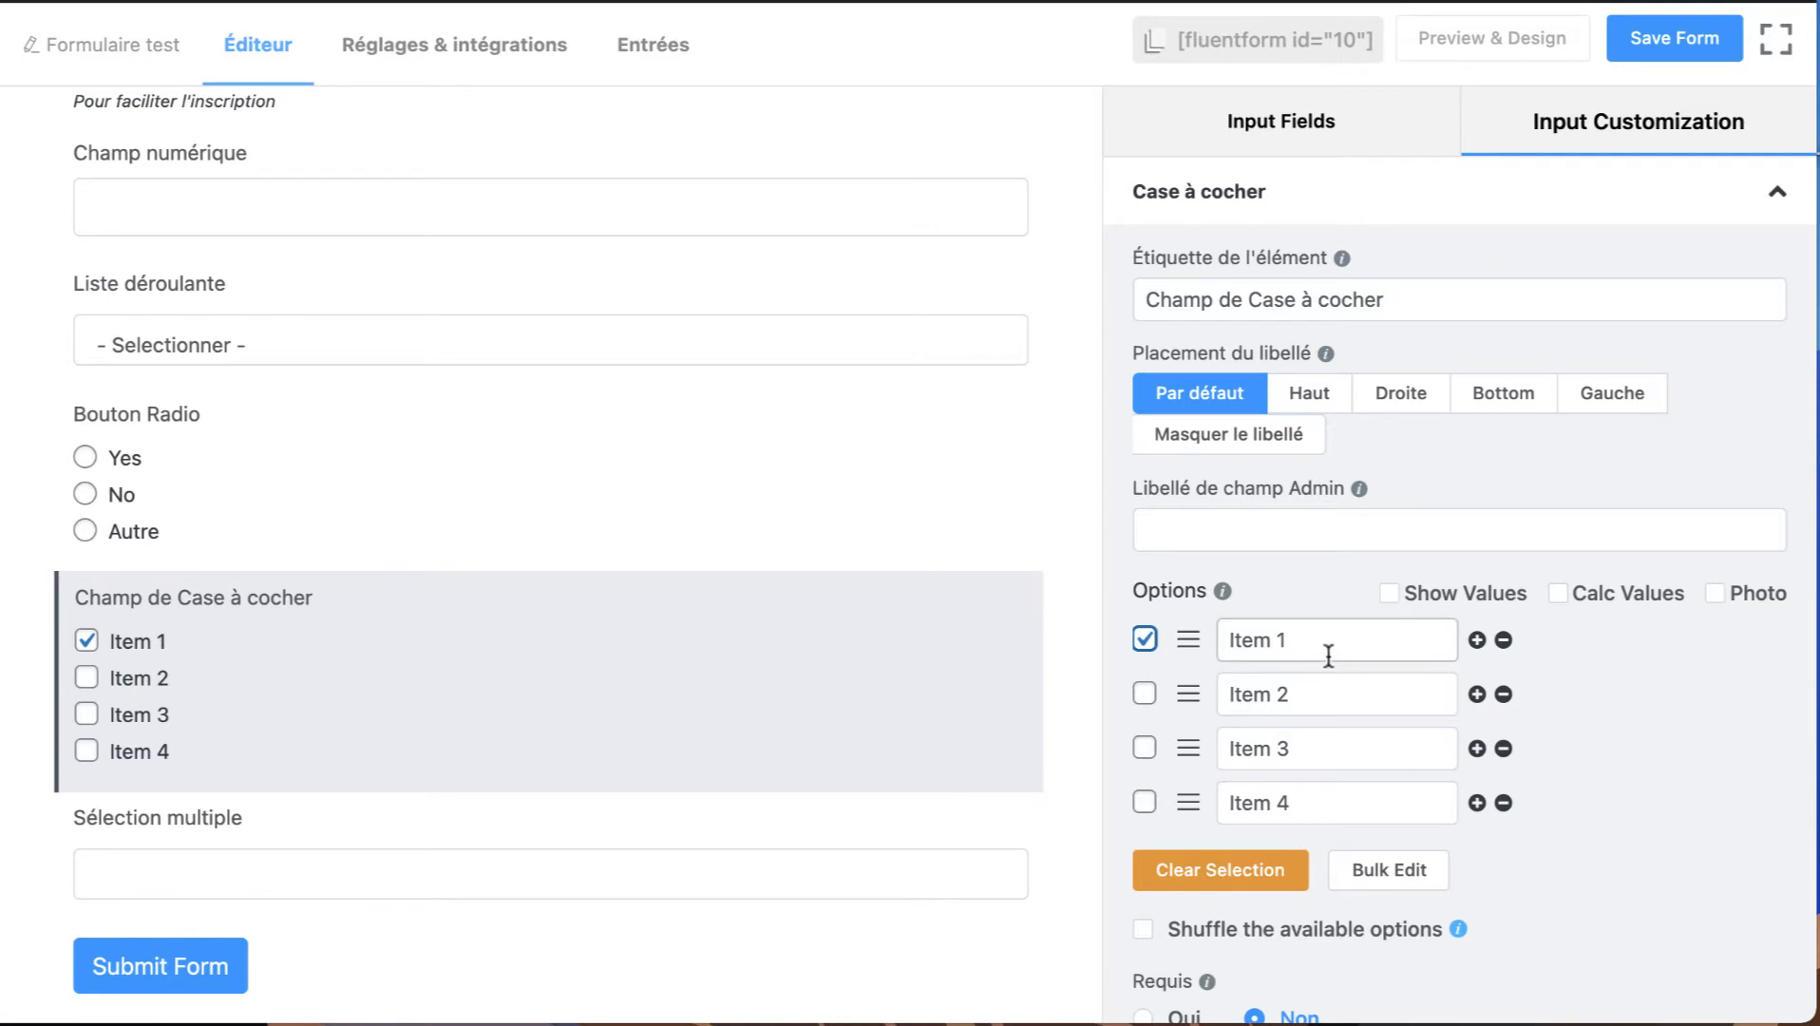
mouse_move(297, 605)
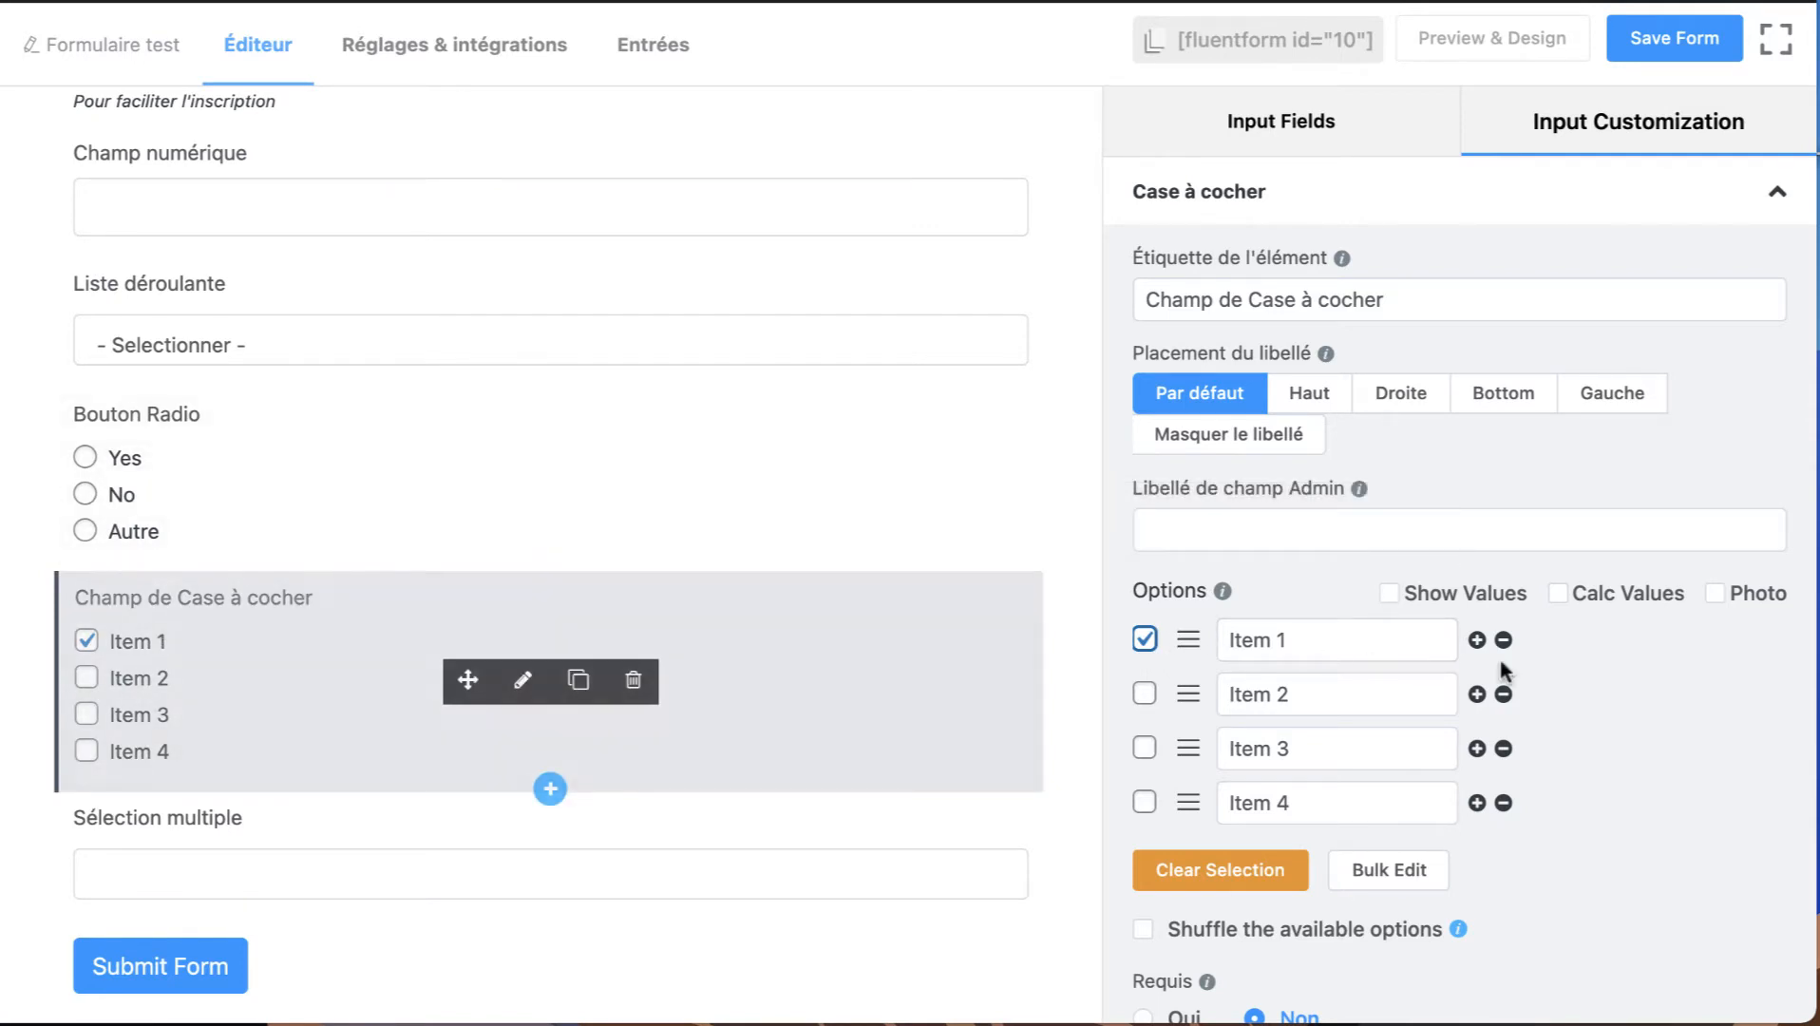
Rename the checkbox field's first option as "Option de base" and make it selected by default.
triple_click(1294, 644)
text(Optio)
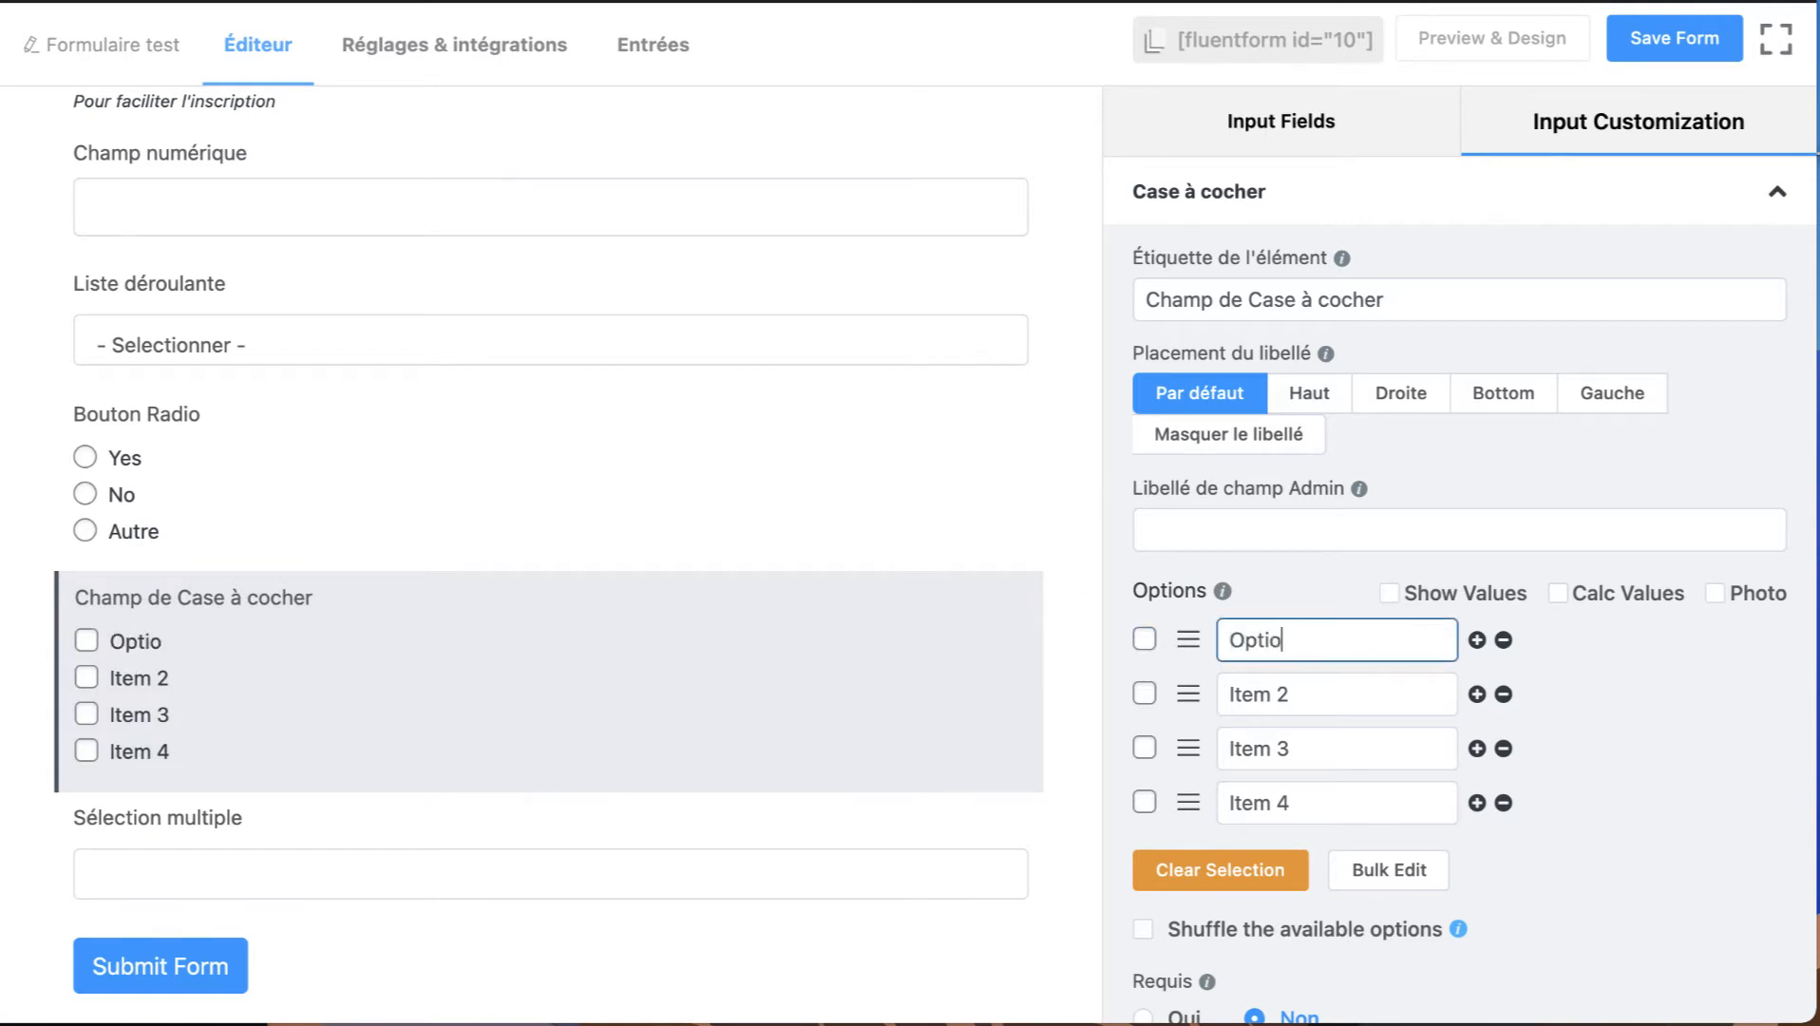
text(n de base)
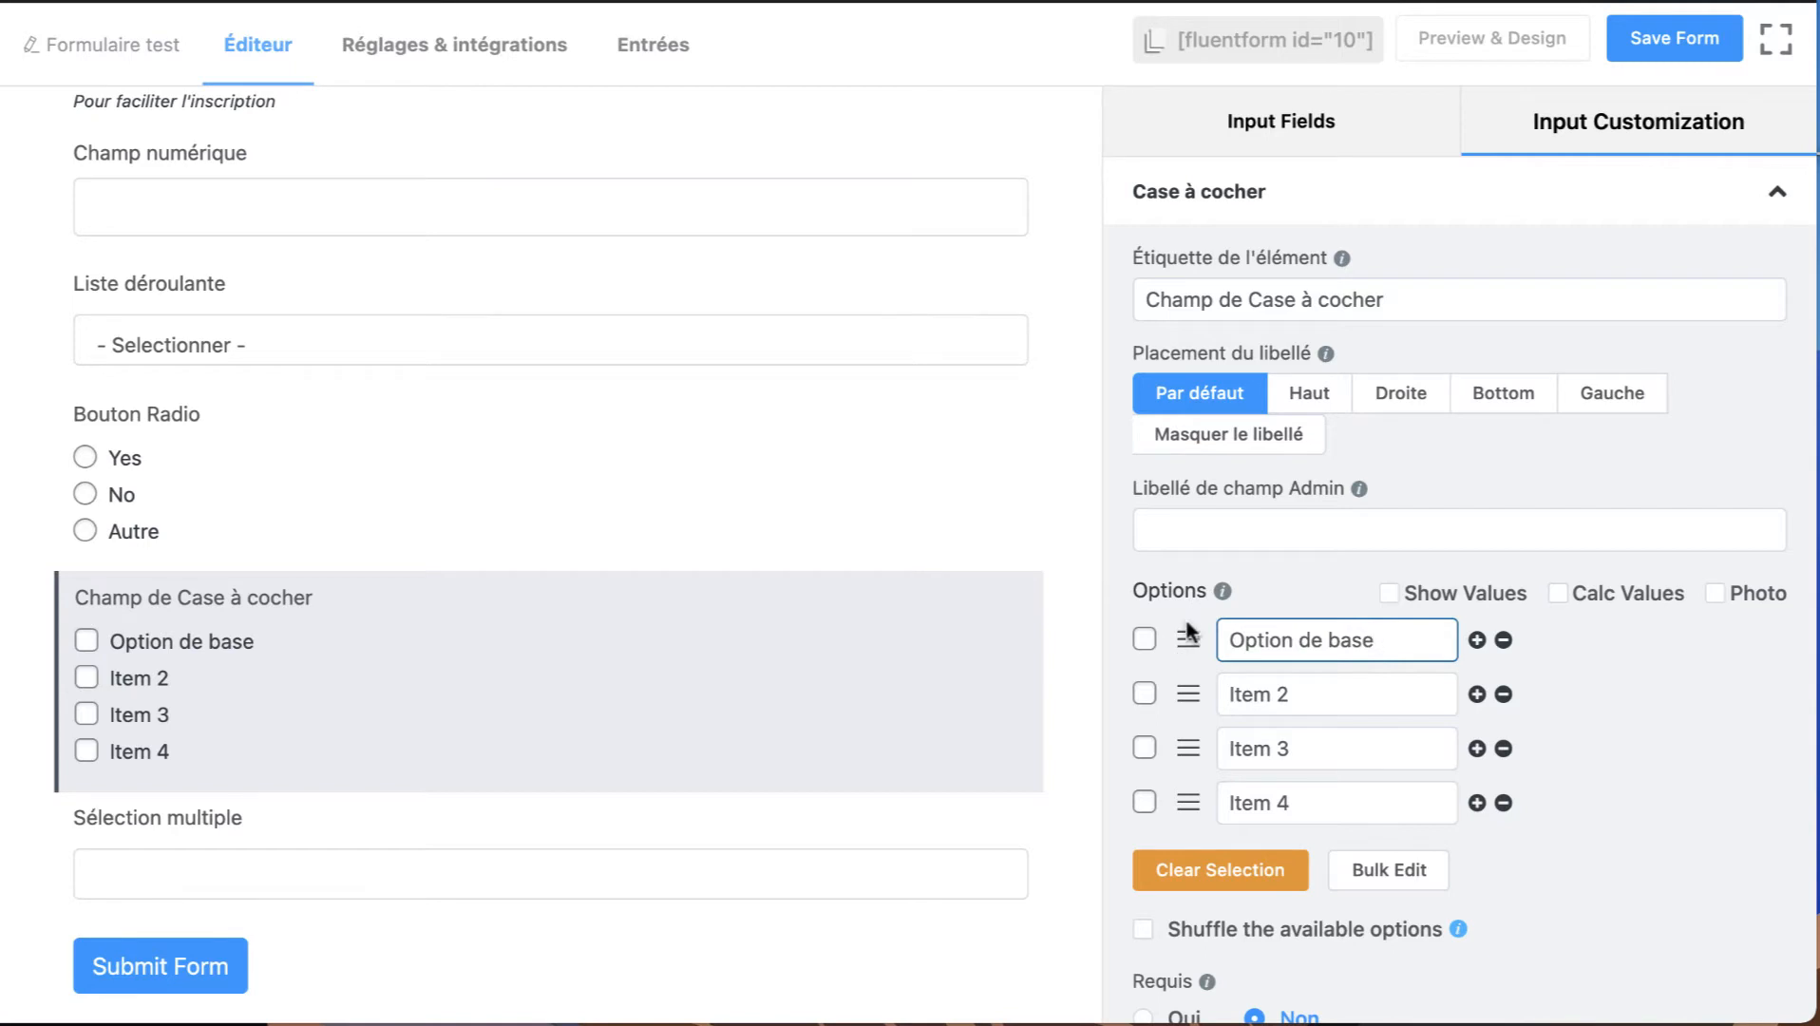
click(1145, 640)
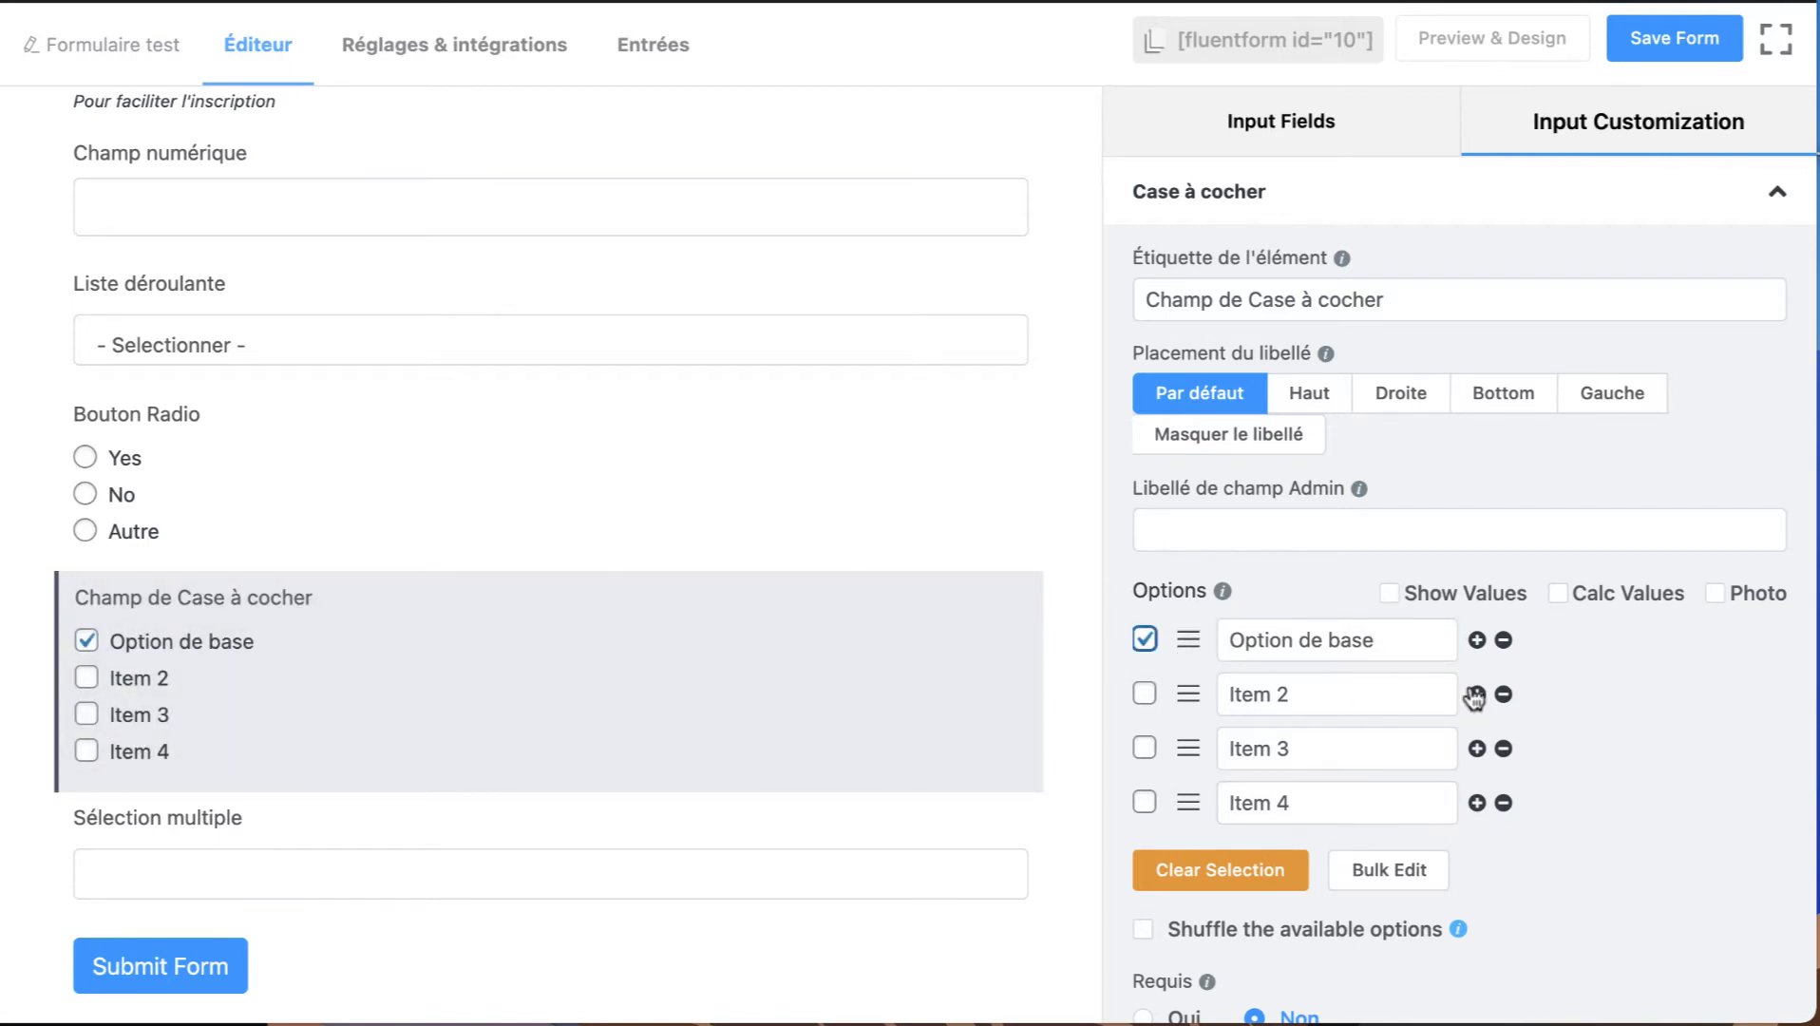
scroll(1470, 696, down, 2)
click(1211, 703)
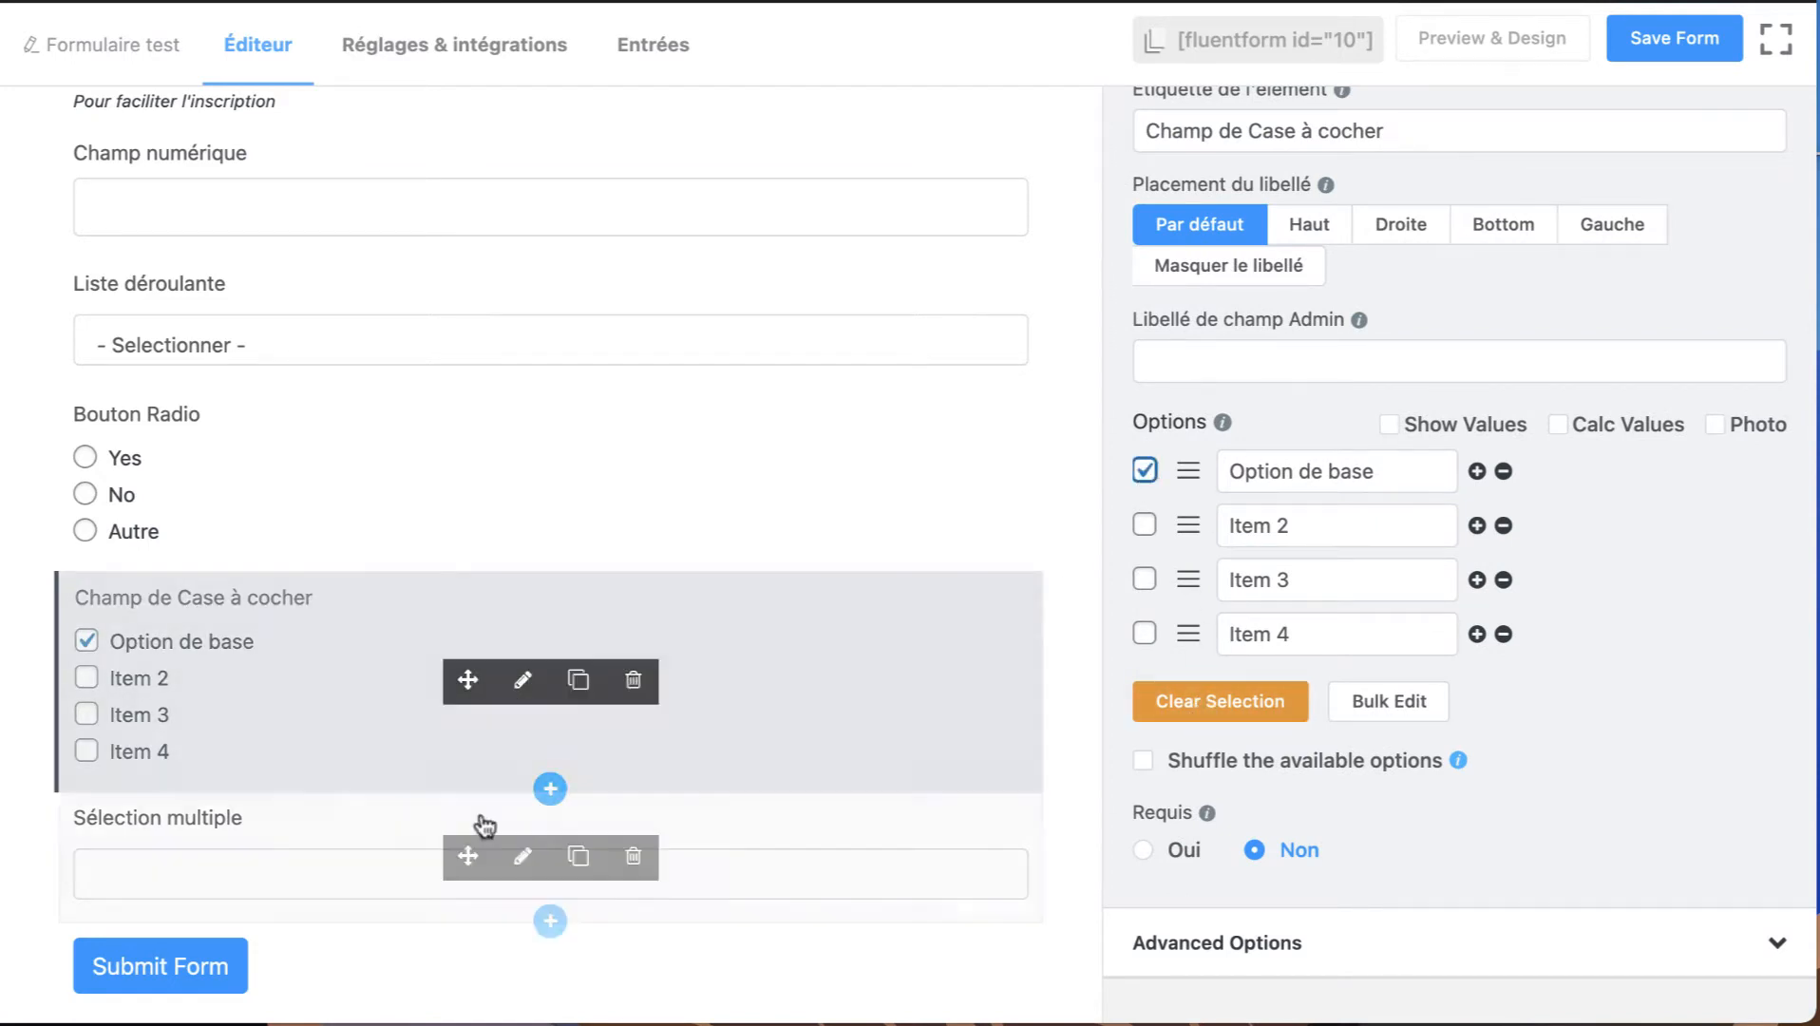
Open the Sélection multiple field for customization and add two more items after Option 2.
click(523, 855)
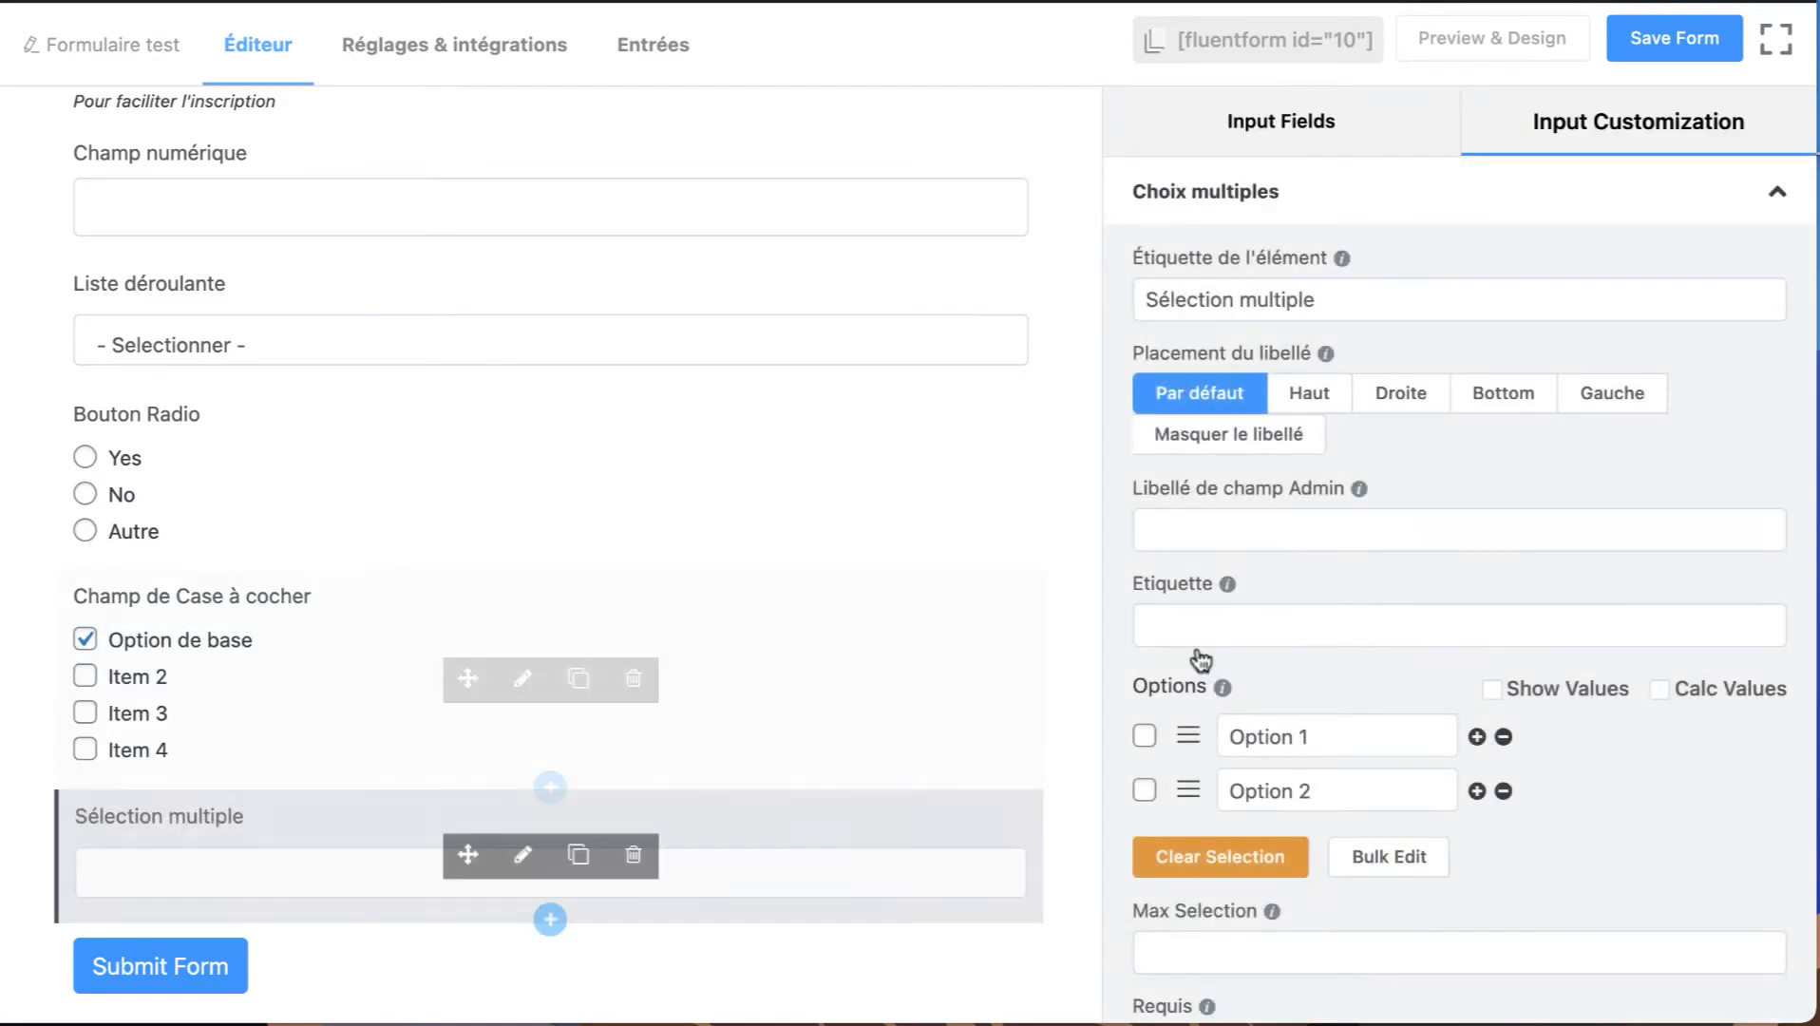
scroll(1235, 646, down, 1)
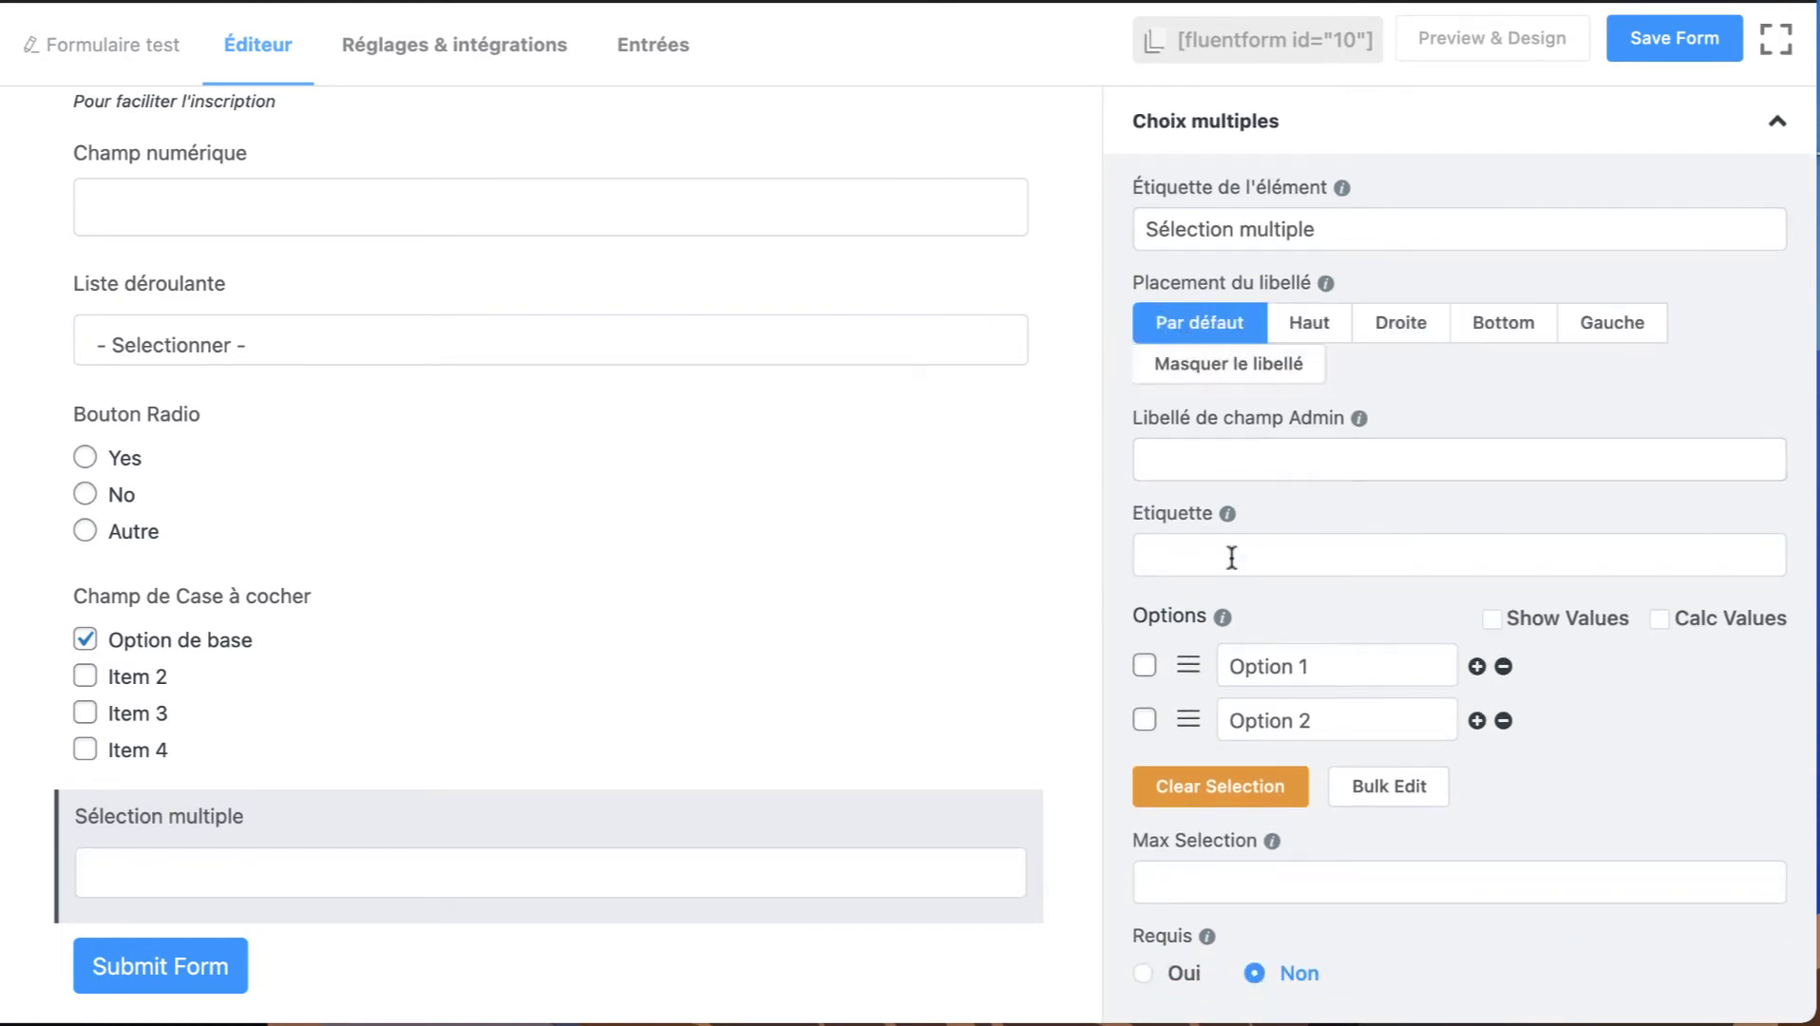
click(1476, 721)
click(1476, 721)
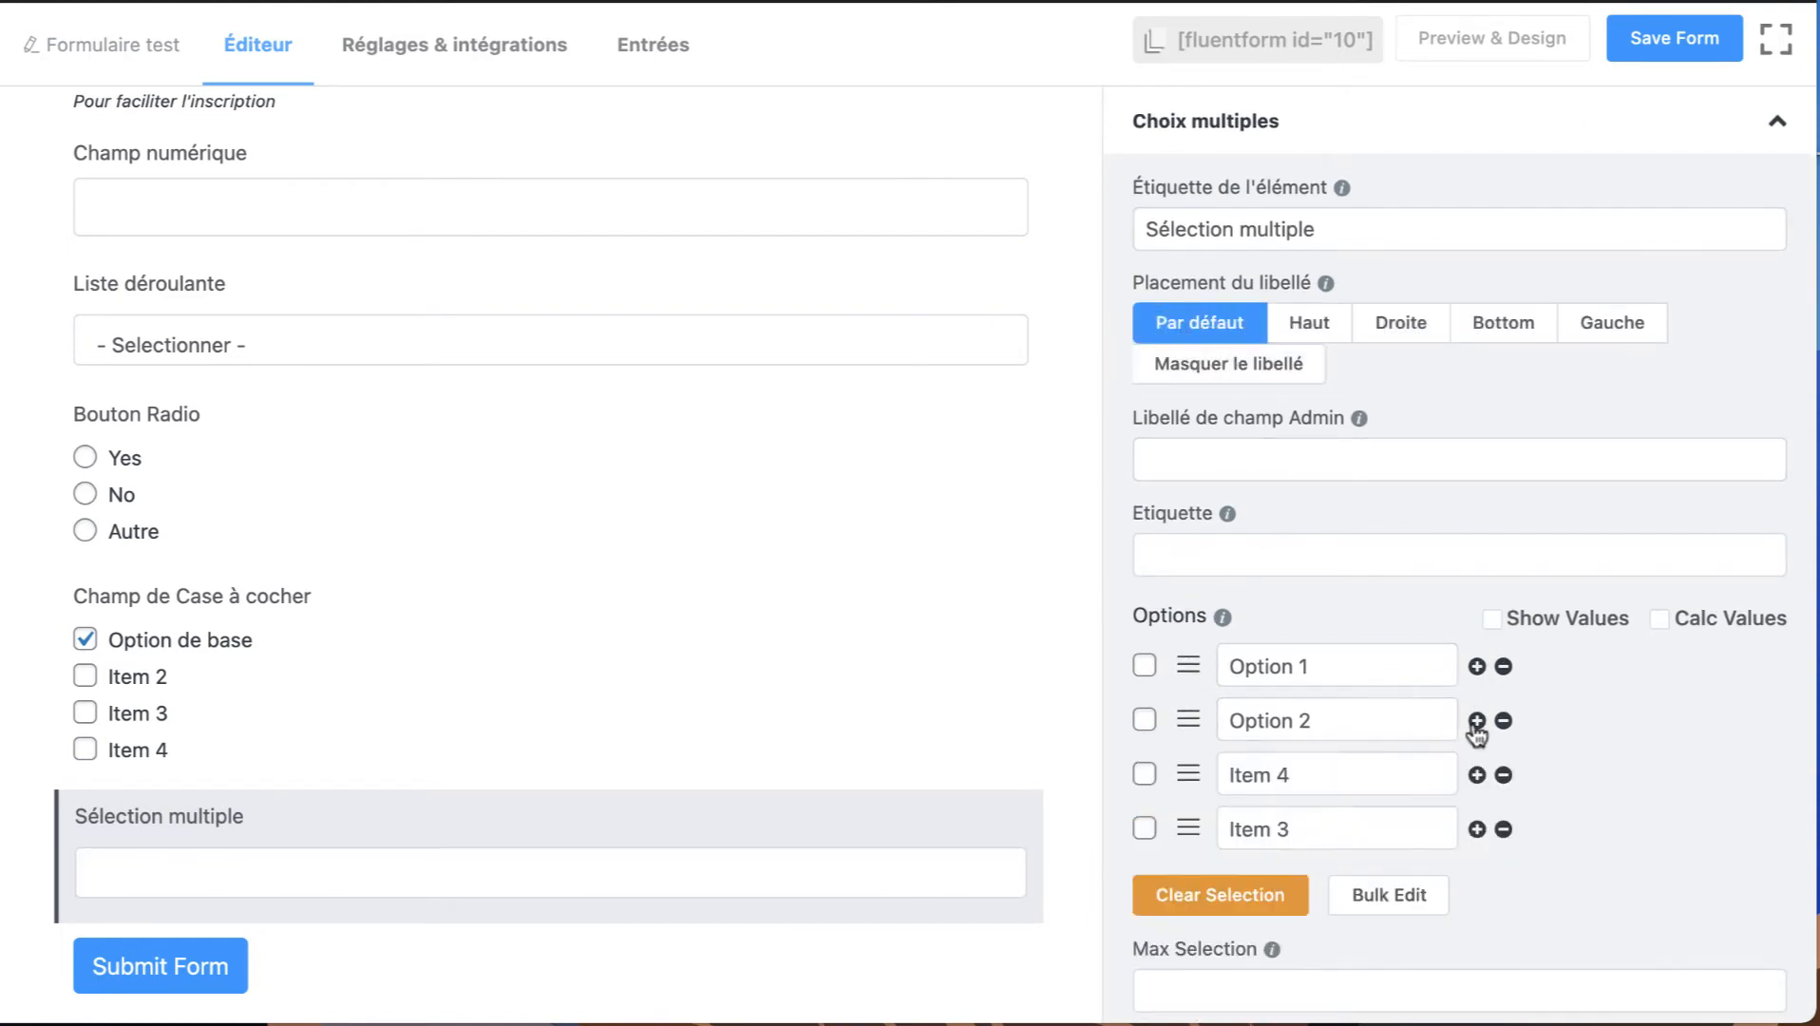
scroll(1471, 732, down, 3)
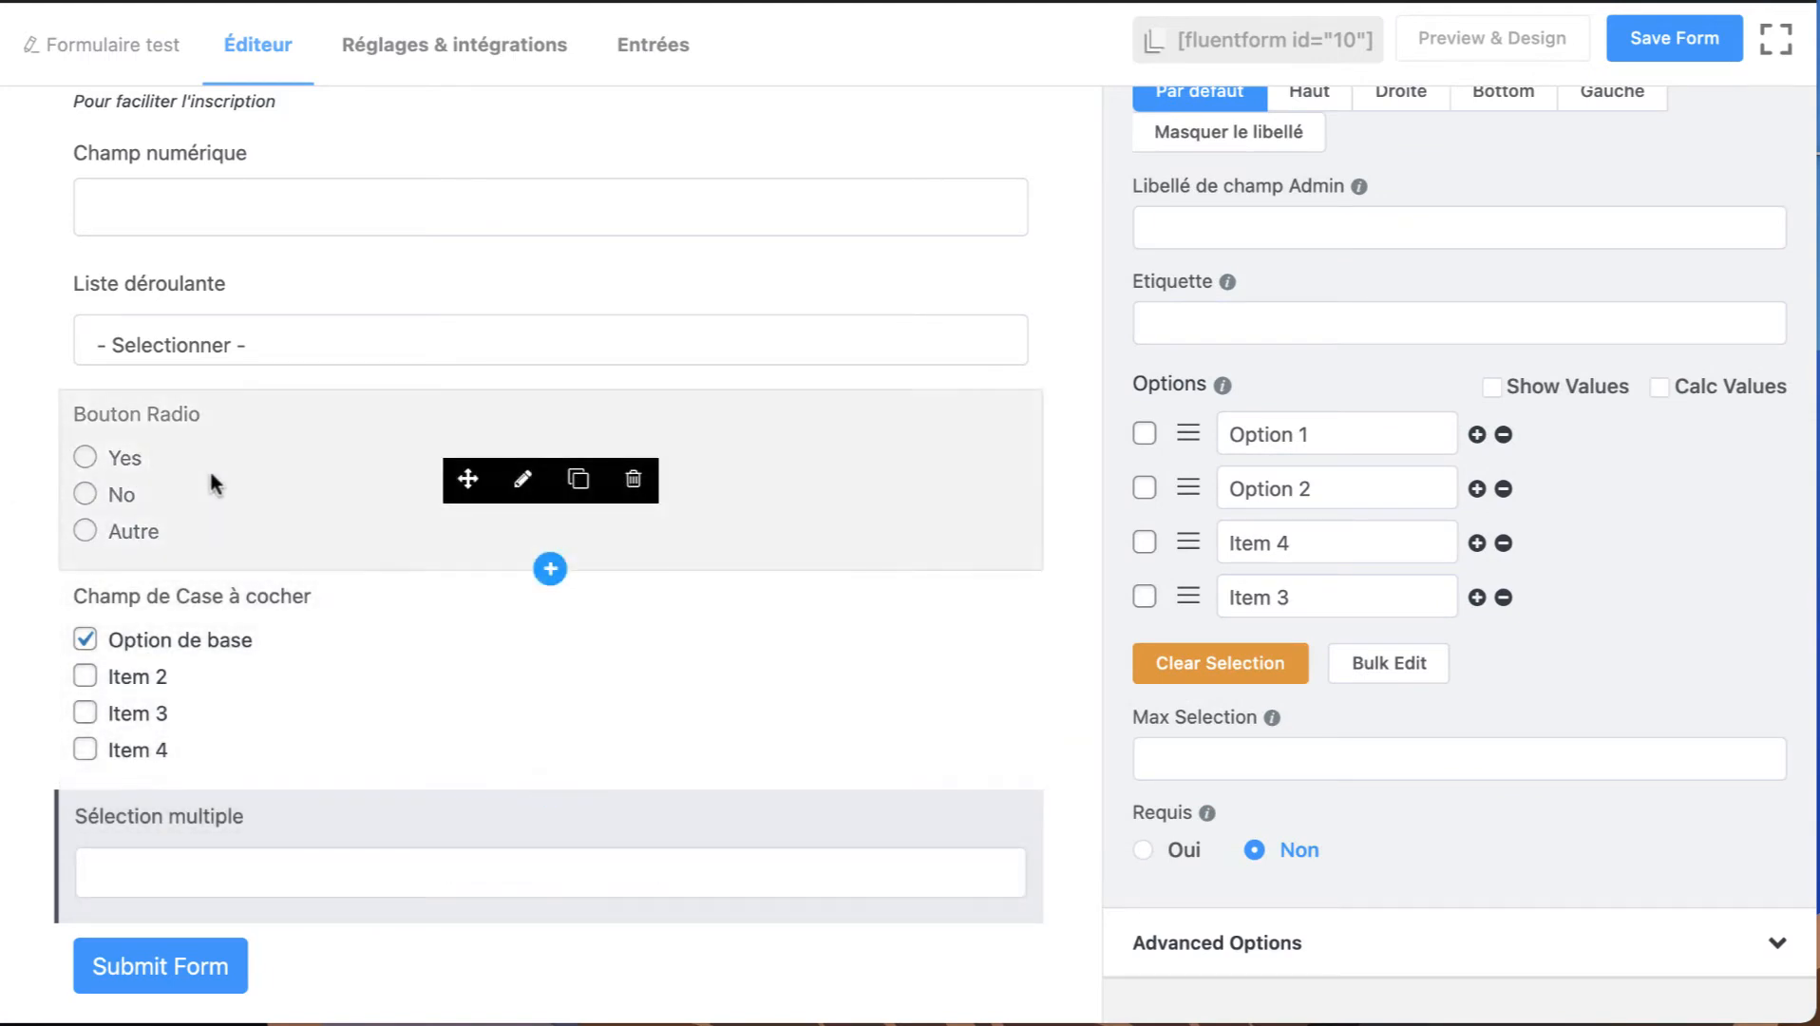
scroll(1353, 317, up, 5)
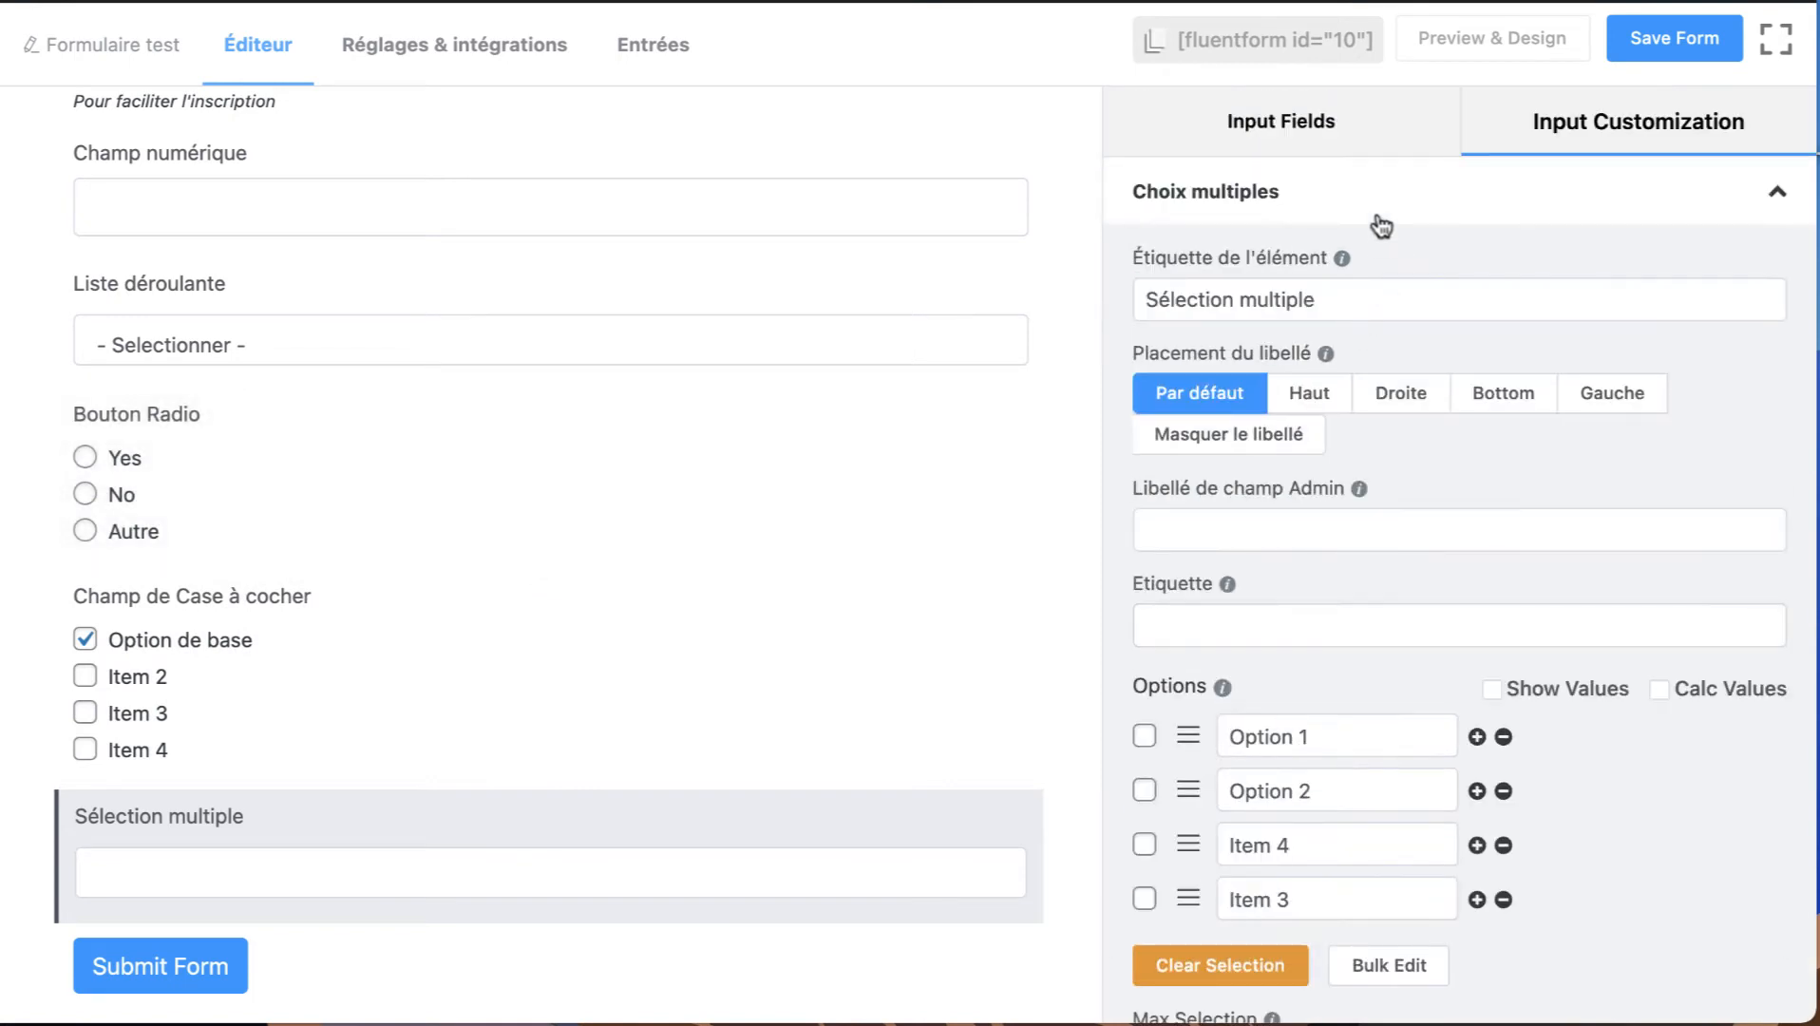
scroll(1259, 496, down, 3)
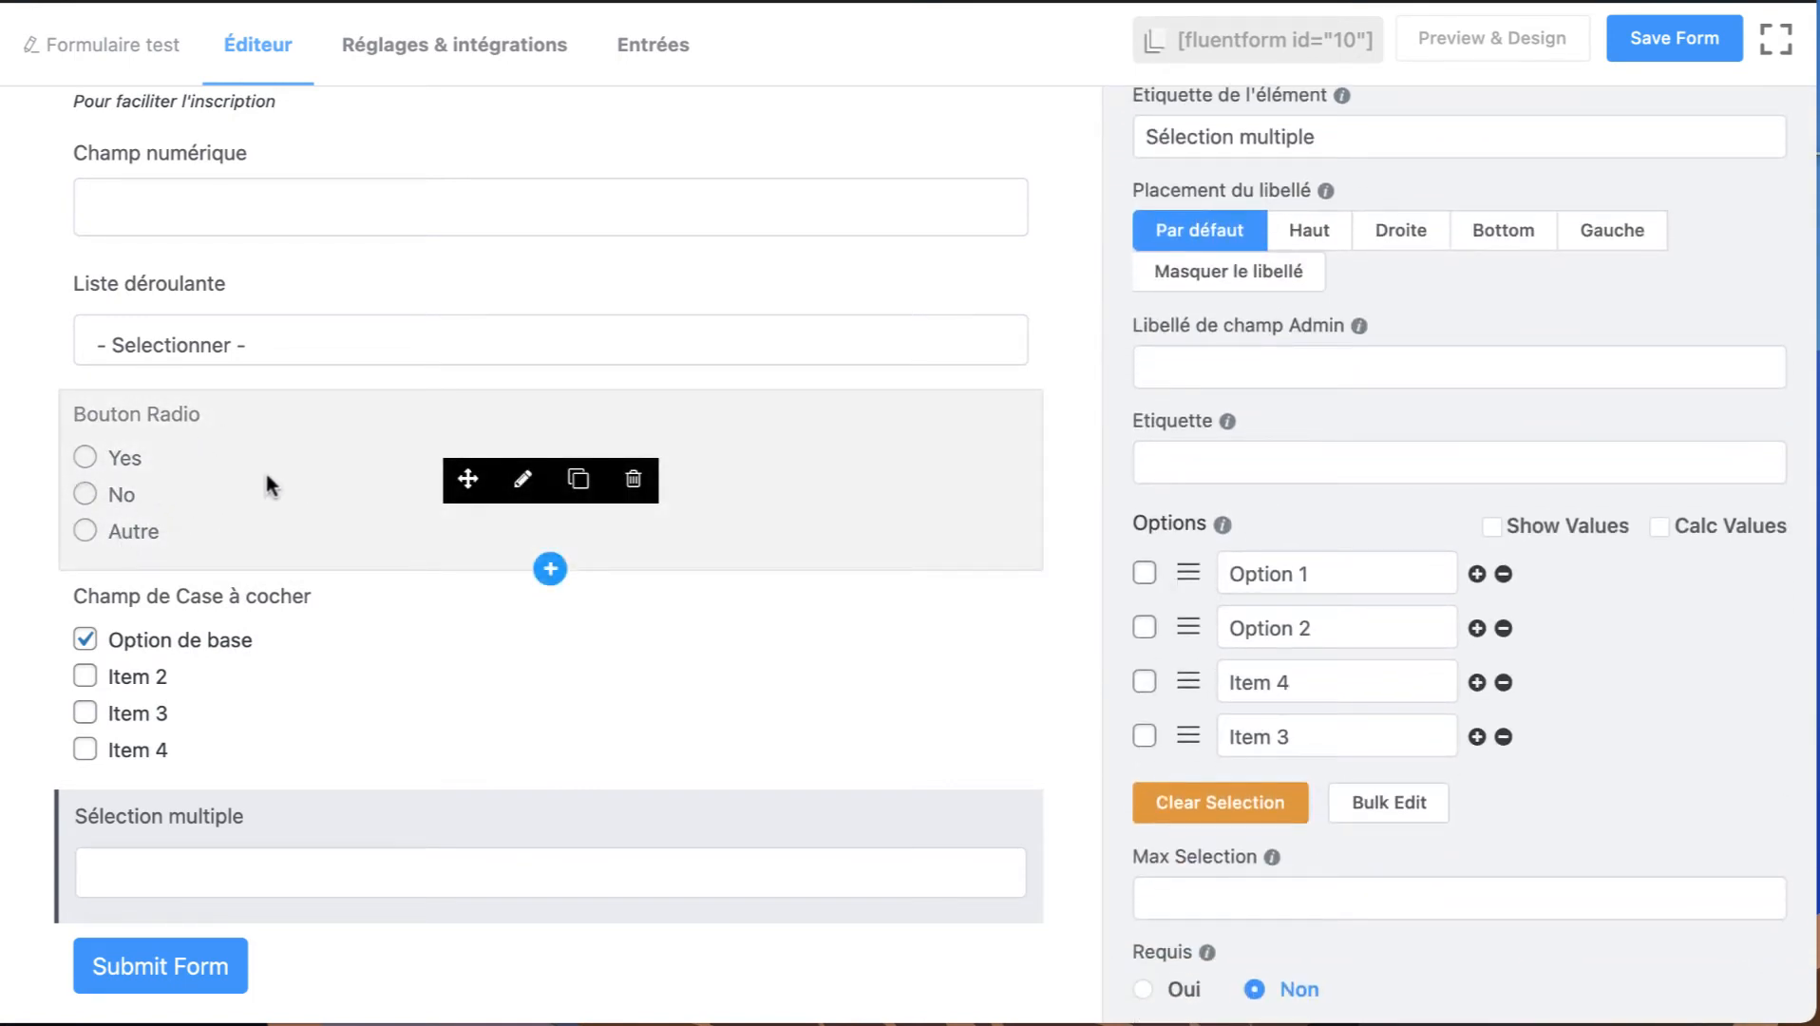
Add a URL du site field below the multiple-choice field and open it for customization.
scroll(1515, 393, up, 3)
click(1297, 100)
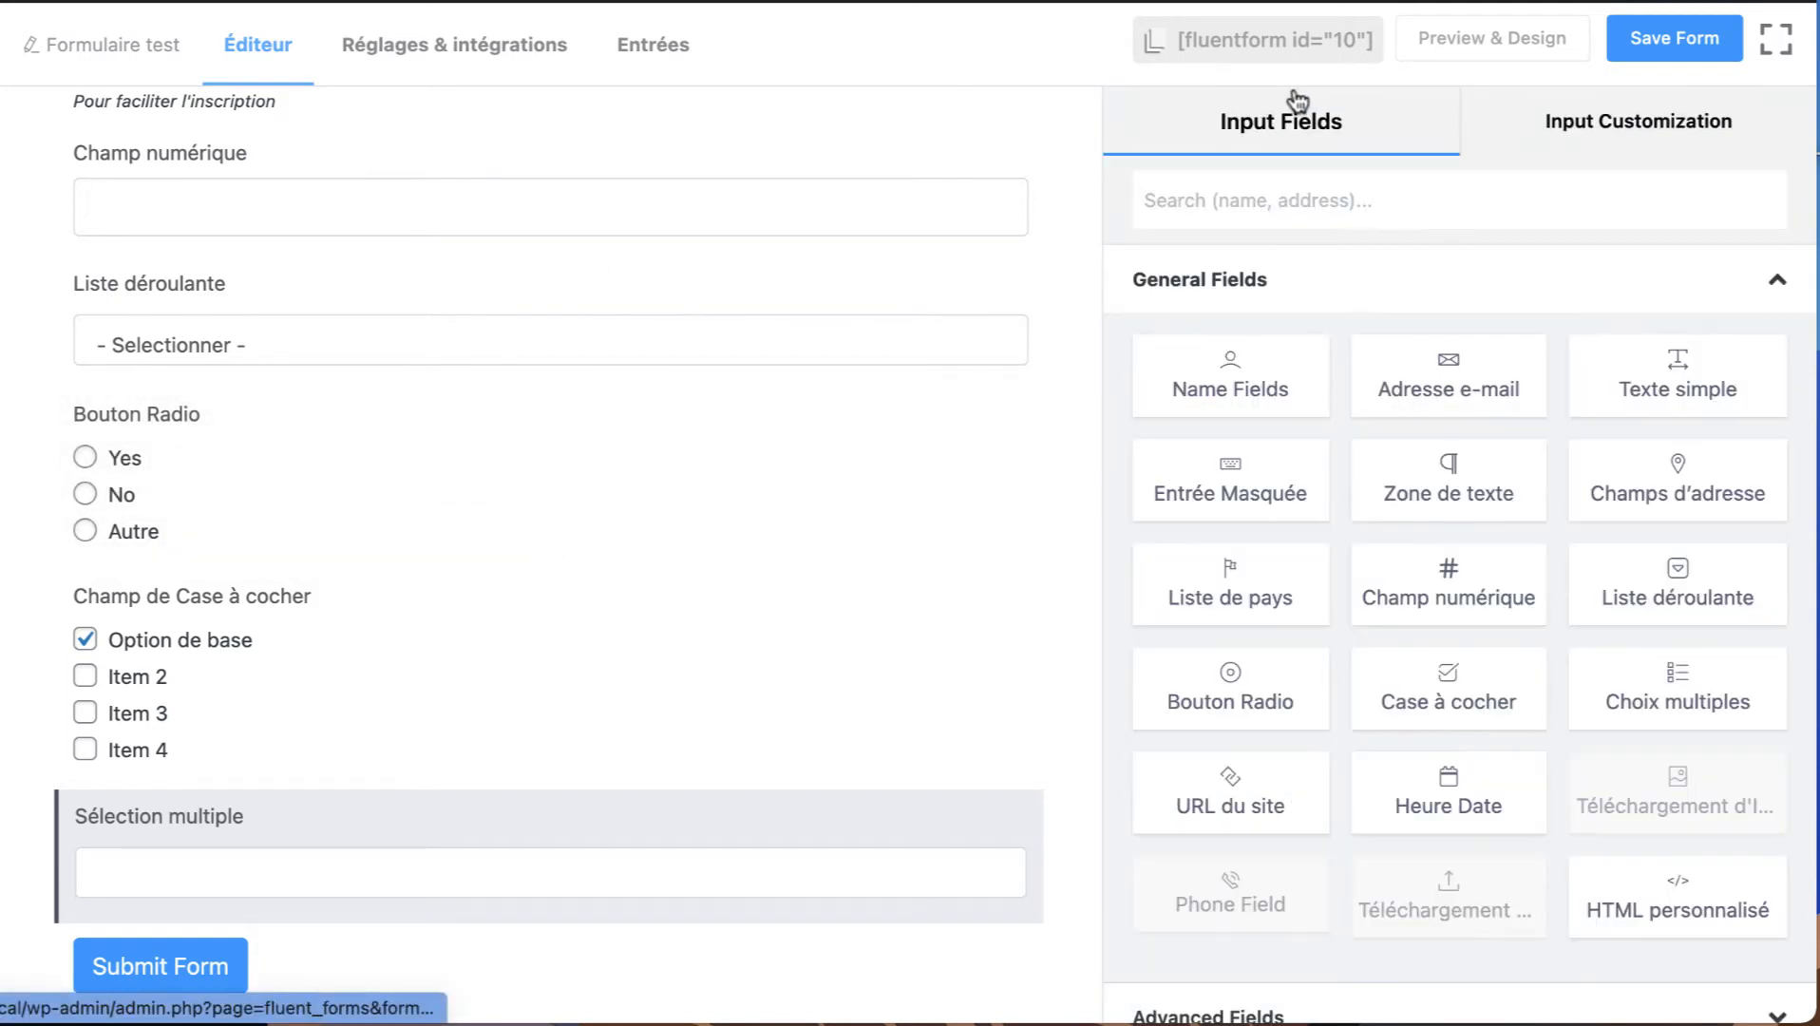
scroll(1495, 658, down, 3)
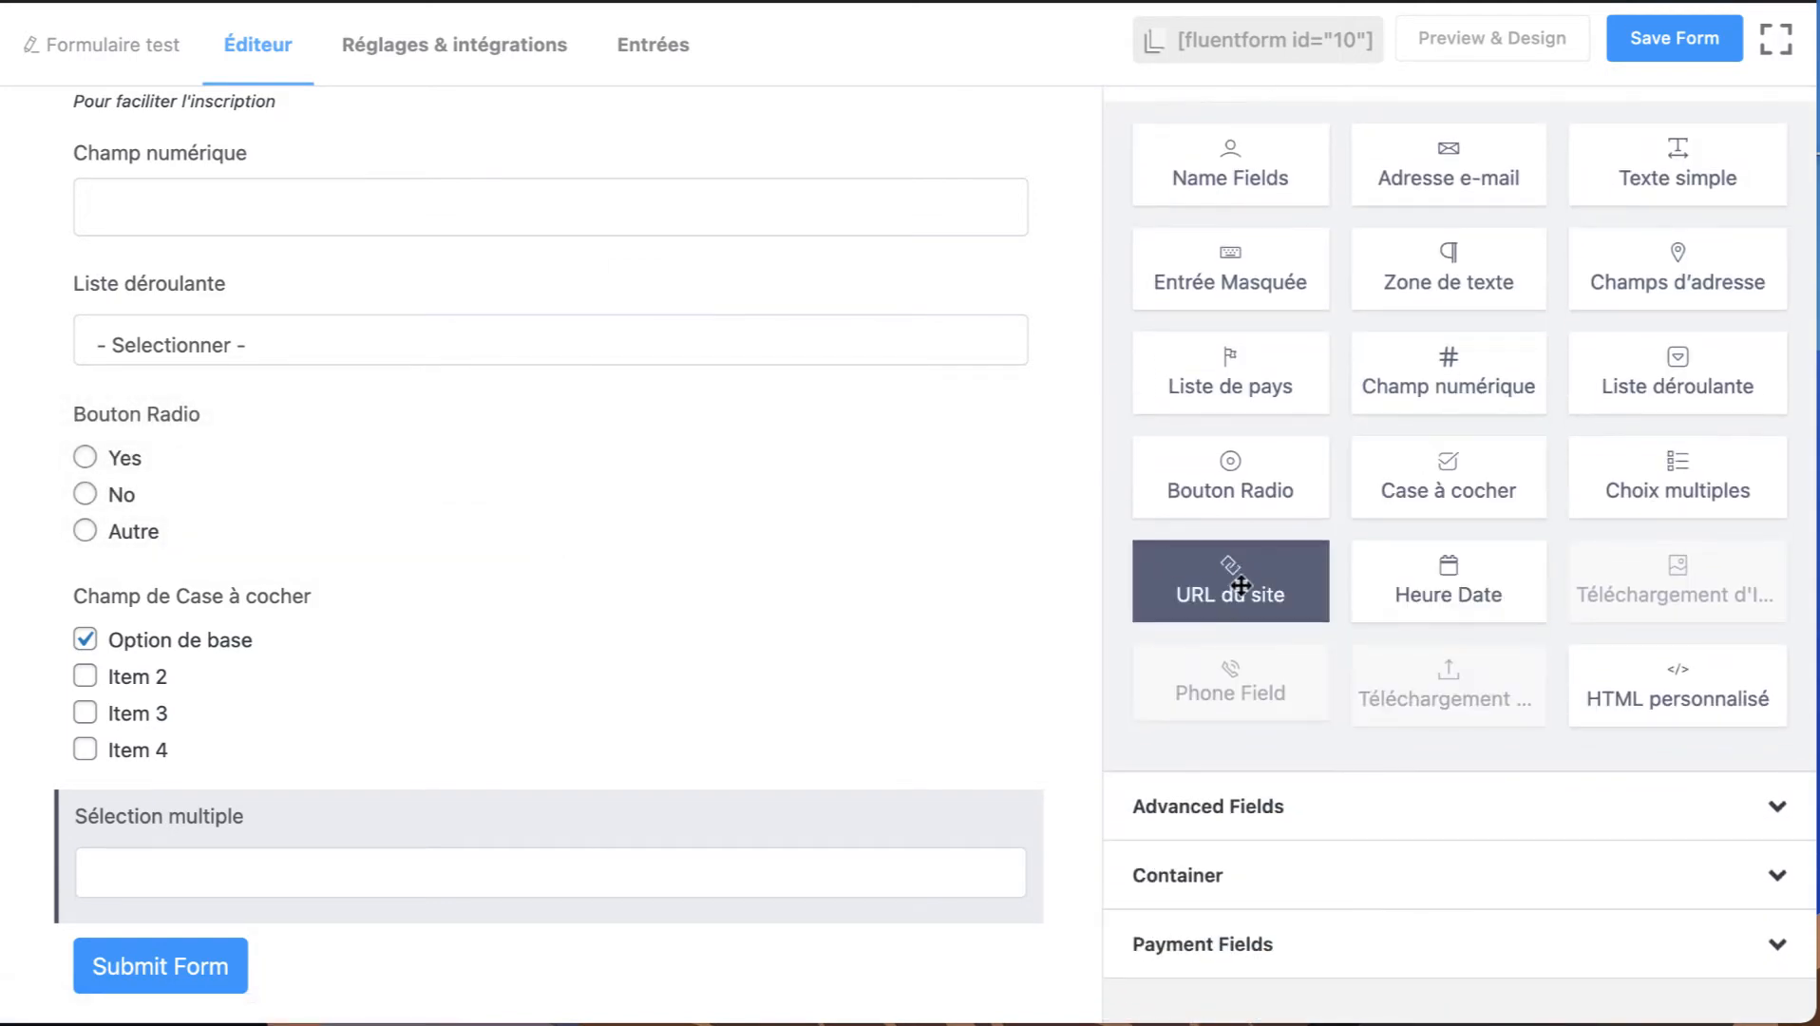
click(1240, 586)
scroll(663, 632, down, 2)
click(185, 826)
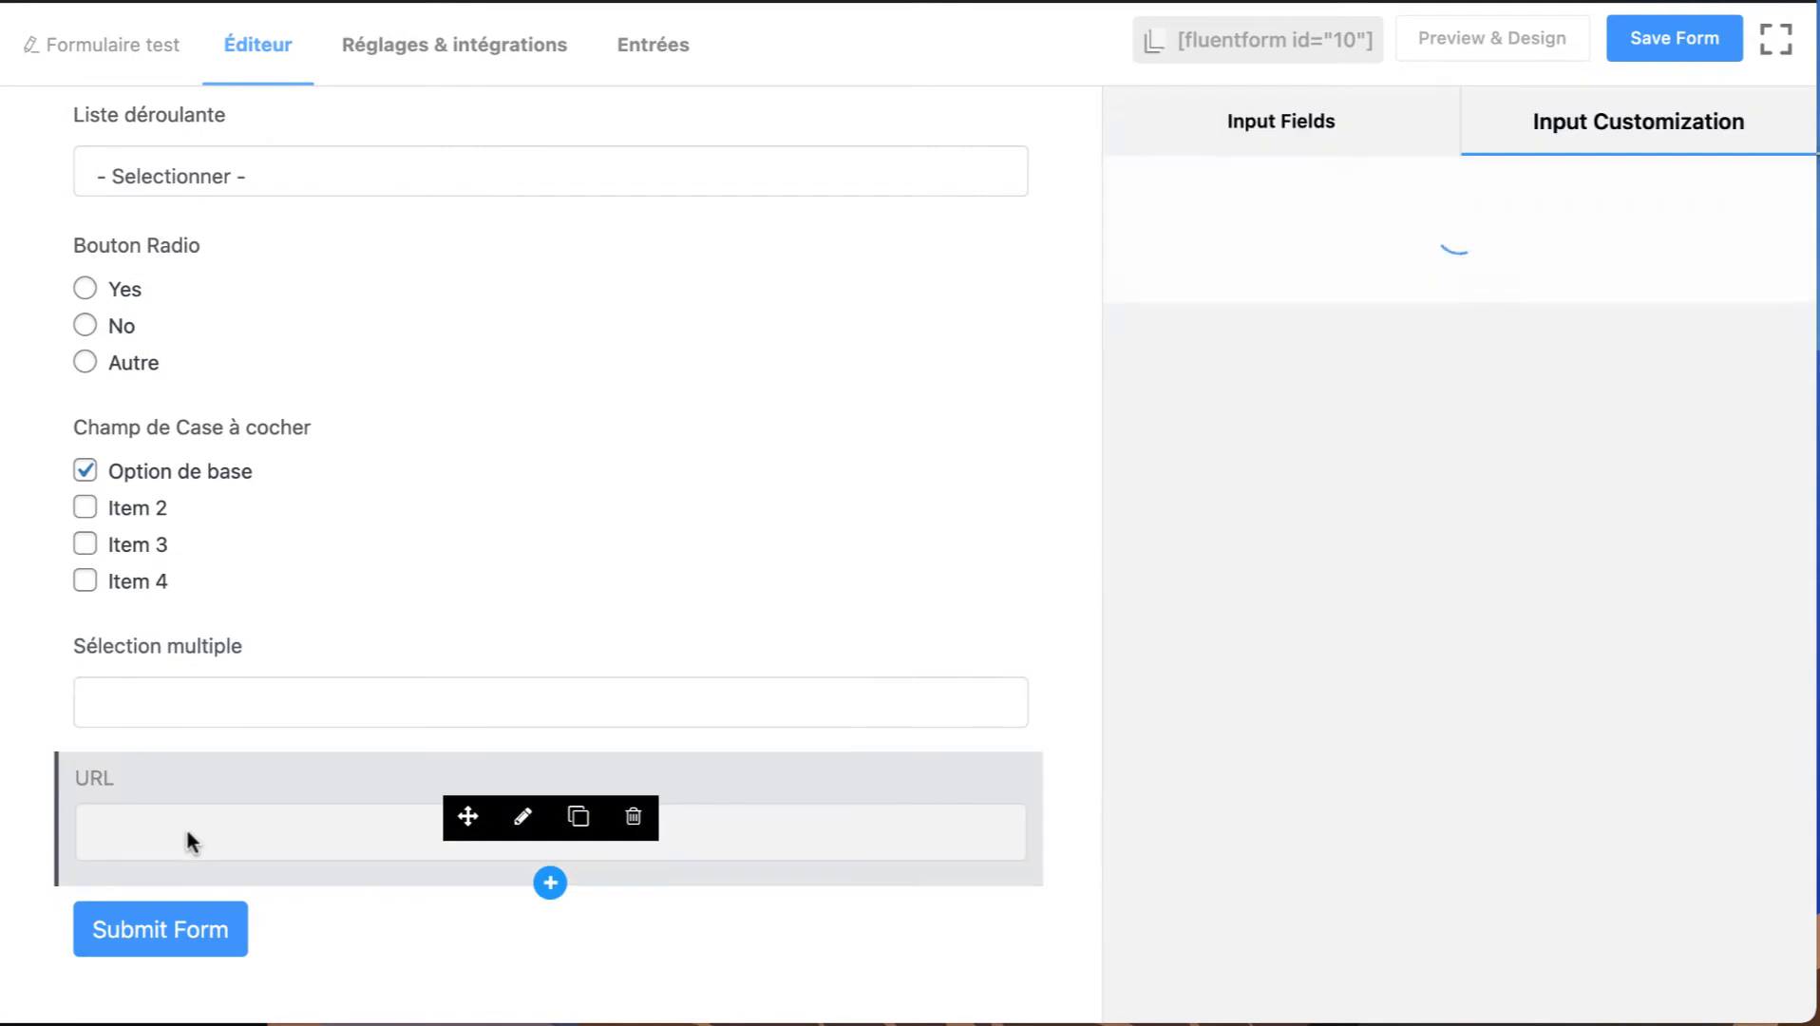
click(523, 817)
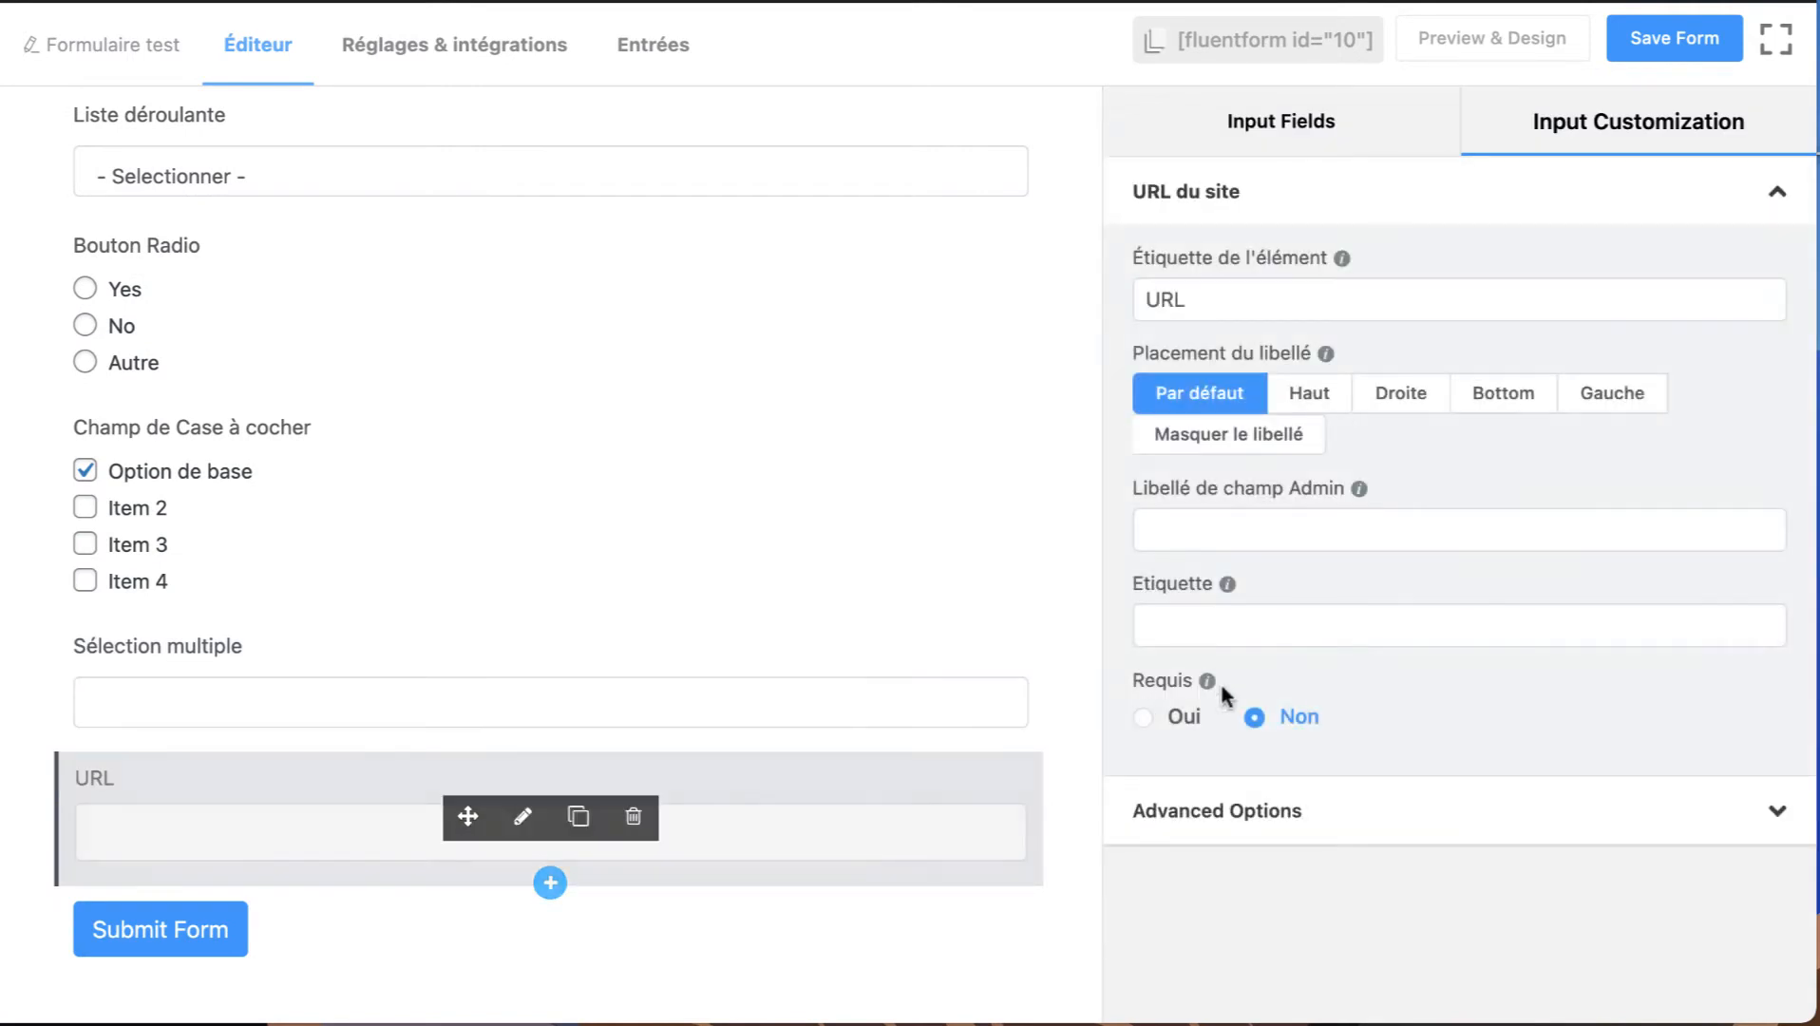
Add a Heure Date field below the URL field and open it for customization.
click(1286, 133)
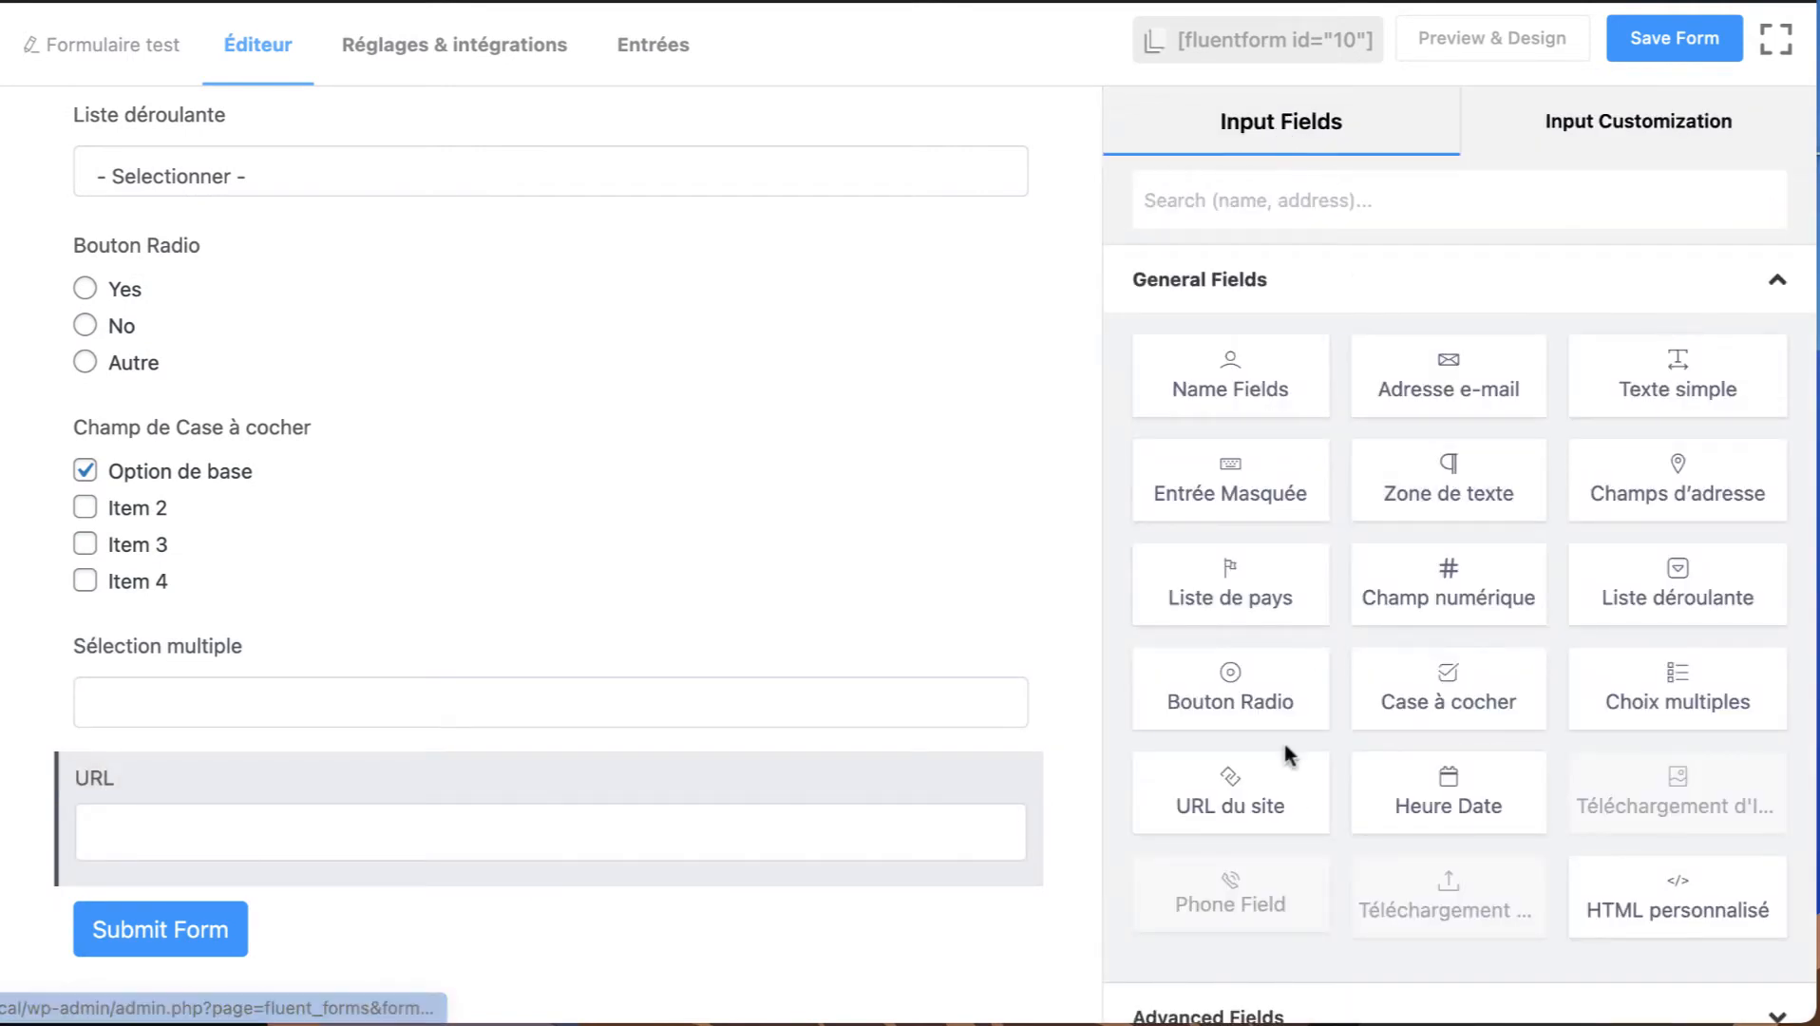
click(1448, 793)
scroll(601, 632, down, 2)
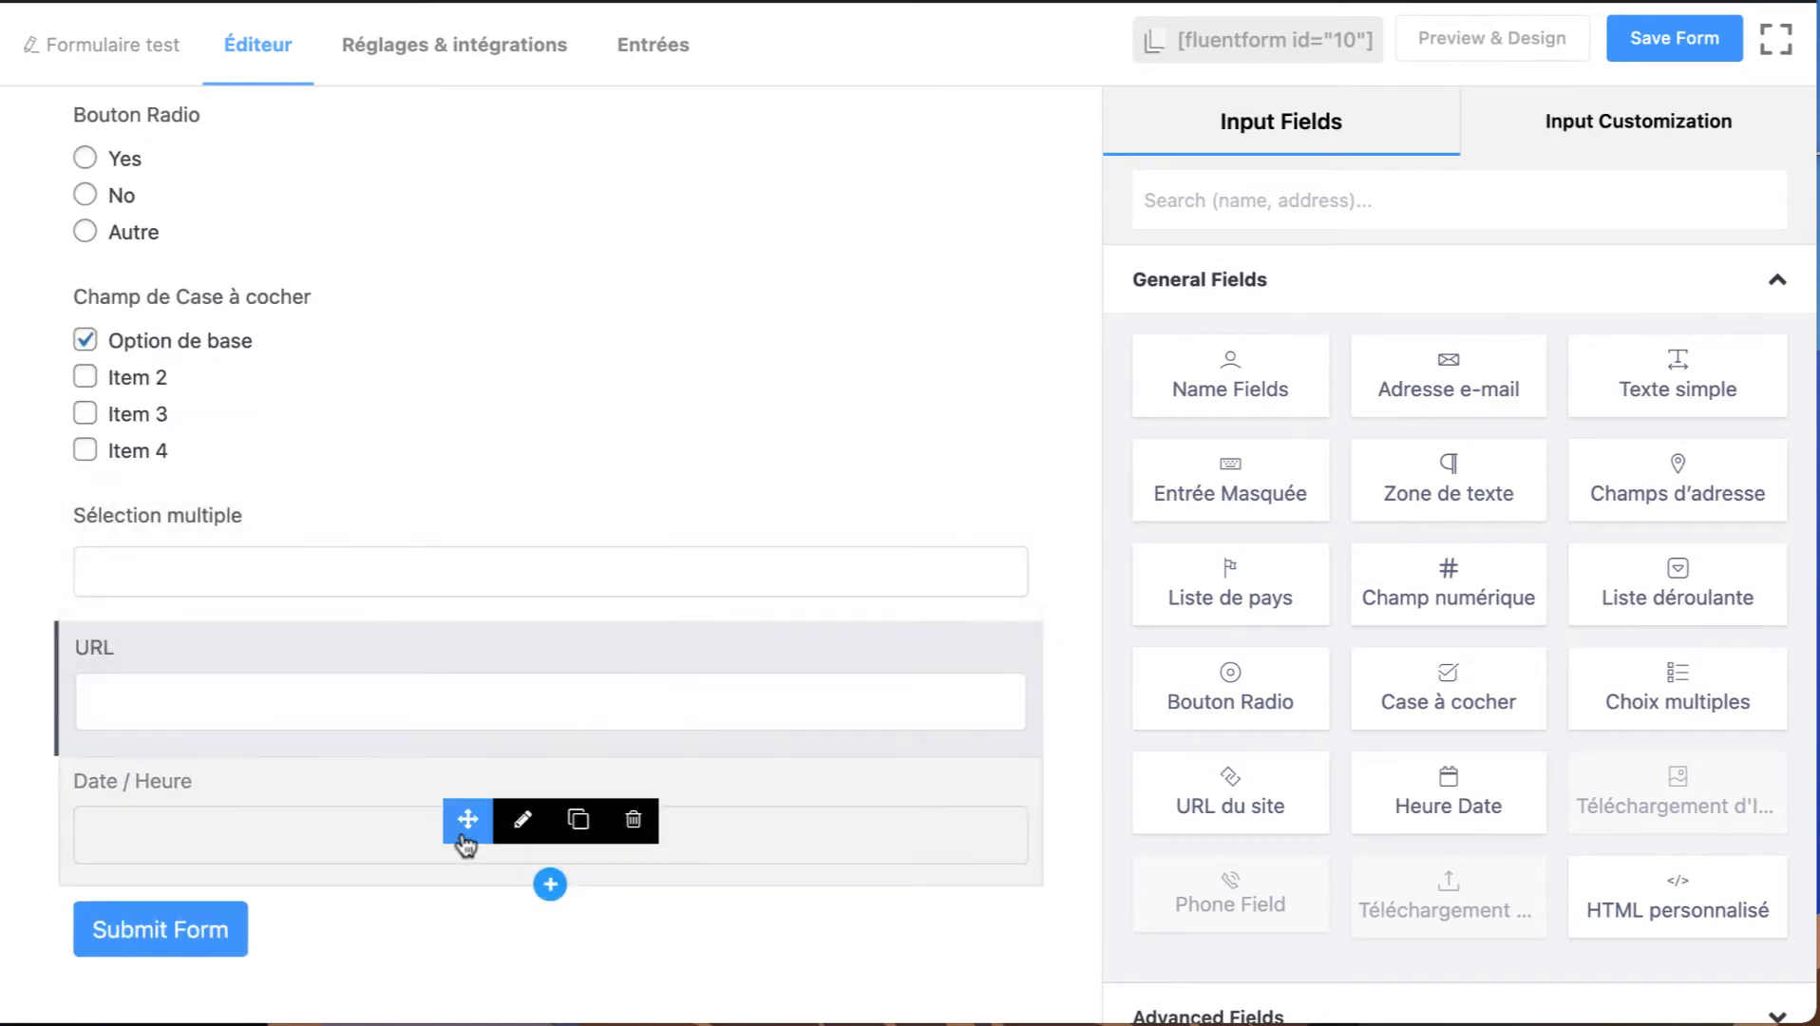
click(522, 823)
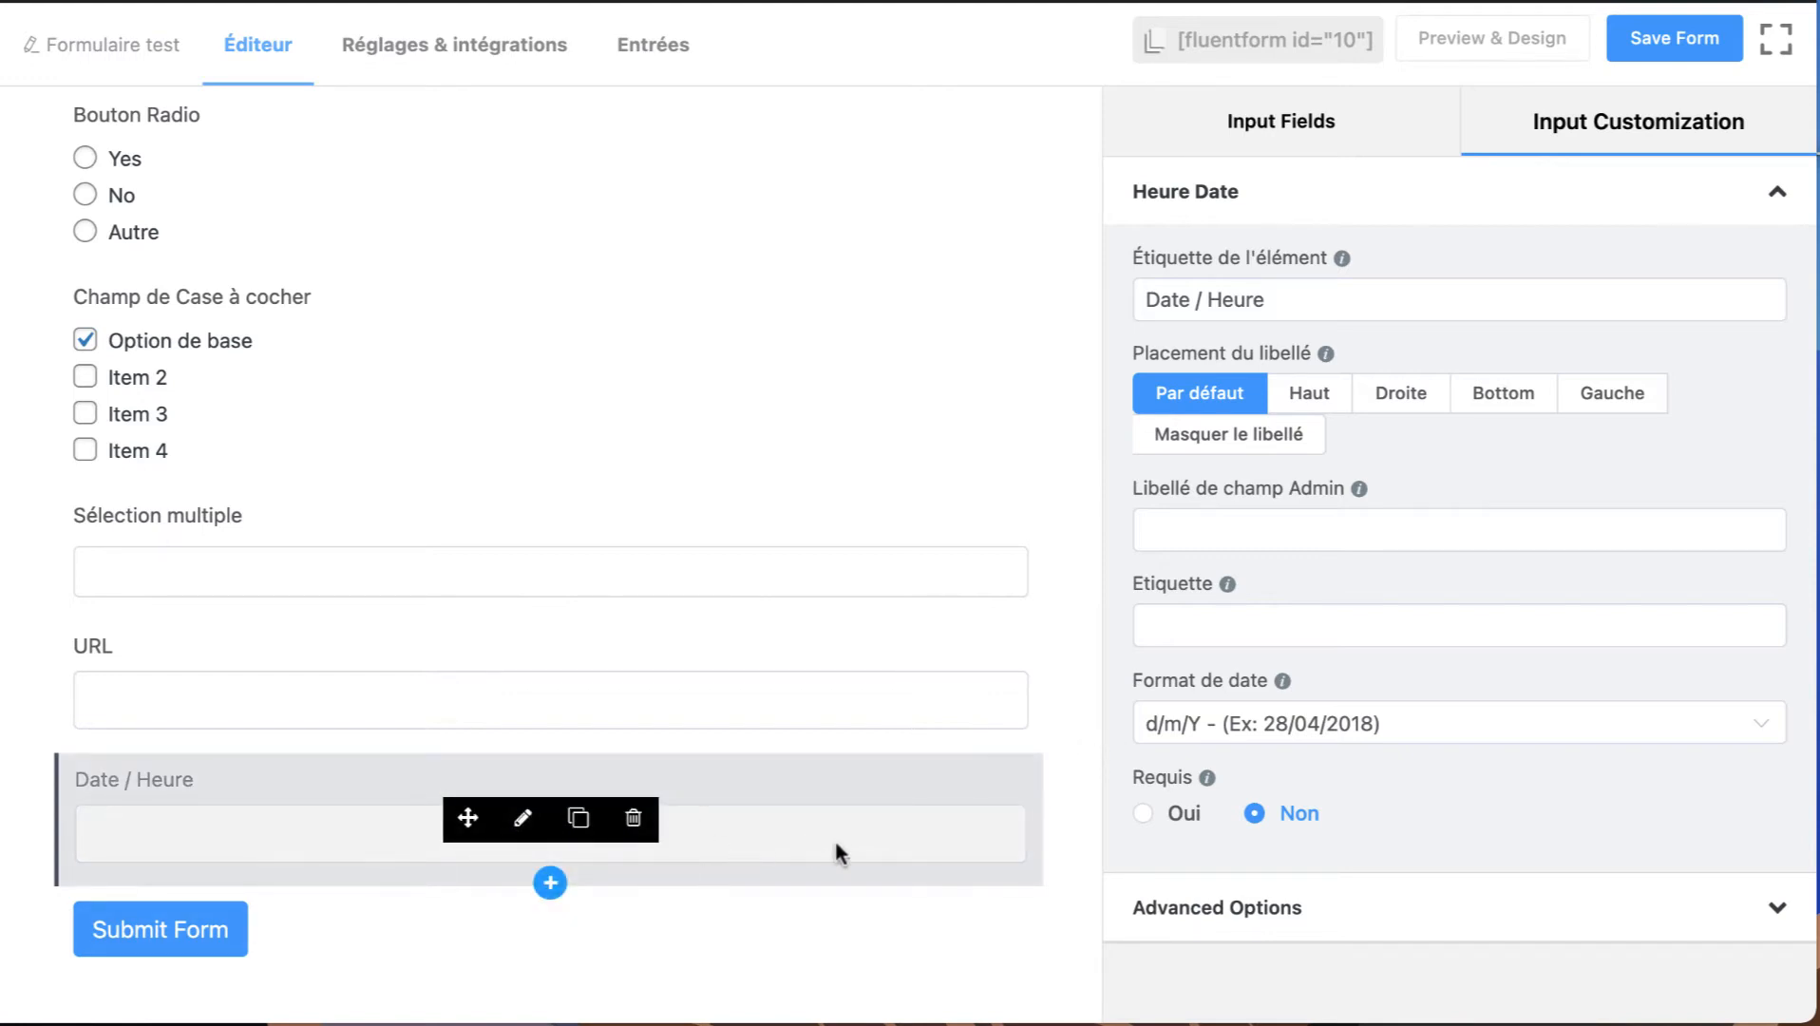
Add an HTML personnalisé block below the date field and open its content for customization.
click(1320, 128)
scroll(1672, 770, down, 2)
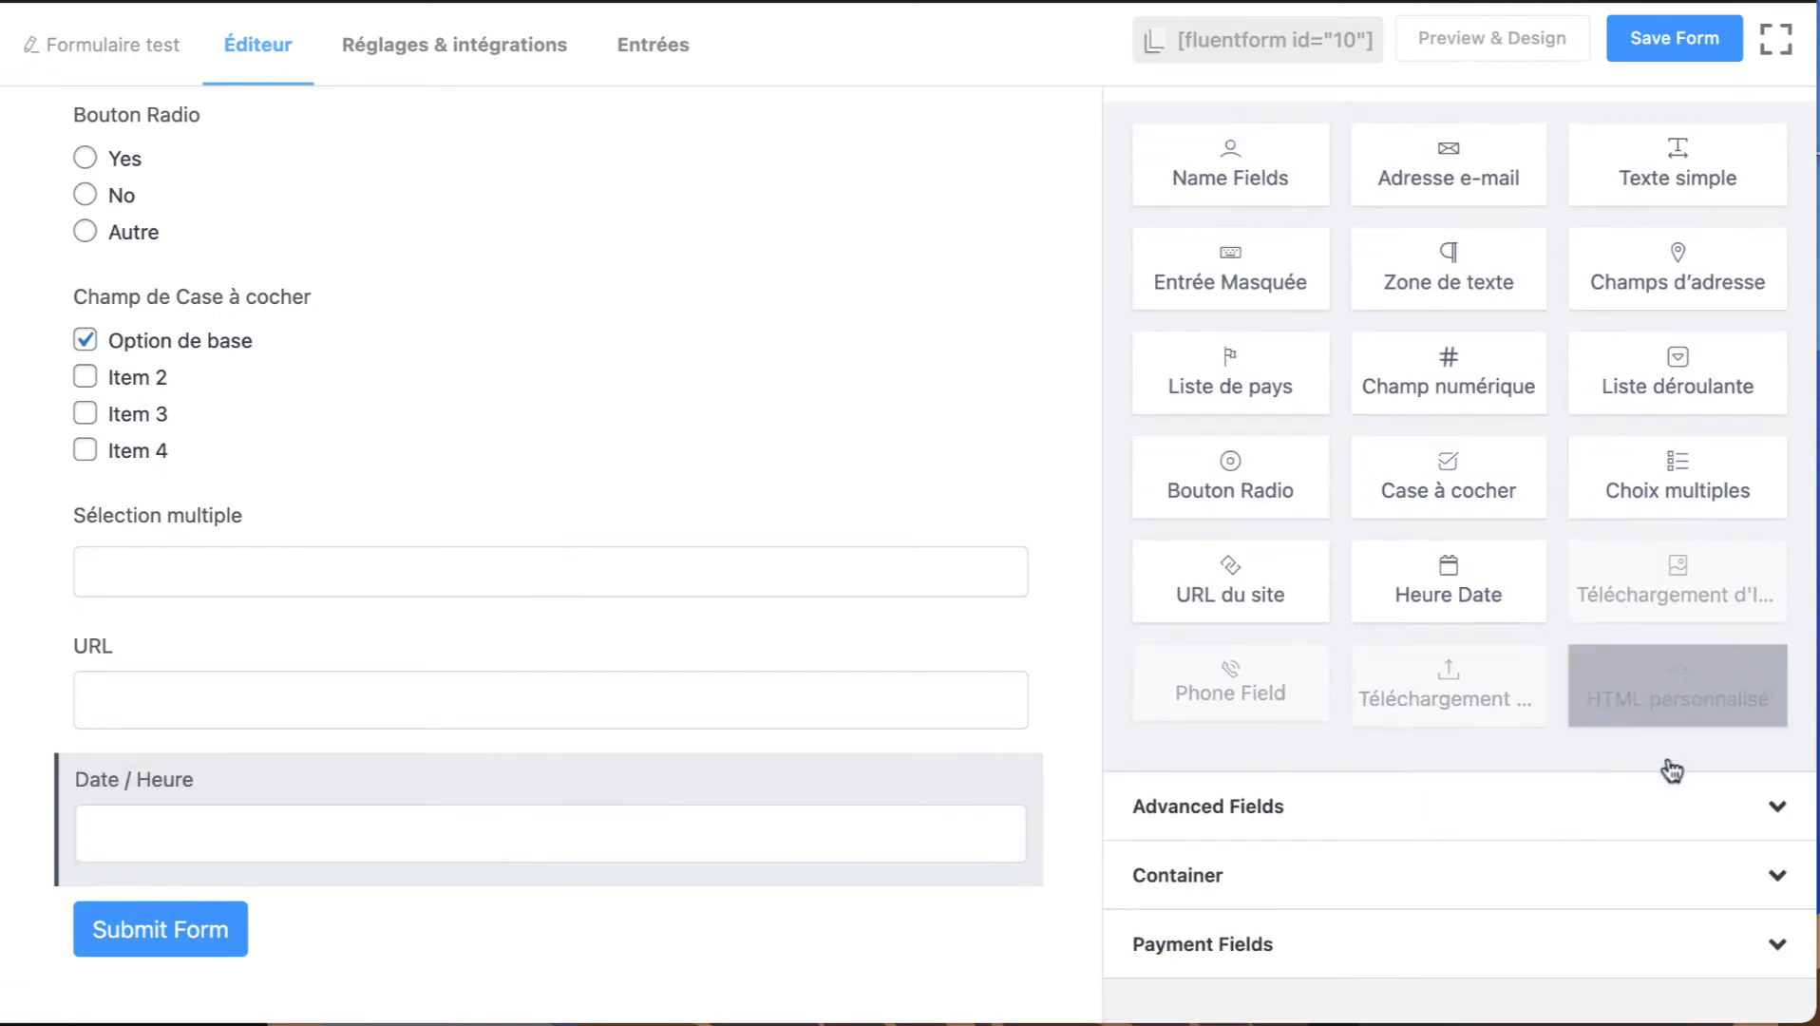
click(1615, 679)
scroll(662, 698, down, 2)
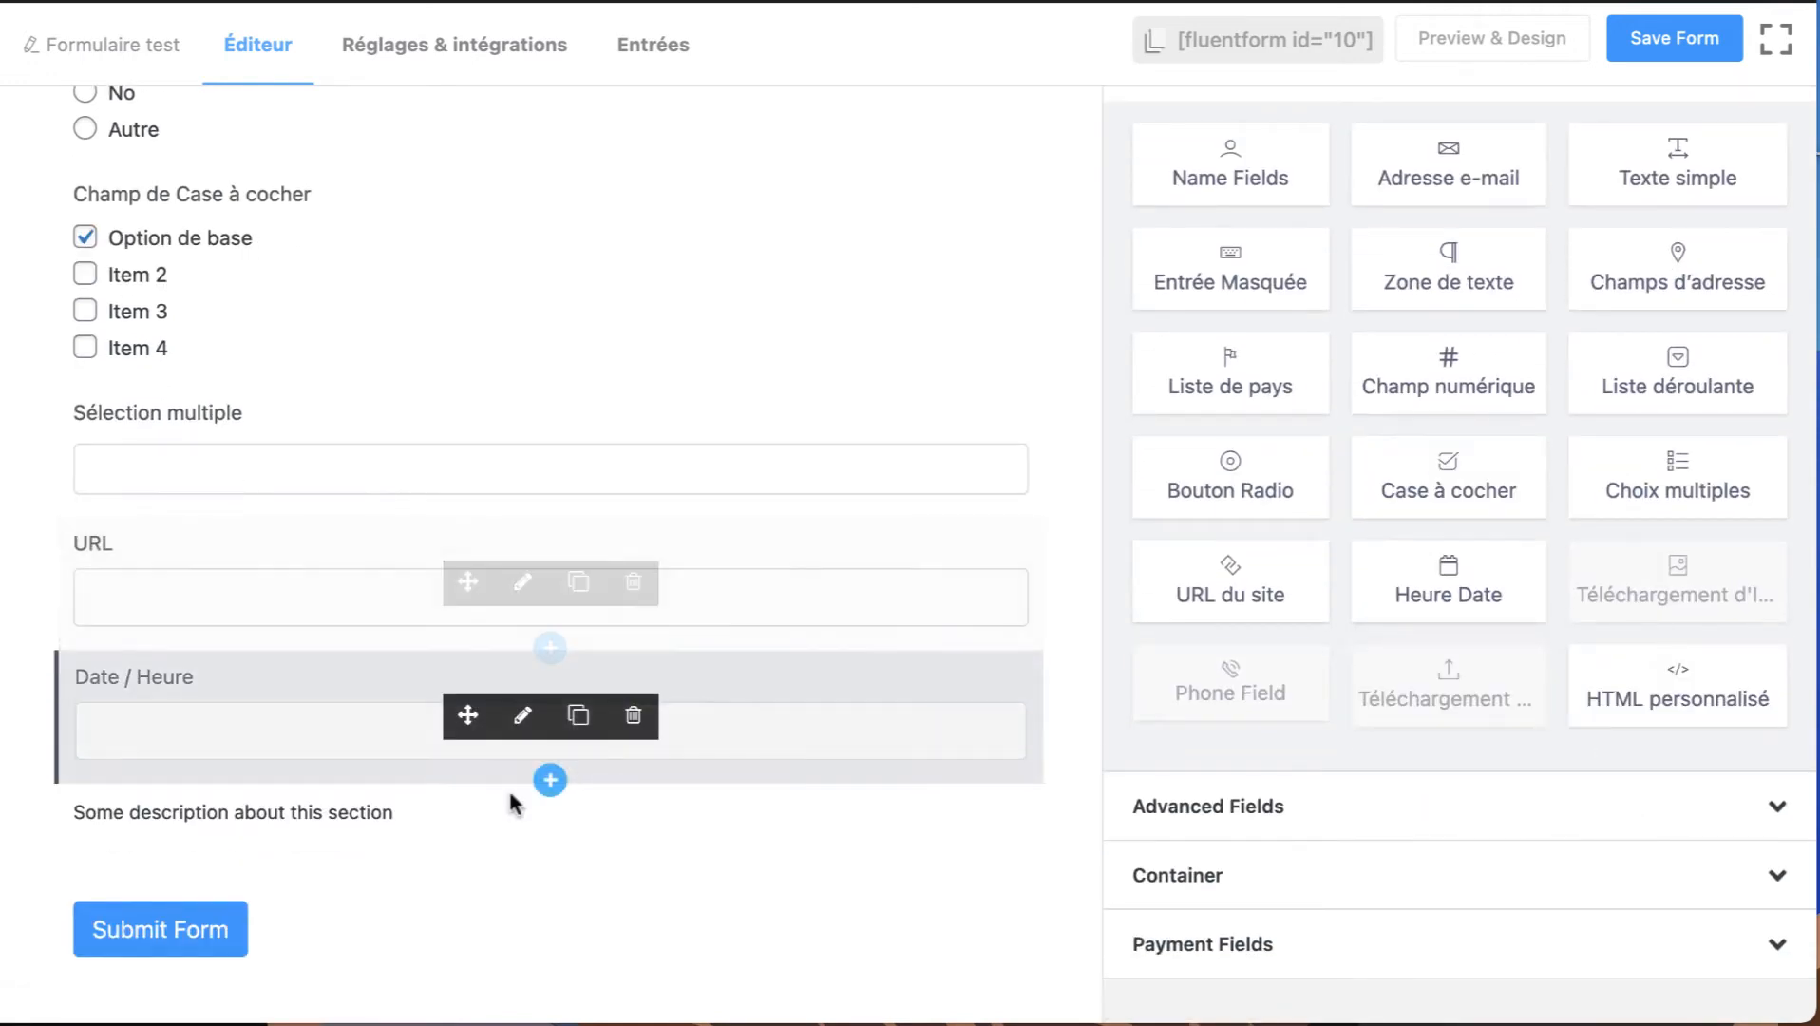
click(525, 832)
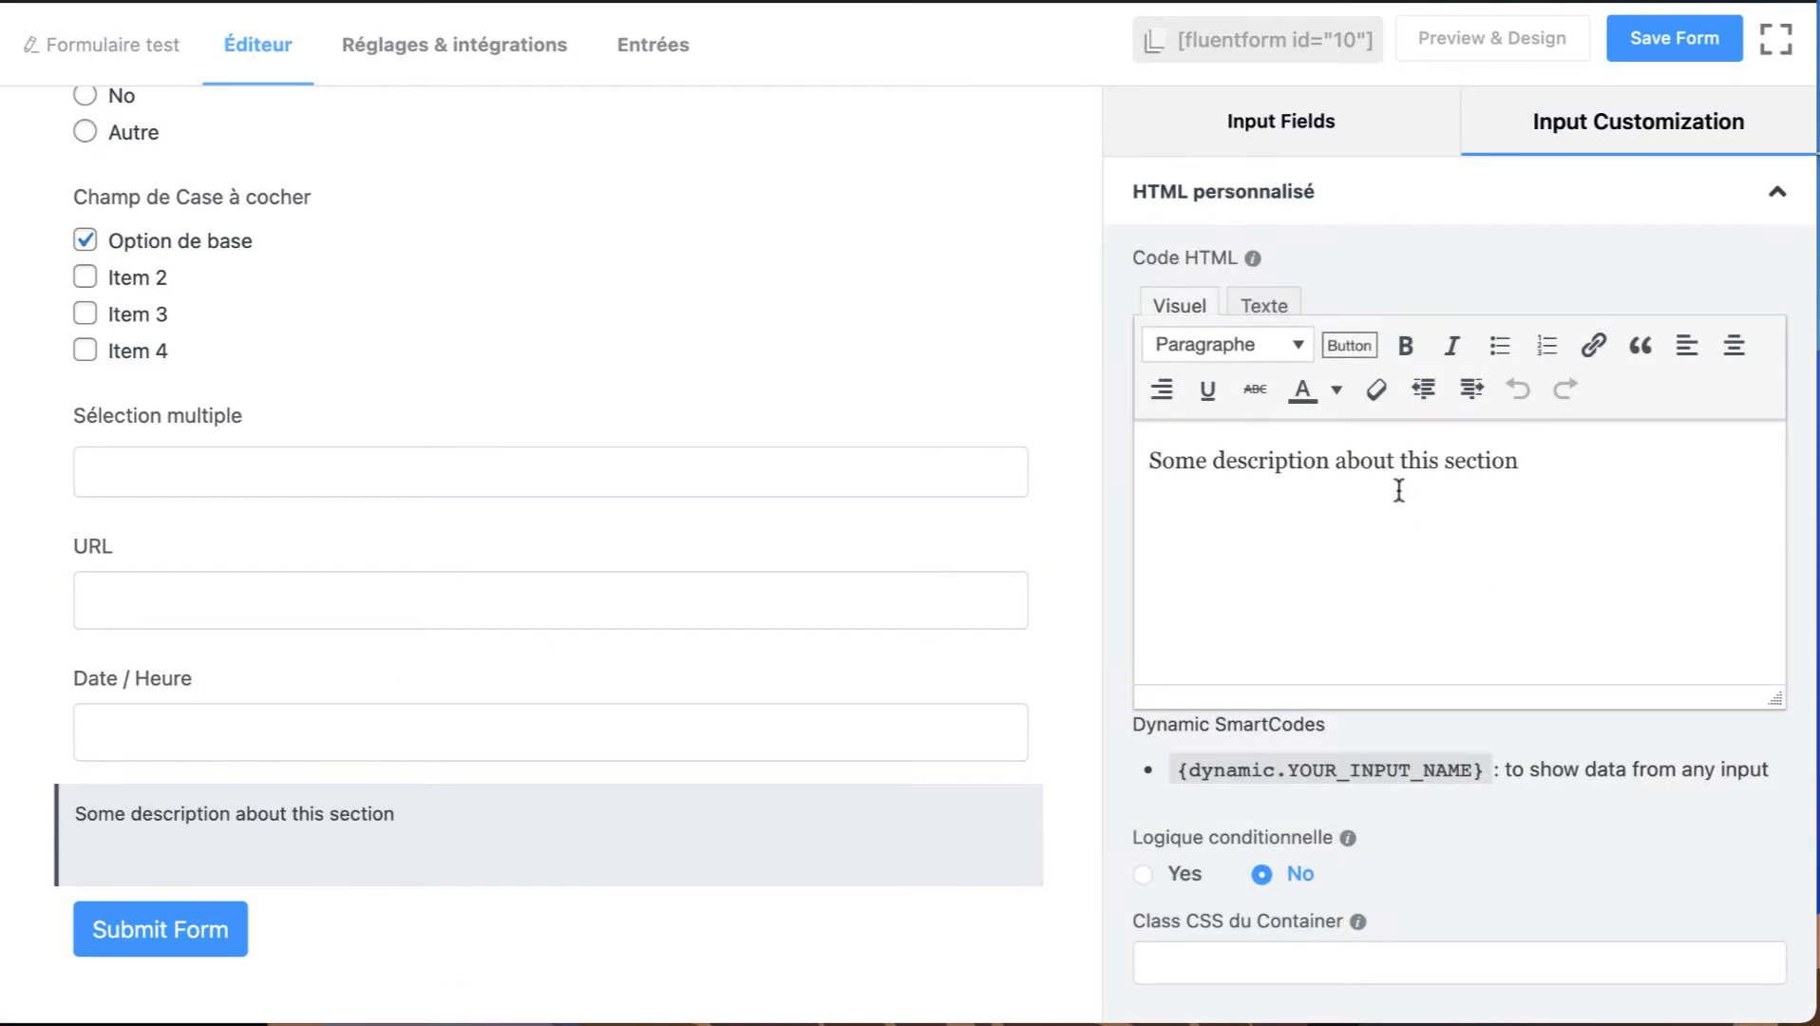
triple_click(1394, 490)
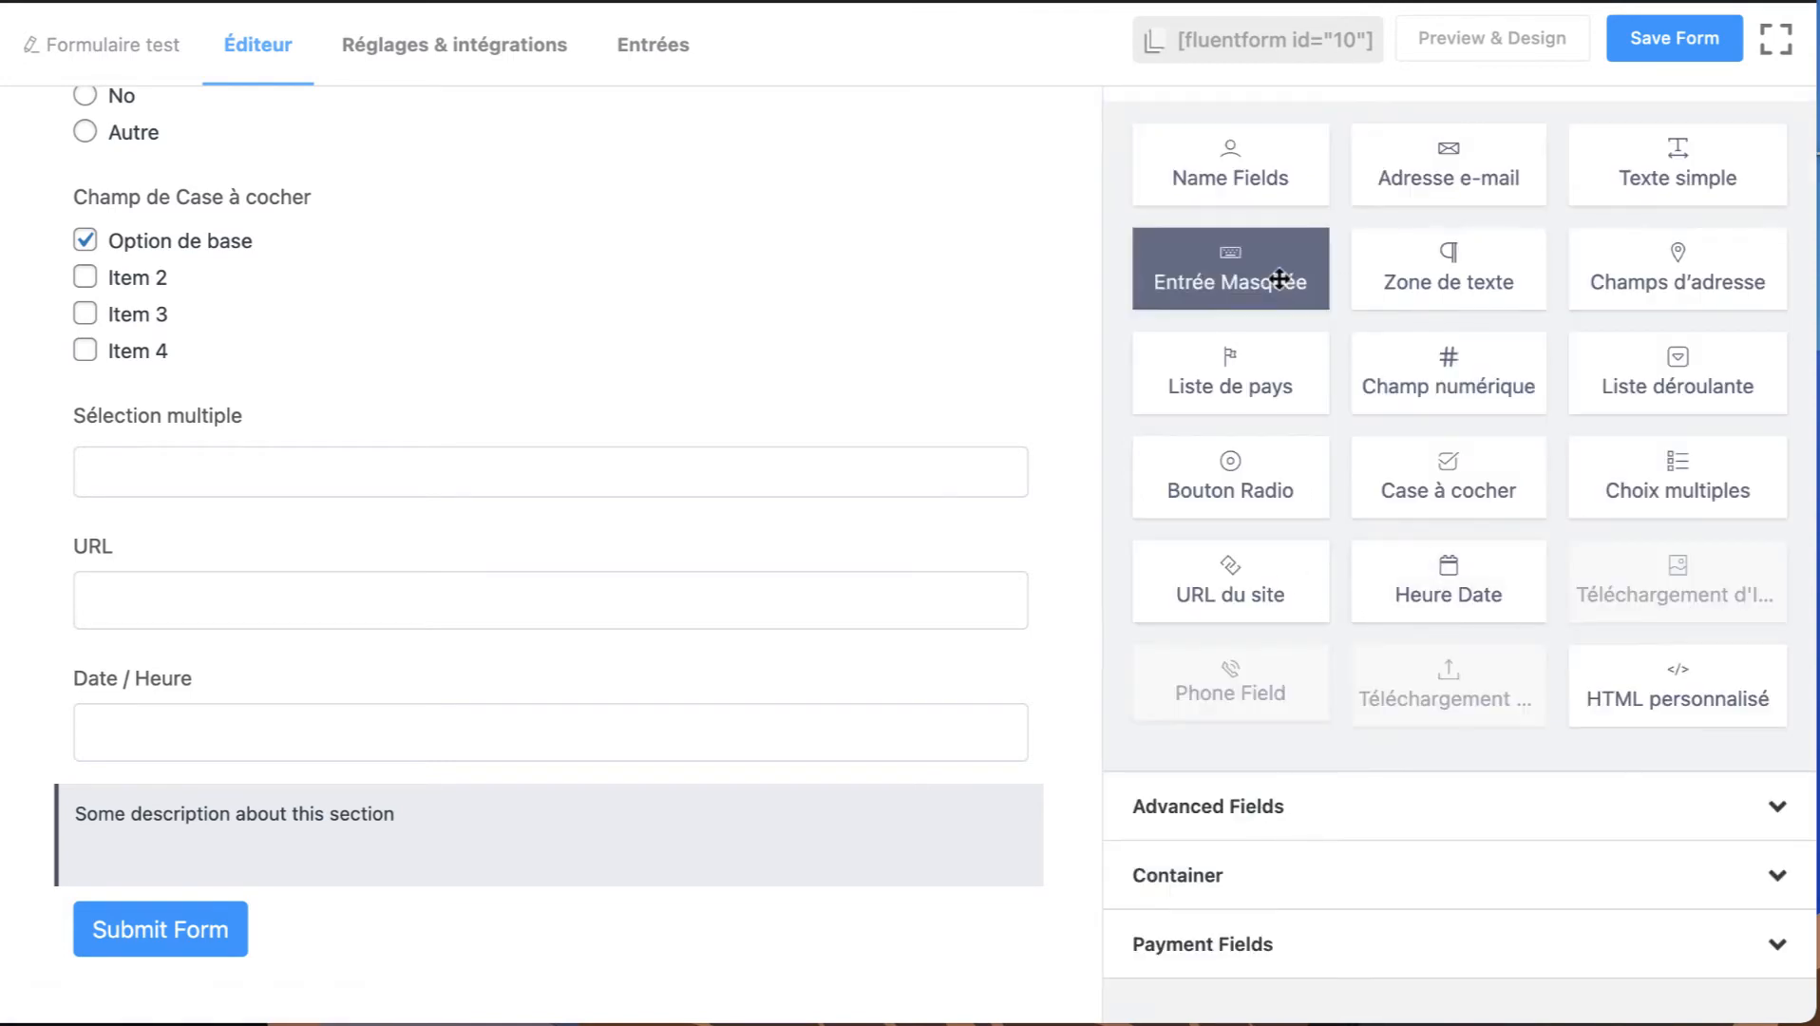
Add a Saut de Section from the advanced fields and move it between the checkbox and Sélection multiple fields.
scroll(1251, 624, up, 3)
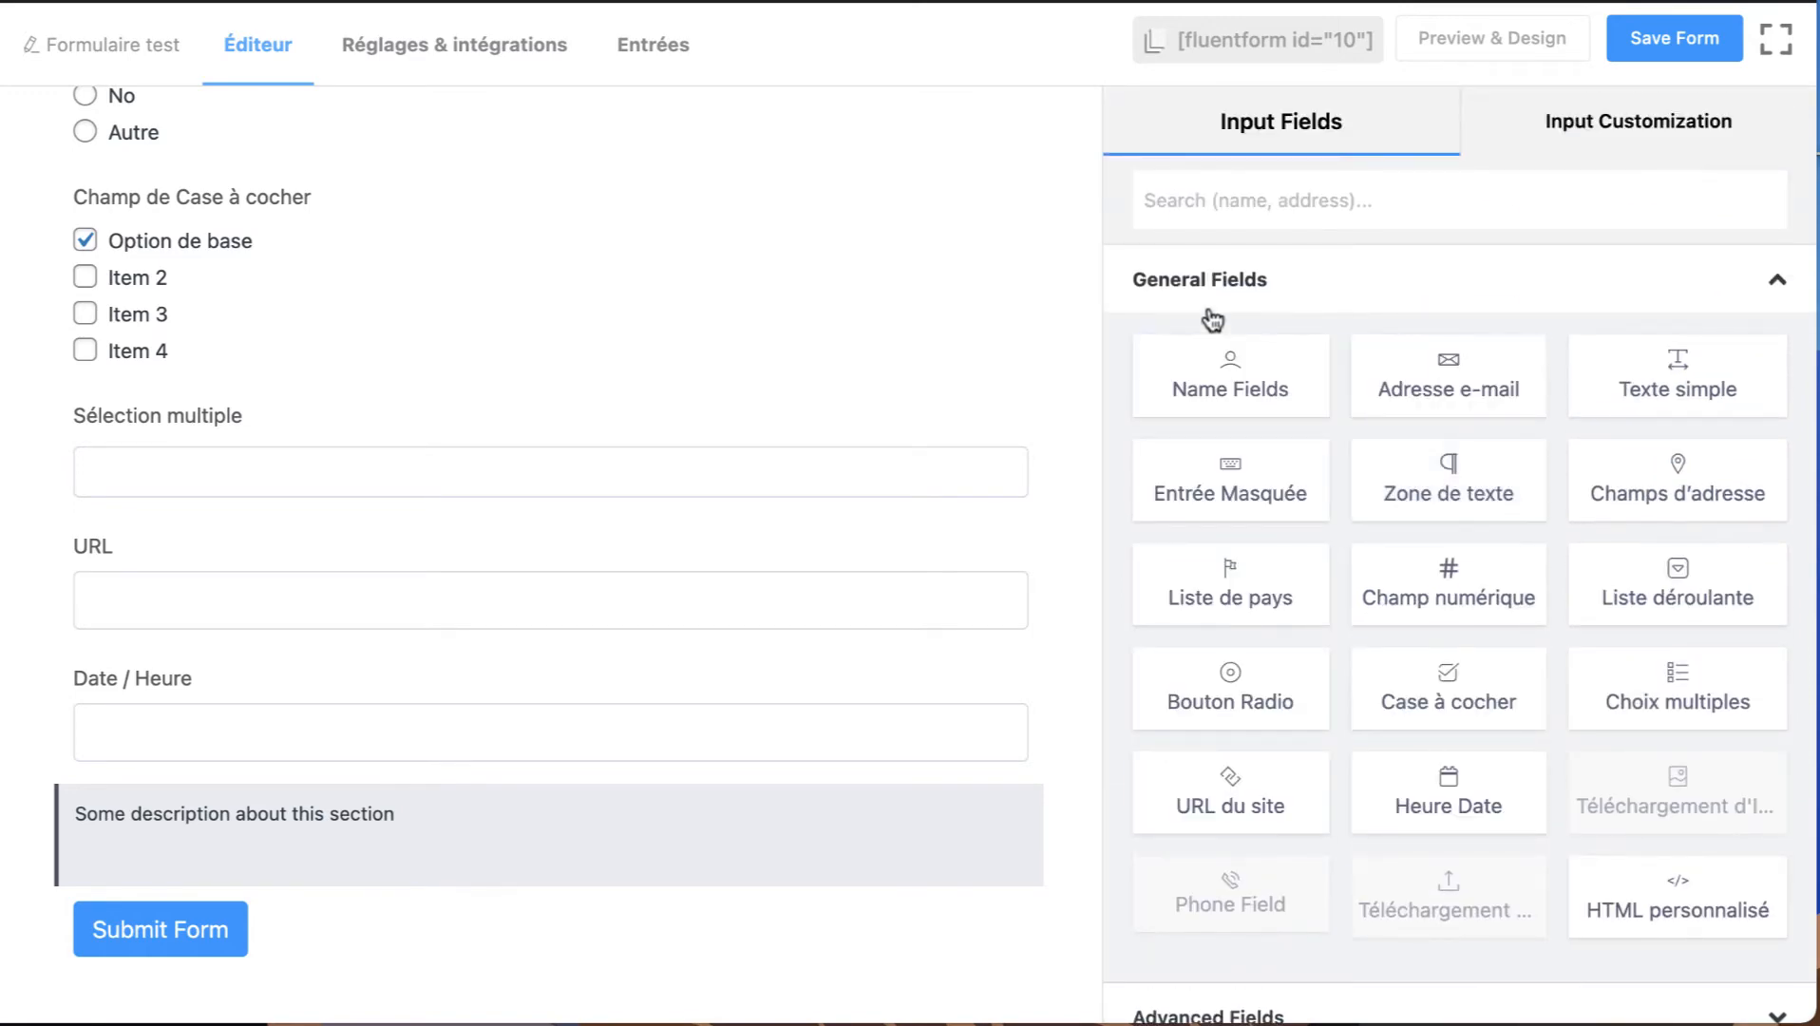
scroll(1227, 808, down, 3)
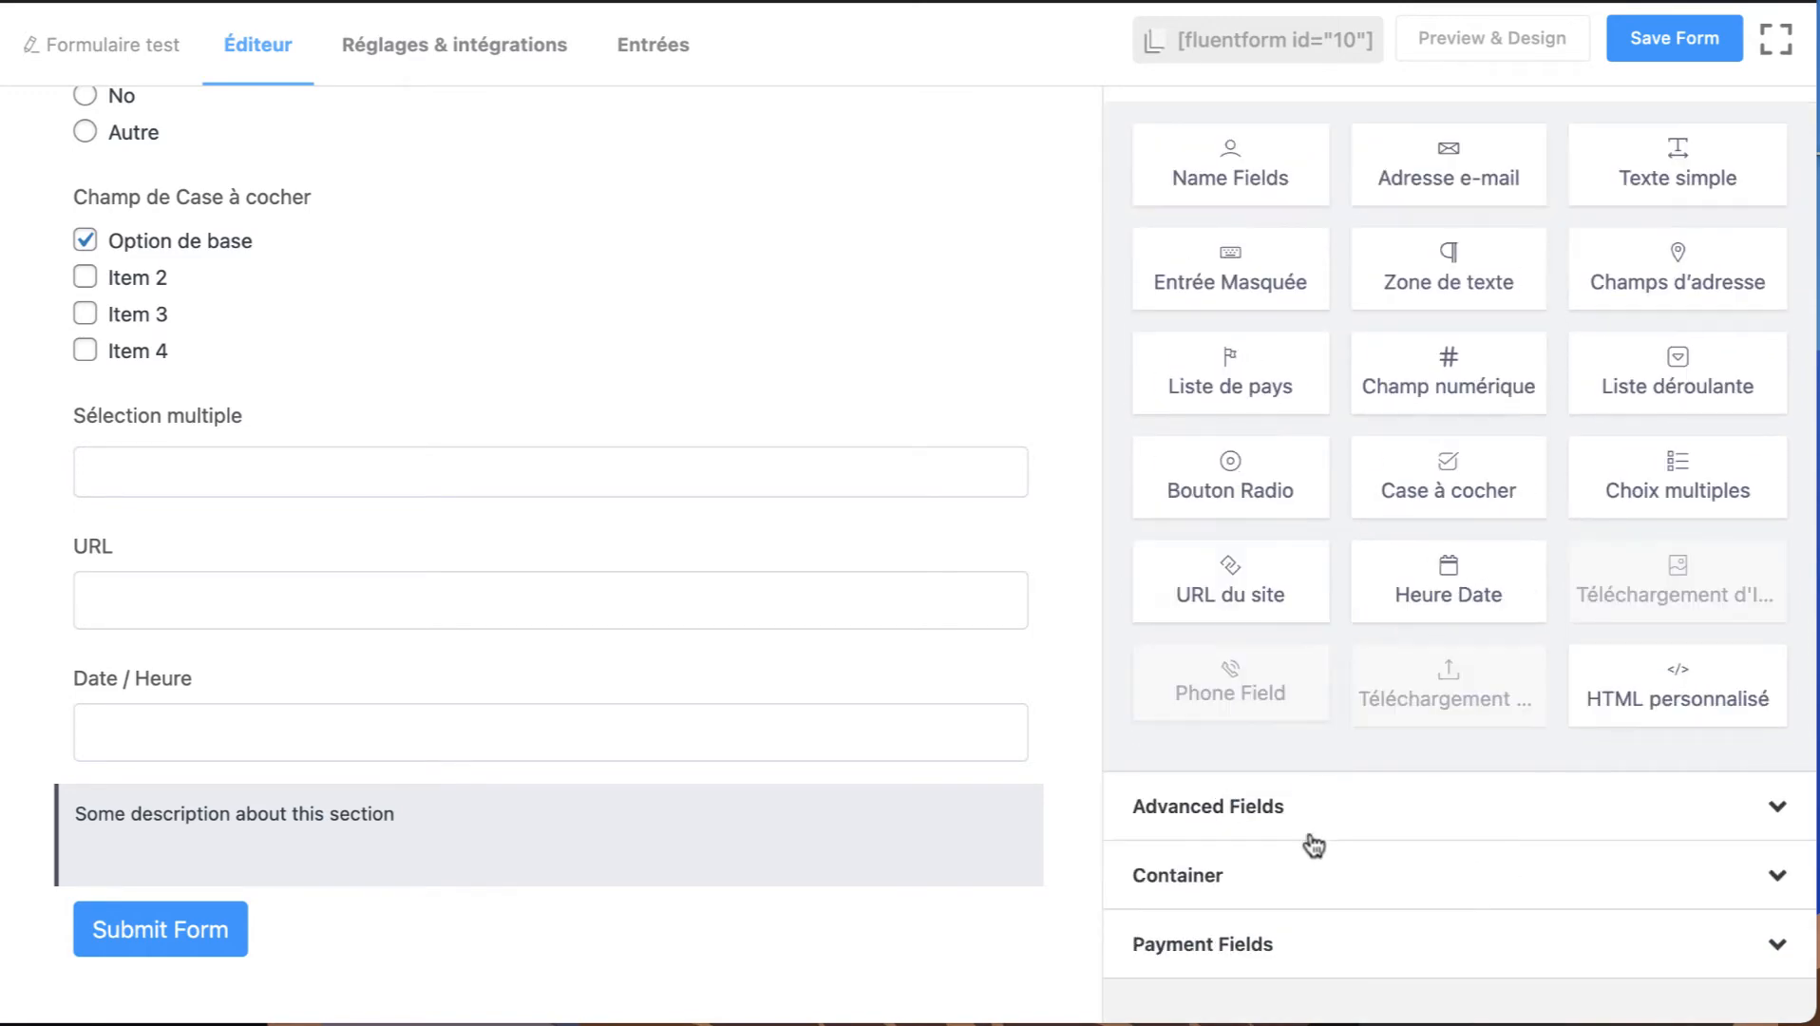
click(1252, 810)
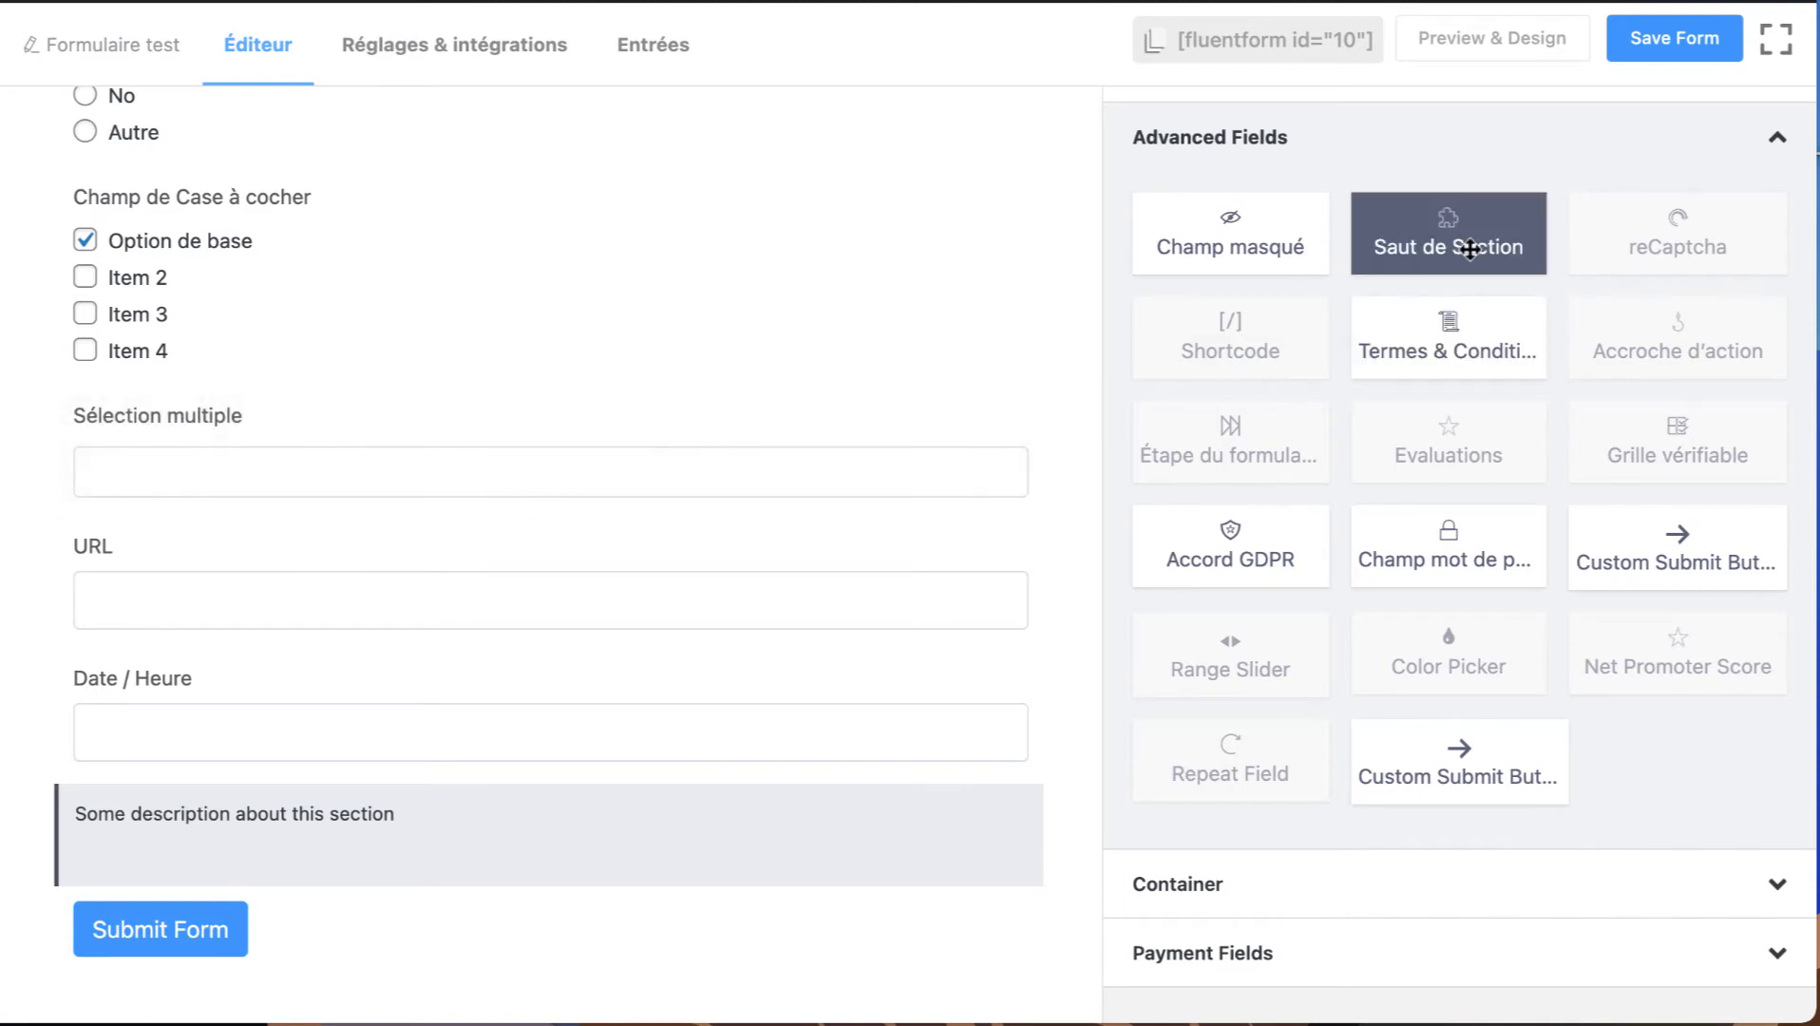
click(1396, 250)
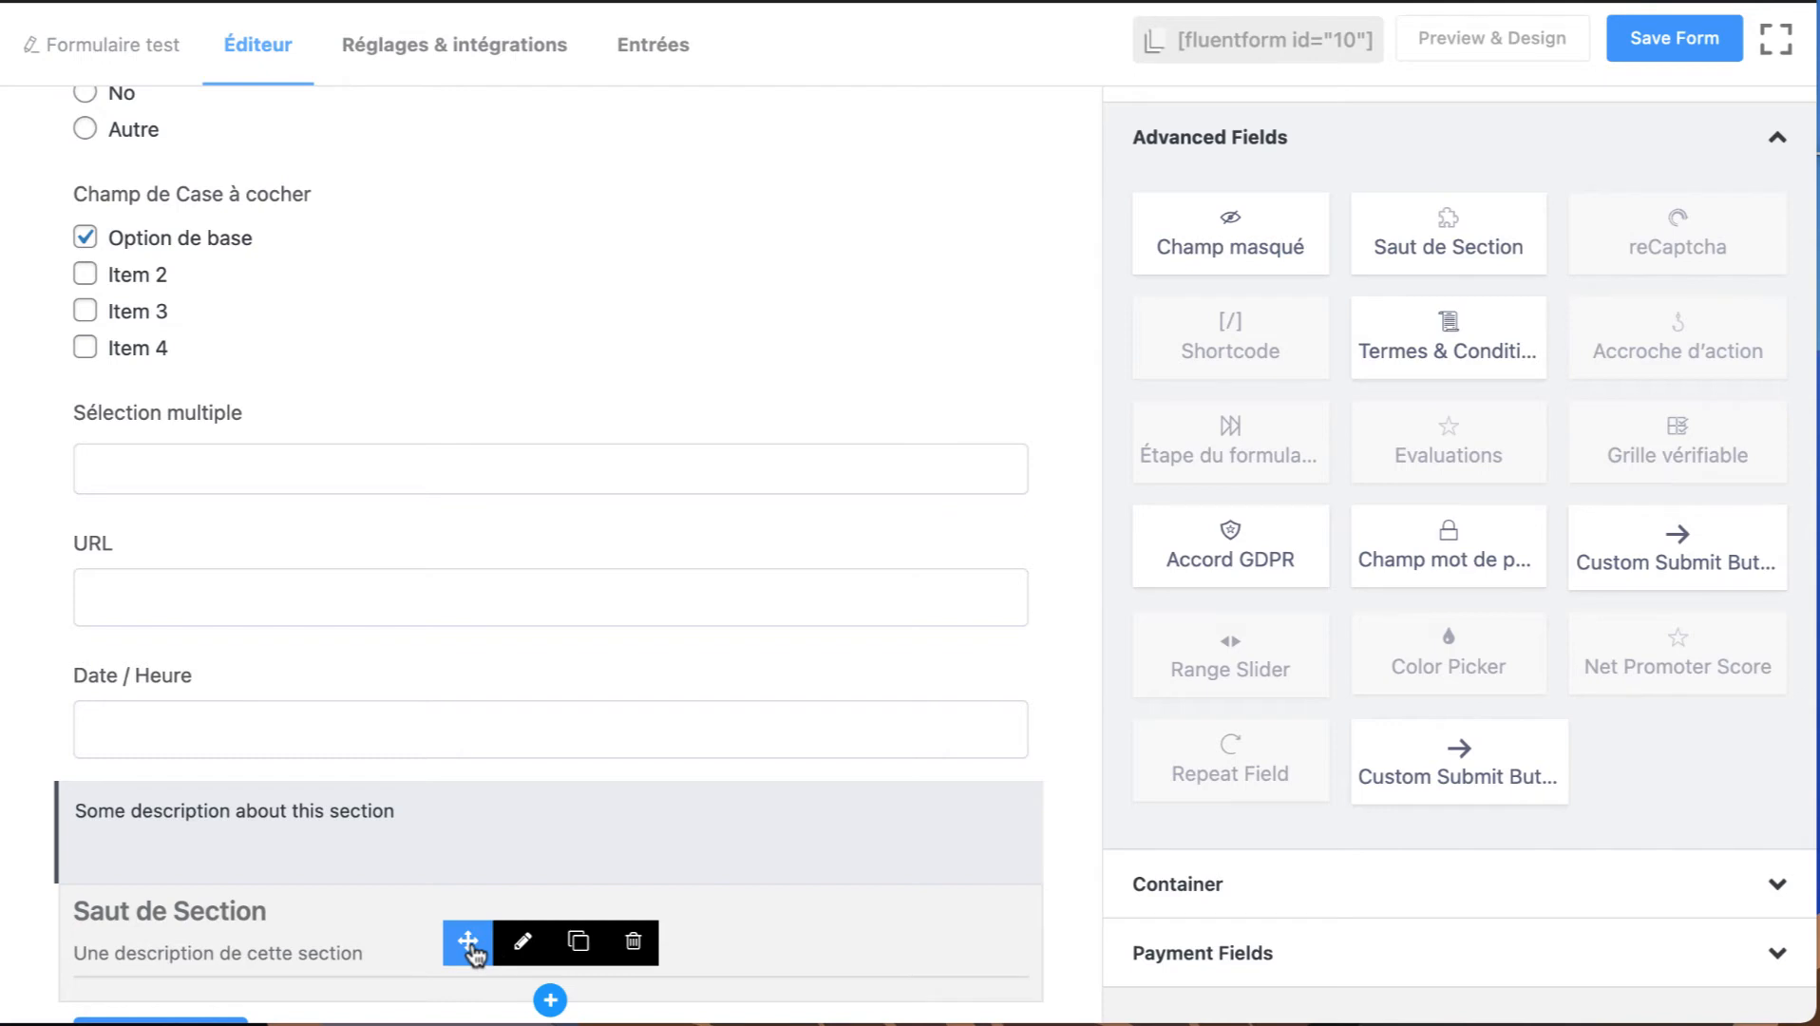
drag(472, 950, 500, 451)
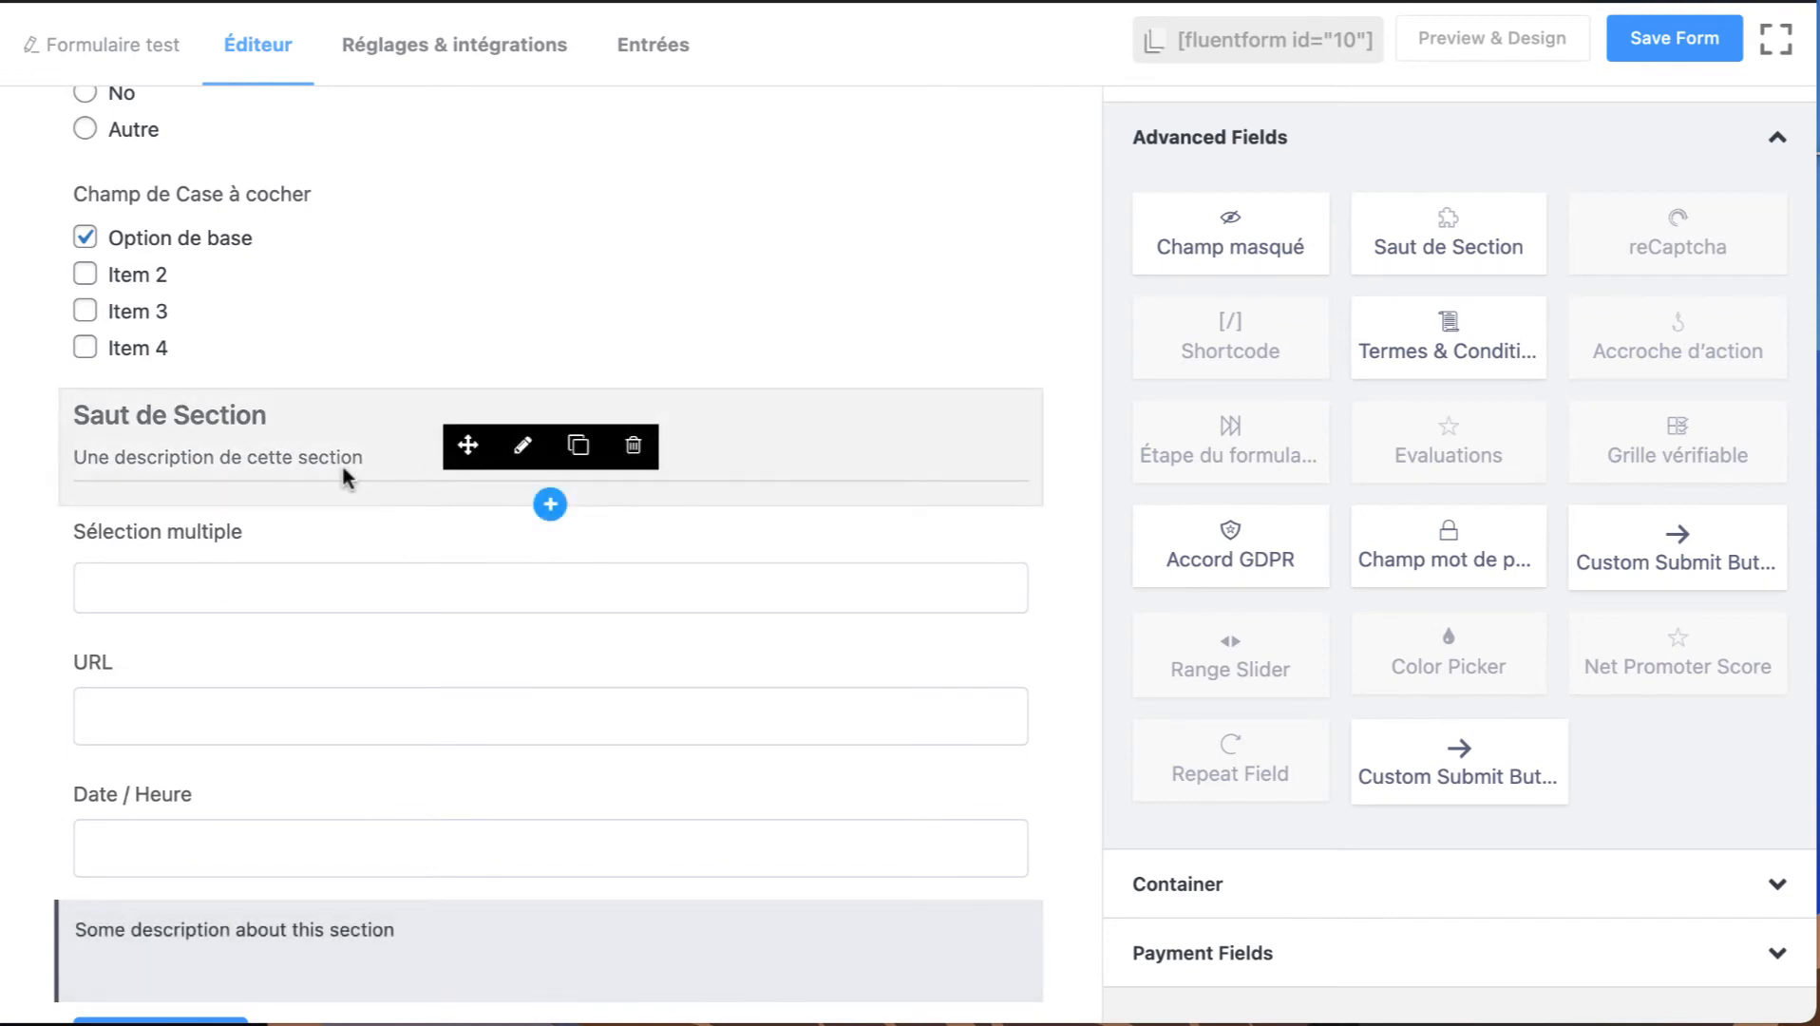
Open the Saut de Section for customization to view its label, description and alignment options, and return to the list of available fields.
click(522, 446)
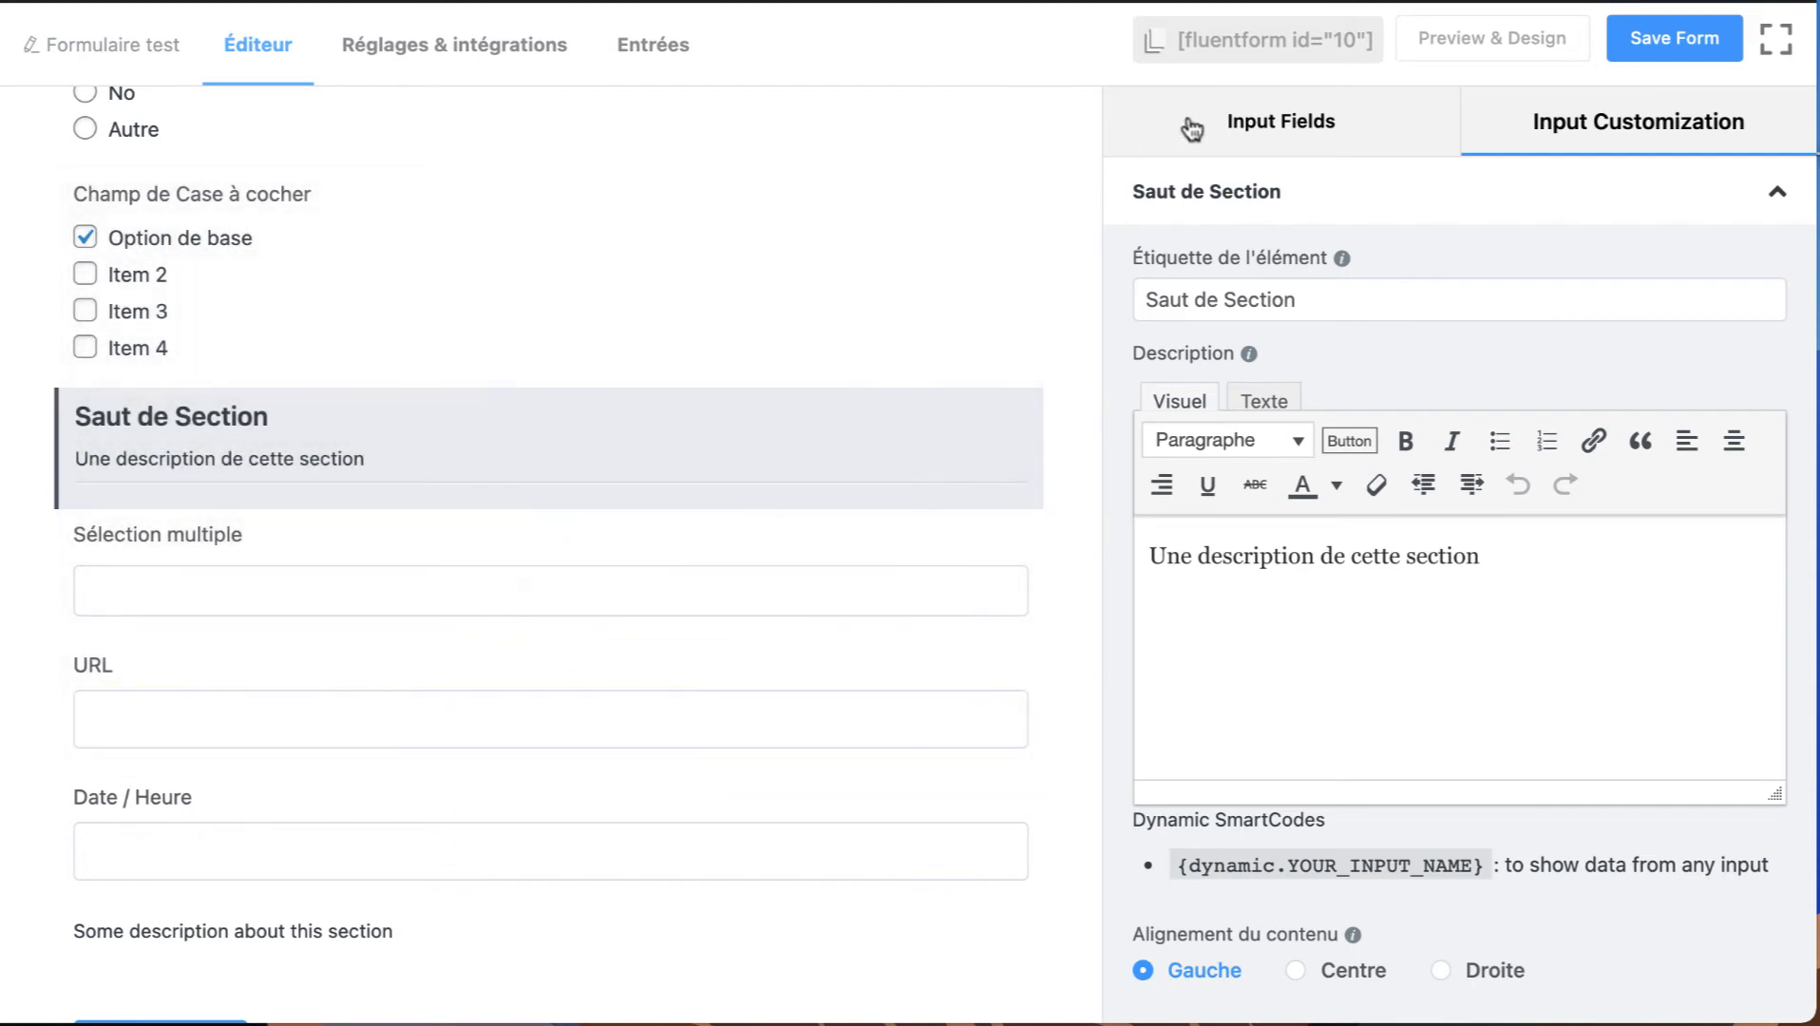
click(1193, 129)
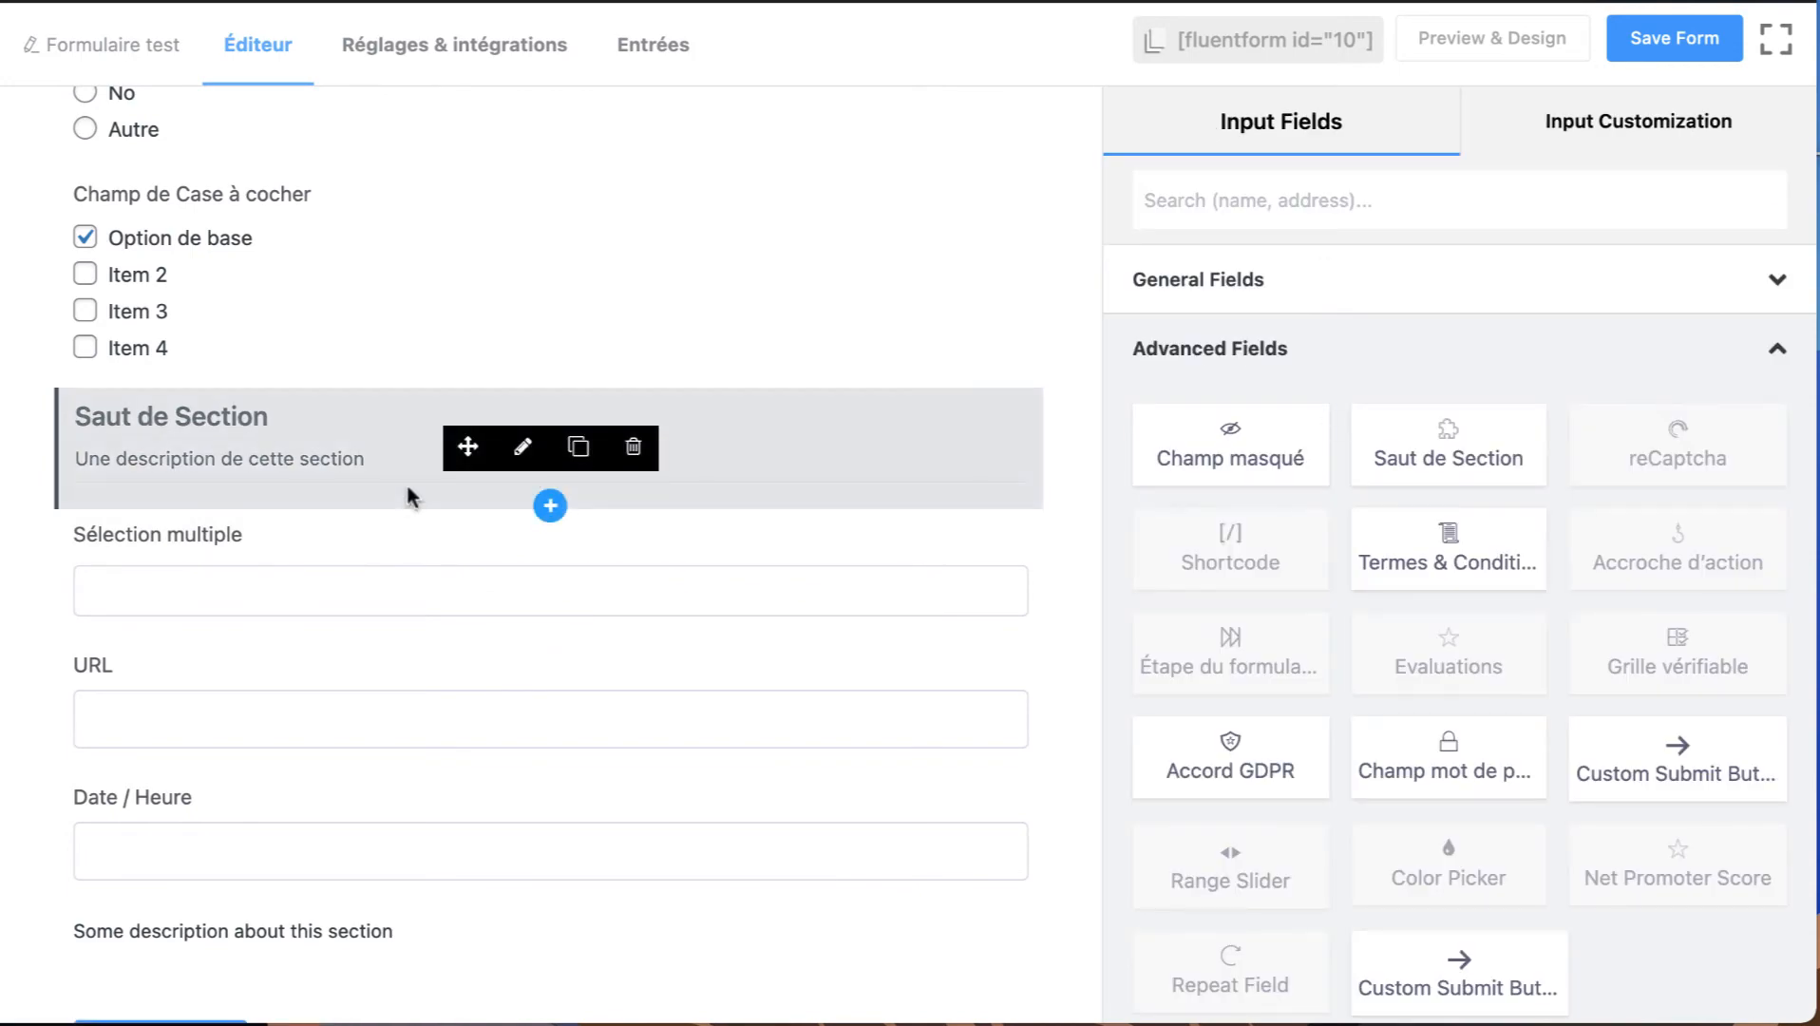
scroll(409, 409, up, 8)
scroll(408, 408, down, 9)
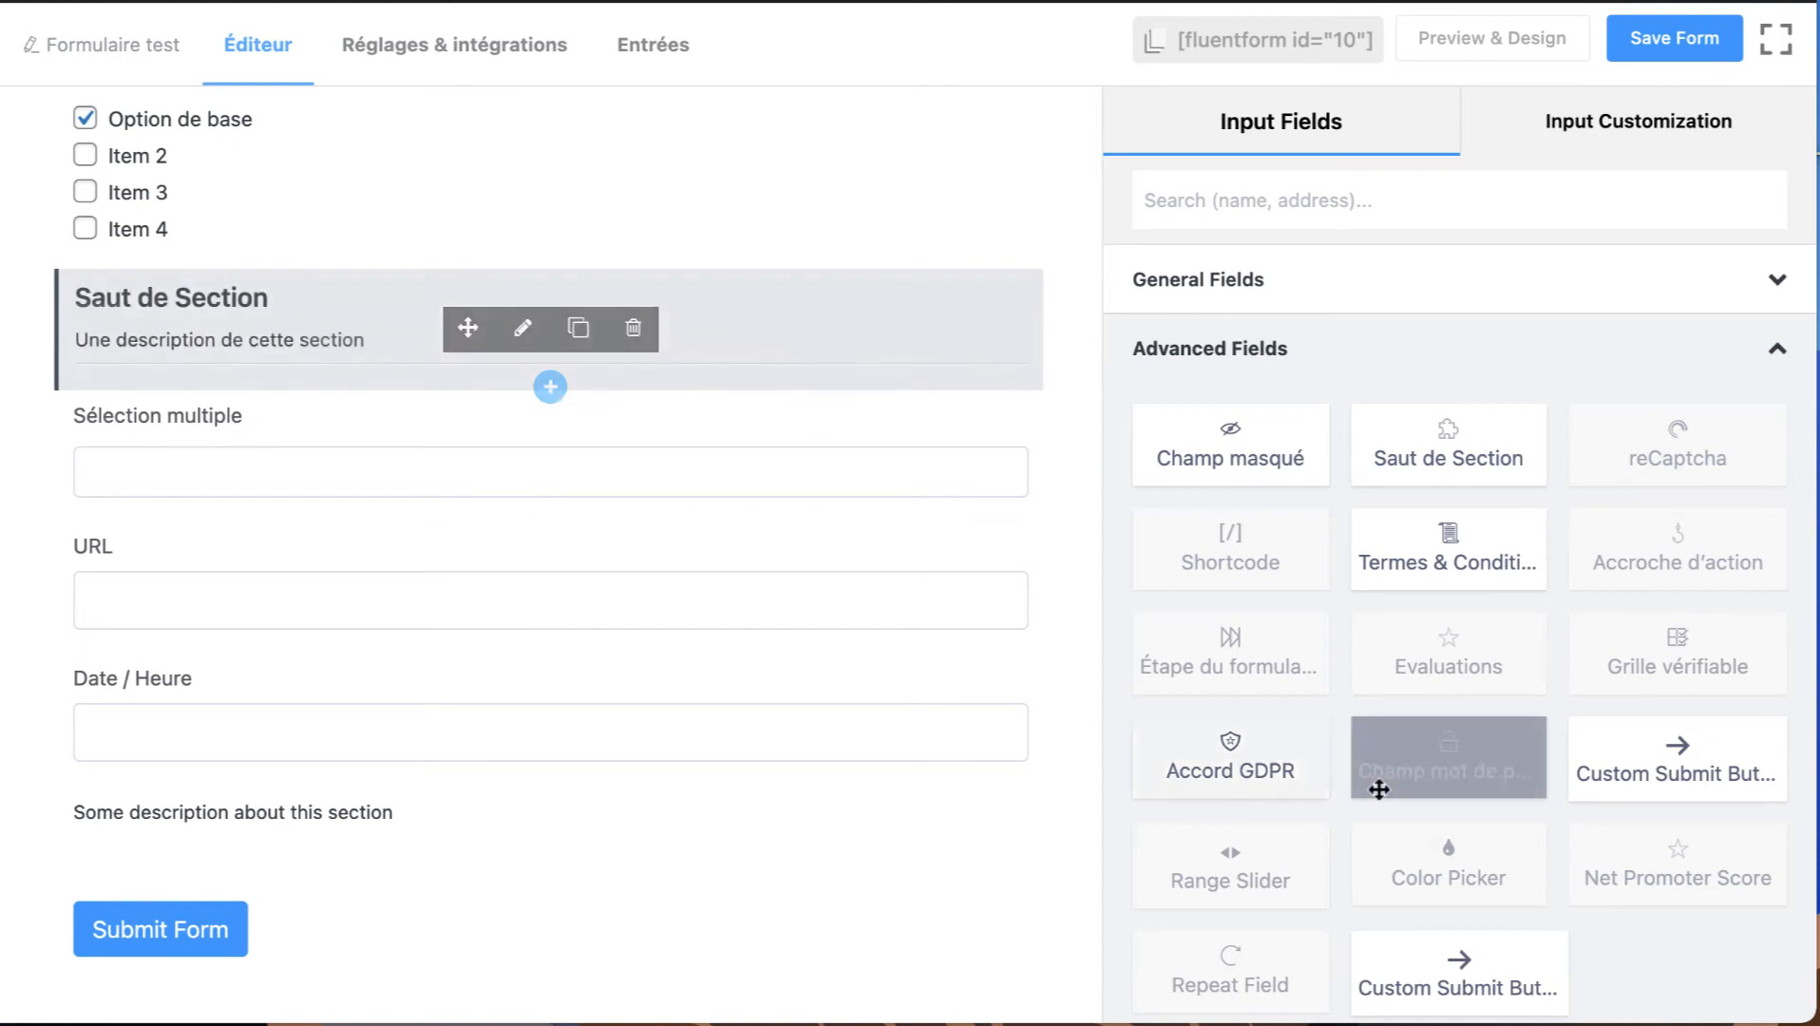
scroll(1348, 789, down, 3)
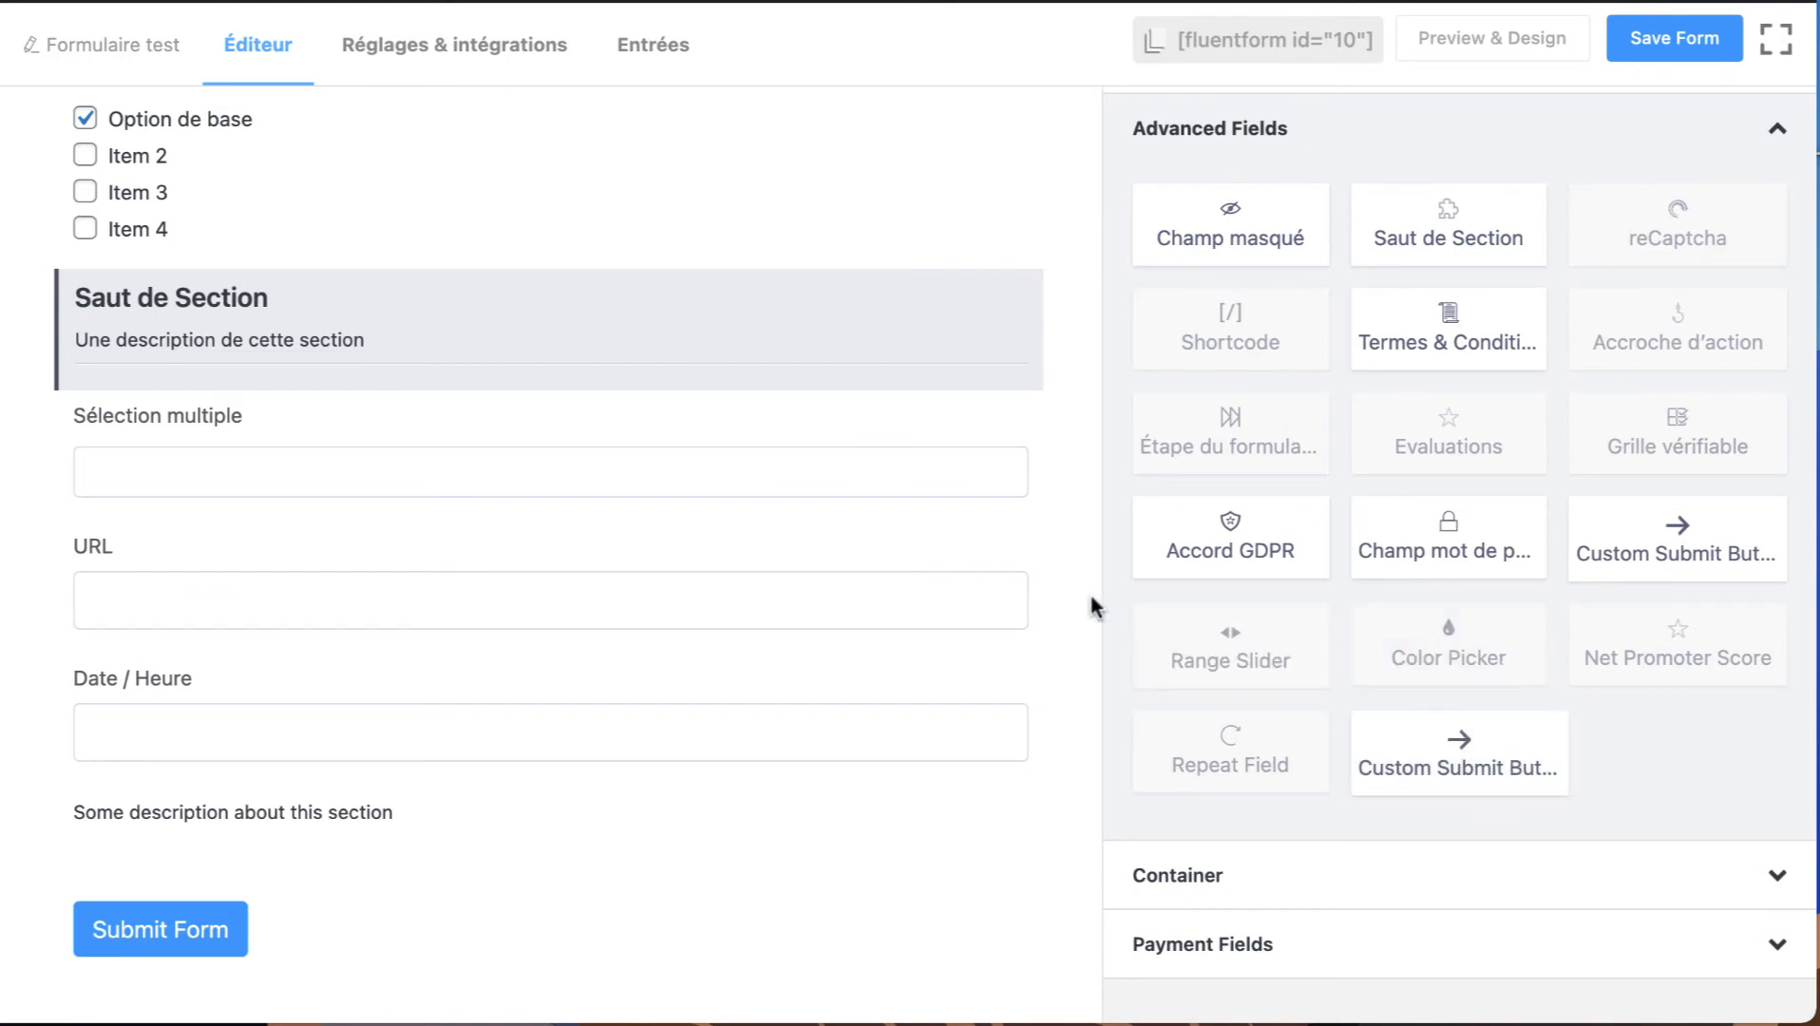
mouse_move(691, 317)
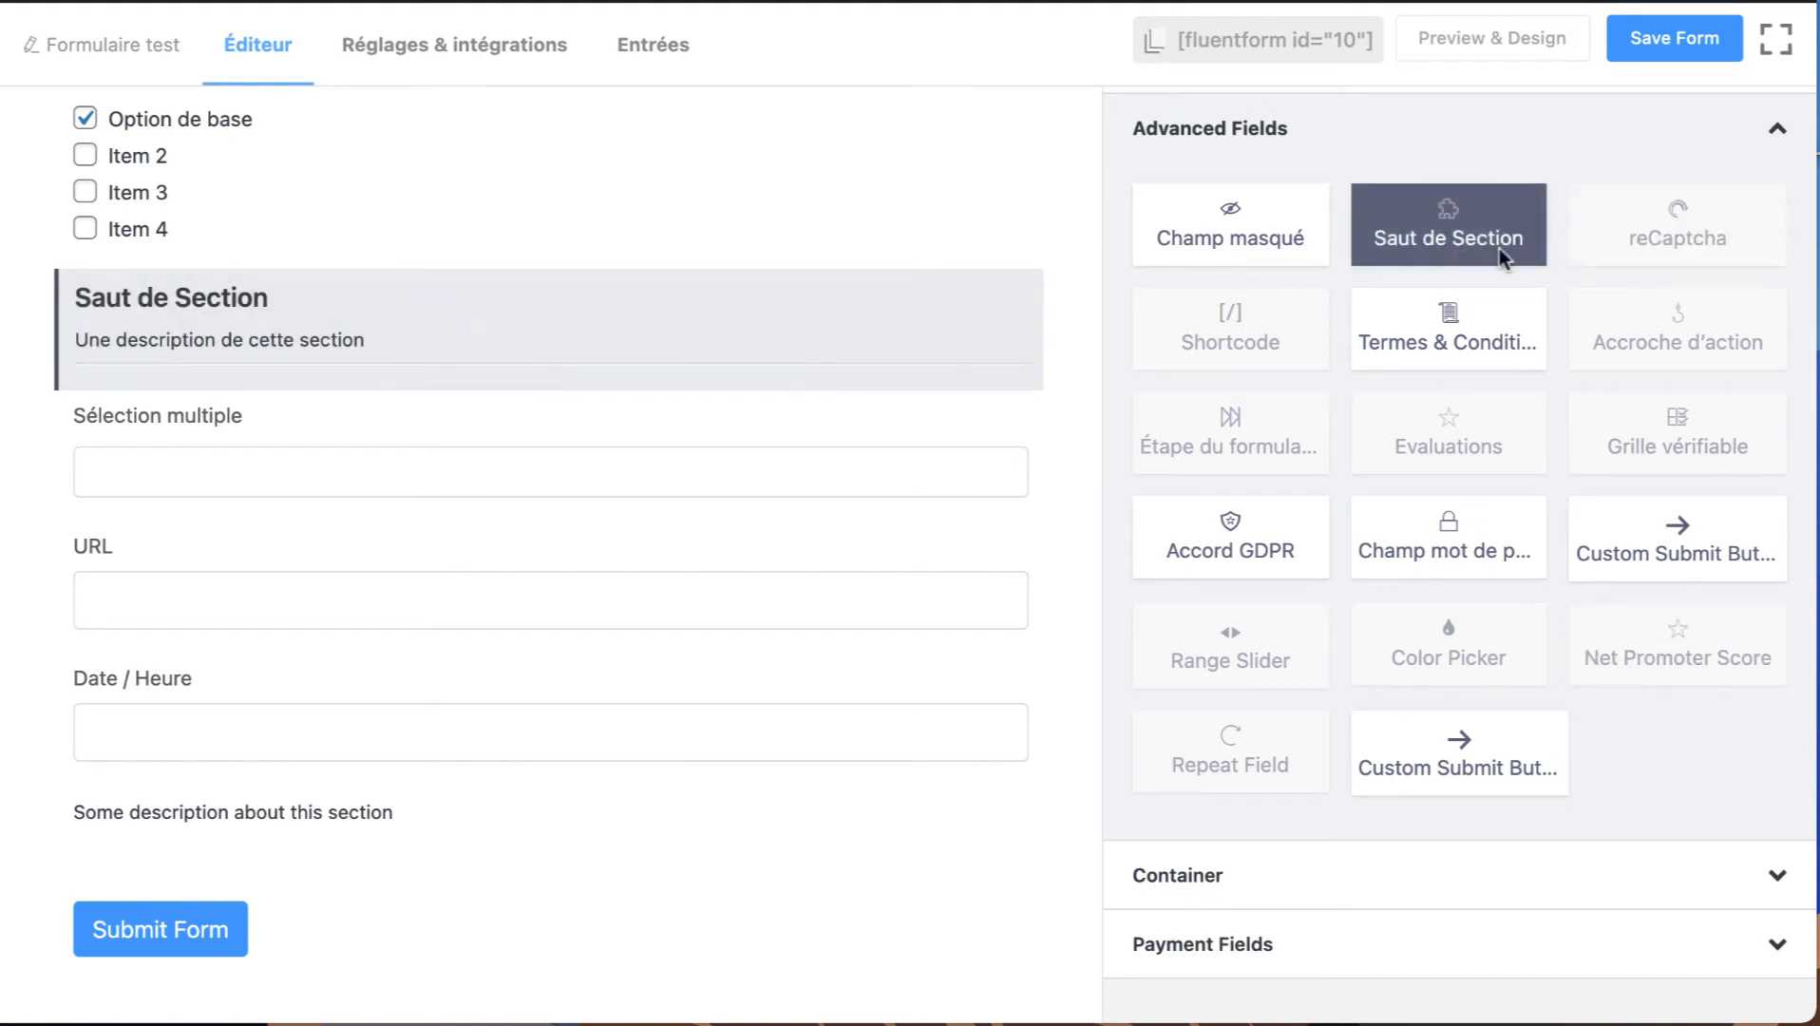
Add a Termes & Conditions field below the custom HTML block and open it for customization.
click(1450, 327)
scroll(310, 654, down, 2)
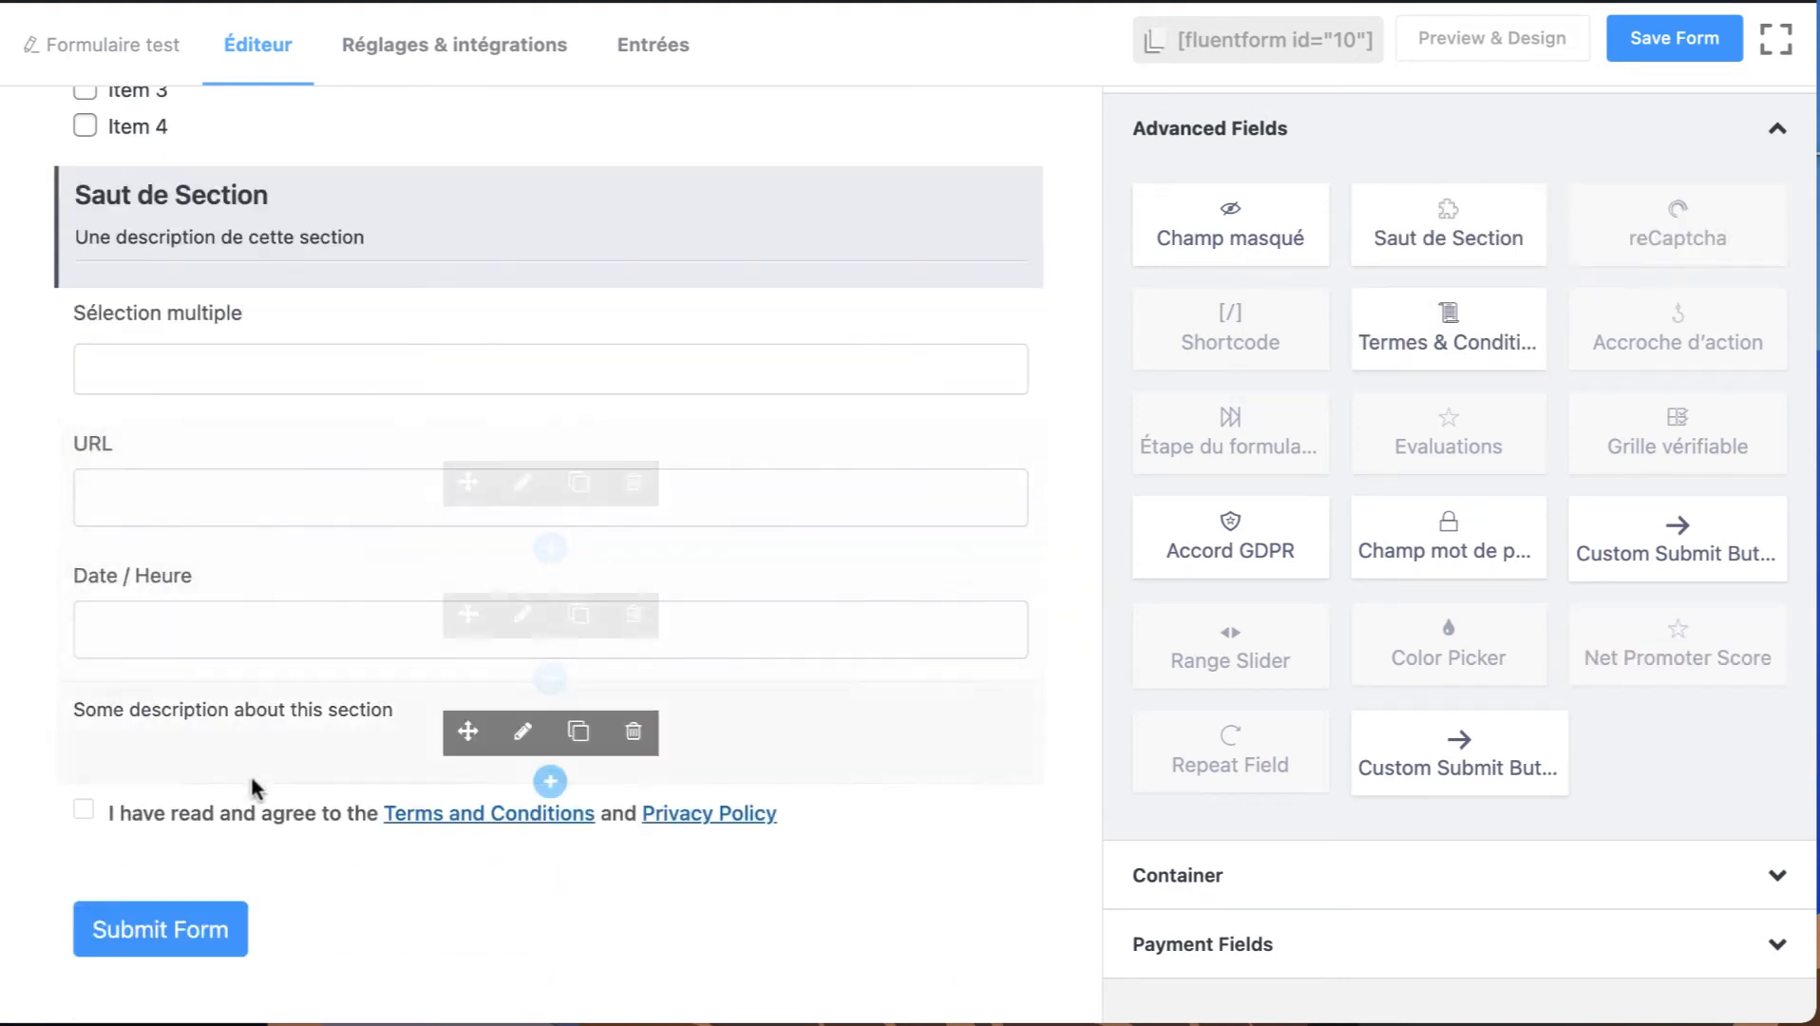
click(523, 834)
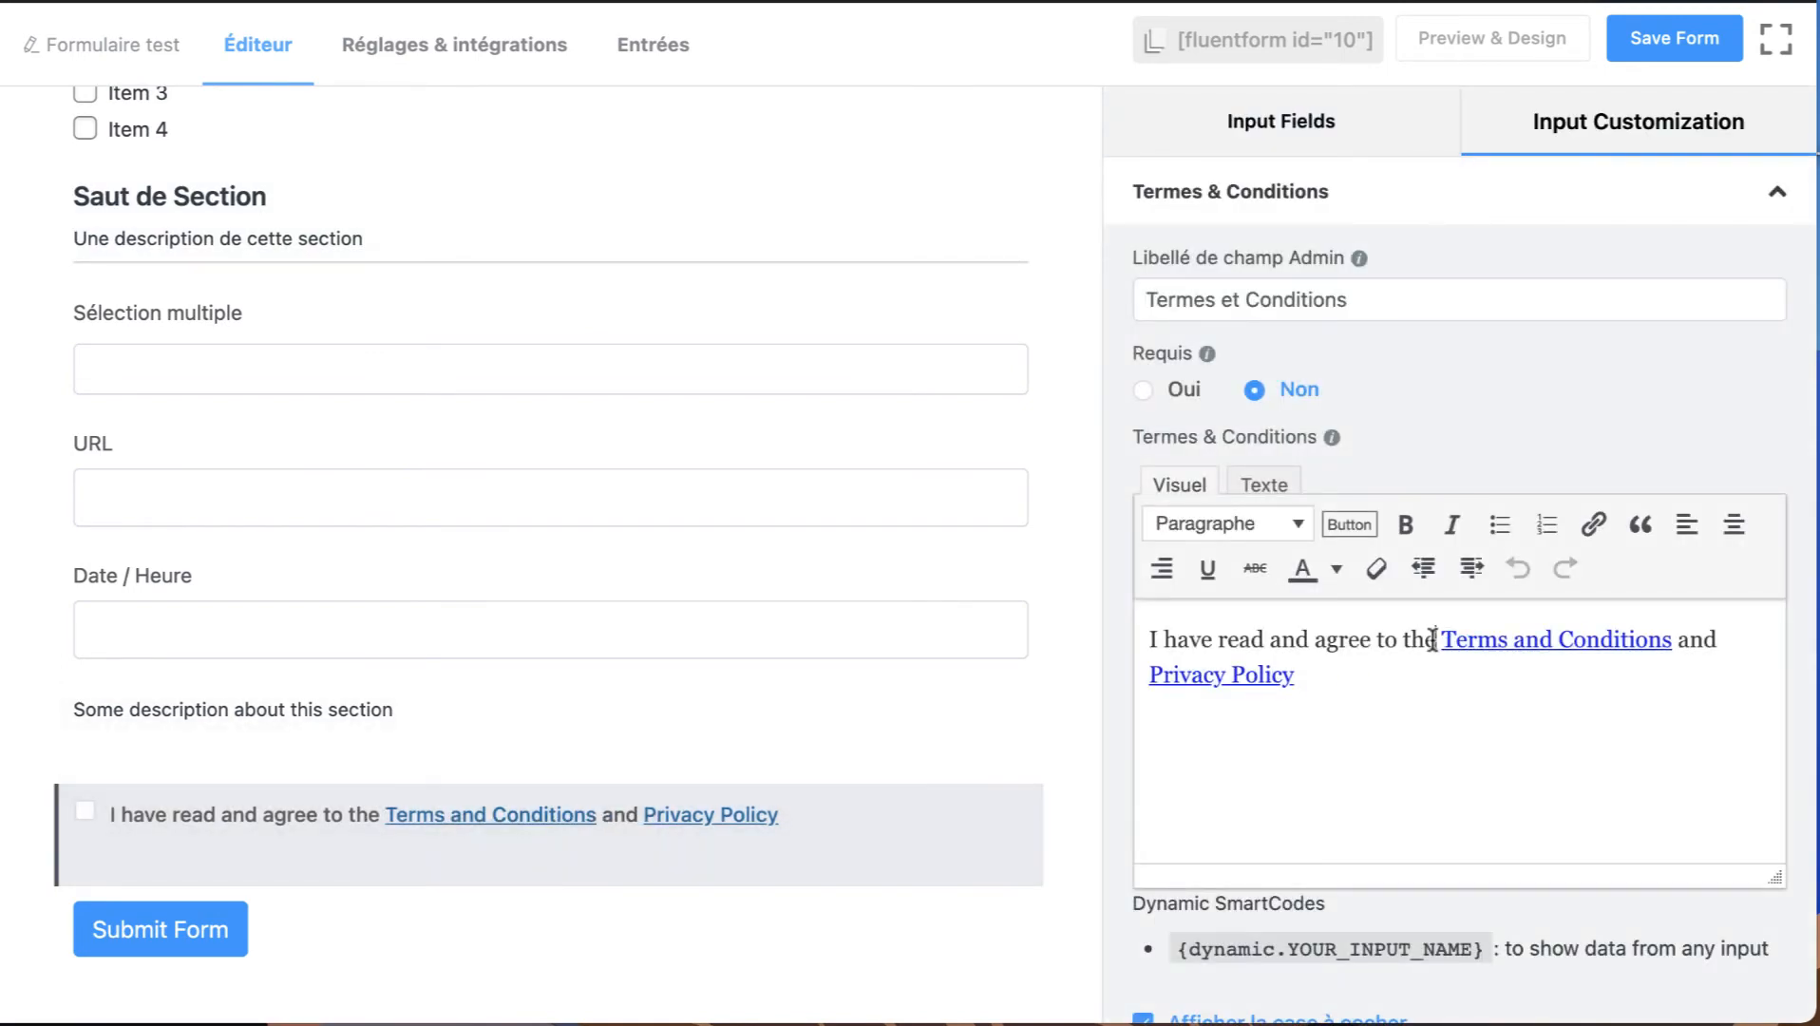
Make the Termes & Conditions field required by setting Requis to Oui.
drag(1433, 638, 1117, 624)
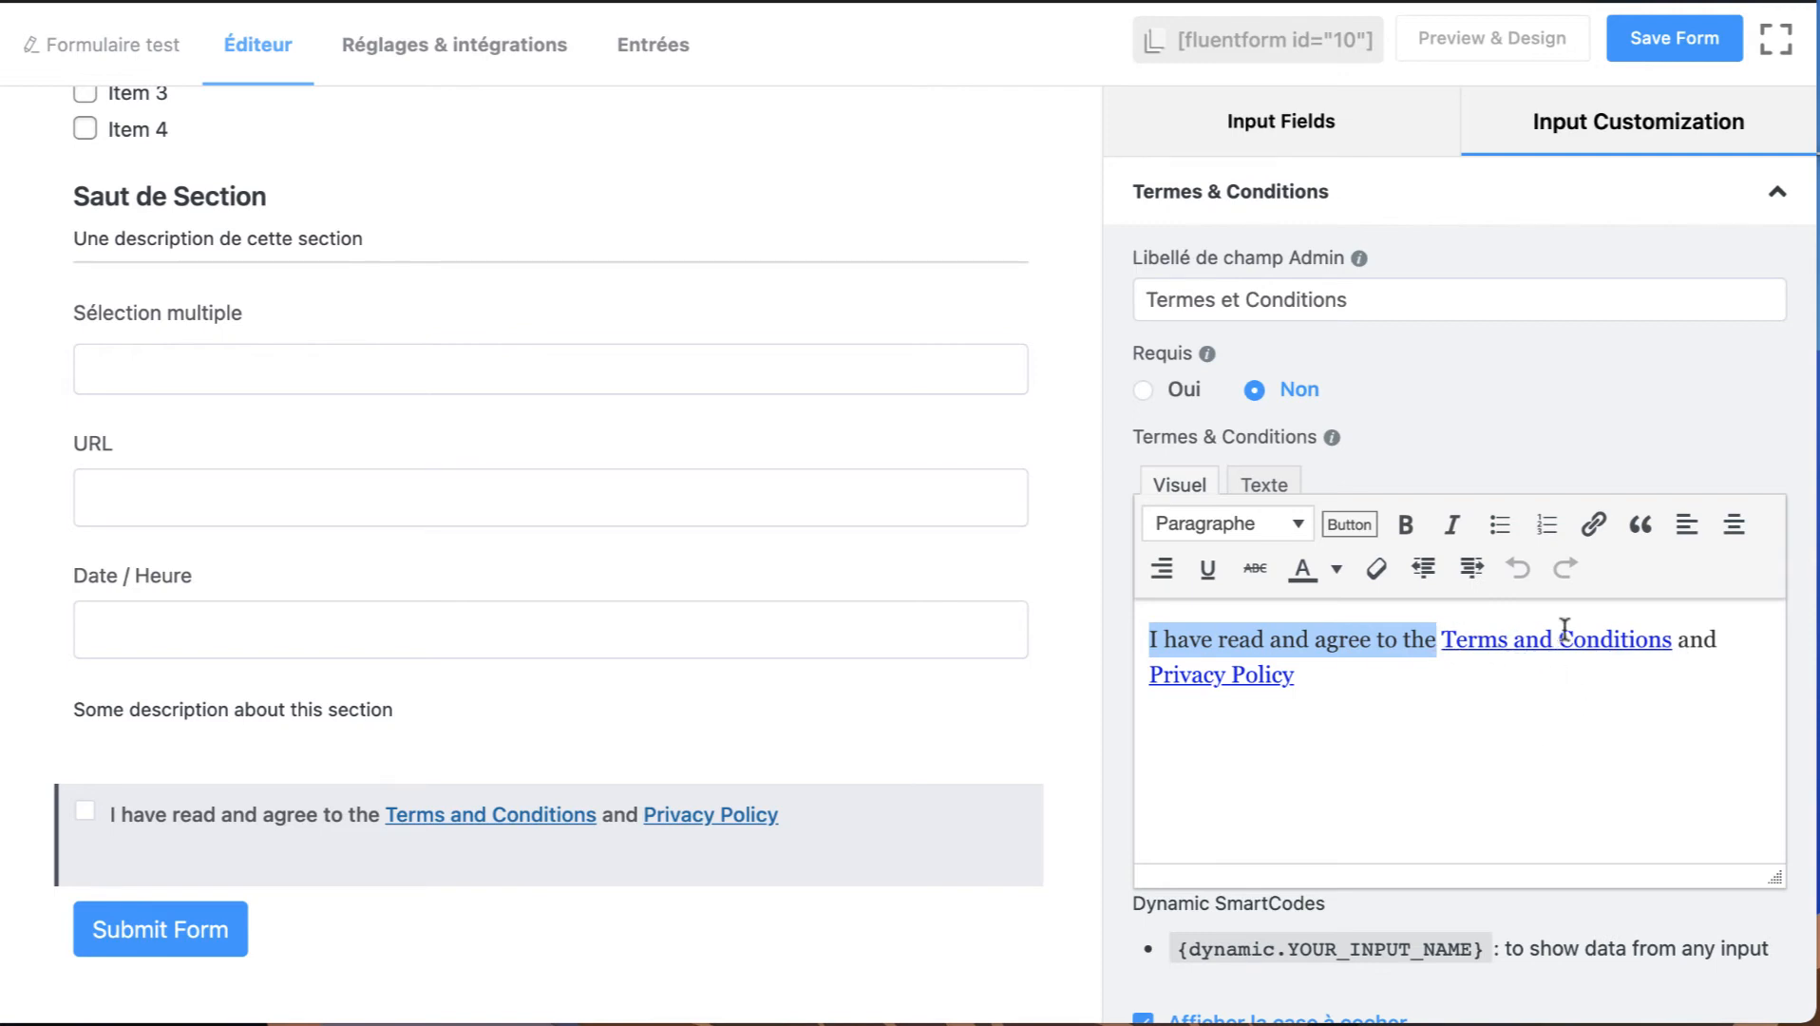
scroll(1316, 741, down, 3)
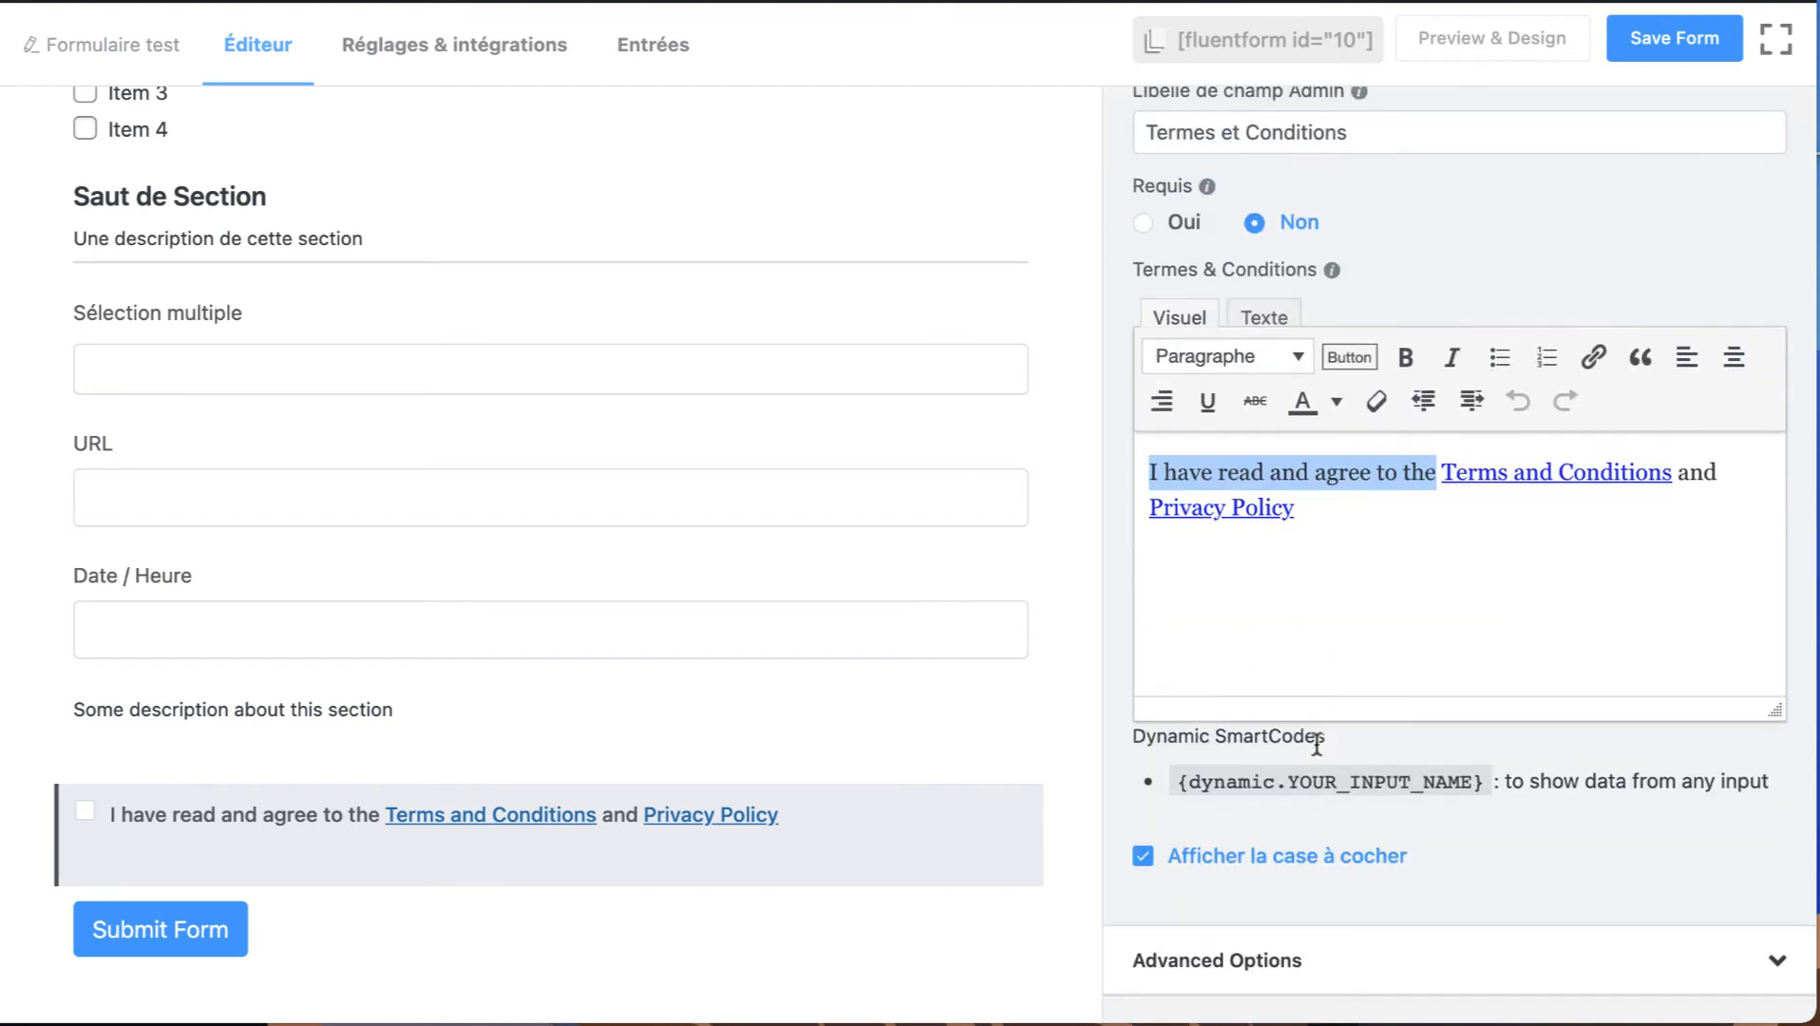
click(1145, 206)
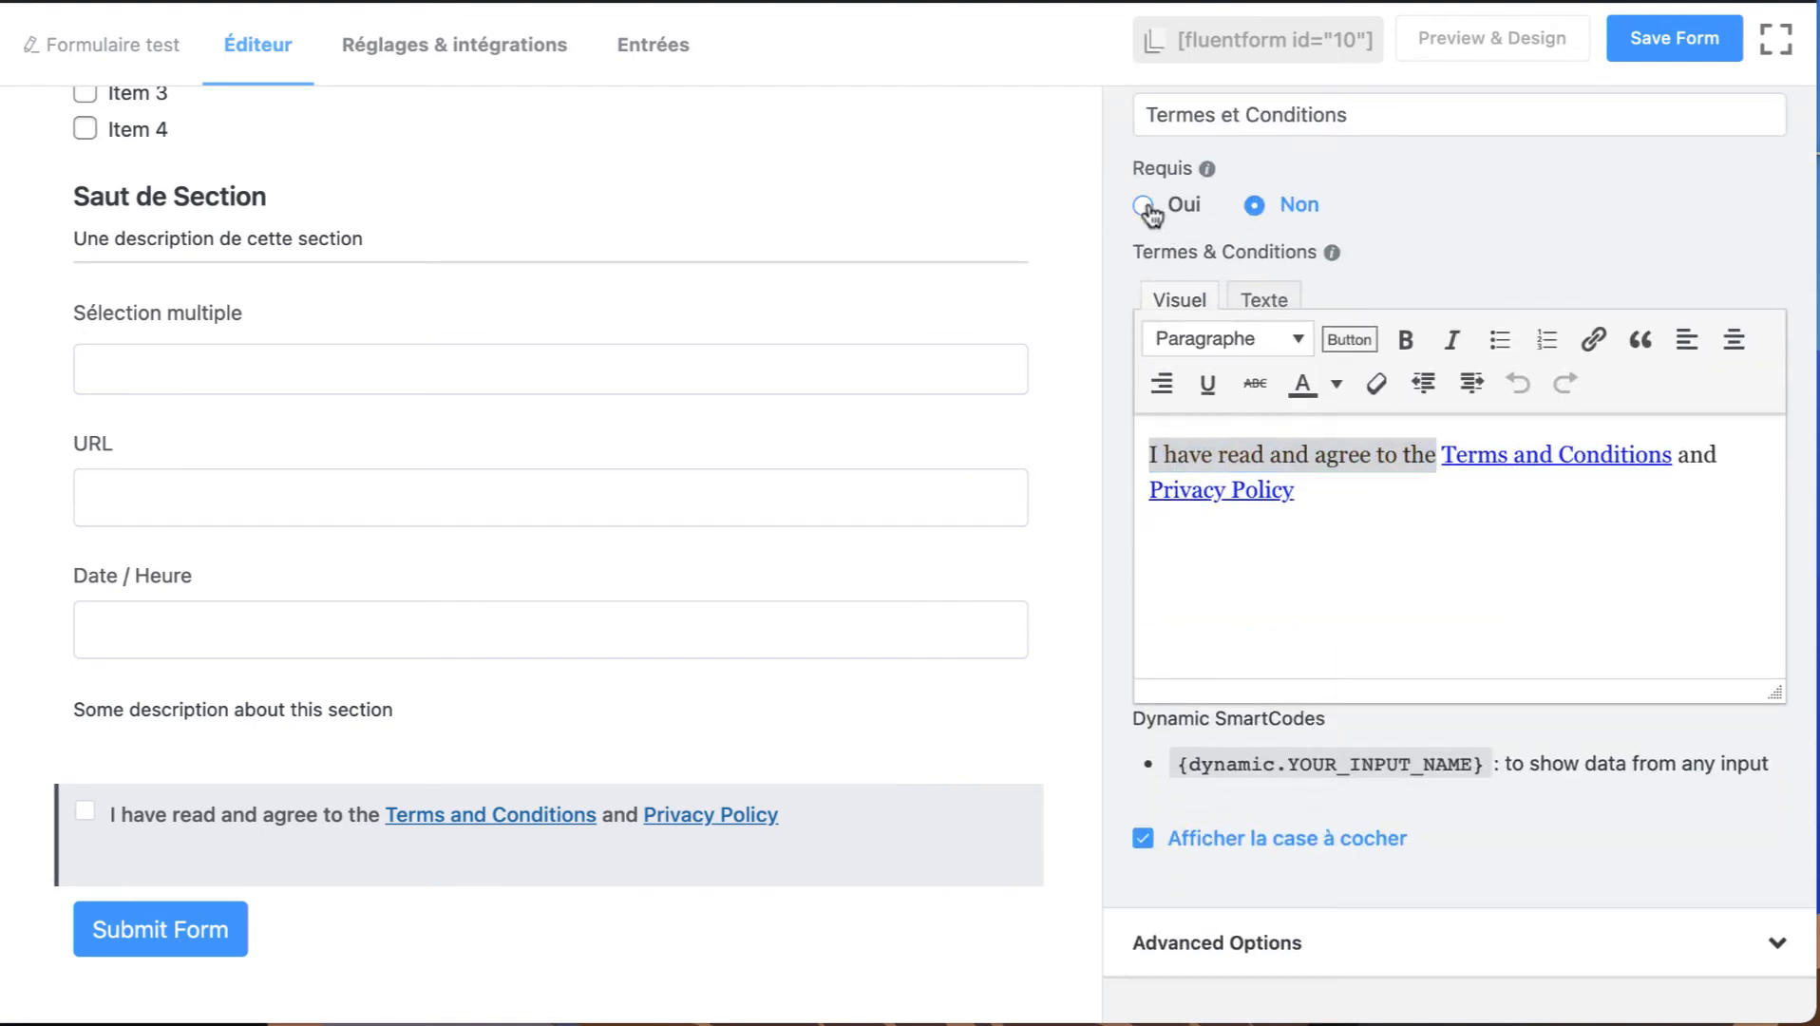
click(1209, 285)
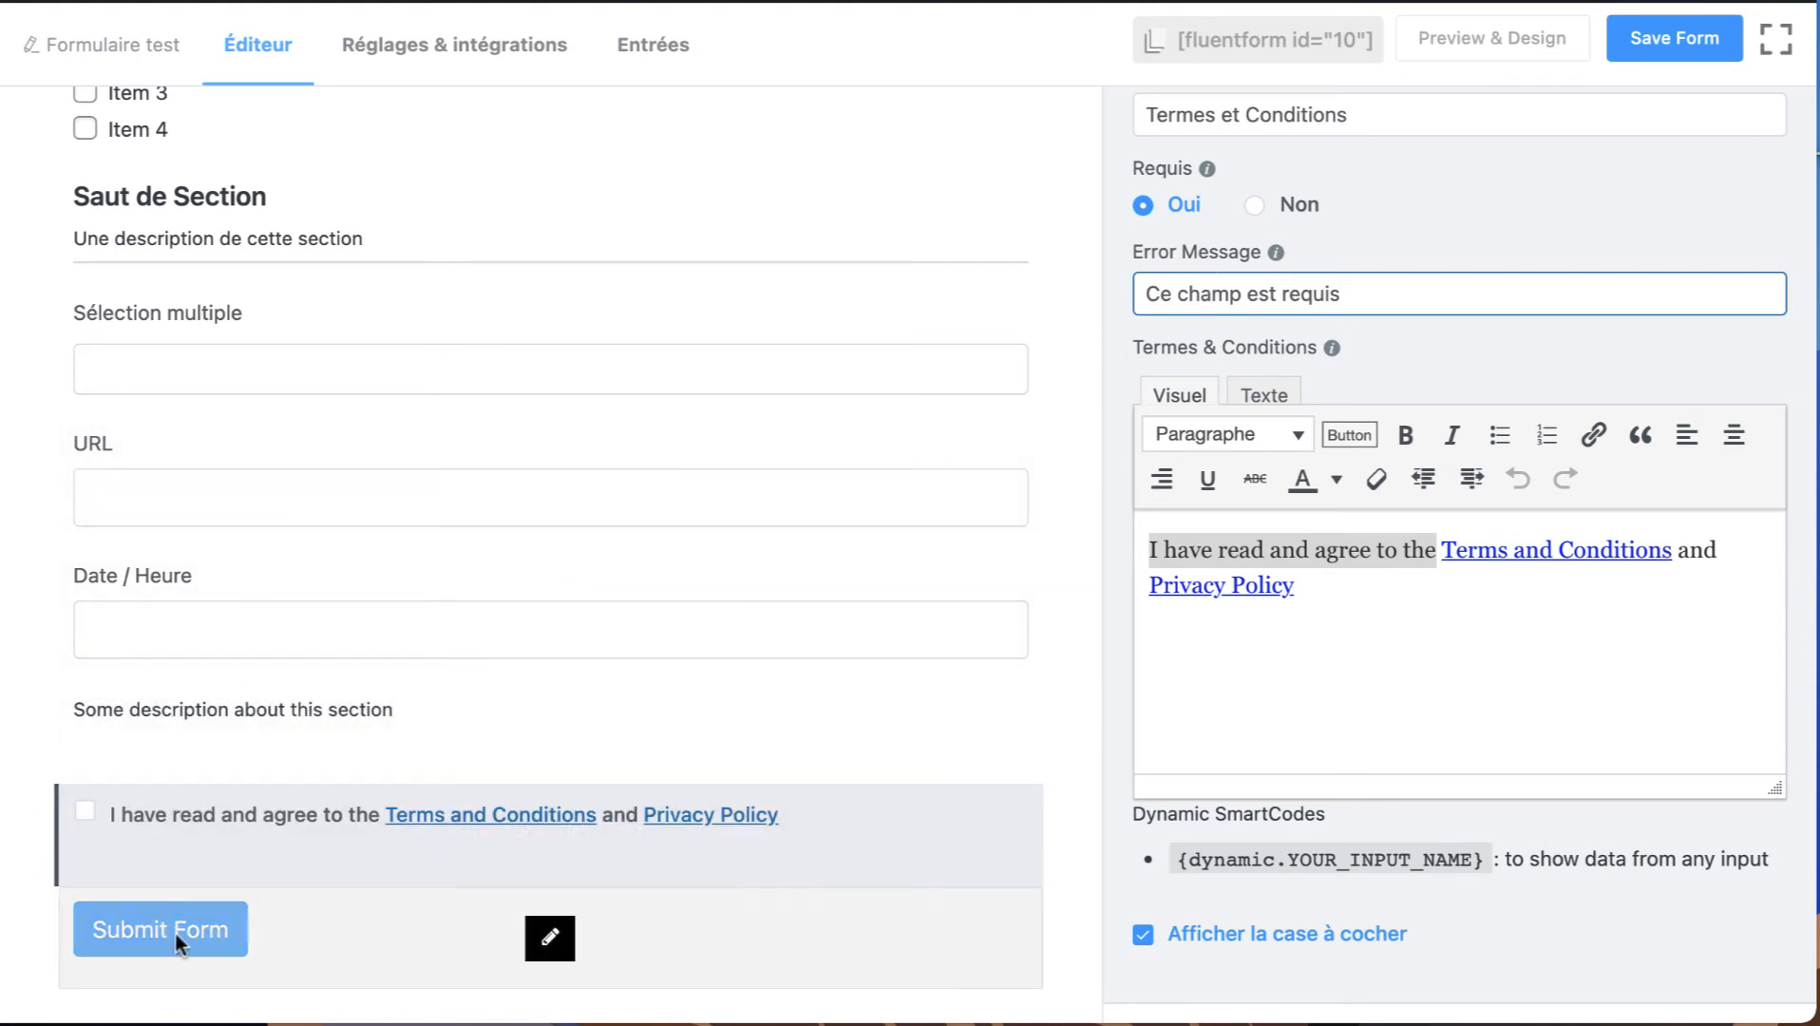
scroll(1165, 186, up, 3)
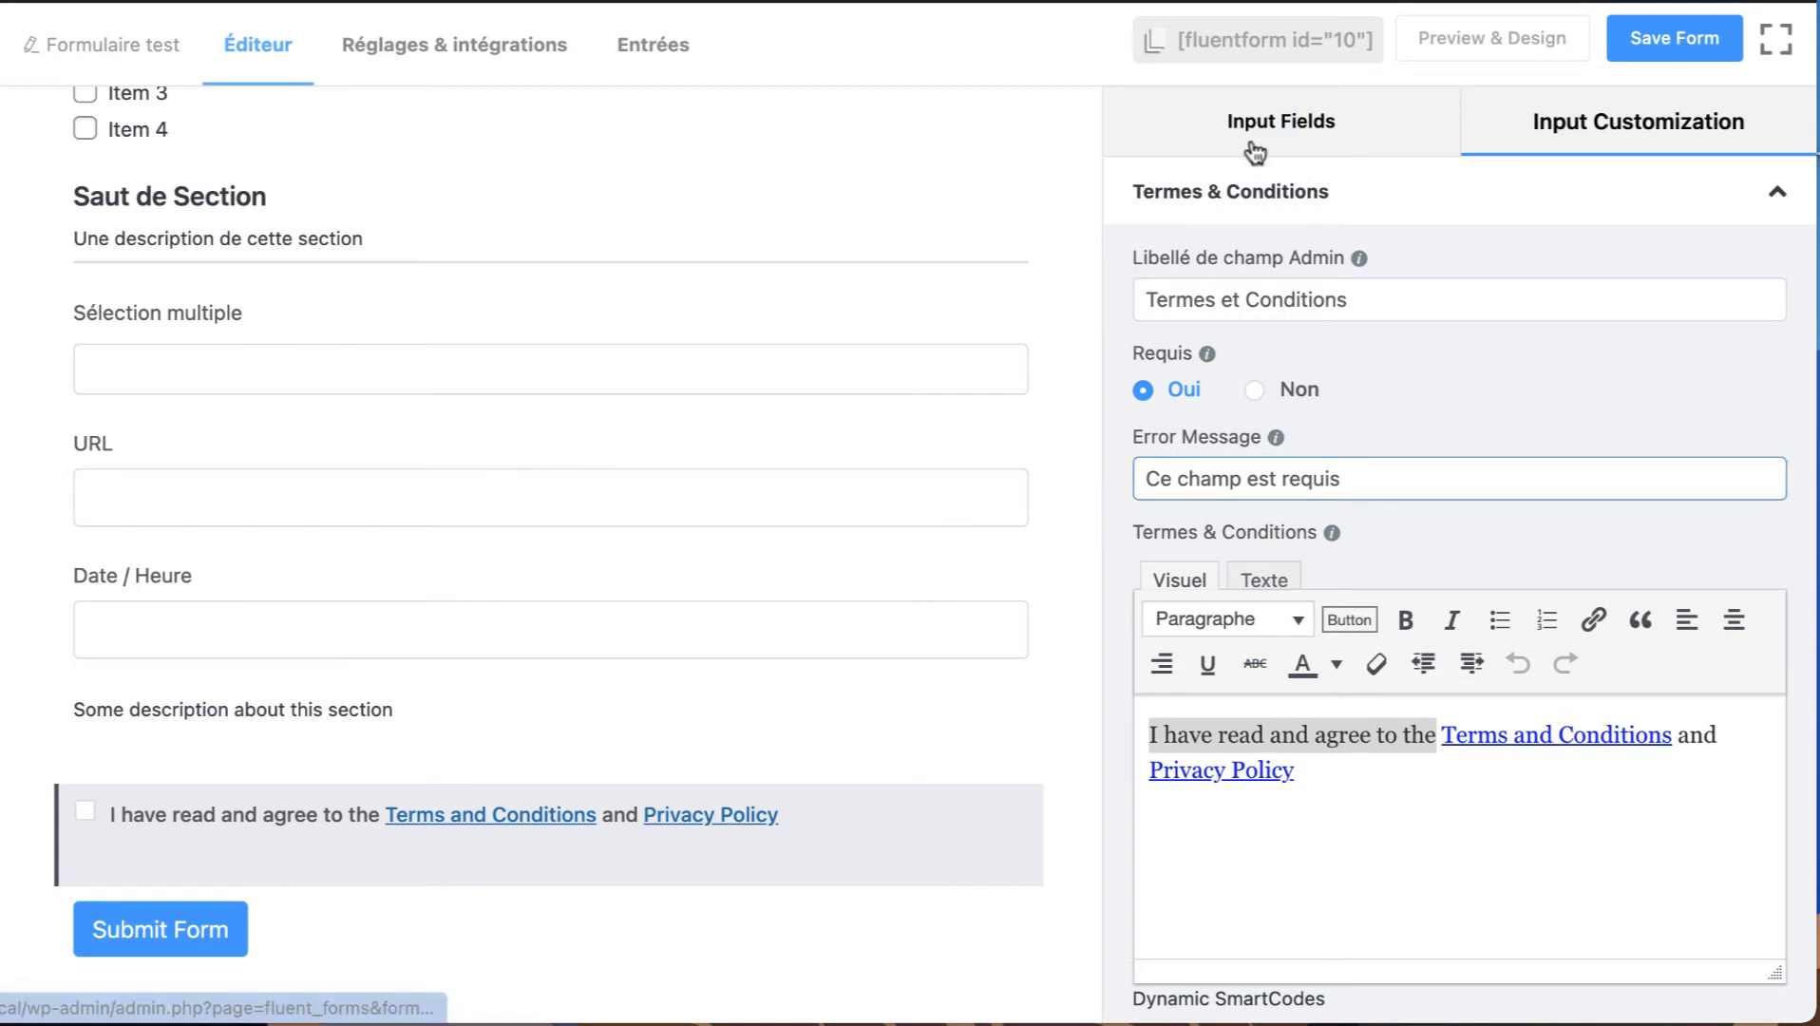
Add an Accord GDPR field below the Termes & Conditions field and open it for customization.
click(1286, 129)
scroll(1267, 697, down, 3)
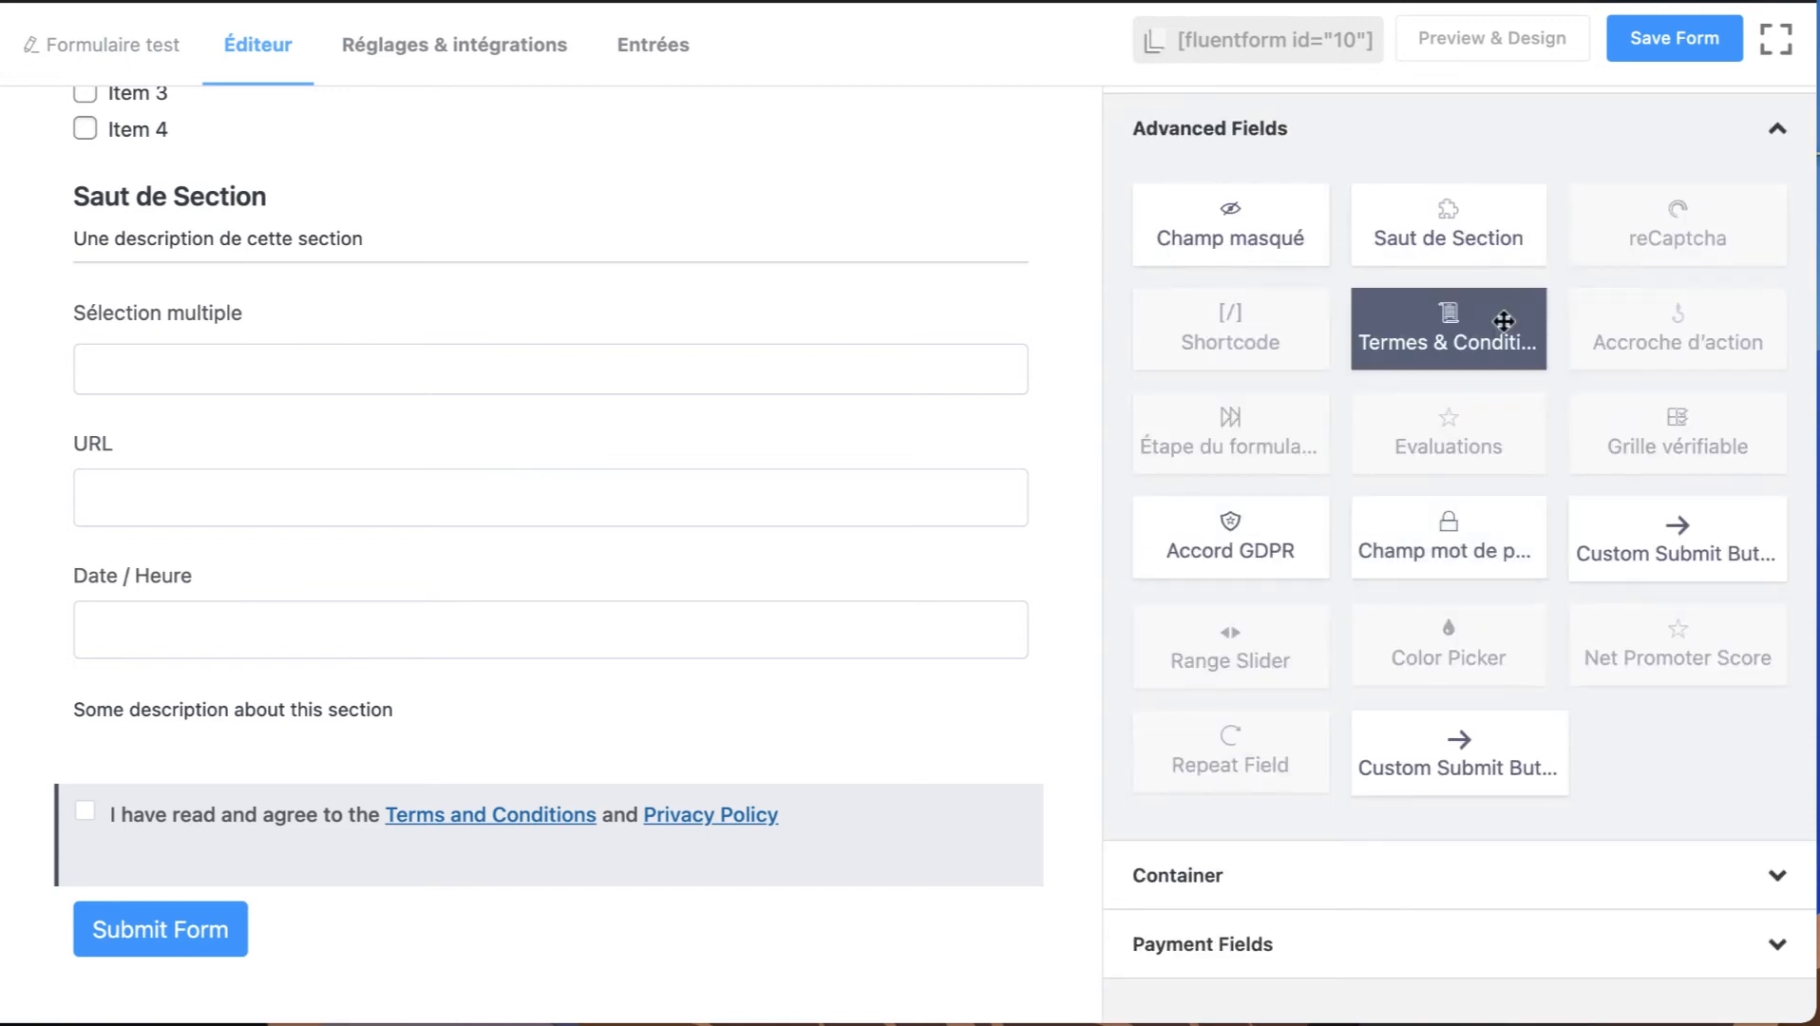
click(1219, 570)
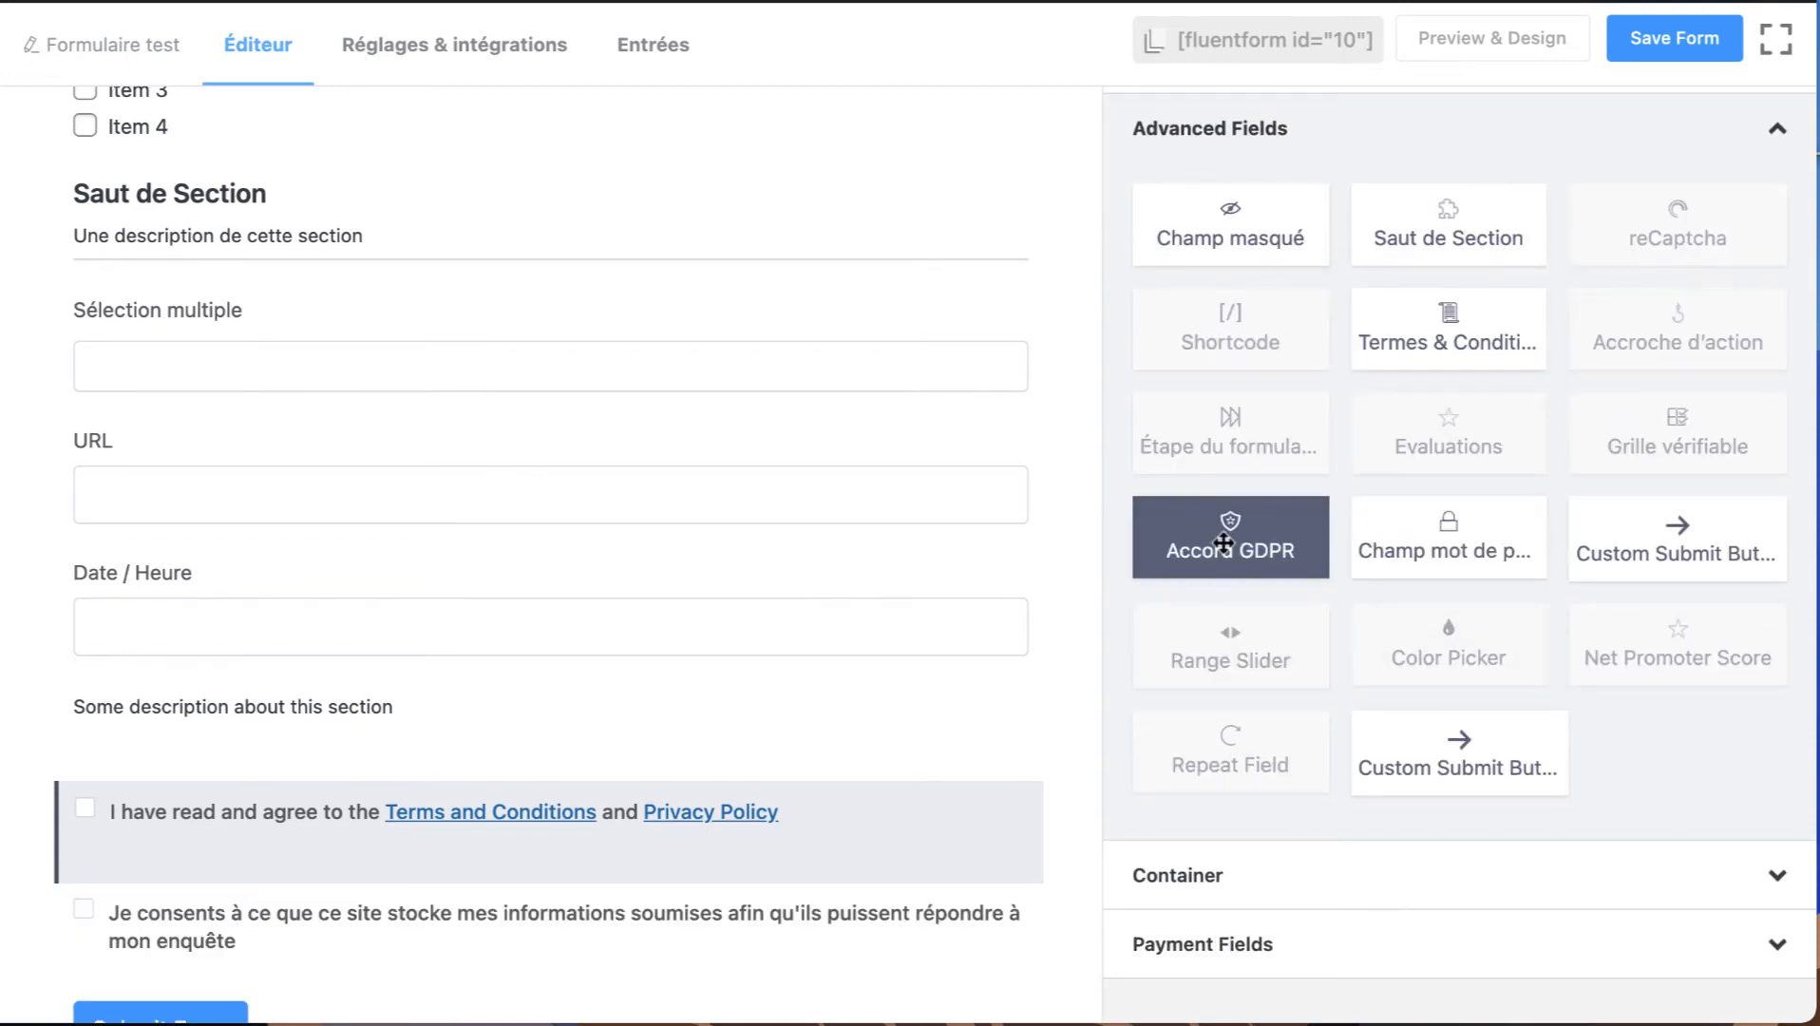
scroll(569, 693, down, 1)
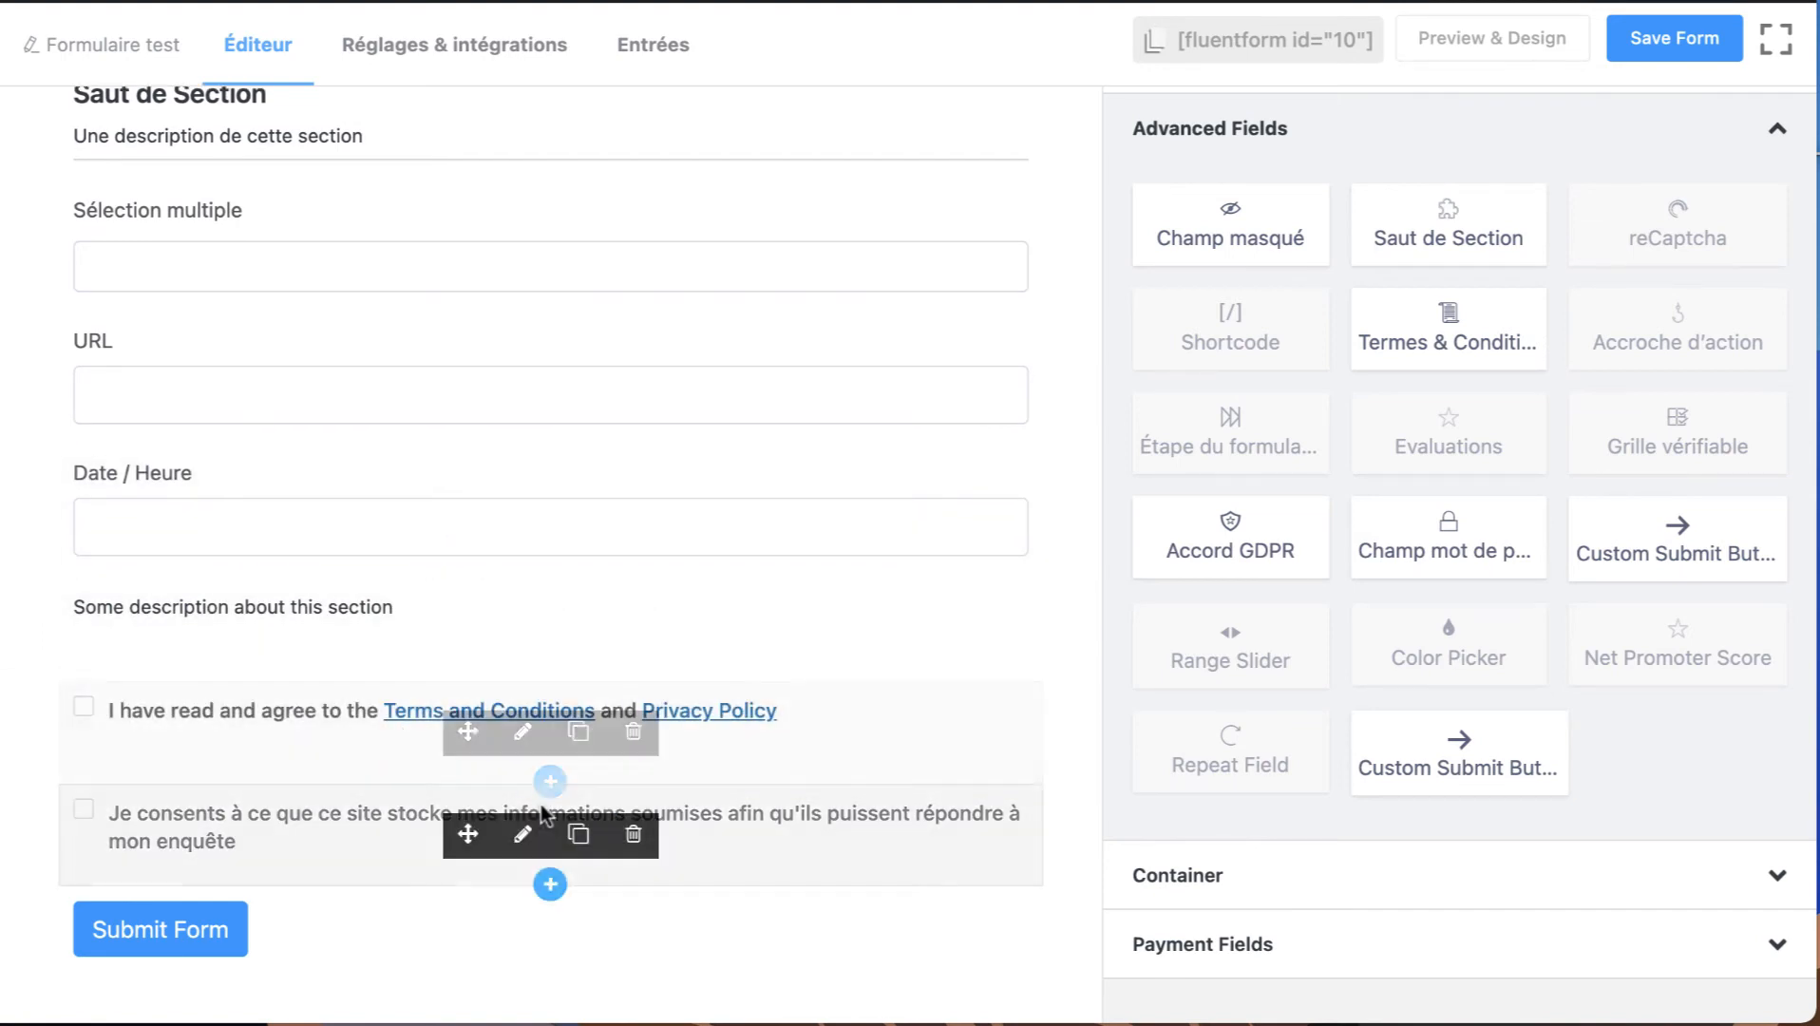
drag(1321, 558, 440, 832)
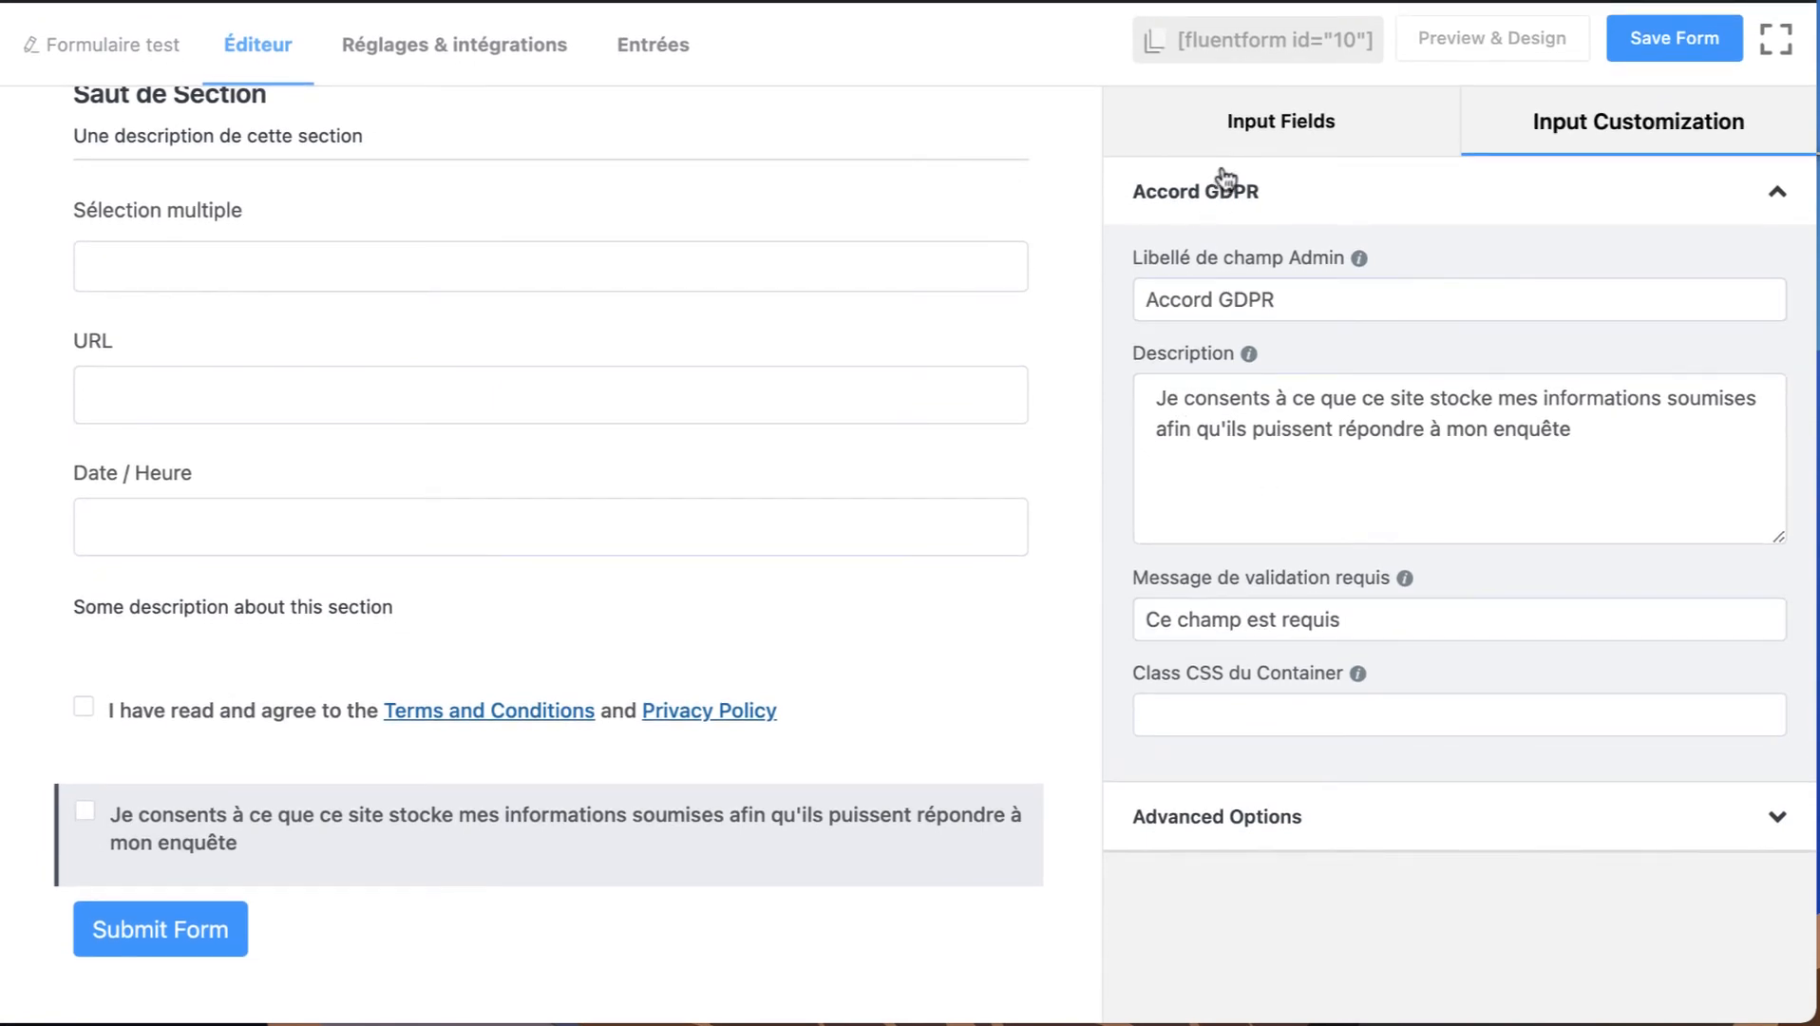
Add a Champ mot de passe below the GDPR agreement and open it for customization.
click(1242, 142)
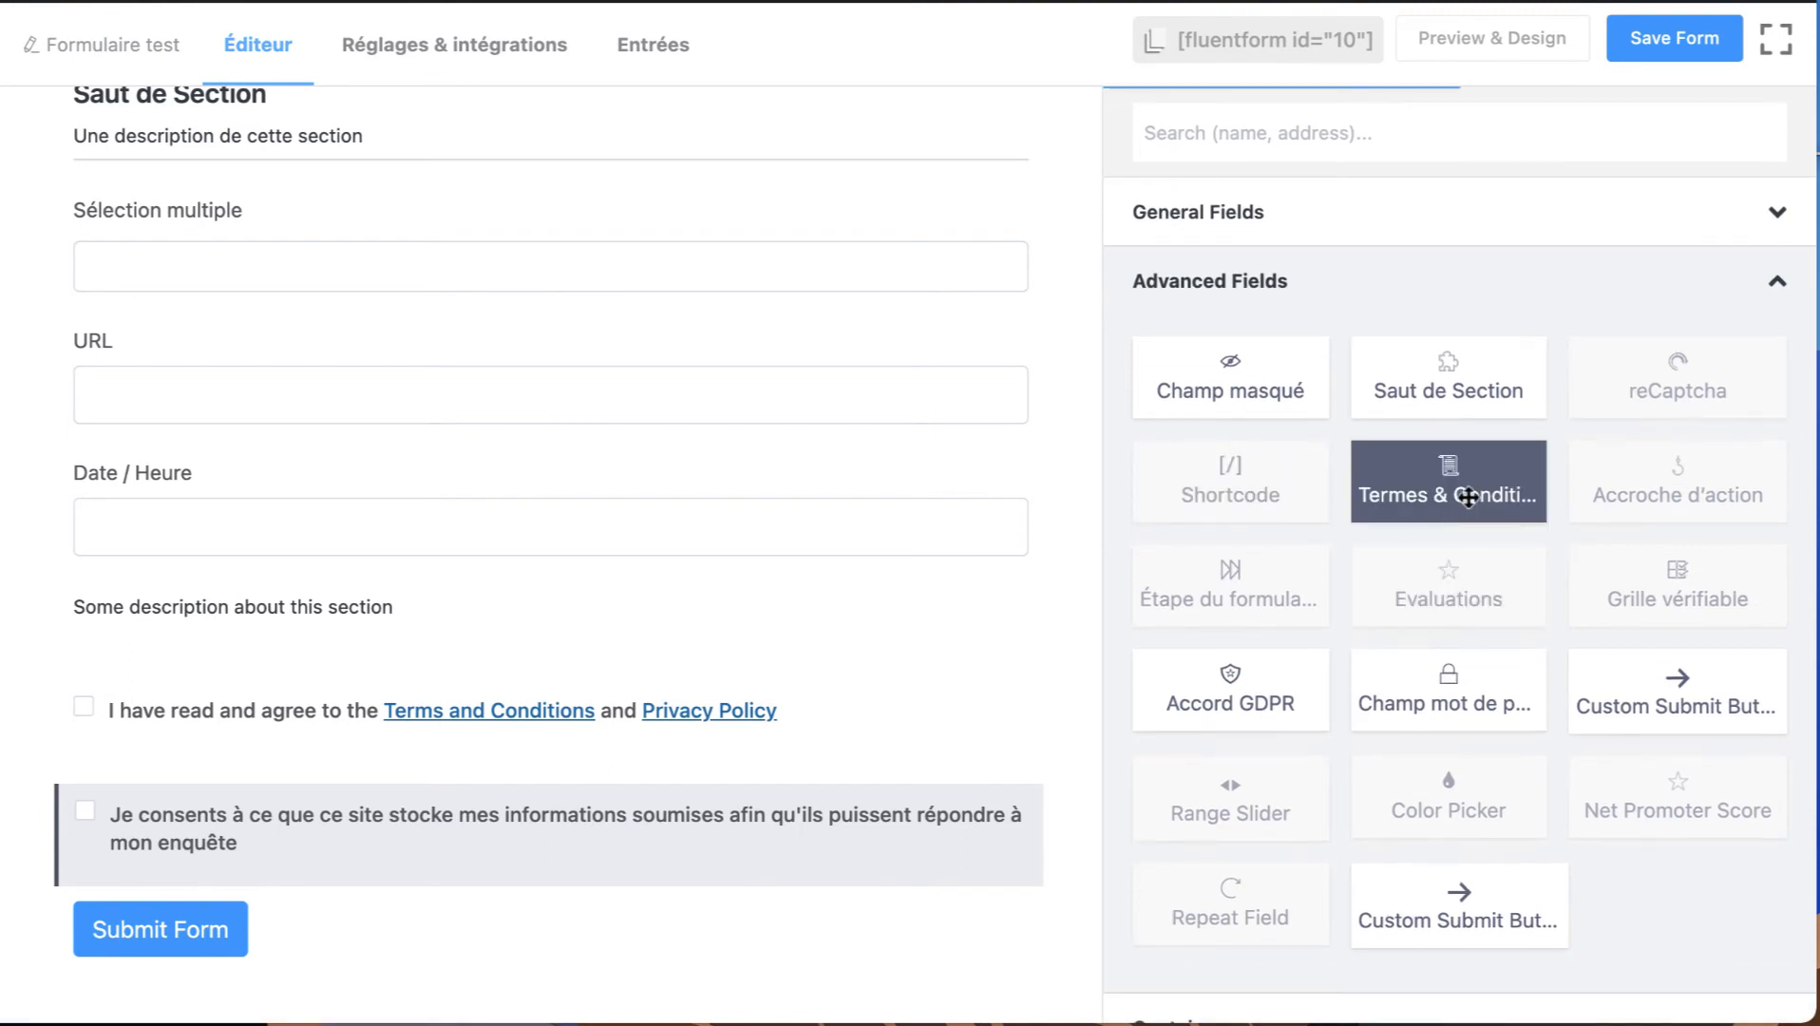
scroll(1386, 677, down, 3)
click(1446, 579)
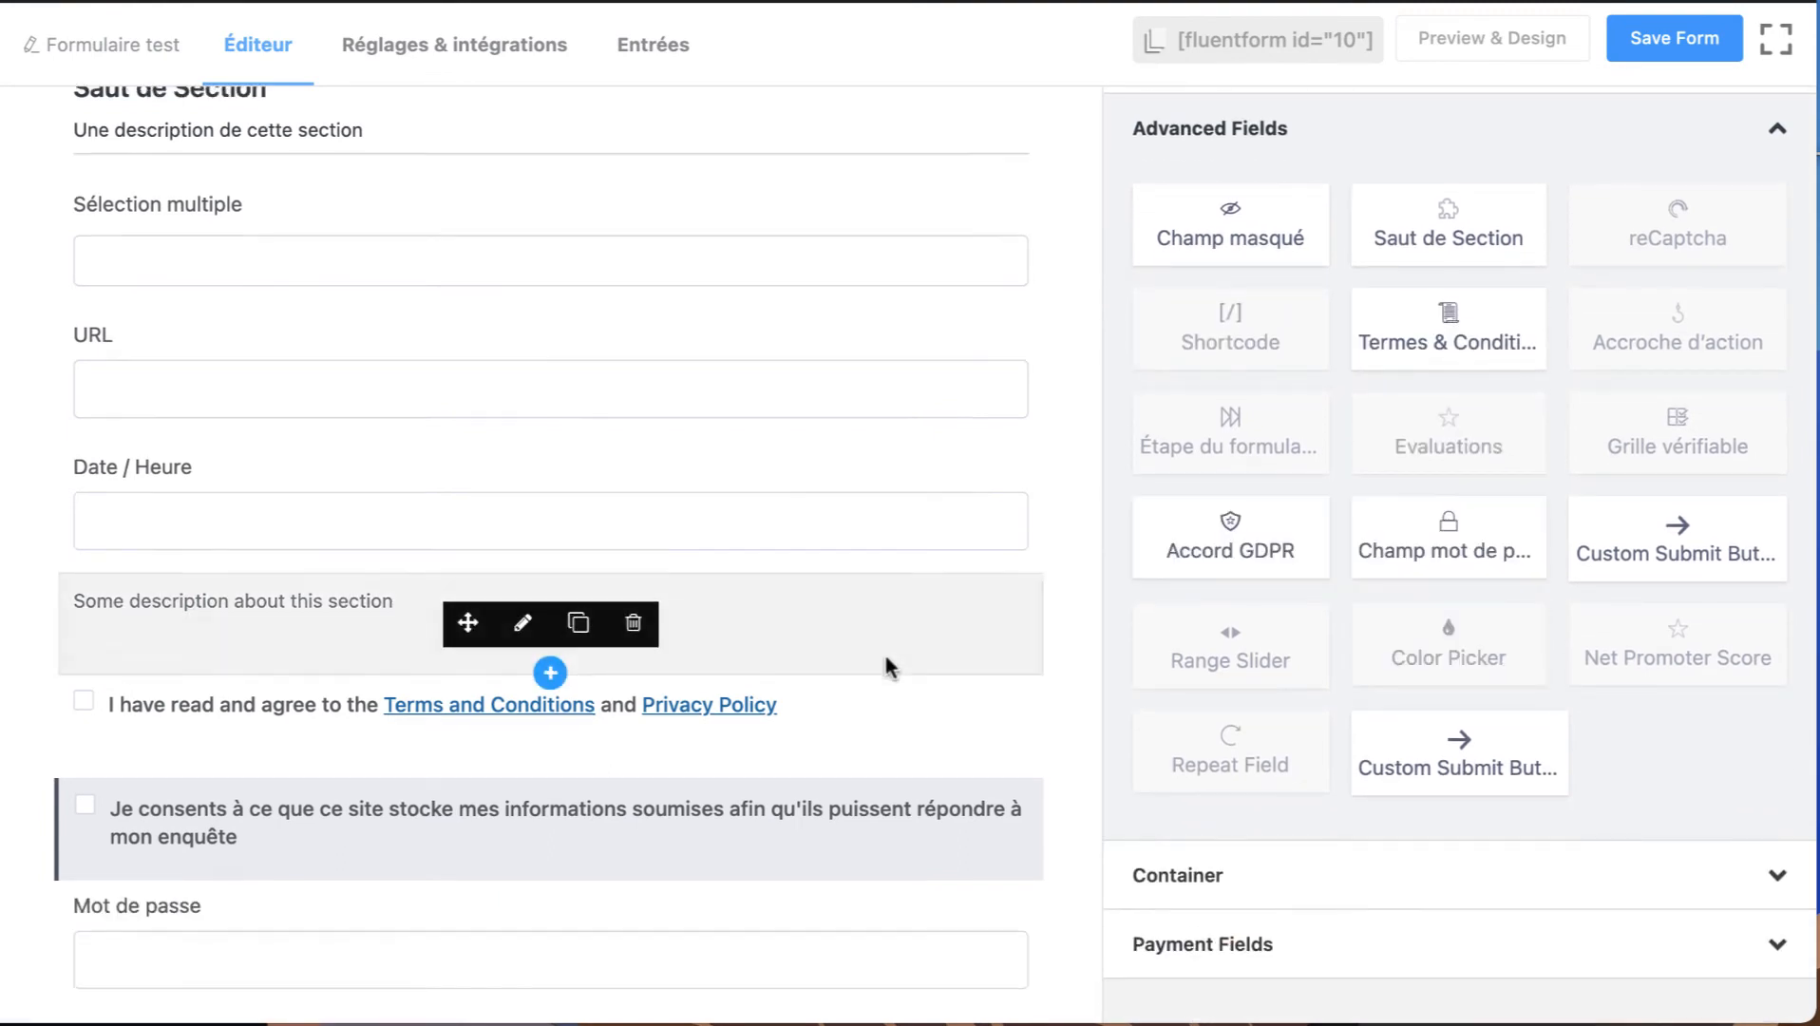
scroll(570, 760, down, 2)
click(304, 845)
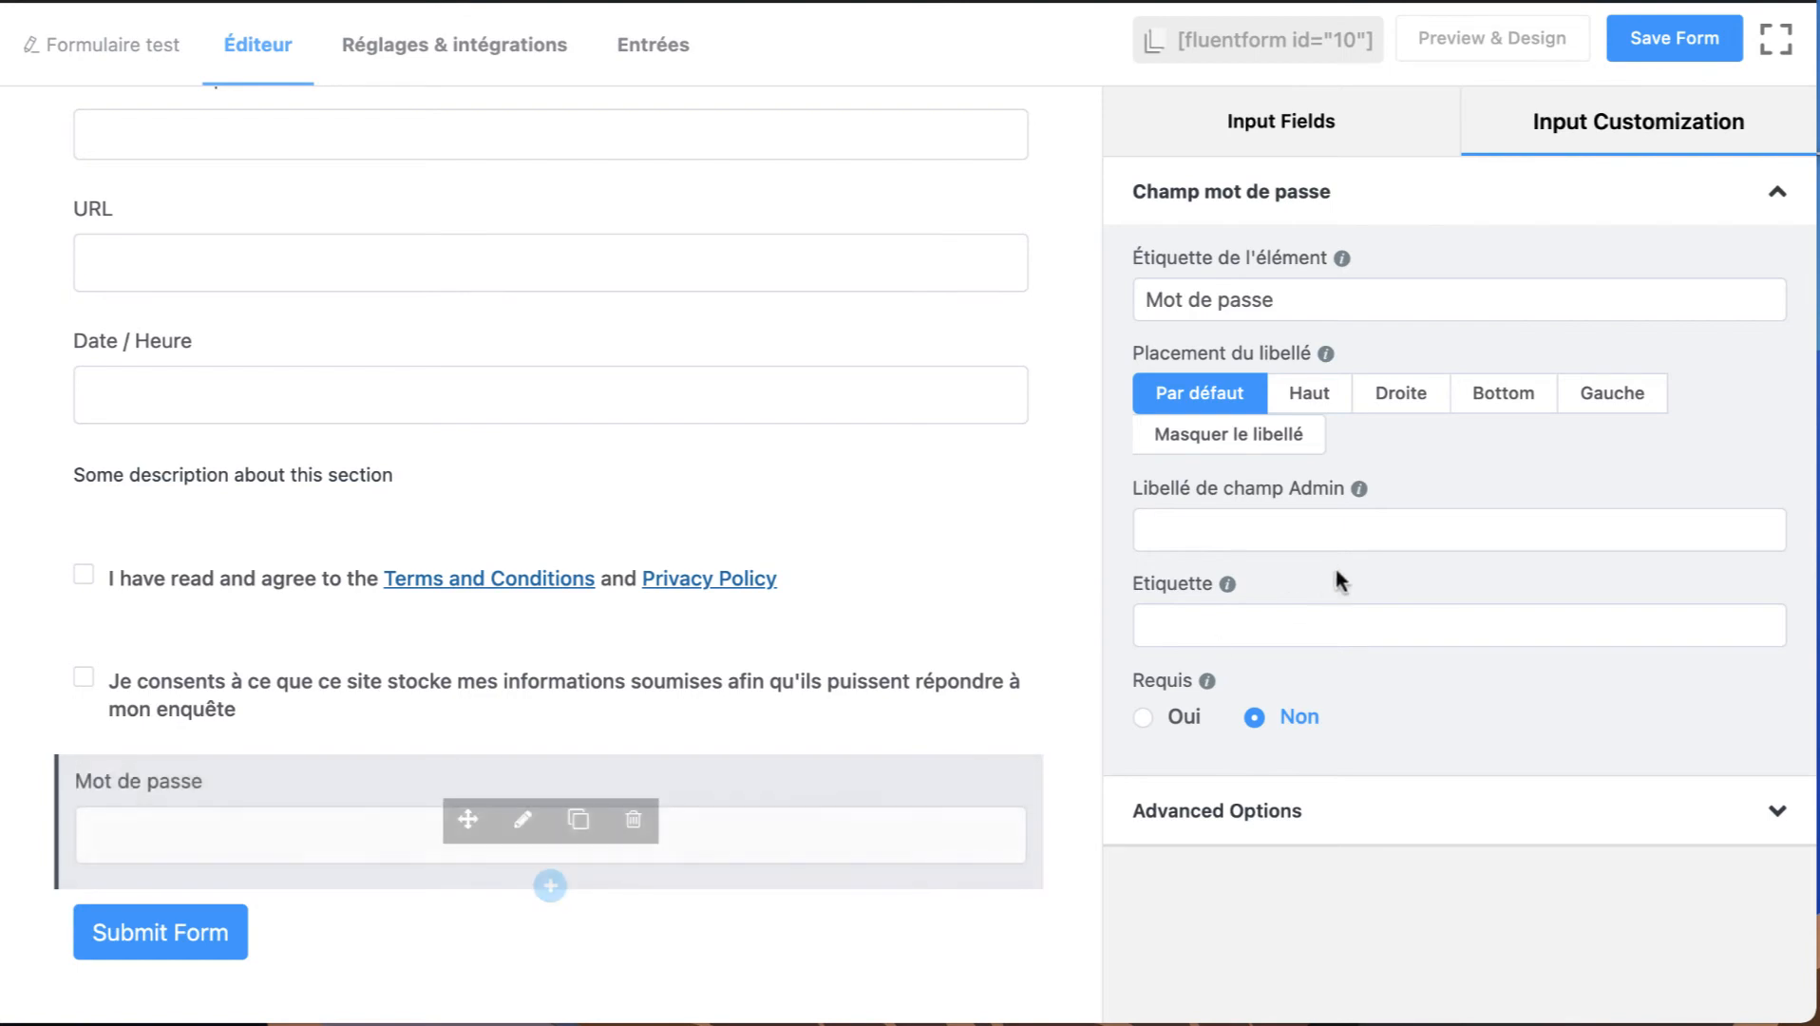
click(1278, 147)
scroll(1463, 608, down, 3)
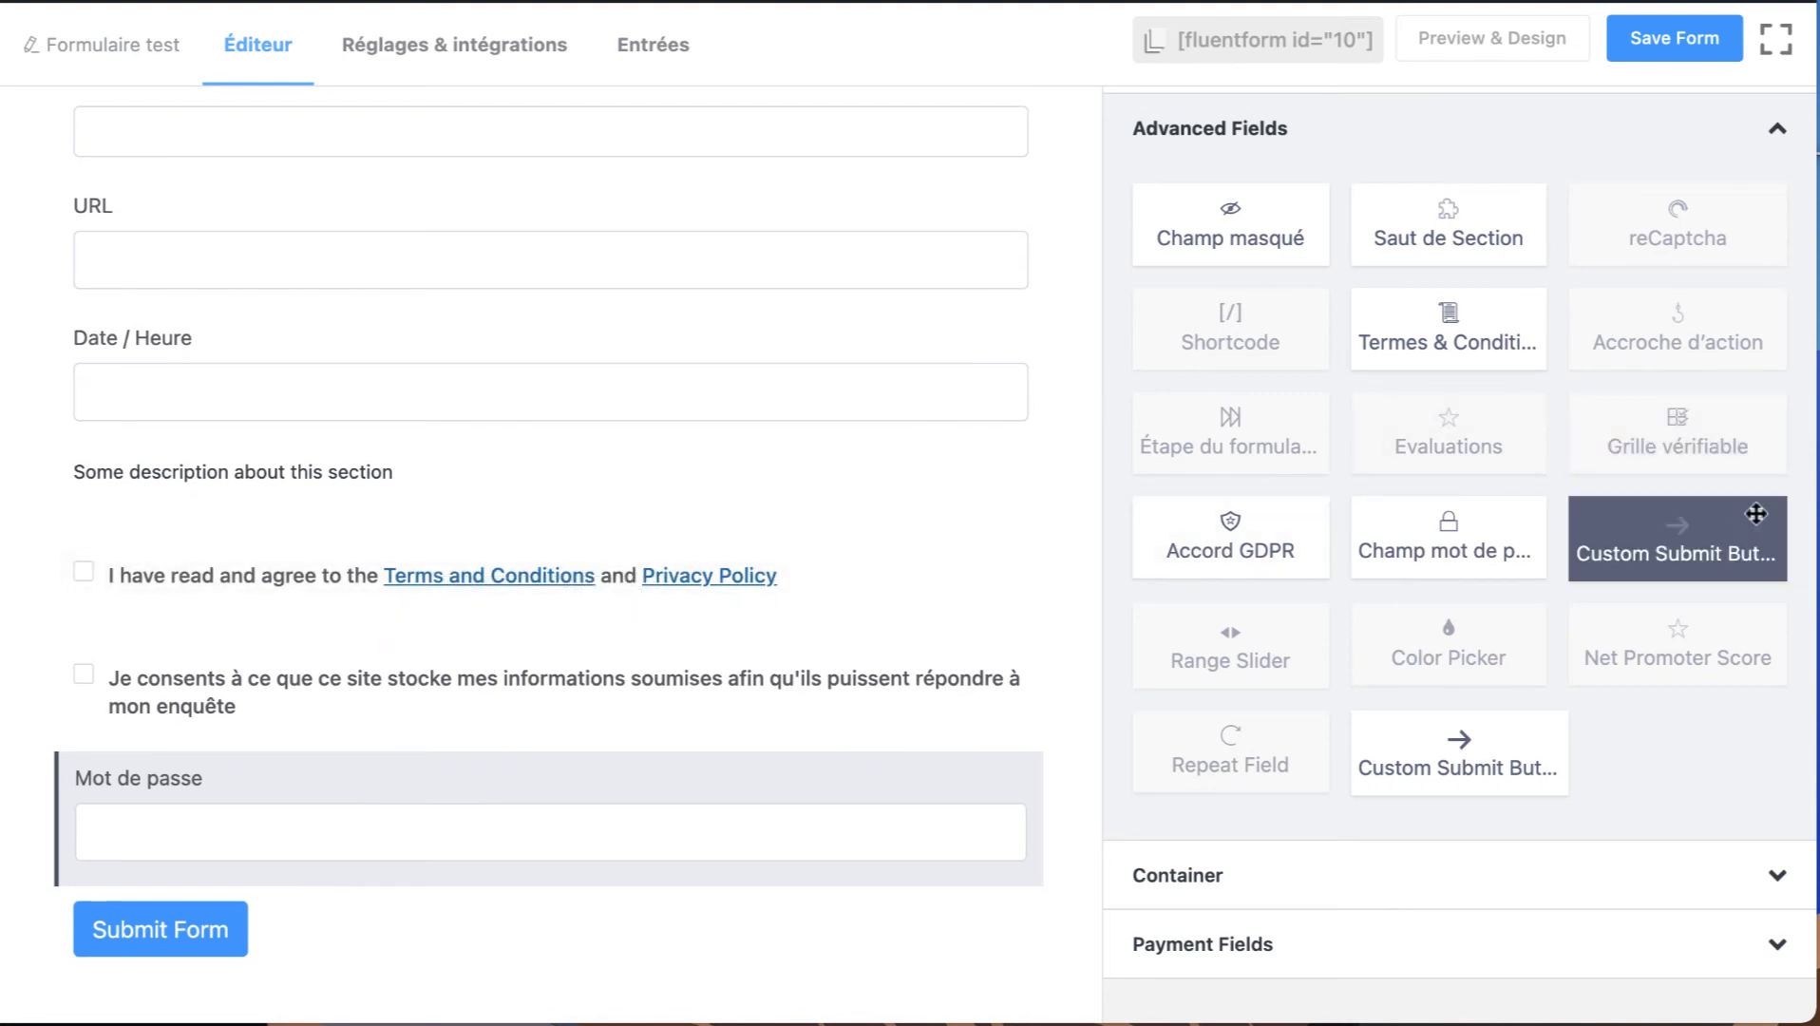
drag(1723, 545, 801, 760)
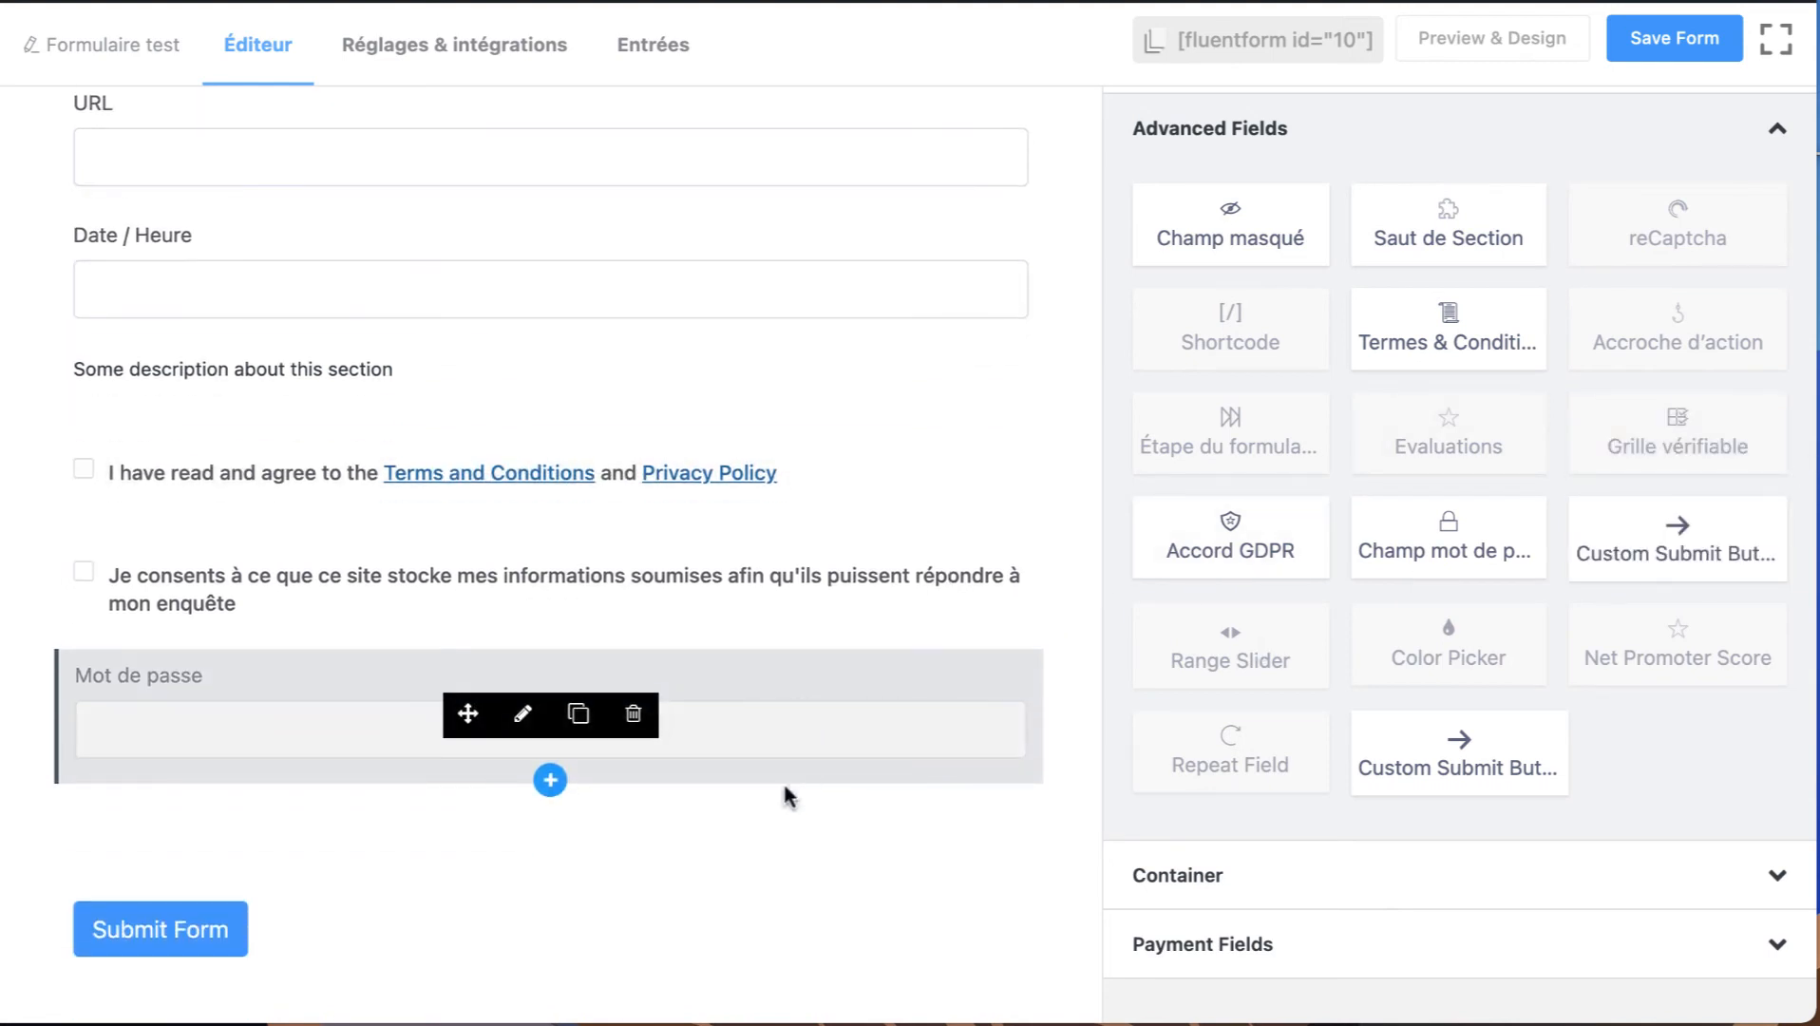
click(633, 836)
click(980, 347)
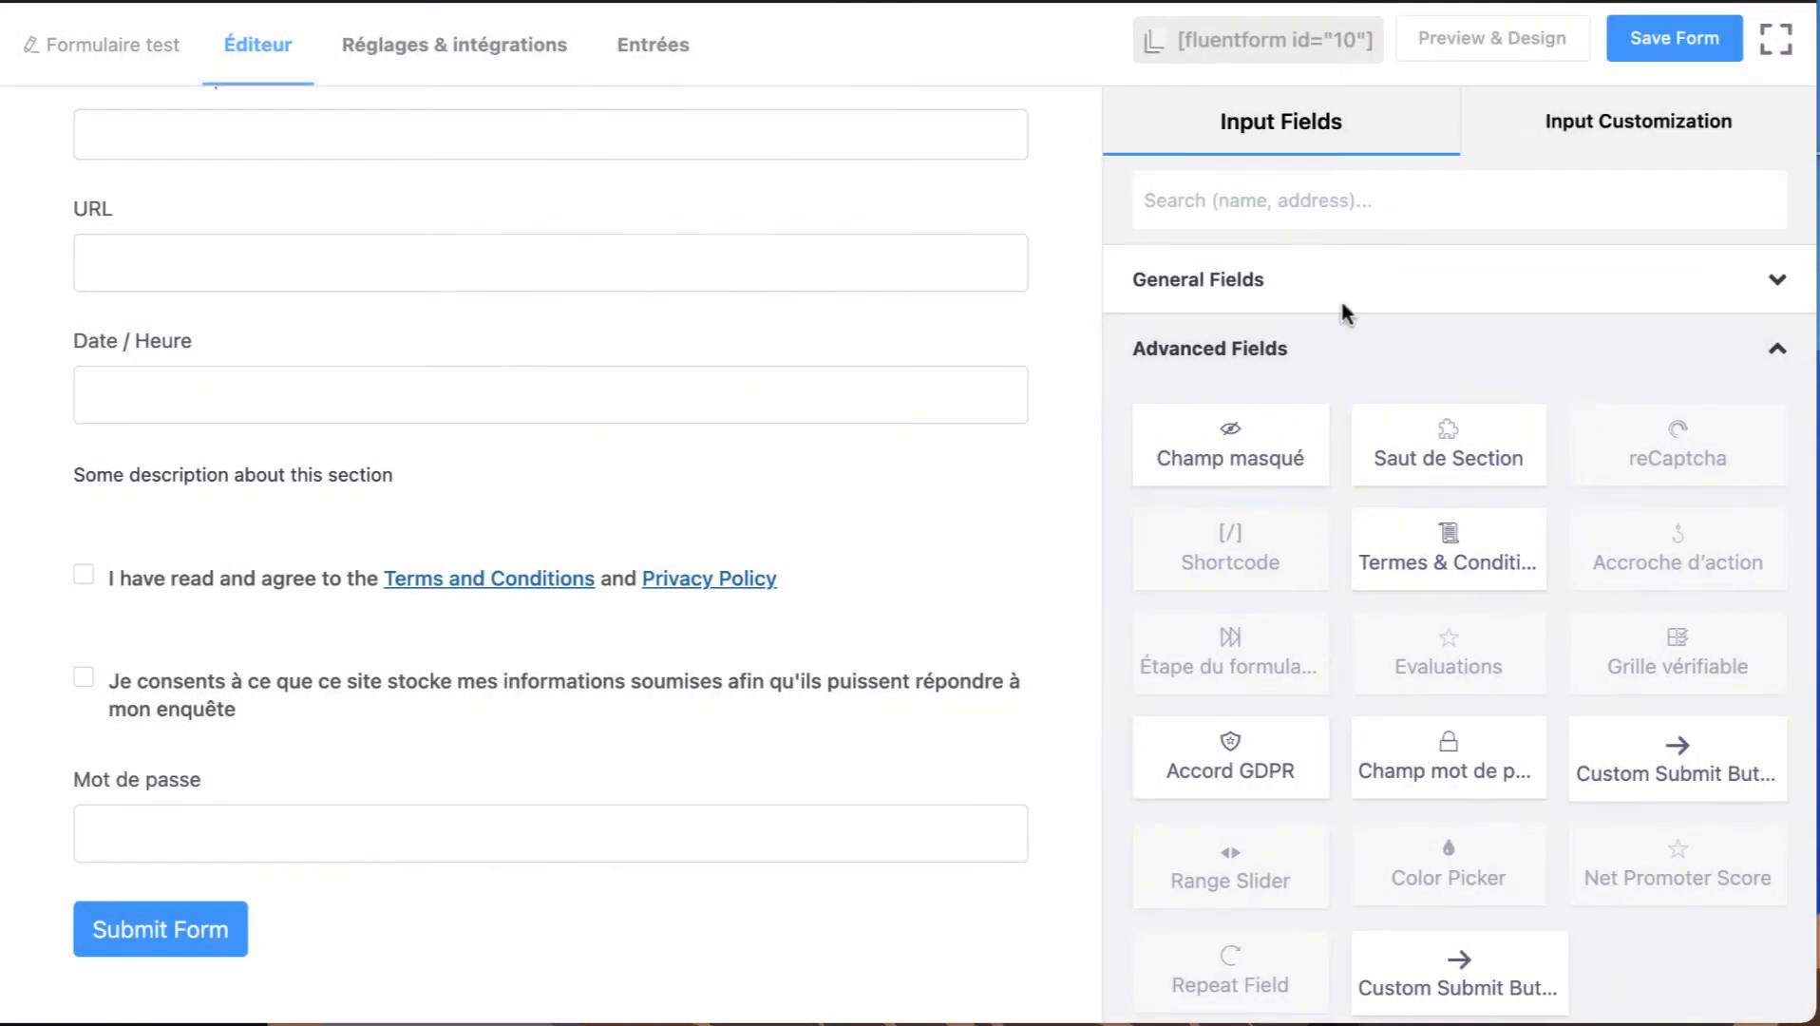
Add the Custom Submit Button from the end of the advanced fields below the password field and open it for customization.
scroll(1389, 697, down, 3)
click(1486, 762)
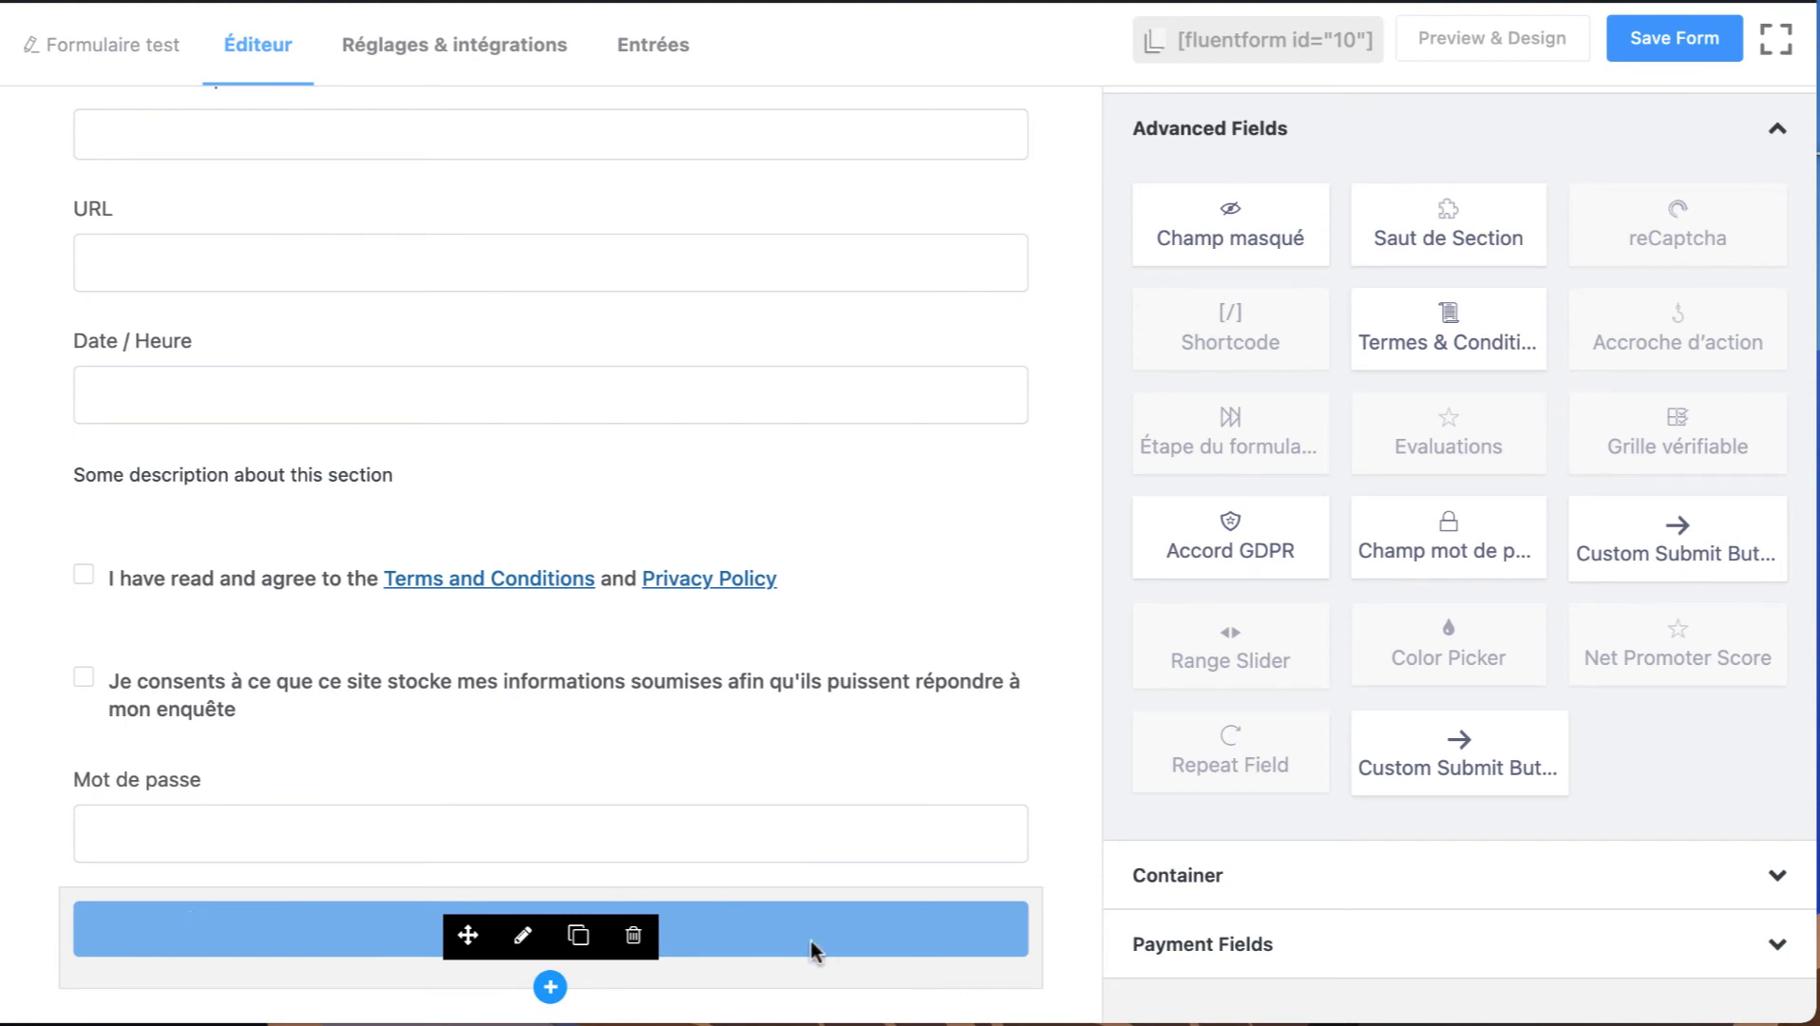
click(522, 936)
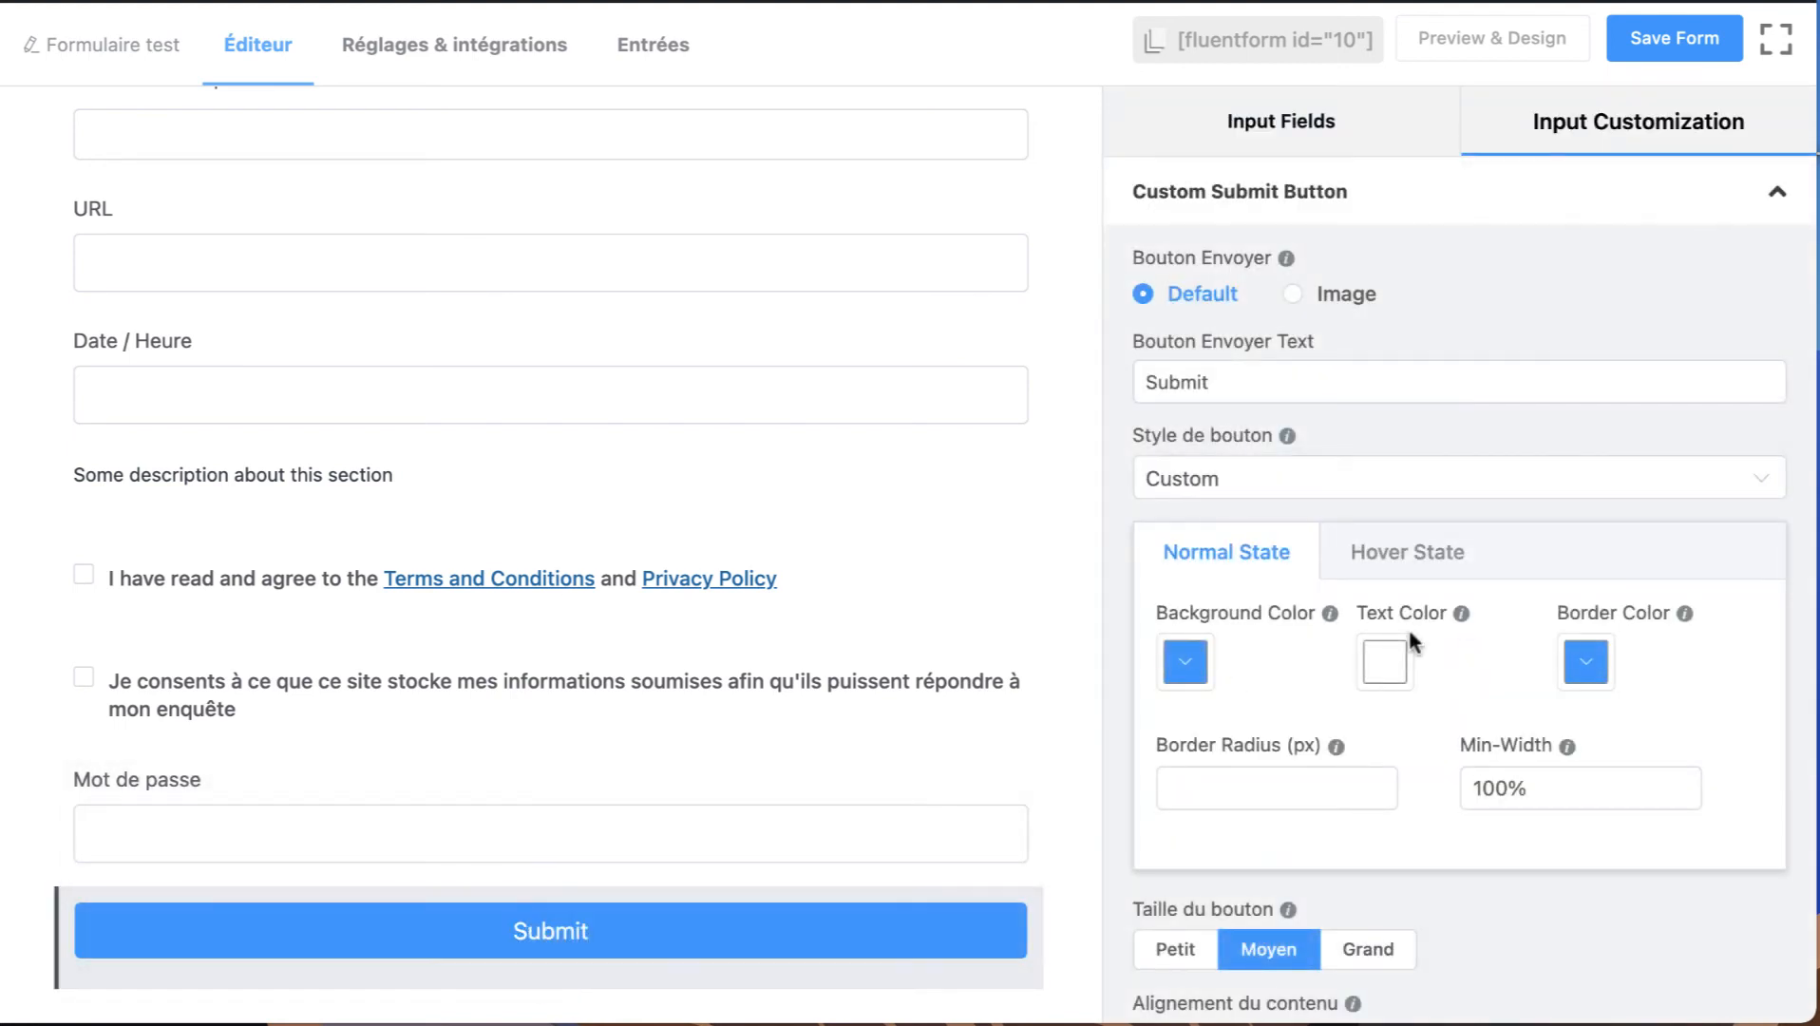
Set the custom submit button's text to "Envoyer" and check its Normal State and Hover State style settings.
scroll(1407, 626, down, 2)
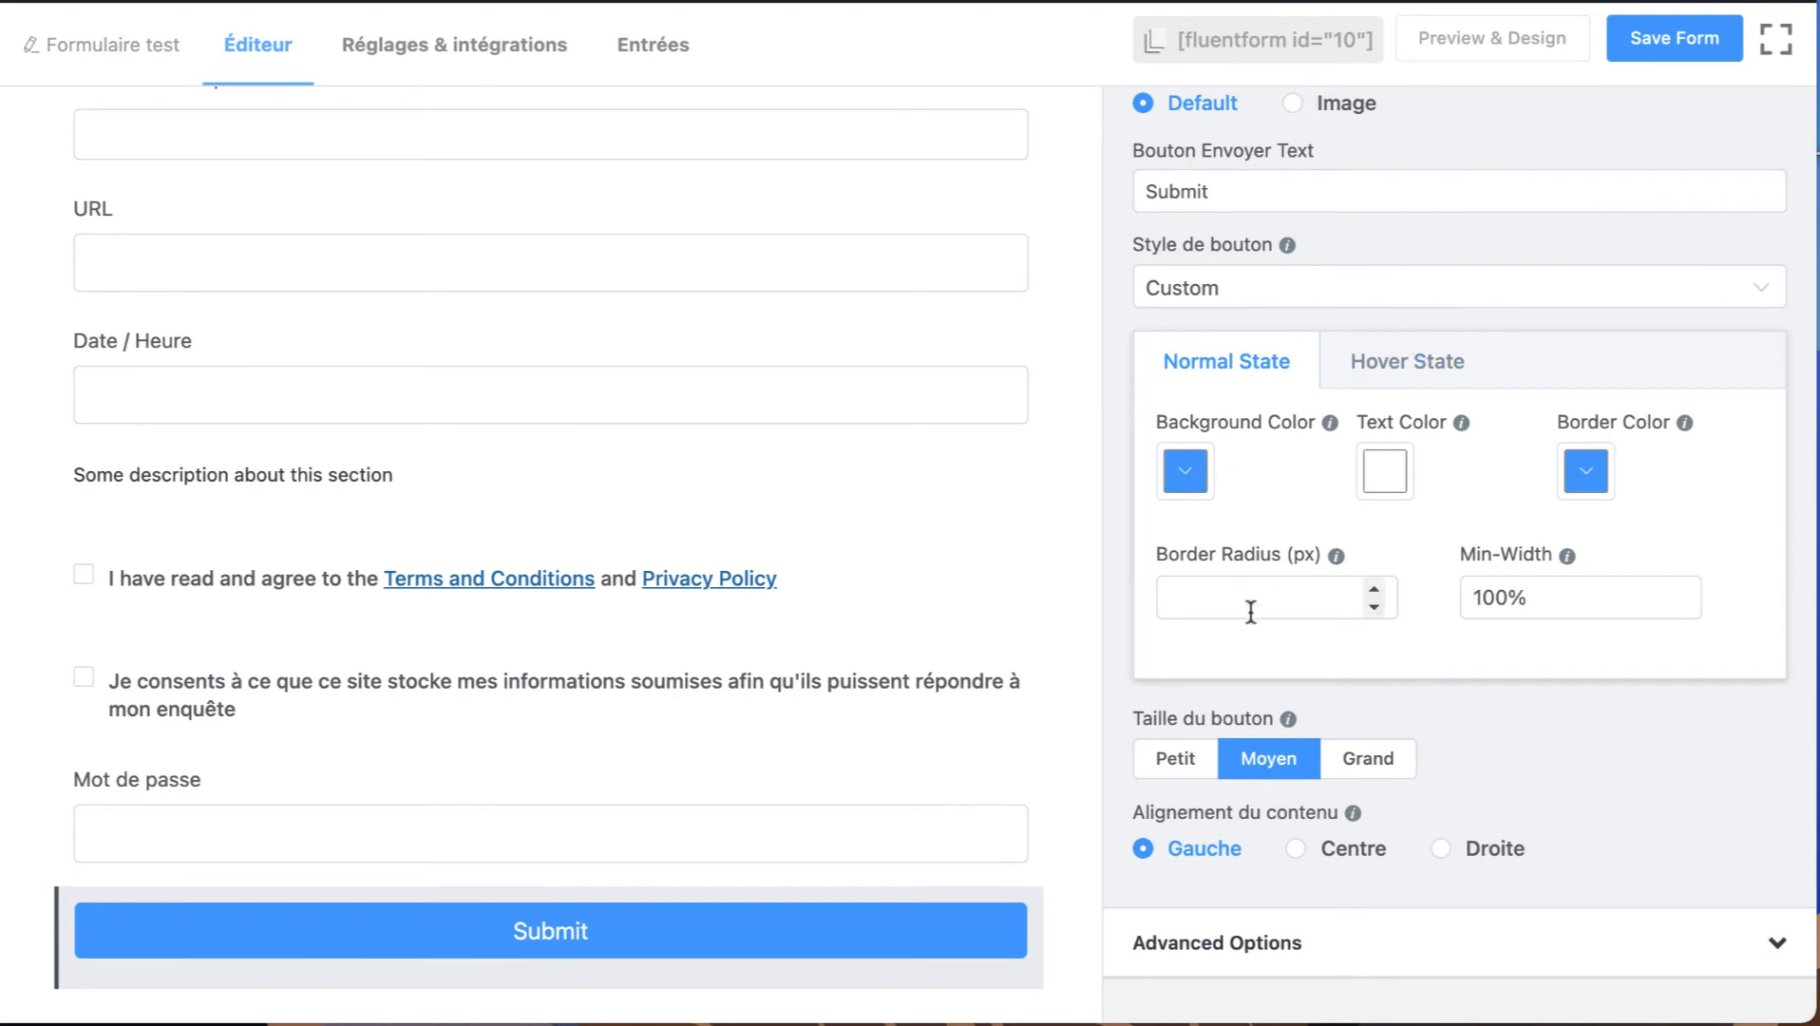
scroll(1322, 307, up, 2)
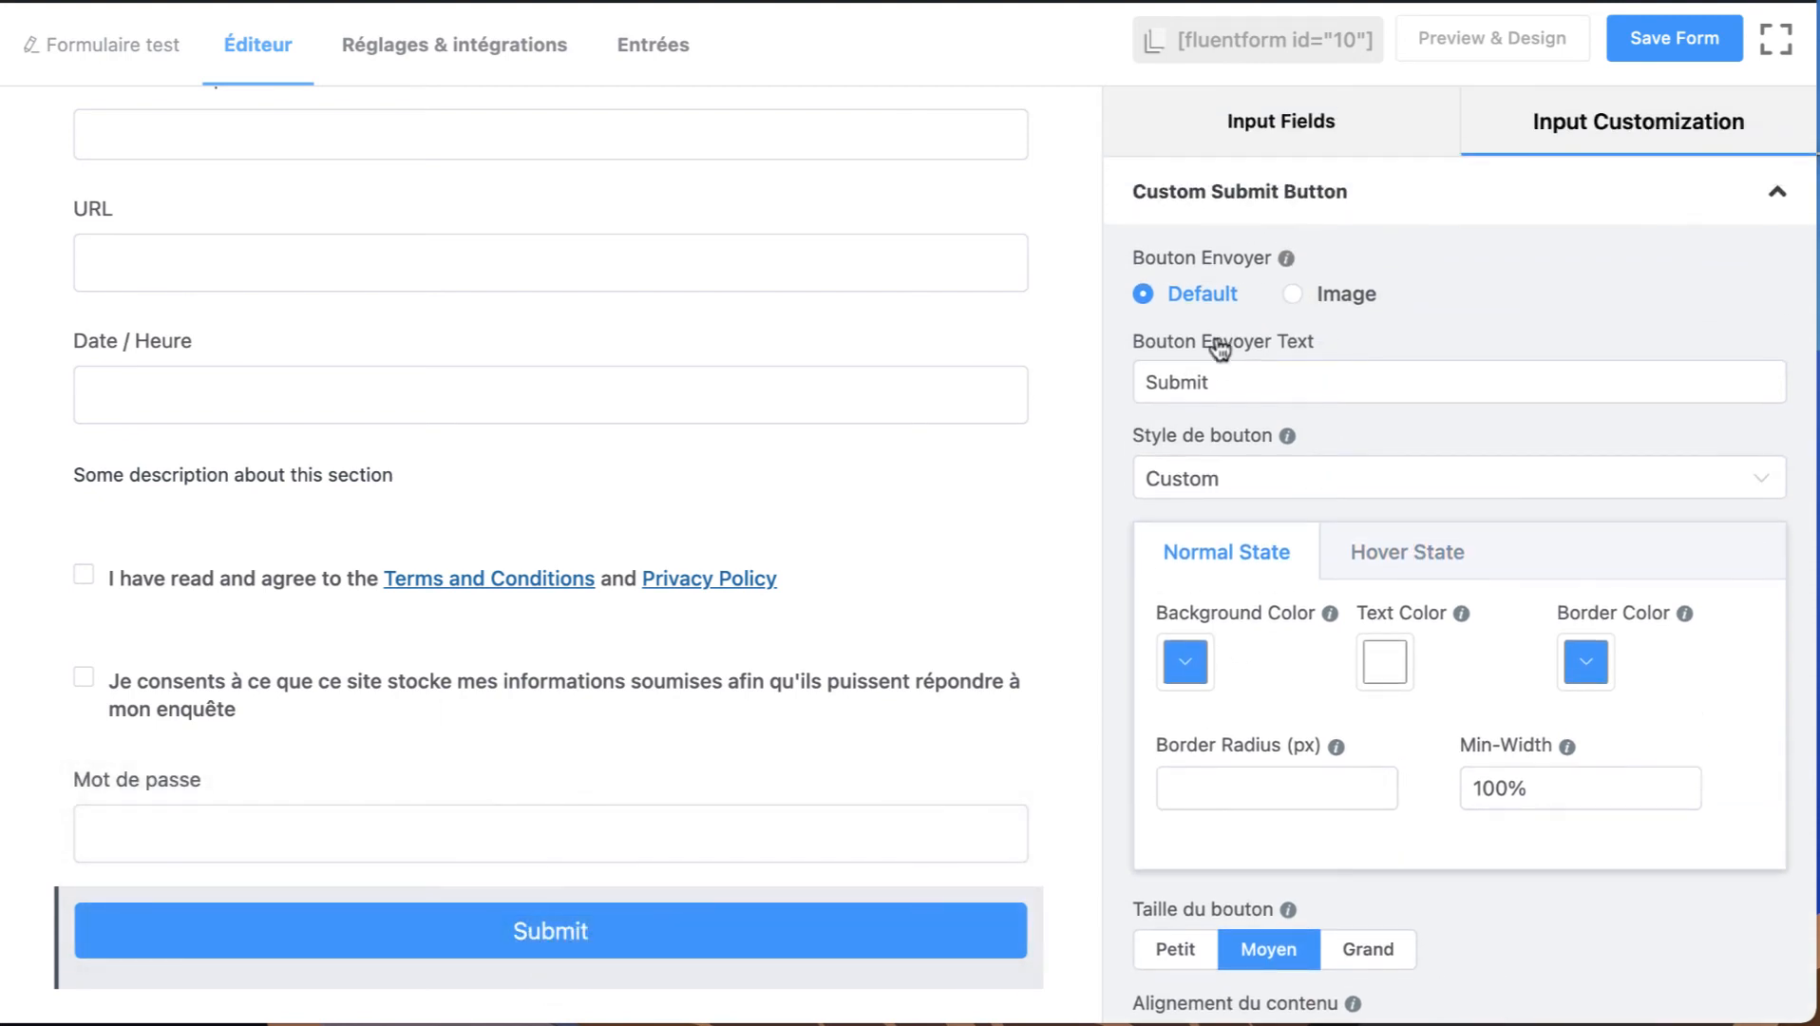
triple_click(1239, 382)
text(Envoyer)
scroll(1244, 485, down, 2)
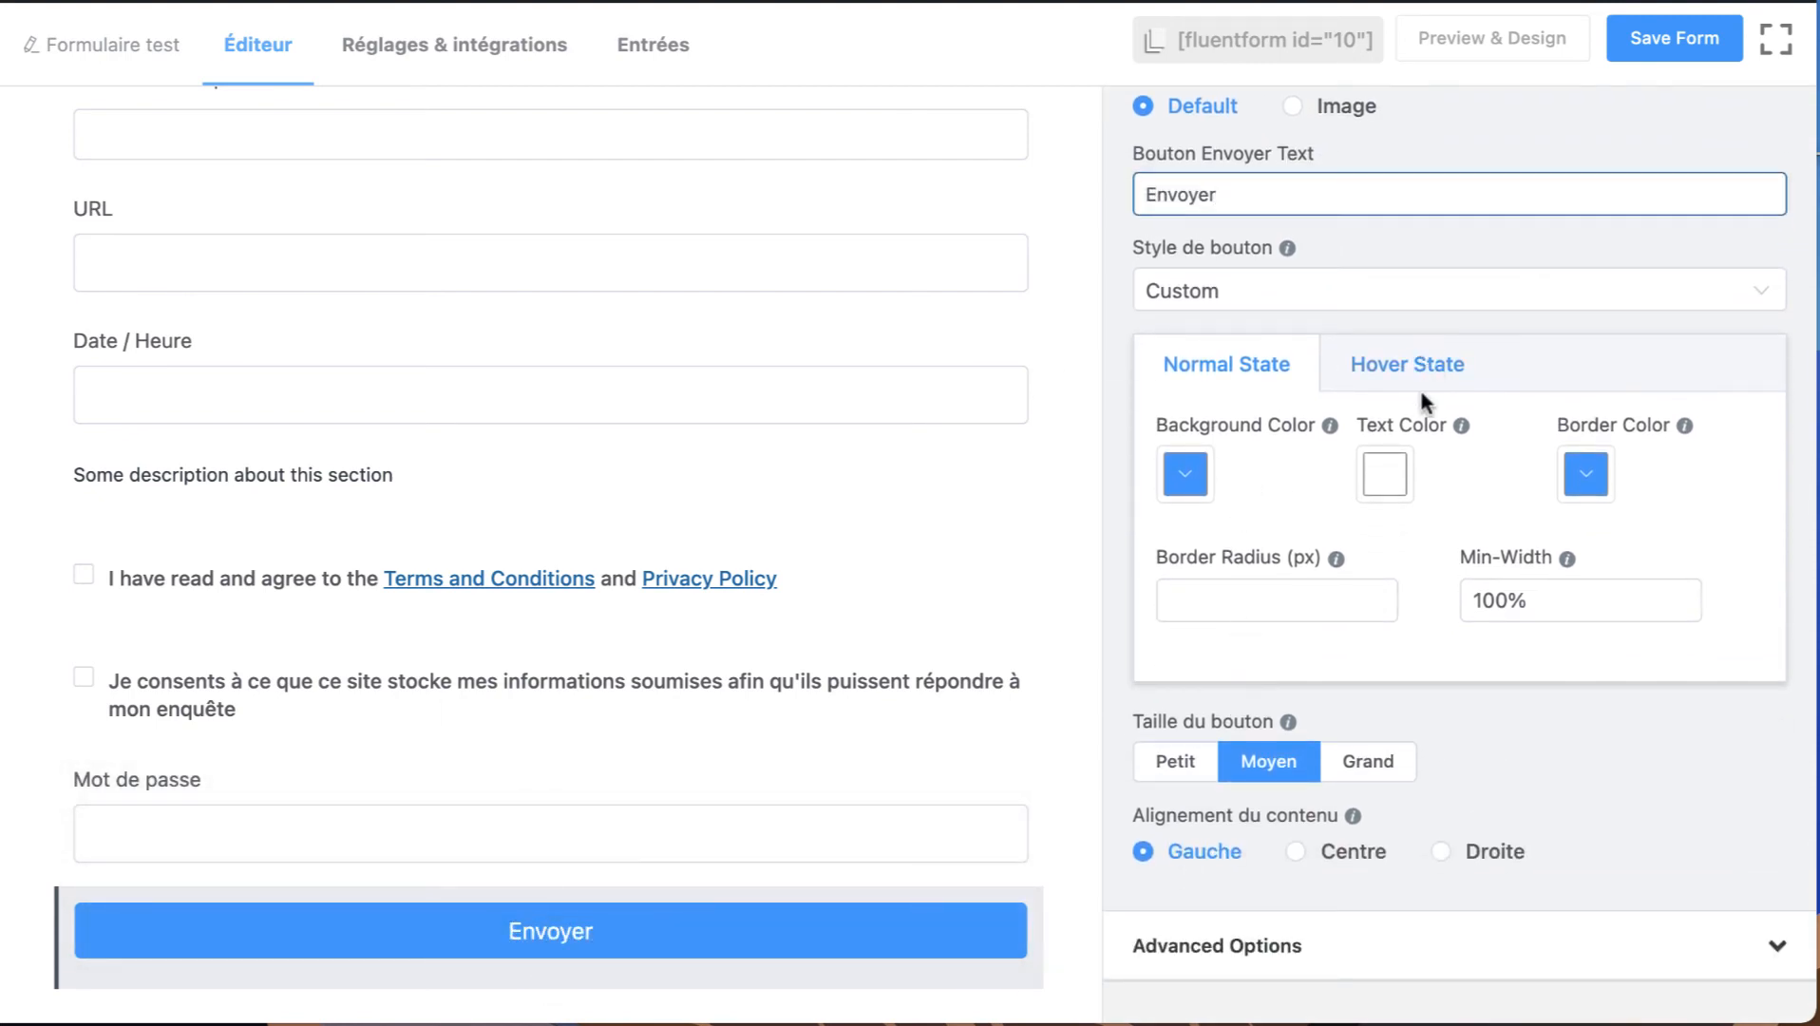
click(1408, 373)
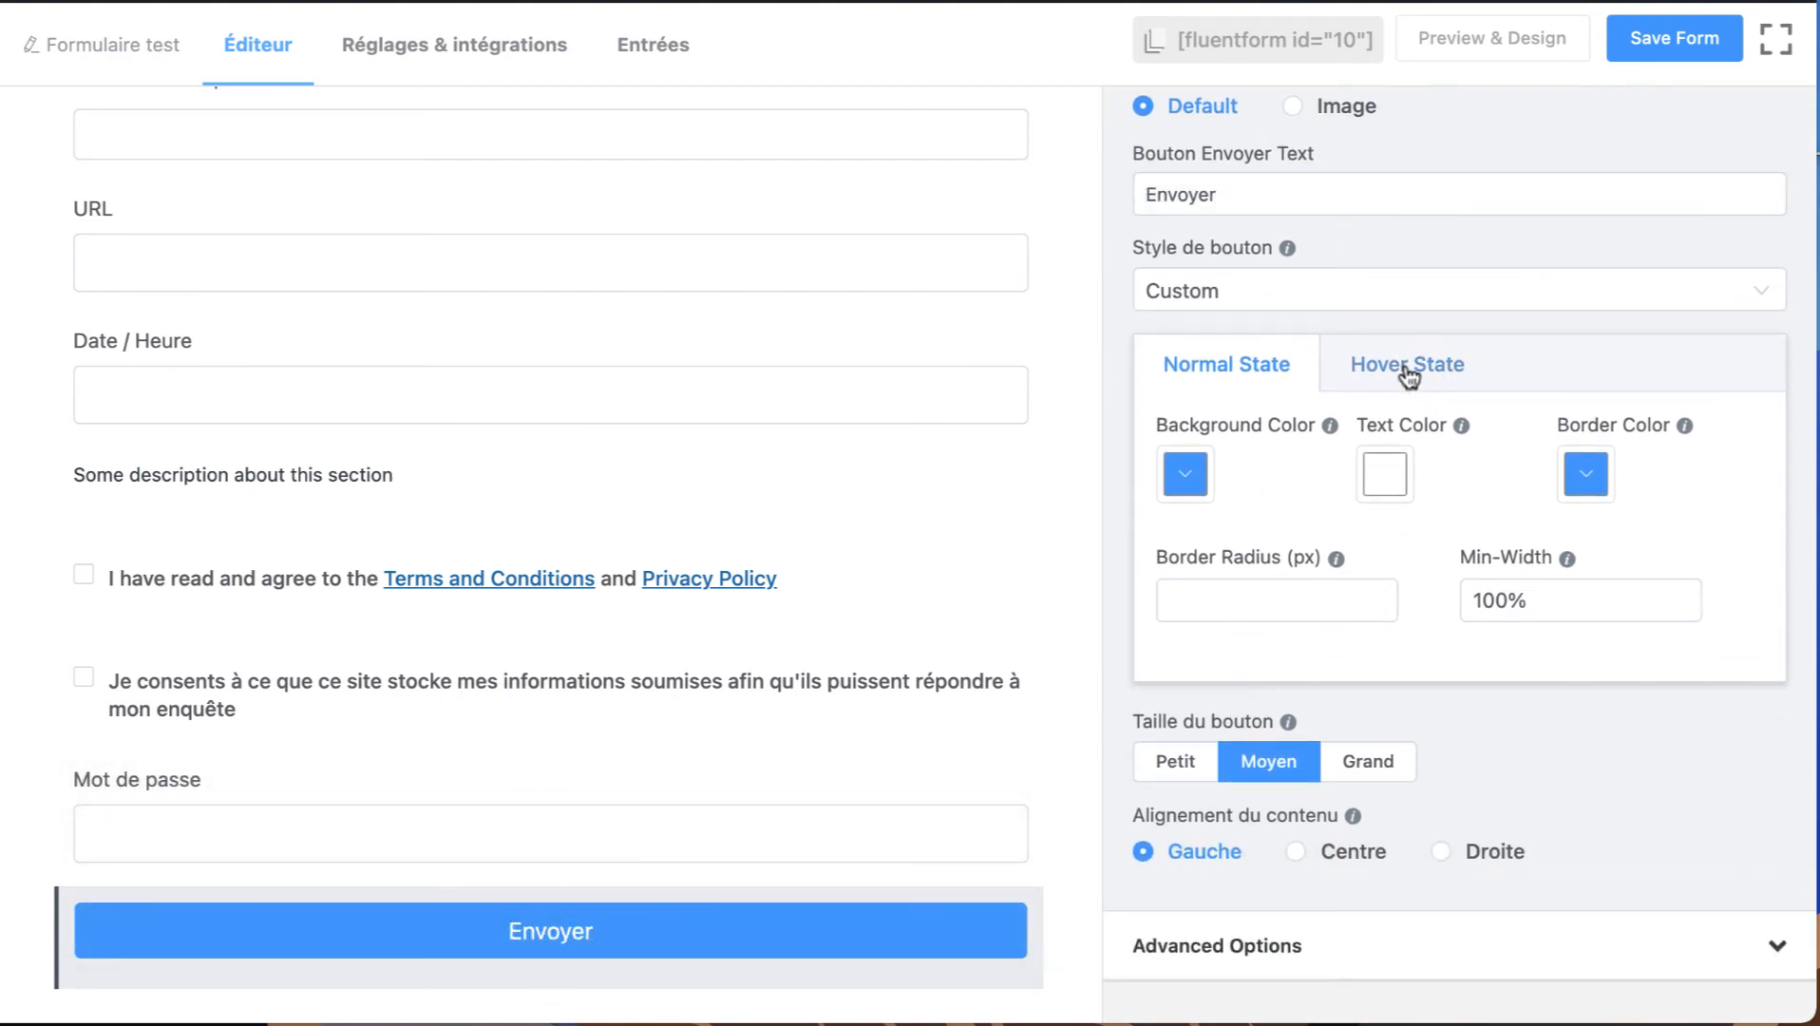
click(1231, 362)
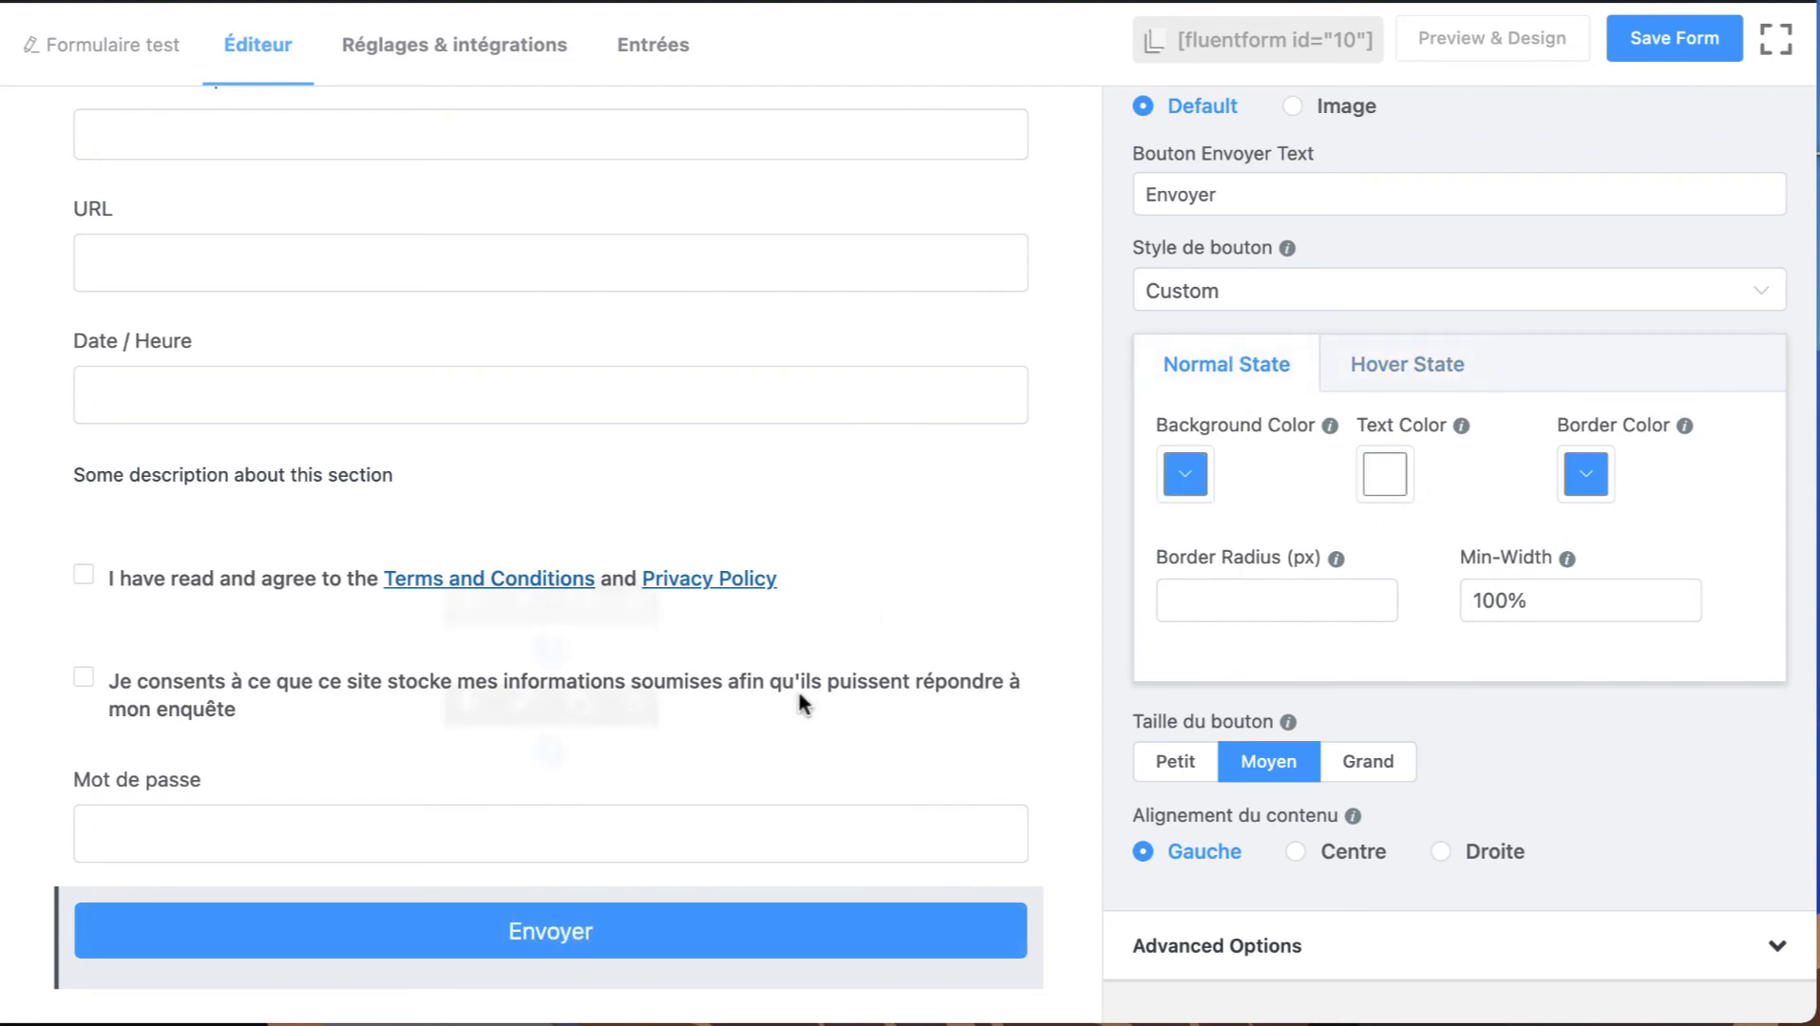
Try the Petit and Grand sizes on the custom submit button and set it back to Moyen.
click(1183, 770)
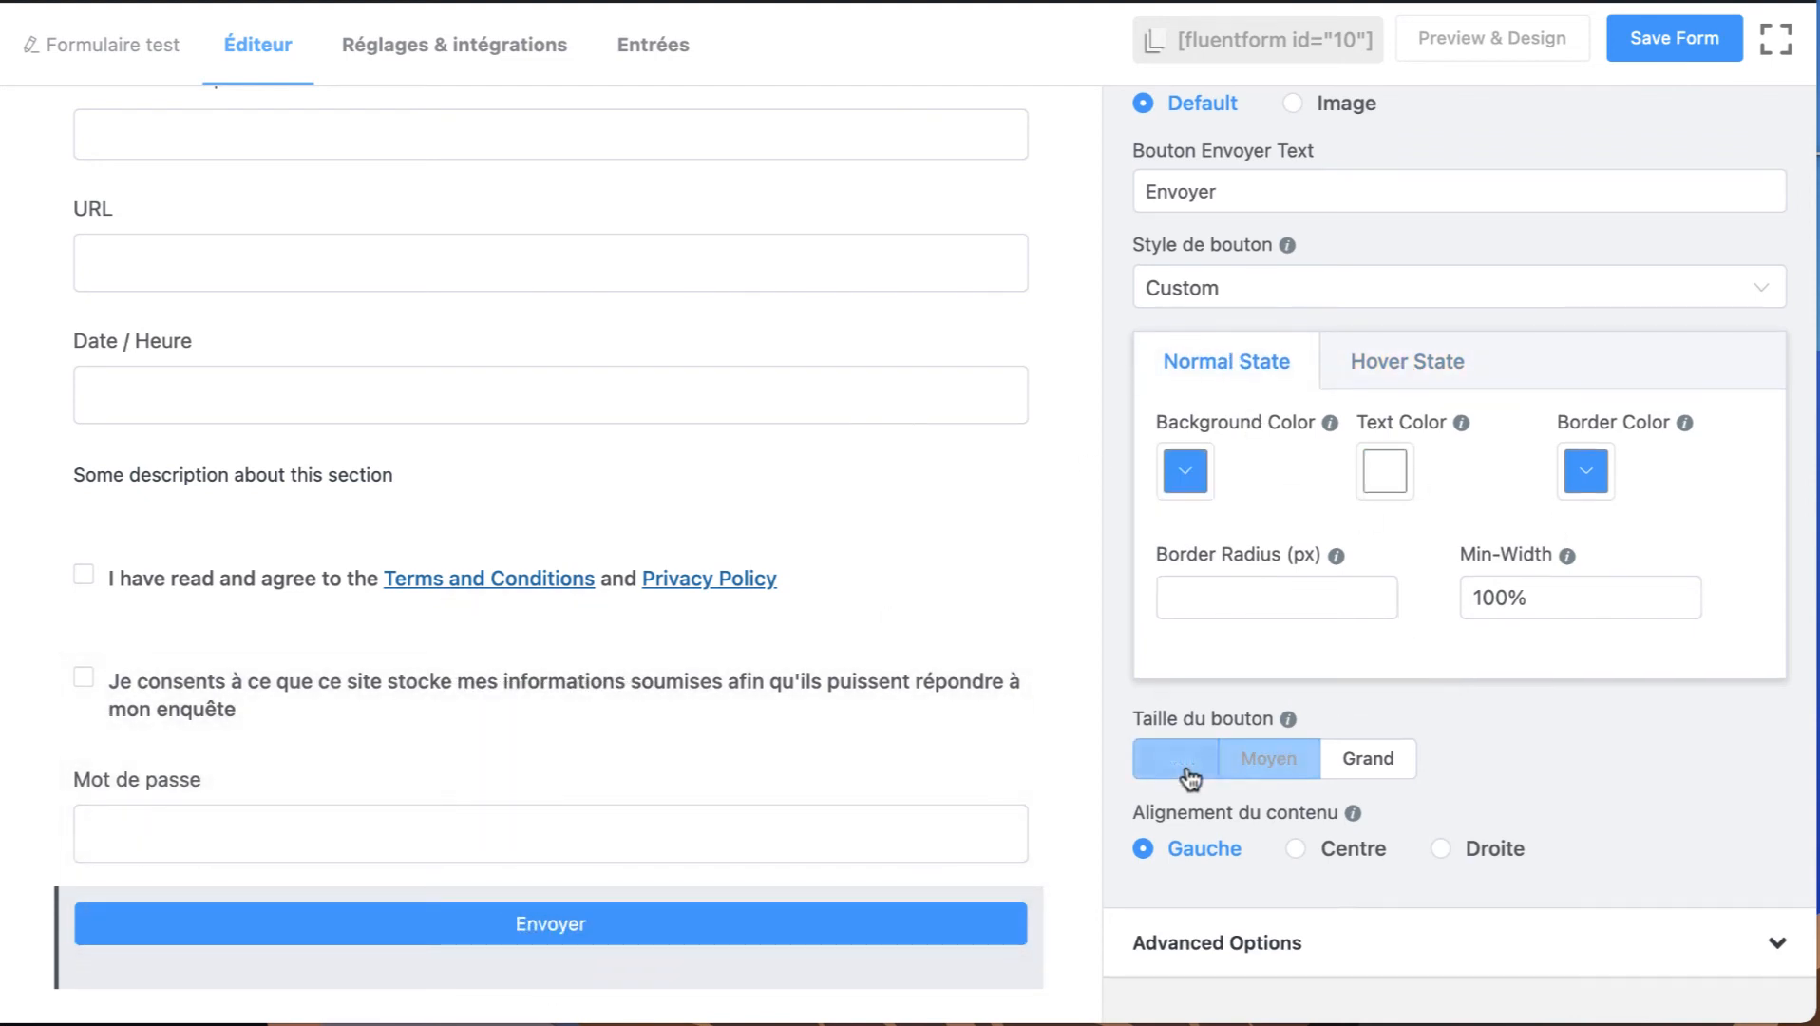
click(1273, 763)
click(1347, 767)
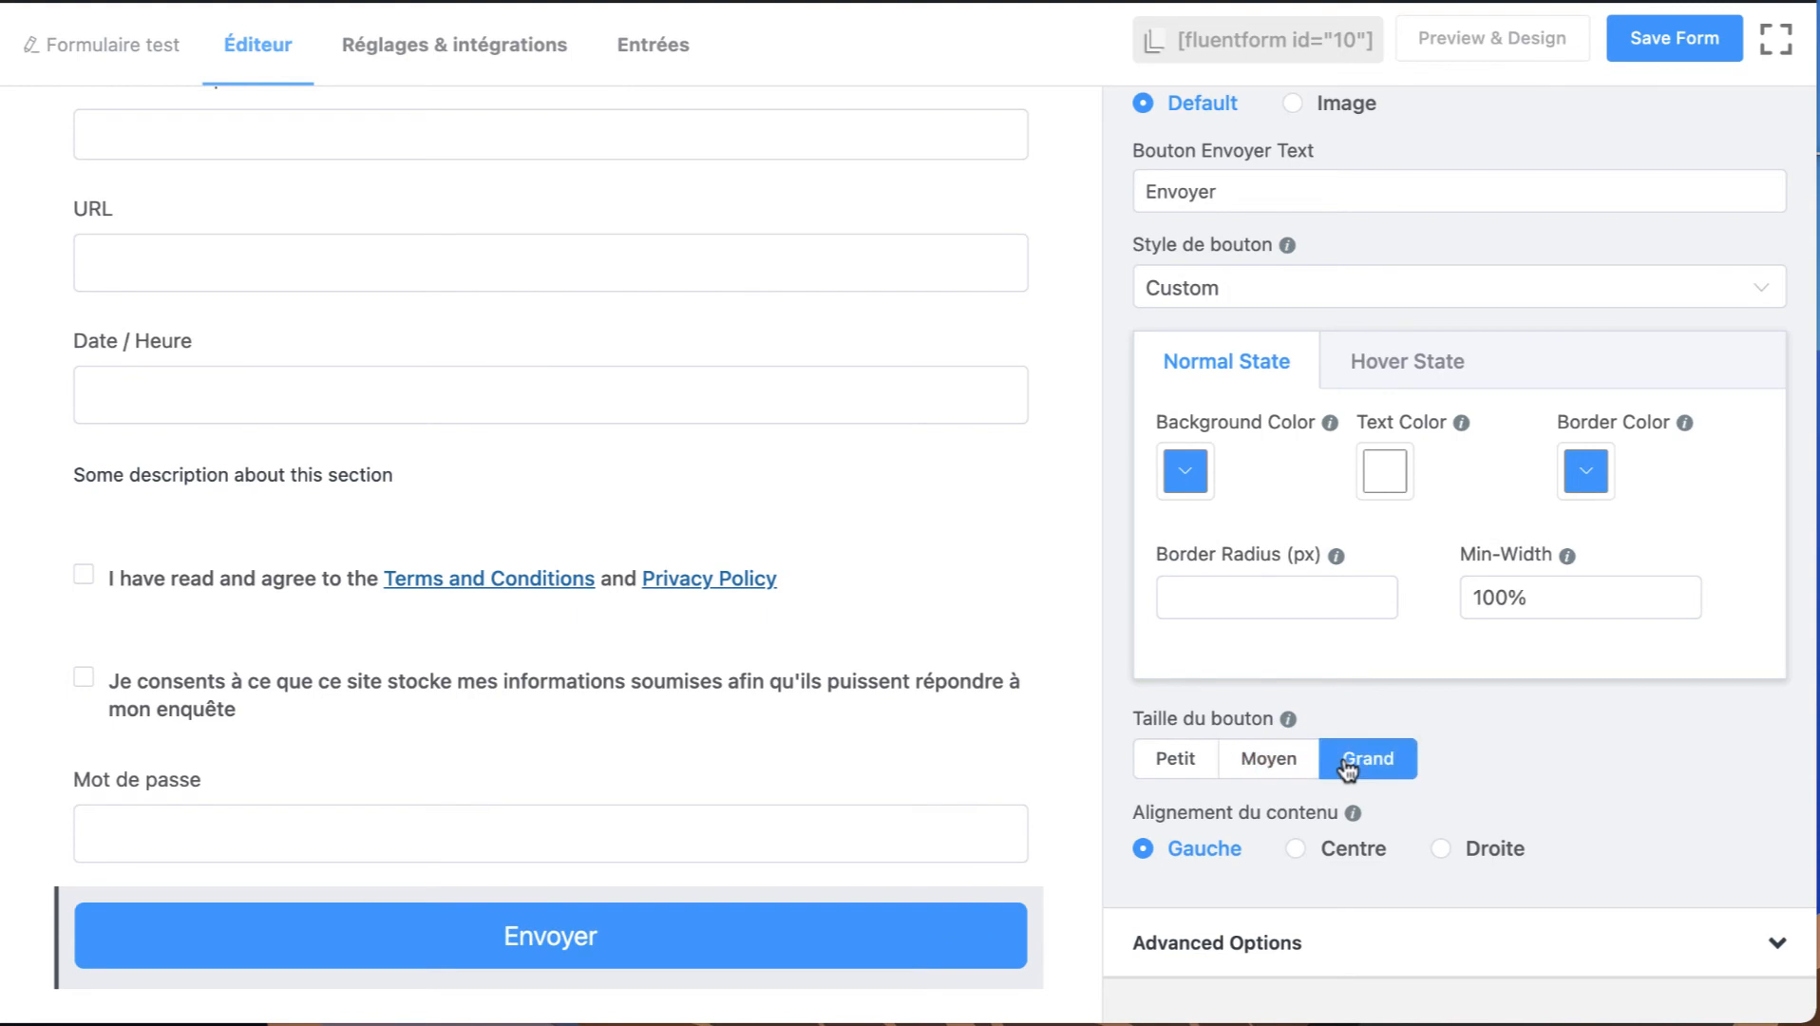
click(1267, 760)
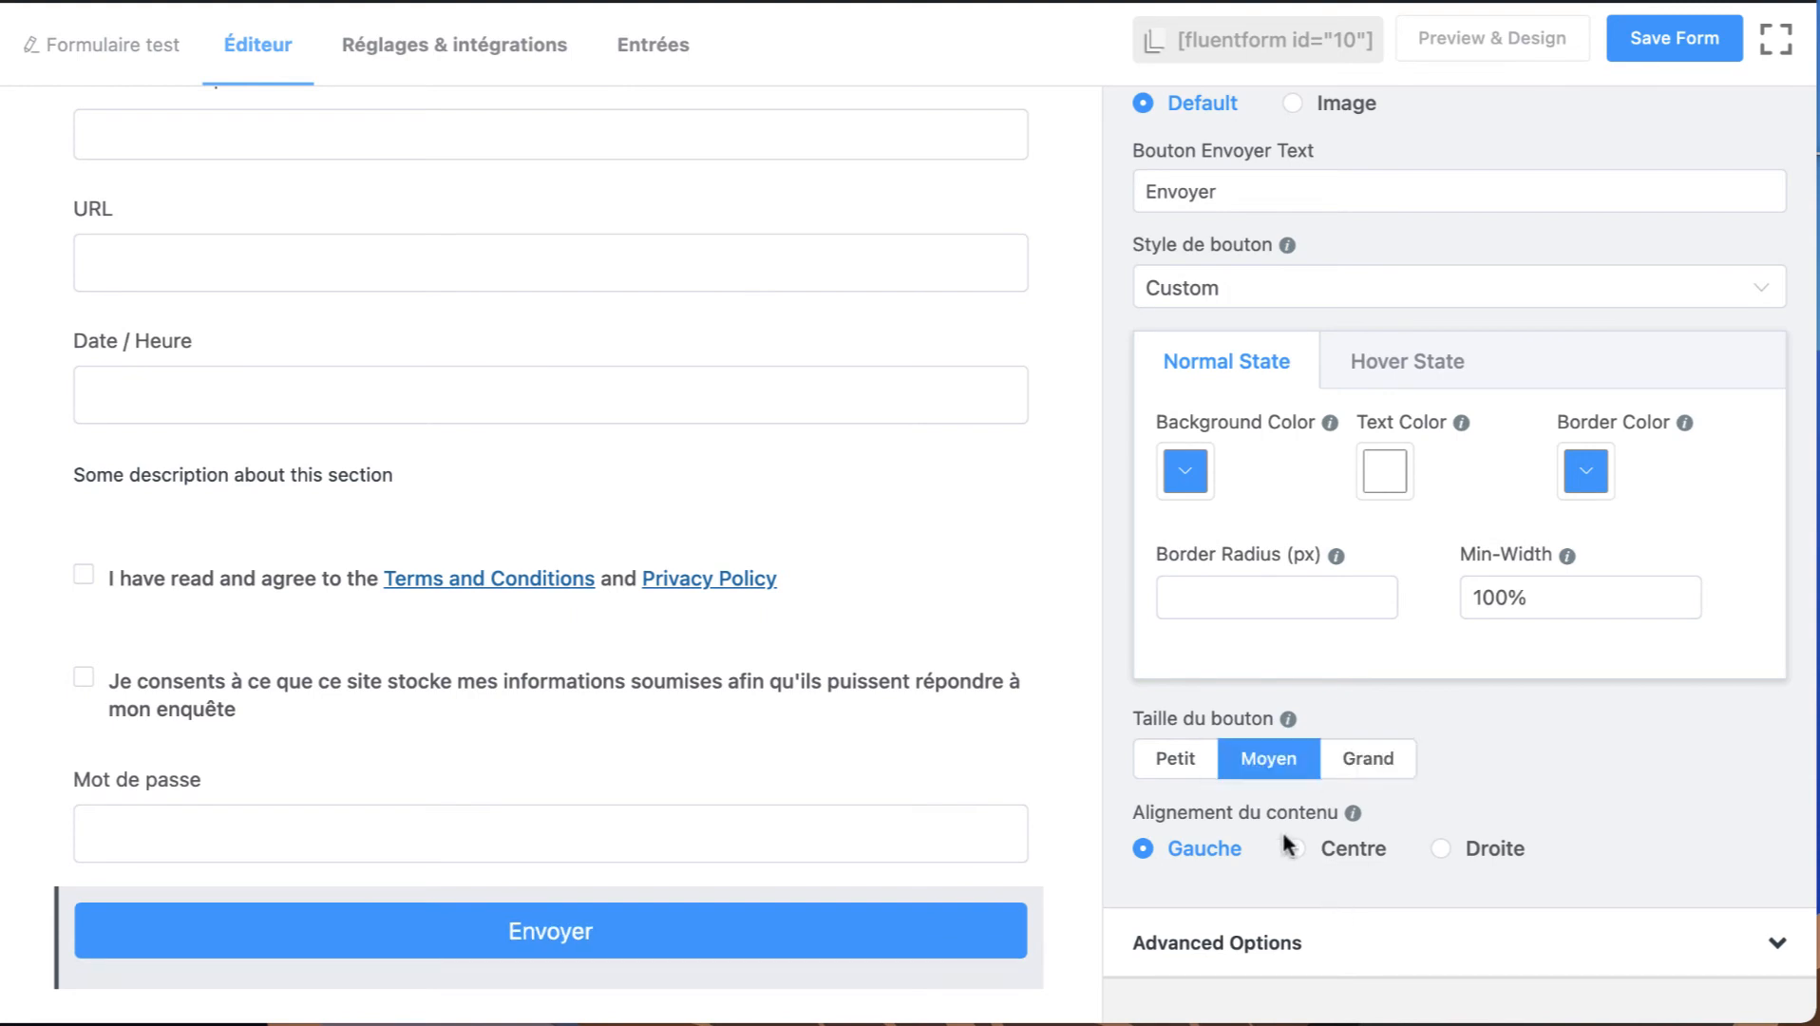
Add a Conteneur de trois colonnes between the Prénom/Nom row and the E-mail field.
scroll(1285, 829, up, 2)
click(1272, 154)
scroll(1274, 698, down, 3)
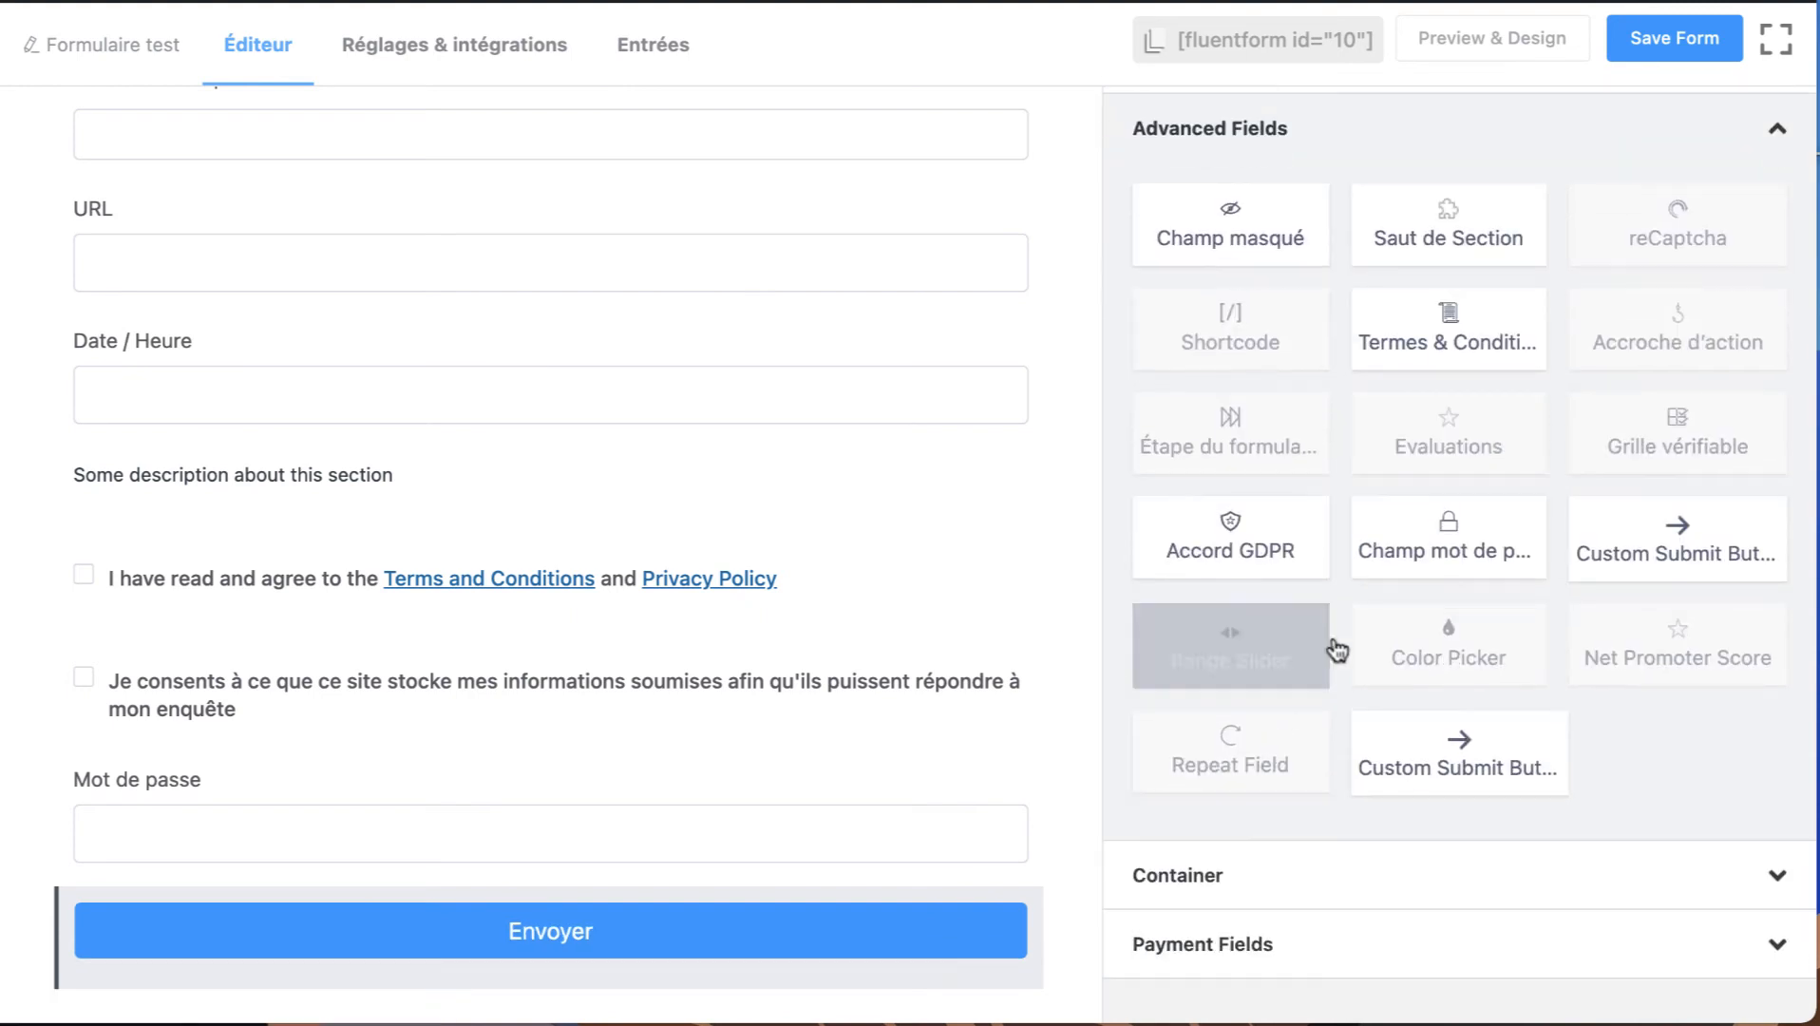
scroll(1284, 897, up, 5)
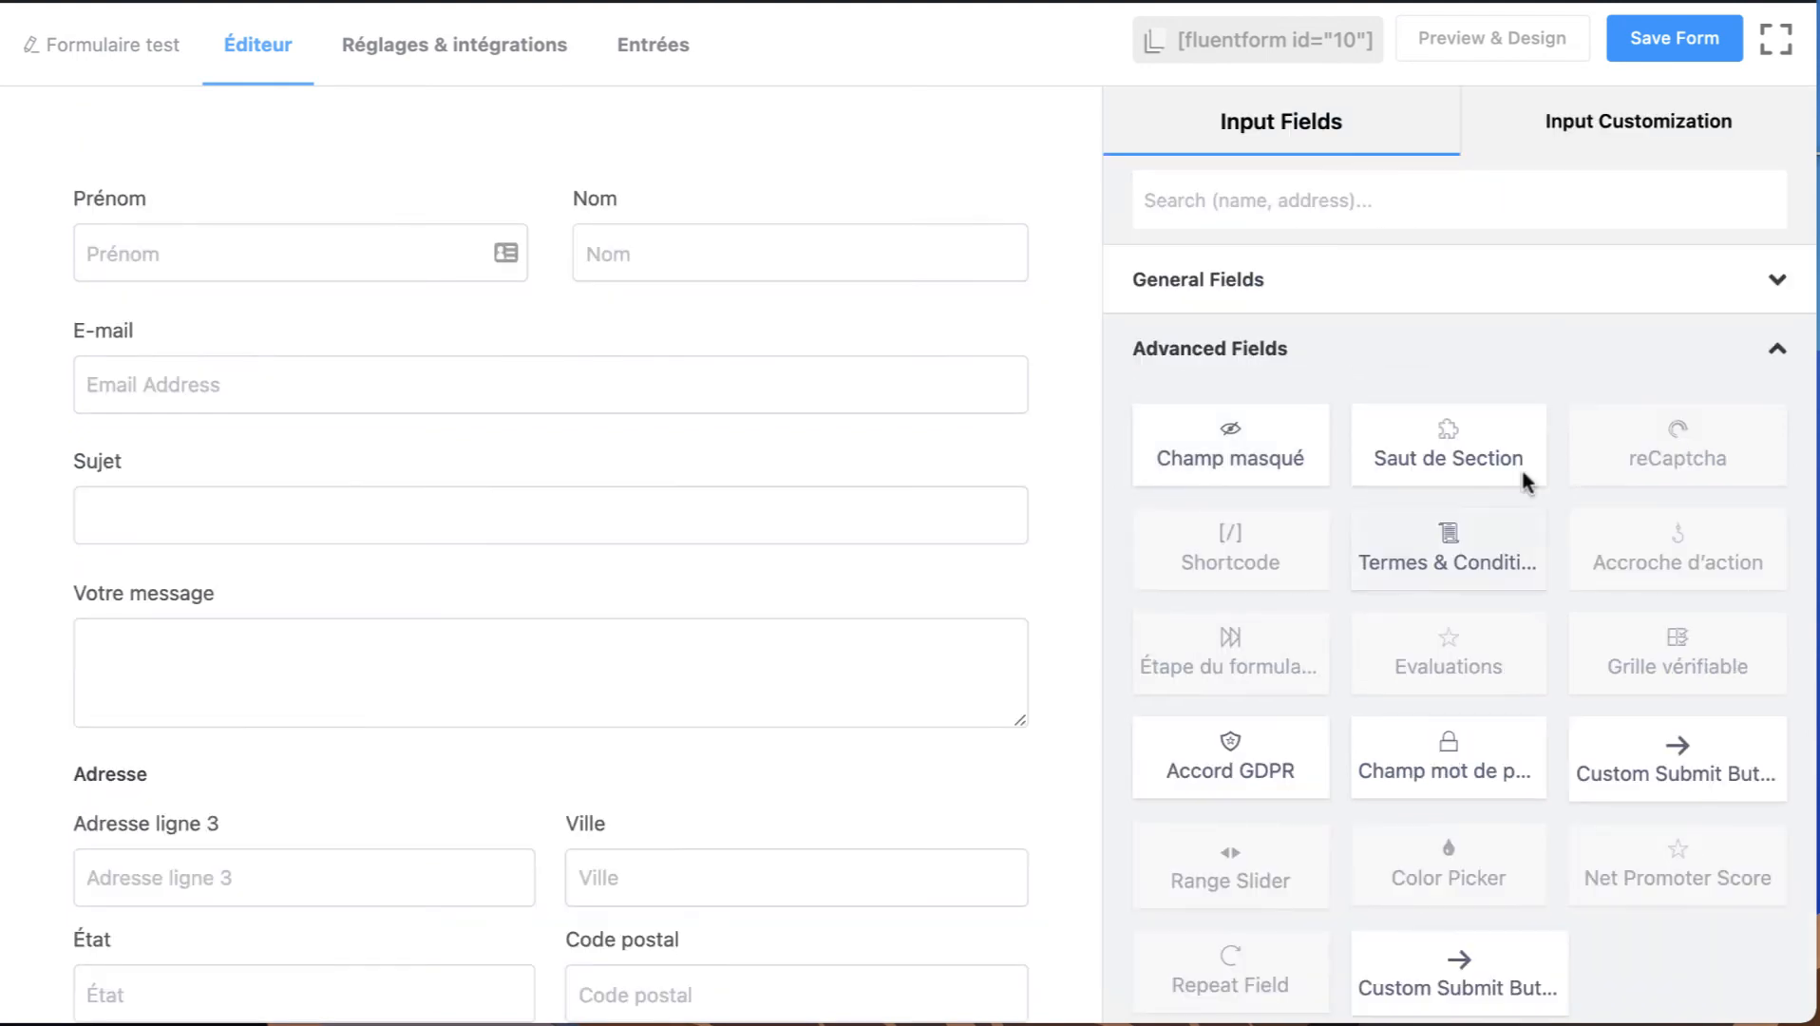
click(1250, 352)
click(1304, 435)
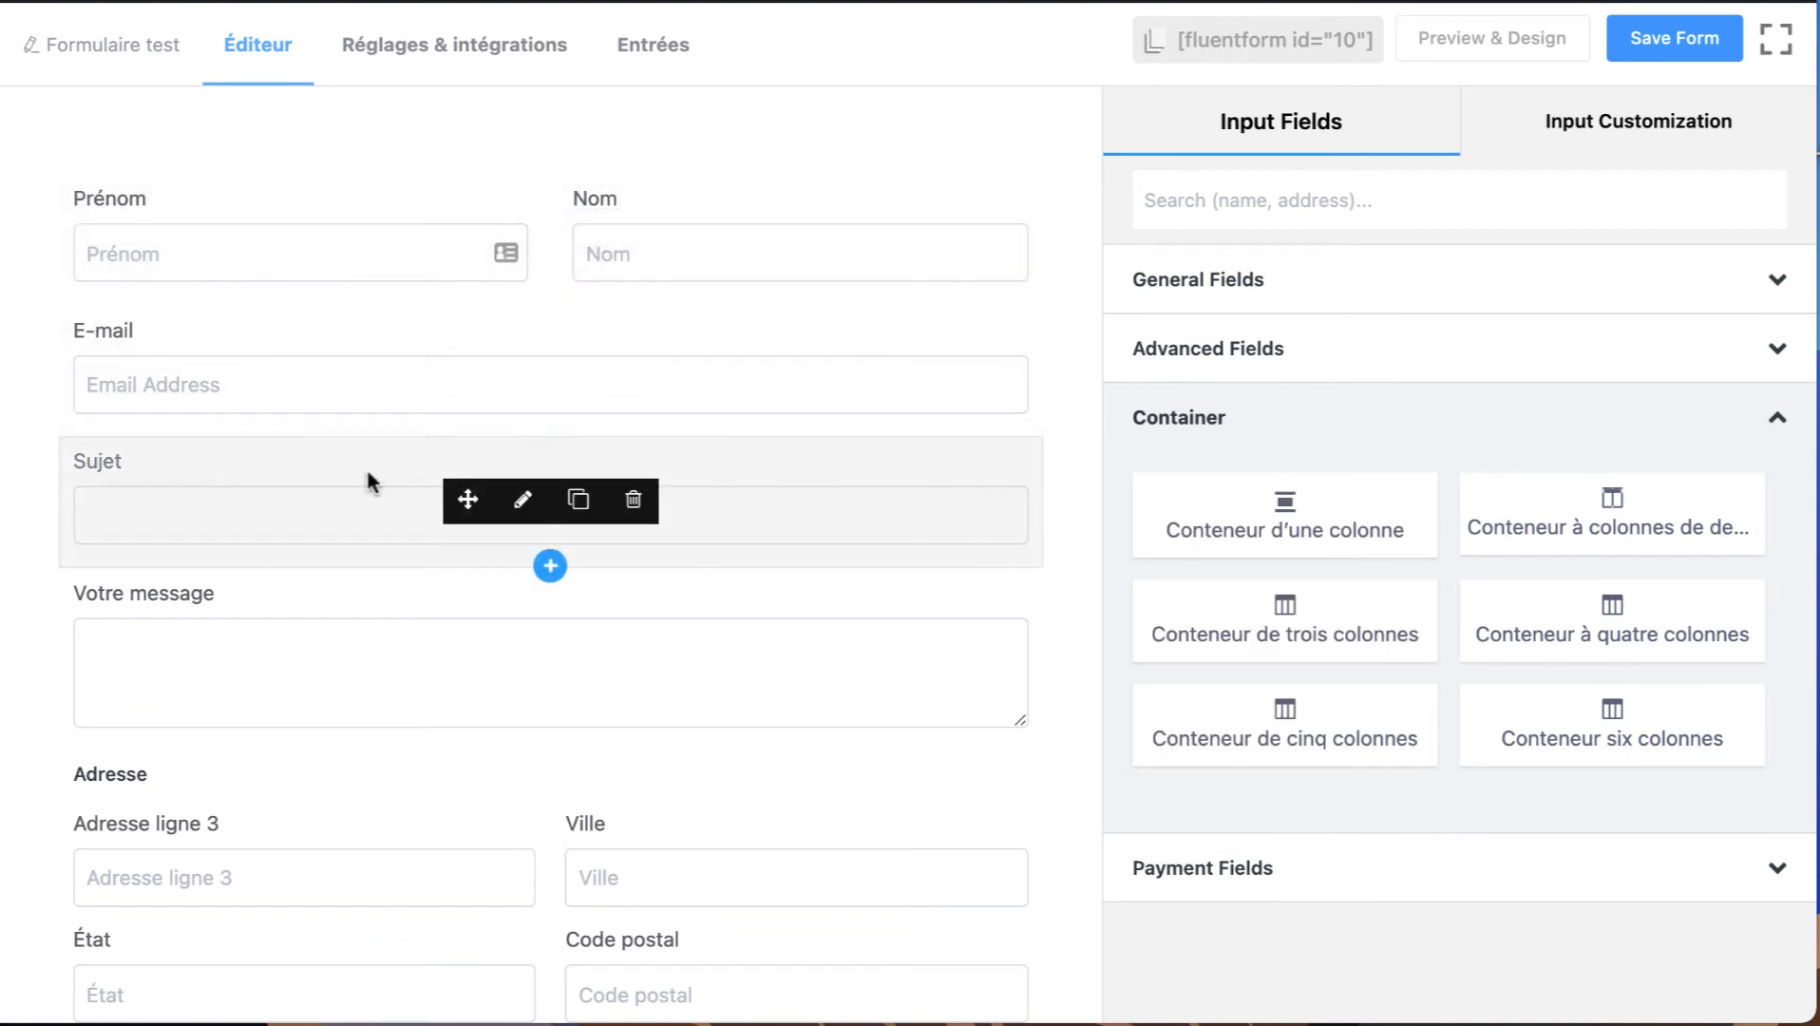
drag(1199, 596, 431, 384)
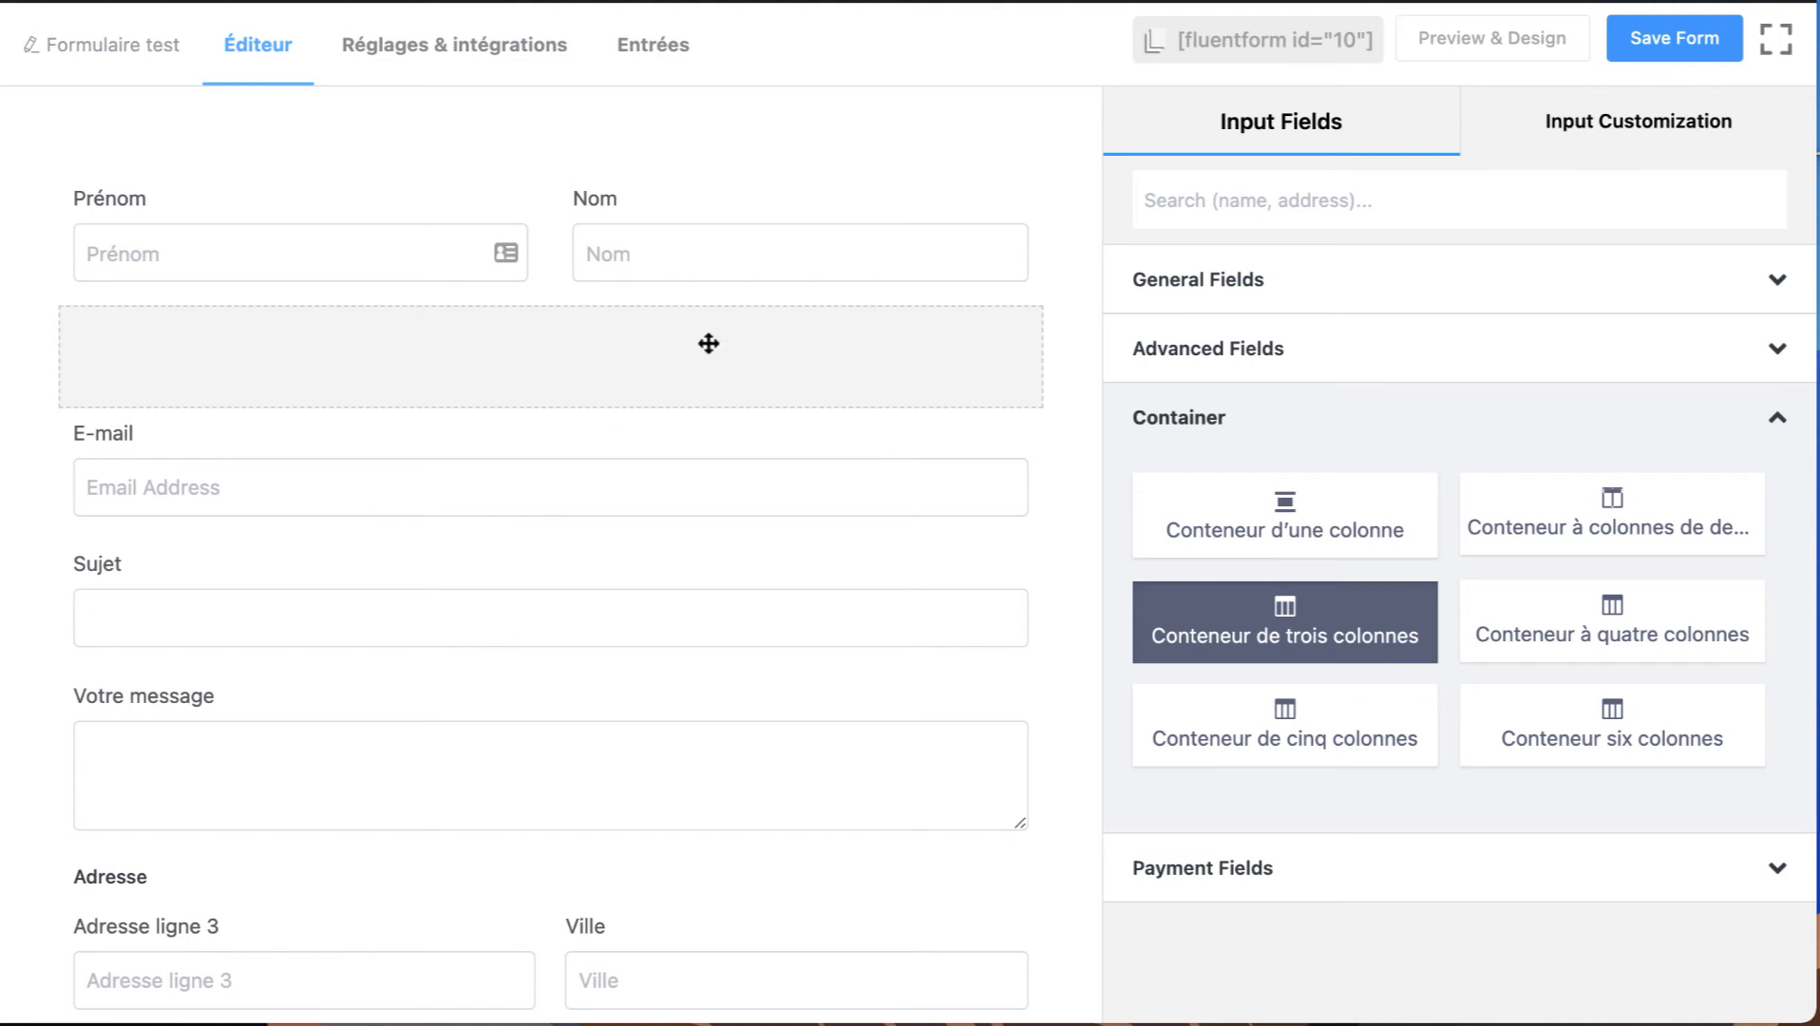
drag(708, 343, 706, 349)
Move the E-mail, Sujet and Votre message fields into the first, second and third columns of the container.
click(526, 508)
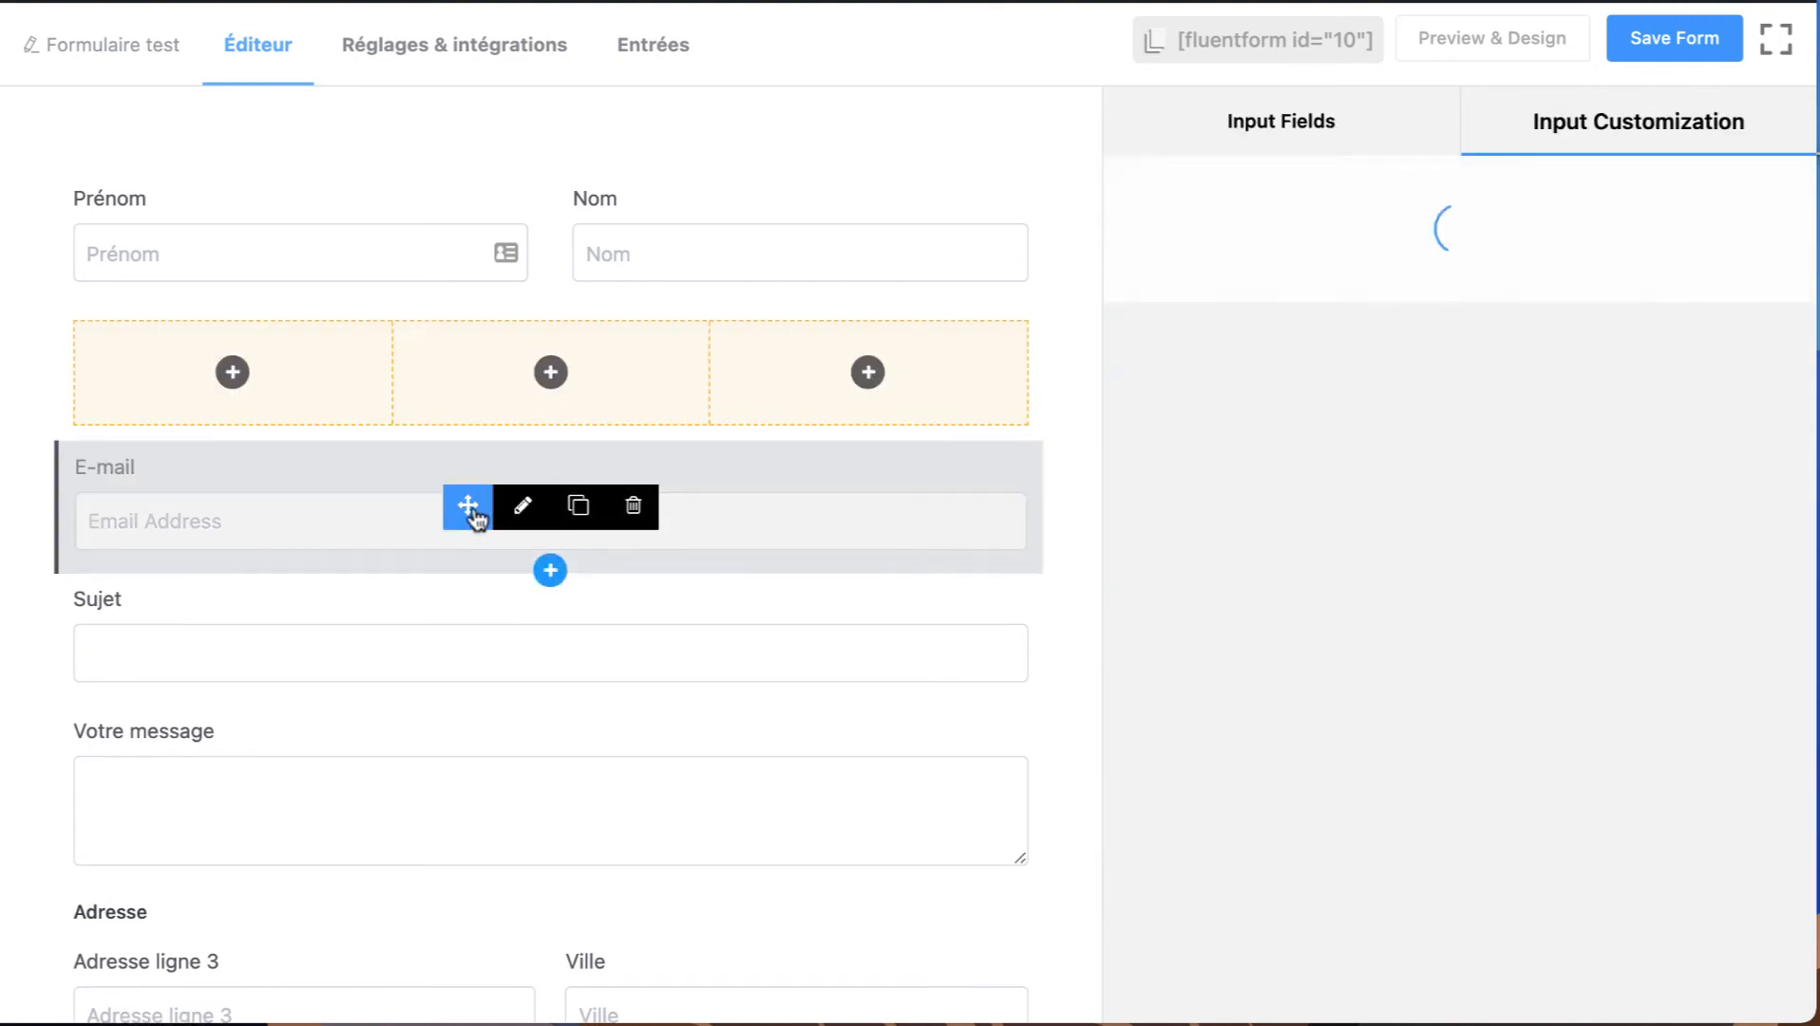
drag(475, 514, 202, 354)
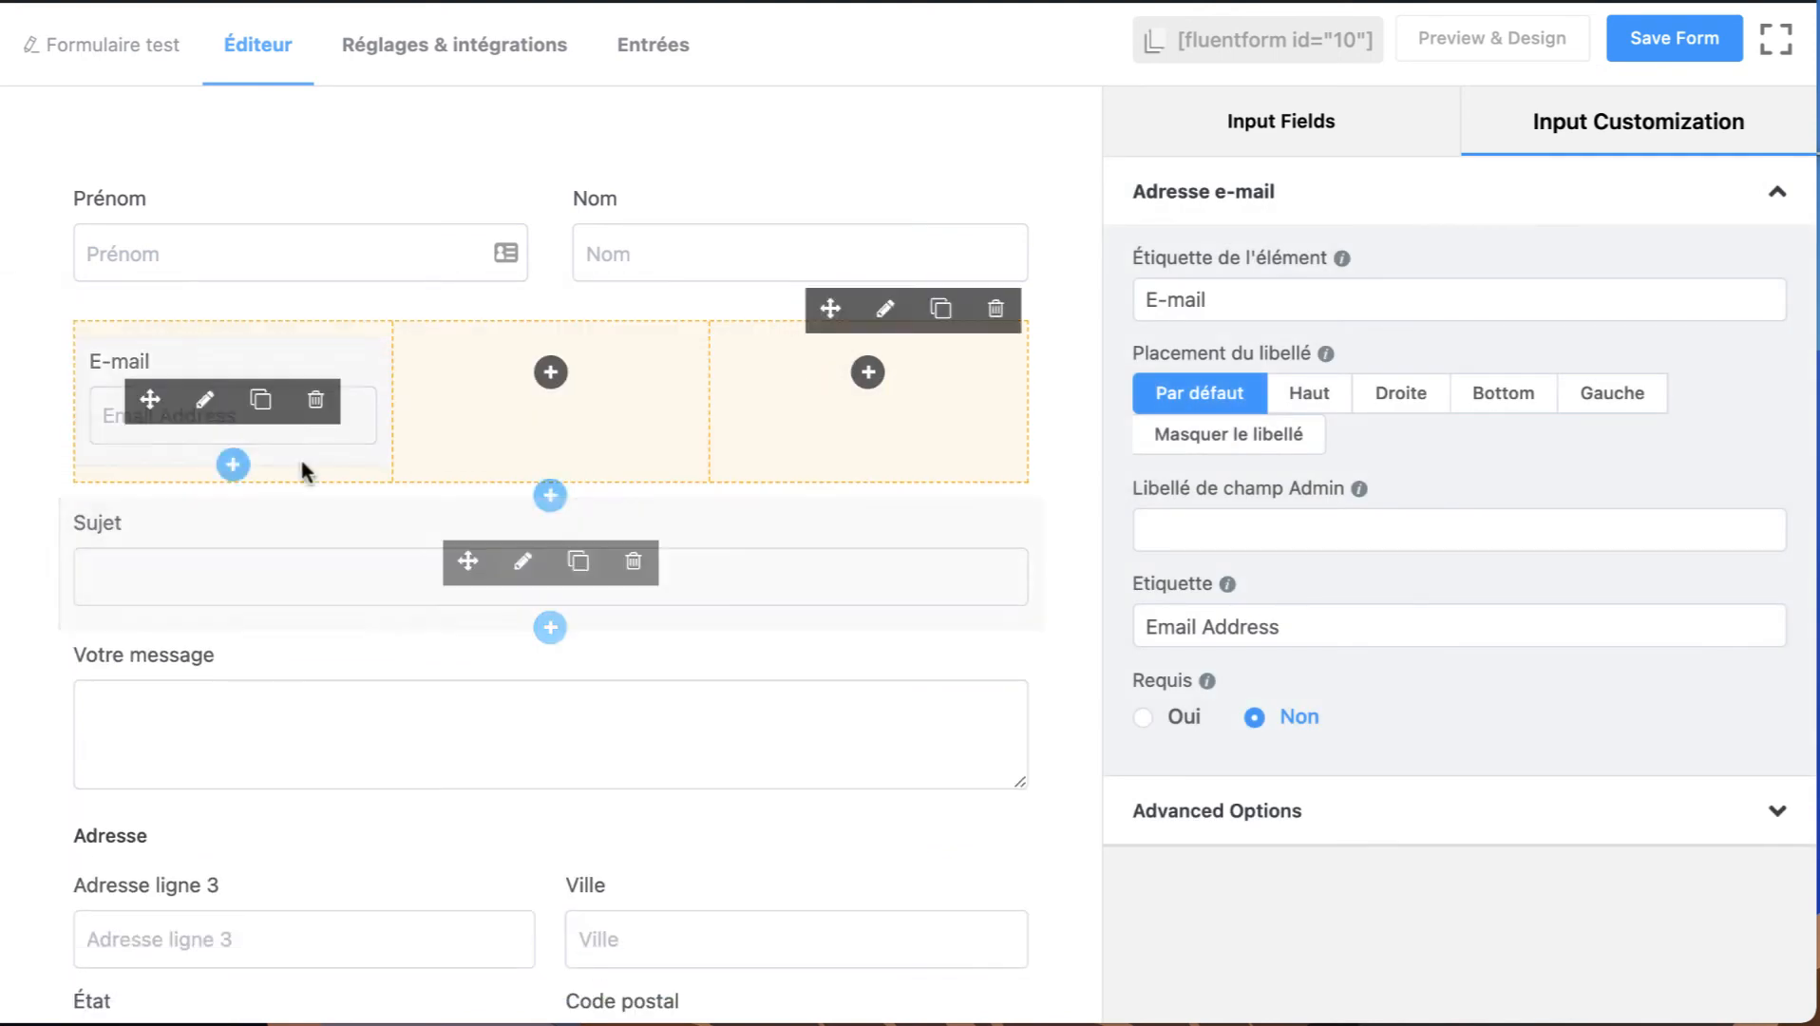
drag(467, 561, 869, 399)
scroll(555, 336, down, 3)
scroll(556, 336, up, 2)
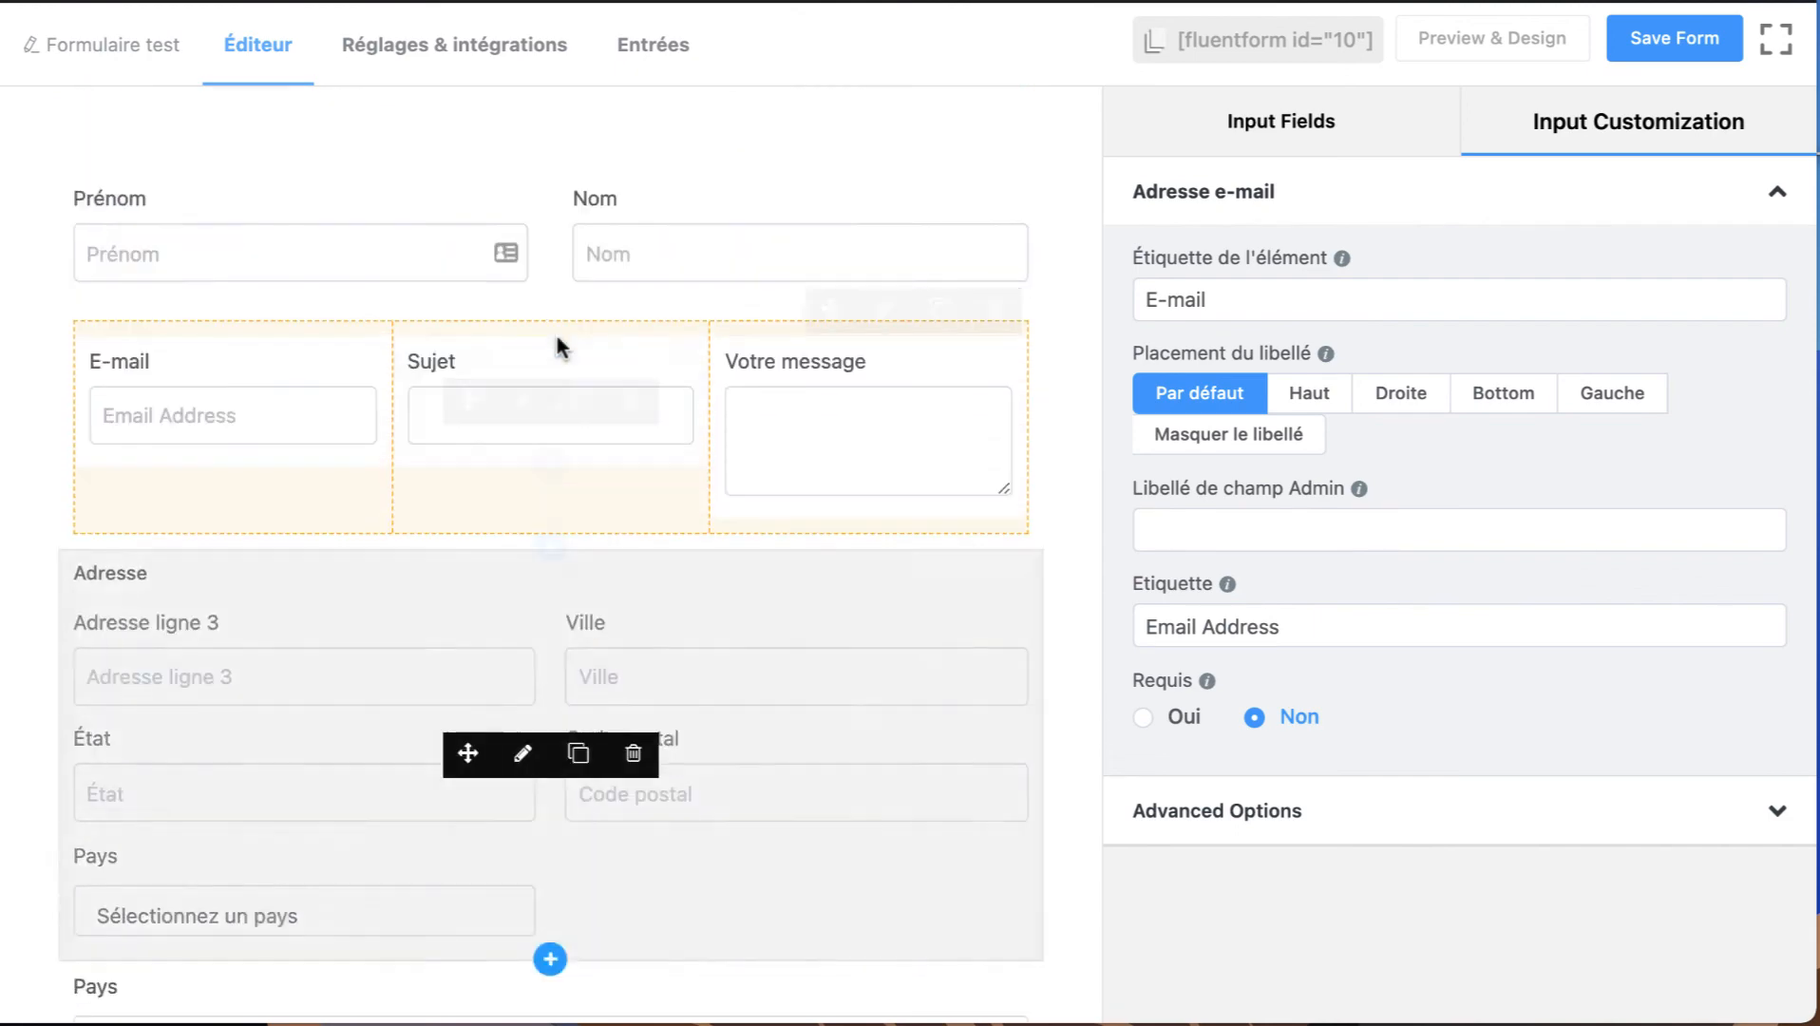
Review the rest of the form, the available containers and the Payment Fields.
scroll(573, 512, down, 6)
scroll(524, 382, down, 9)
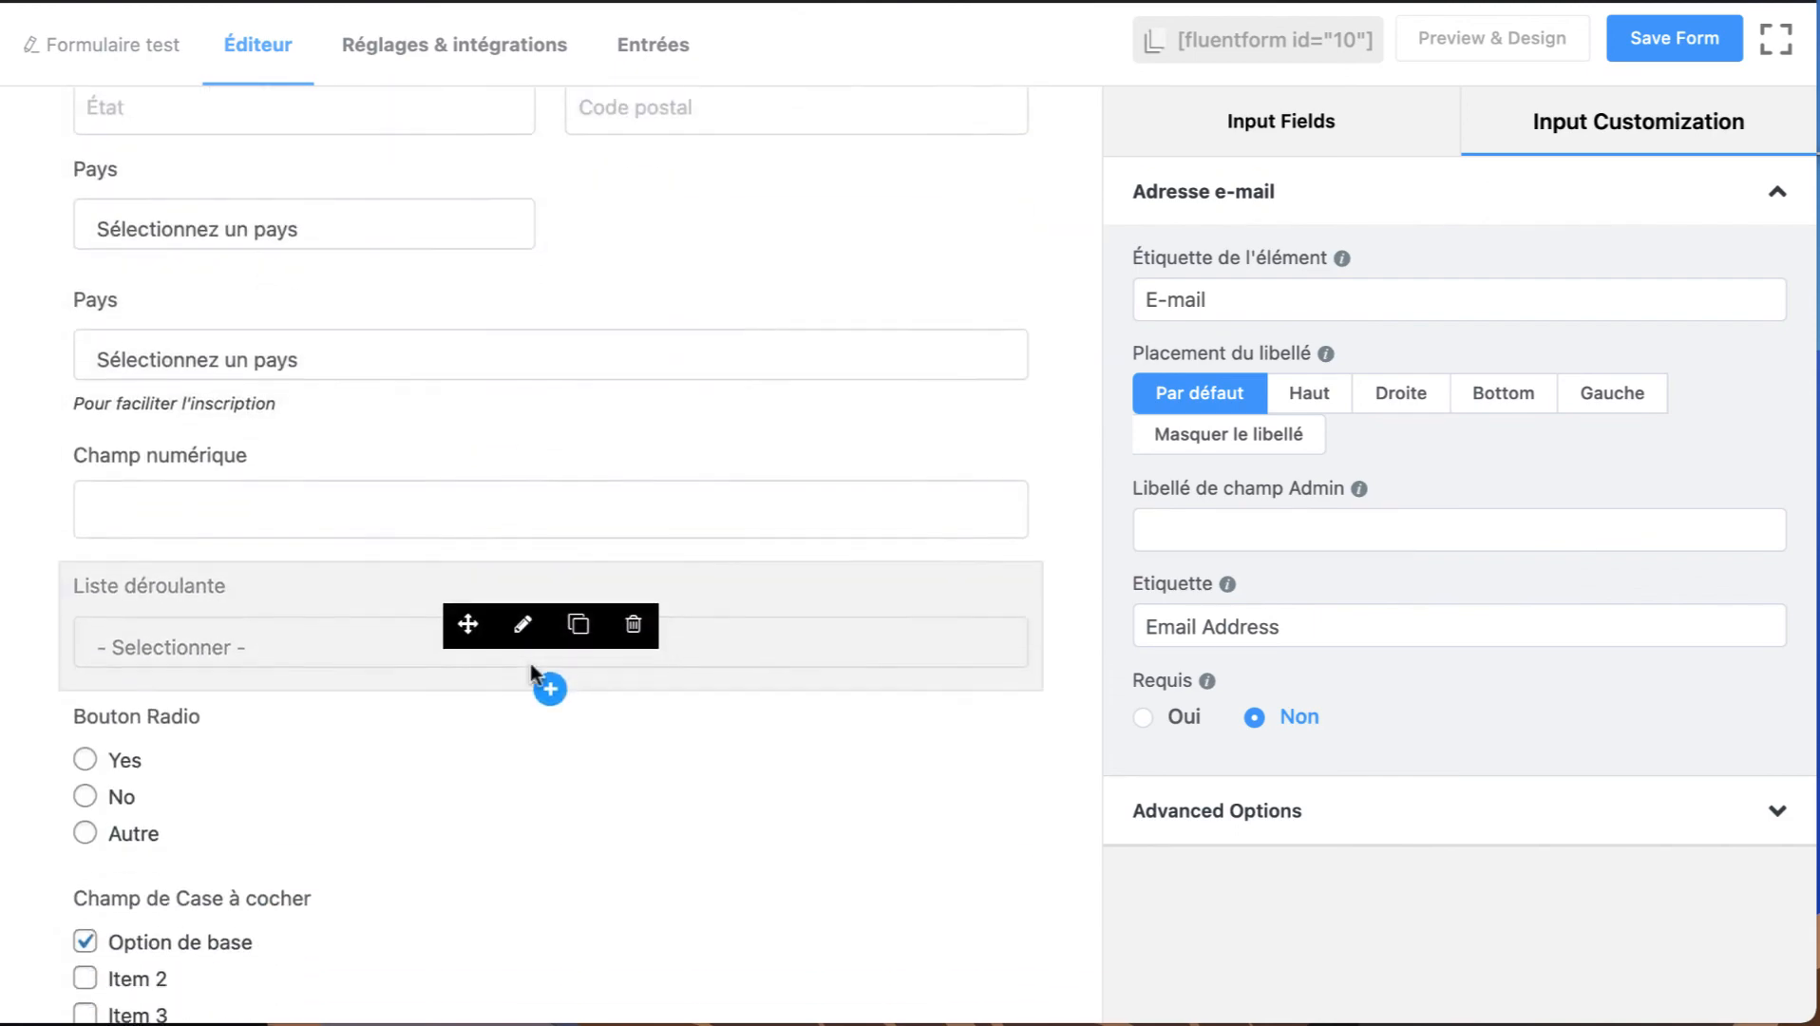
scroll(676, 642, down, 4)
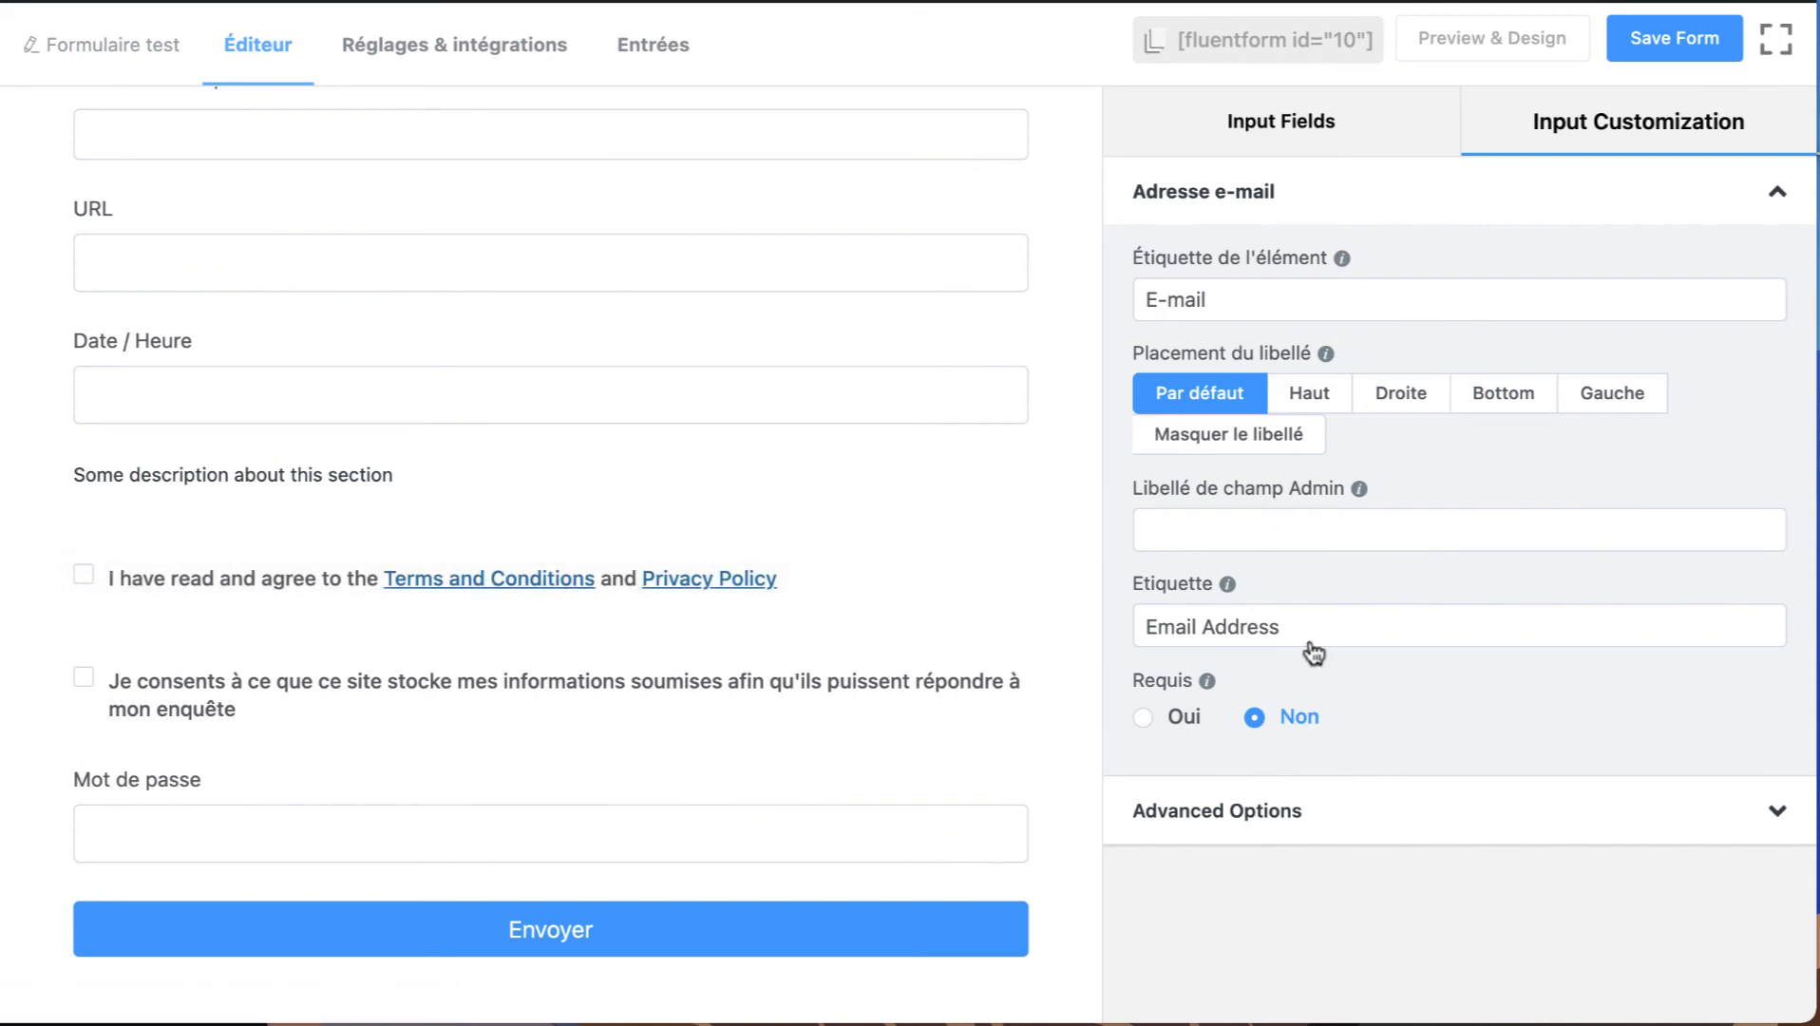
scroll(990, 325, up, 8)
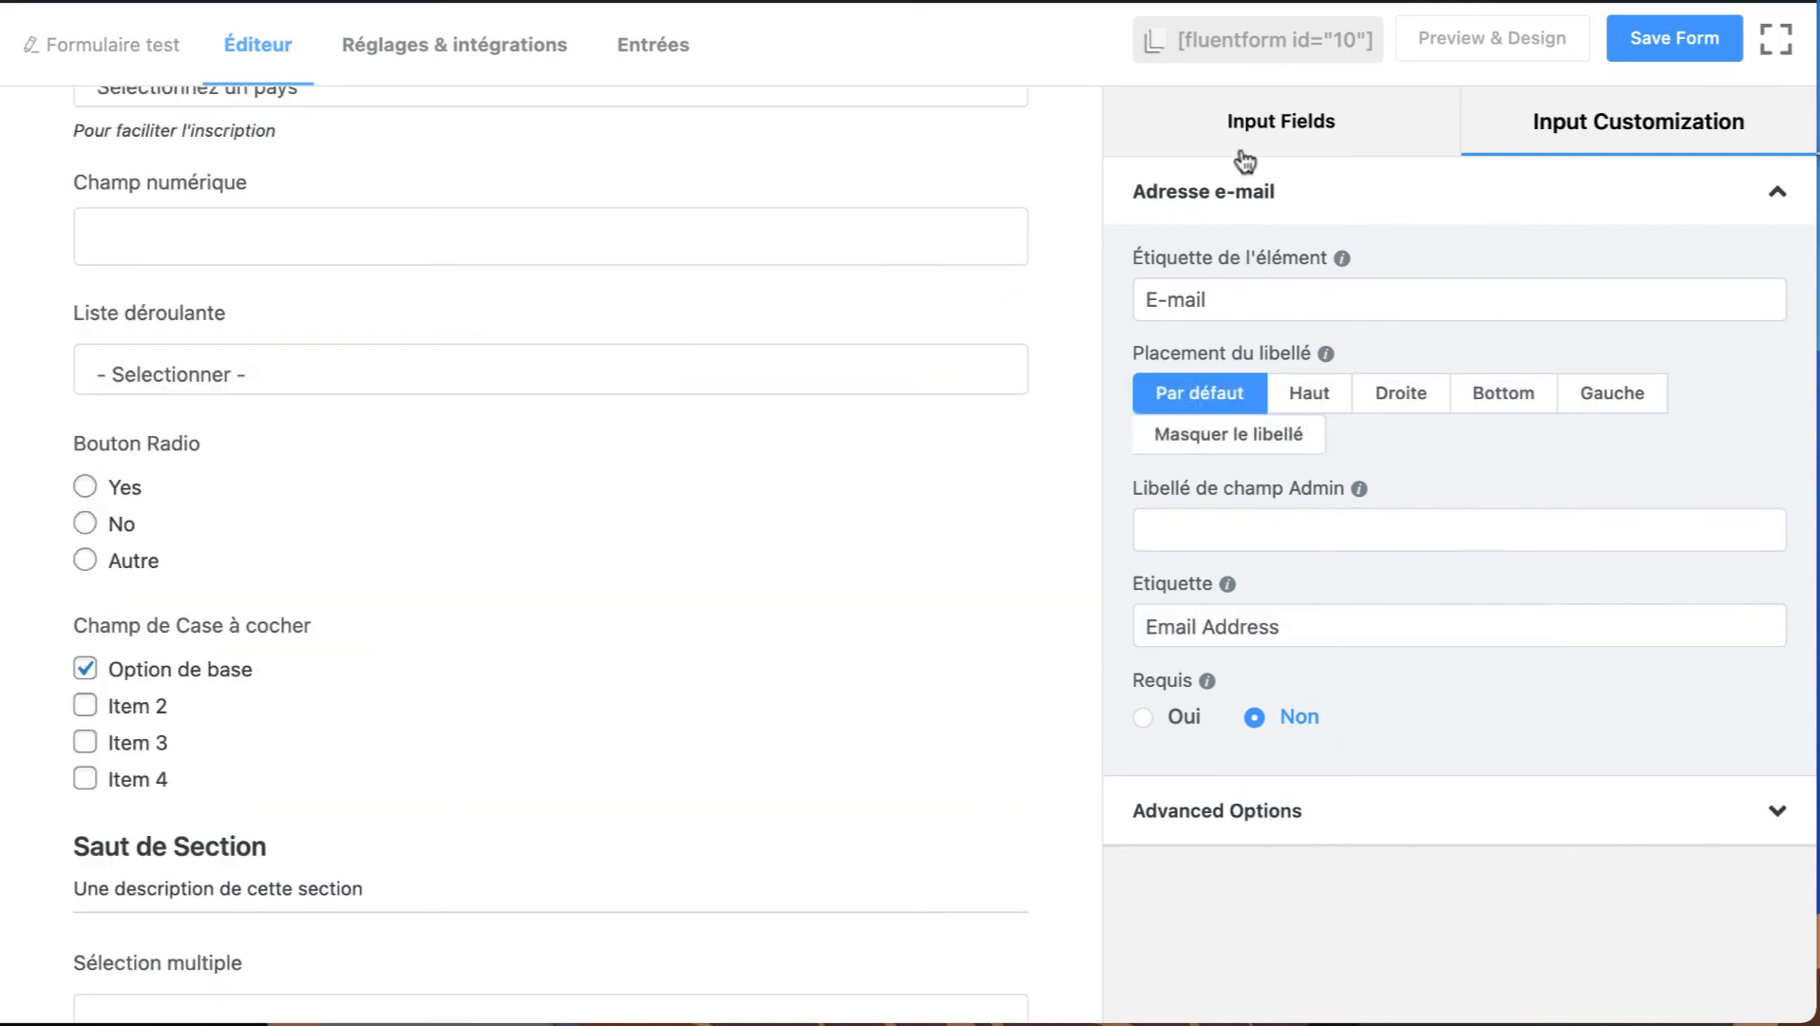
click(1241, 150)
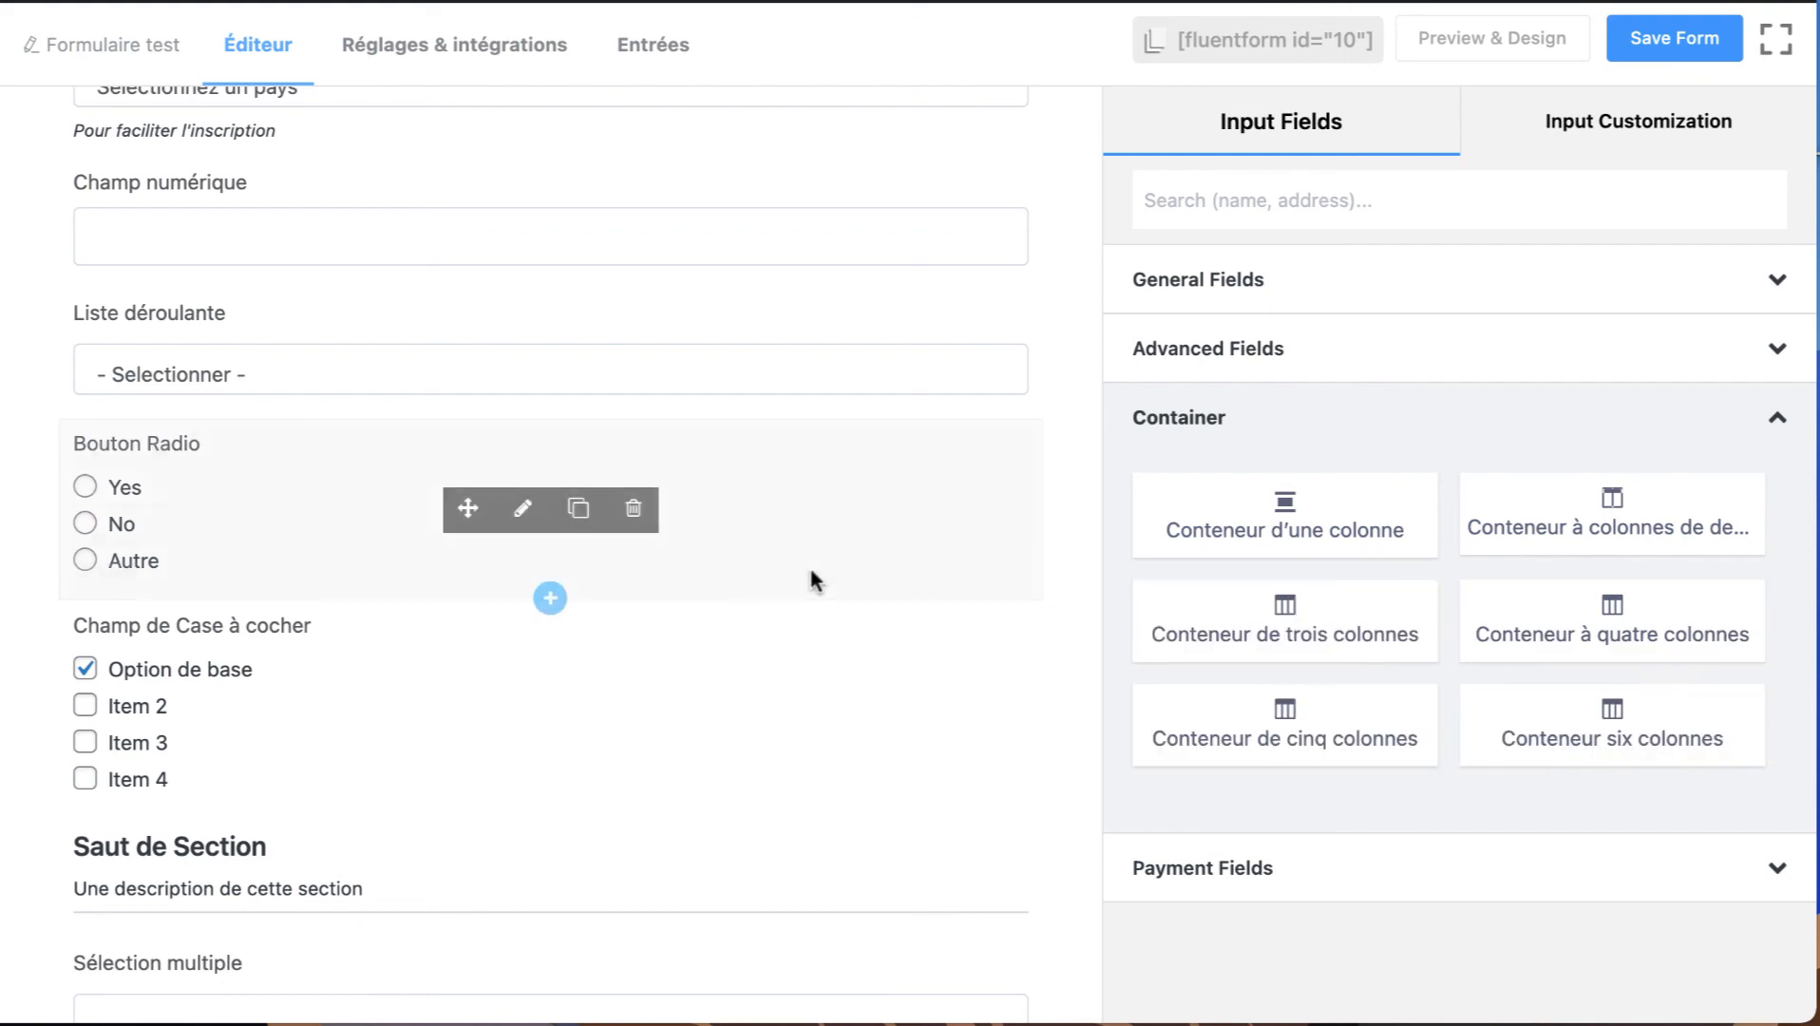
scroll(812, 581, up, 10)
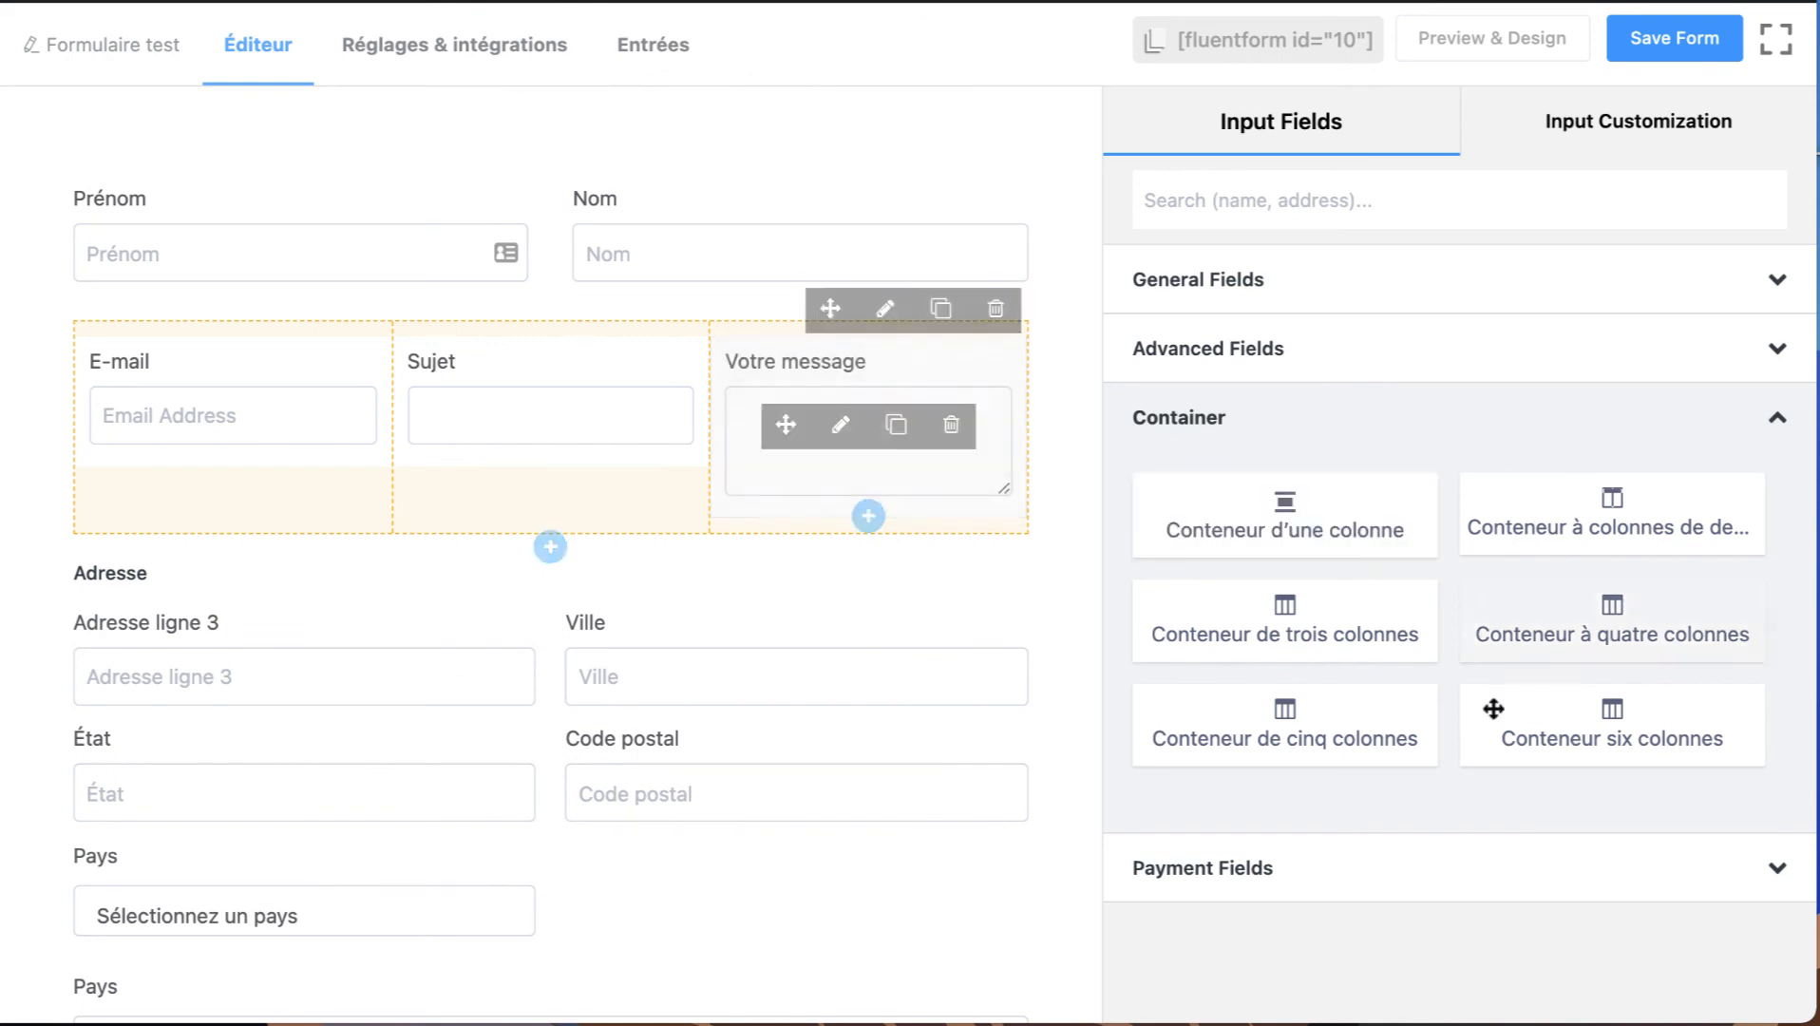
click(1200, 871)
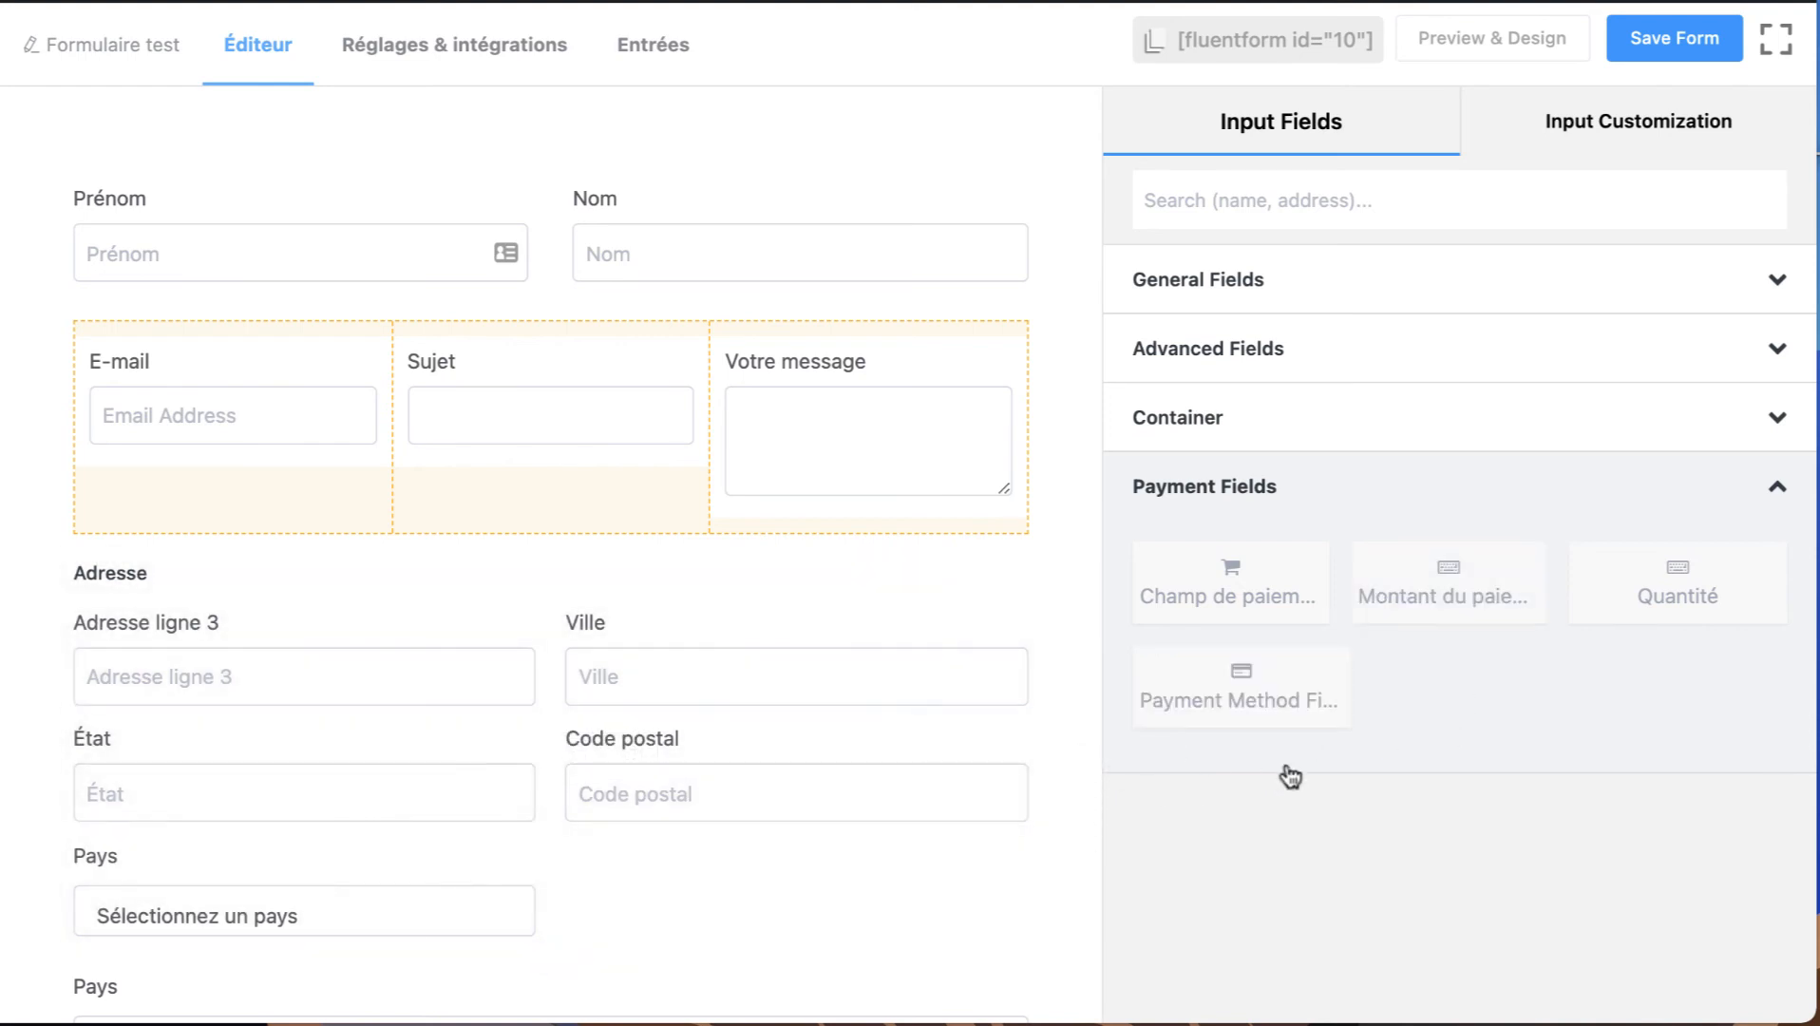
click(1273, 502)
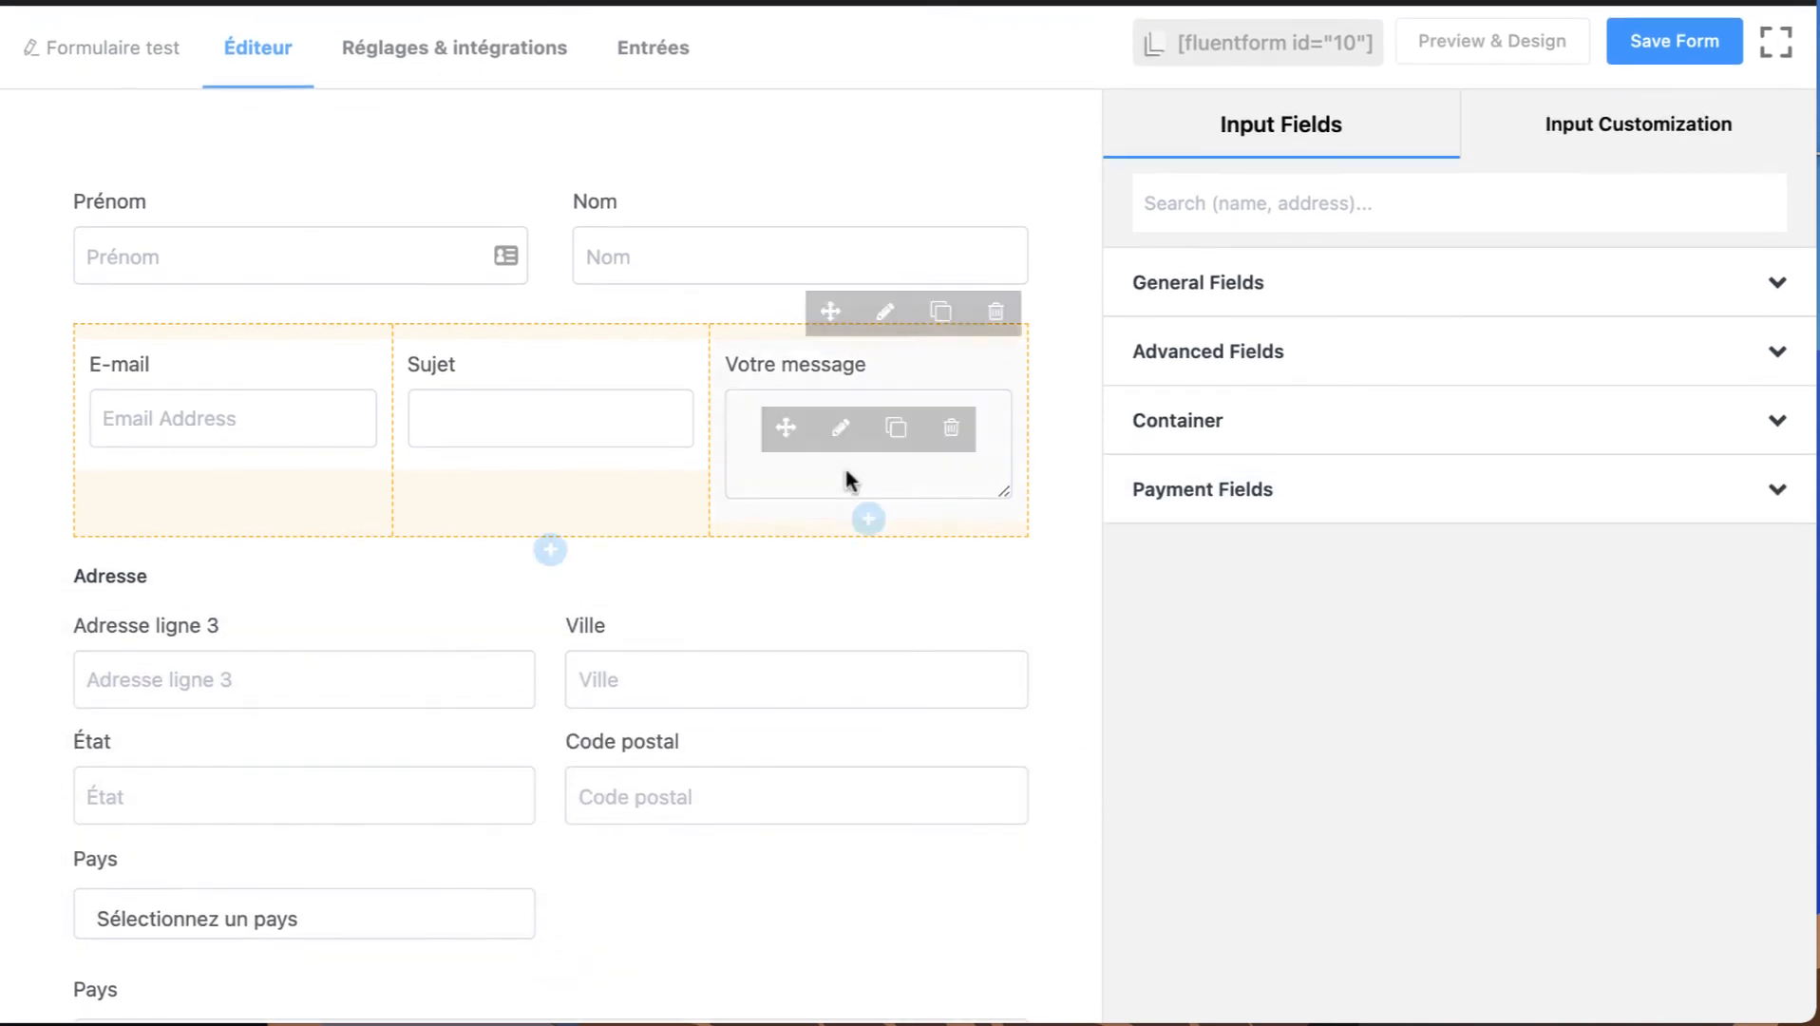
Look over the Advanced Fields again and the whole form down to the Envoyer button.
scroll(849, 480, down, 10)
scroll(845, 480, down, 4)
scroll(846, 480, up, 15)
click(1209, 348)
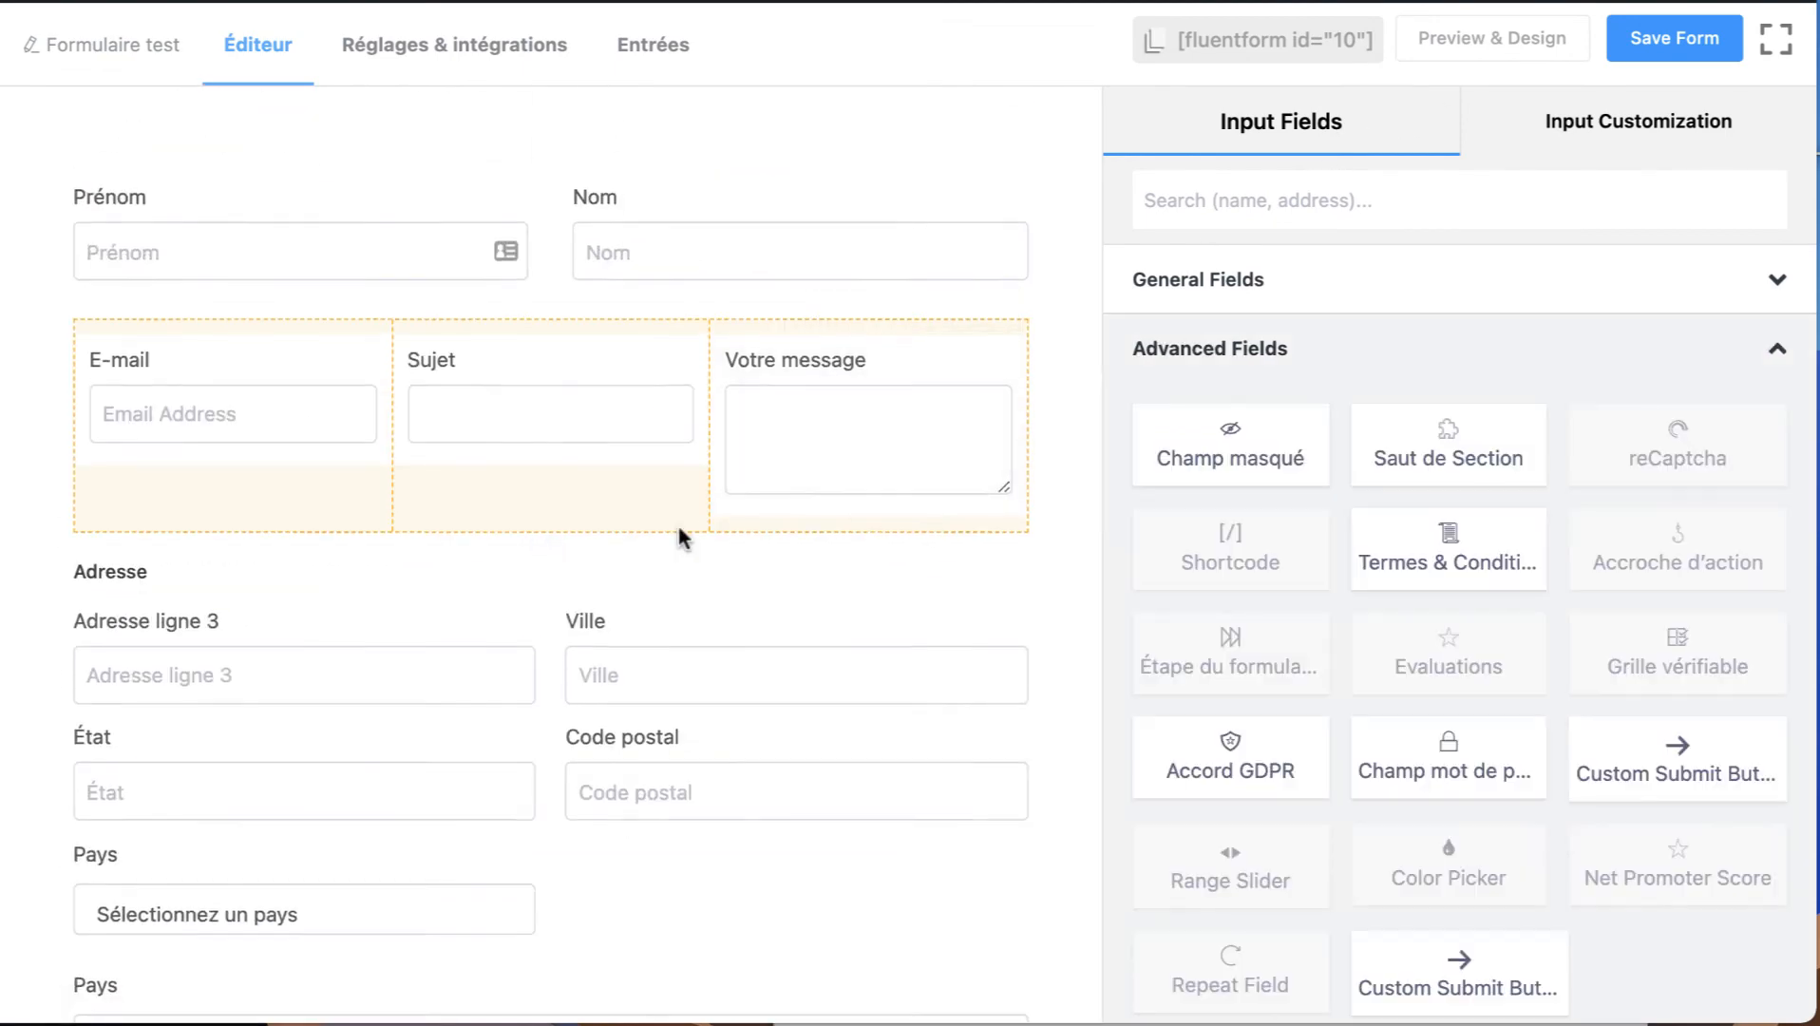
scroll(678, 536, down, 10)
scroll(678, 534, down, 8)
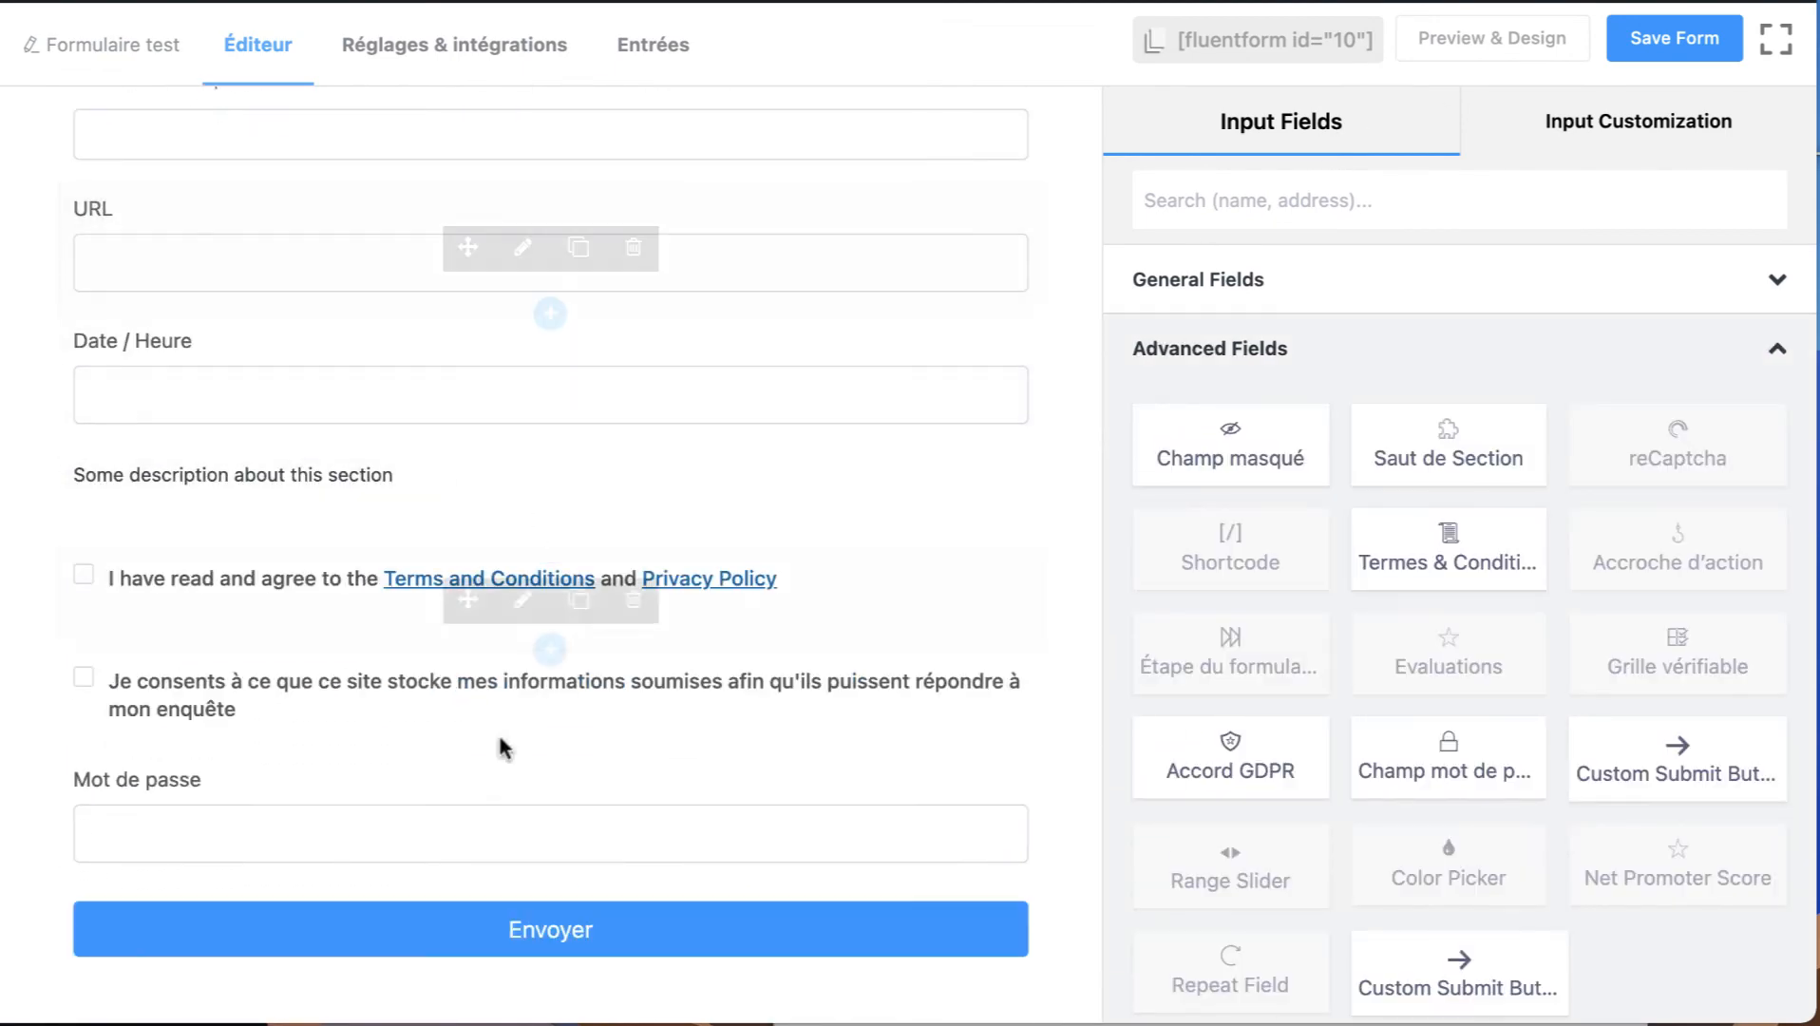
scroll(731, 345, up, 15)
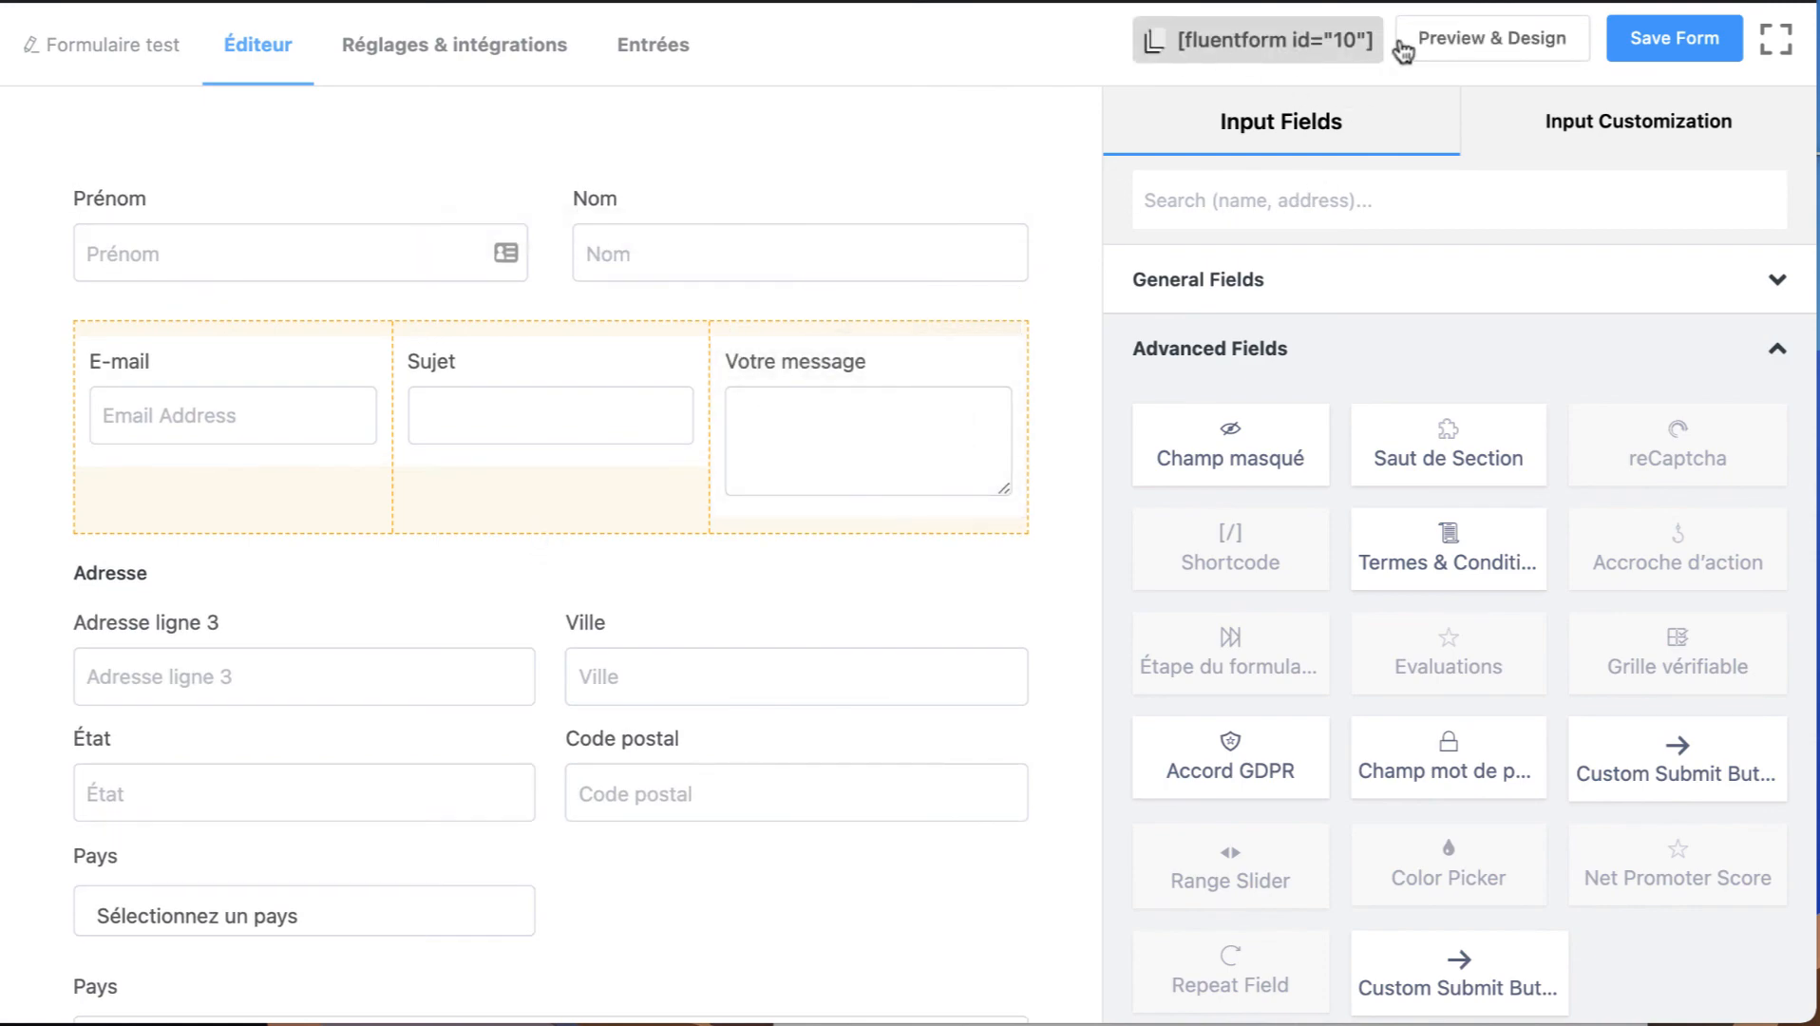
Save the form and display its preview in Preview Only mode.
click(1482, 38)
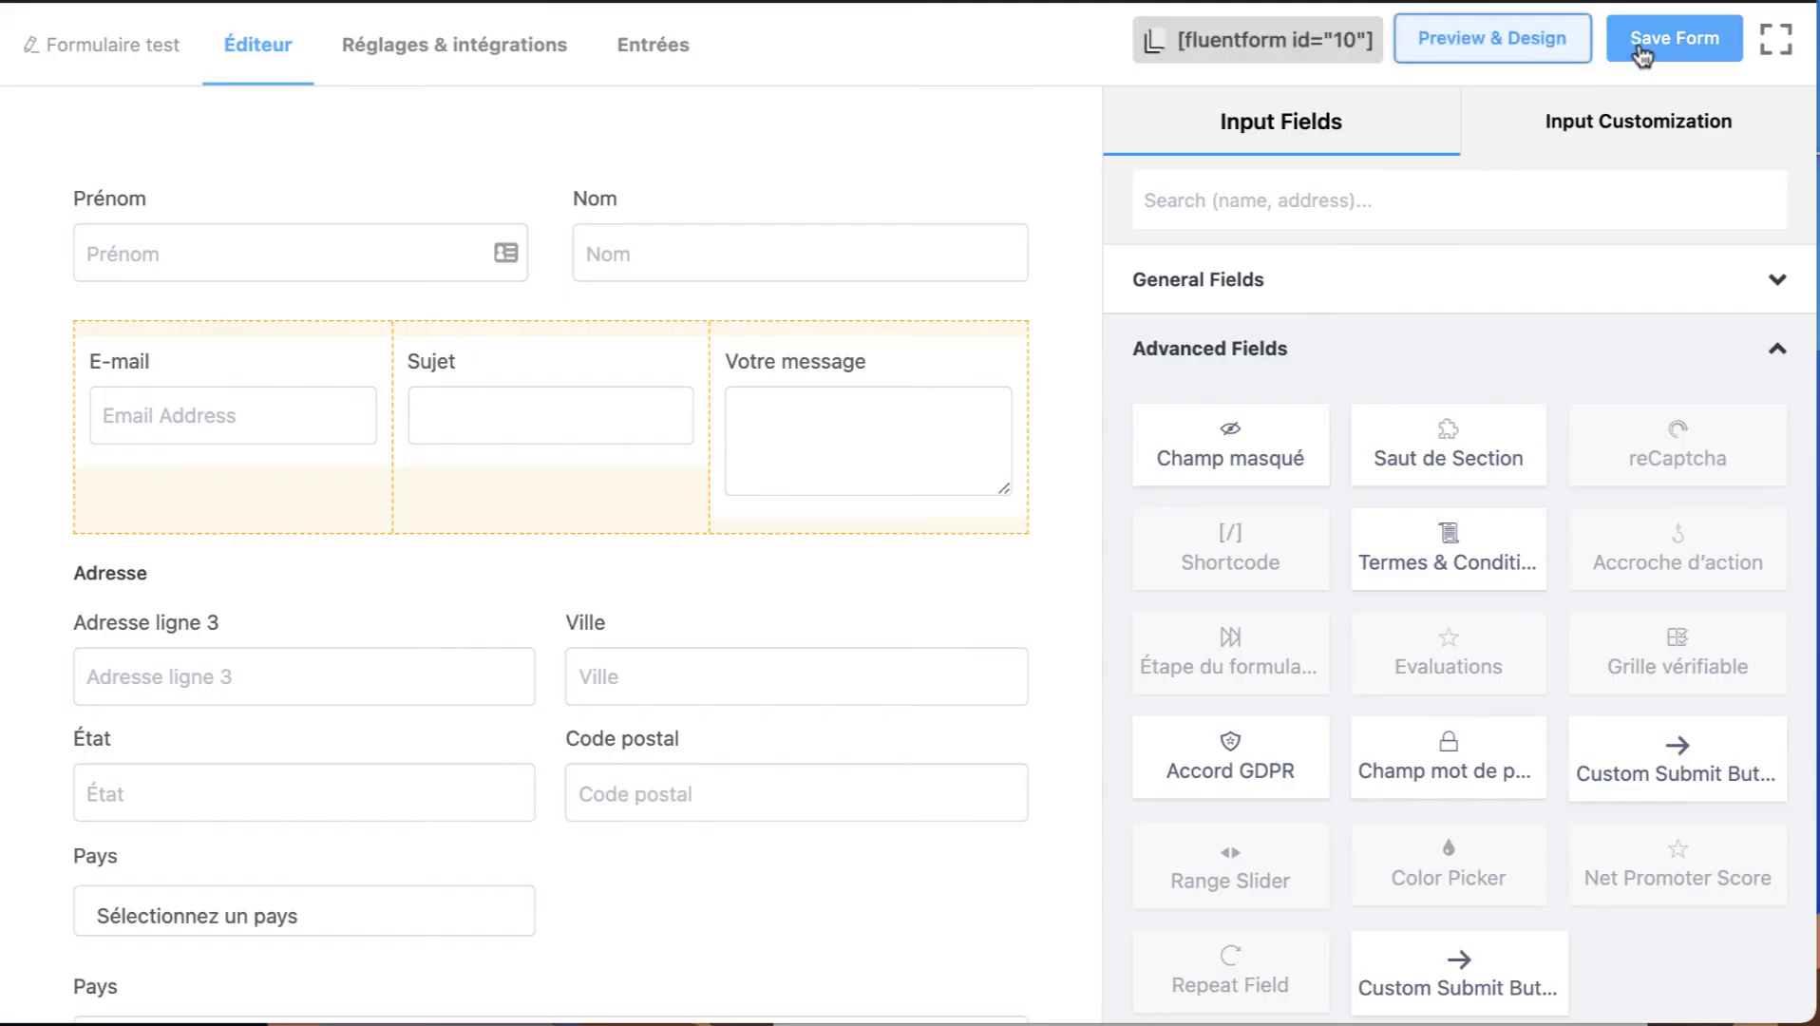
click(1647, 55)
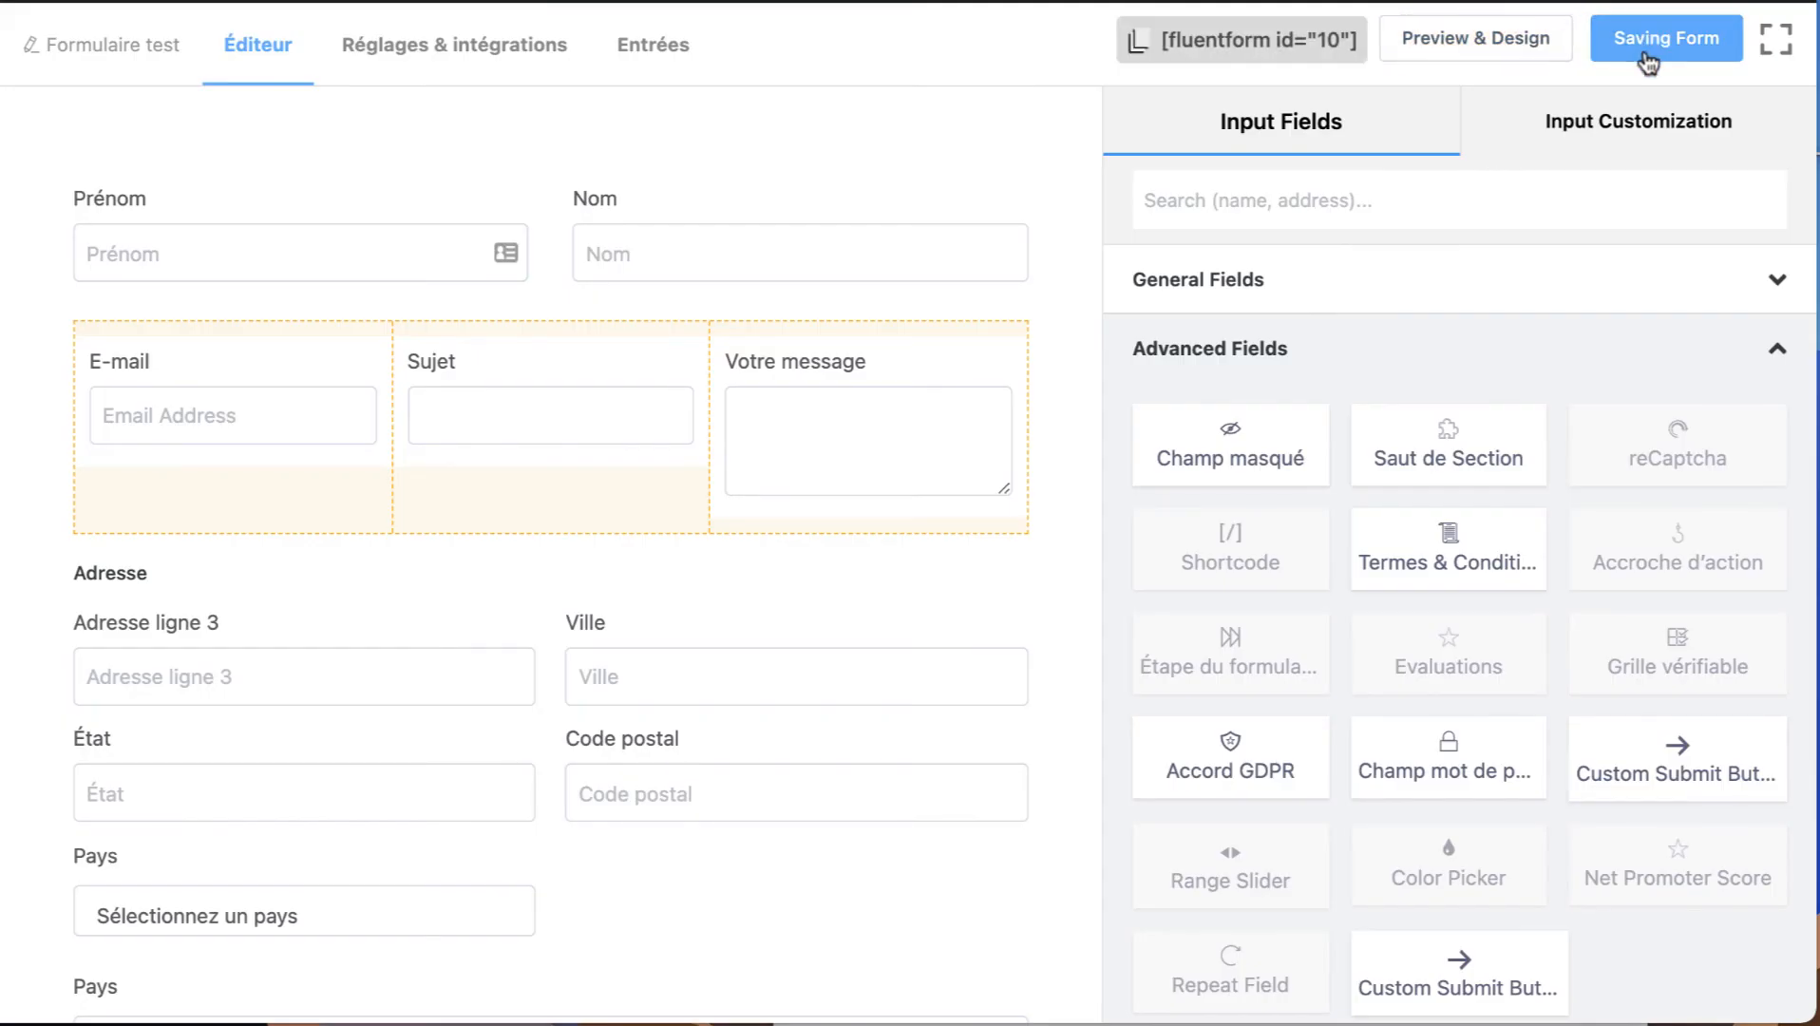
click(1488, 50)
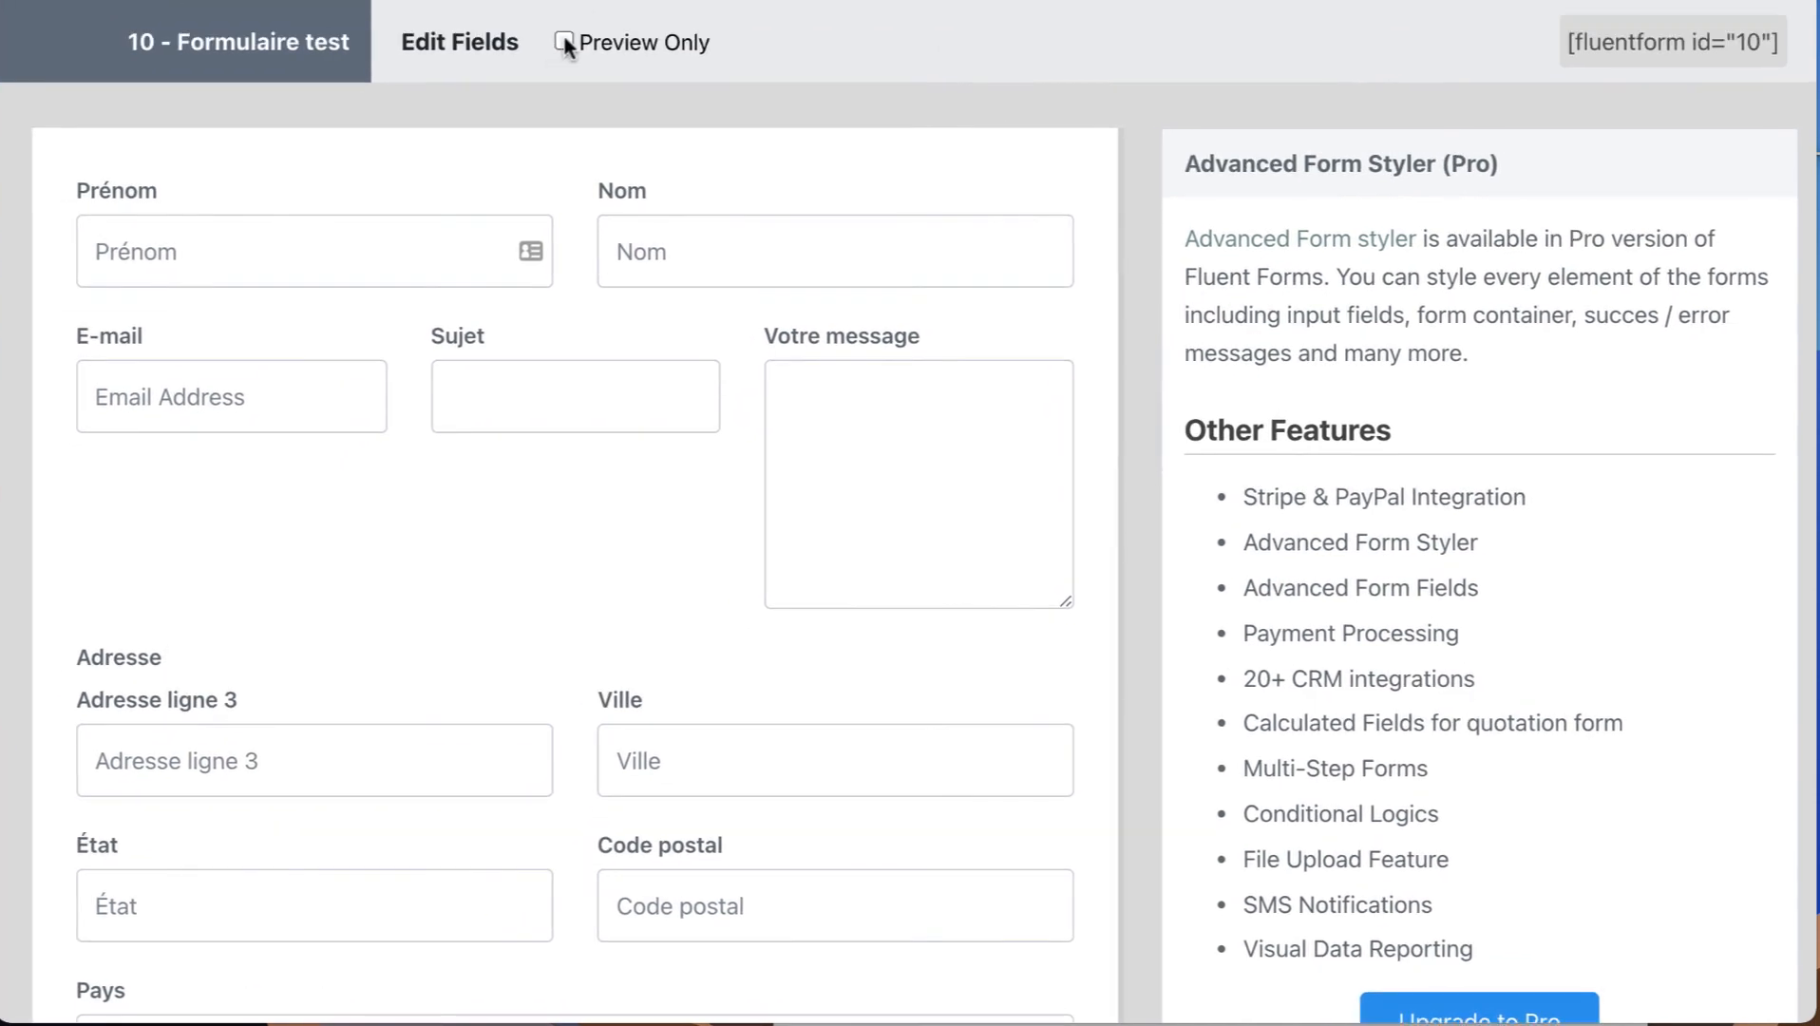
click(564, 42)
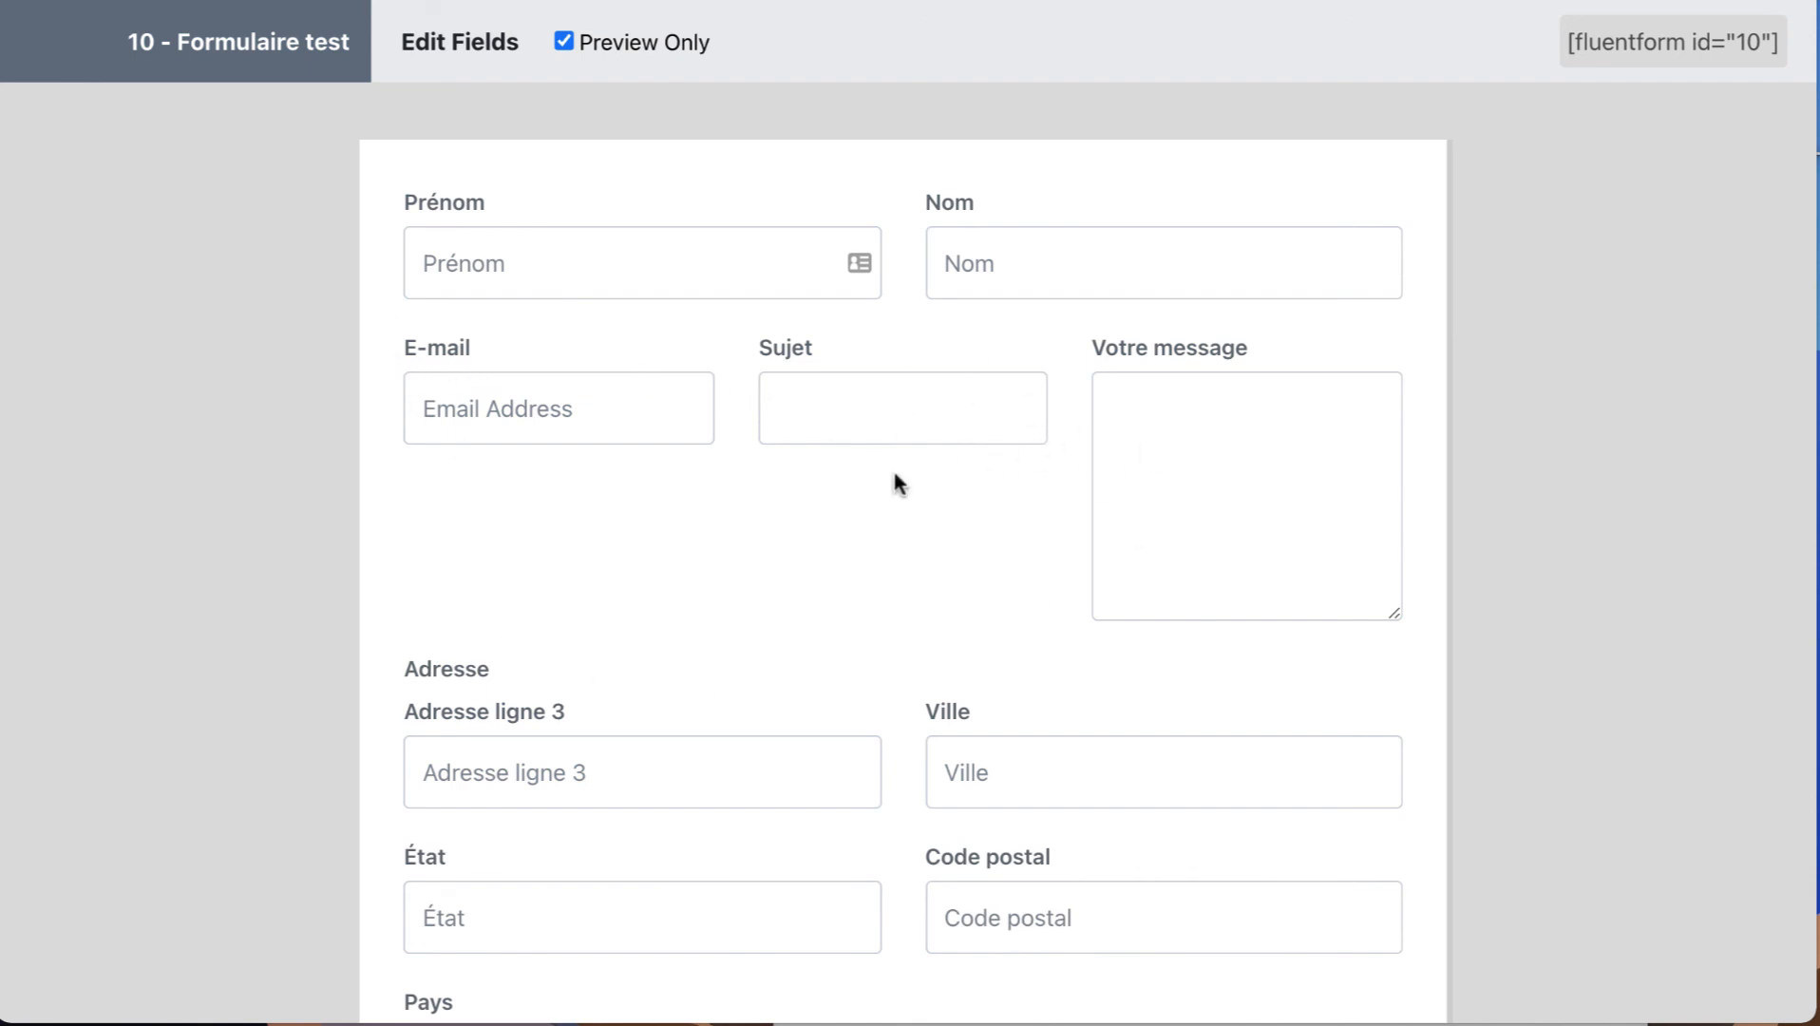
Examine the country list of the address's Pays field in the form preview.
scroll(781, 480, down, 6)
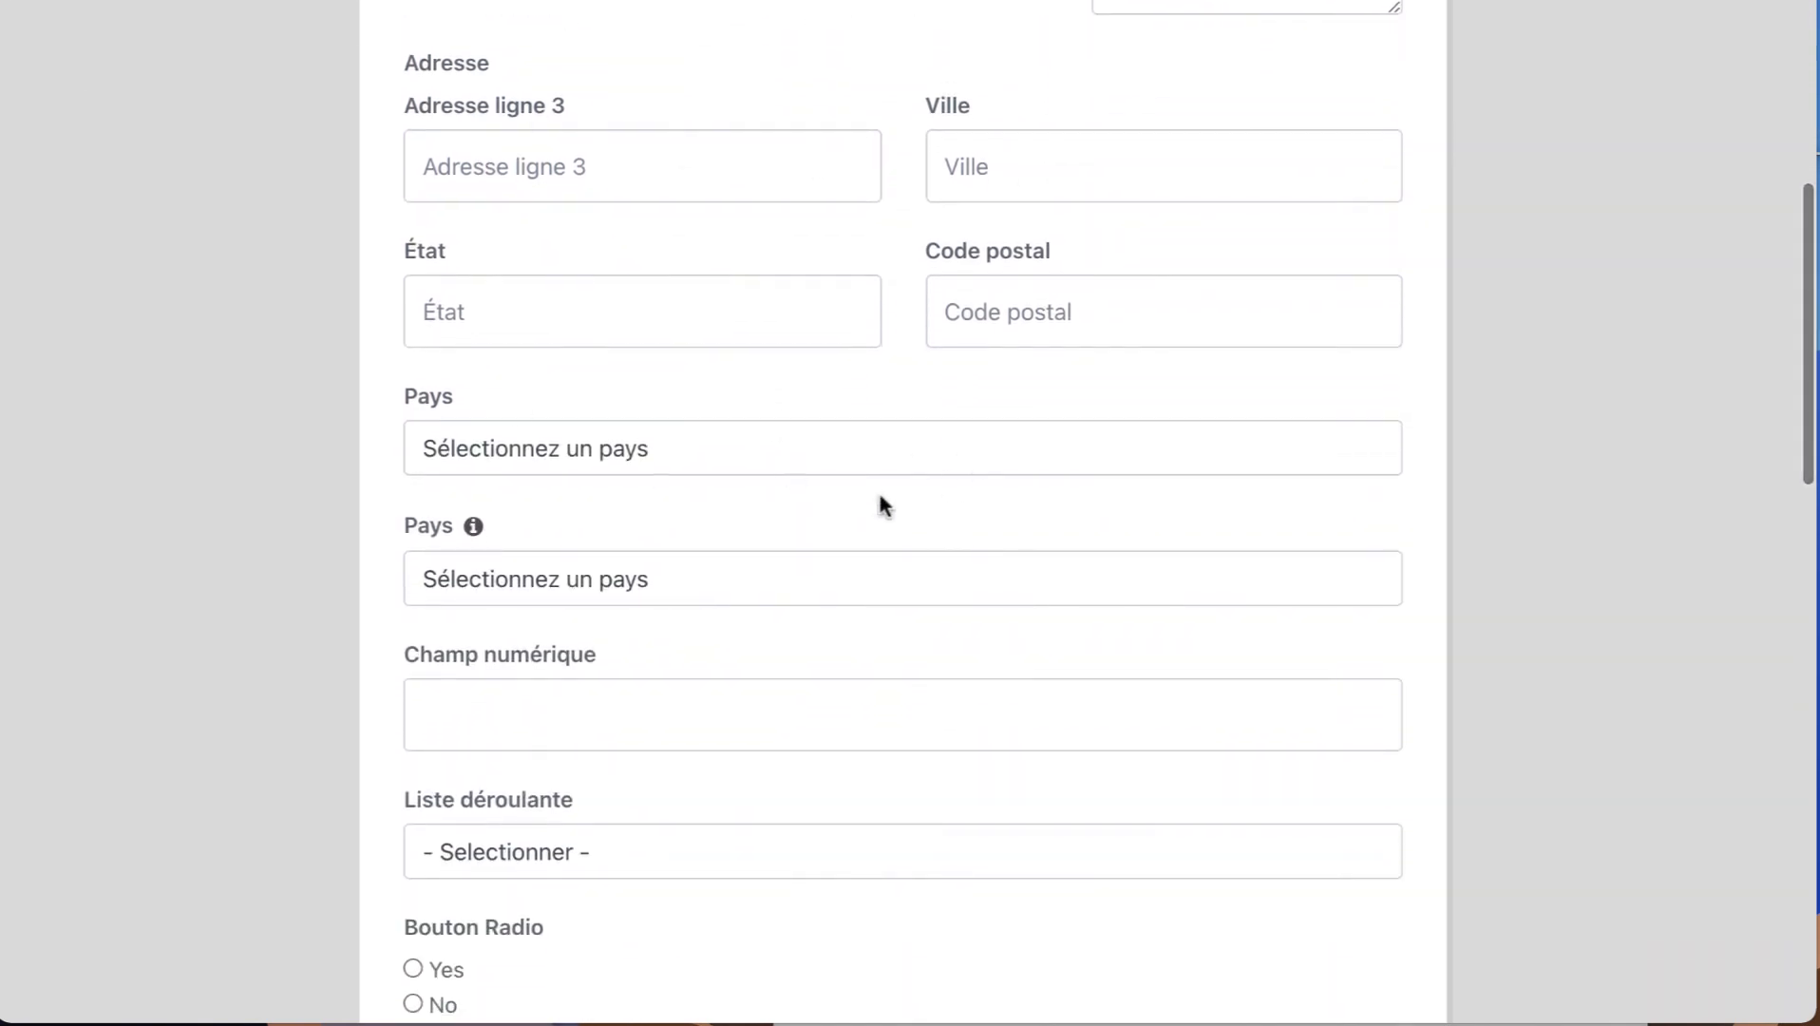
scroll(880, 498, down, 2)
click(601, 275)
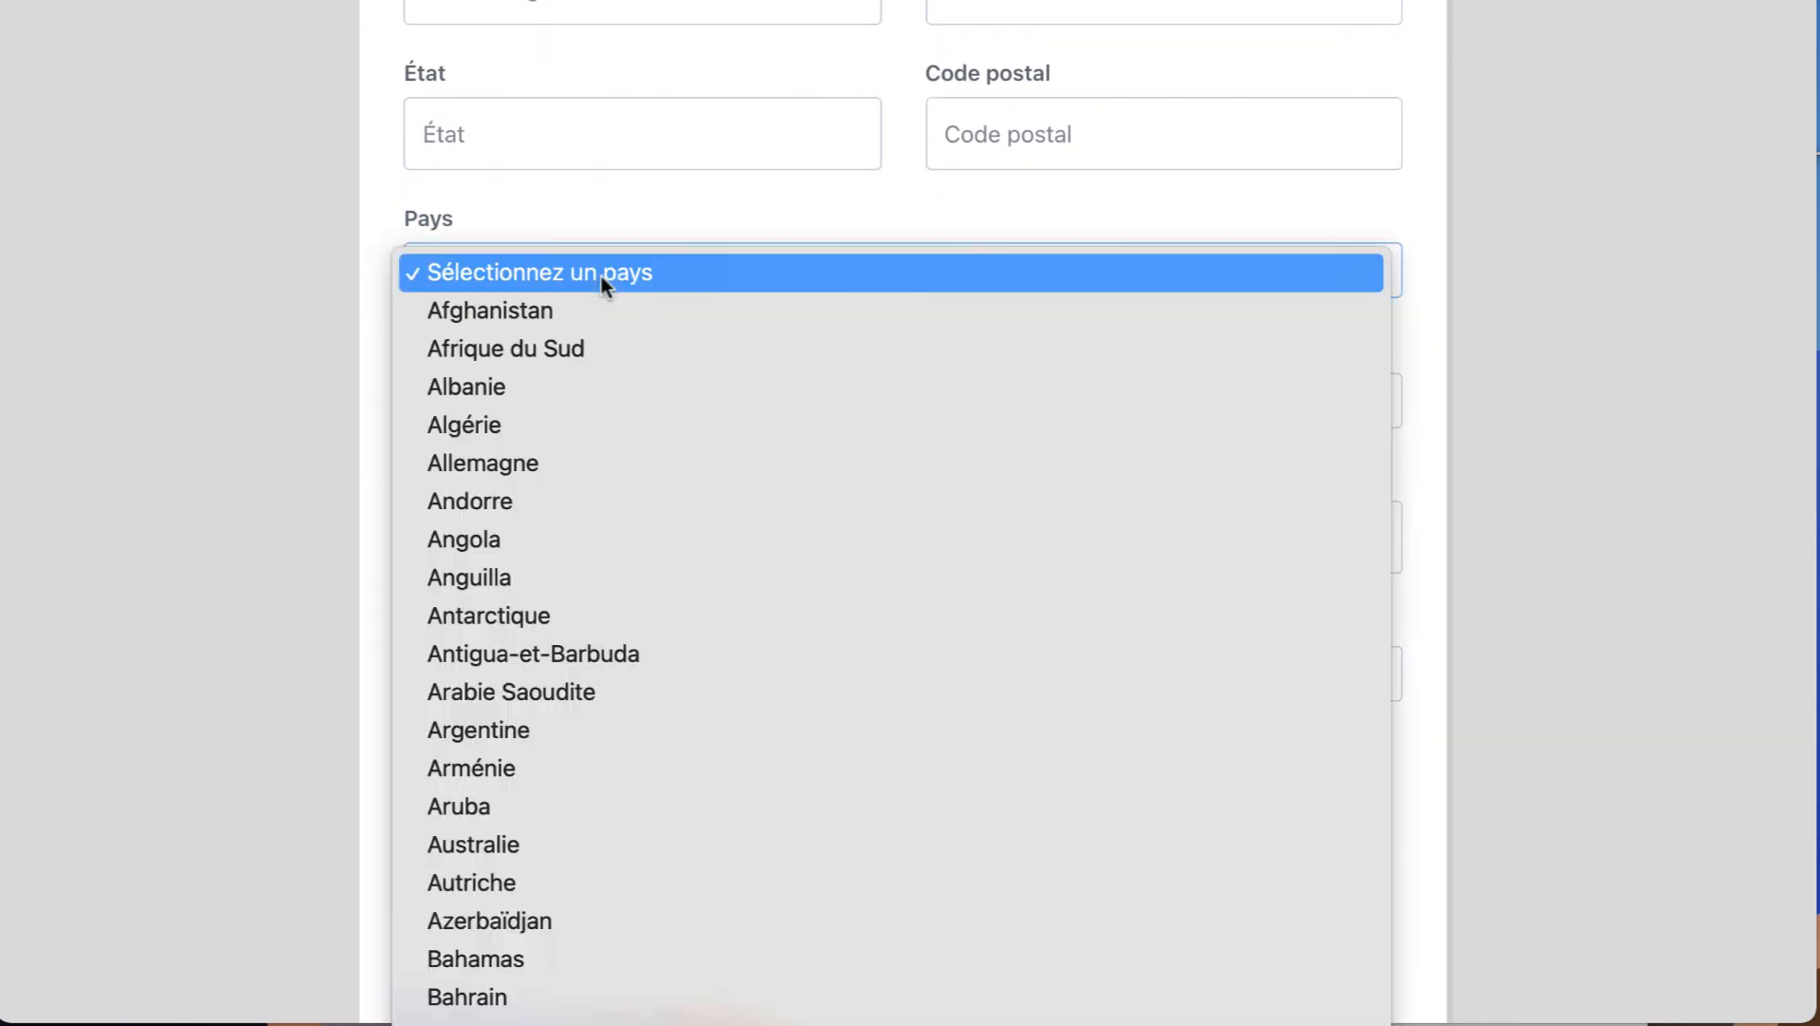
click(601, 275)
click(560, 270)
click(572, 267)
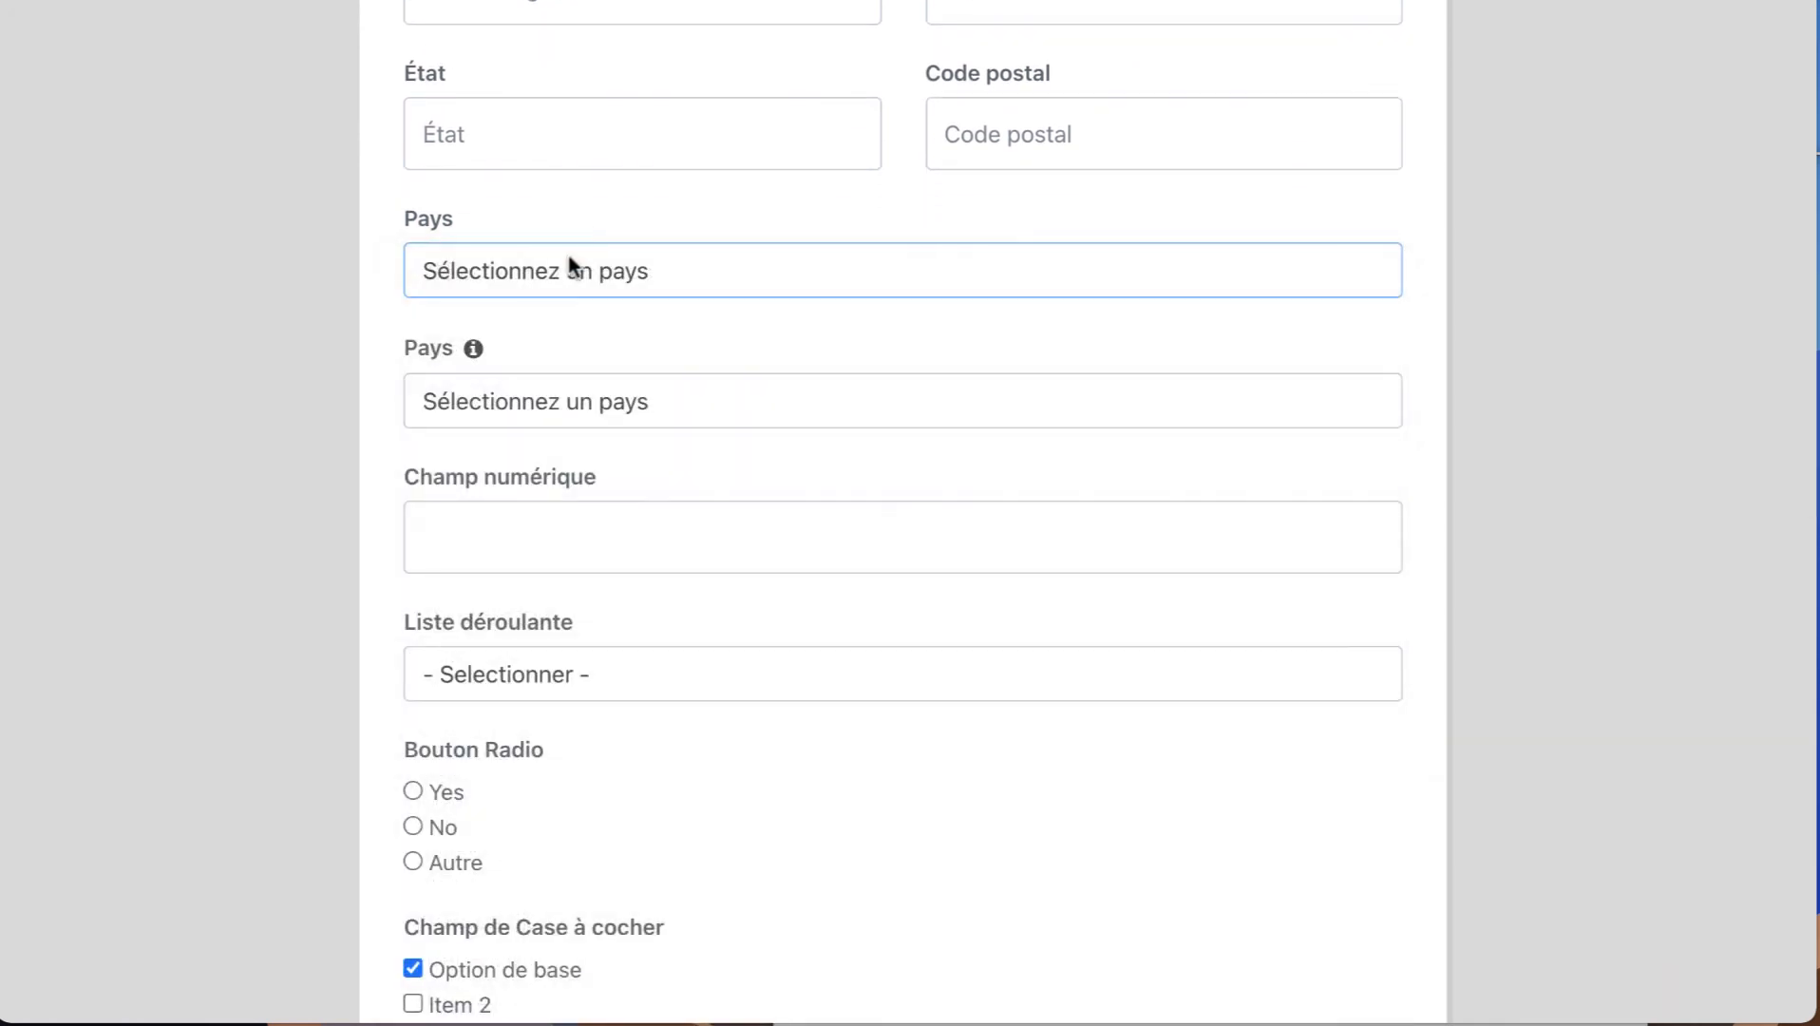
scroll(553, 274, down, 1)
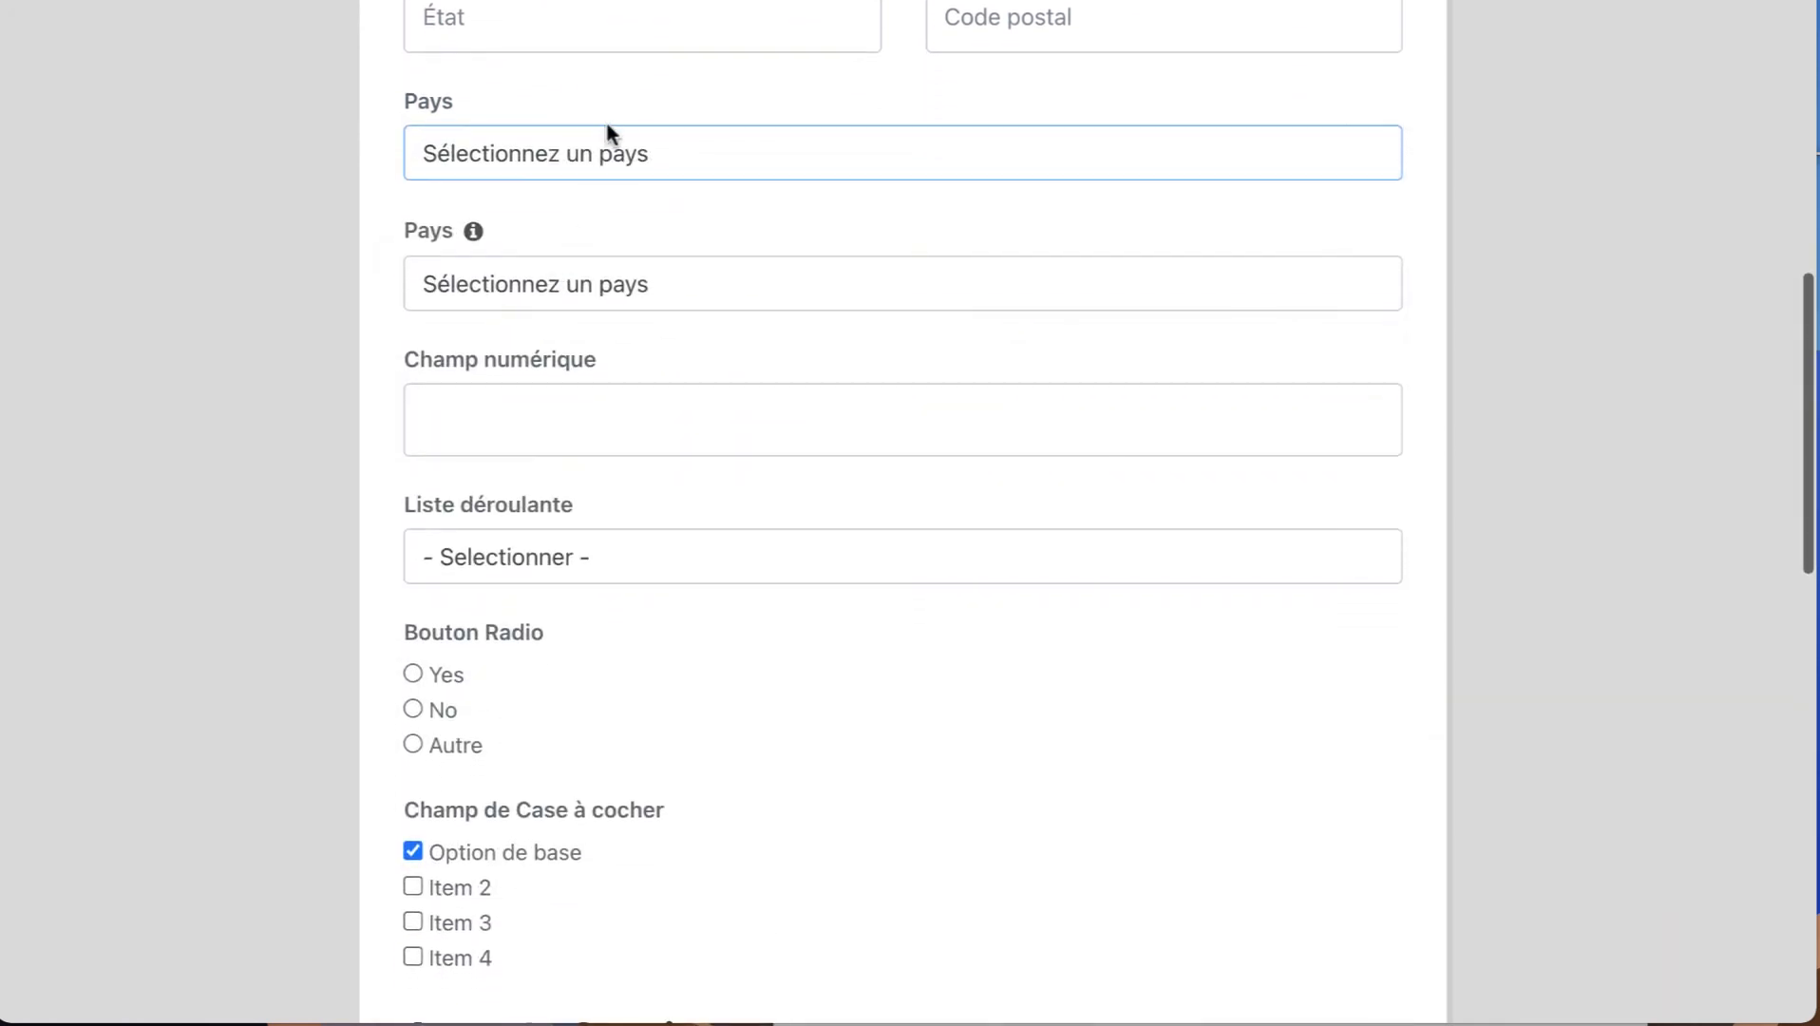
Check the country choices and the help tooltip of the standalone Pays field.
click(553, 284)
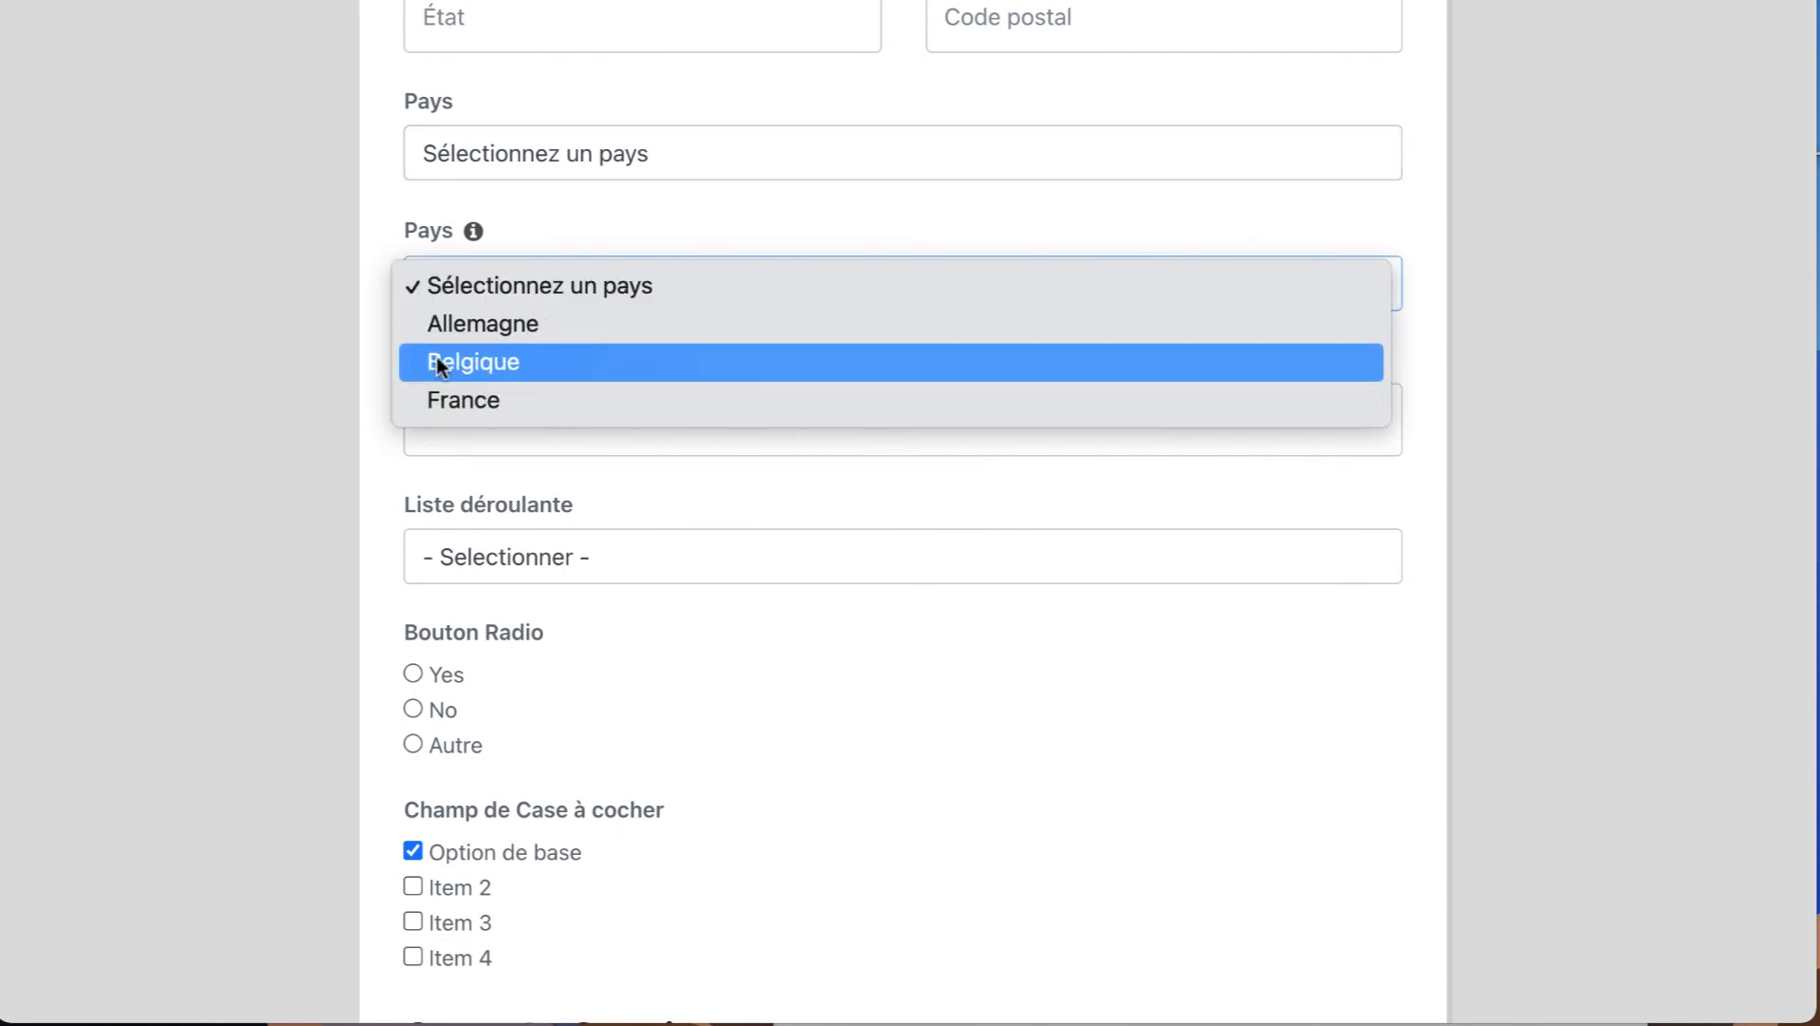
click(380, 381)
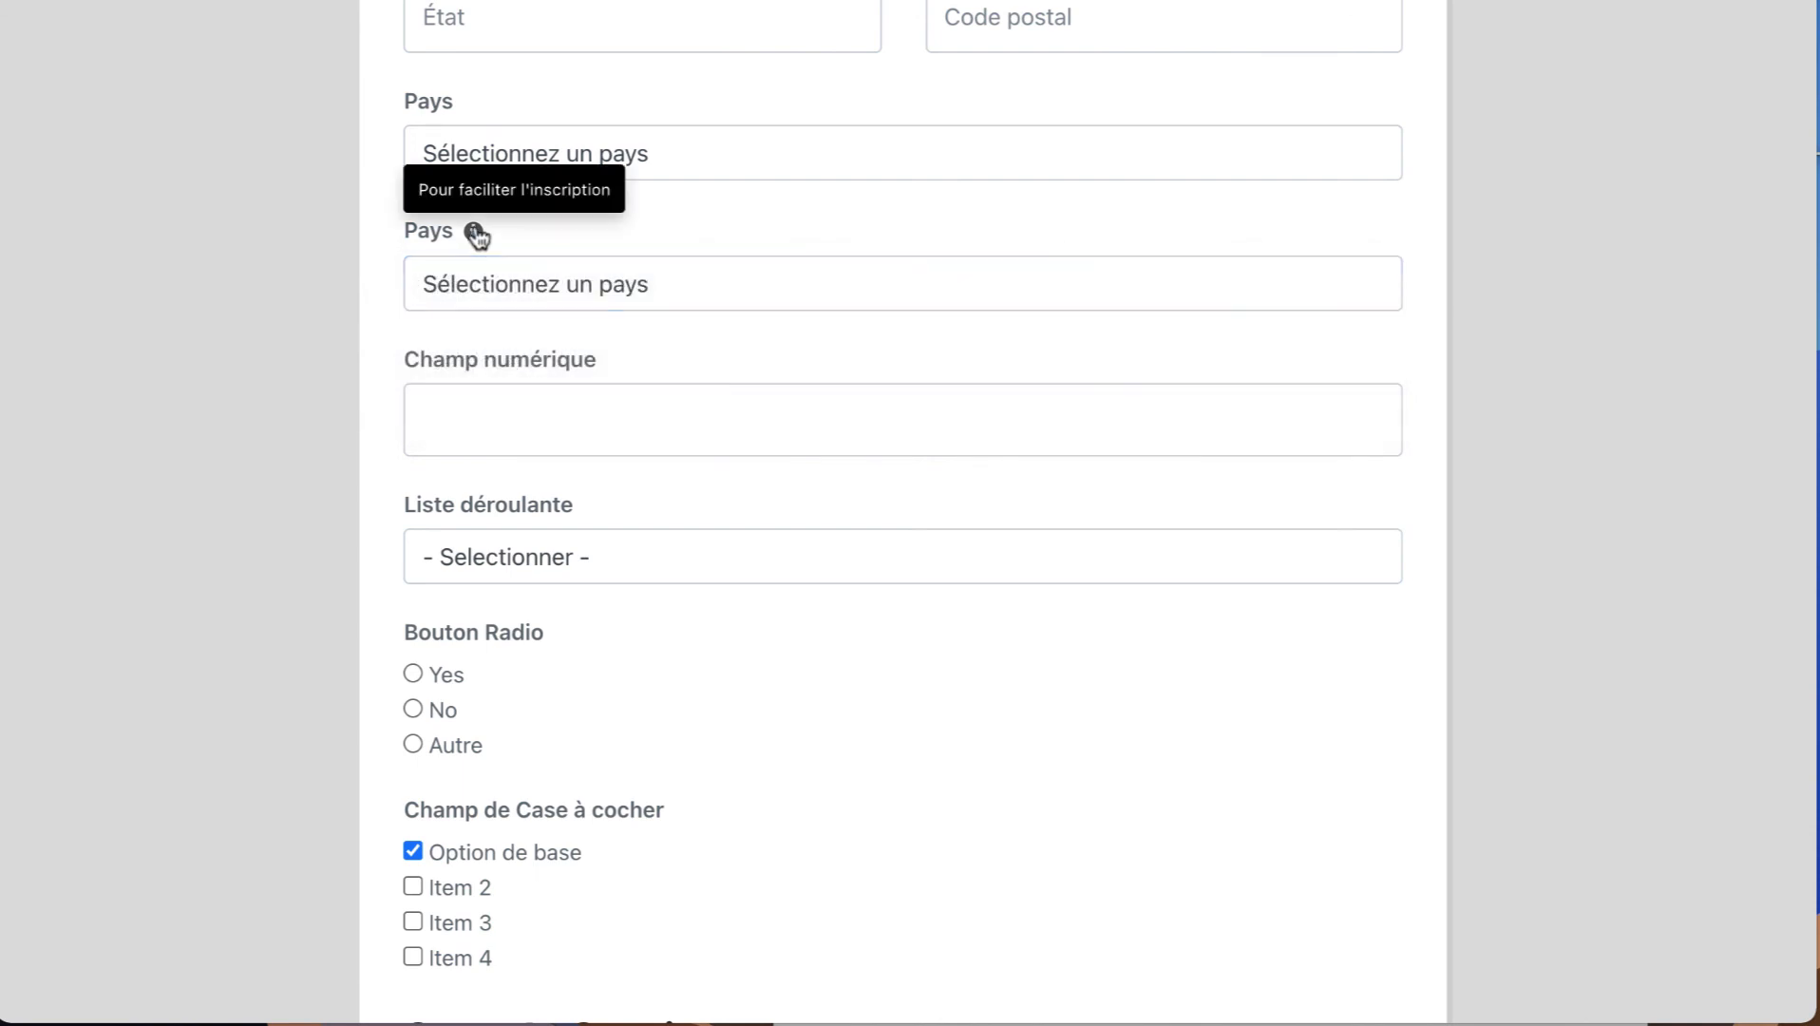
mouse_move(480, 241)
Test the number field's focus, then choose Option 2 in Liste déroulante and No under Bouton Radio.
click(411, 389)
scroll(516, 228, down, 3)
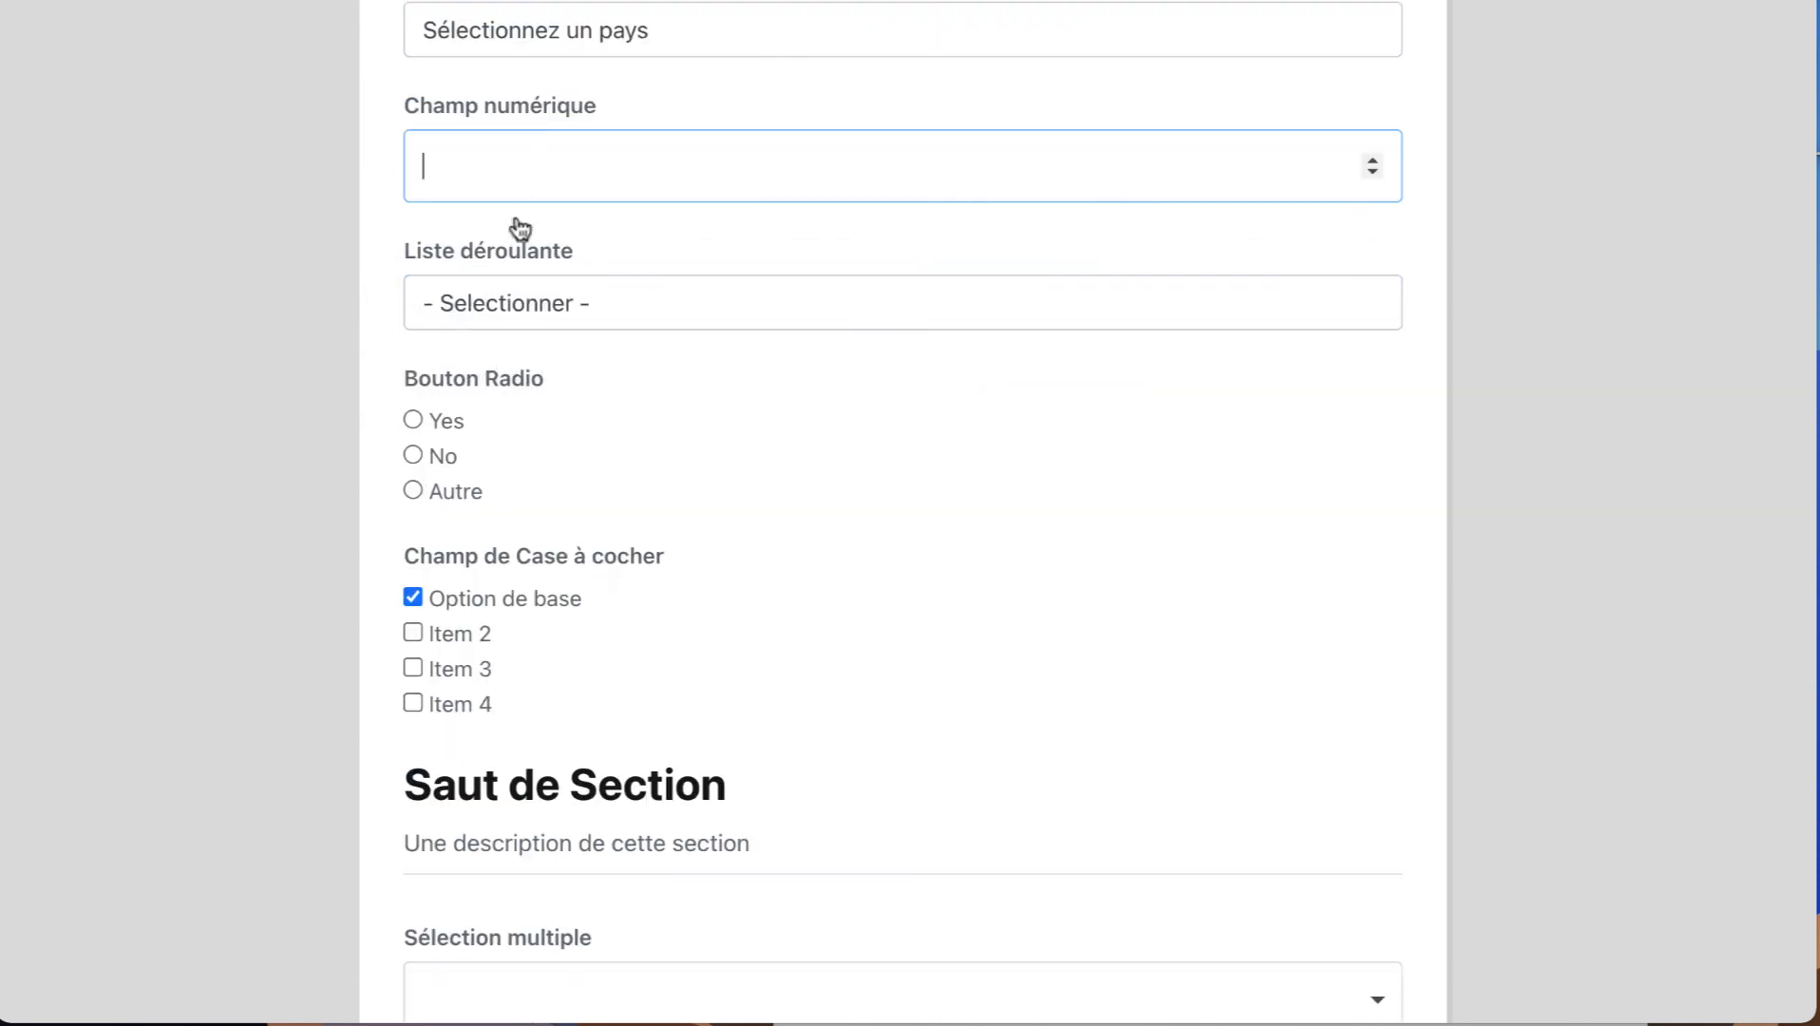
click(512, 291)
click(511, 376)
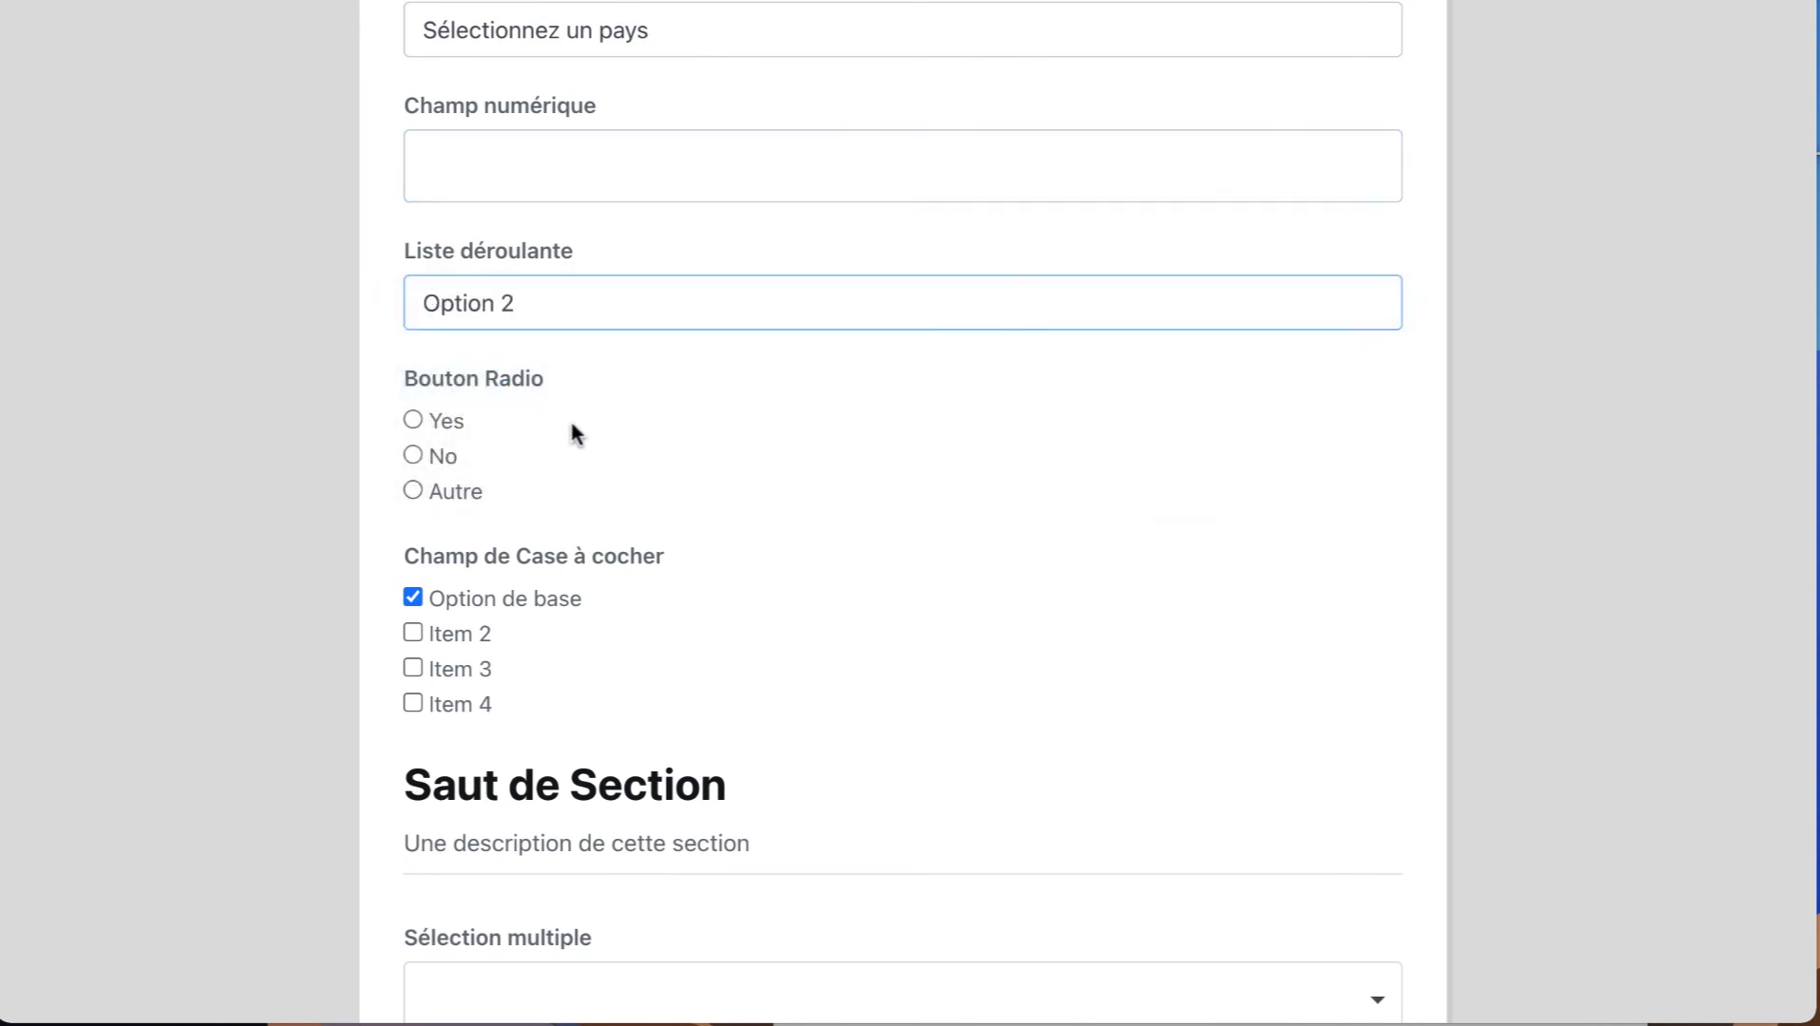
scroll(560, 423, down, 1)
click(415, 368)
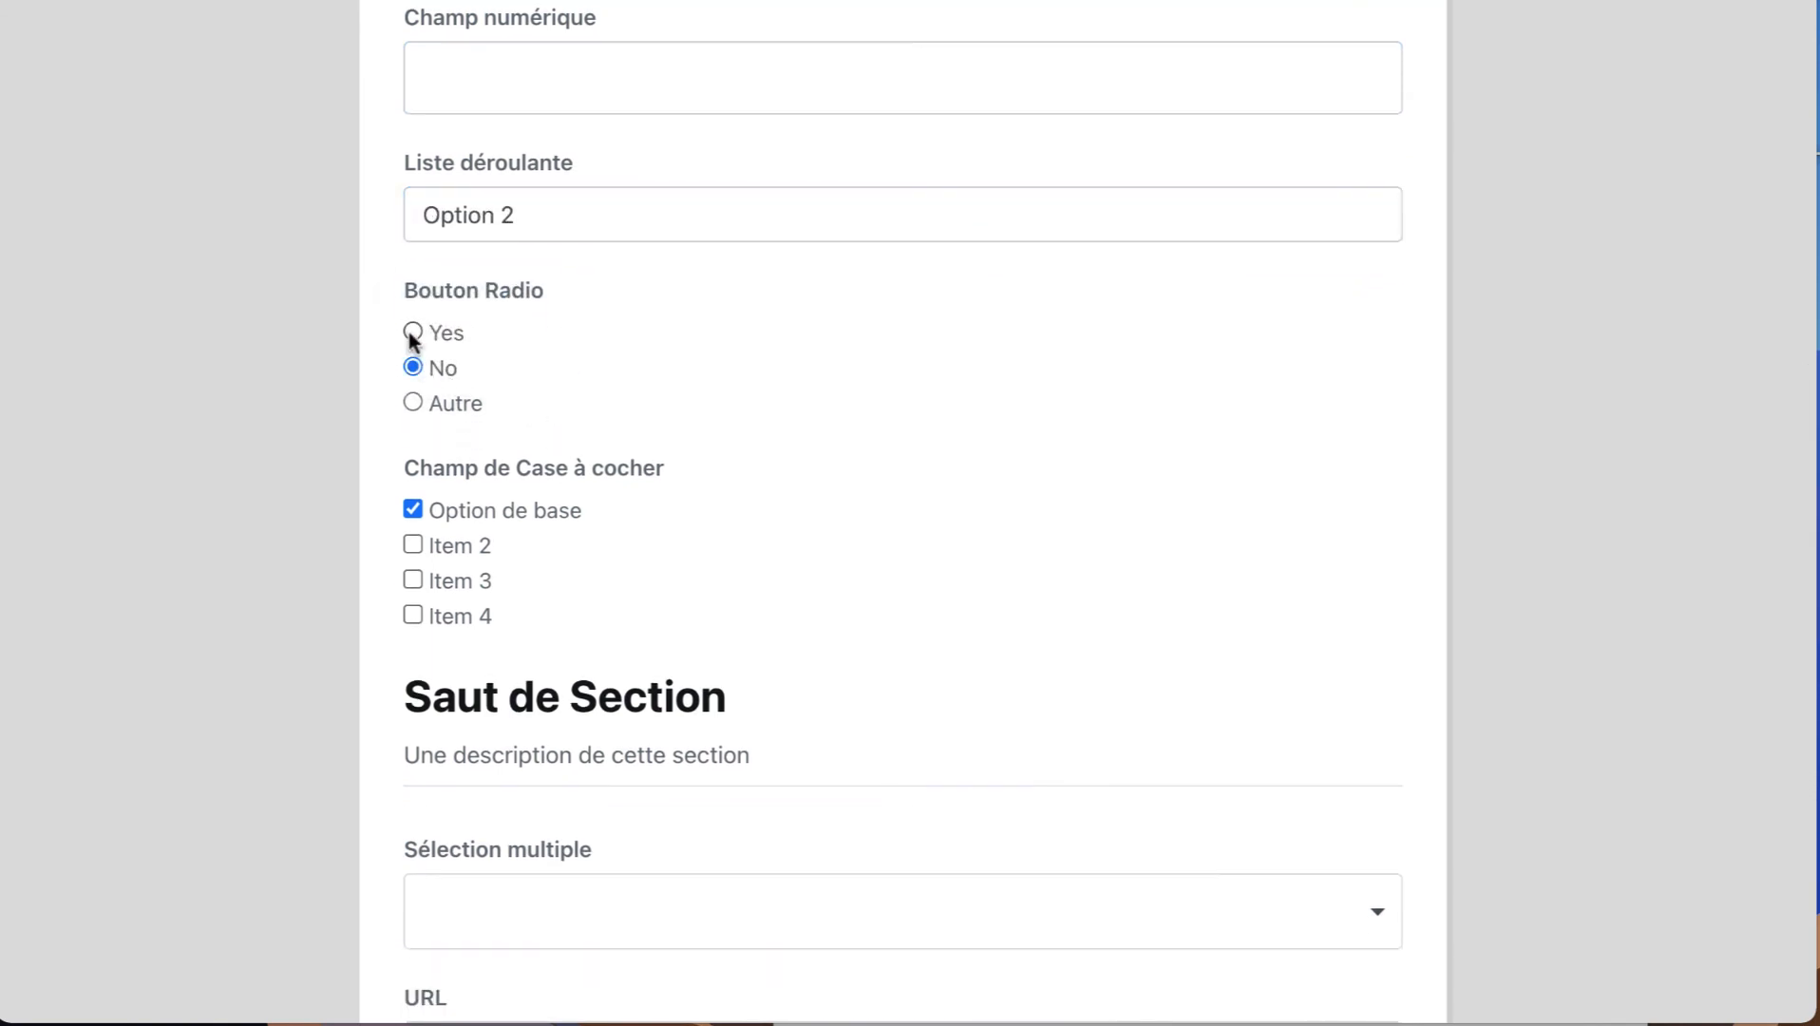
click(414, 368)
Tick Item 2, Item 3 and Item 4 in the Champ de Case à cocher group.
scroll(480, 418, down, 2)
click(415, 361)
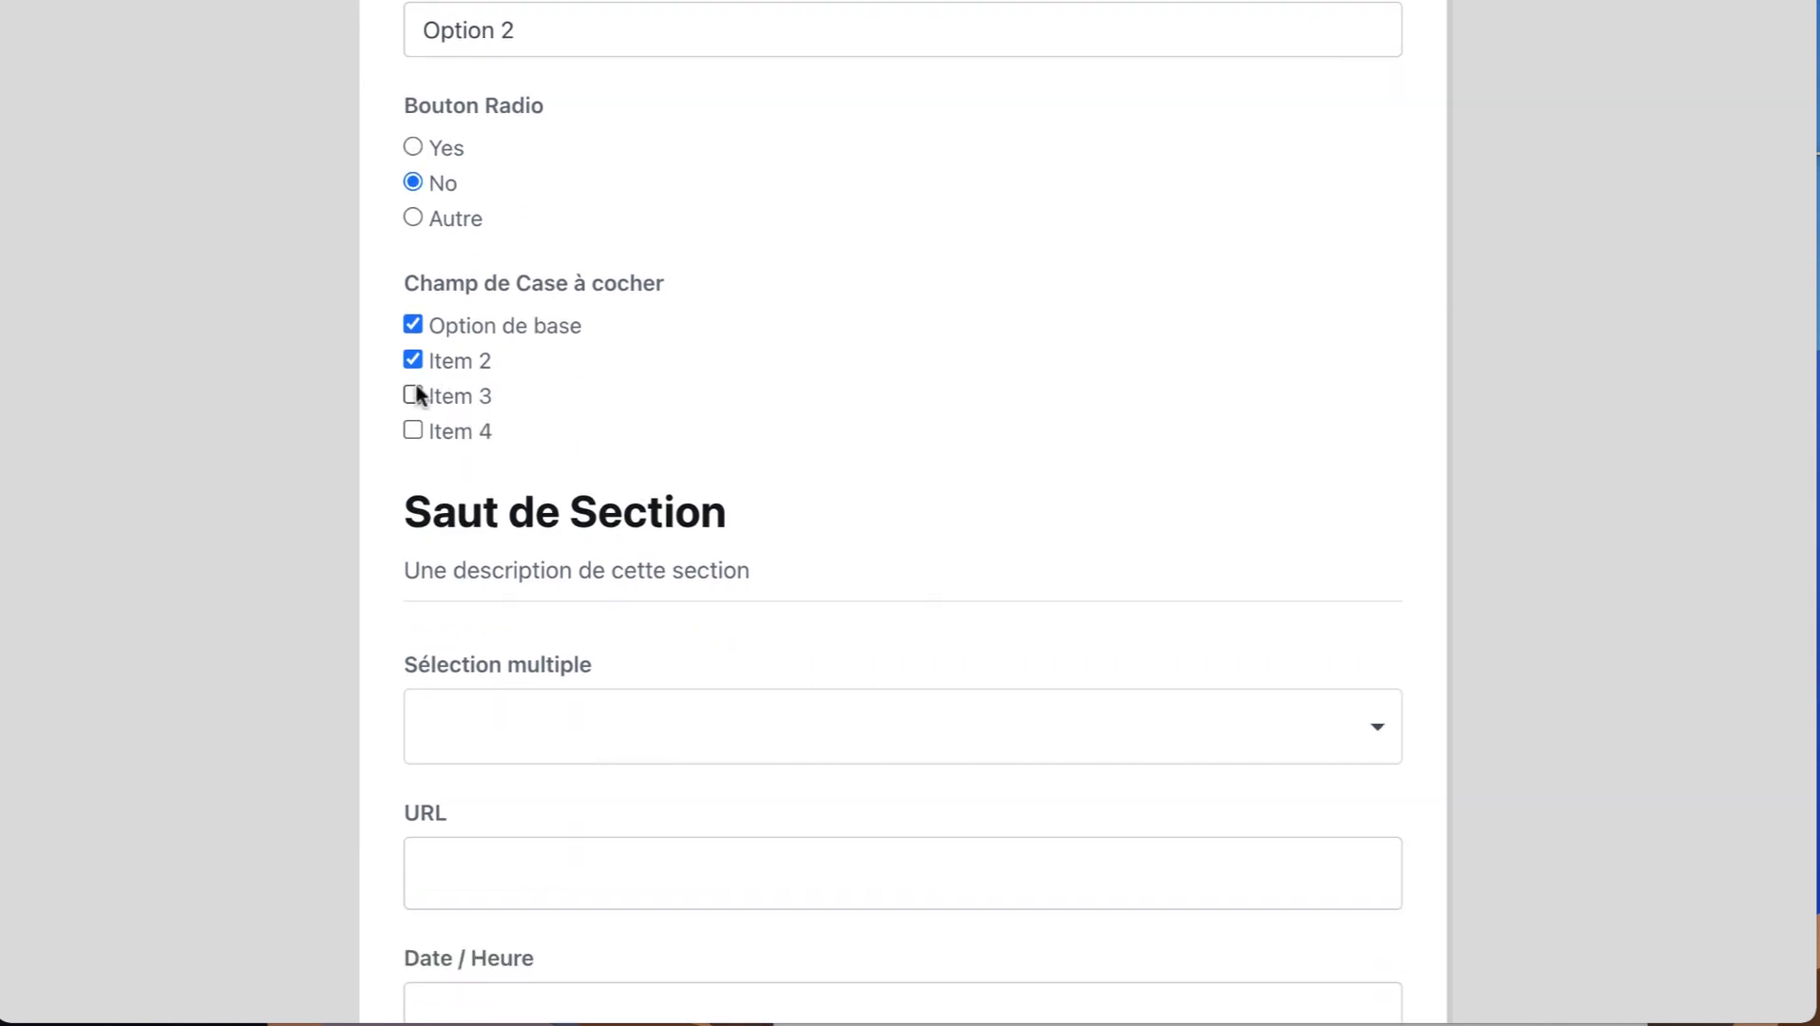
click(413, 395)
scroll(573, 439, down, 4)
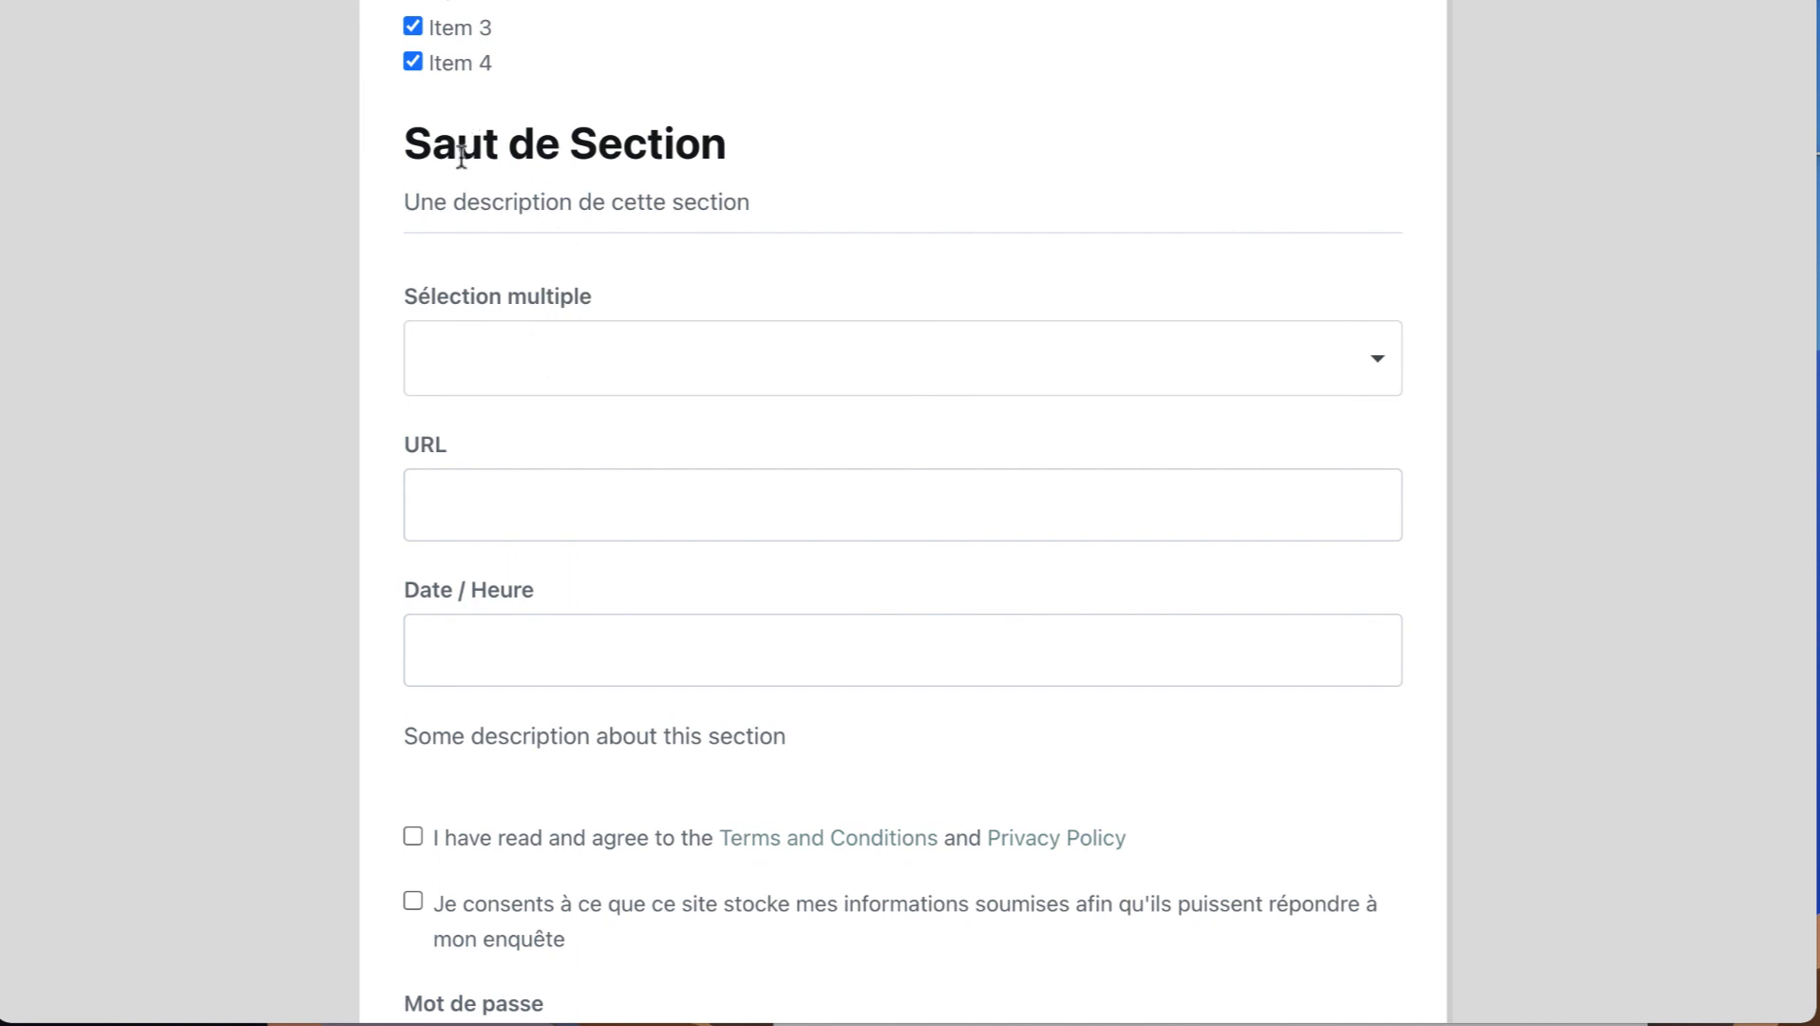
scroll(665, 190, up, 2)
Select Option 2, Item 4 and Item 3 in the Sélection multiple field.
scroll(671, 341, down, 3)
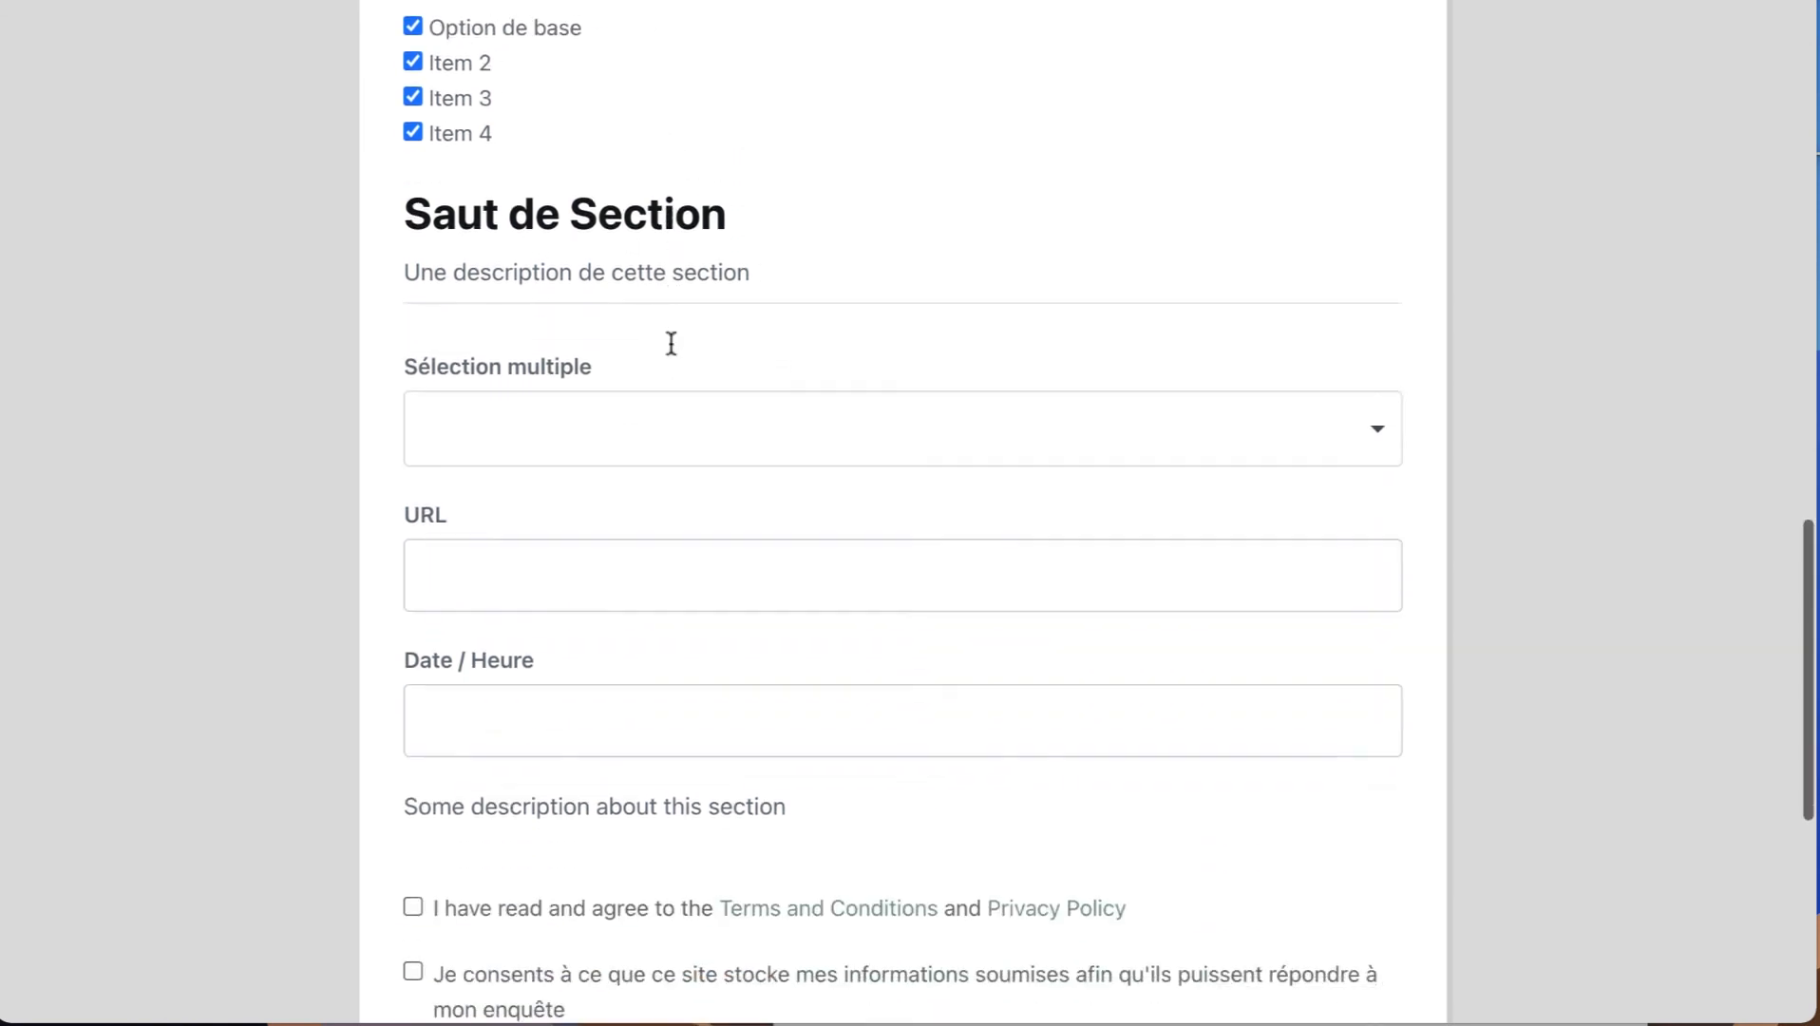
click(446, 318)
click(499, 443)
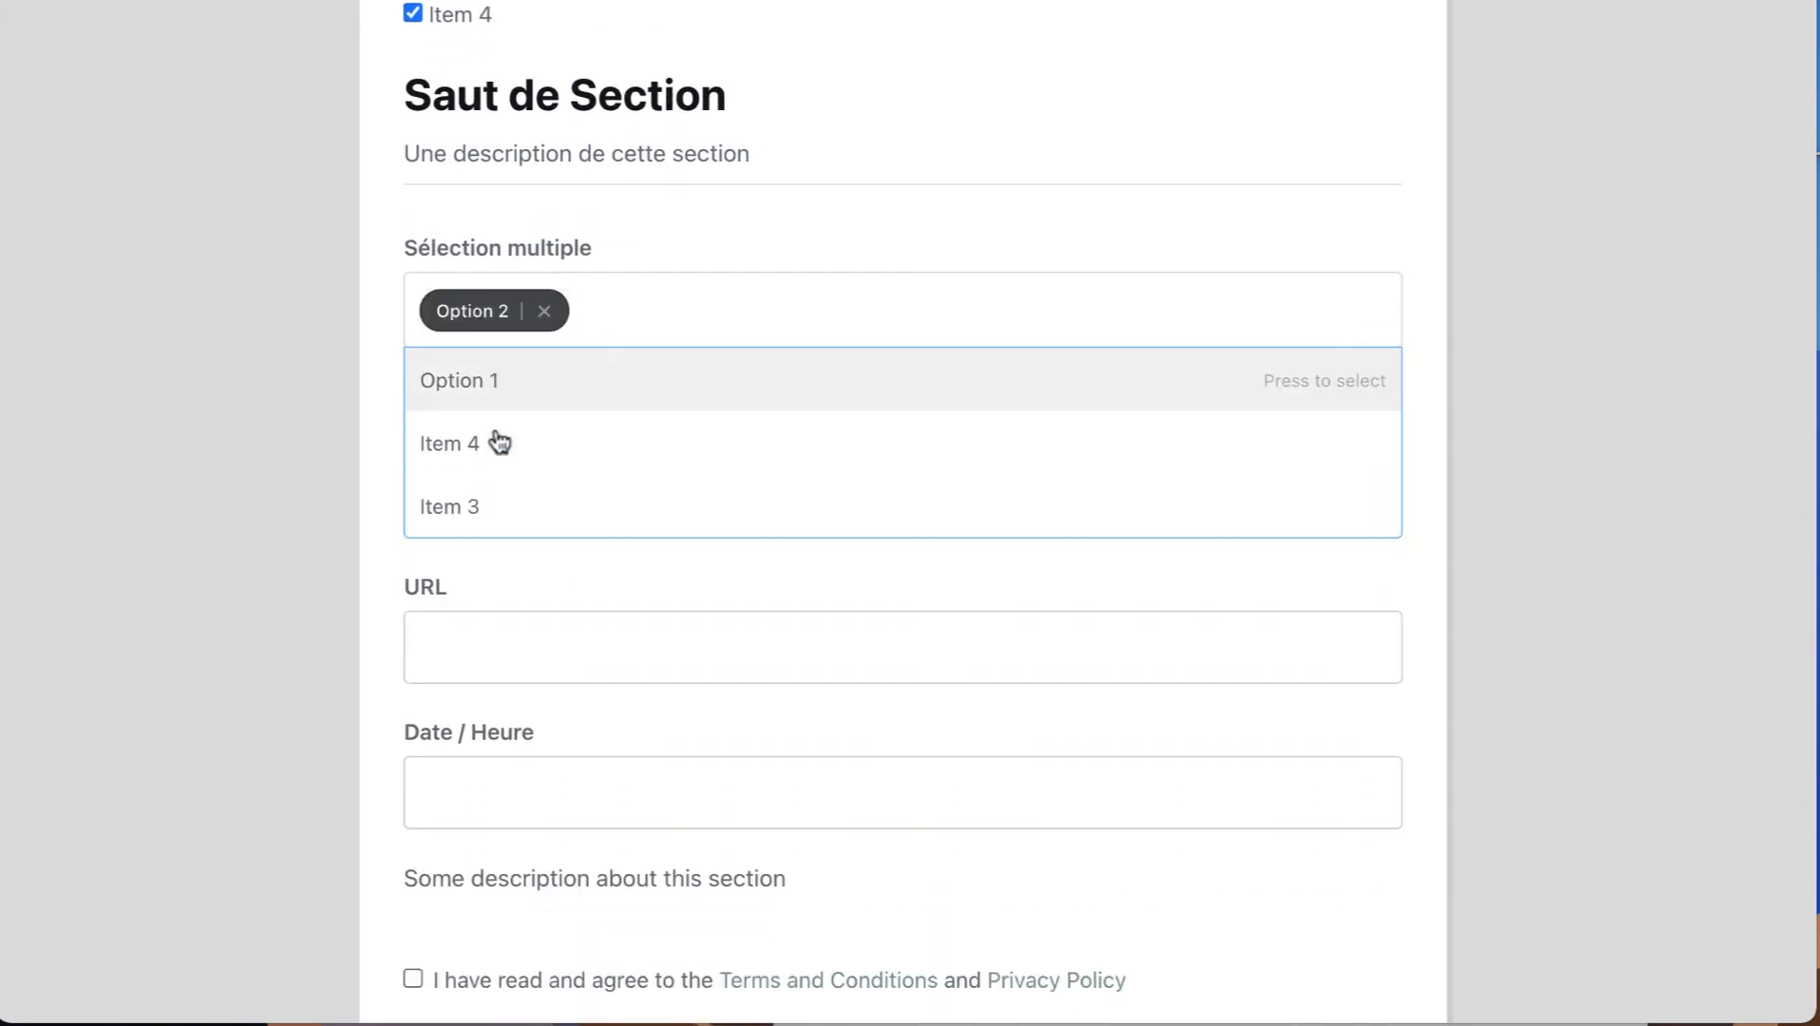
click(556, 471)
click(573, 420)
scroll(519, 483, down, 2)
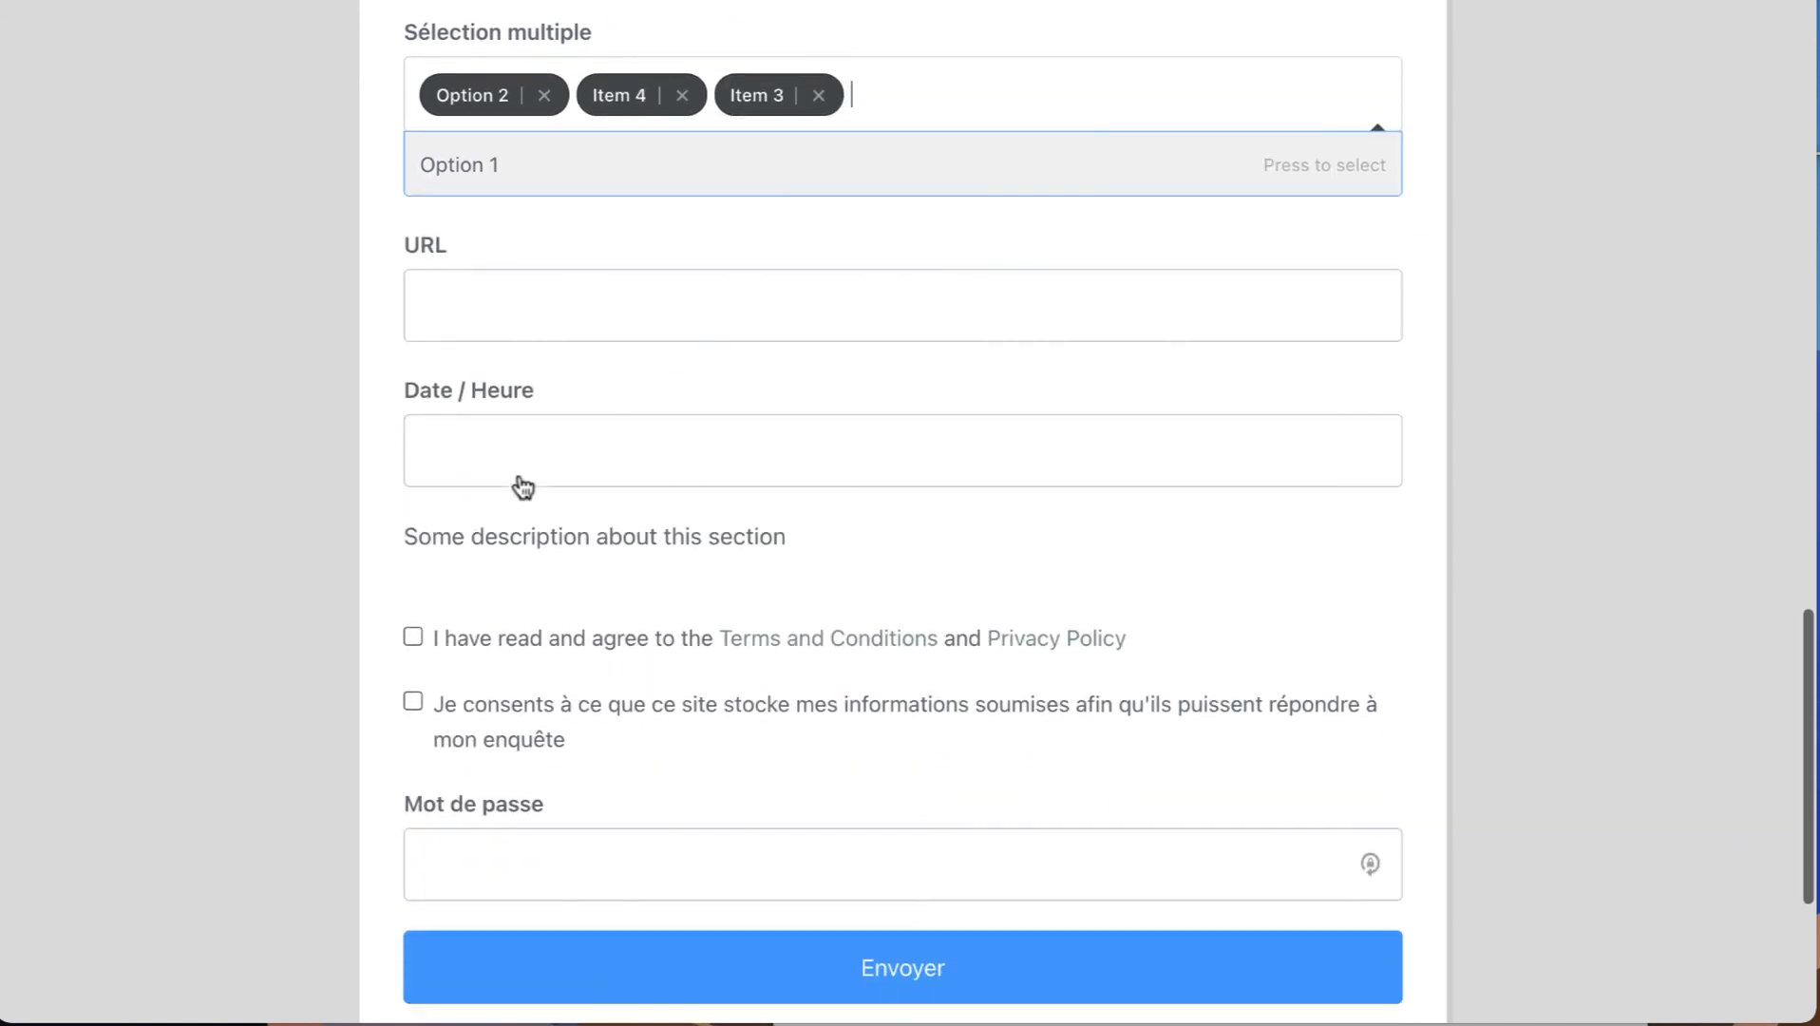
Test the URL field's focus, then pick 18/11/2021 in the Date / Heure calendar.
click(472, 334)
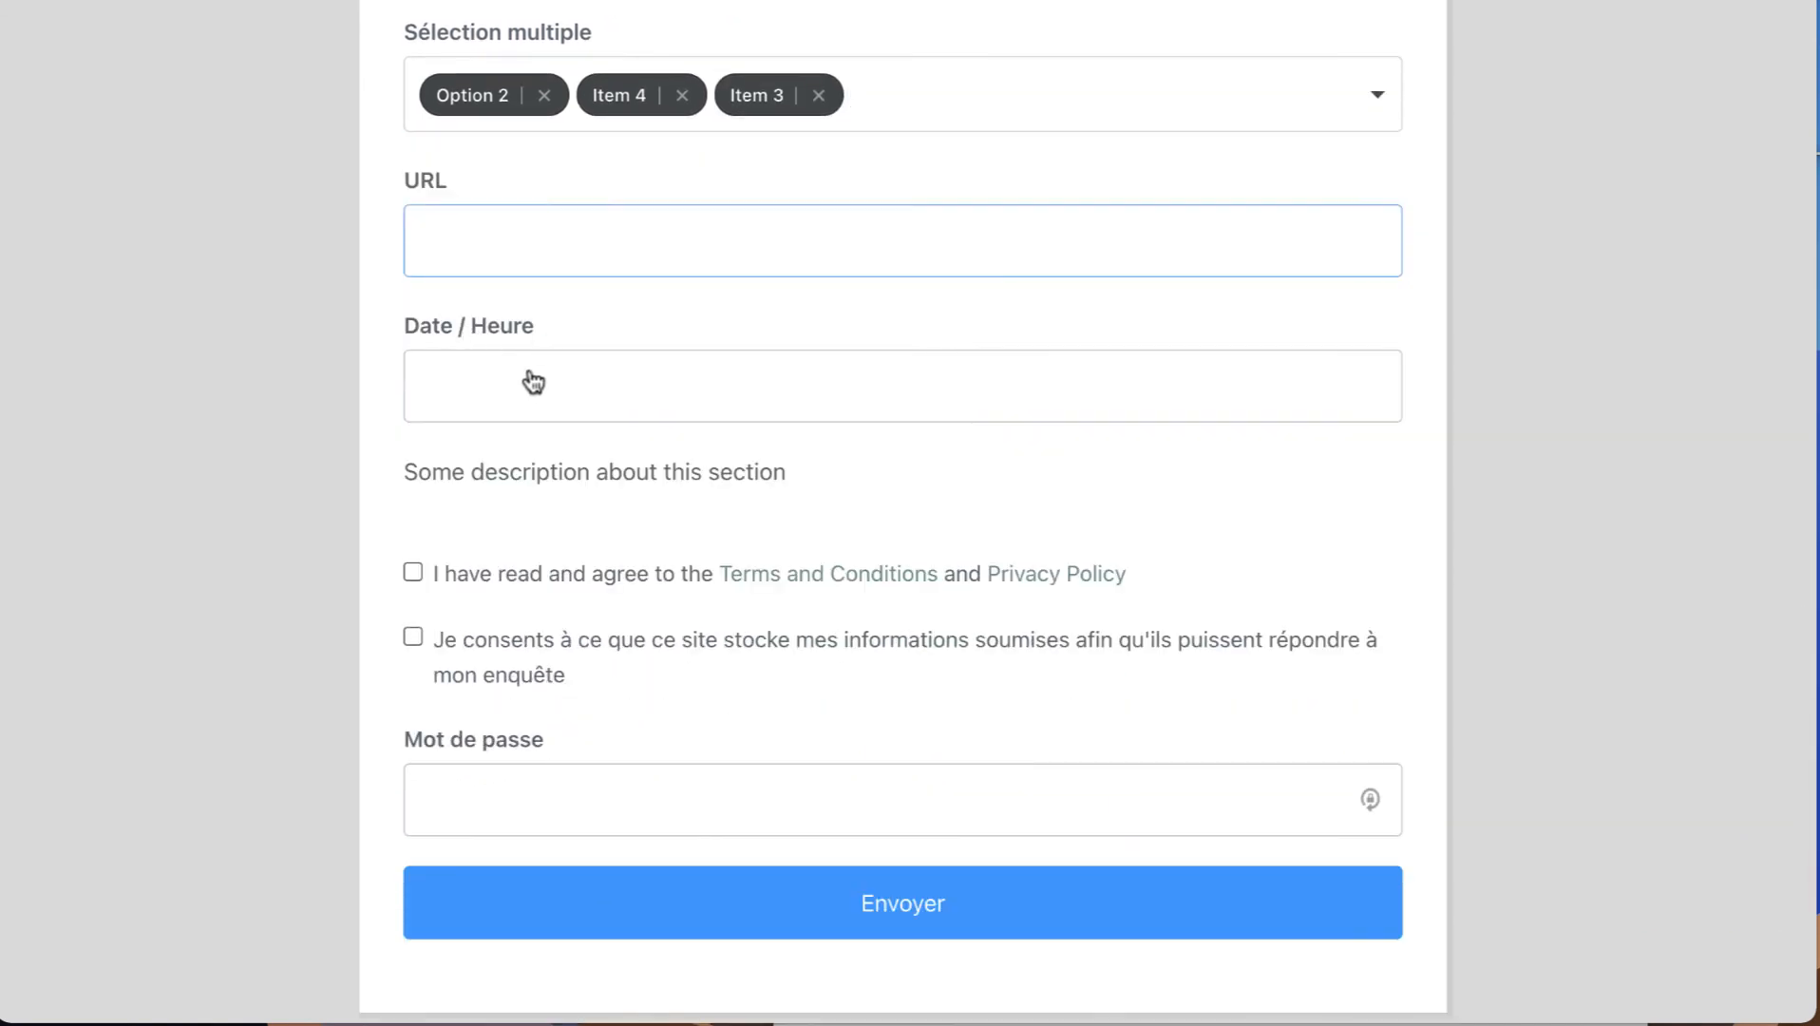
scroll(646, 635, down, 1)
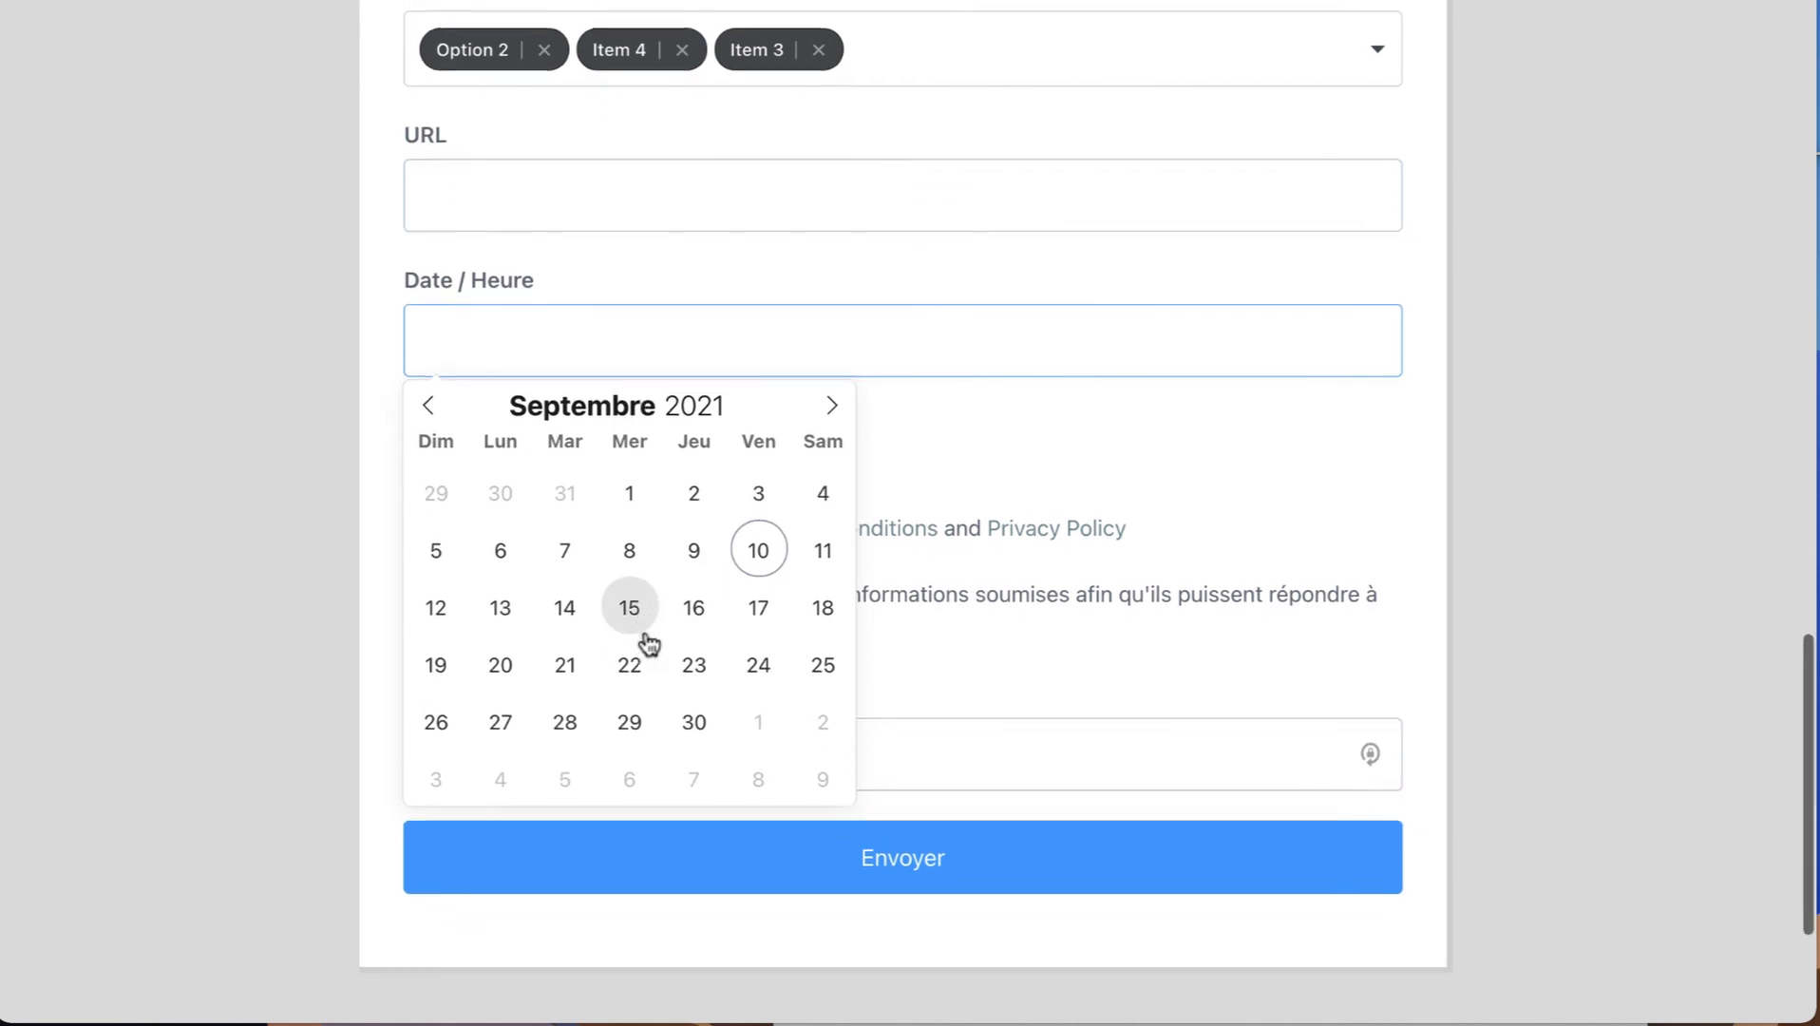
click(831, 387)
click(830, 387)
click(693, 593)
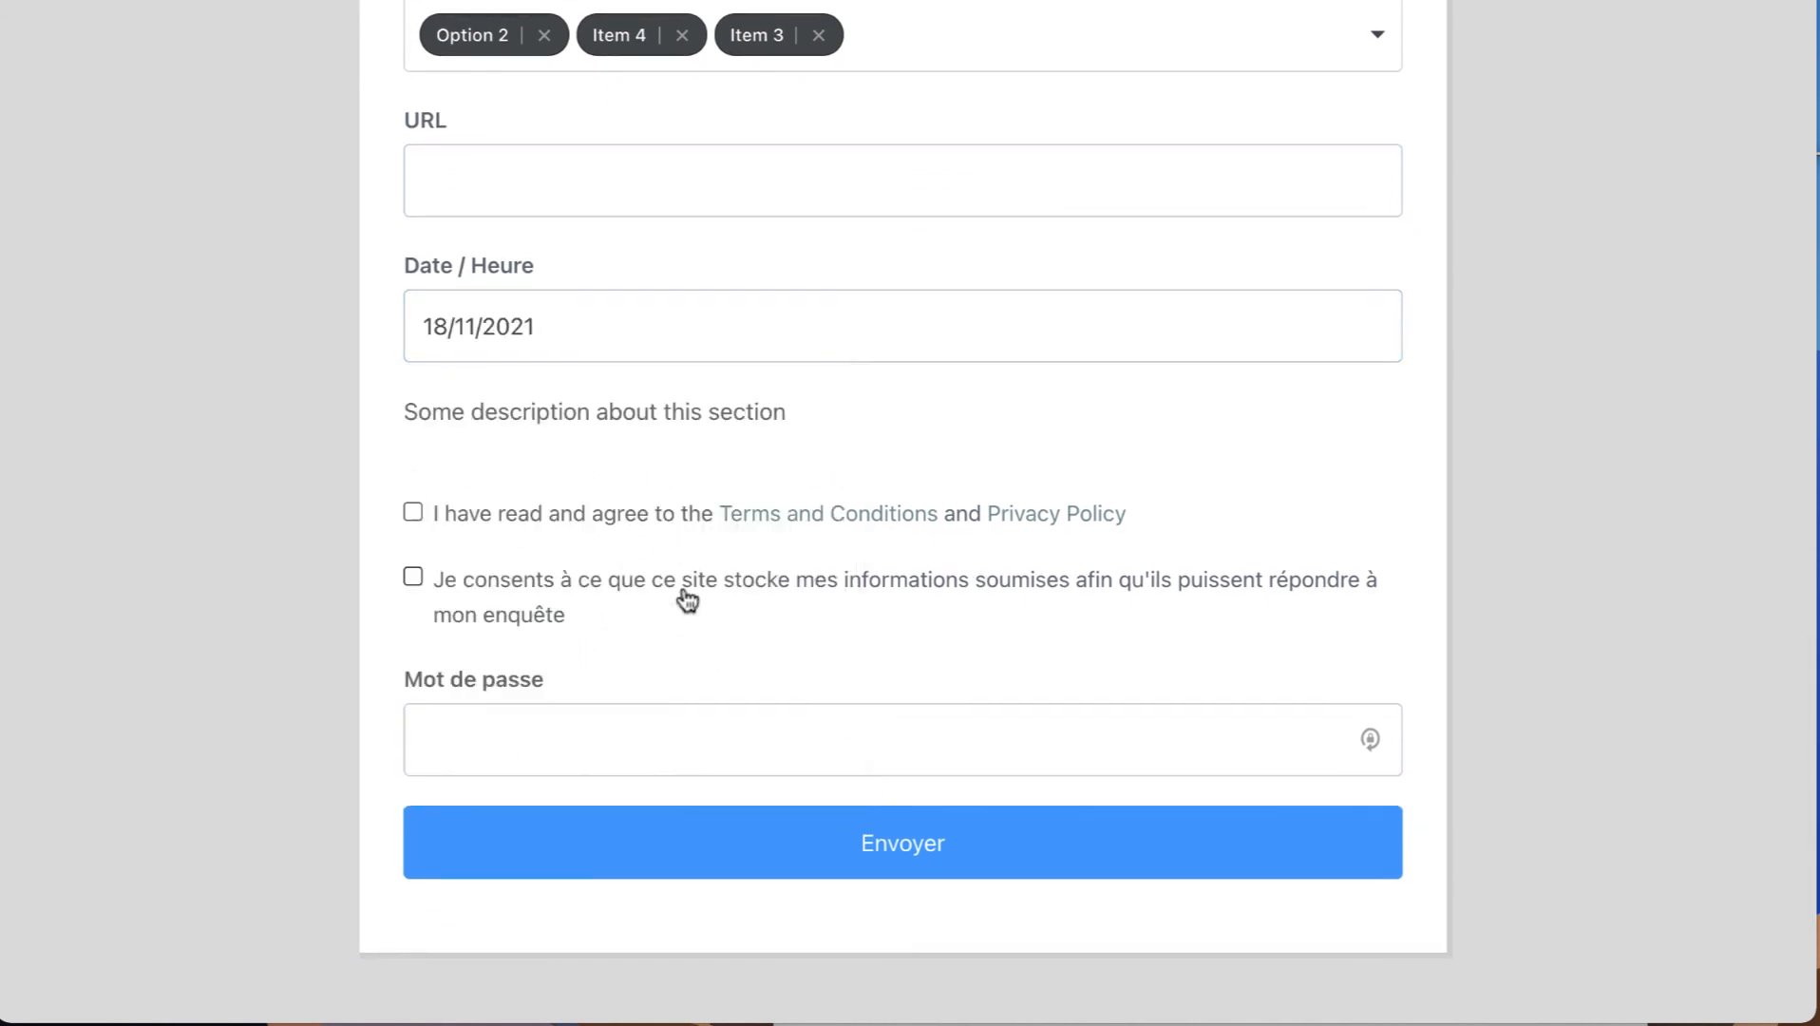
Test submitting the form with only the Terms and Conditions agreement ticked, then tick the data-storage consent checkbox.
scroll(731, 535, down, 2)
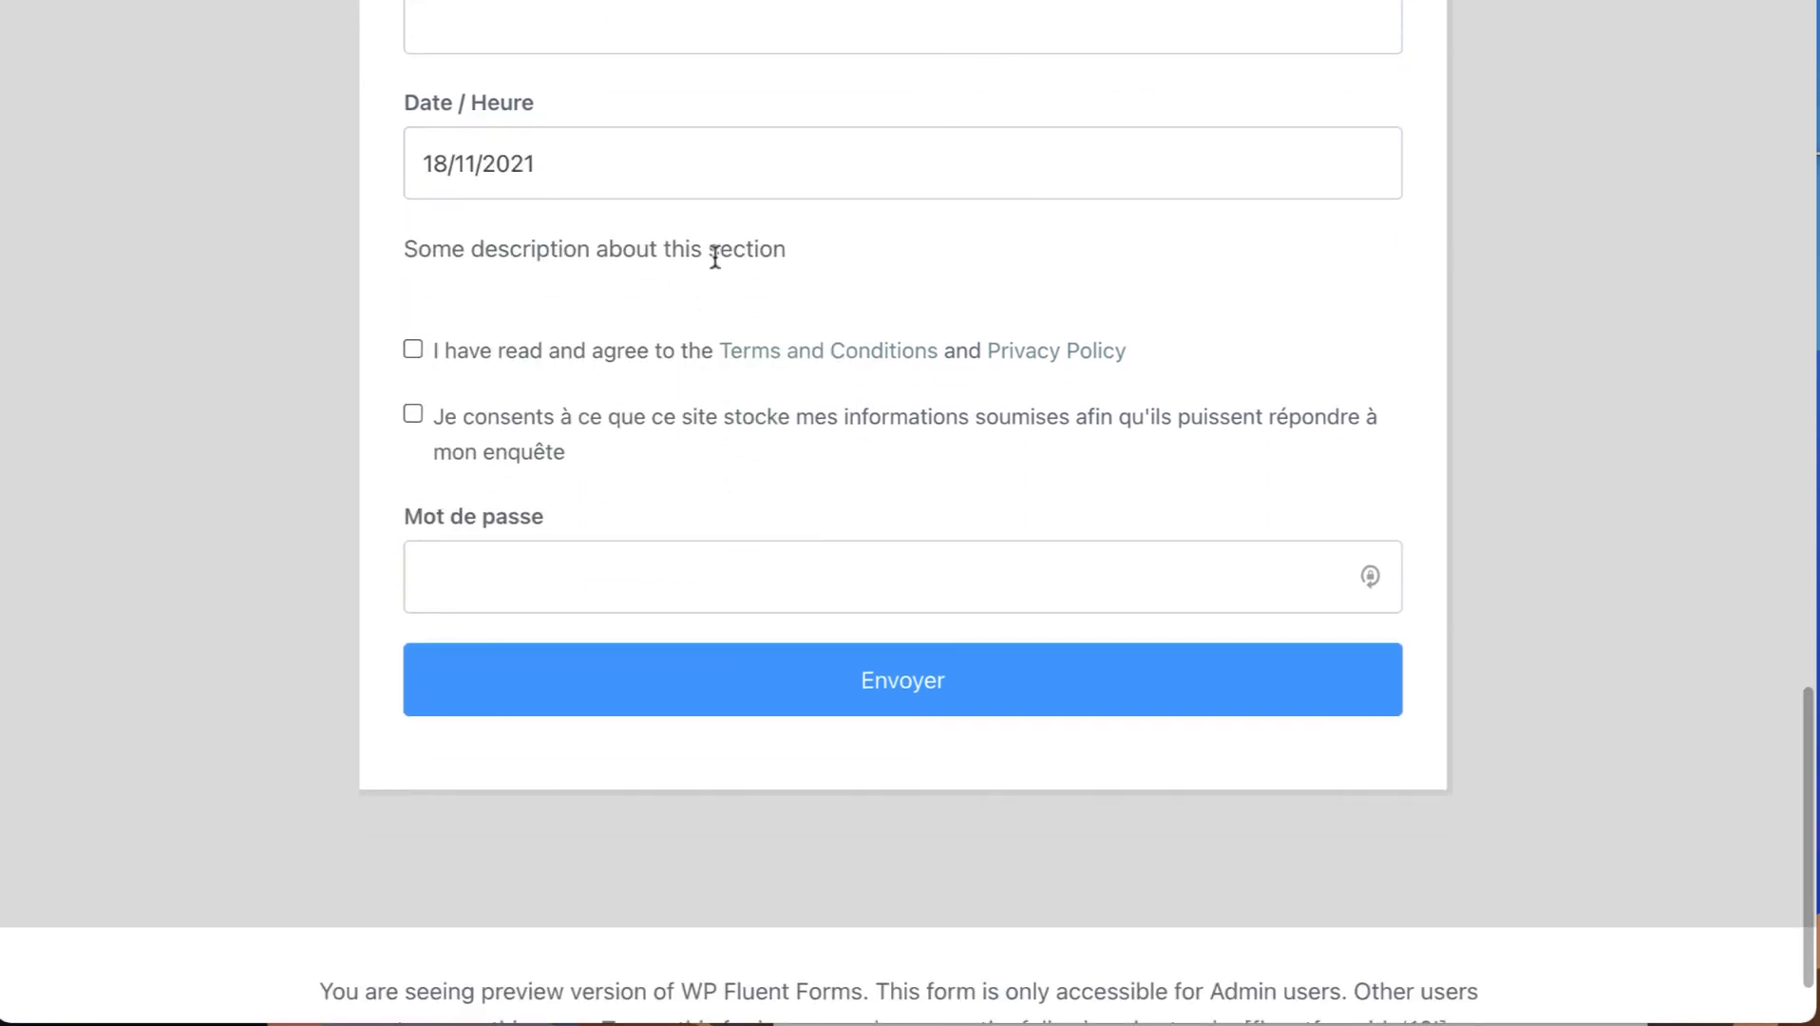
click(479, 355)
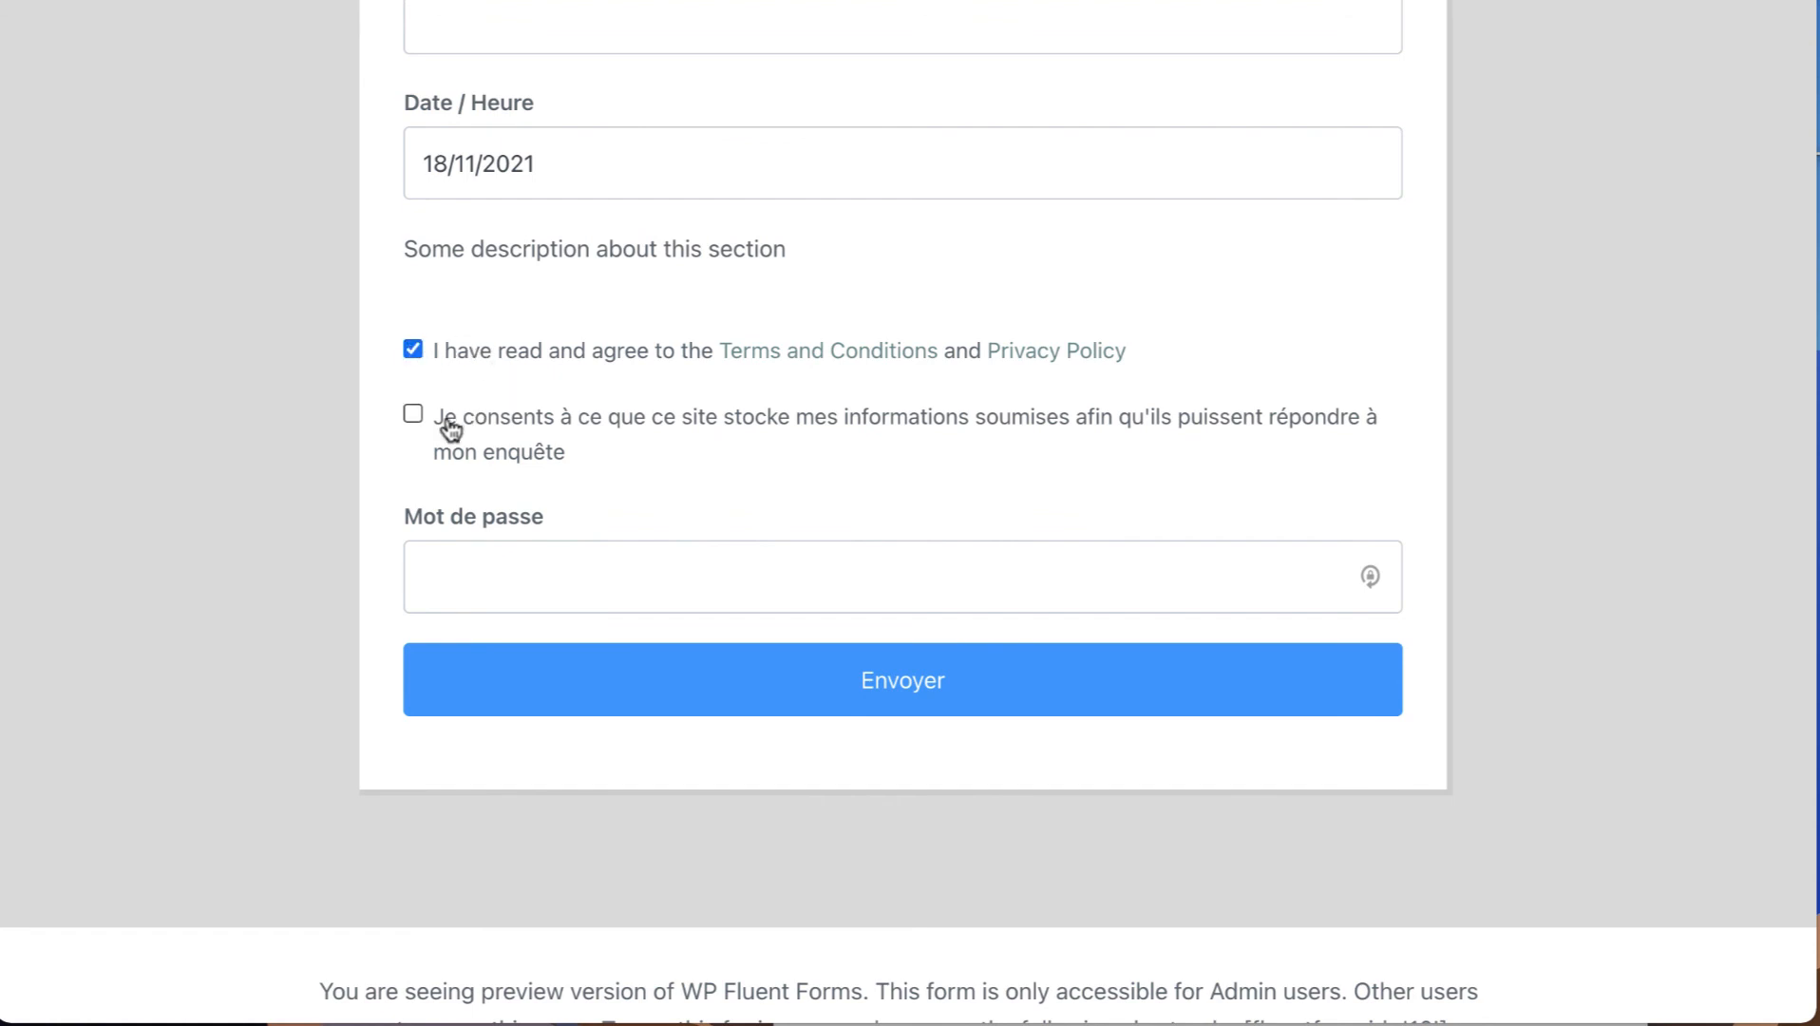
click(412, 351)
click(699, 700)
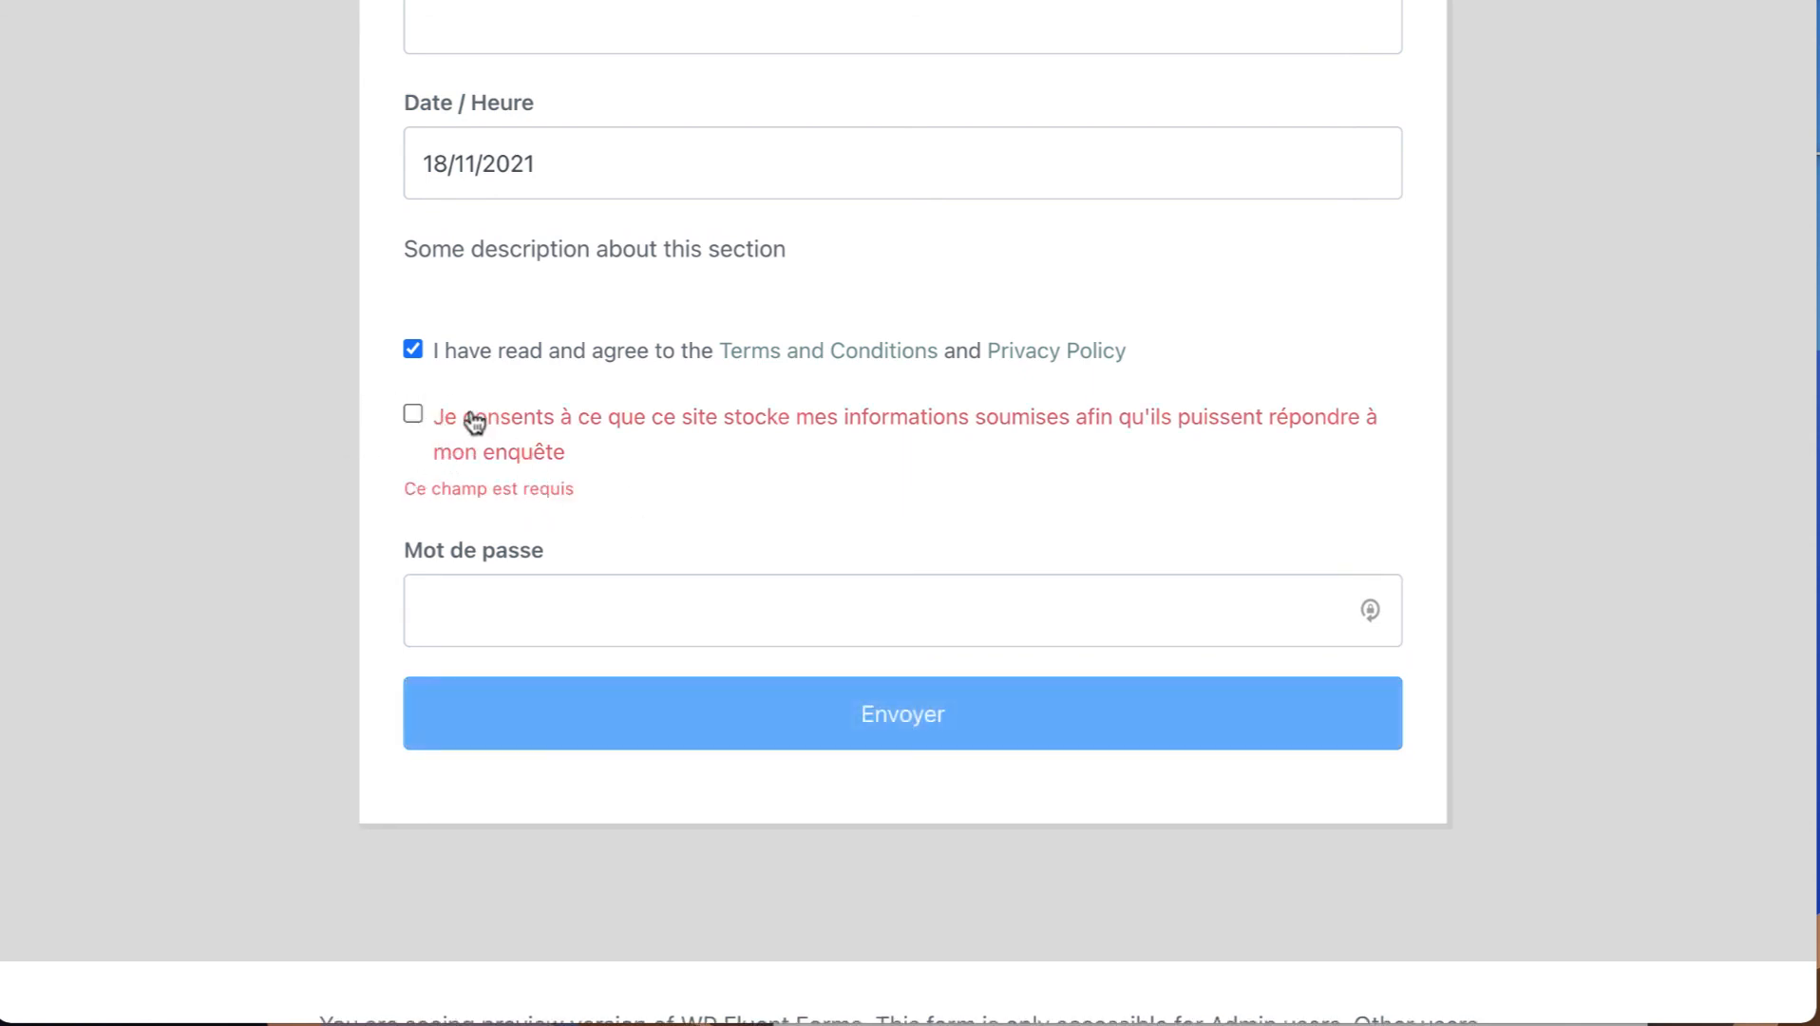
click(414, 414)
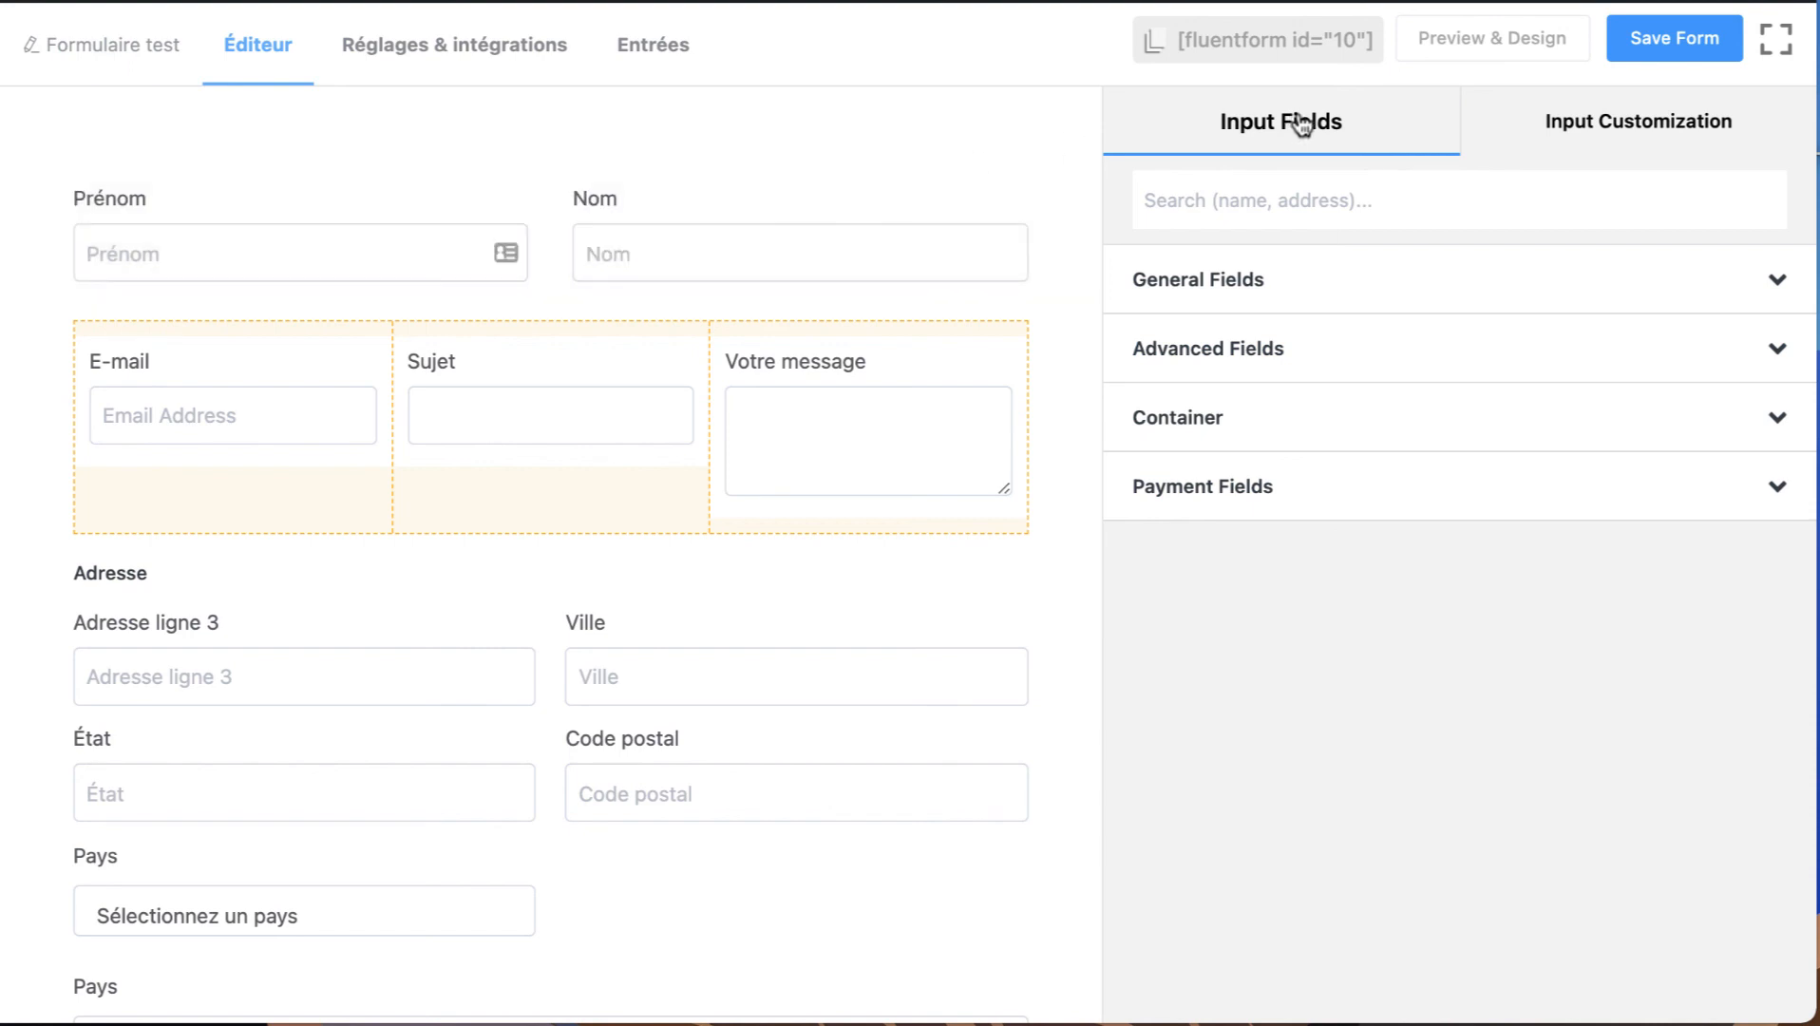
Review the field types offered under General Fields and Advanced Fields in the form editor.
click(1274, 294)
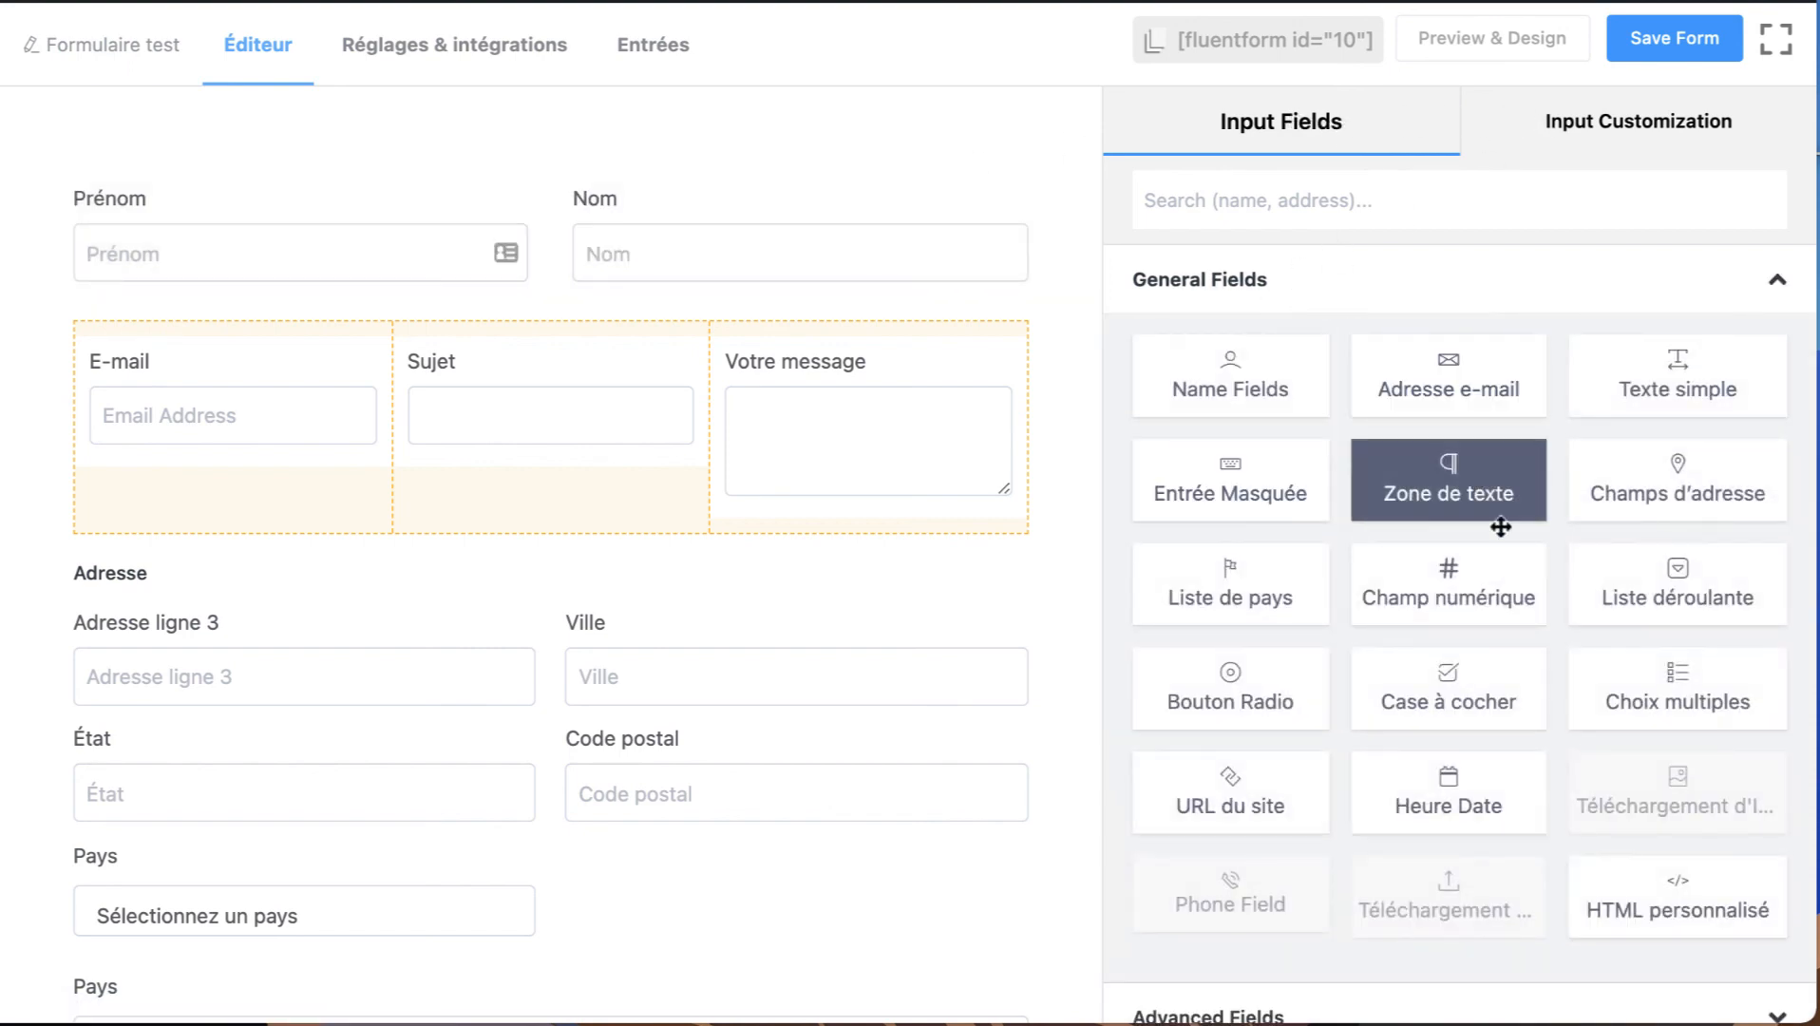
drag(1390, 779, 1336, 756)
scroll(1340, 751, down, 3)
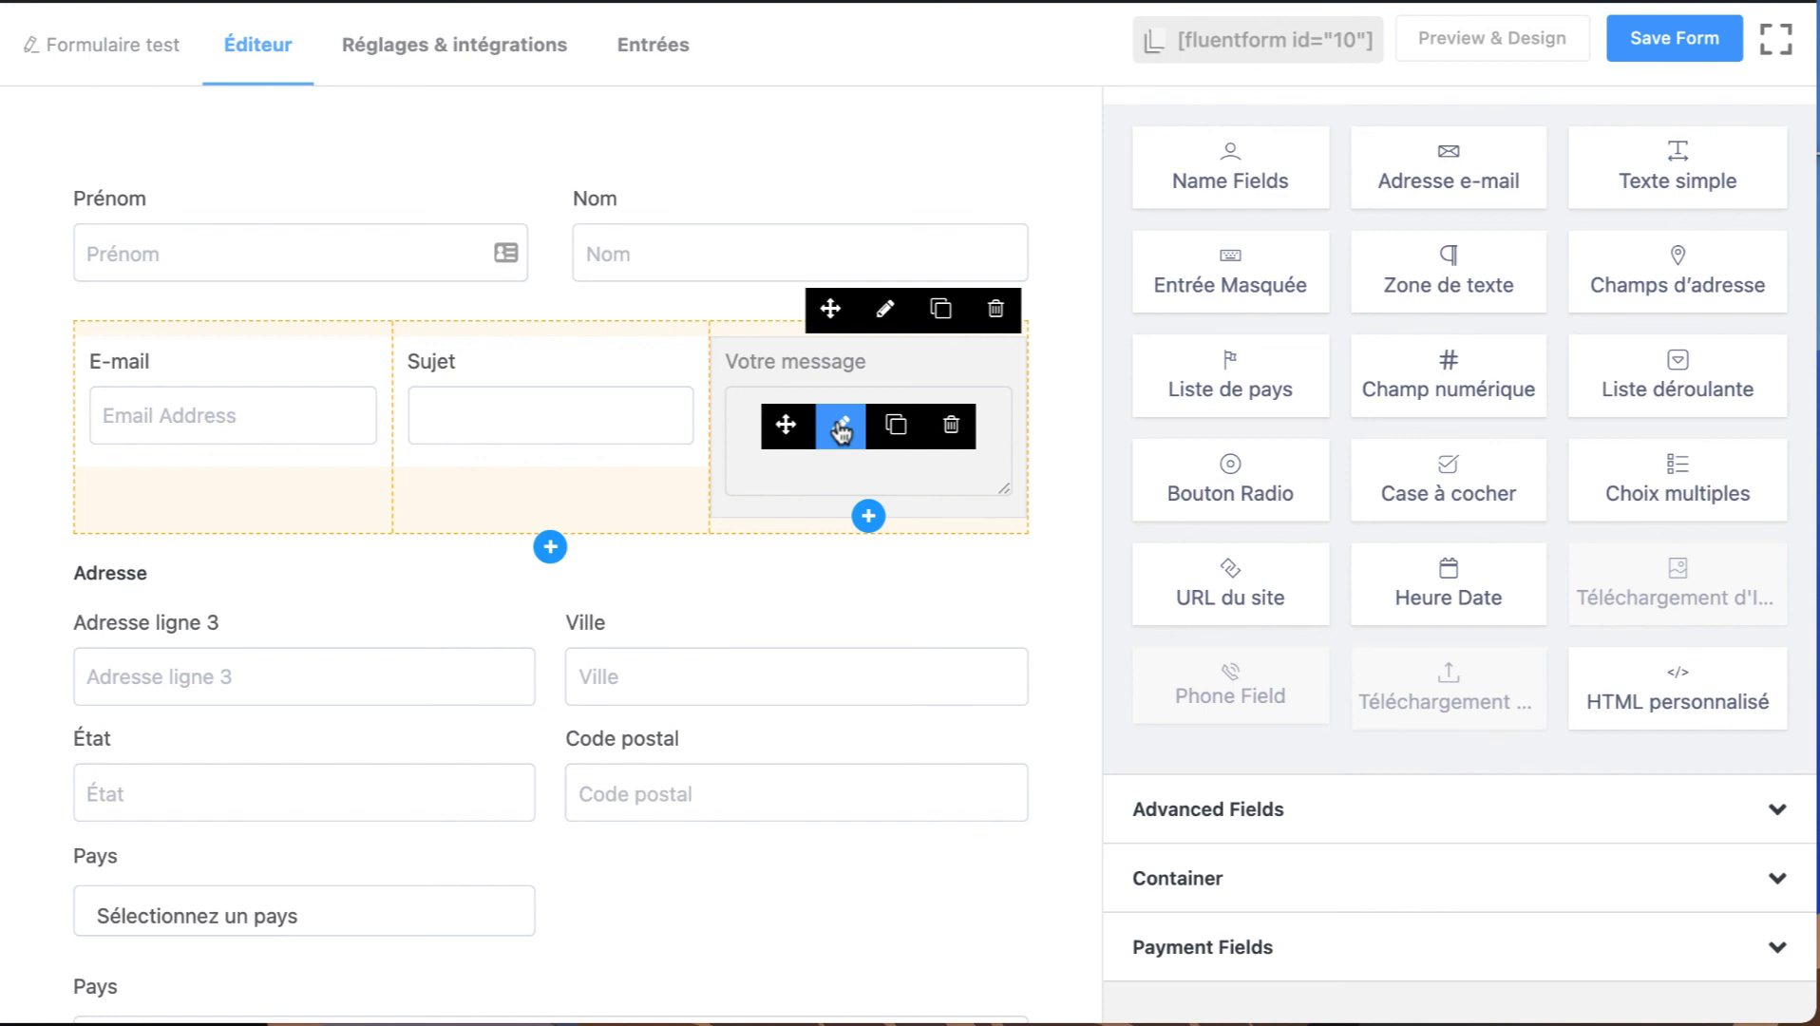
click(1285, 815)
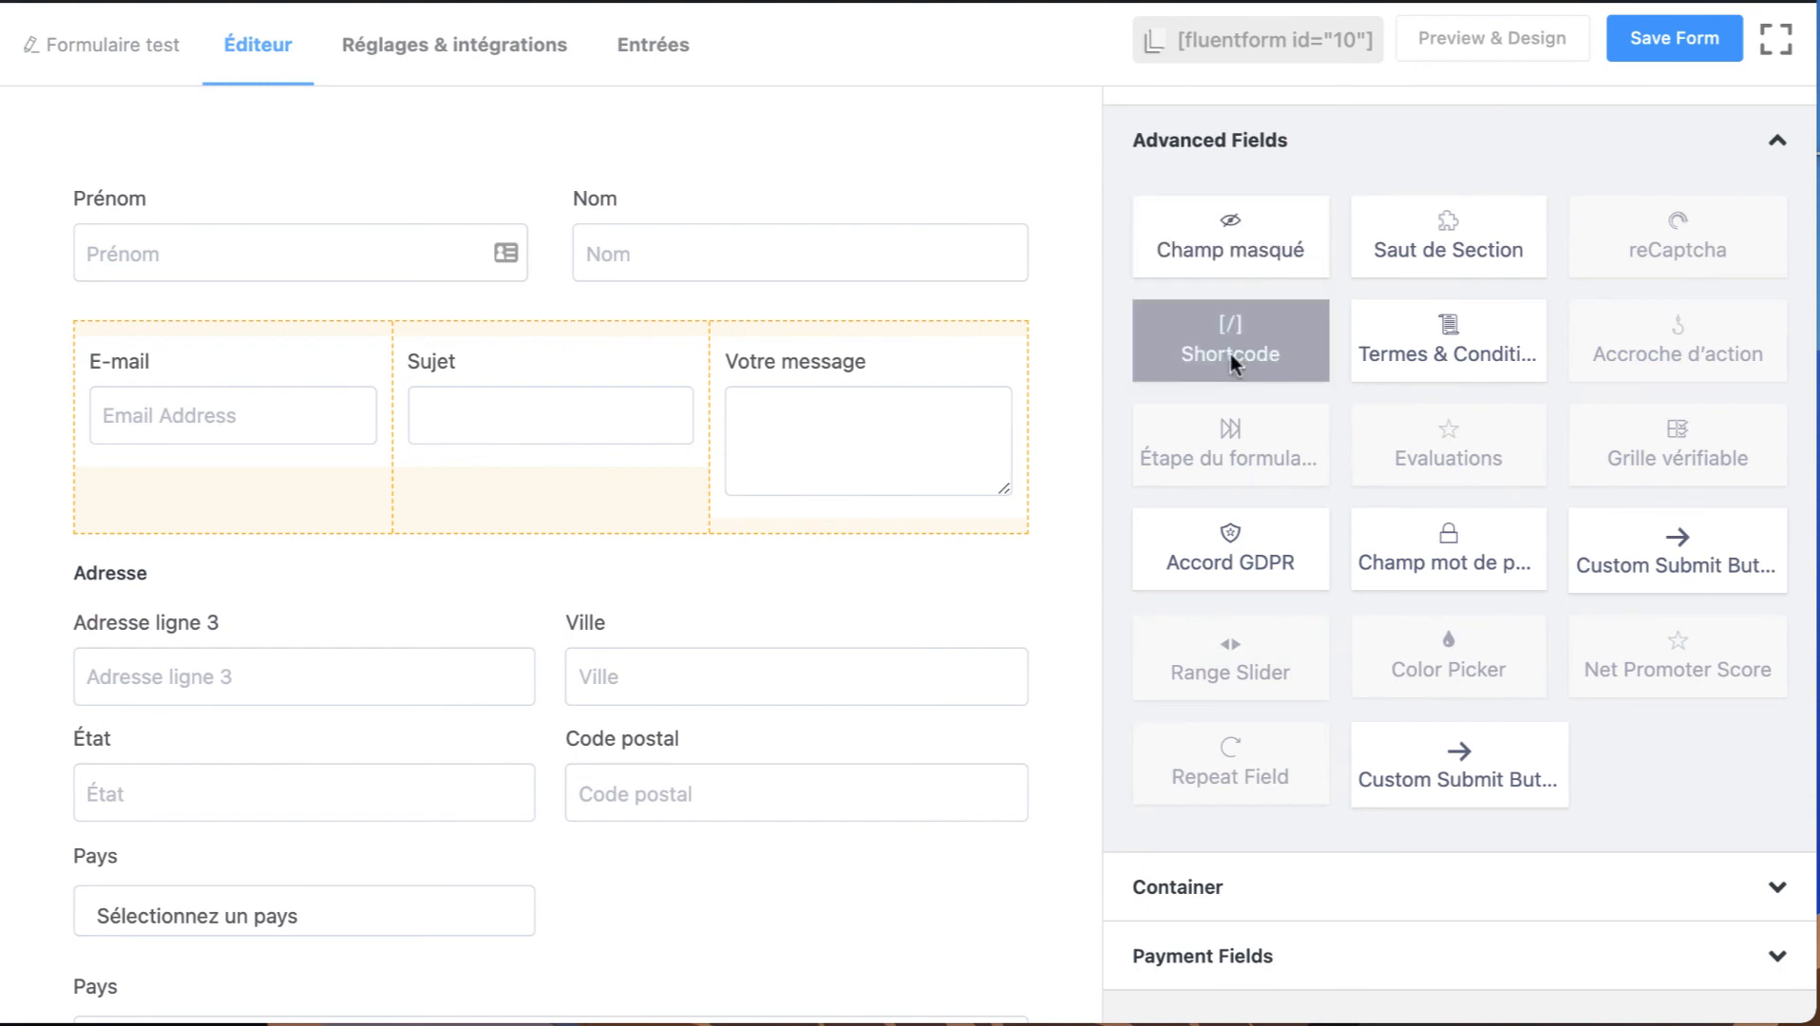
scroll(1426, 228, up, 2)
mouse_move(803, 325)
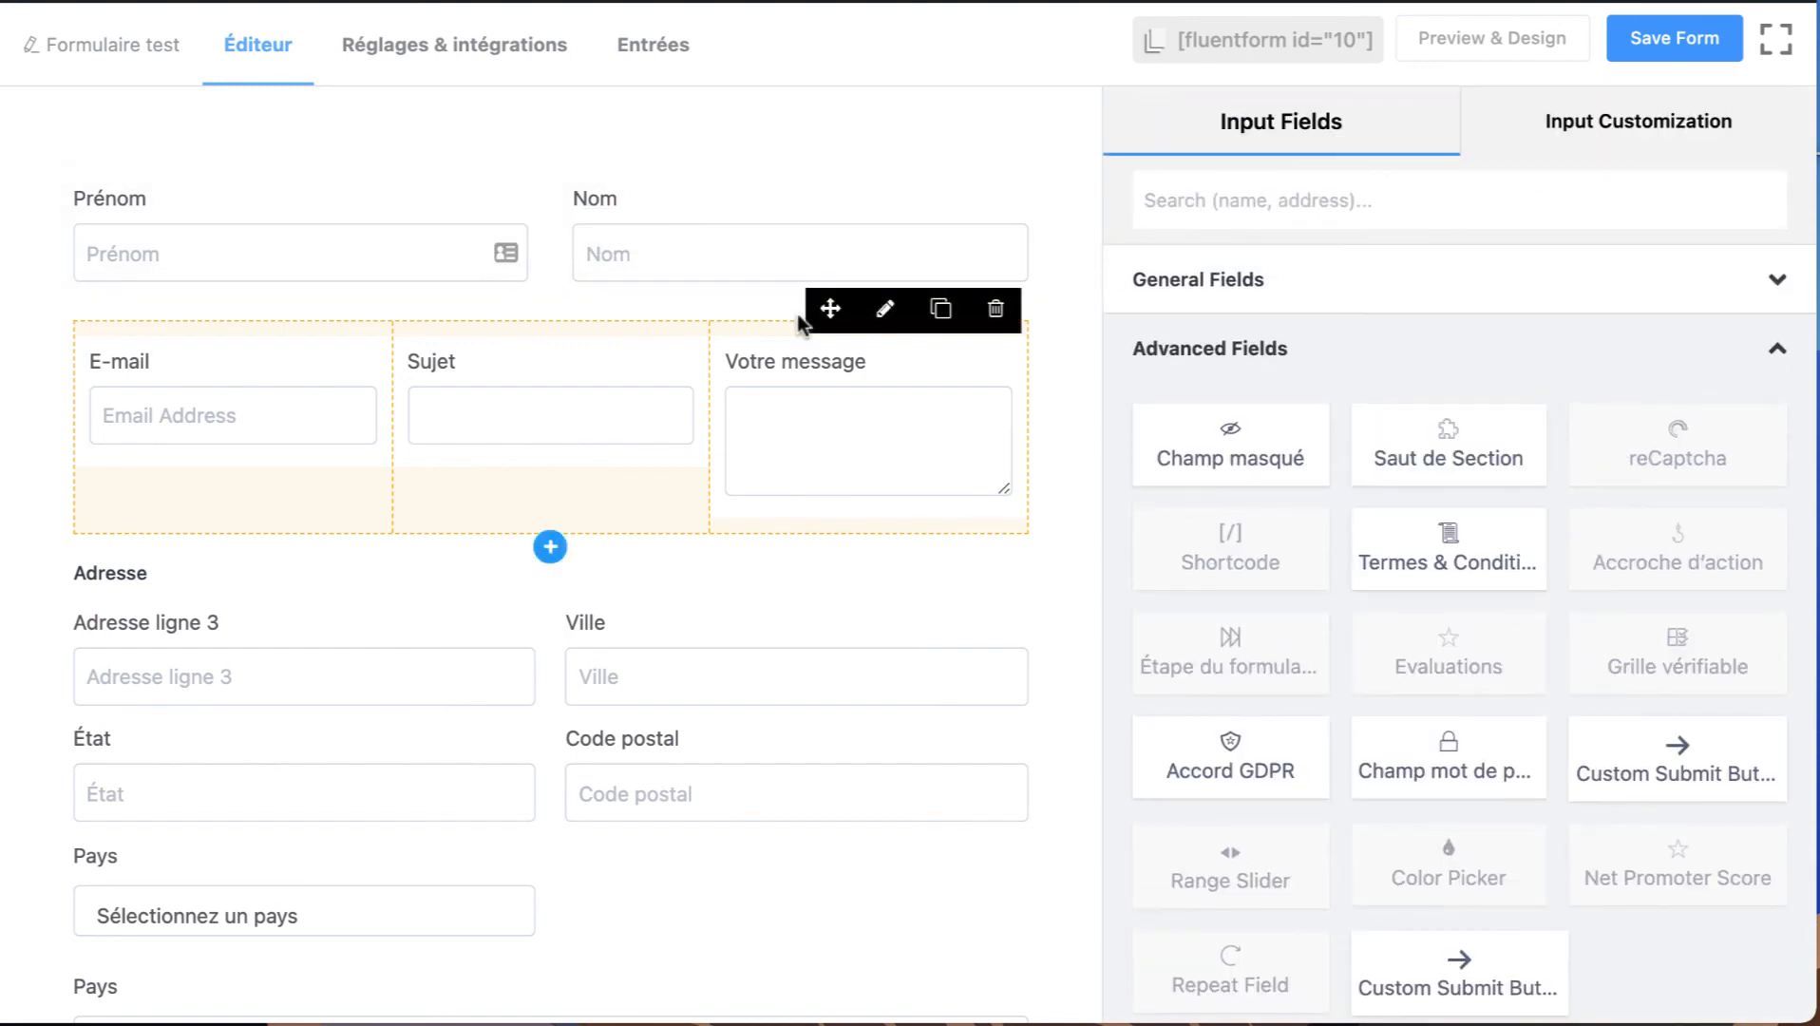